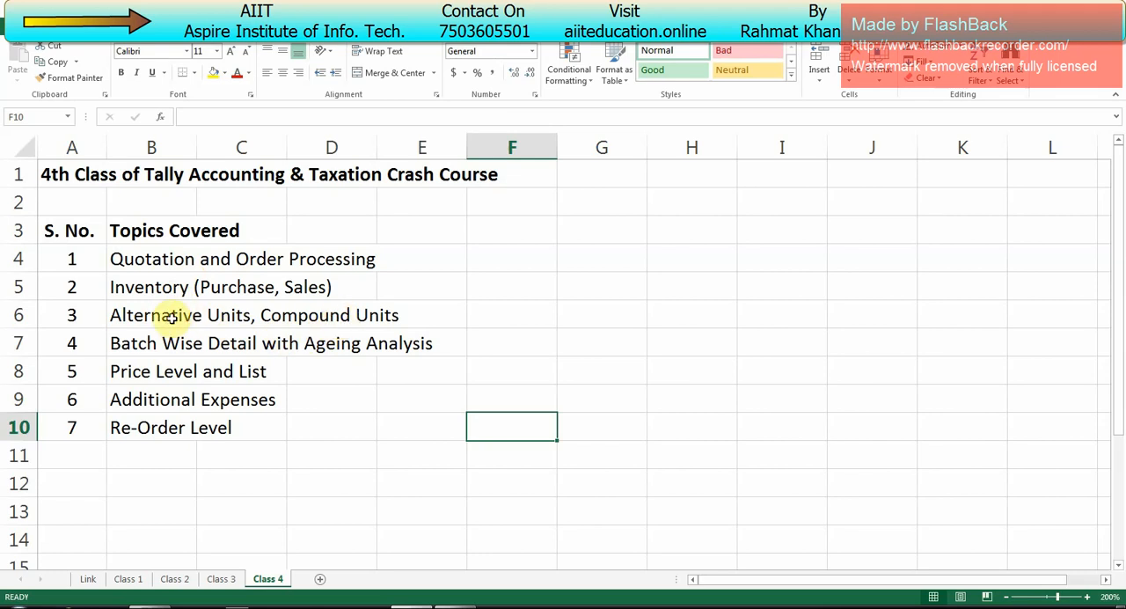
# Step: Enter the note "Pcs - units of Measure" in cell G6, beside the Alternative Units, Compound Units topic
pyautogui.click(171, 319)
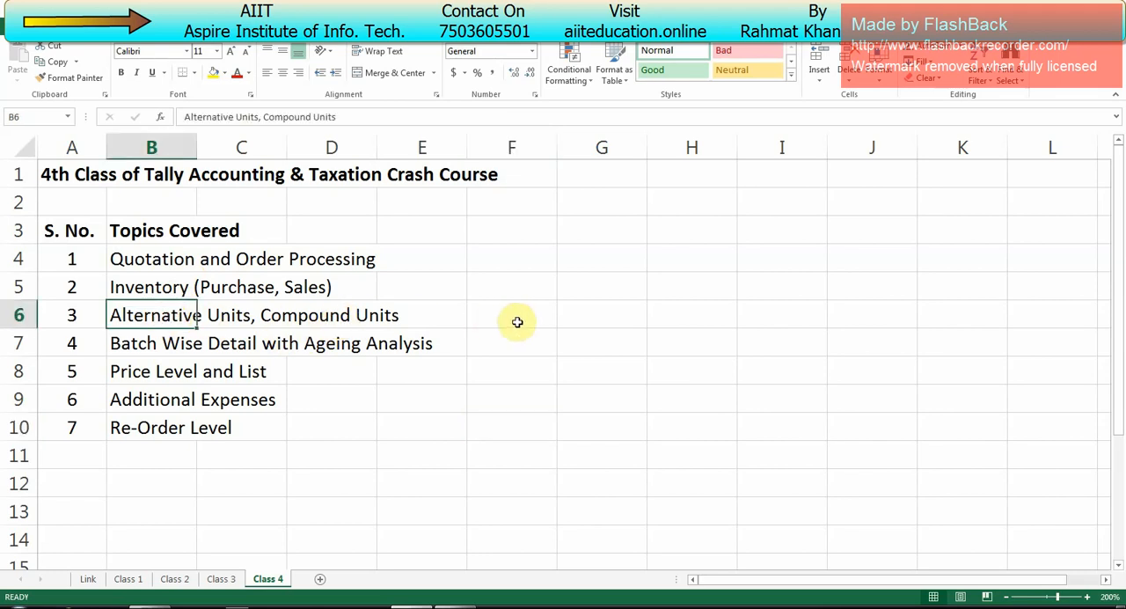
pyautogui.click(556, 322)
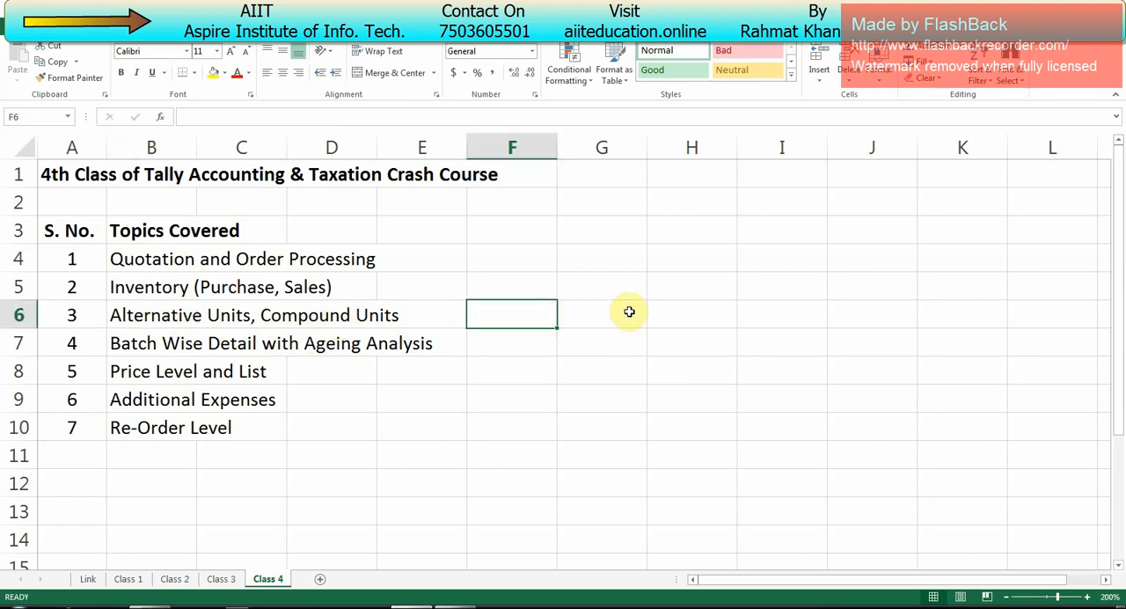
pyautogui.click(629, 312)
pyautogui.write('Pc')
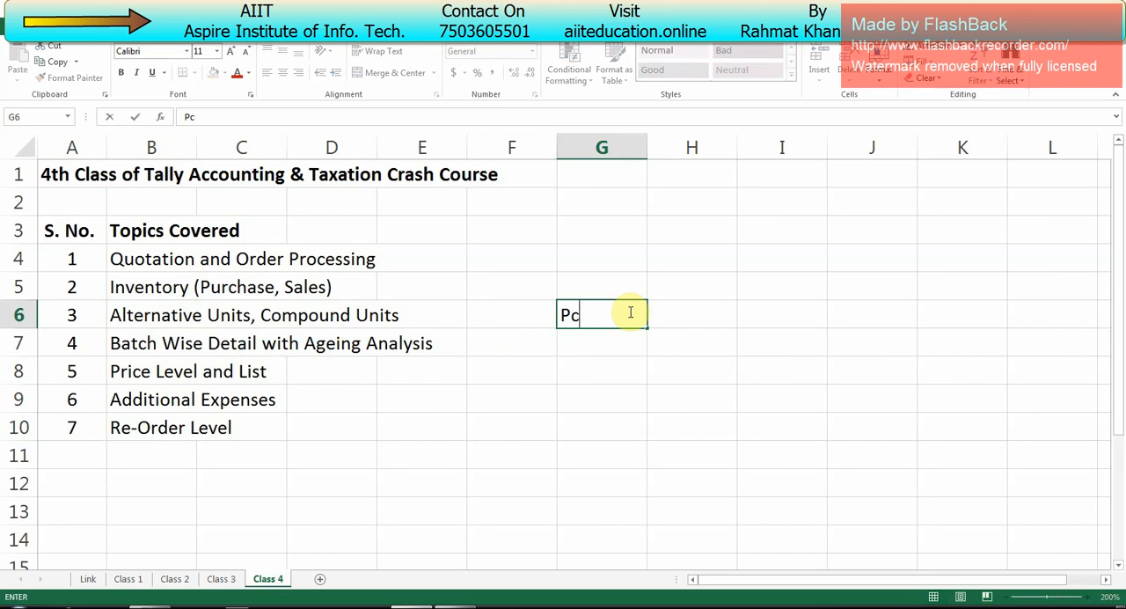
pyautogui.write('s - units of ')
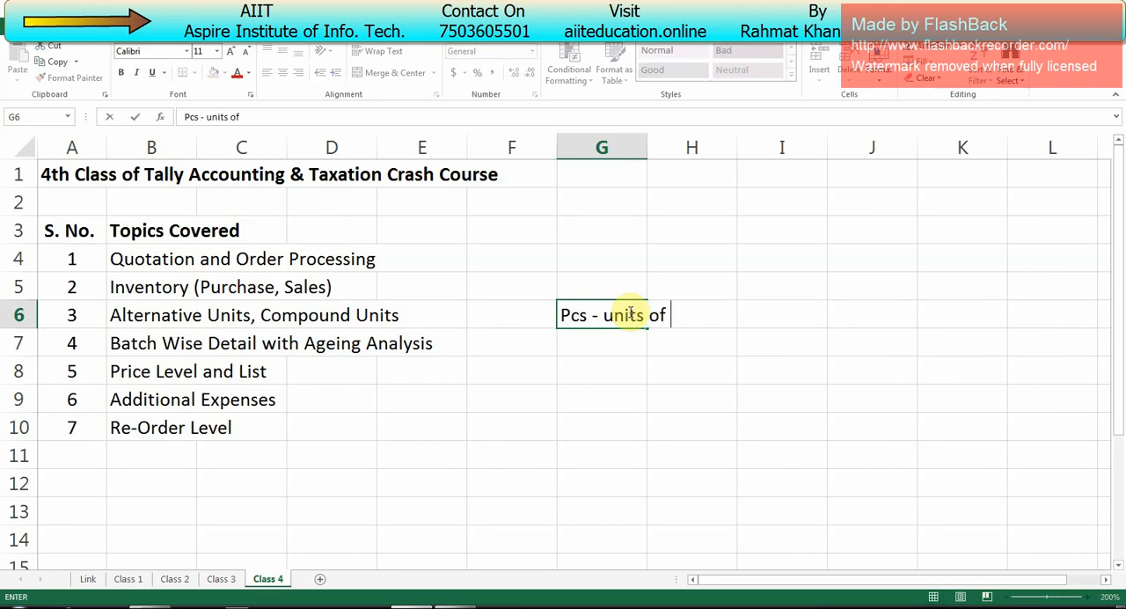
pyautogui.write('Measure')
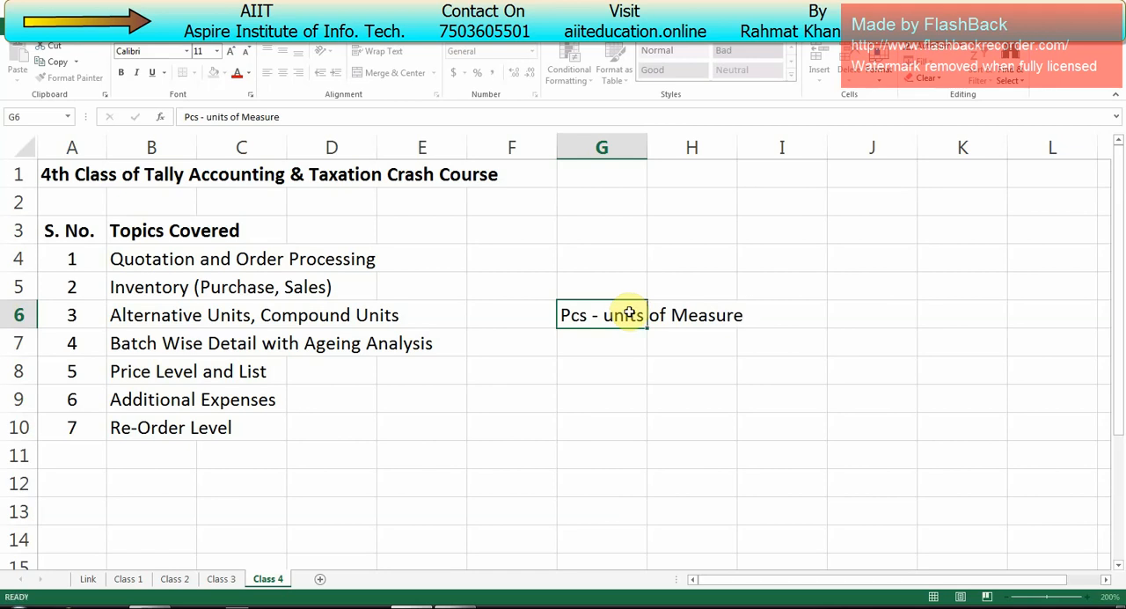
pyautogui.press('Return')
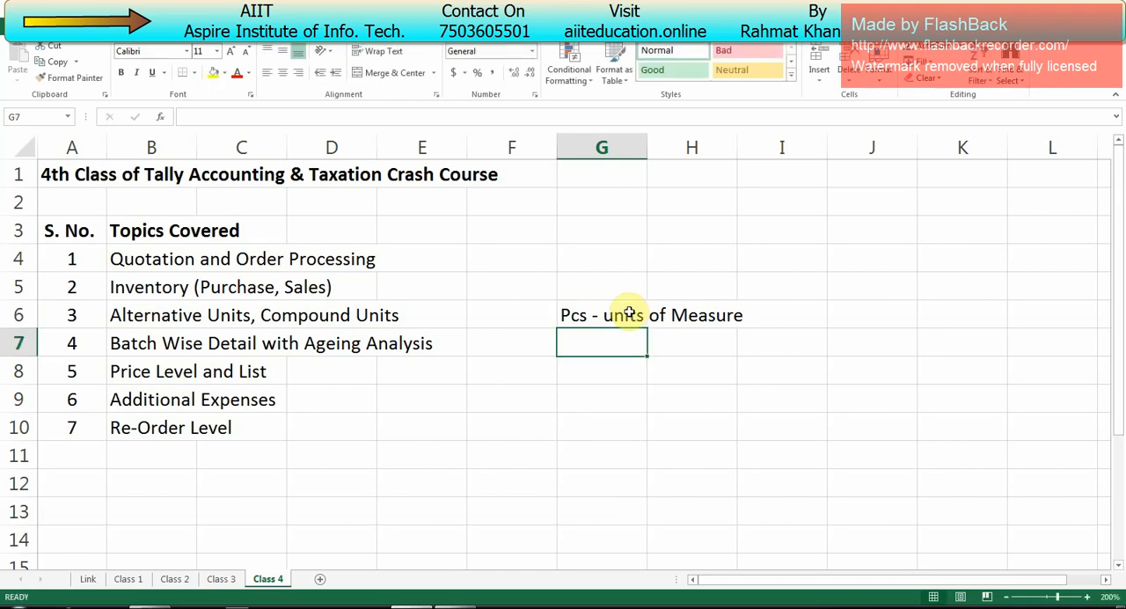
# Step: Enter the conversion example "1 Pkts = 10 Pcs" in cell G8
pyautogui.press('Return')
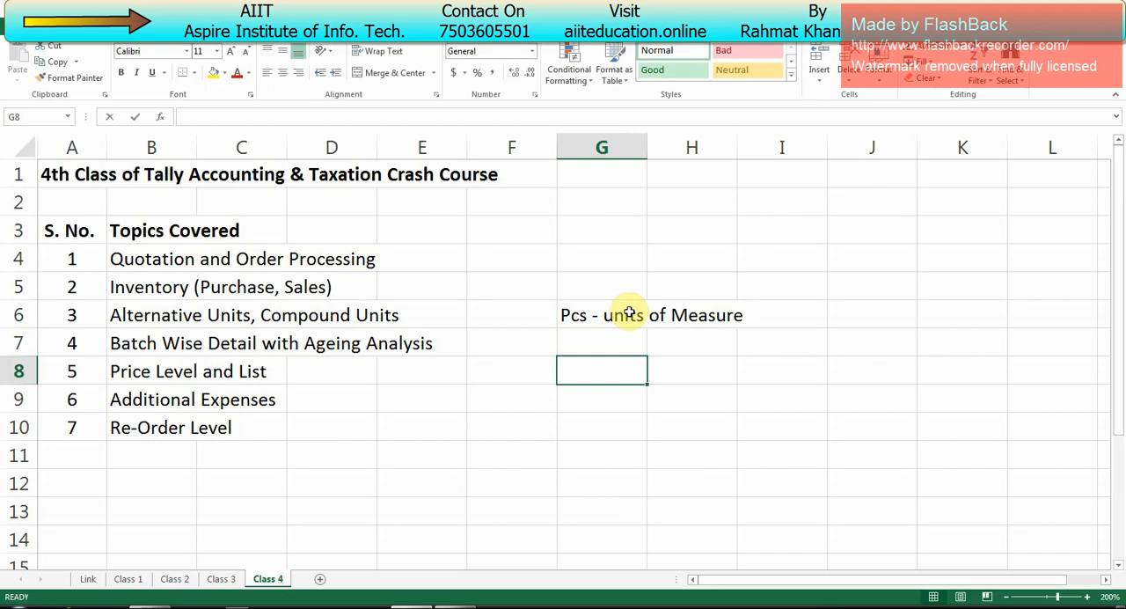
pyautogui.write('1 Pkts ')
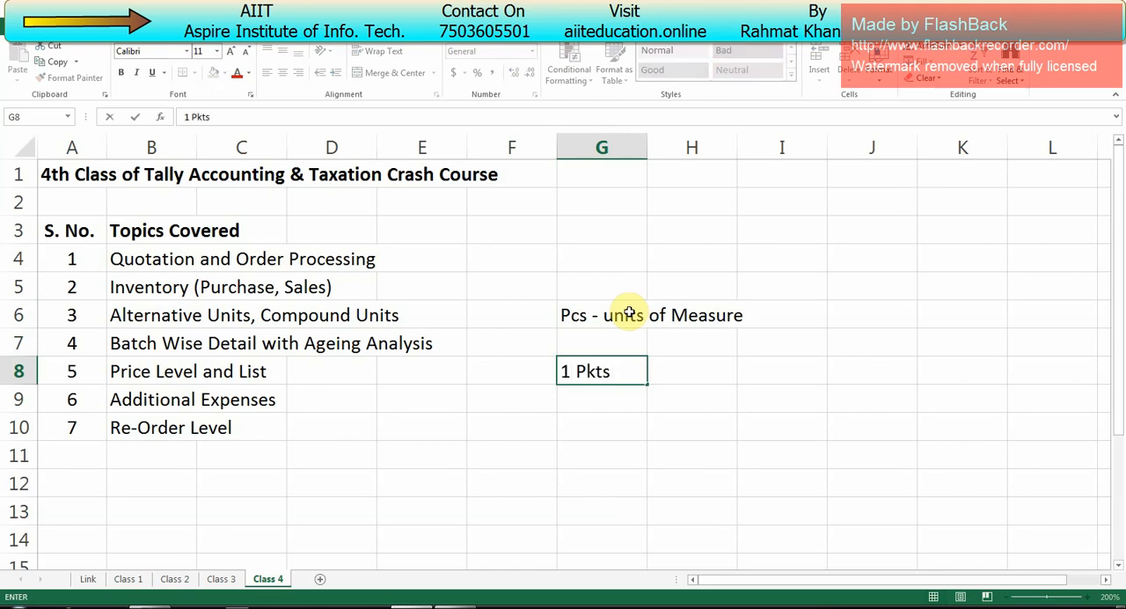
pyautogui.write('= 10 Pcs')
pyautogui.press('Return')
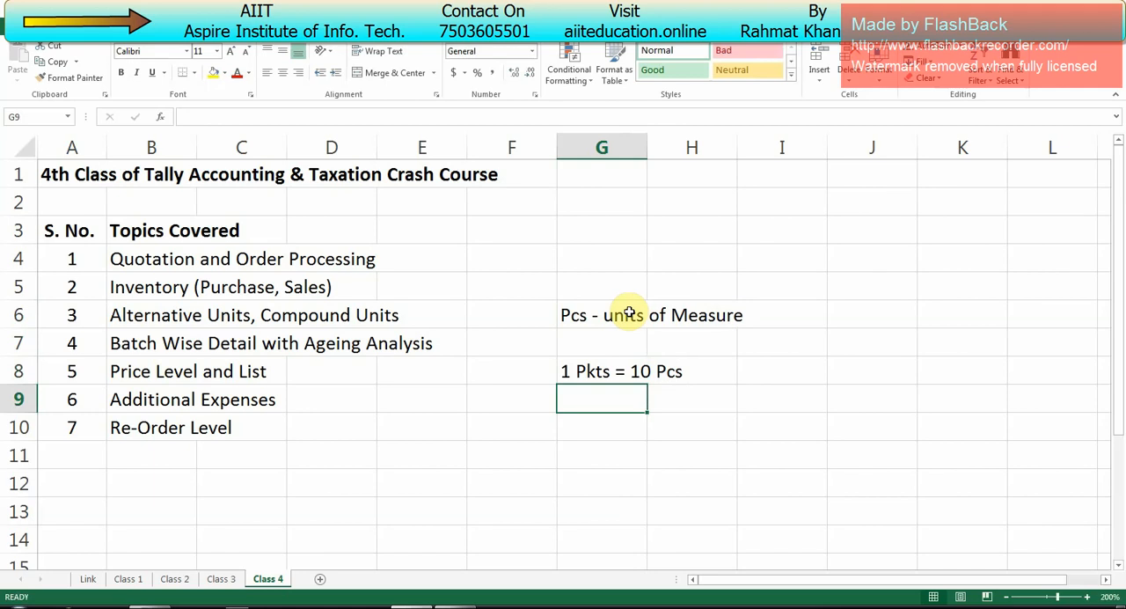
pyautogui.press('Up')
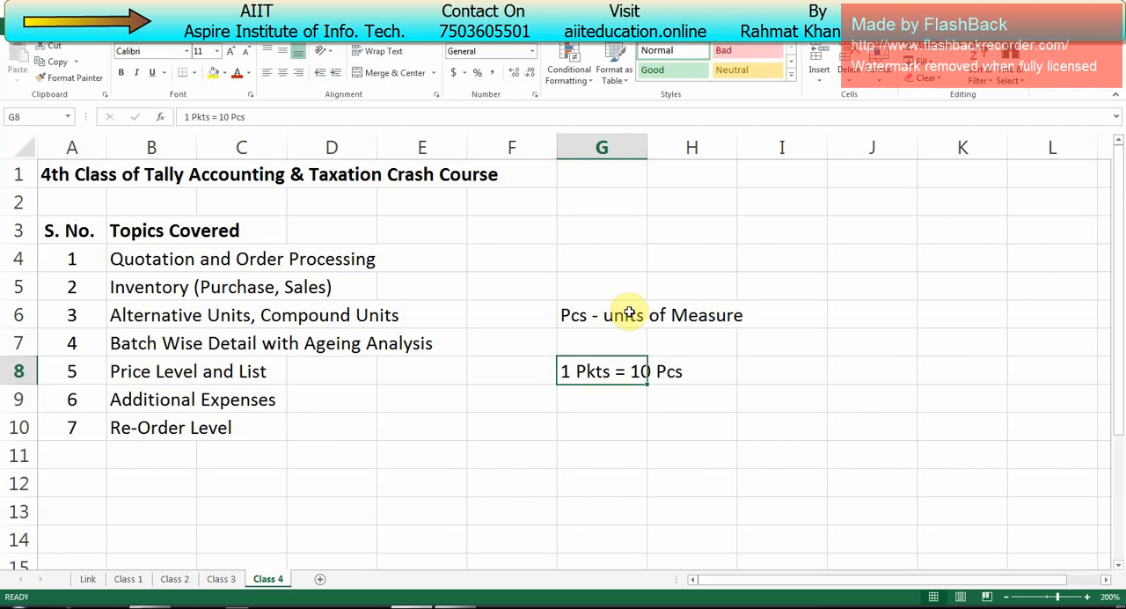
pyautogui.press('F2')
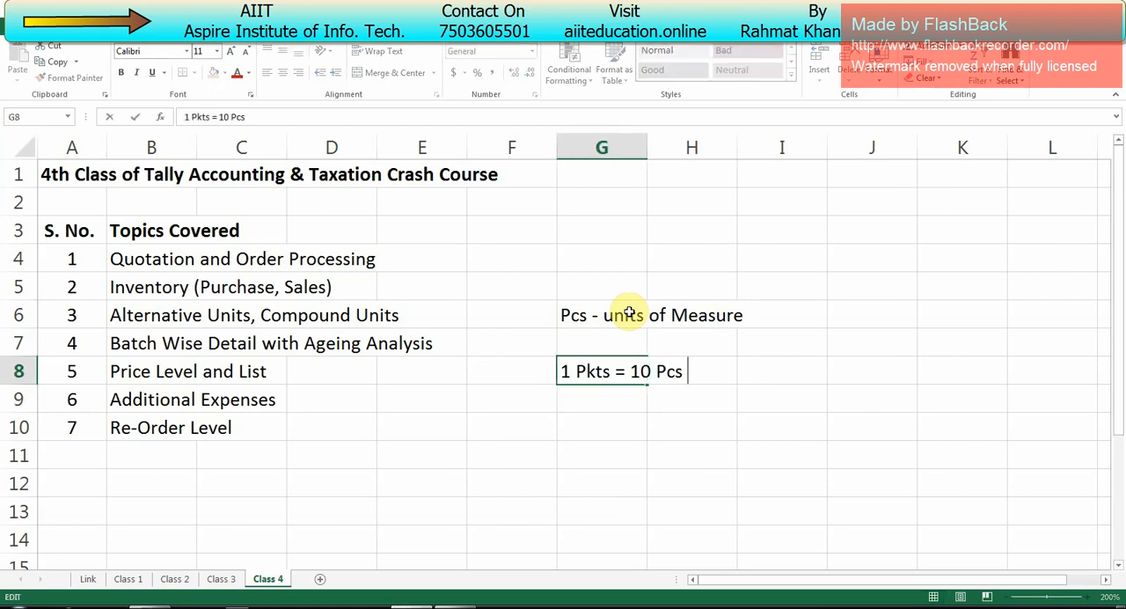
pyautogui.hotkey('shift', 'Left')
pyautogui.hotkey('shift', 'Left')
pyautogui.hotkey('shift', 'Left')
pyautogui.hotkey('shift', 'Left')
pyautogui.hotkey('shift', 'Left')
pyautogui.hotkey('shift', 'Left')
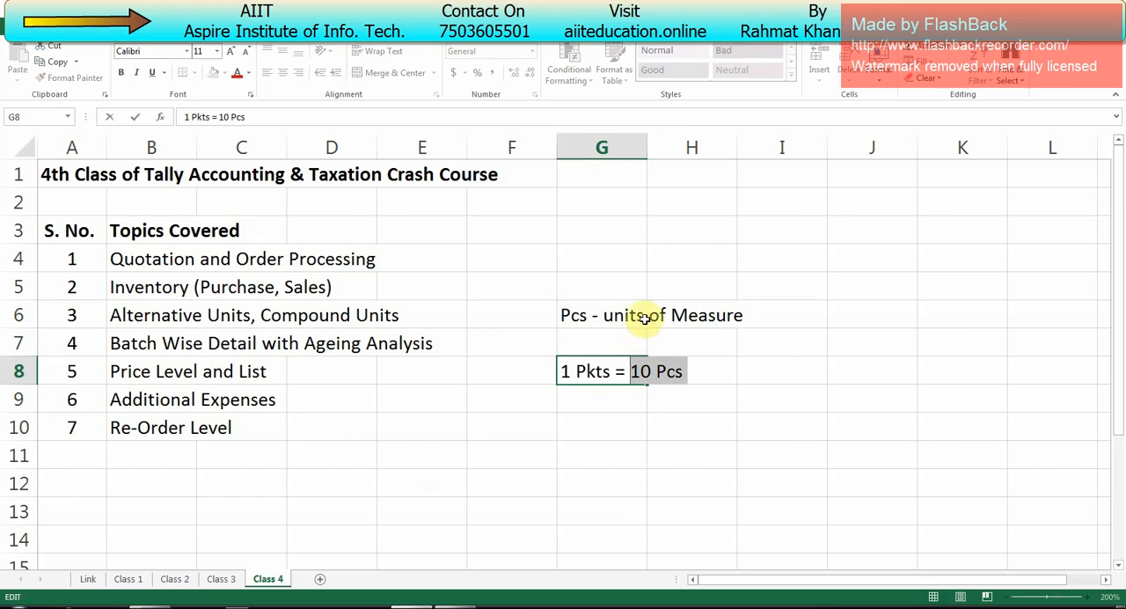
pyautogui.click(702, 374)
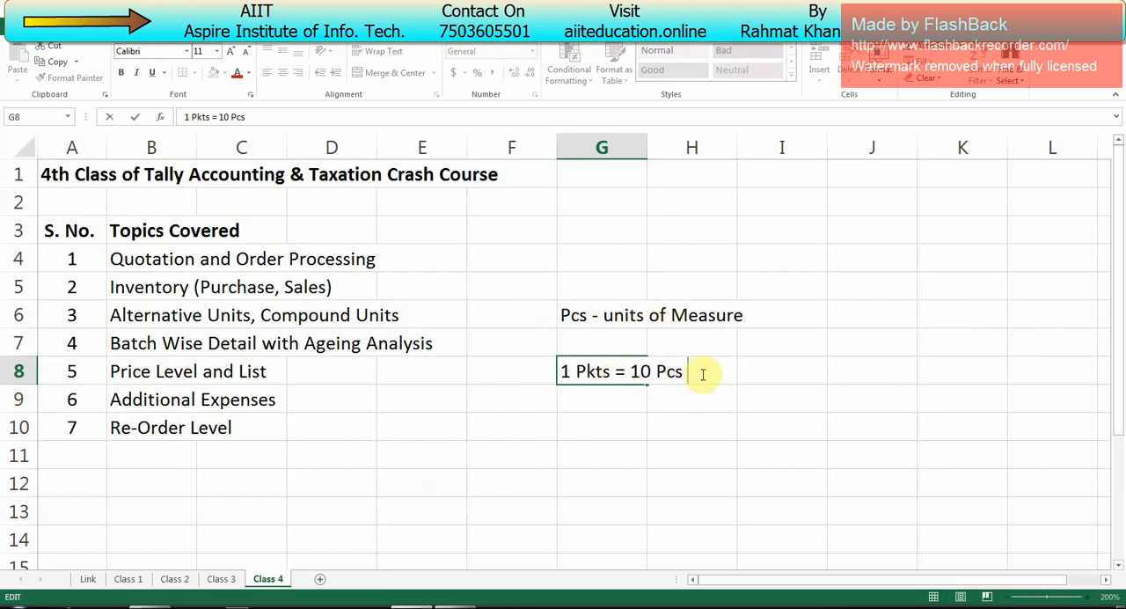
pyautogui.press('Return')
# Step: Append the label "----- Alternative Units" to the packet conversion text in cell G8
pyautogui.press('Up')
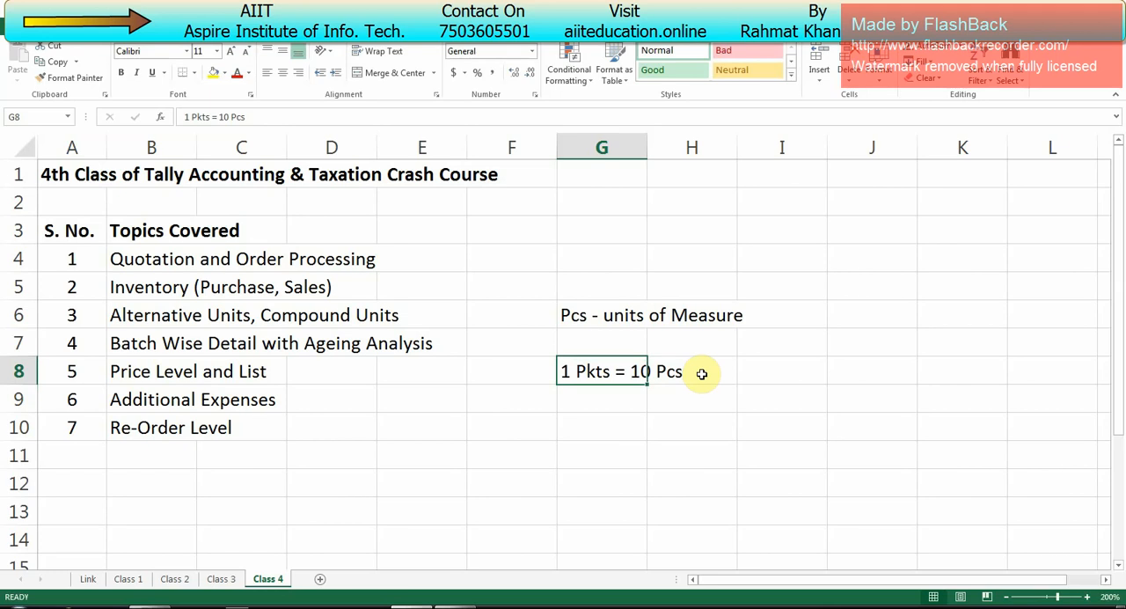
pyautogui.press('F2')
pyautogui.write('----')
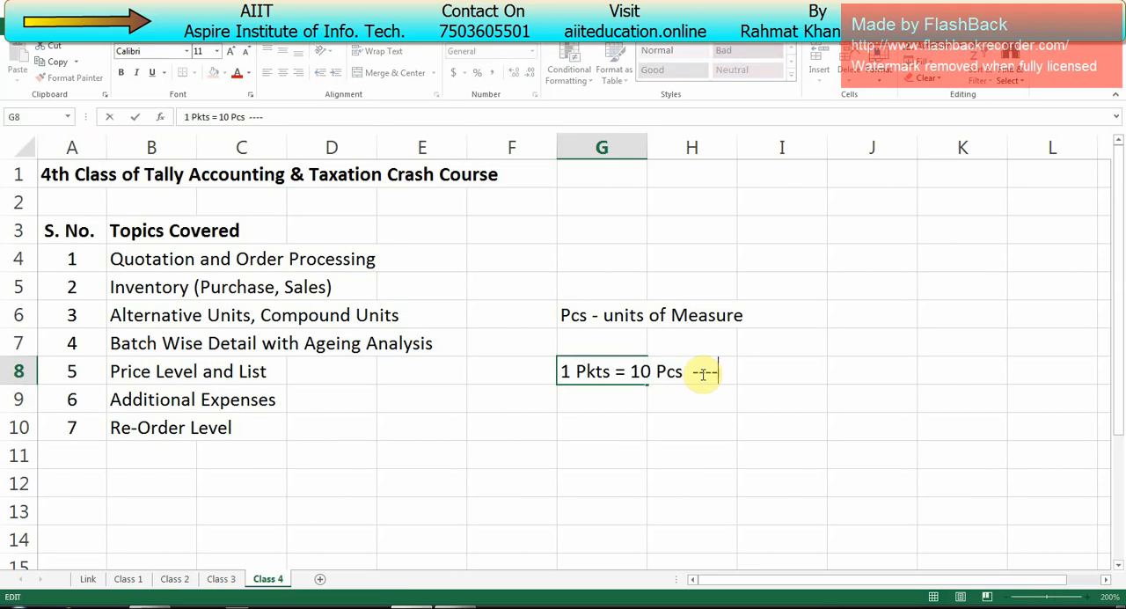
pyautogui.write('- Alternative')
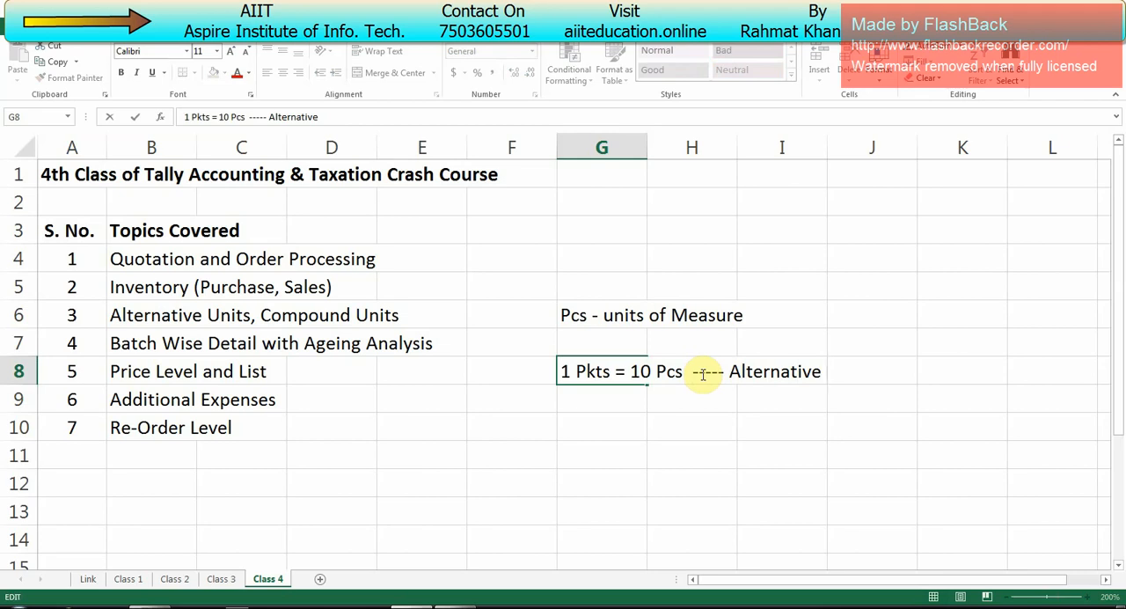
pyautogui.write(' Units')
pyautogui.press('Return')
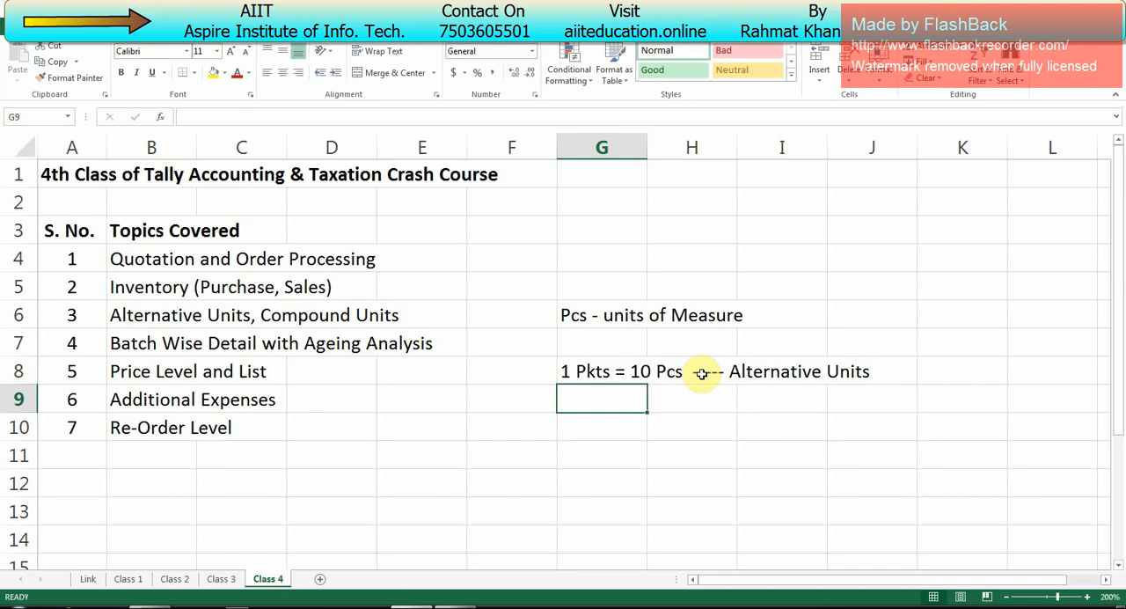
# Step: Enter the conversion example "1 Box = 50 Pkts" in cell G10
pyautogui.press('Down')
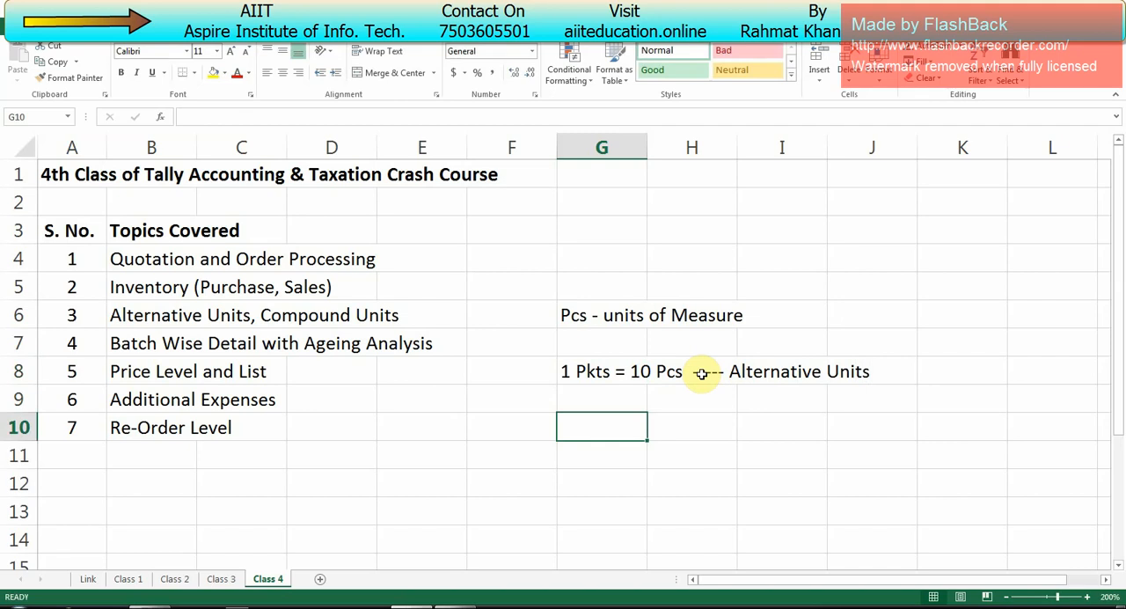
pyautogui.write('1 B')
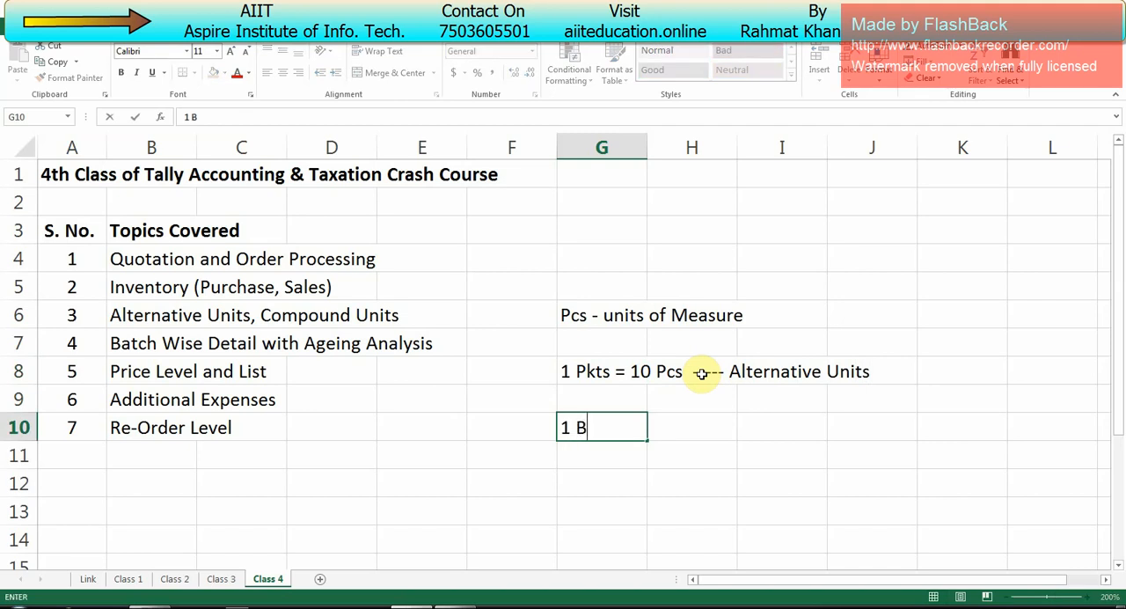
pyautogui.write('ox = 50 Pkts')
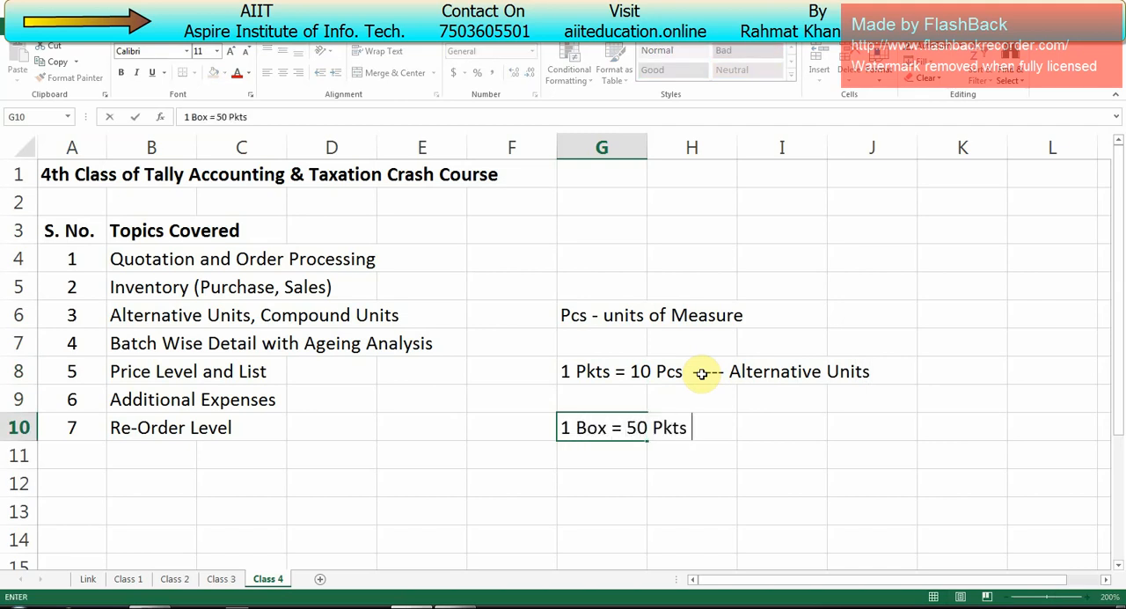
pyautogui.press('Return')
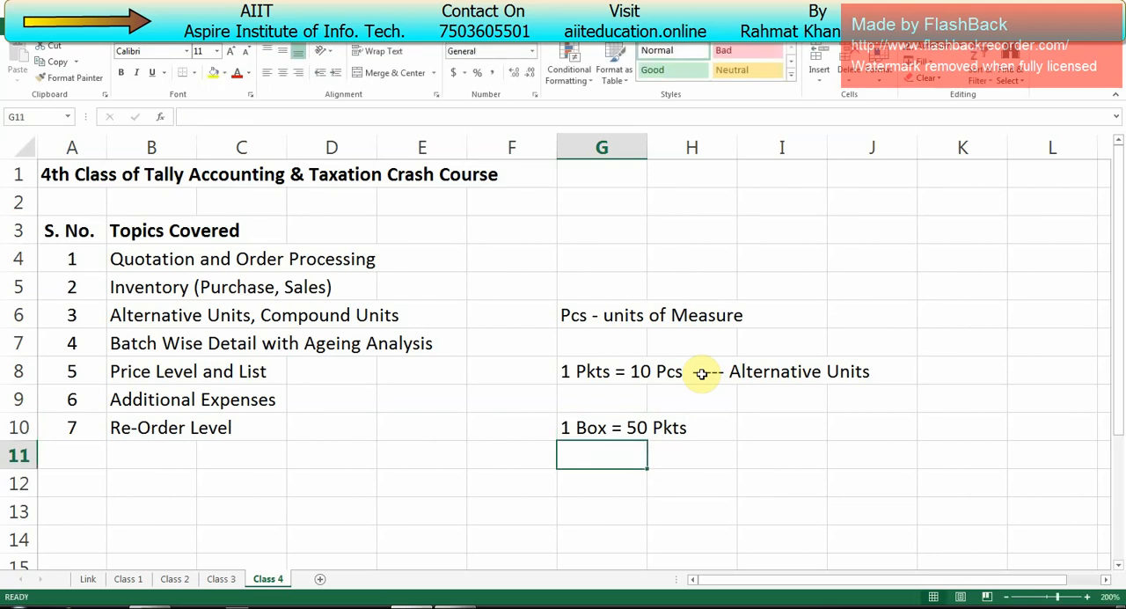
# Step: Enter "Pkts = 10 pcs" in cell G11 and "1 Box = 500 Pcs" in cell G12
pyautogui.write('Pkts =')
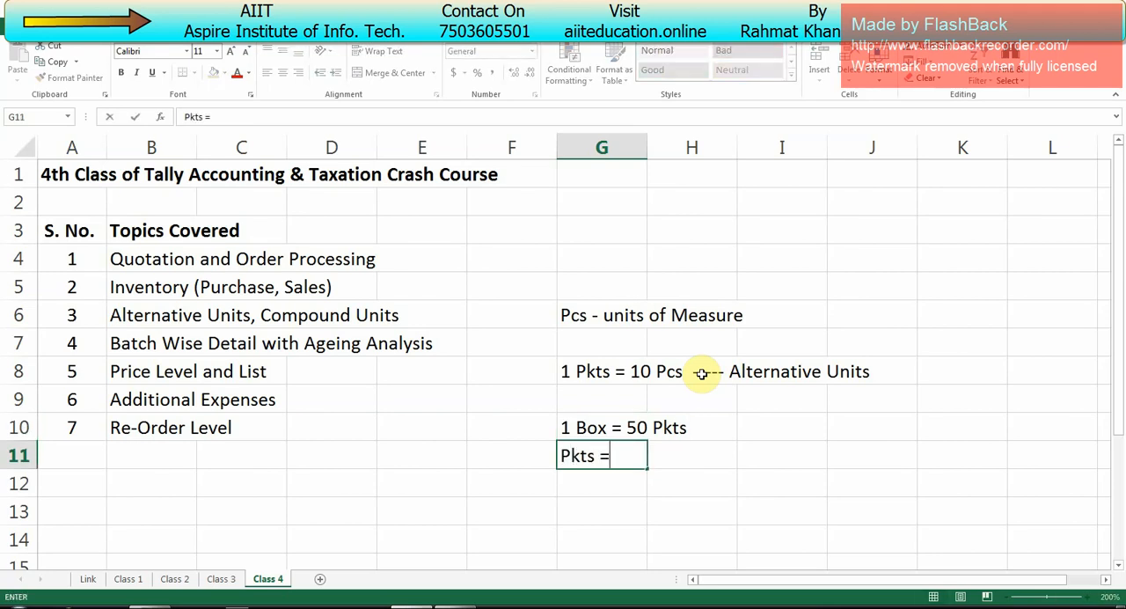
pyautogui.write(' 10 pcs')
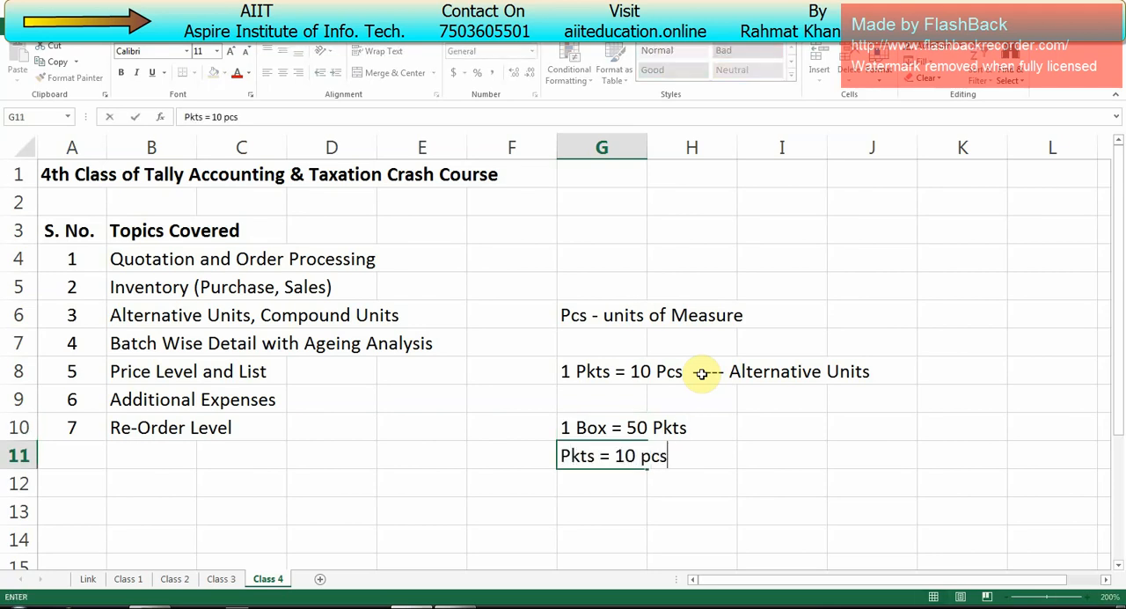
pyautogui.press('Return')
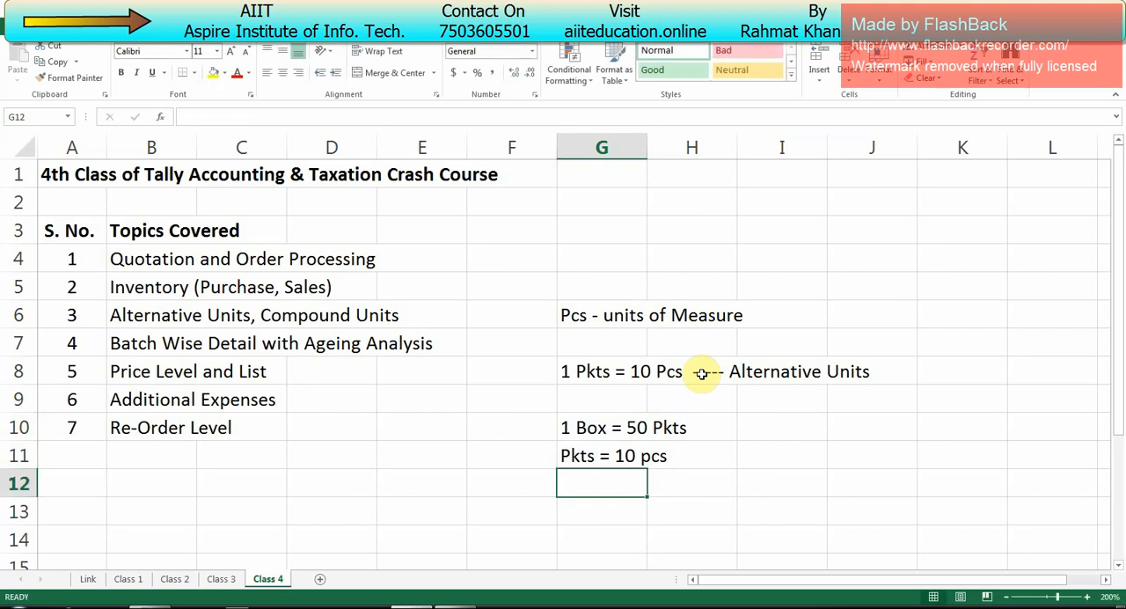
pyautogui.write('1 Box = ')
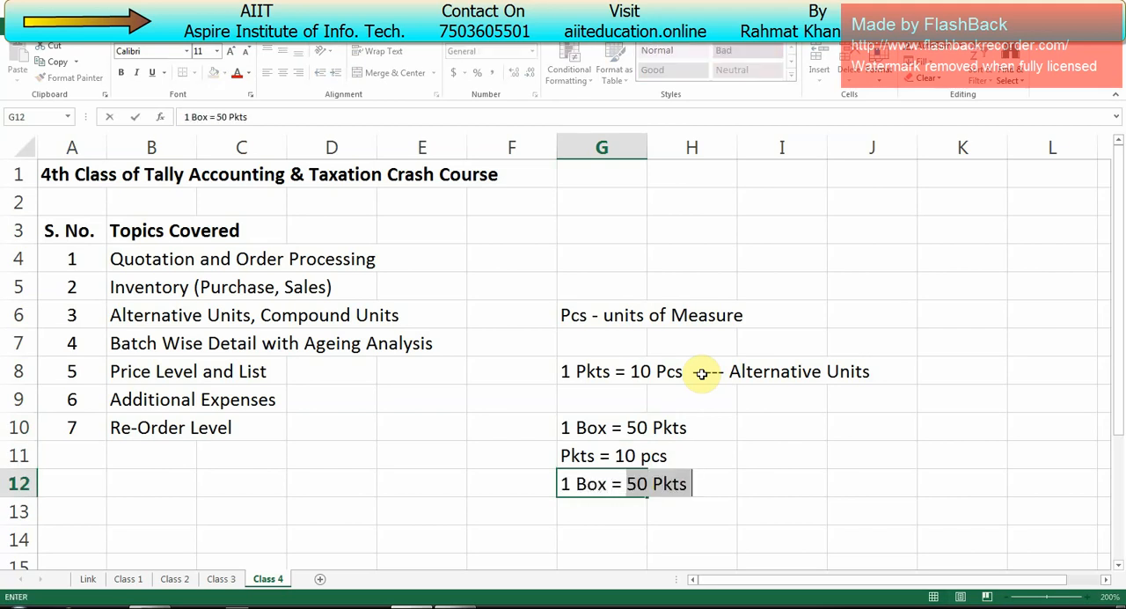
pyautogui.write('500 Pc')
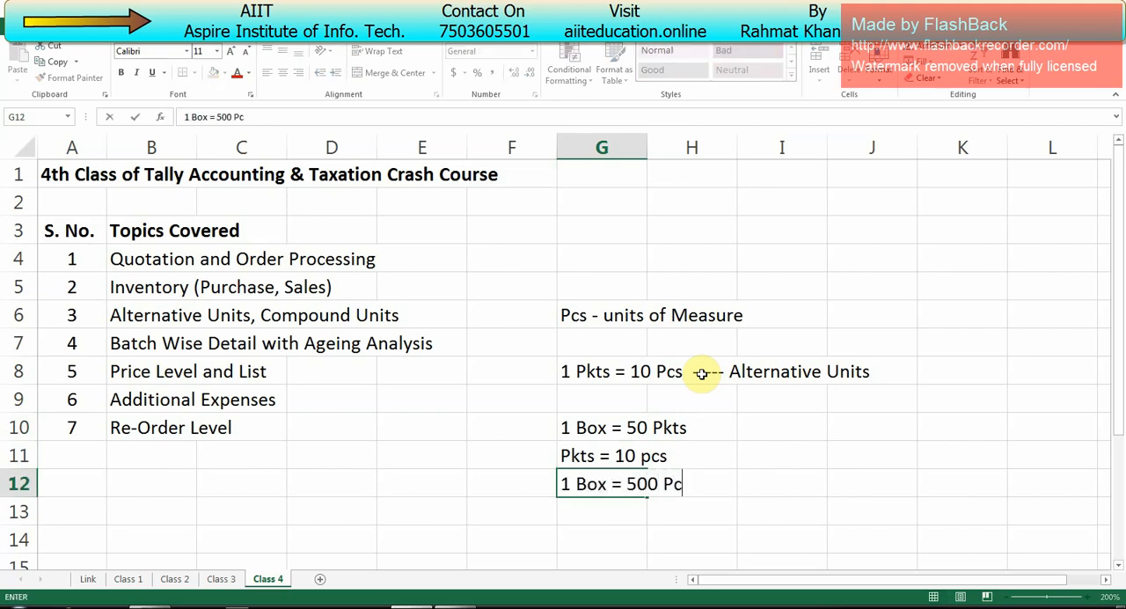
pyautogui.write('s')
pyautogui.press('Return')
pyautogui.press('Up')
pyautogui.press('Up')
pyautogui.press('Up')
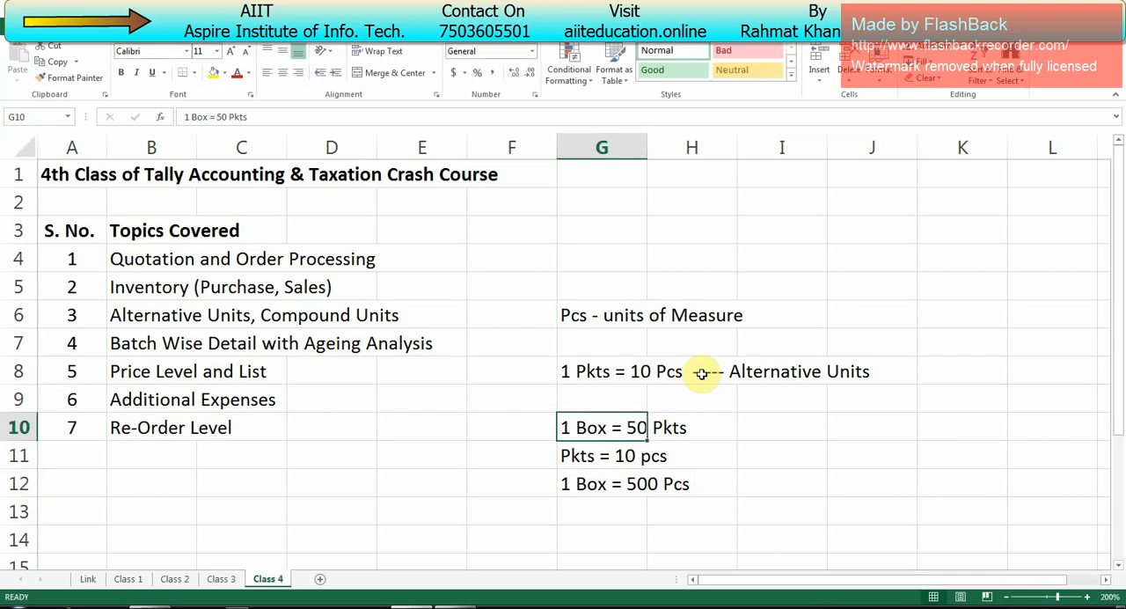
pyautogui.press('Right')
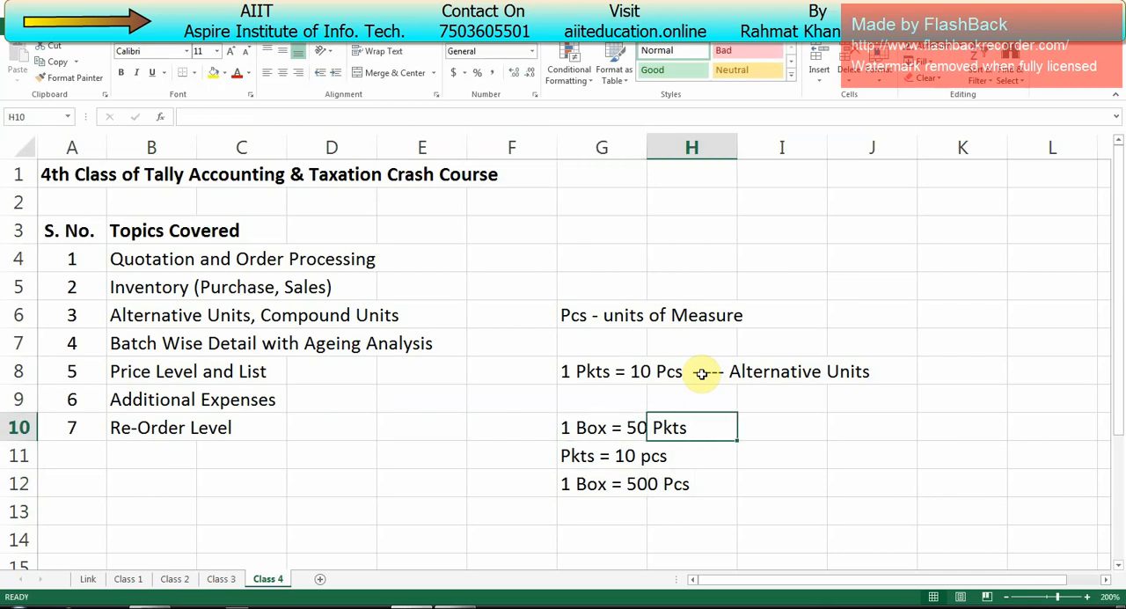
pyautogui.press('Left')
pyautogui.press('Down')
pyautogui.press('Right')
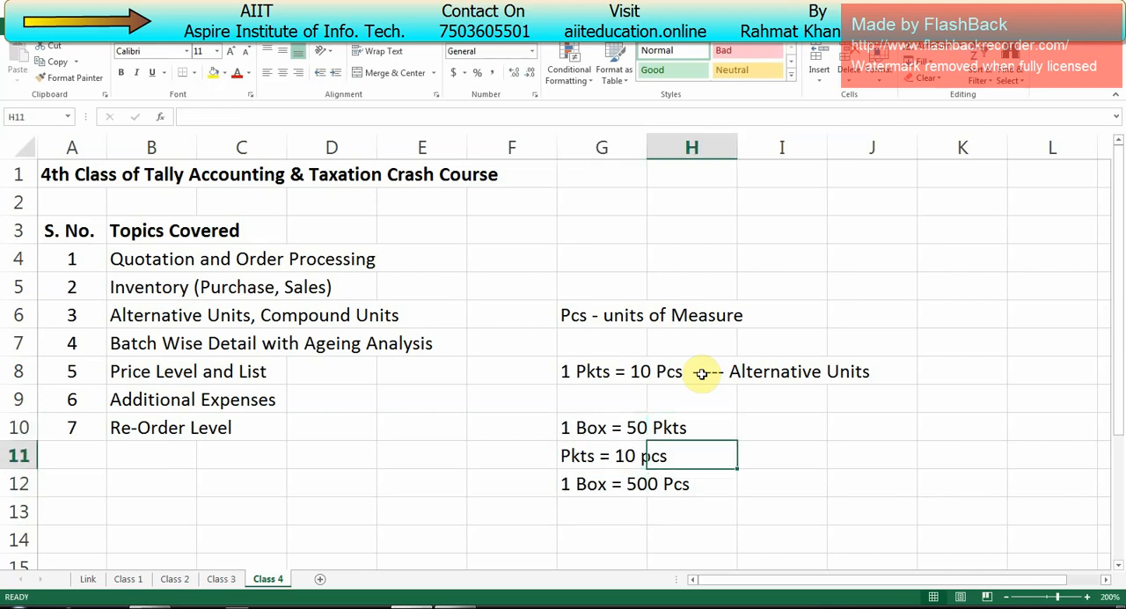
pyautogui.press('Left')
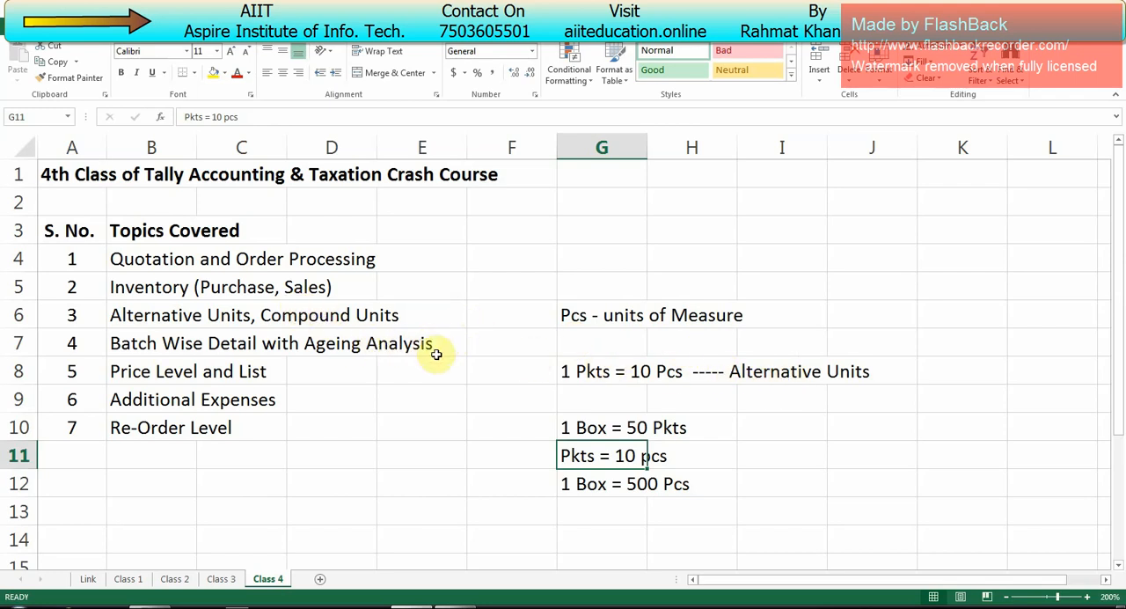
pyautogui.moveTo(703, 483); pyautogui.dragTo(619, 317)
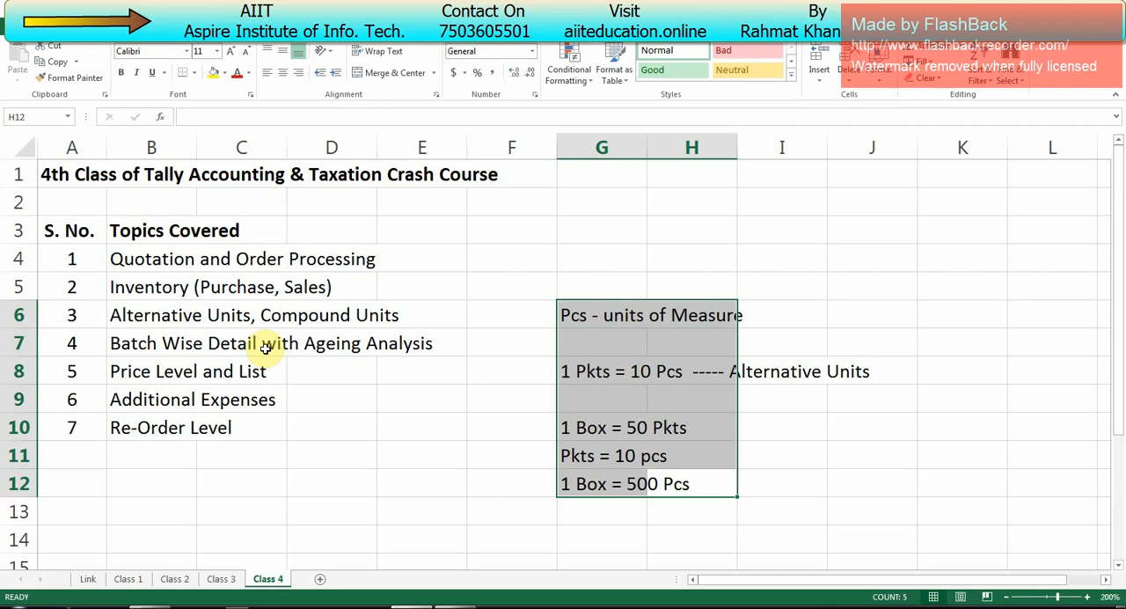
pyautogui.click(342, 345)
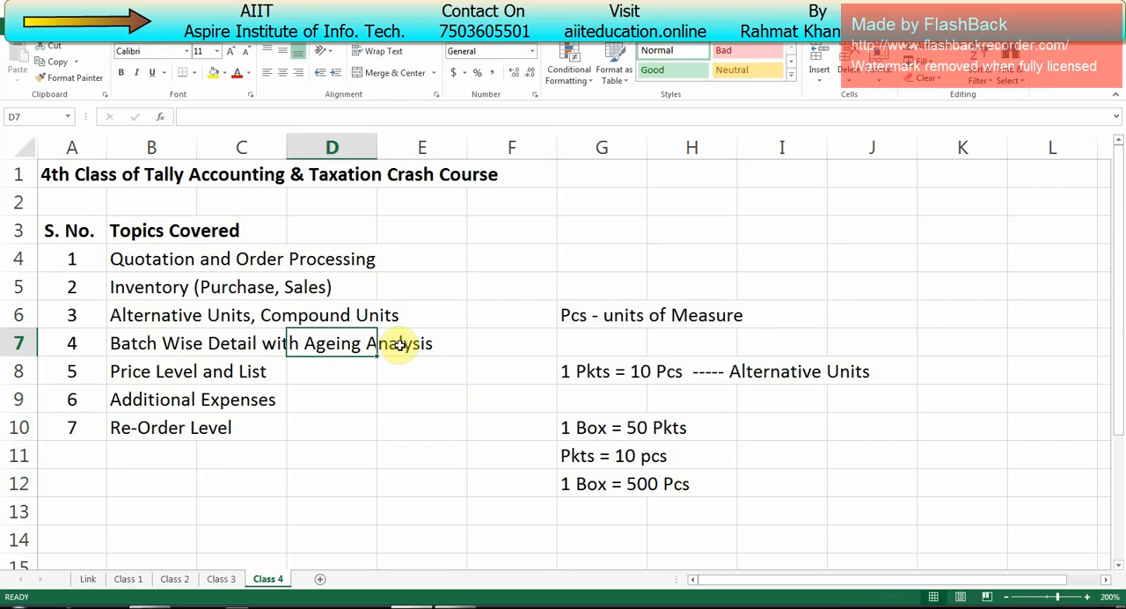
pyautogui.click(404, 345)
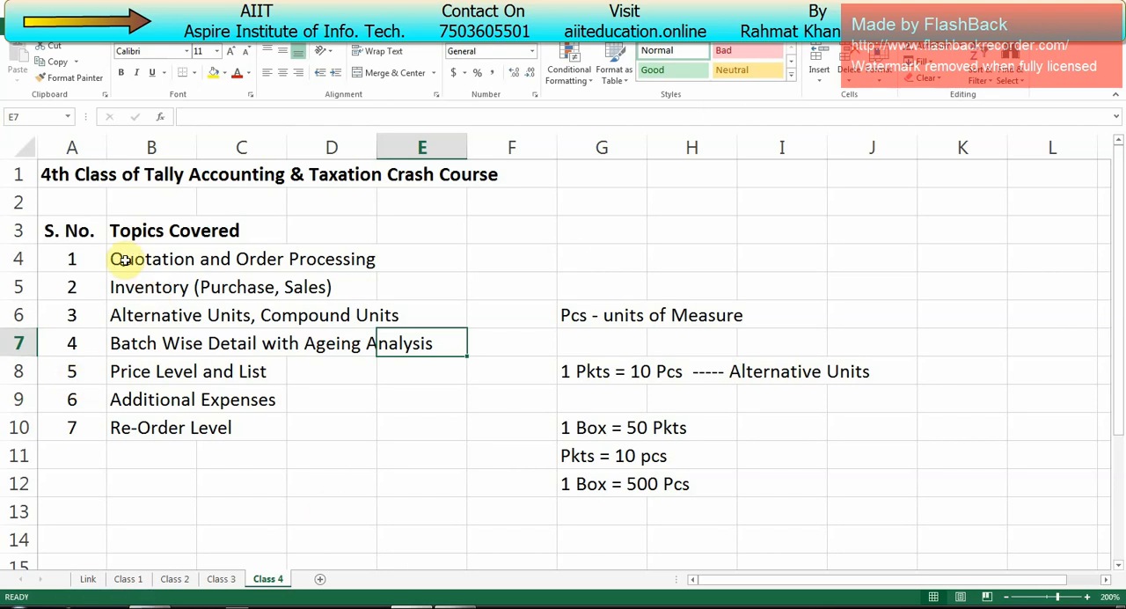
pyautogui.moveTo(126, 261); pyautogui.dragTo(425, 469)
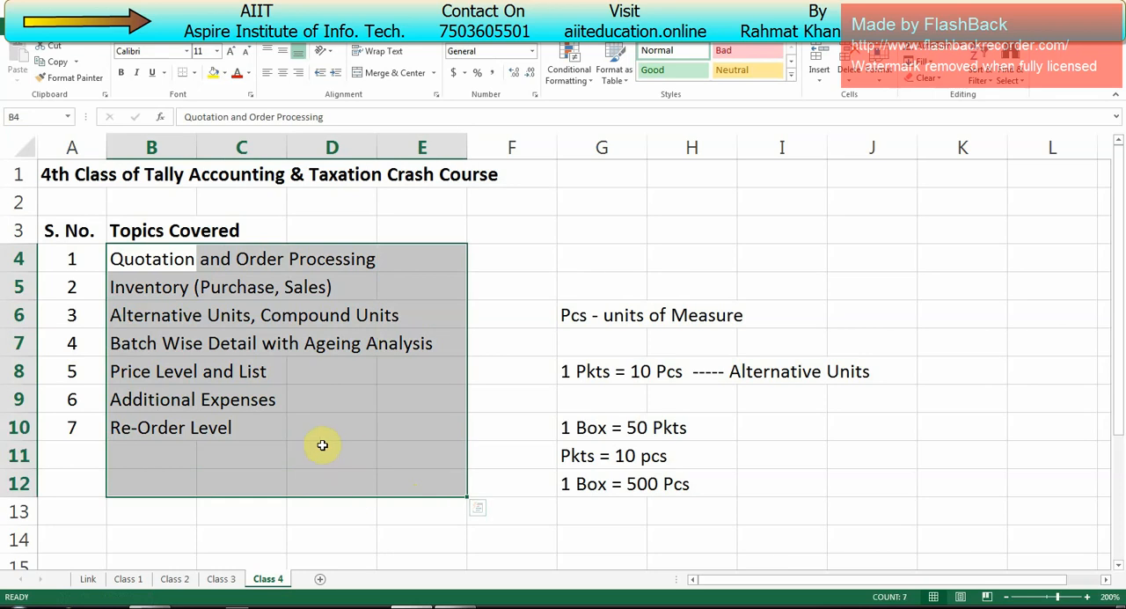
pyautogui.click(447, 434)
pyautogui.click(121, 258)
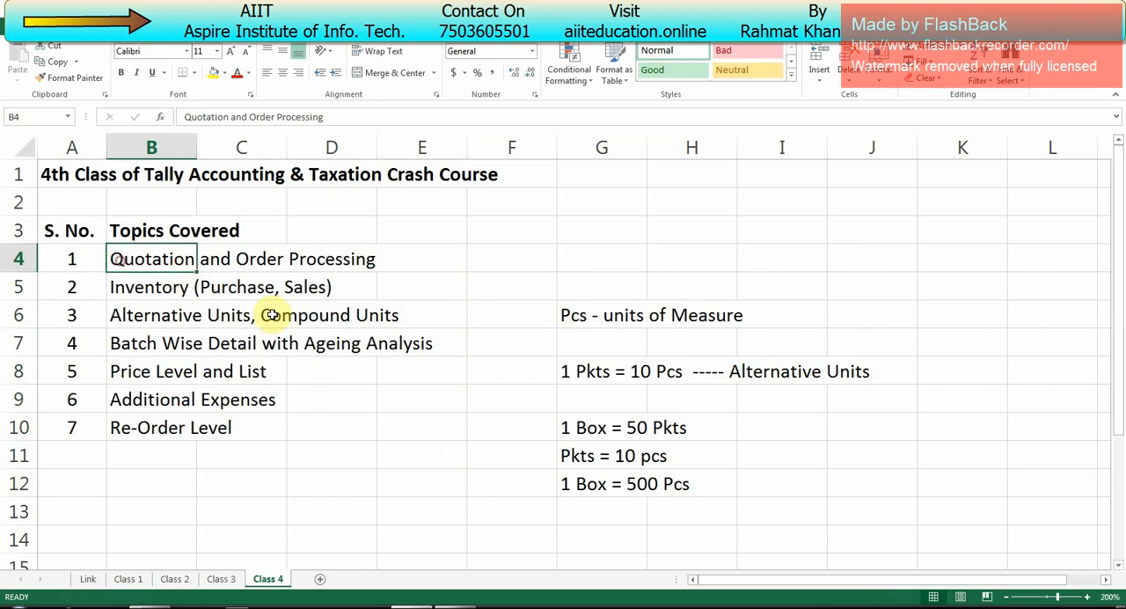
# Step: Review the listed class topics in the worksheet, from Quotation and Order Processing down to Re-Order Level
pyautogui.moveTo(272, 315); pyautogui.dragTo(335, 422)
pyautogui.click(155, 606)
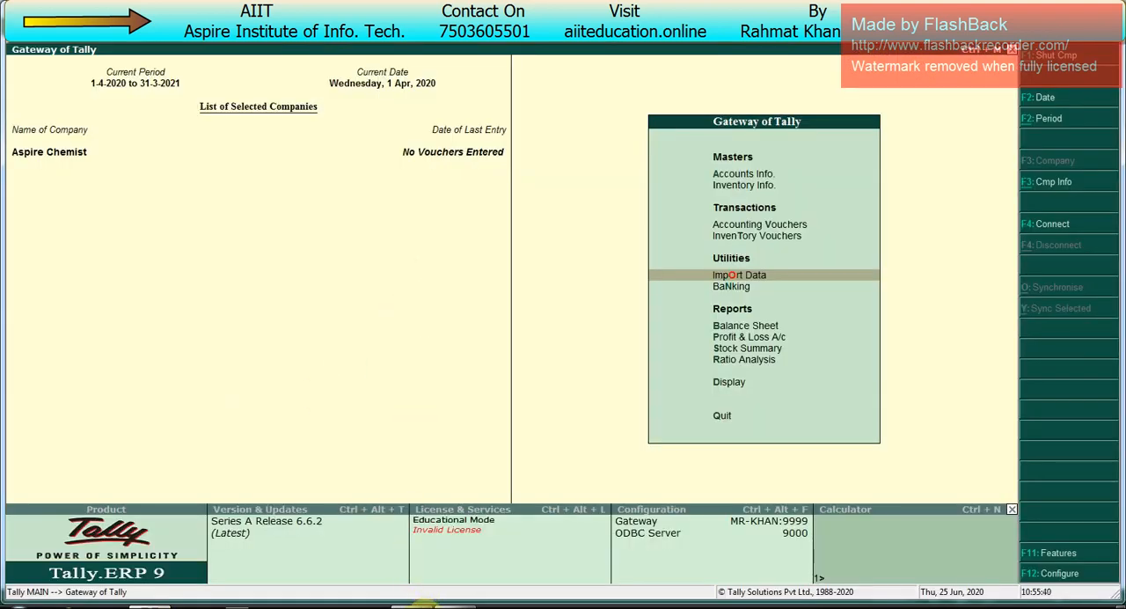
pyautogui.click(159, 606)
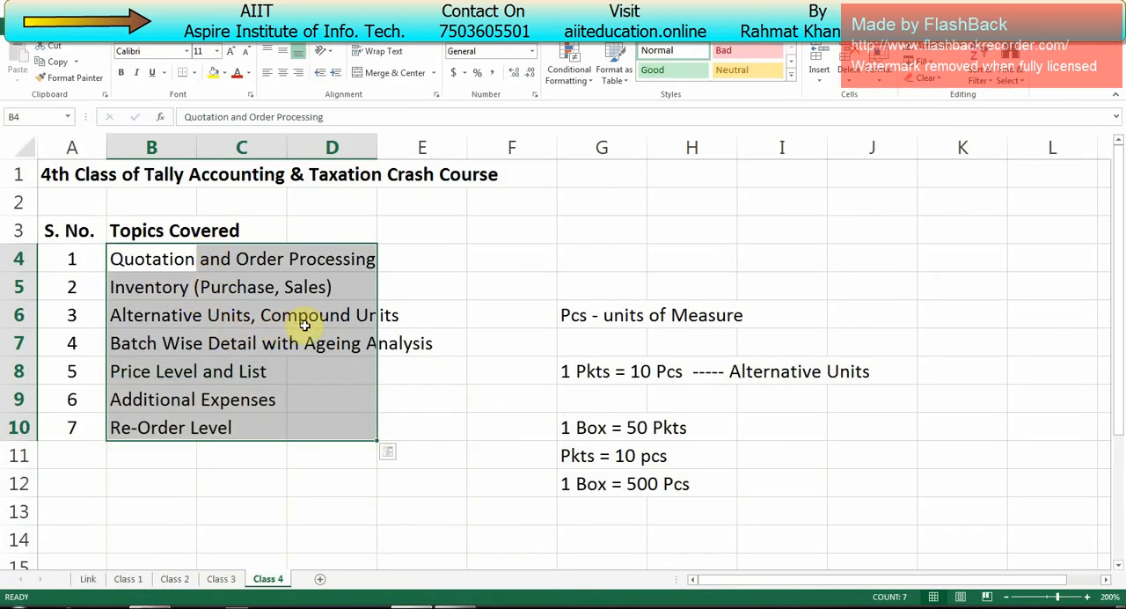
pyautogui.click(243, 352)
pyautogui.click(169, 378)
pyautogui.click(164, 400)
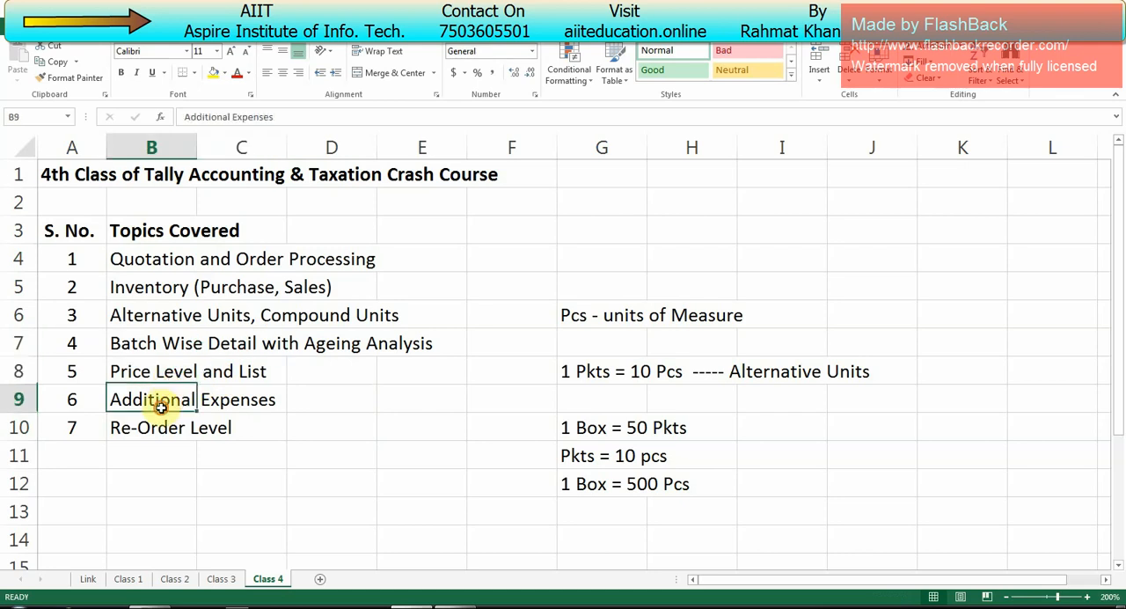
pyautogui.click(153, 432)
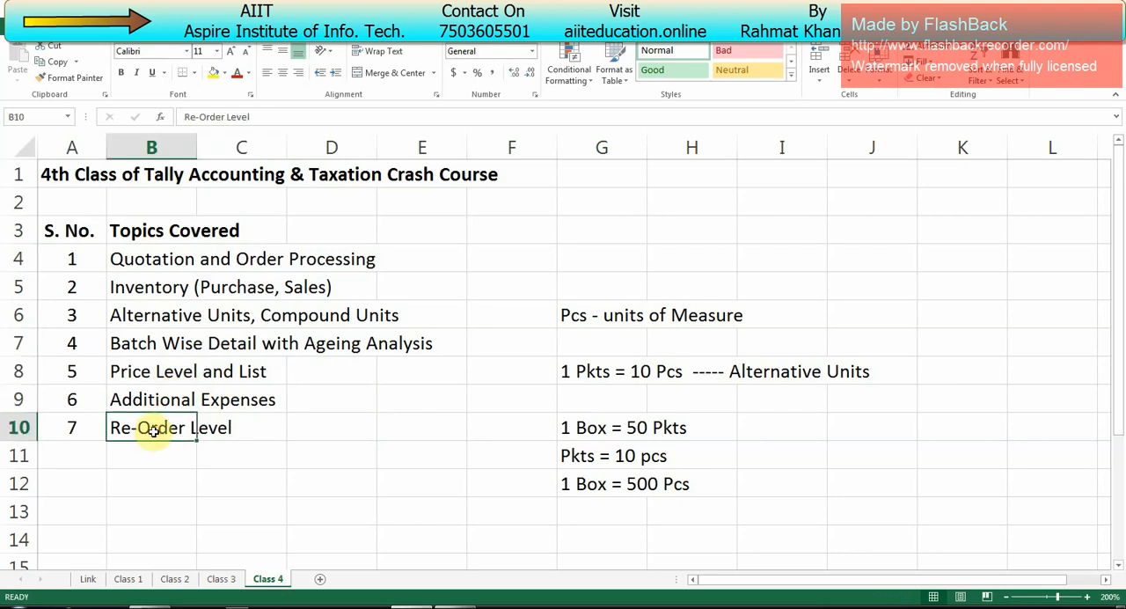
# Step: Switch to Tally.ERP 9 and enable batch-wise details and expiry dates for batches in Aspire Chemist's inventory features
pyautogui.hotkey('alt', 'Tab')
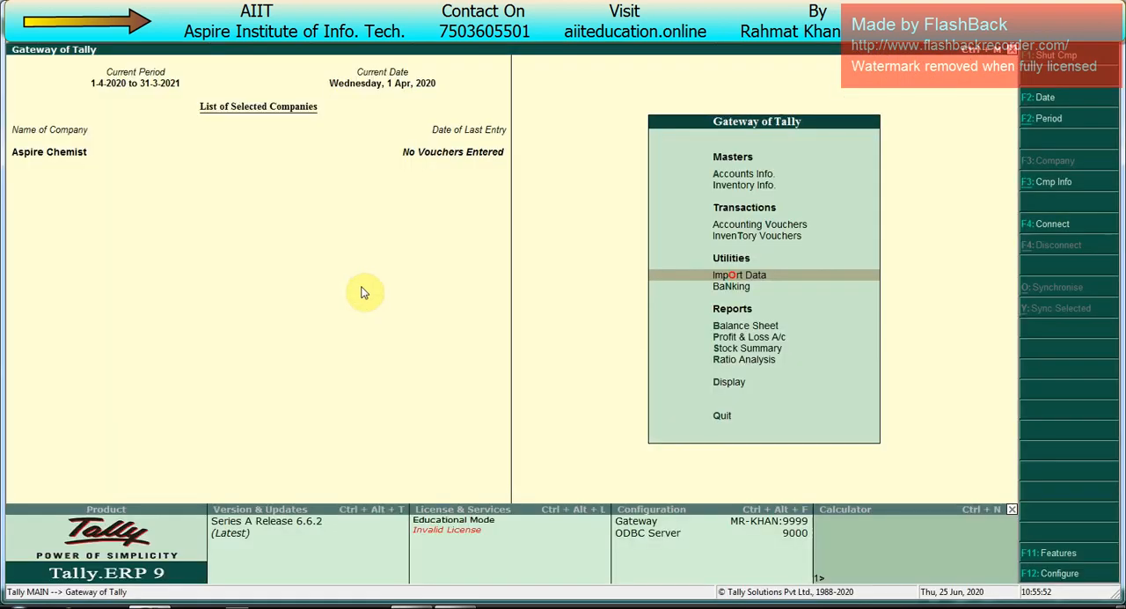
pyautogui.press('F11')
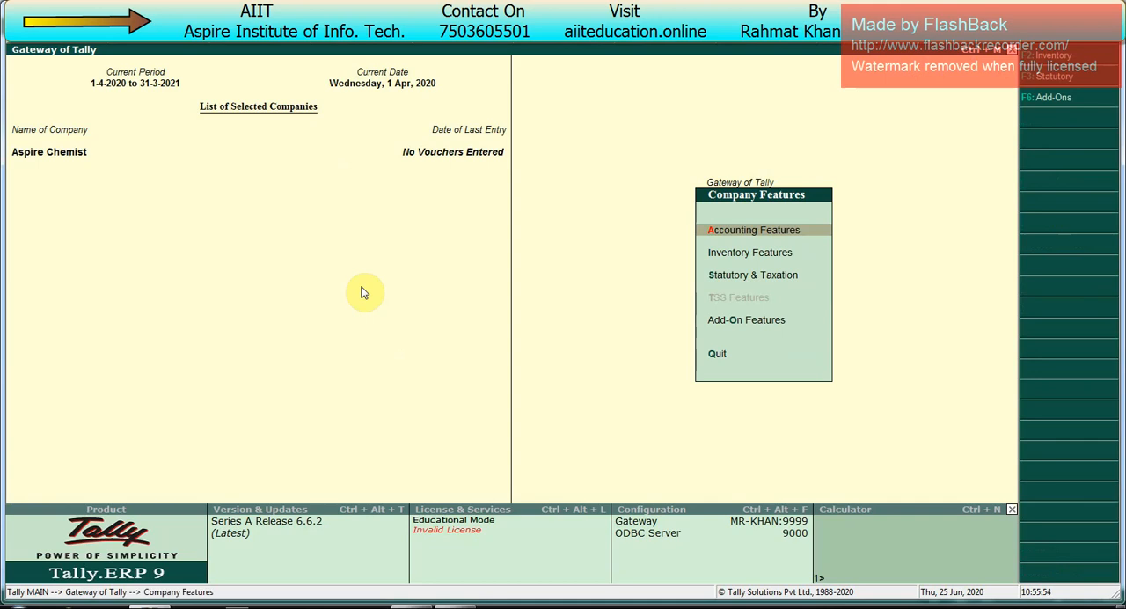
pyautogui.press('i')
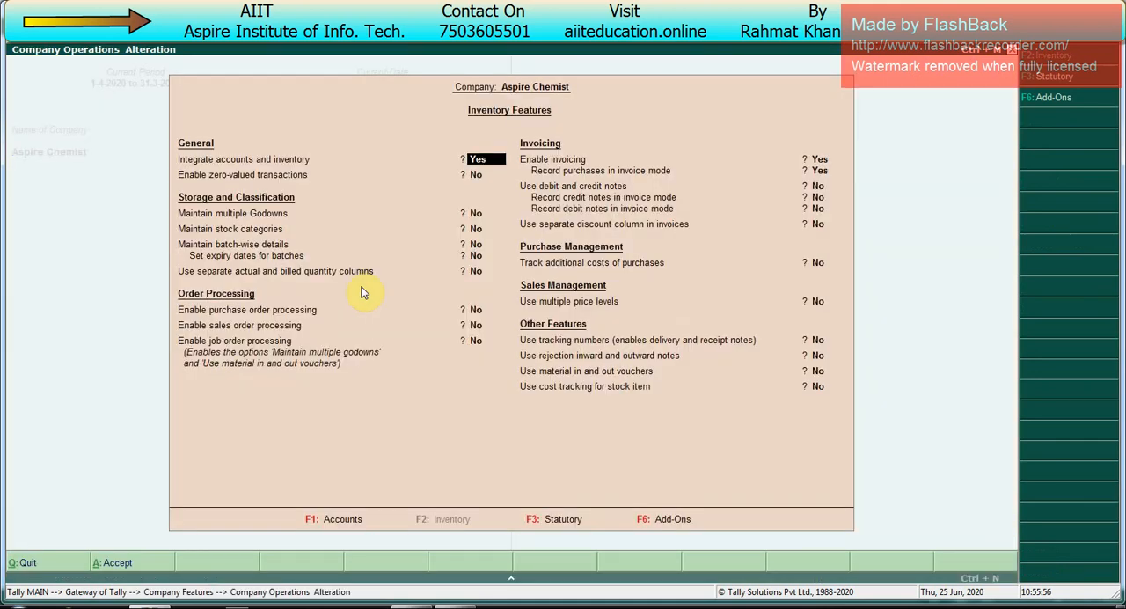
pyautogui.press('Return')
pyautogui.press('Return')
pyautogui.press('Return')
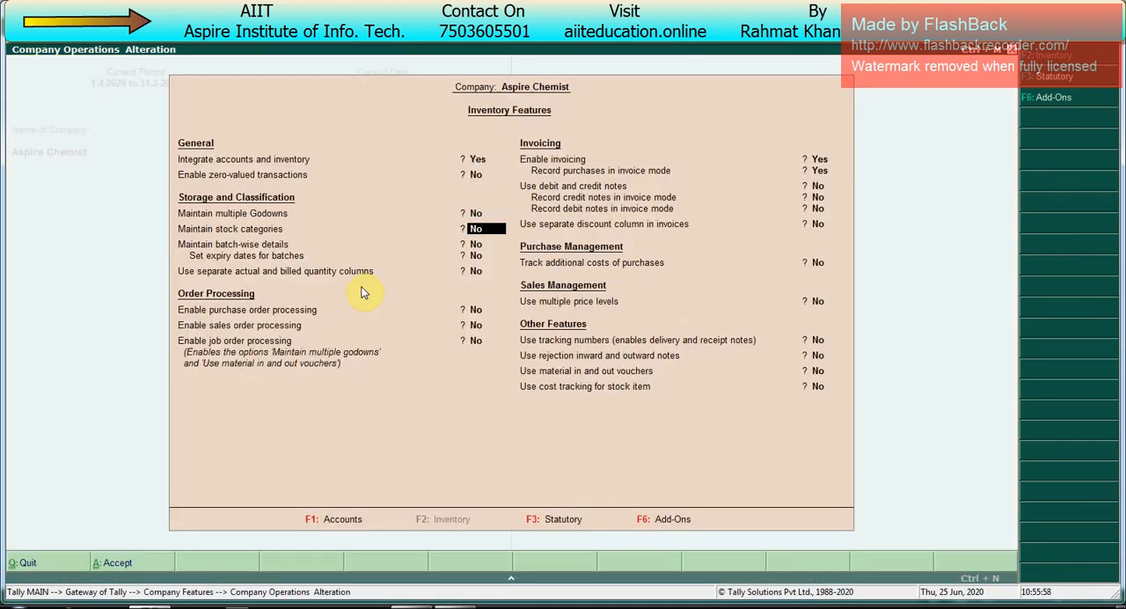
pyautogui.press('Return')
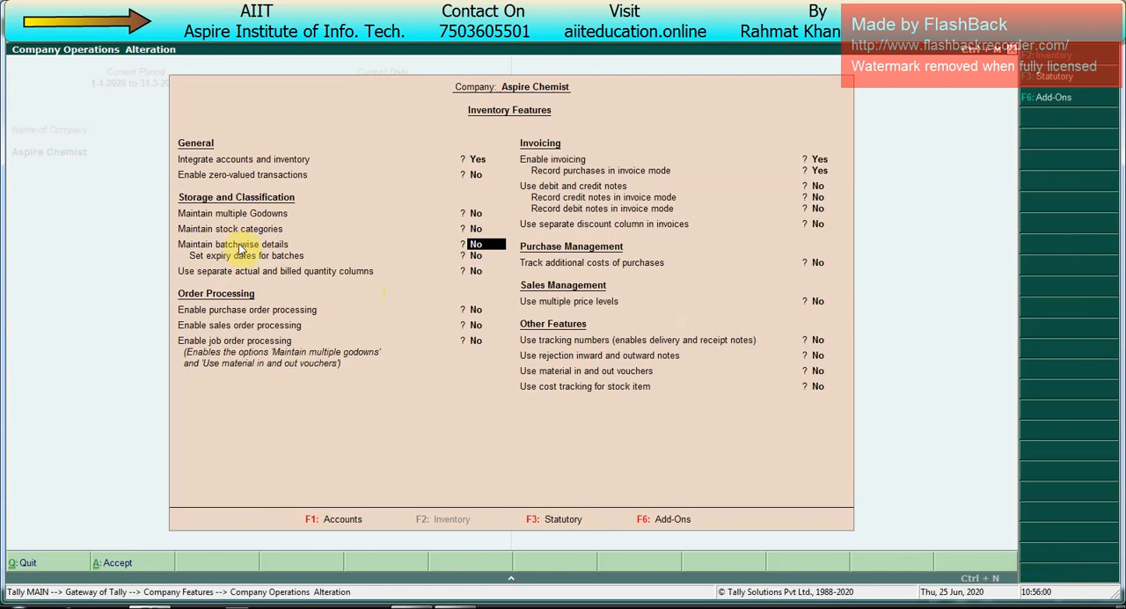
pyautogui.write('y')
pyautogui.press('Return')
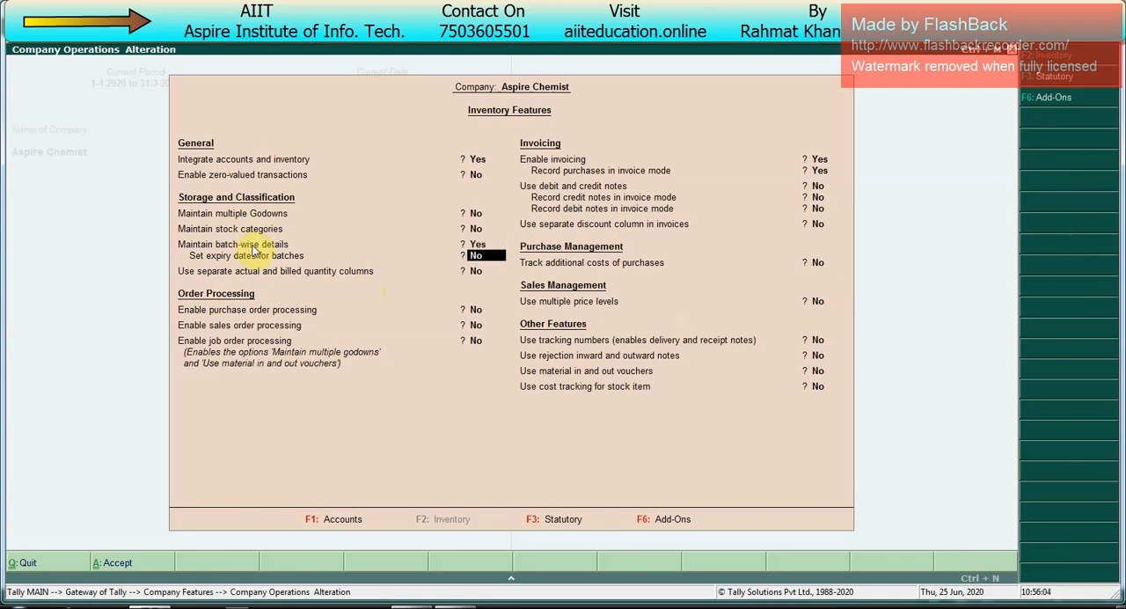
pyautogui.write('y')
pyautogui.press('Return')
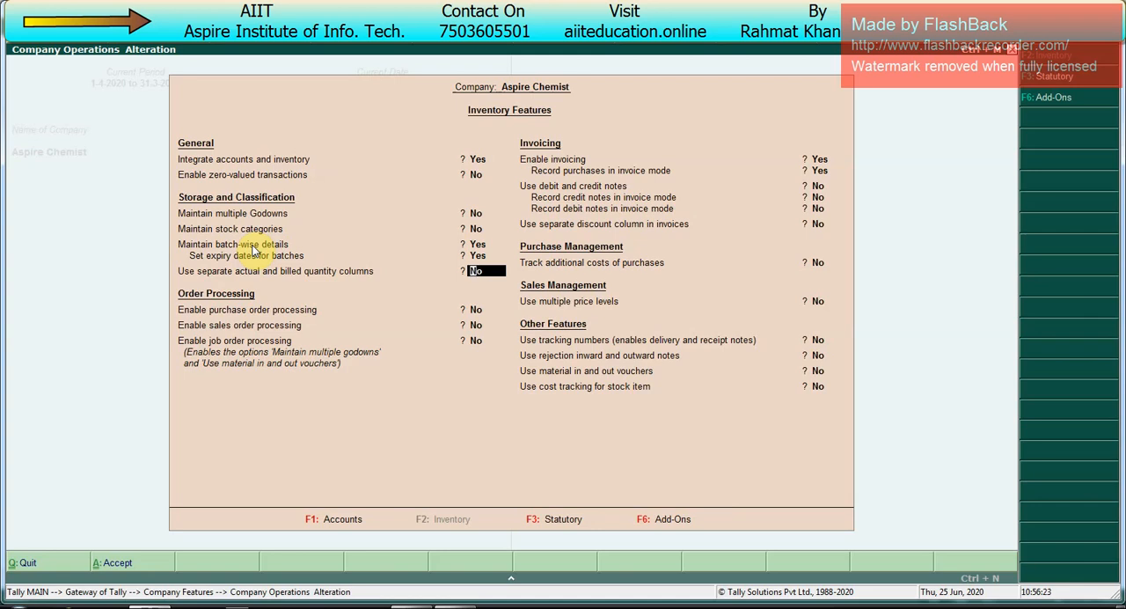
# Step: Enable purchase order processing and sales order processing for the company
pyautogui.press('Return')
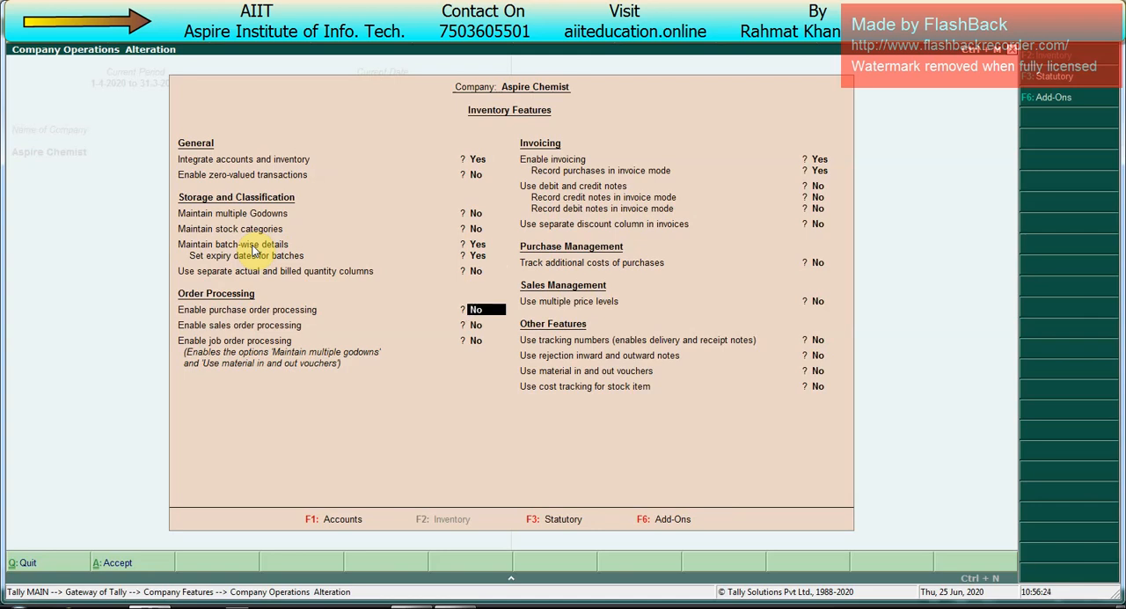
pyautogui.press('y')
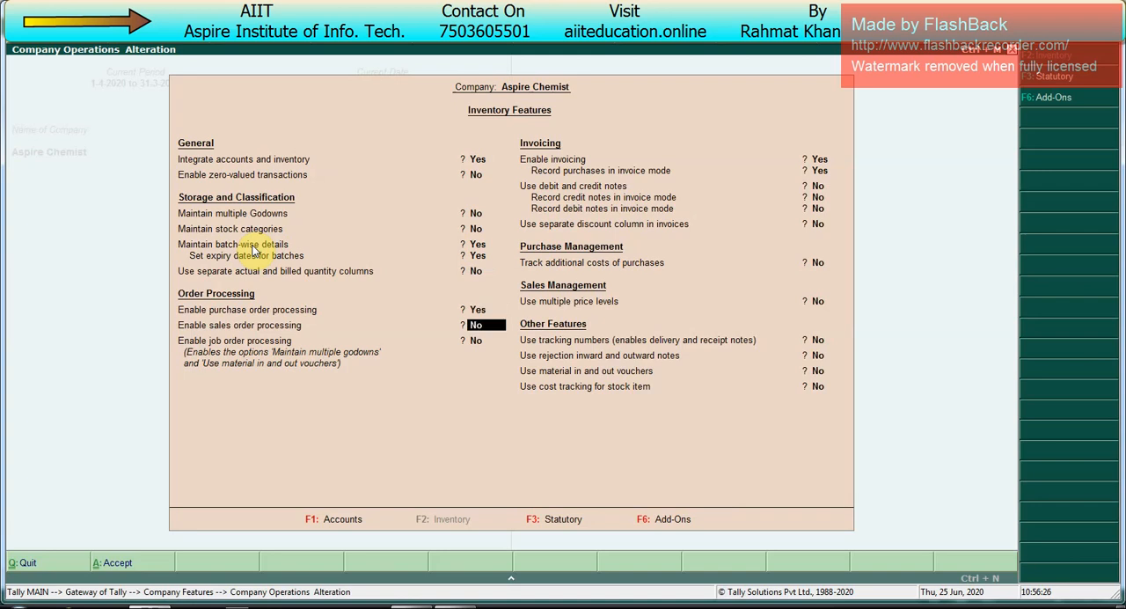
pyautogui.press('y')
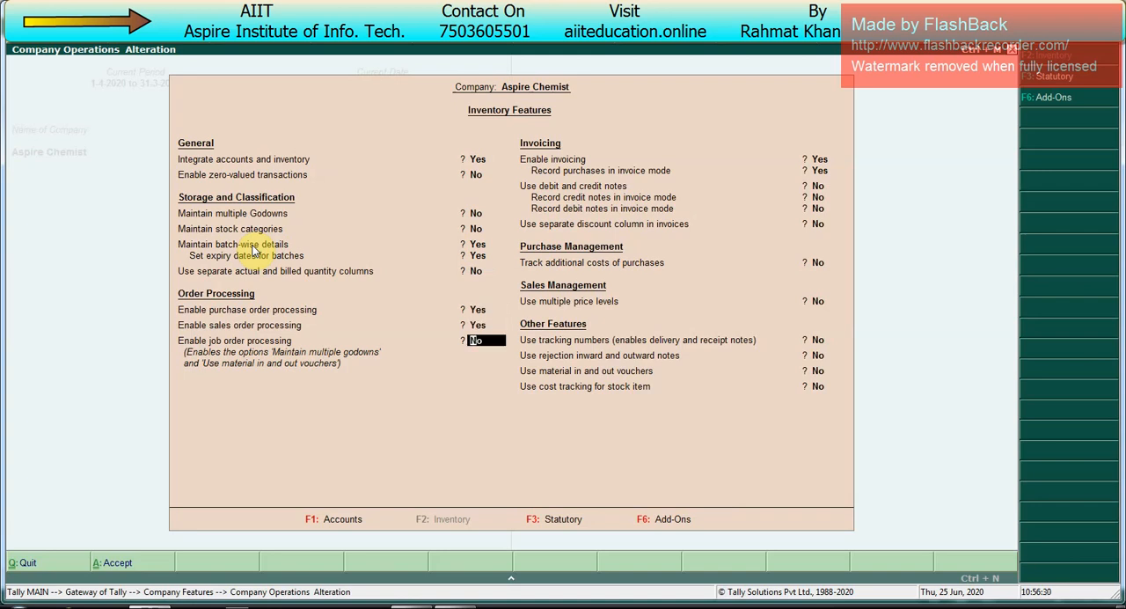
pyautogui.press('Up')
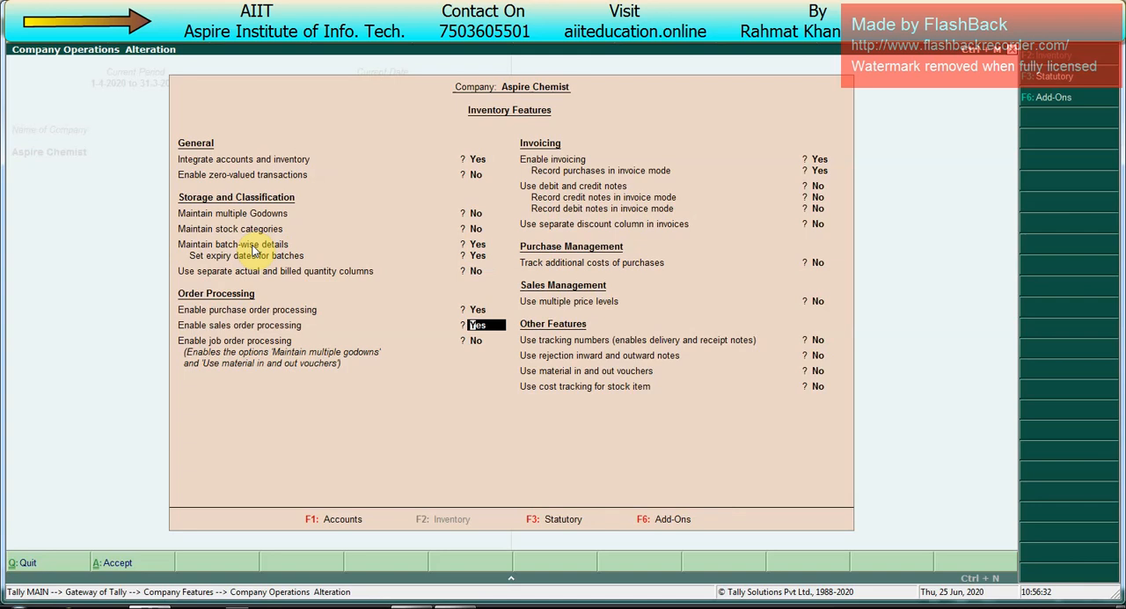
# Step: Enable the separate discount column in invoices and the tracking of additional costs of purchases
pyautogui.press('Down')
pyautogui.press('Down')
pyautogui.press('Down')
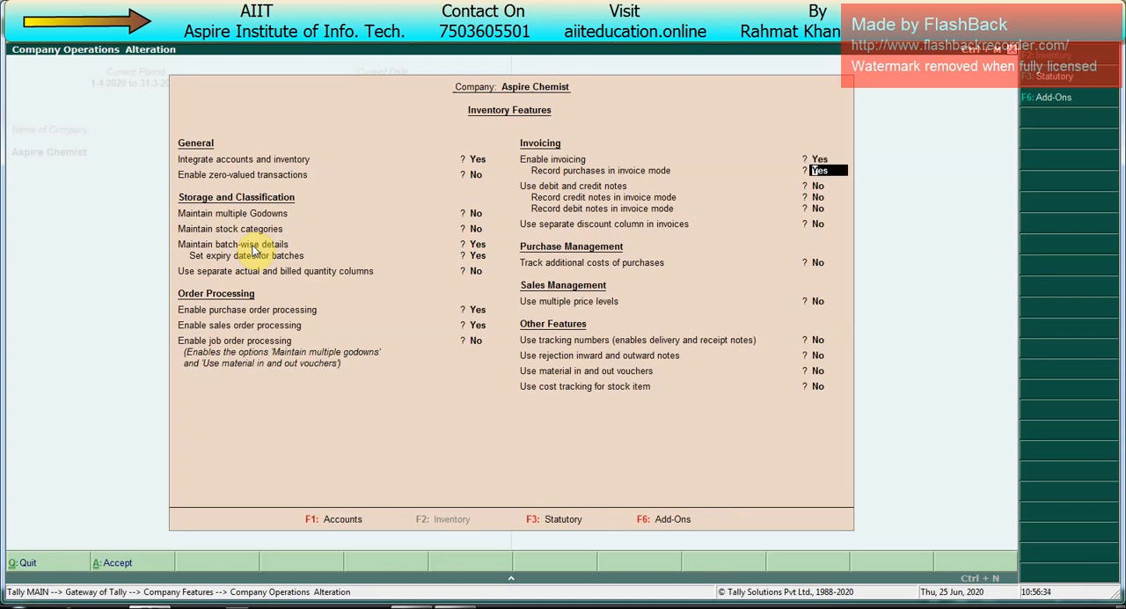
pyautogui.press('Down')
pyautogui.press('Down')
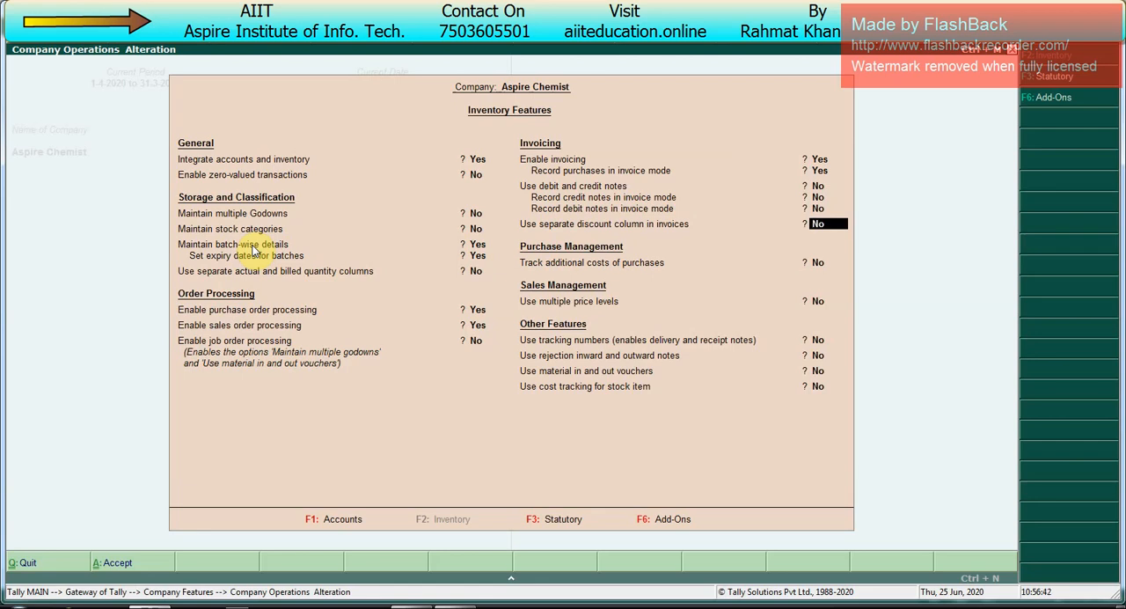
pyautogui.write('y')
pyautogui.press('Return')
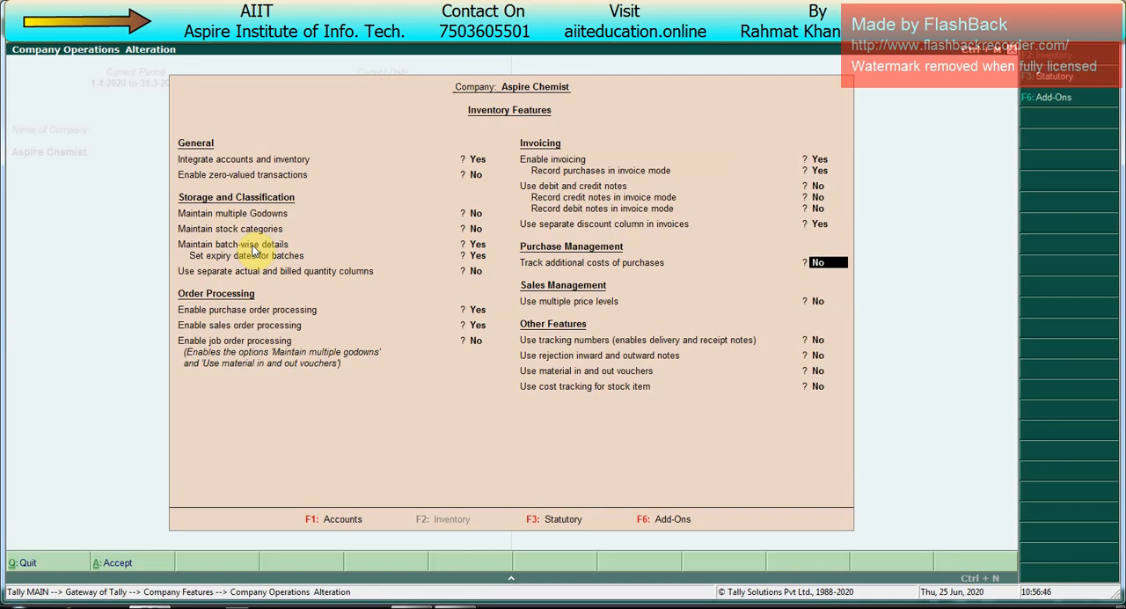
pyautogui.write('y')
pyautogui.press('Return')
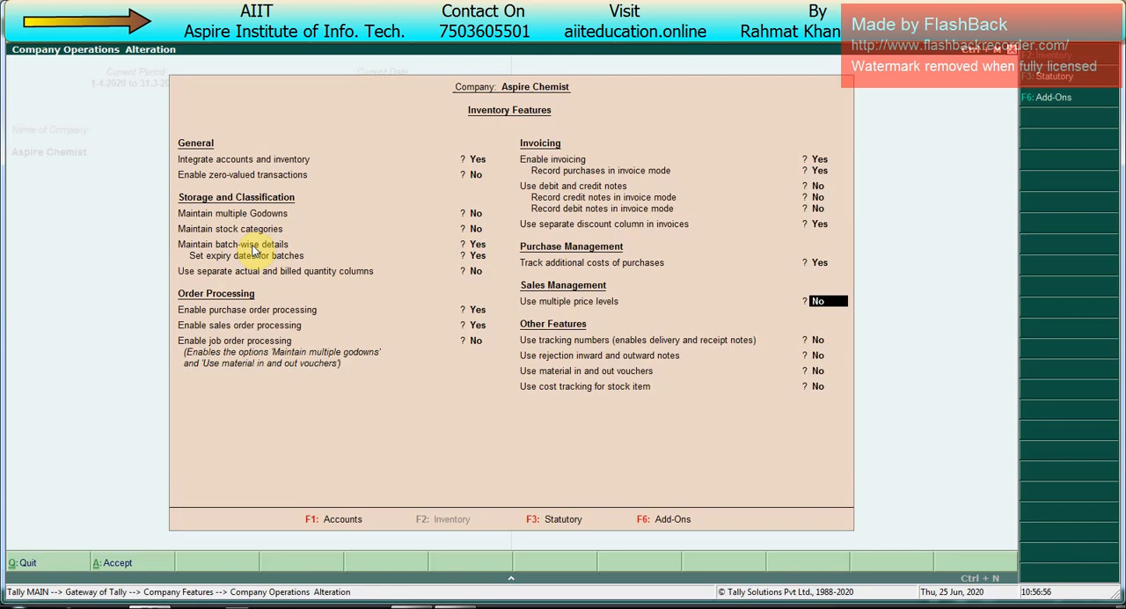
# Step: Enable multiple price levels and define the company price levels Whole Seller, Retailer and Consumer
pyautogui.write('y')
pyautogui.press('Return')
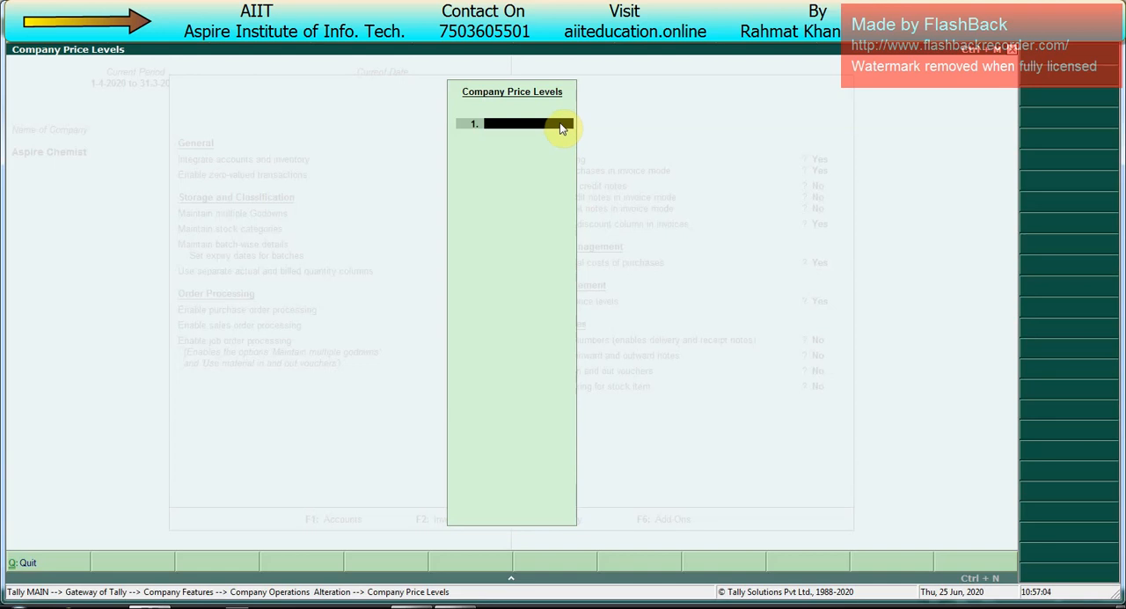
pyautogui.write('Whole Seller')
pyautogui.press('Return')
pyautogui.write('Retailer')
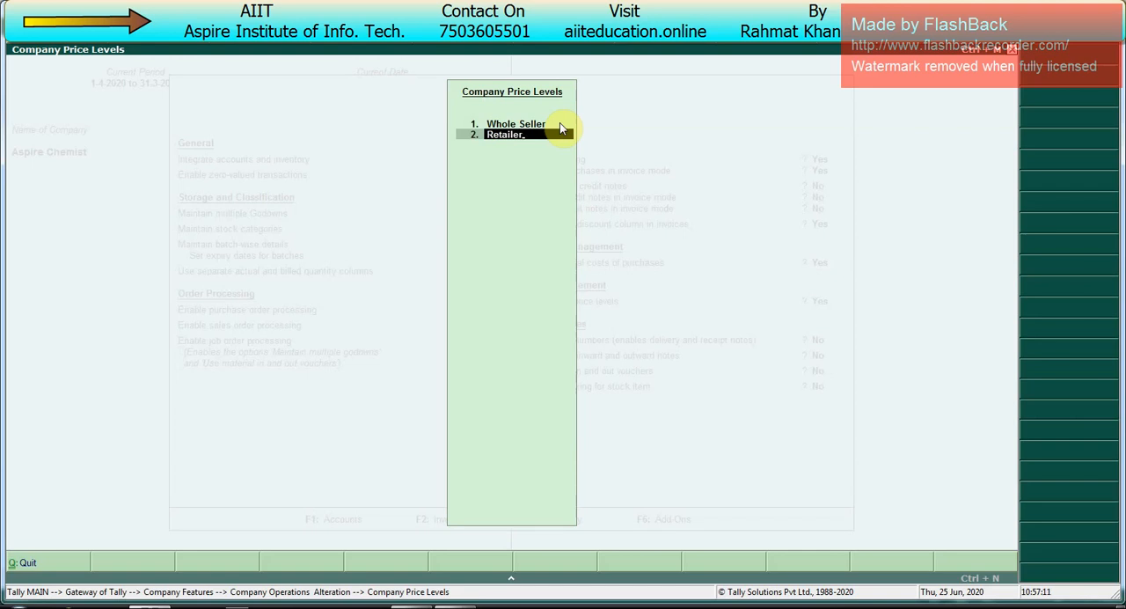
pyautogui.press('Return')
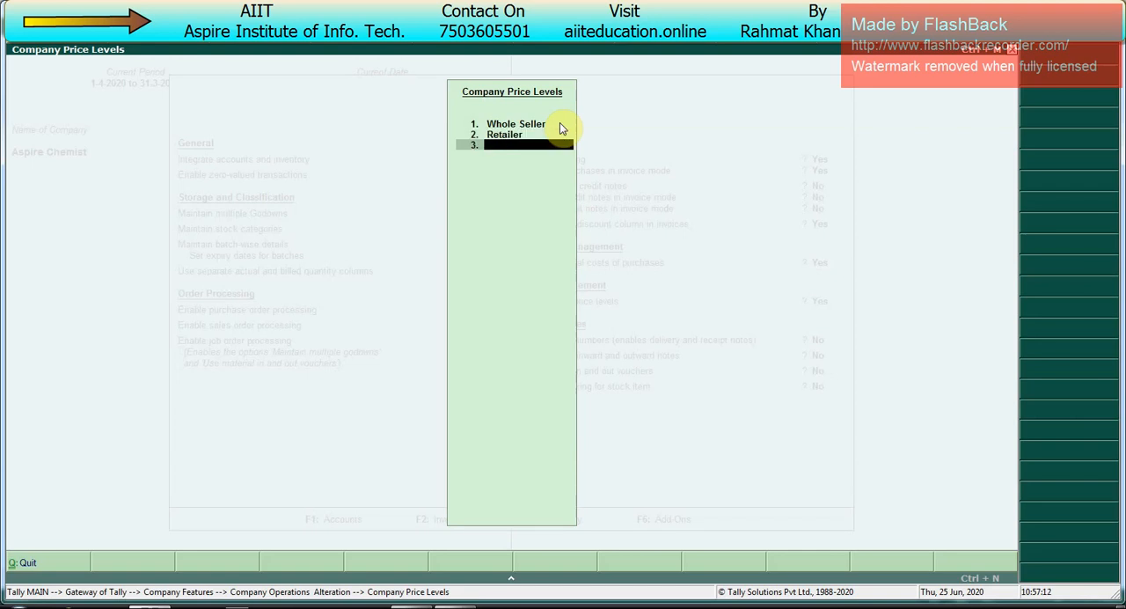
pyautogui.write('Consumer')
pyautogui.press('Return')
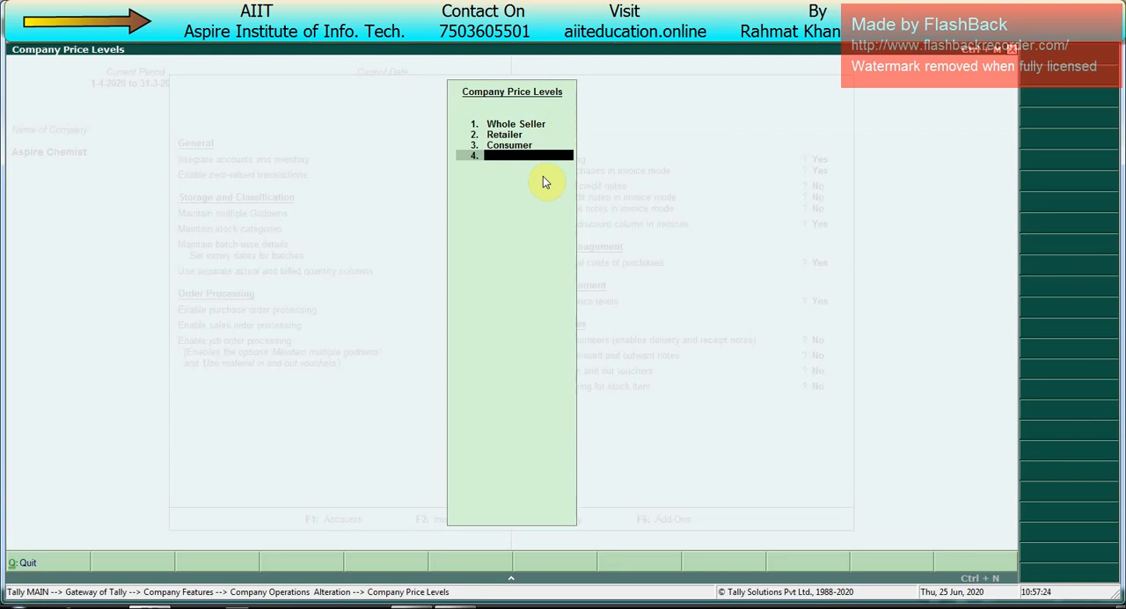
pyautogui.press('Return')
# Step: Keep the options under Other Features at No and accept the inventory features
pyautogui.press('Return')
pyautogui.press('Return')
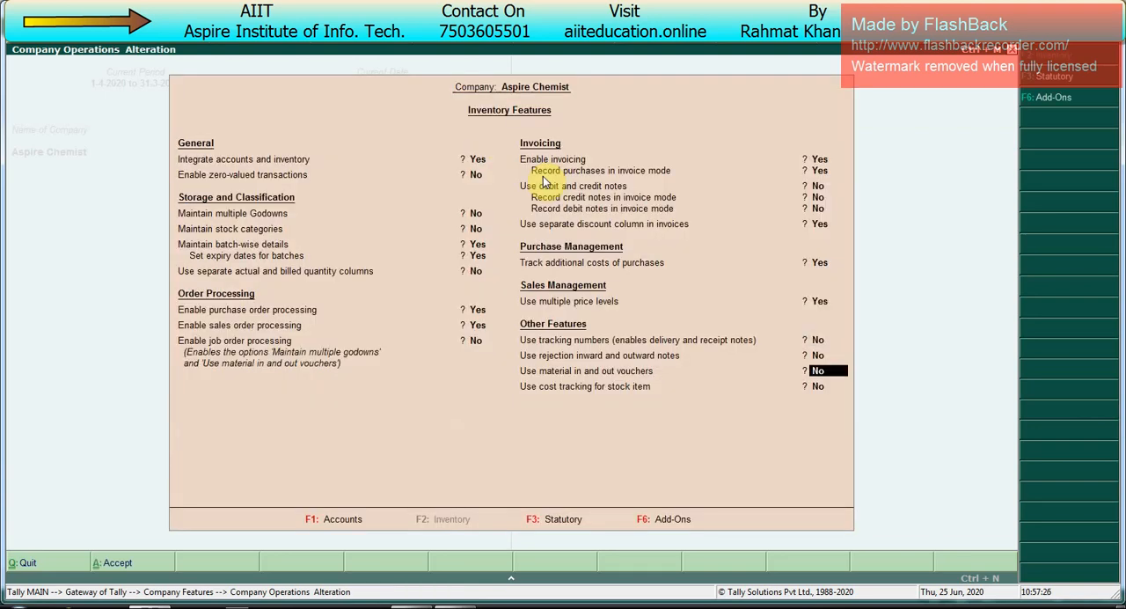
pyautogui.press('Return')
pyautogui.press('Return')
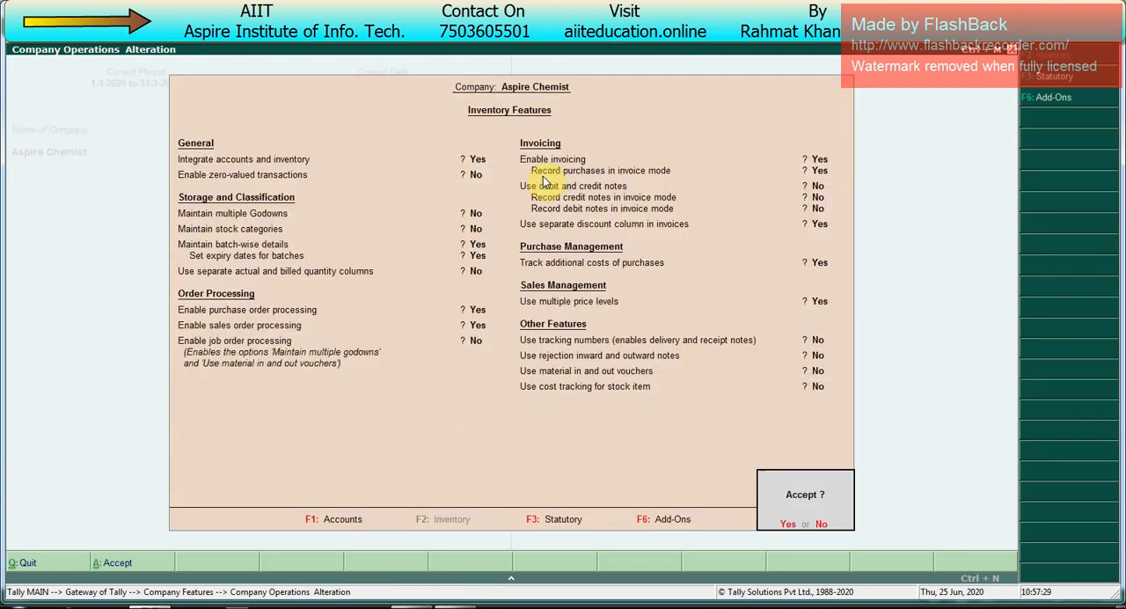
pyautogui.press('Return')
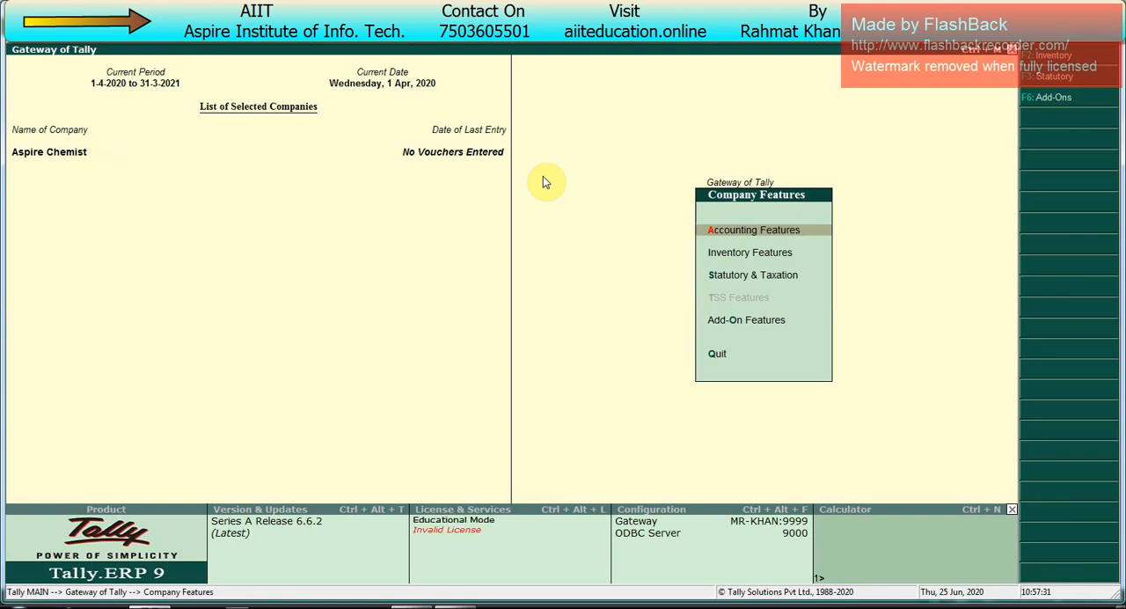
# Step: Check the quotation and inventory topics in the Excel worksheet, and return Tally.ERP 9 to the Gateway of Tally
pyautogui.hotkey('alt', 'Tab')
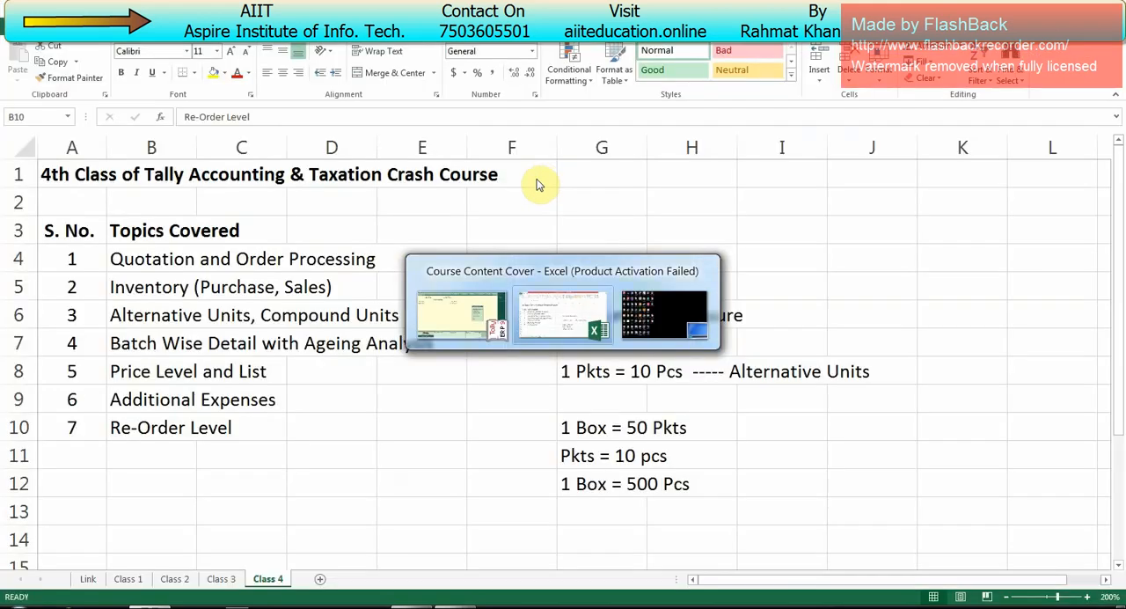
pyautogui.click(155, 266)
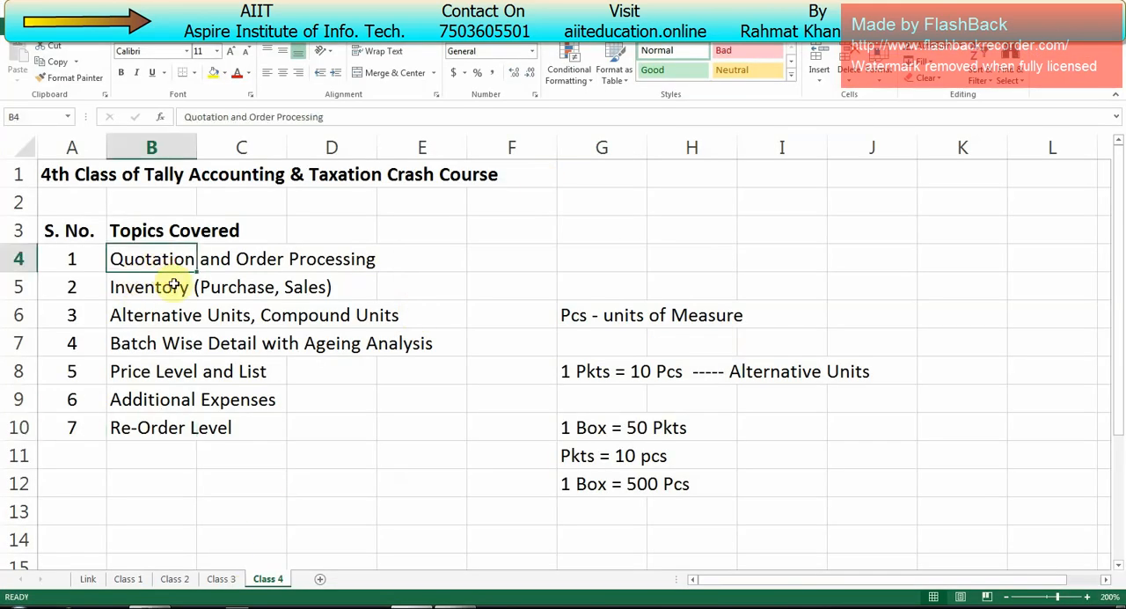
pyautogui.click(215, 289)
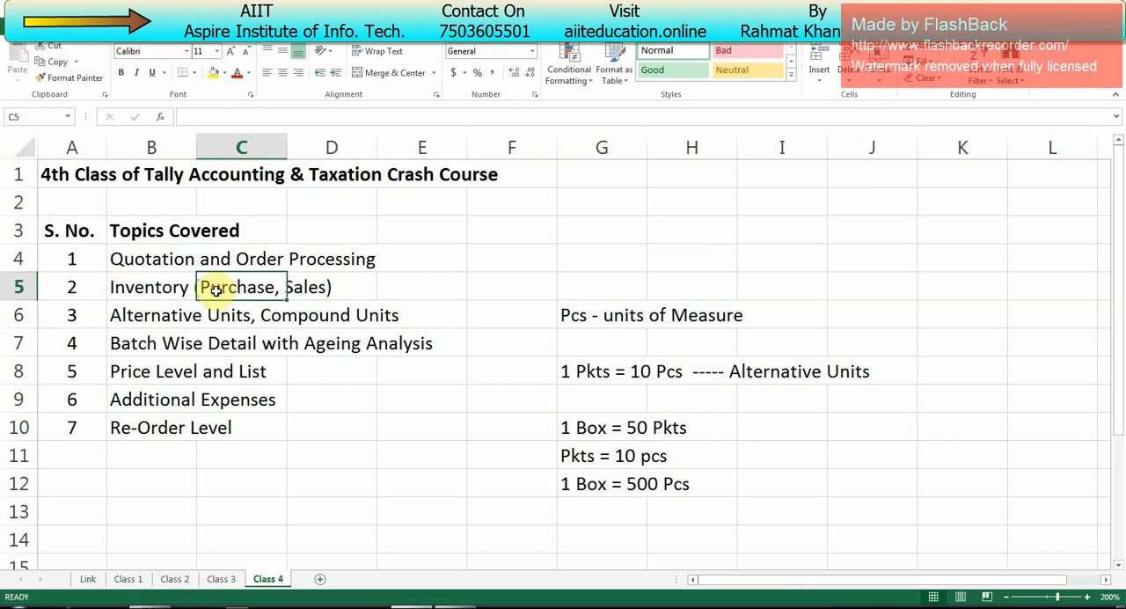
pyautogui.hotkey('alt', 'Tab')
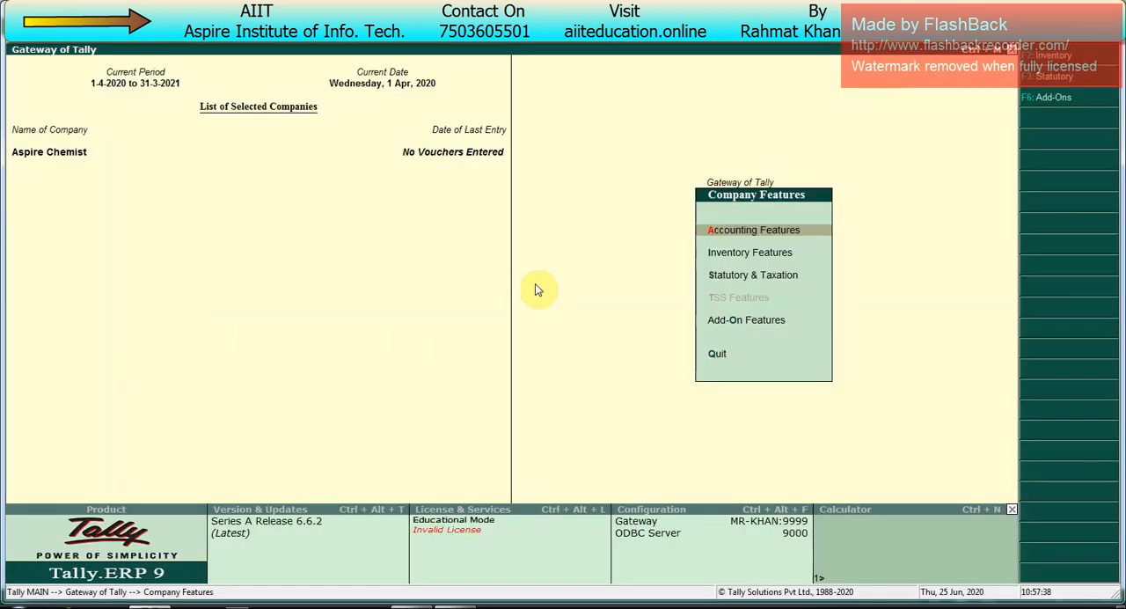
pyautogui.press('Escape')
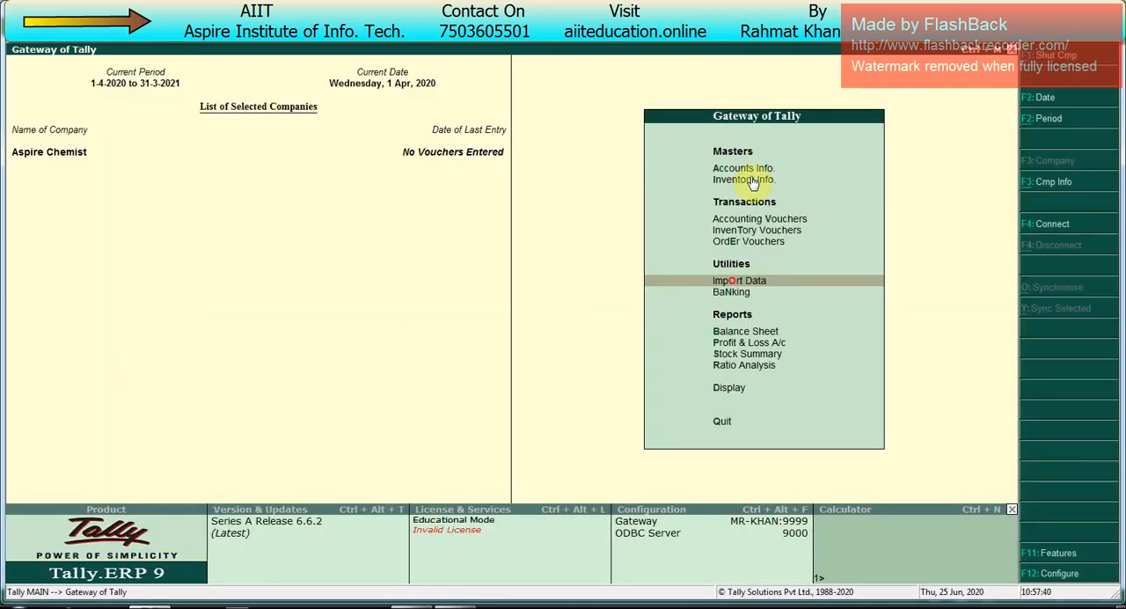
# Step: Switch to the Excel worksheet and review the Alternative Units, Compound Units topic
pyautogui.hotkey('alt', 'Tab')
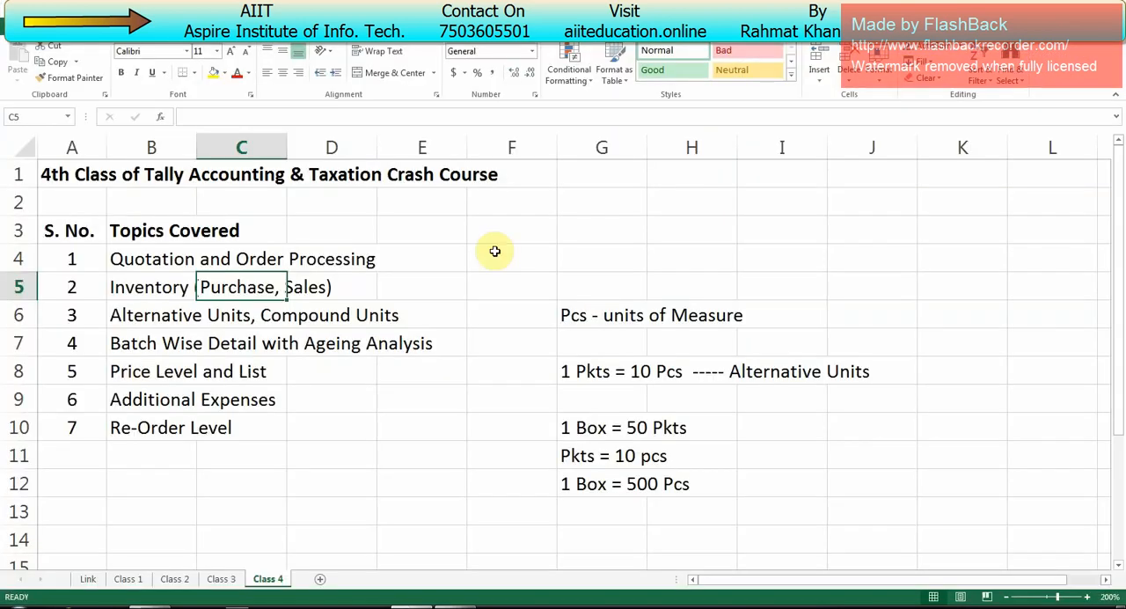
pyautogui.click(150, 319)
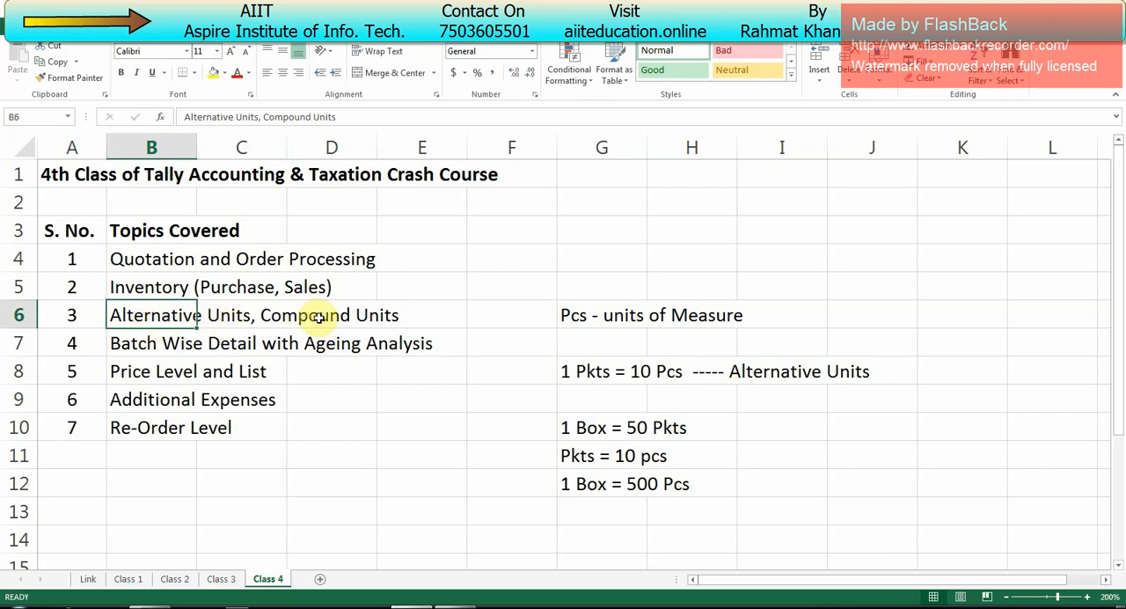
pyautogui.press('Right')
pyautogui.press('Right')
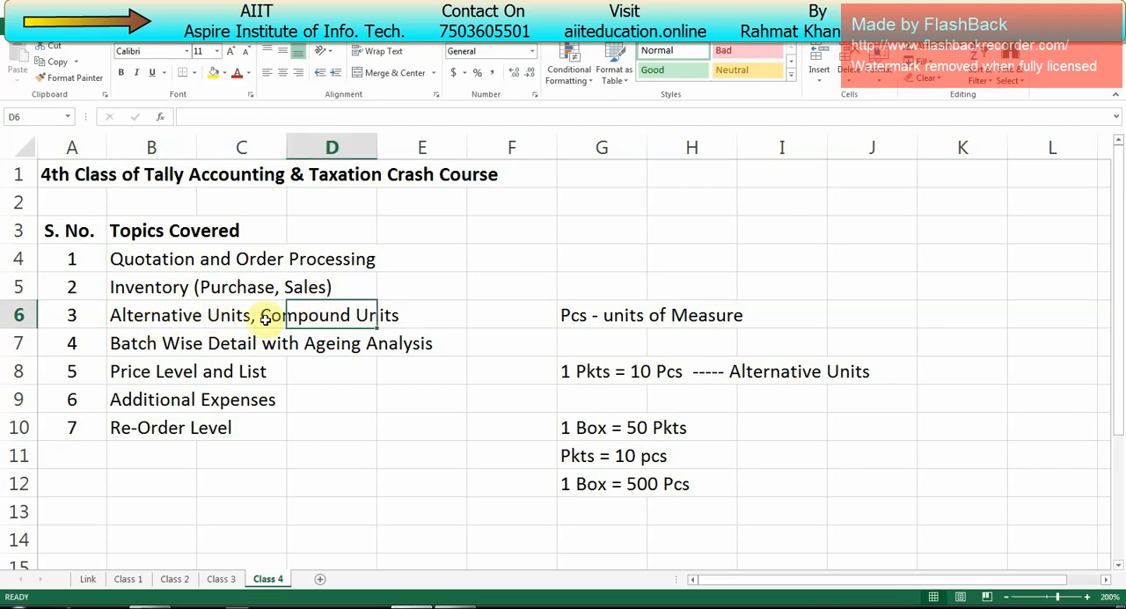
pyautogui.click(176, 321)
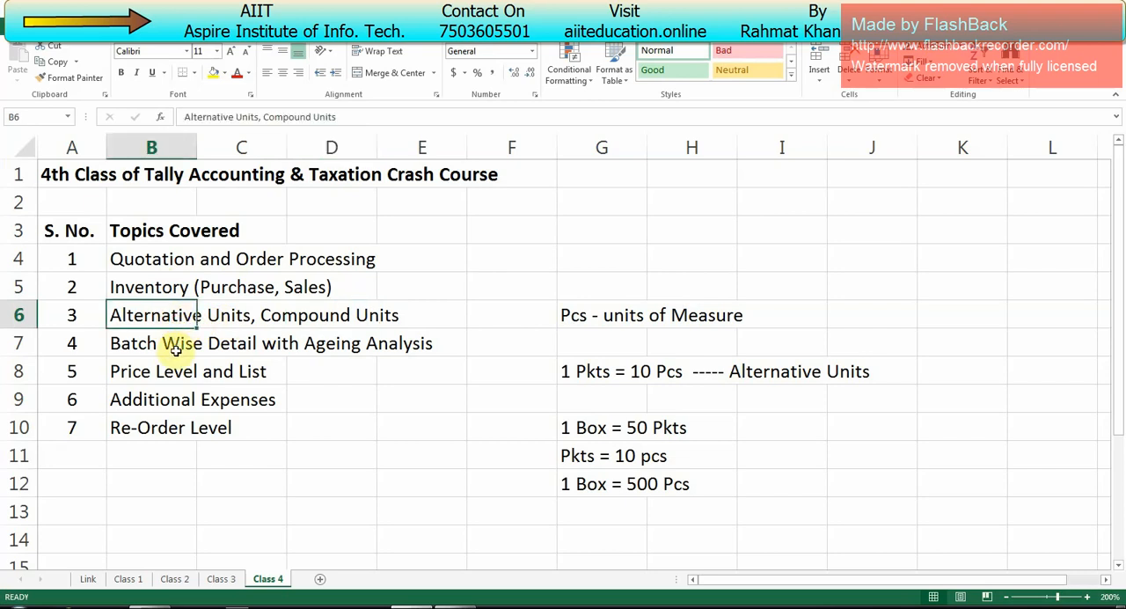
# Step: Review the worksheet topics from Batch Wise Detail to Re-Order Level, and highlight the whole list of topics covered
pyautogui.click(175, 344)
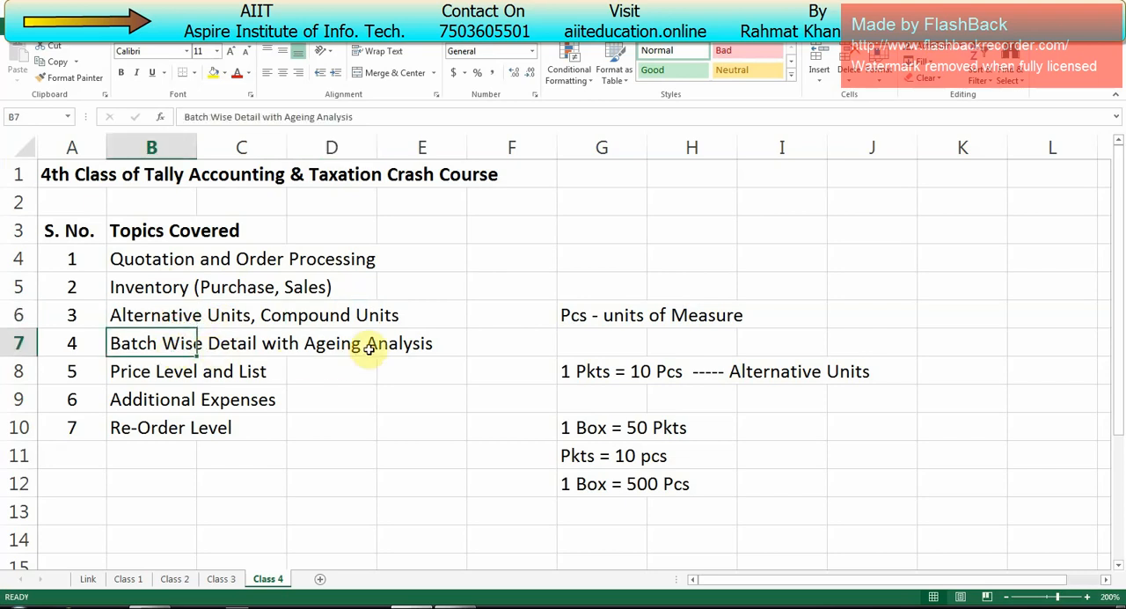
pyautogui.click(146, 372)
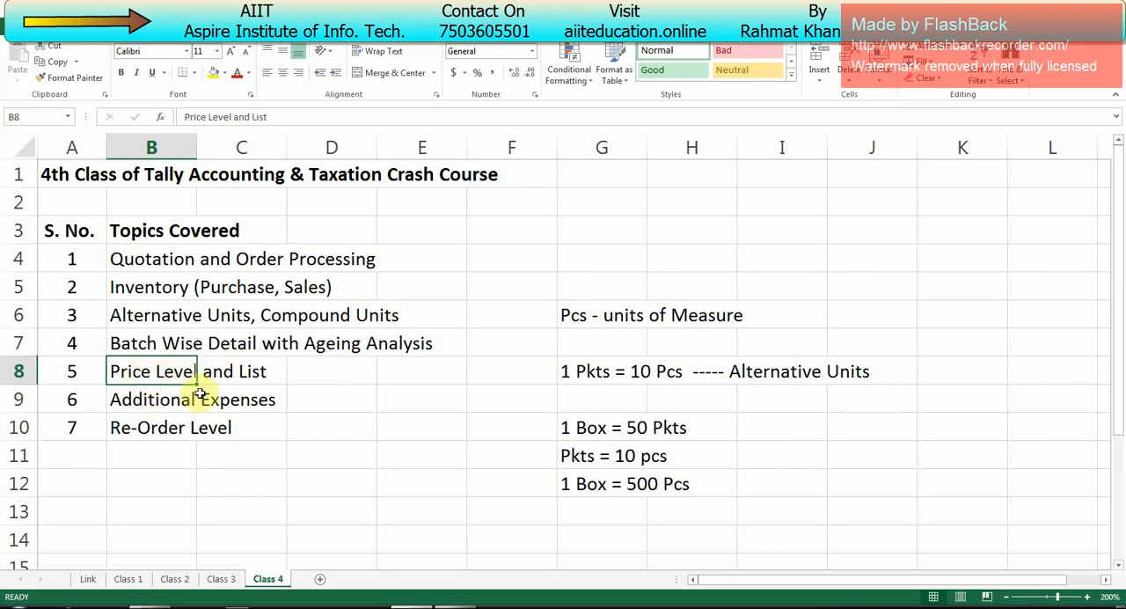
pyautogui.click(184, 401)
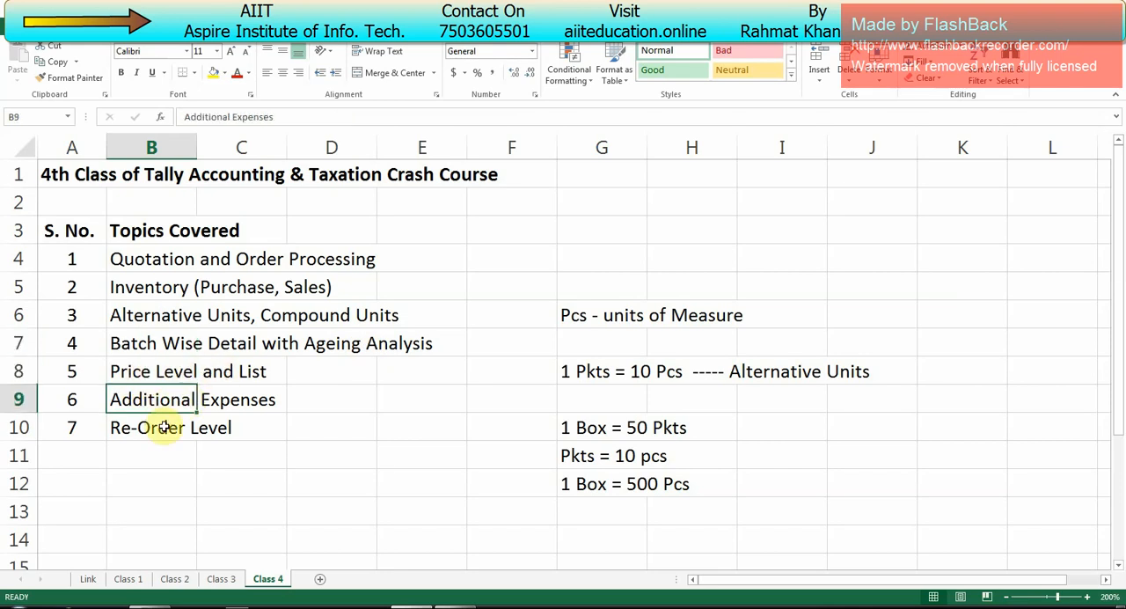
pyautogui.click(156, 428)
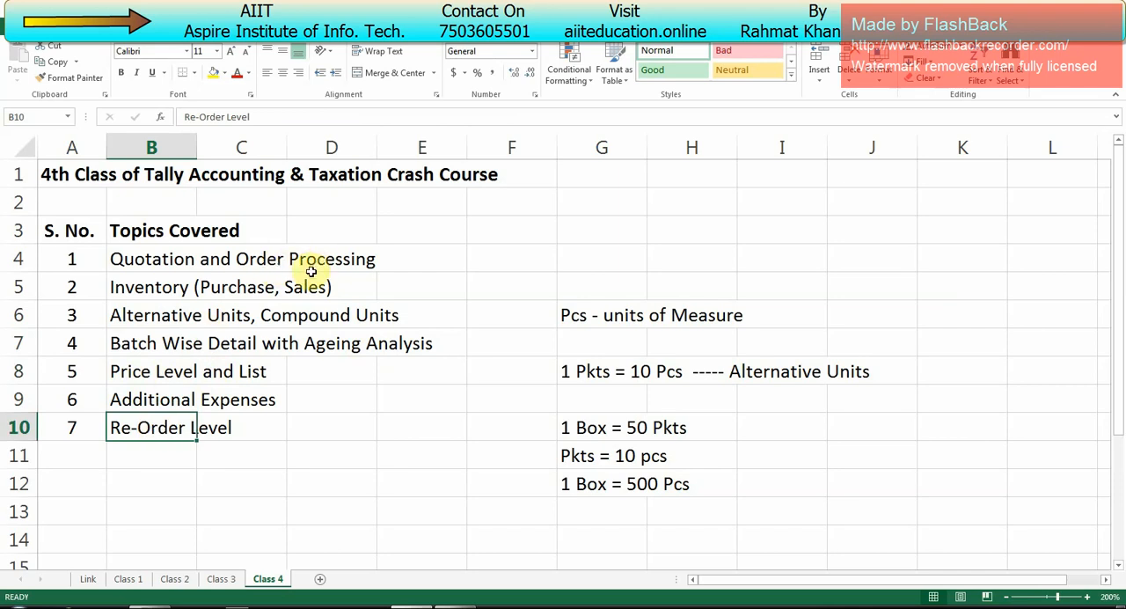
pyautogui.click(167, 268)
pyautogui.moveTo(166, 271); pyautogui.dragTo(383, 470)
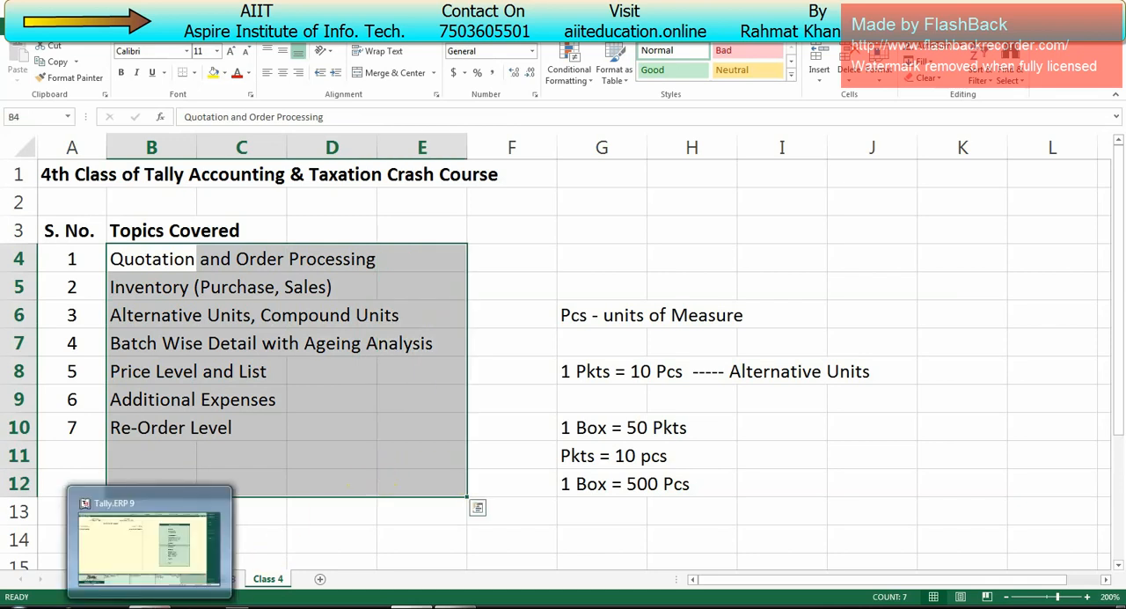
# Step: Switch to Tally.ERP 9 and open a new Receipt accounting voucher for Aspire Chemist
pyautogui.click(138, 538)
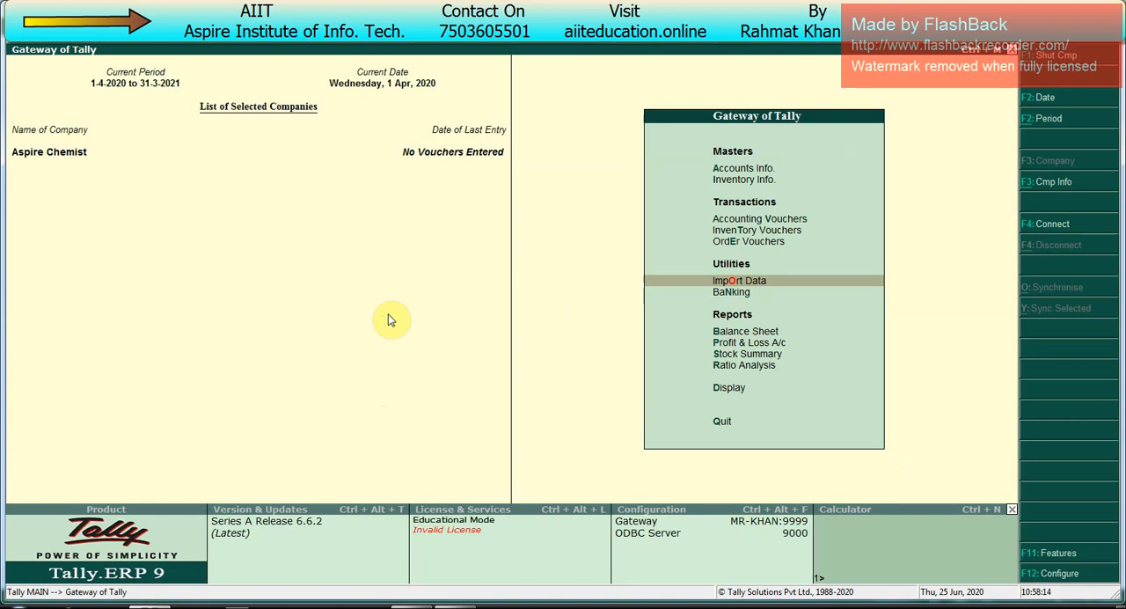
pyautogui.press('Up')
pyautogui.press('Up')
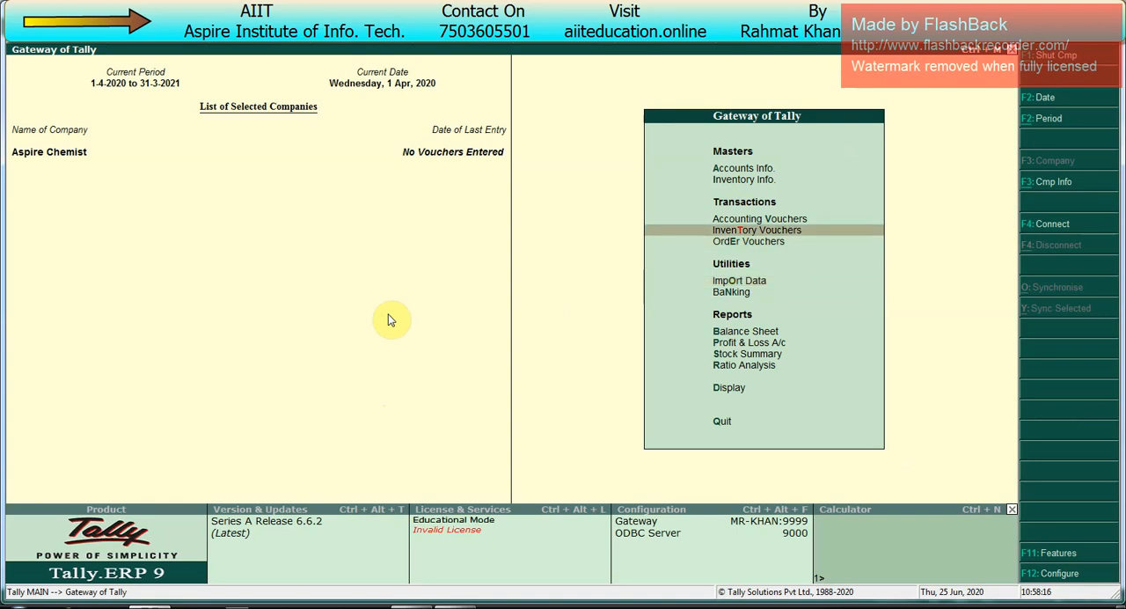
pyautogui.press('Up')
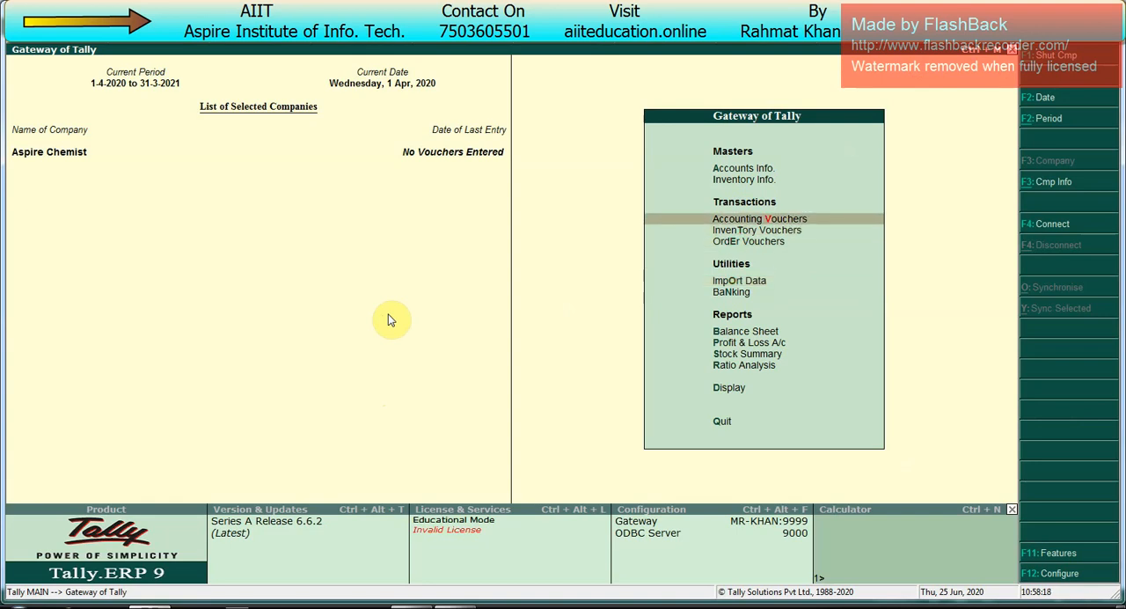
pyautogui.press('Return')
pyautogui.press('F8')
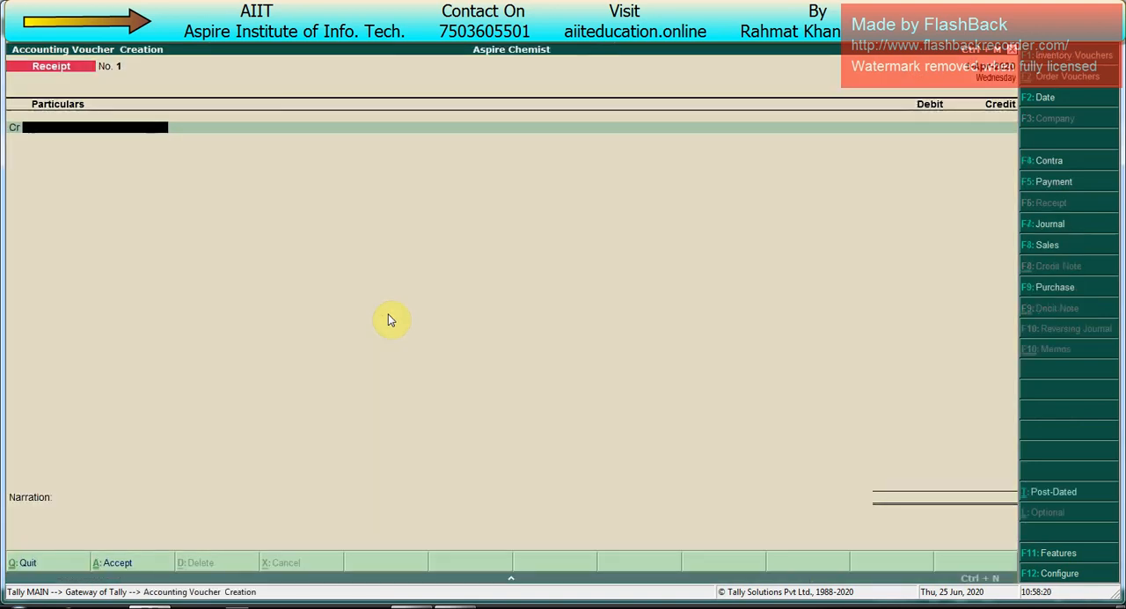
# Step: Create the owner's capital ledger under Capital Account from within the receipt voucher, and credit it with 2500000
pyautogui.hotkey('alt', 'c')
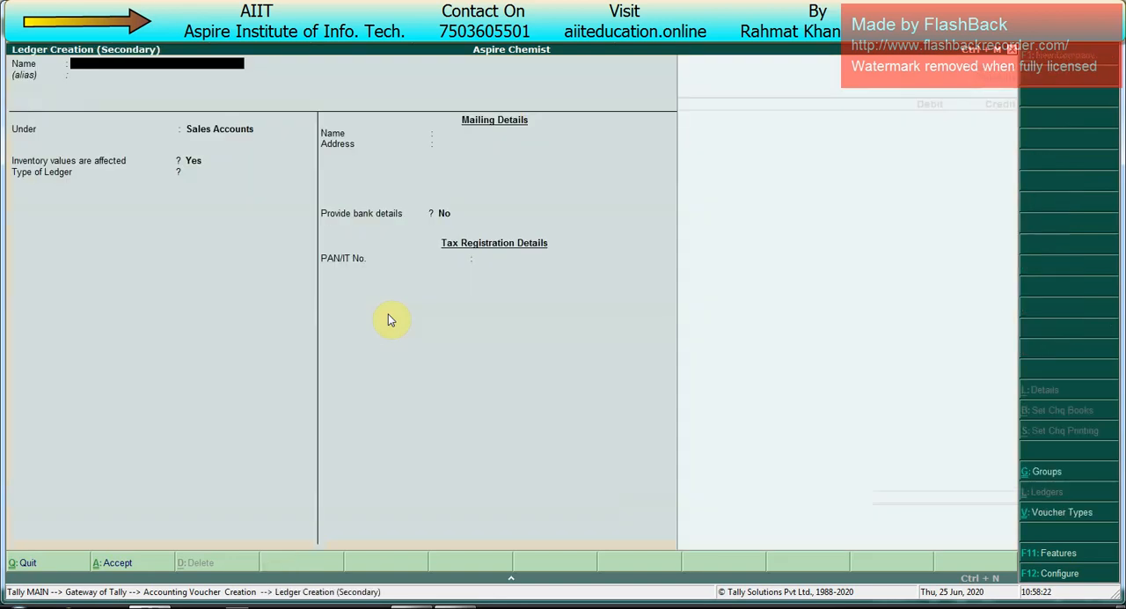
pyautogui.write('Mr Khan Capital')
pyautogui.press('Return')
pyautogui.write('Ca')
pyautogui.press('Return')
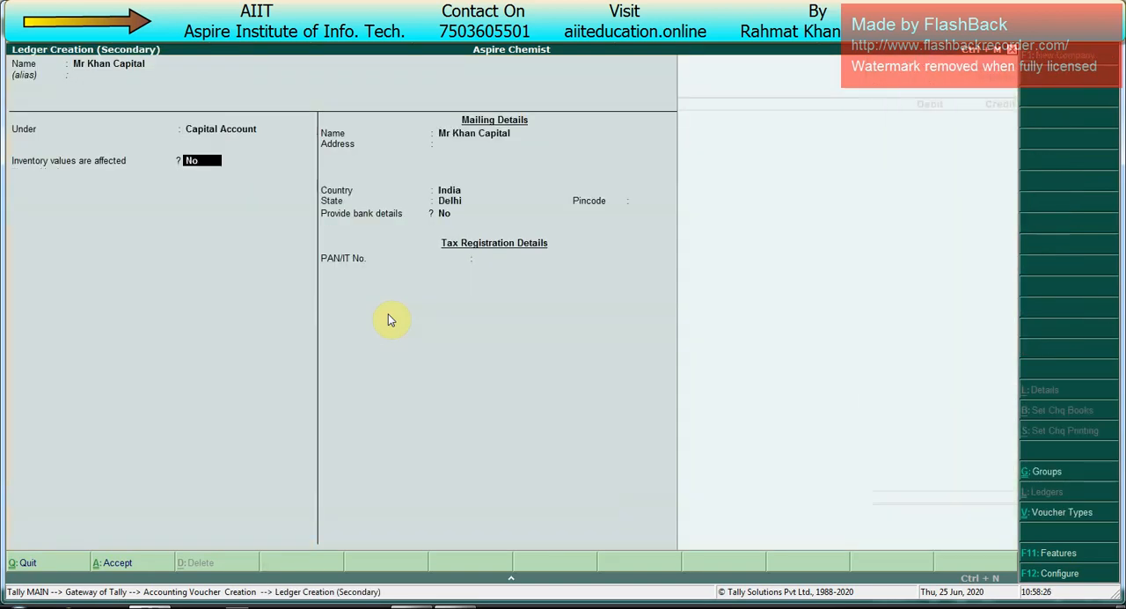
pyautogui.hotkey('ctrl', 'a')
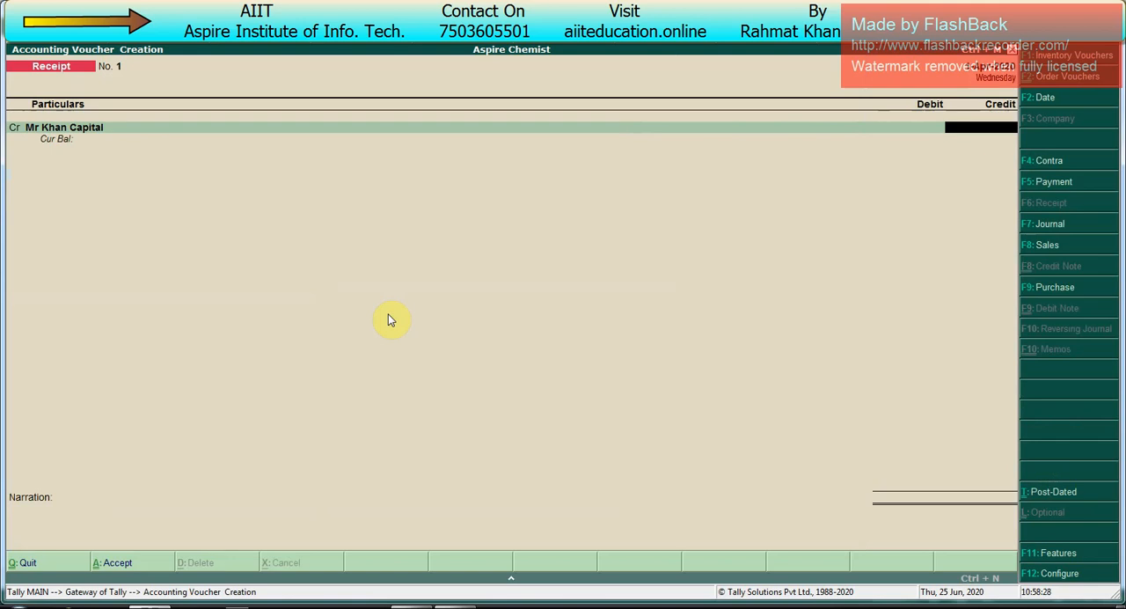
pyautogui.write('2500000')
pyautogui.press('Return')
# Step: Create the Canara Bank ledger under Bank Accounts for the debit line, keeping its default bank details
pyautogui.hotkey('alt', 'c')
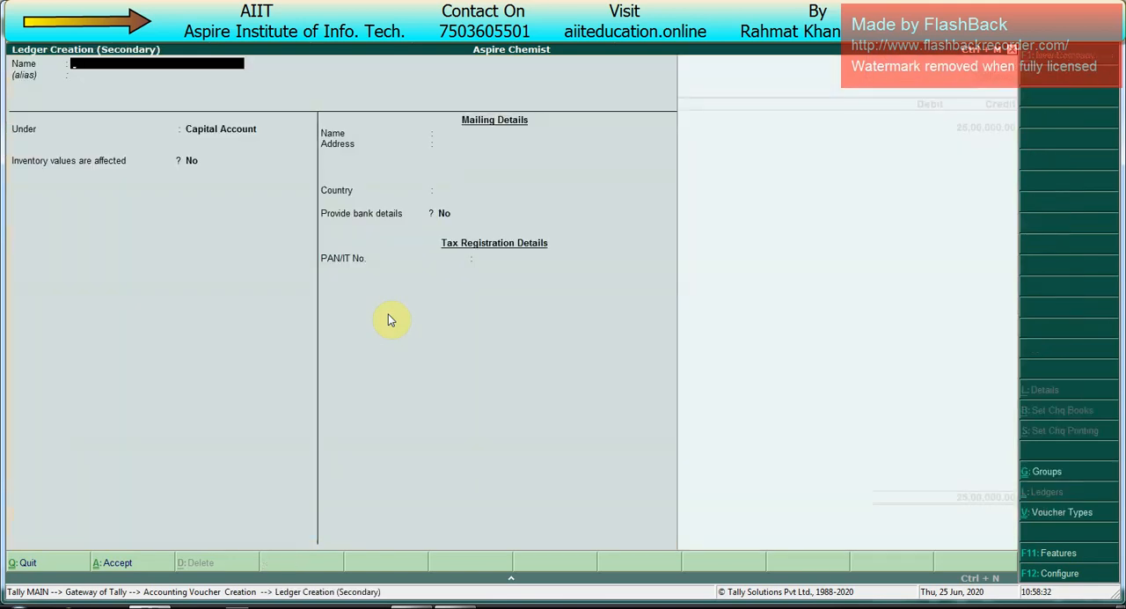
pyautogui.write('Canara Bank')
pyautogui.press('Return')
pyautogui.write('ba')
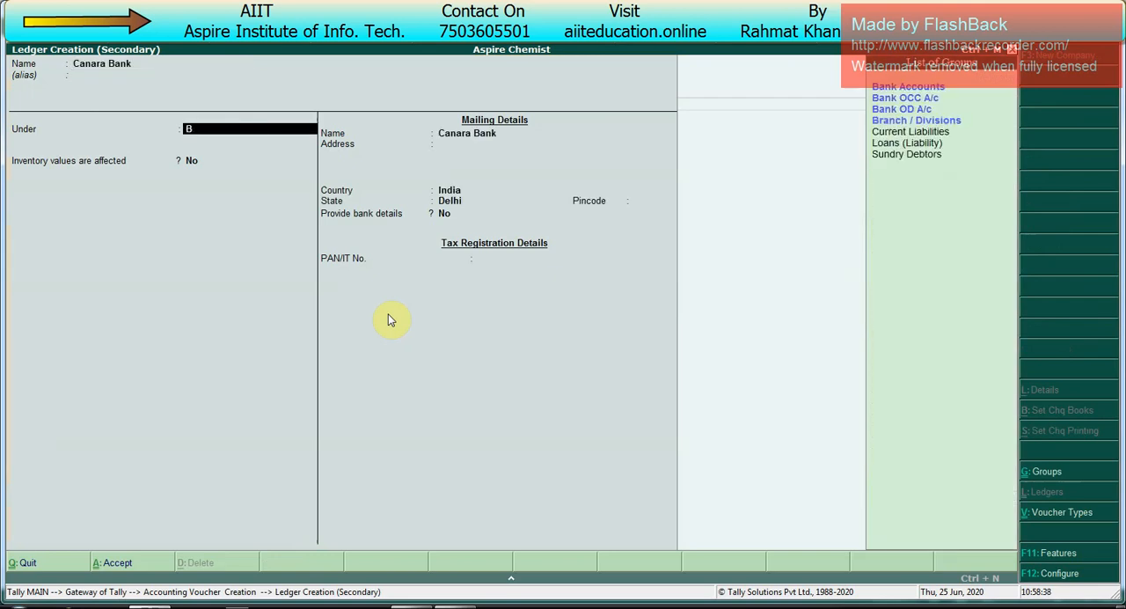
pyautogui.press('Return')
pyautogui.press('Return')
pyautogui.press('Return')
pyautogui.press('Return')
pyautogui.press('Return')
pyautogui.press('Return')
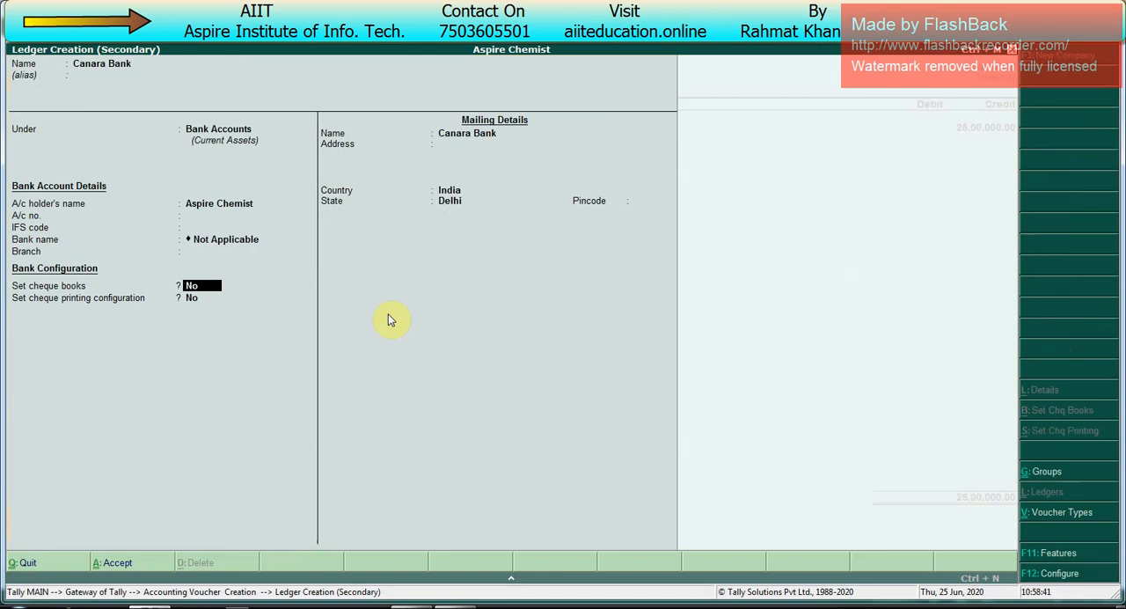
pyautogui.hotkey('ctrl', 'a')
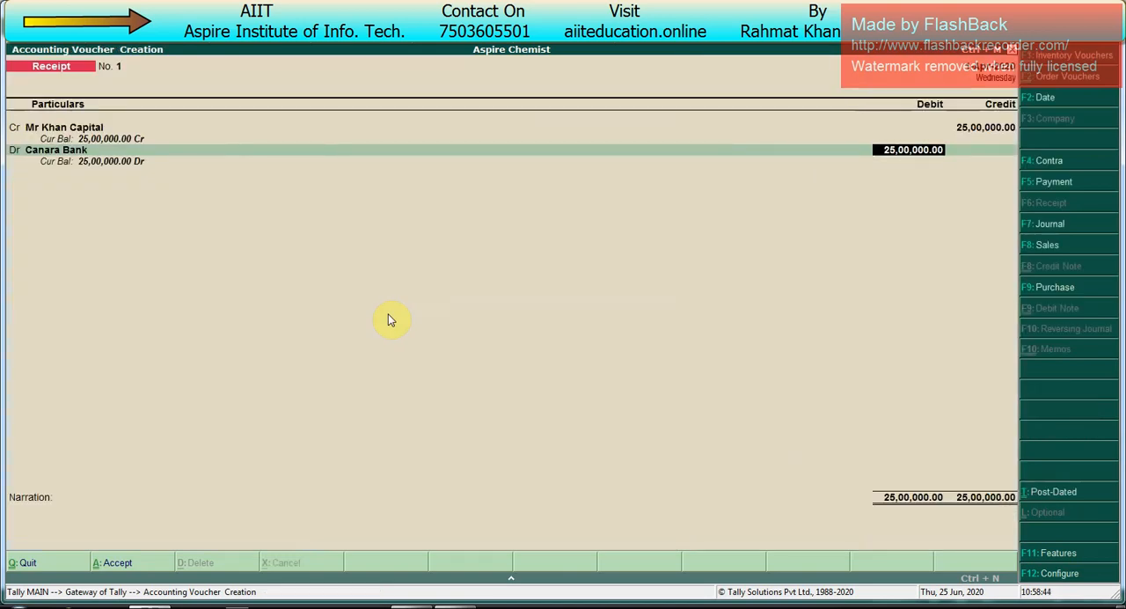
# Step: Debit Canara Bank with 25,00,000, save the receipt voucher without a narration and return to the Gateway of Tally
pyautogui.press('Return')
pyautogui.press('Return')
pyautogui.press('Return')
pyautogui.press('Return')
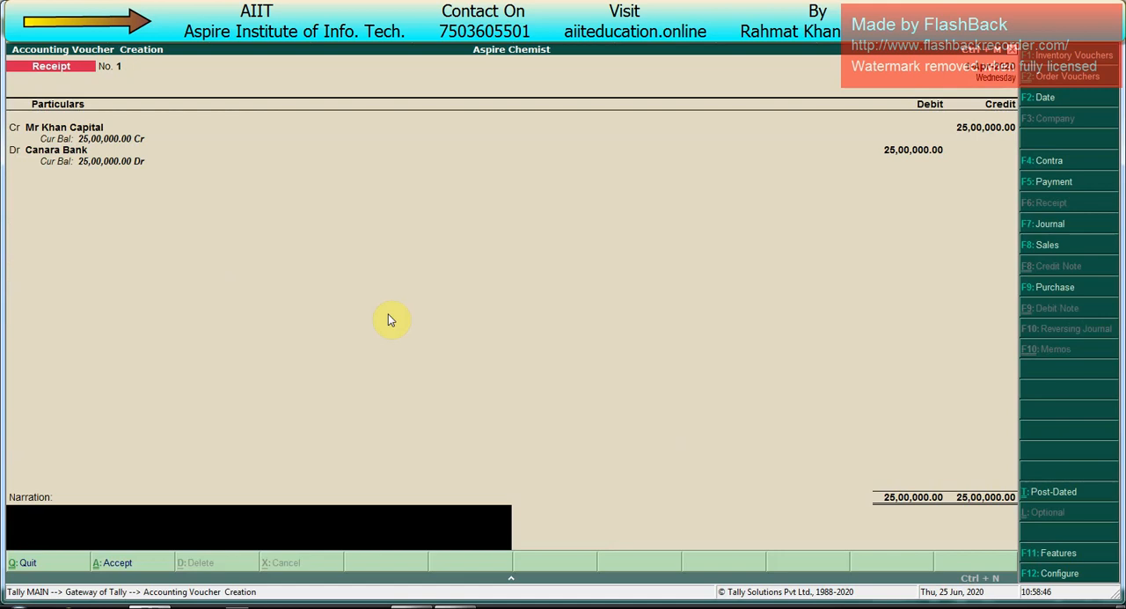
pyautogui.press('Return')
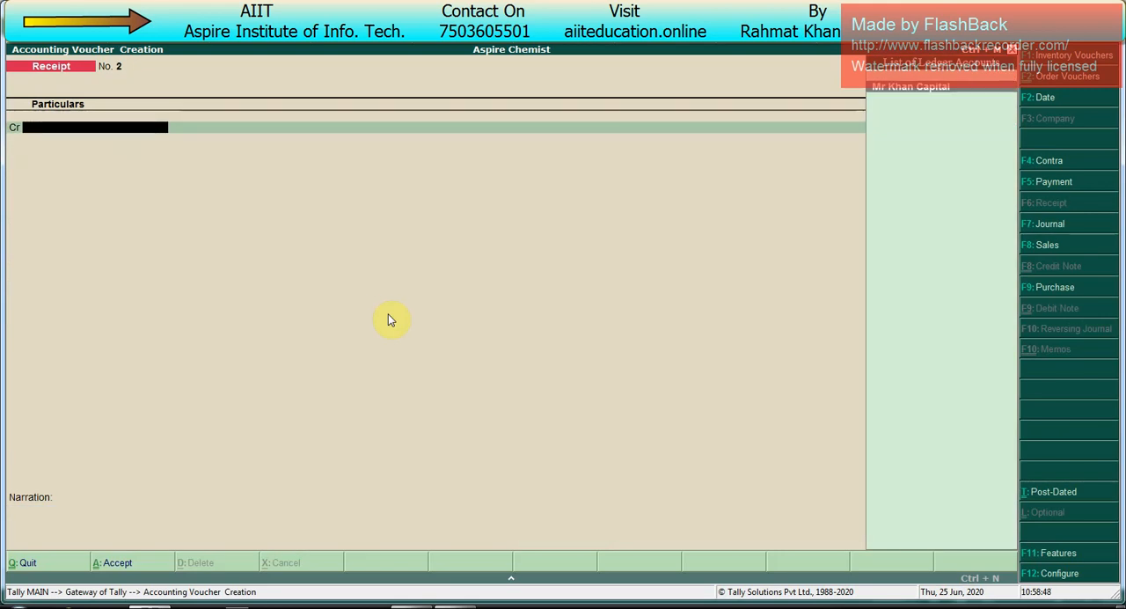
pyautogui.press('Escape')
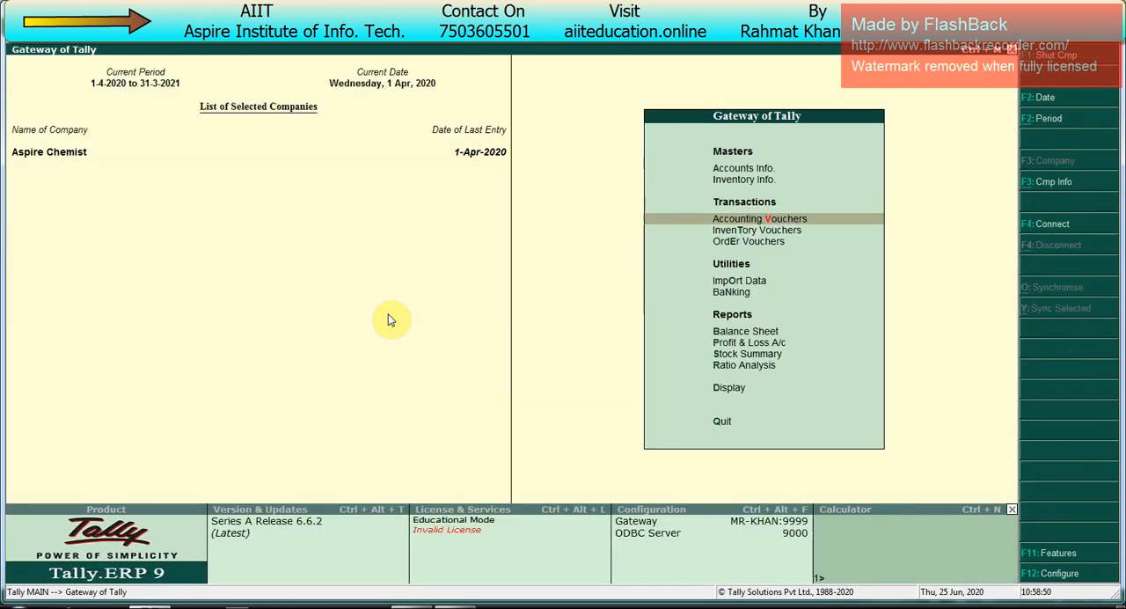
# Step: Open the creation form for a new unit of measure in the inventory masters
pyautogui.hotkey('alt', 'Tab')
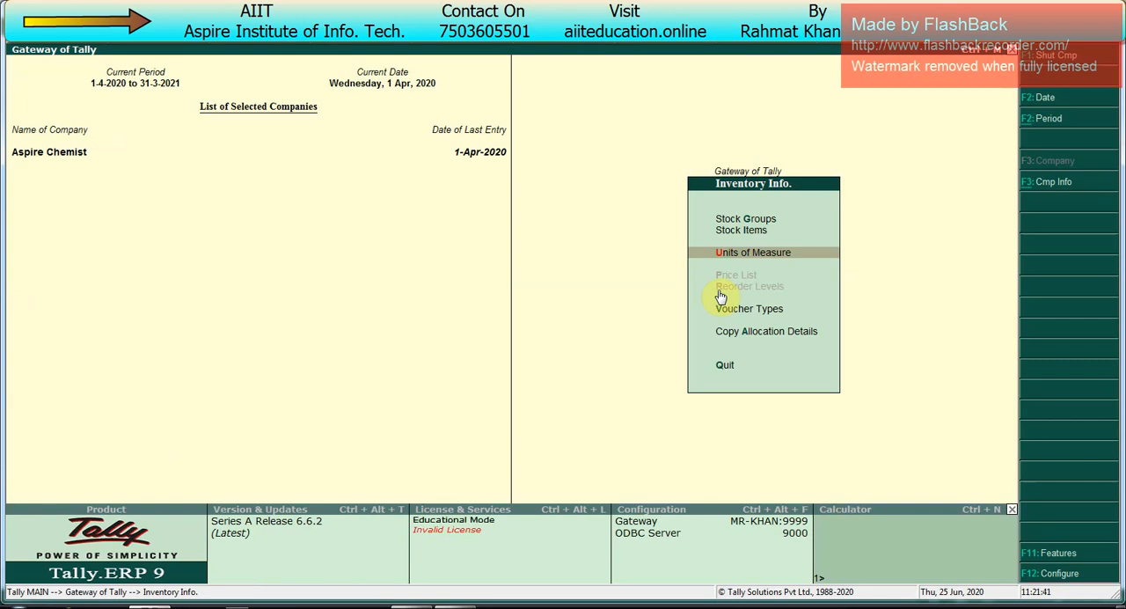
pyautogui.press('Escape')
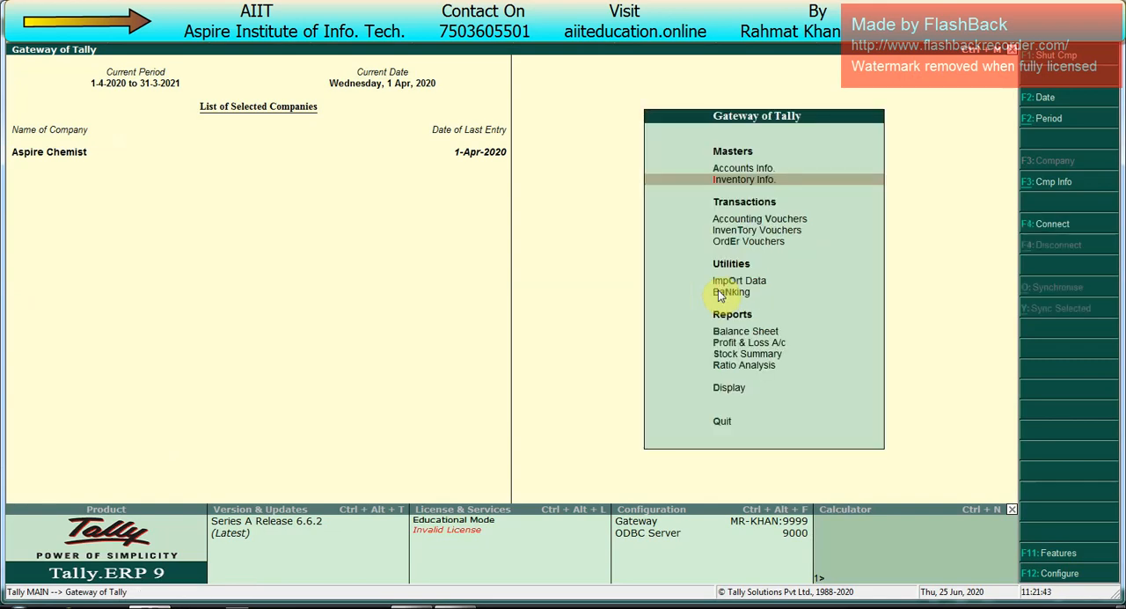
pyautogui.press('Down')
pyautogui.press('Up')
pyautogui.press('Return')
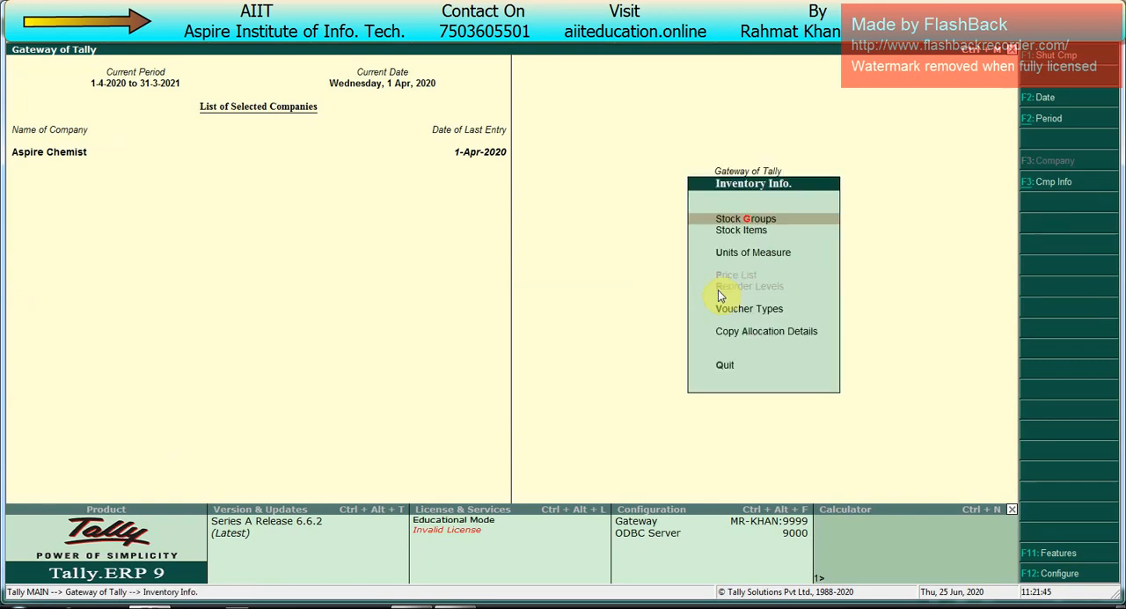
pyautogui.press('Down')
pyautogui.press('Down')
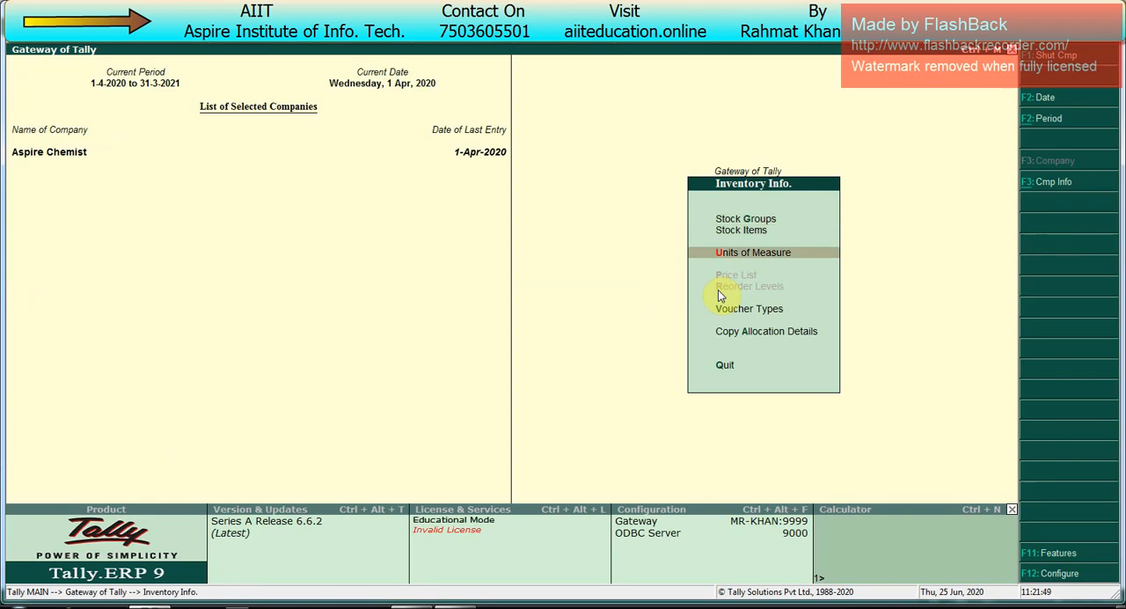
pyautogui.press('Up')
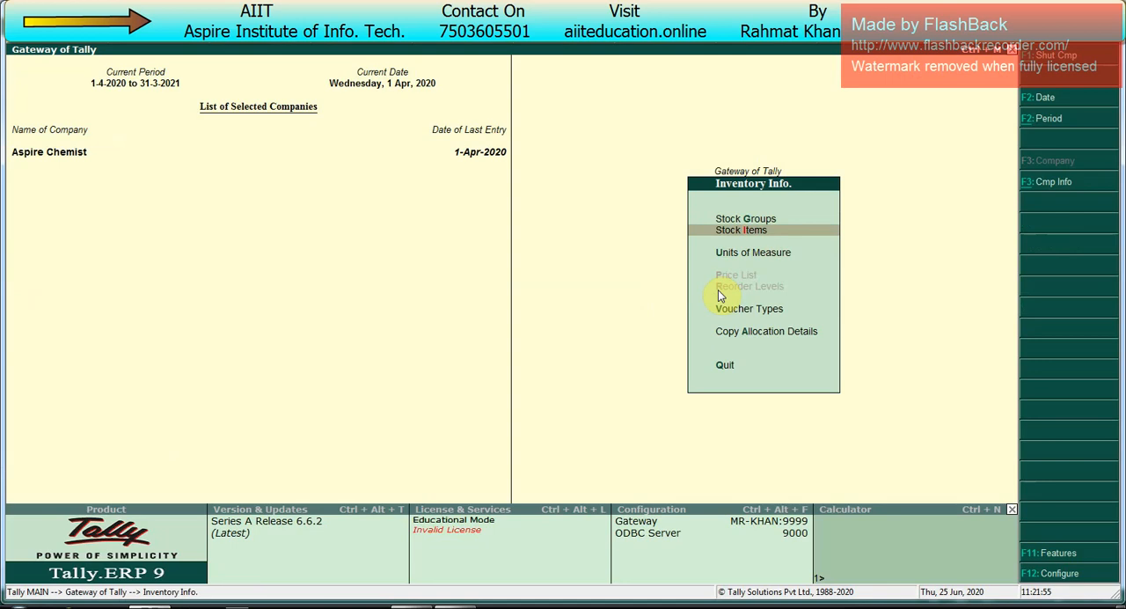
pyautogui.press('Down')
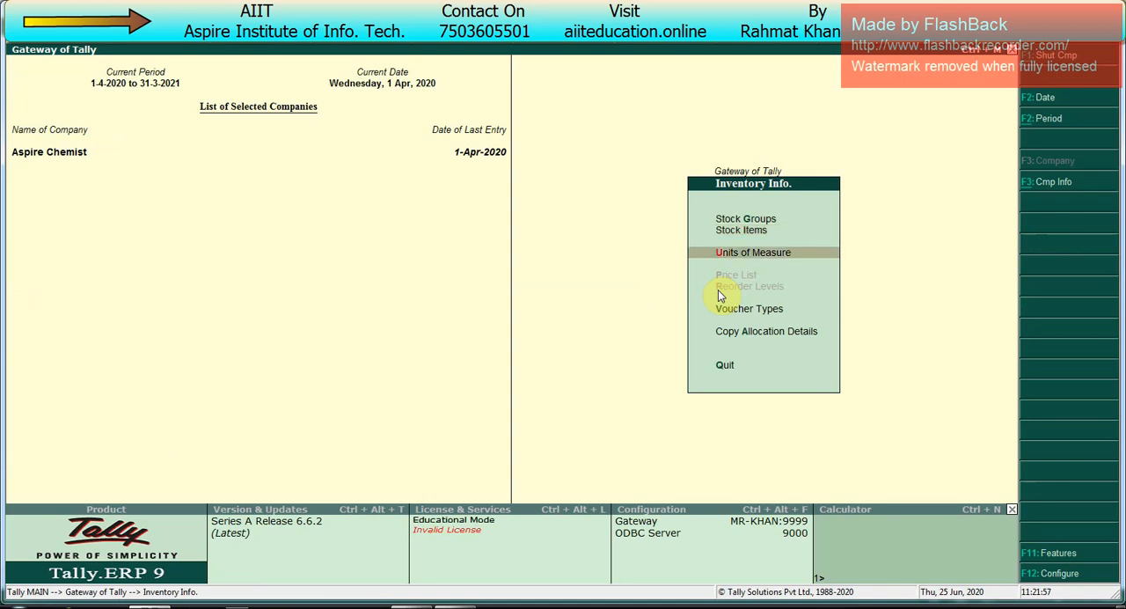
pyautogui.press('Return')
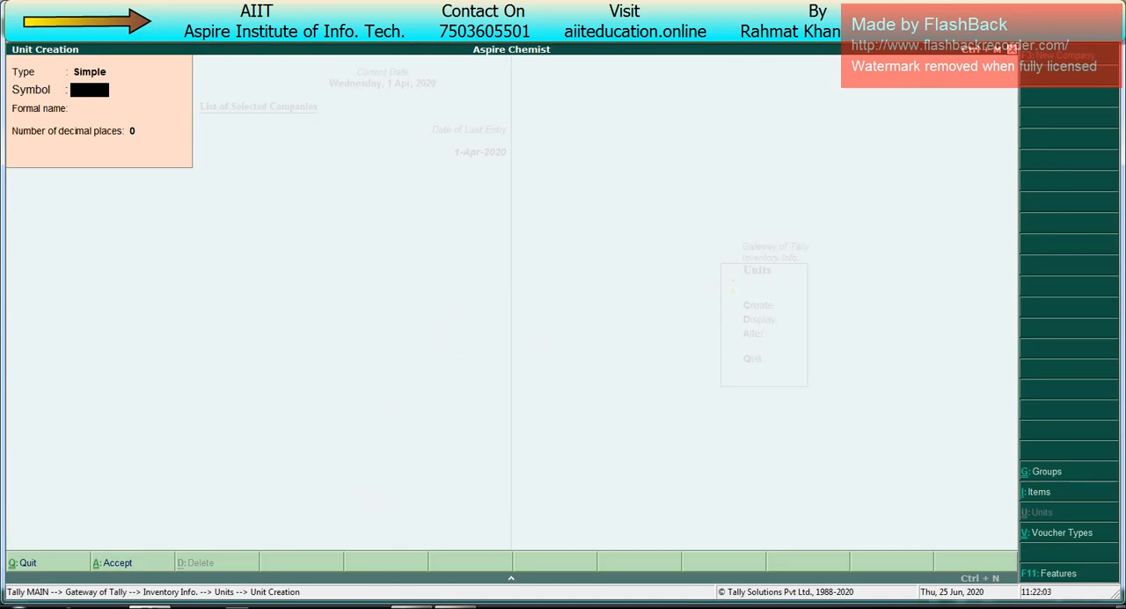
# Step: Check the alternative and compound unit examples in the Excel worksheet, and return to unit creation in Tally.ERP 9
pyautogui.click(455, 607)
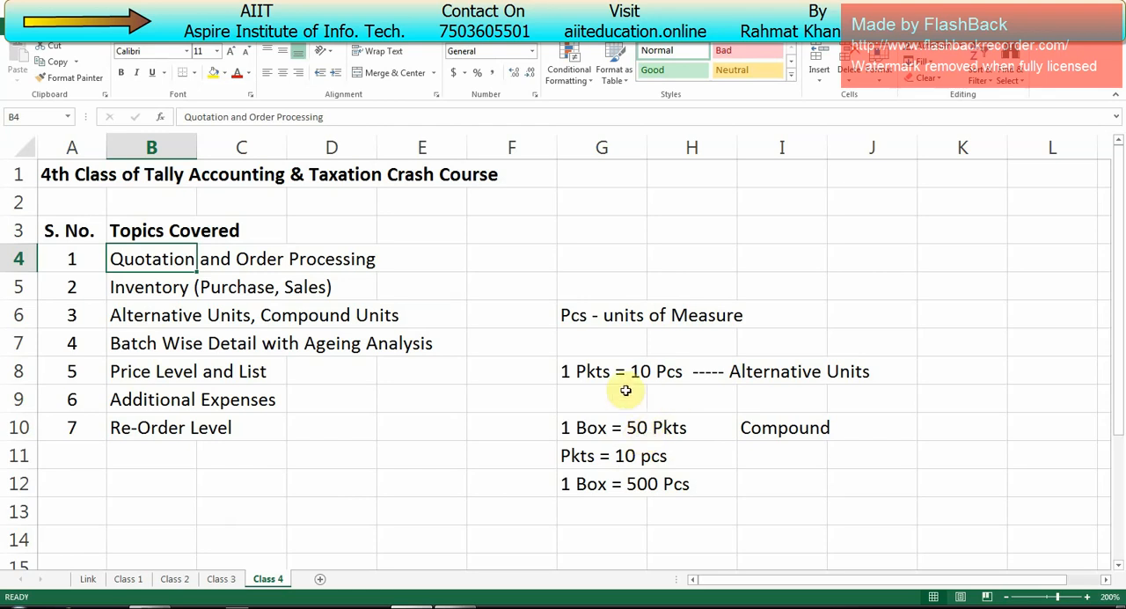
pyautogui.click(596, 375)
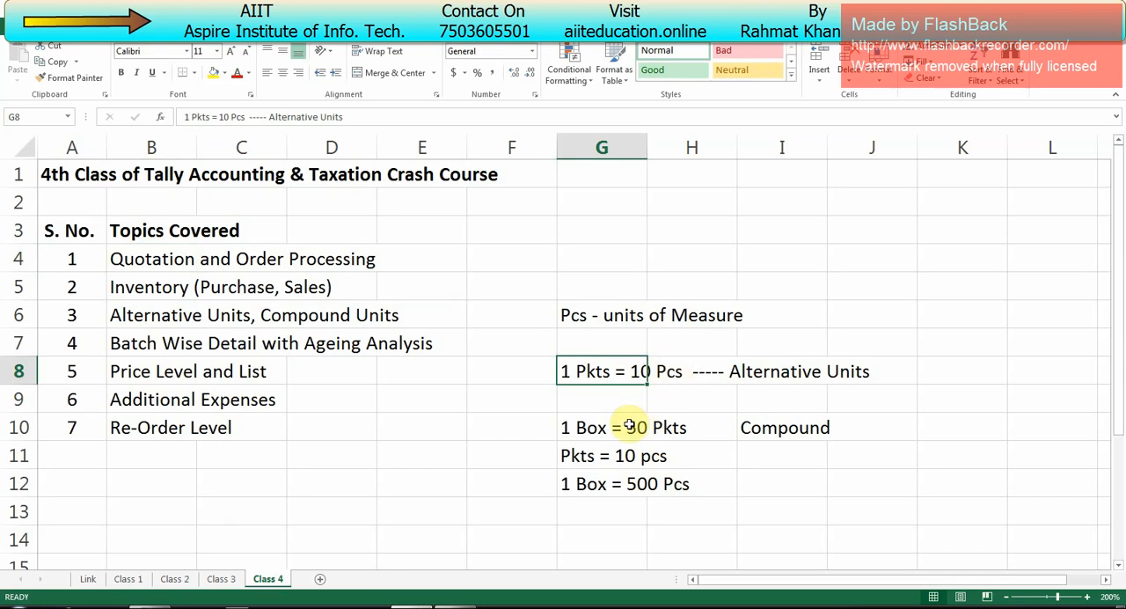
pyautogui.click(749, 430)
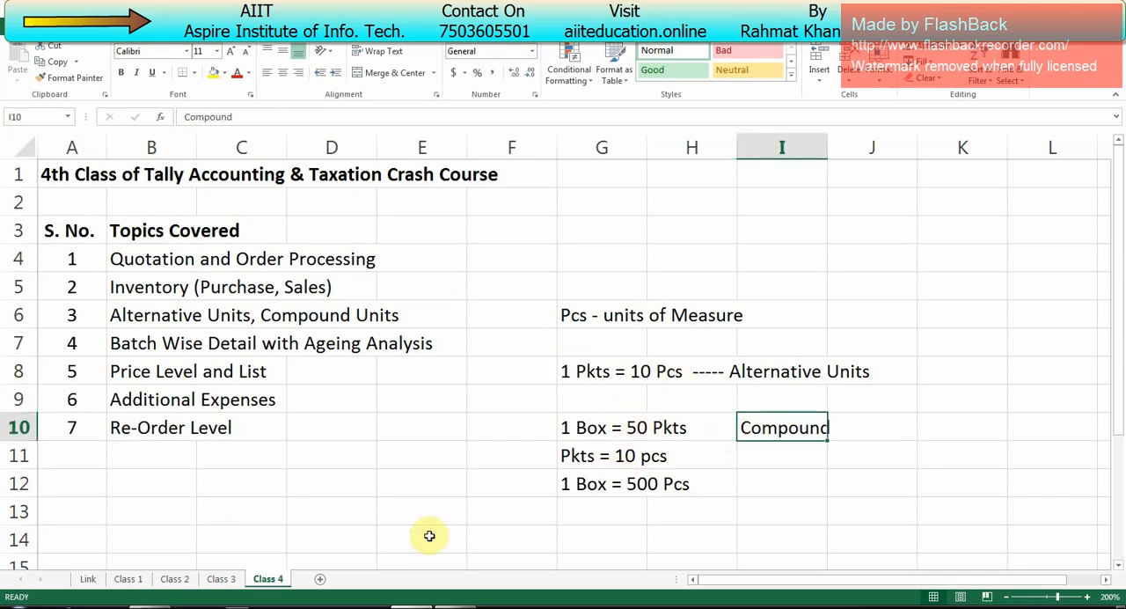
pyautogui.moveTo(464, 607)
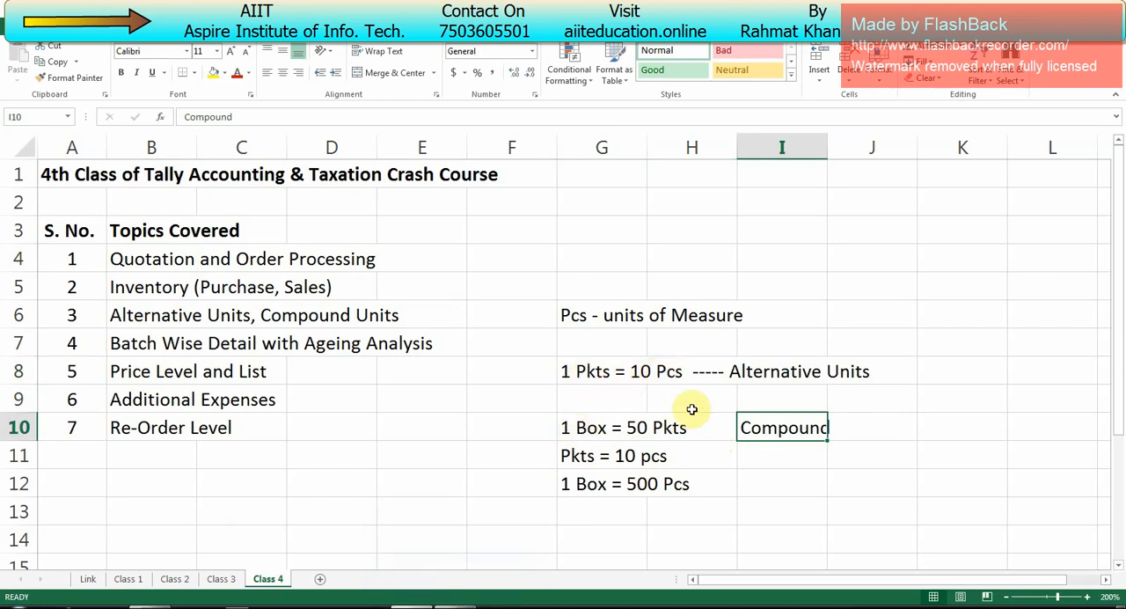
pyautogui.hotkey('alt', 'Tab')
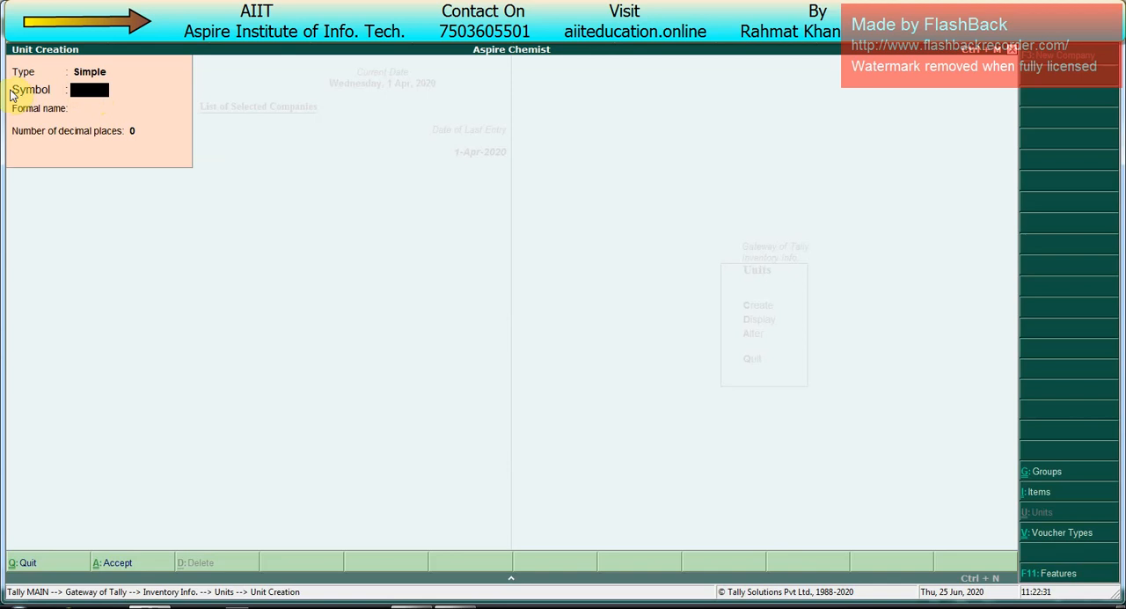
# Step: Create the simple unit Pcs with the formal name Pieces and 0 decimal places
pyautogui.write('Pcs')
pyautogui.press('Return')
pyautogui.write('Pieces')
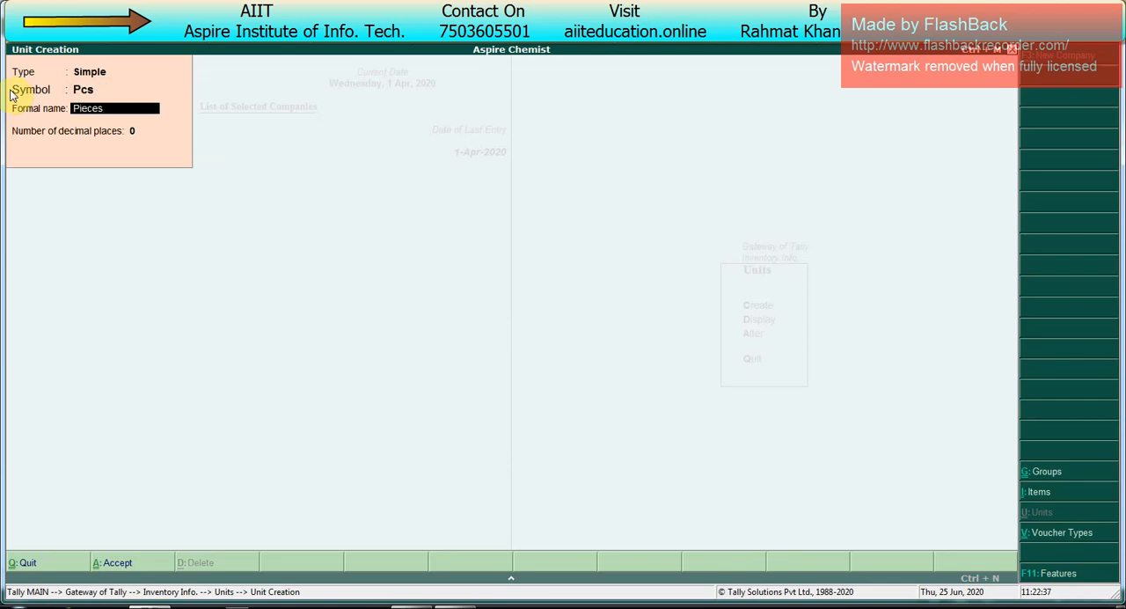
pyautogui.press('Return')
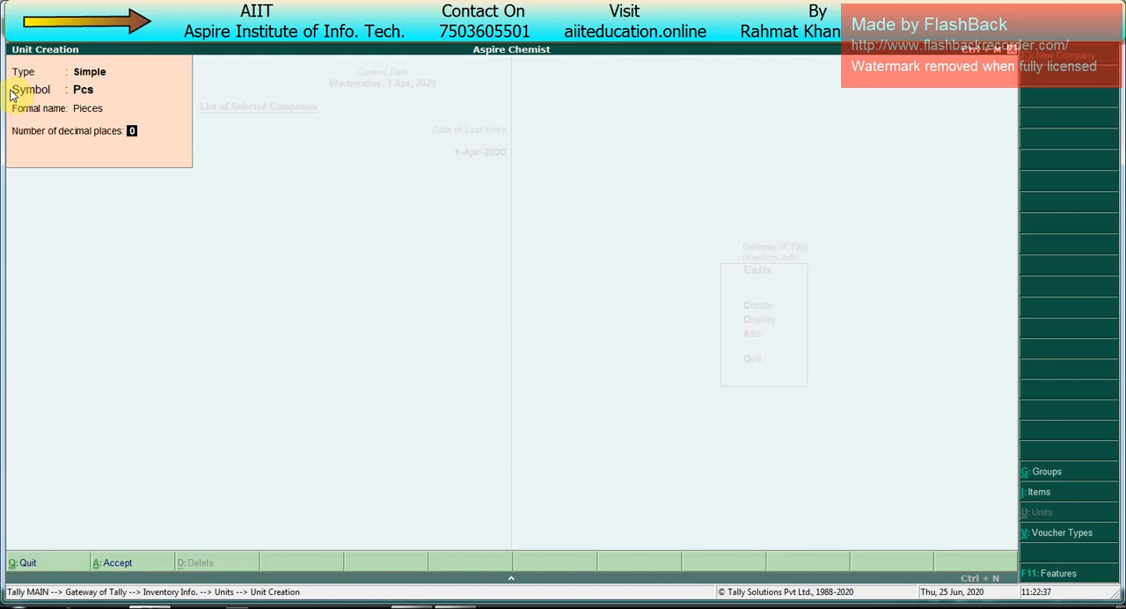
pyautogui.press('Return')
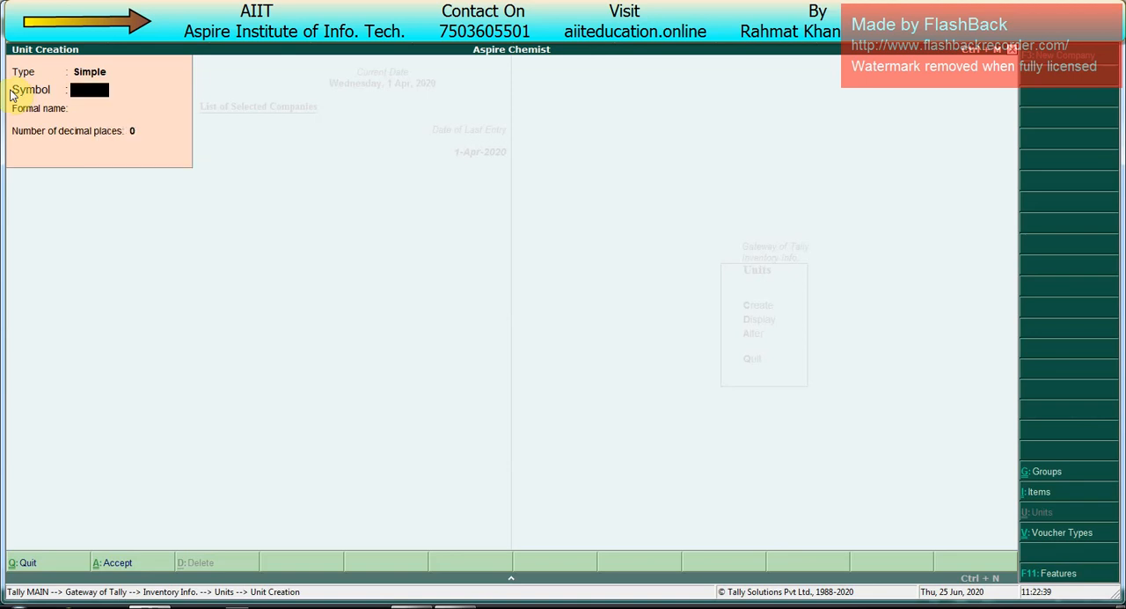
# Step: Create the simple unit Pkts with the formal name Packets and 2 decimal places
pyautogui.write('Pkts')
pyautogui.press('Return')
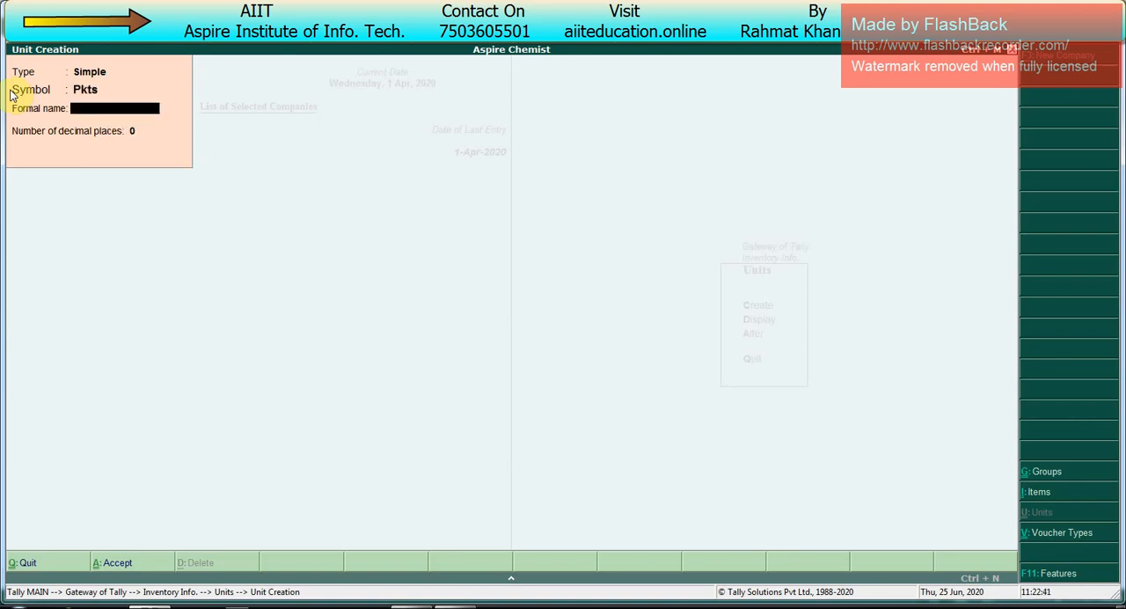
pyautogui.write('Packe')
pyautogui.press('Return')
pyautogui.write('2')
pyautogui.press('Return')
pyautogui.press('Return')
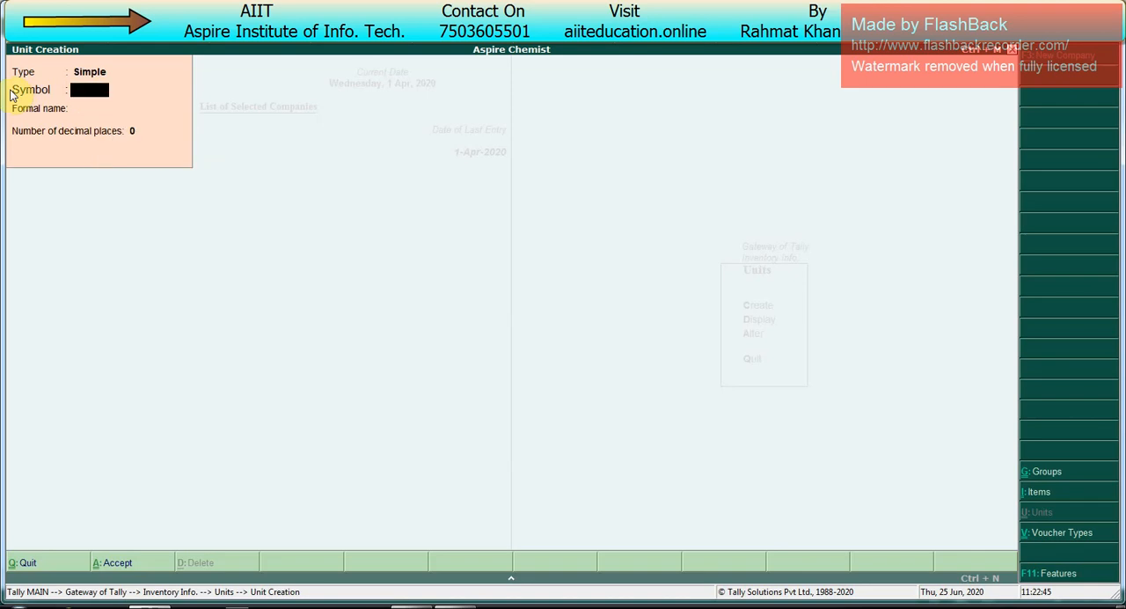
# Step: Create the simple unit Bx with the formal name Box and 0 decimal places
pyautogui.write('Bx')
pyautogui.press('Return')
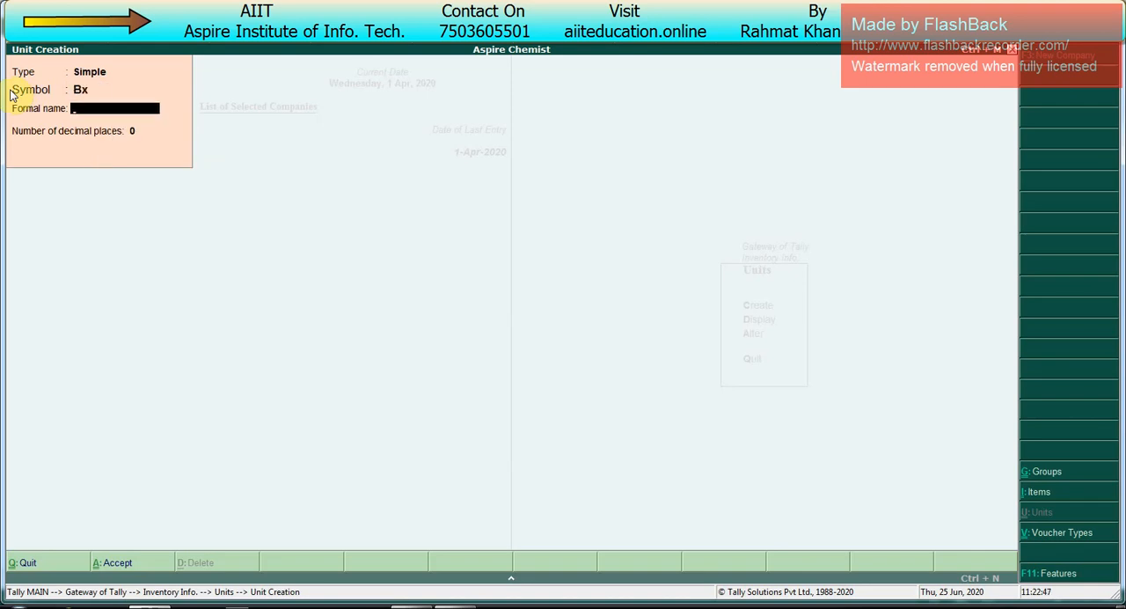
pyautogui.write('Box')
pyautogui.press('Return')
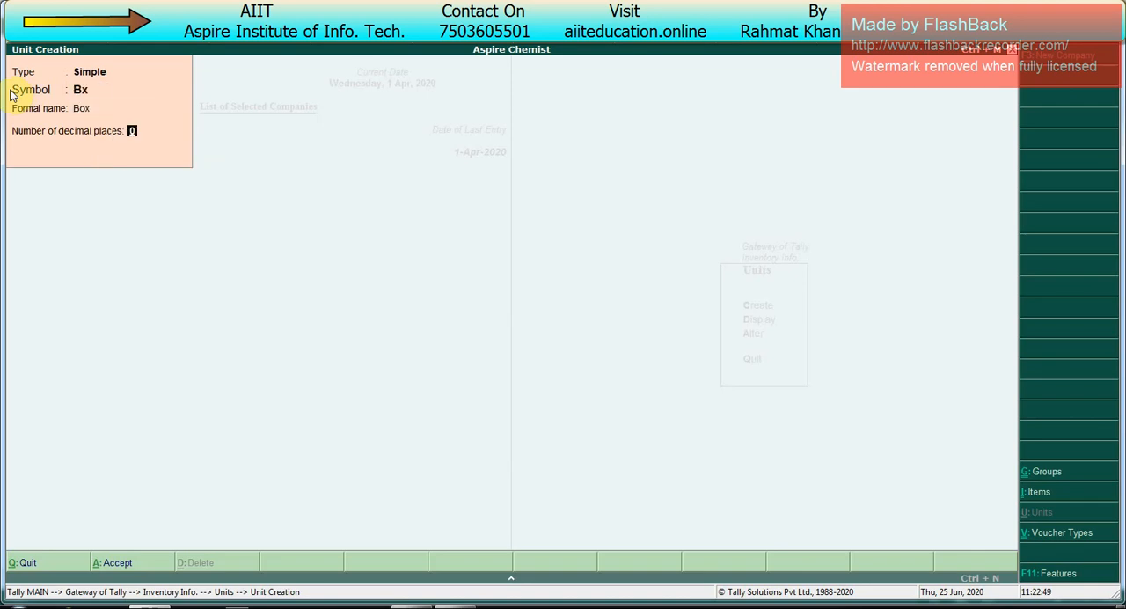
pyautogui.press('Return')
pyautogui.press('Return')
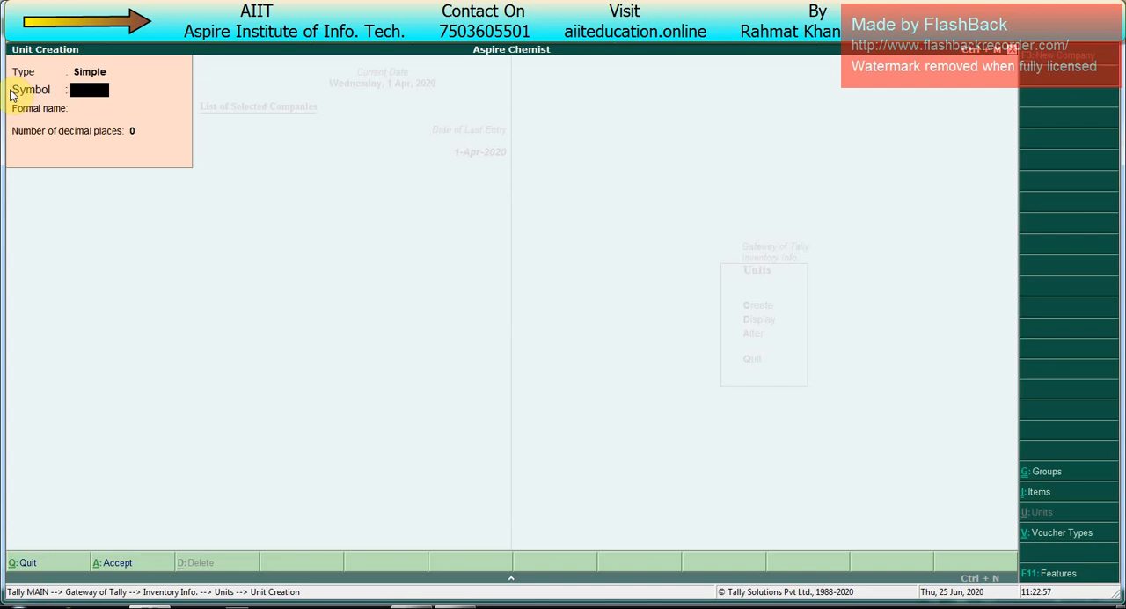
# Step: Create a compound unit with Bx as the first unit, a conversion of 50 and Pkts as the second unit
pyautogui.press('BackSpace')
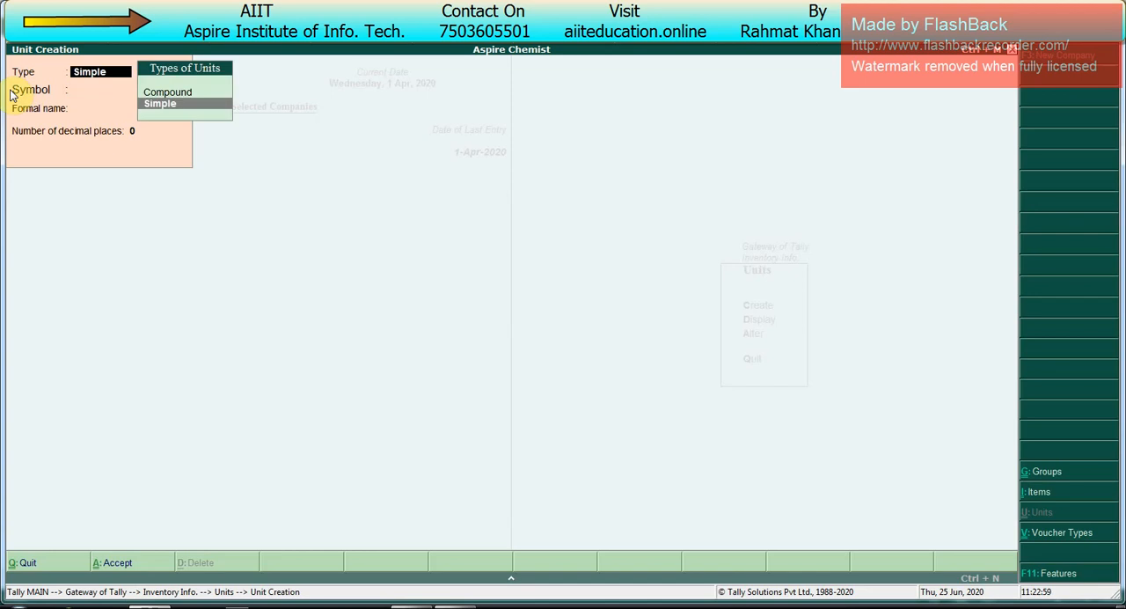
pyautogui.press('Up')
pyautogui.press('Return')
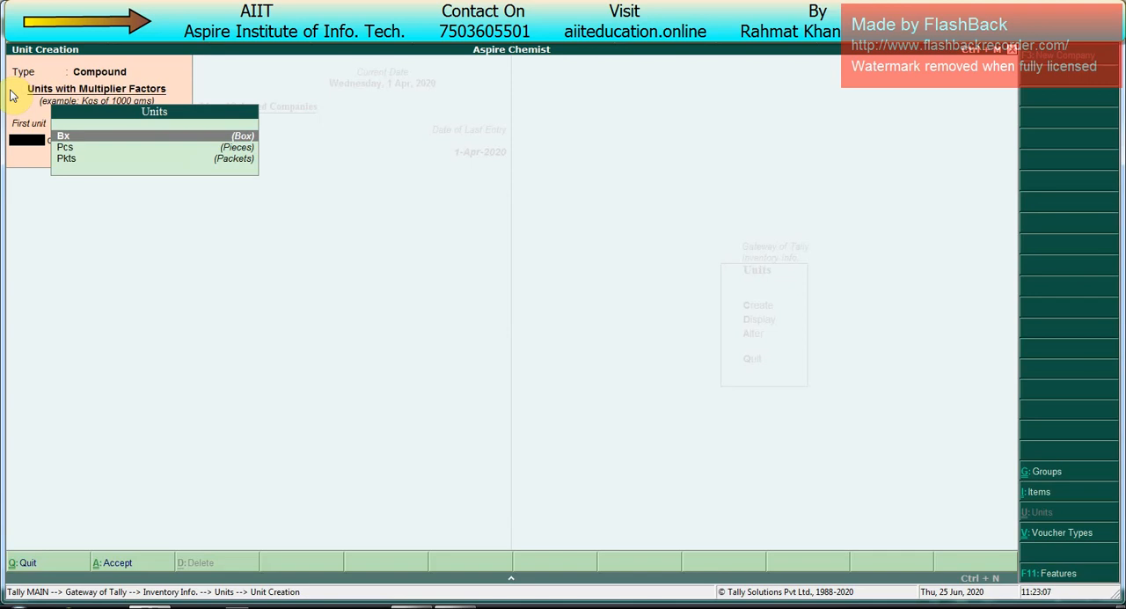
pyautogui.press('Return')
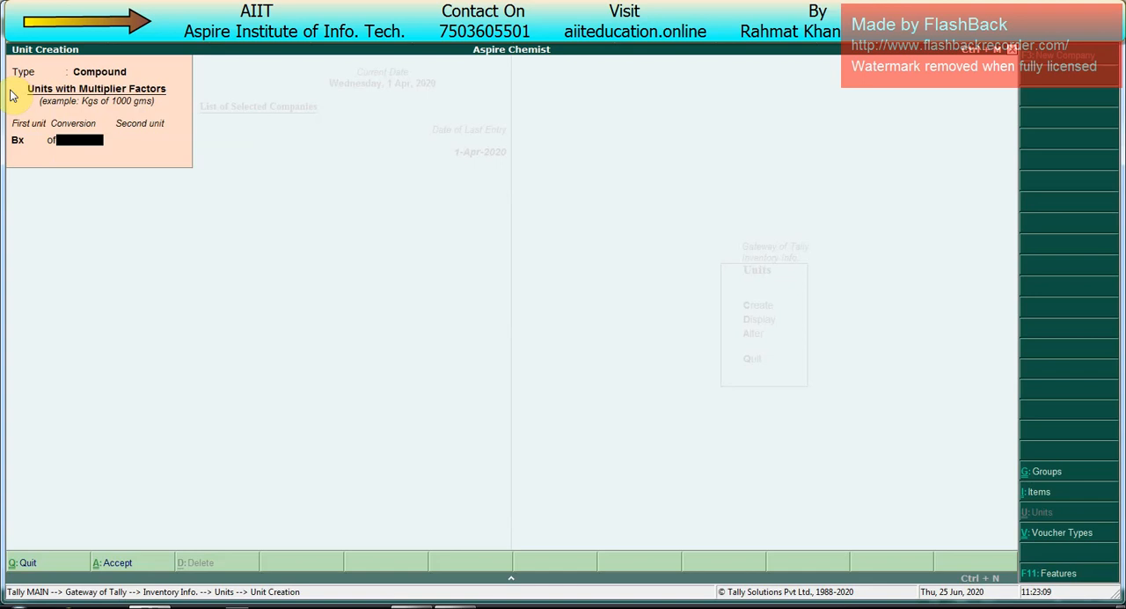
pyautogui.write('50')
pyautogui.press('Return')
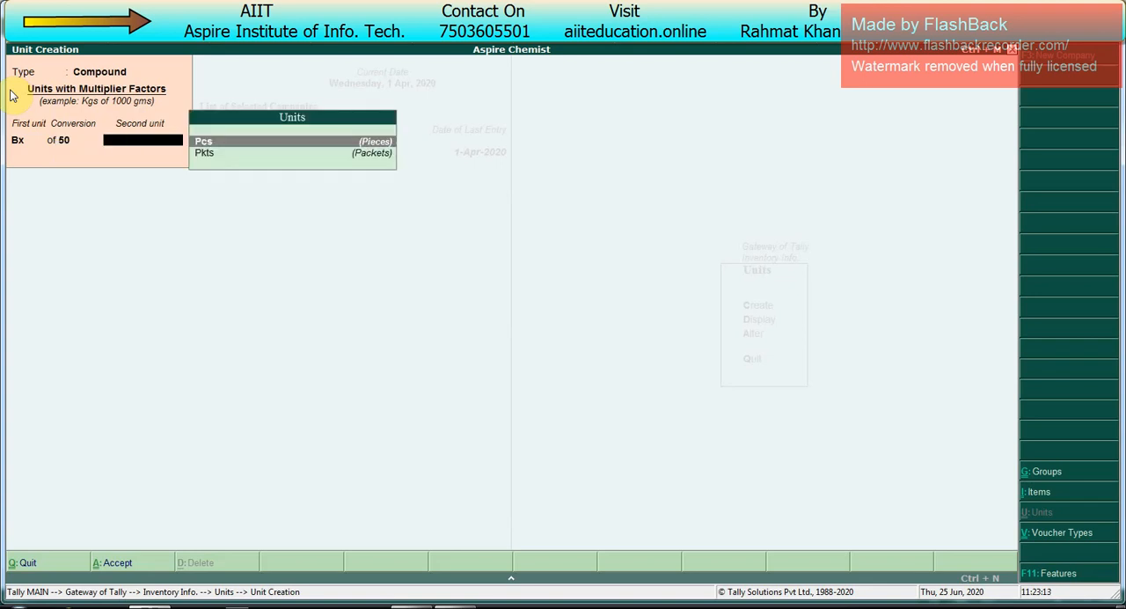
pyautogui.press('Down')
pyautogui.press('Return')
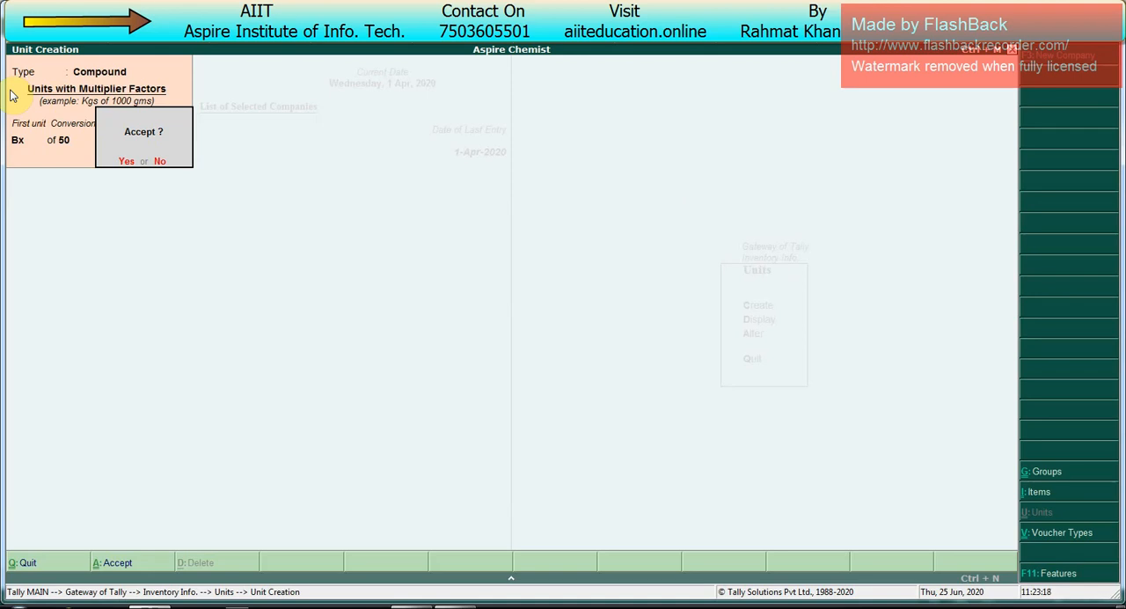
pyautogui.press('n')
# Step: Leave unit creation and open the creation form for a single stock item in the inventory masters
pyautogui.press('Escape')
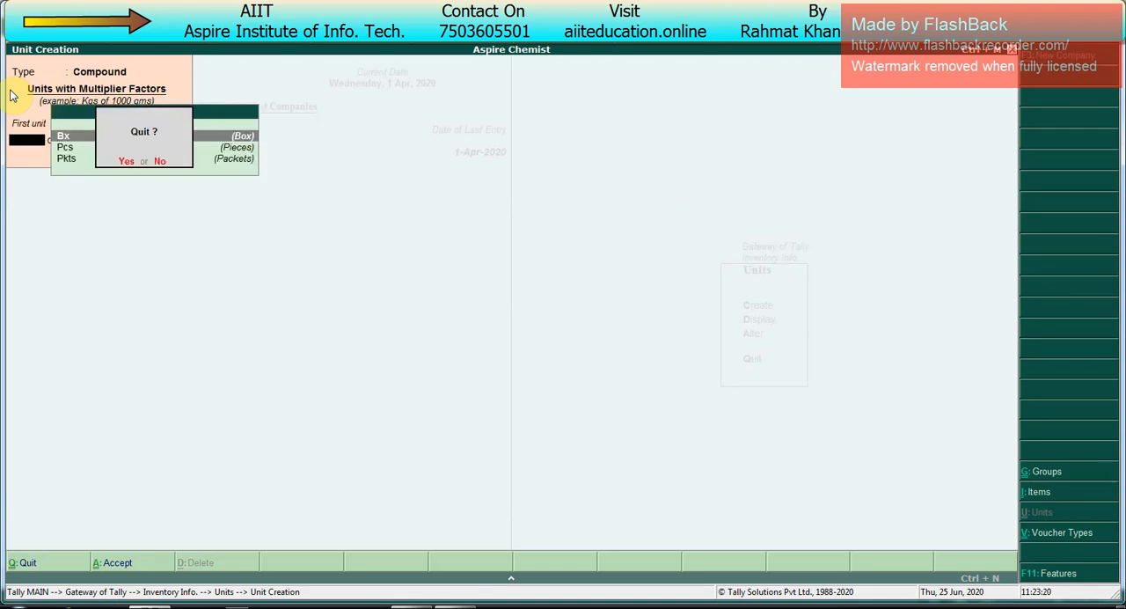
pyautogui.press('y')
pyautogui.press('Escape')
pyautogui.press('Up')
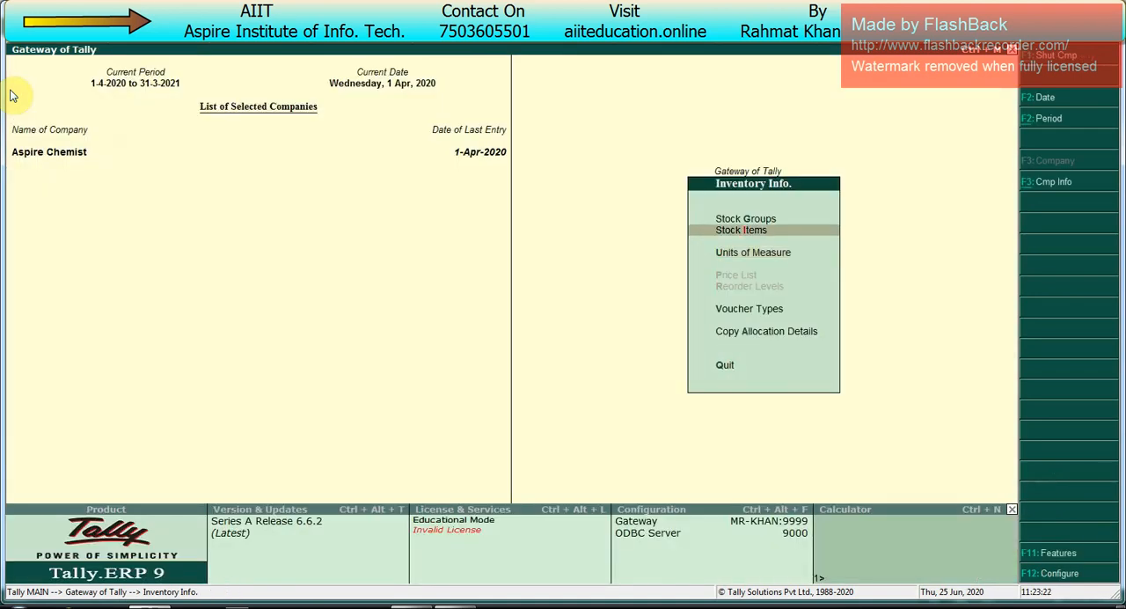
pyautogui.press('Return')
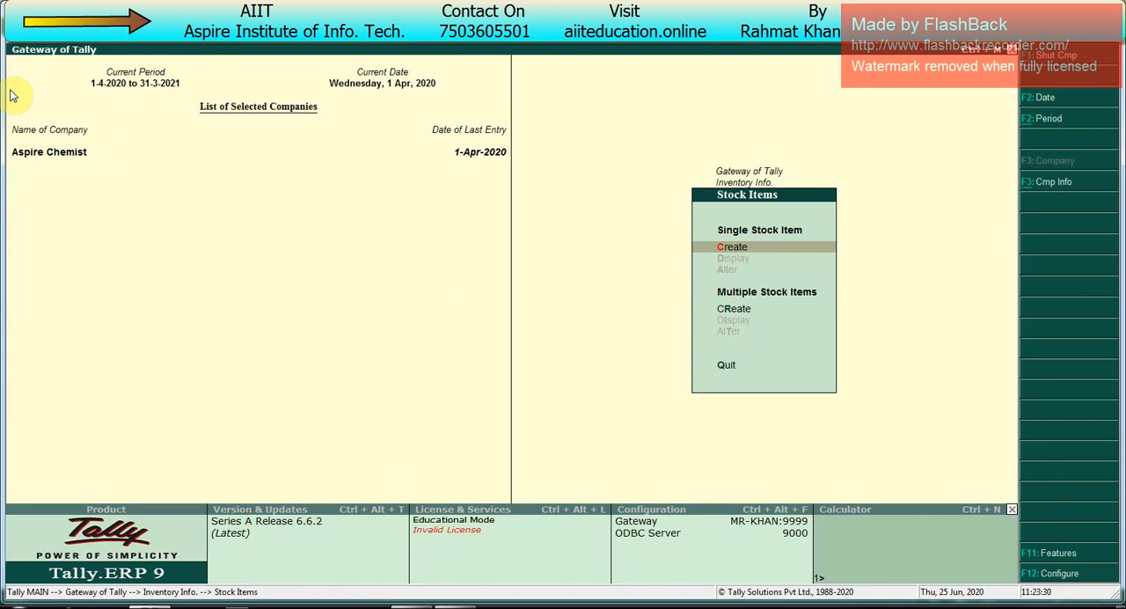
pyautogui.press('Return')
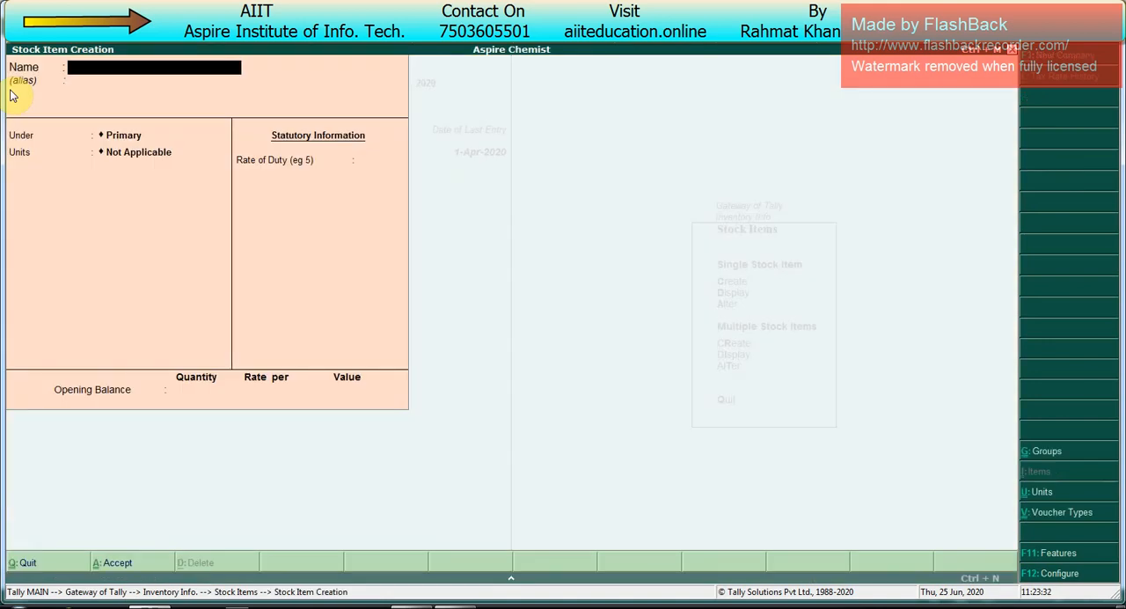
# Step: Name the new stock item PCM Tablet, leave its alias blank and place it under Primary
pyautogui.write('PCM Tablet')
pyautogui.press('Return')
pyautogui.press('Return')
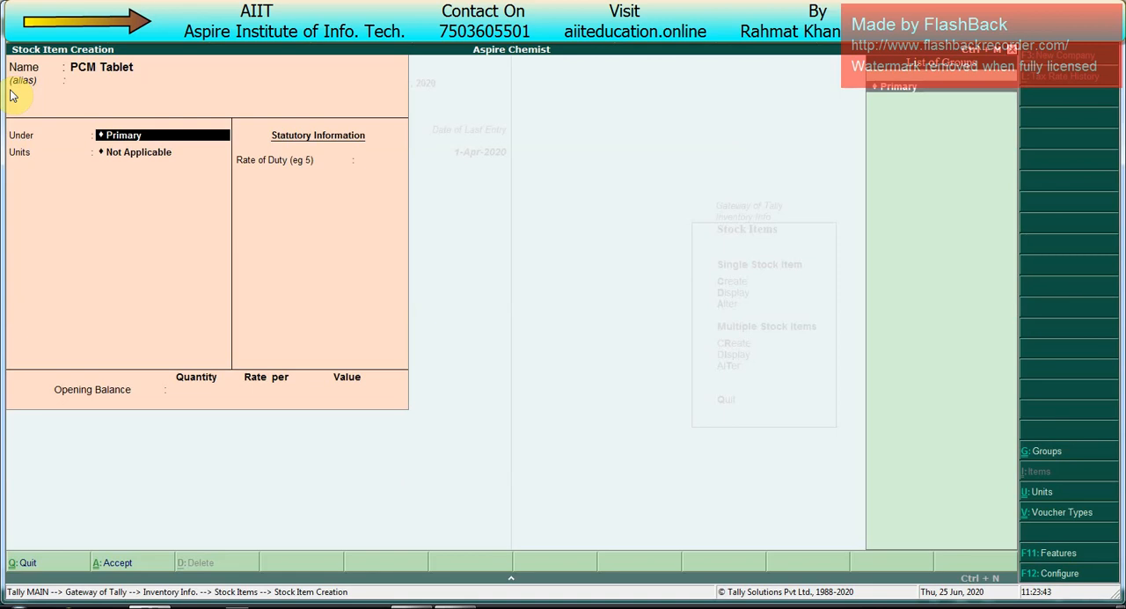
pyautogui.press('Return')
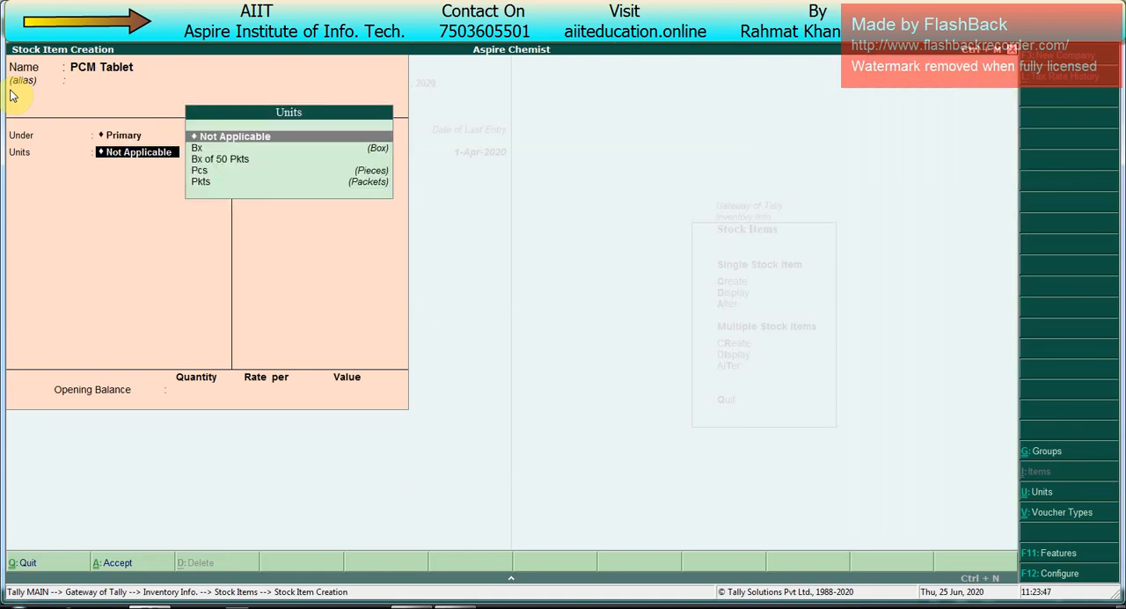
# Step: Set the PCM Tablet item's unit to Pcs and leave its alternate unit as Not Applicable
pyautogui.press('Down')
pyautogui.press('Down')
pyautogui.press('Down')
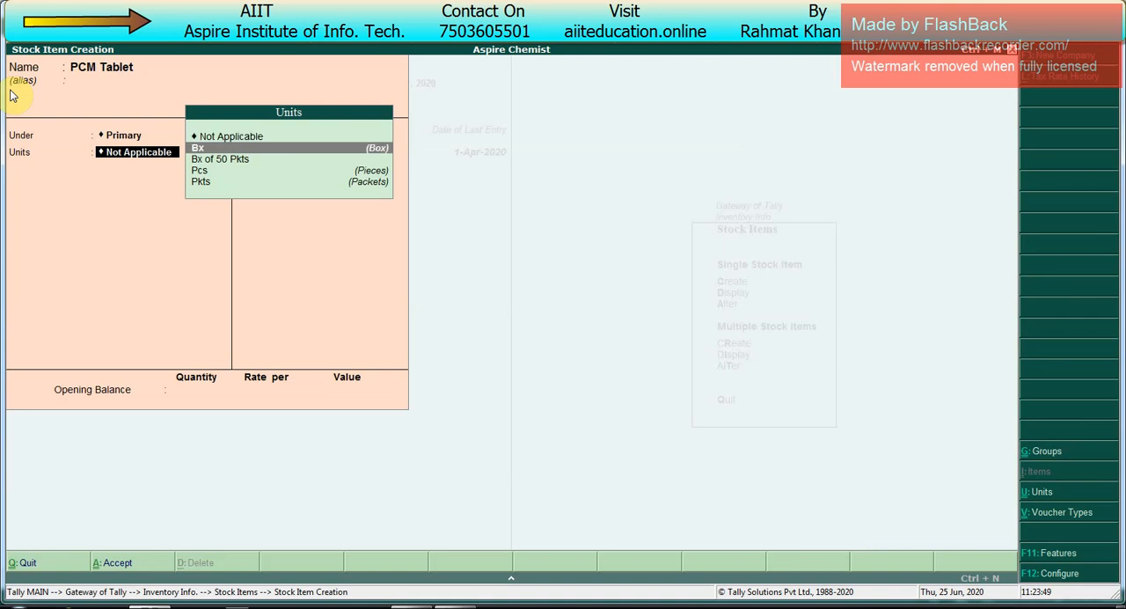
pyautogui.press('Return')
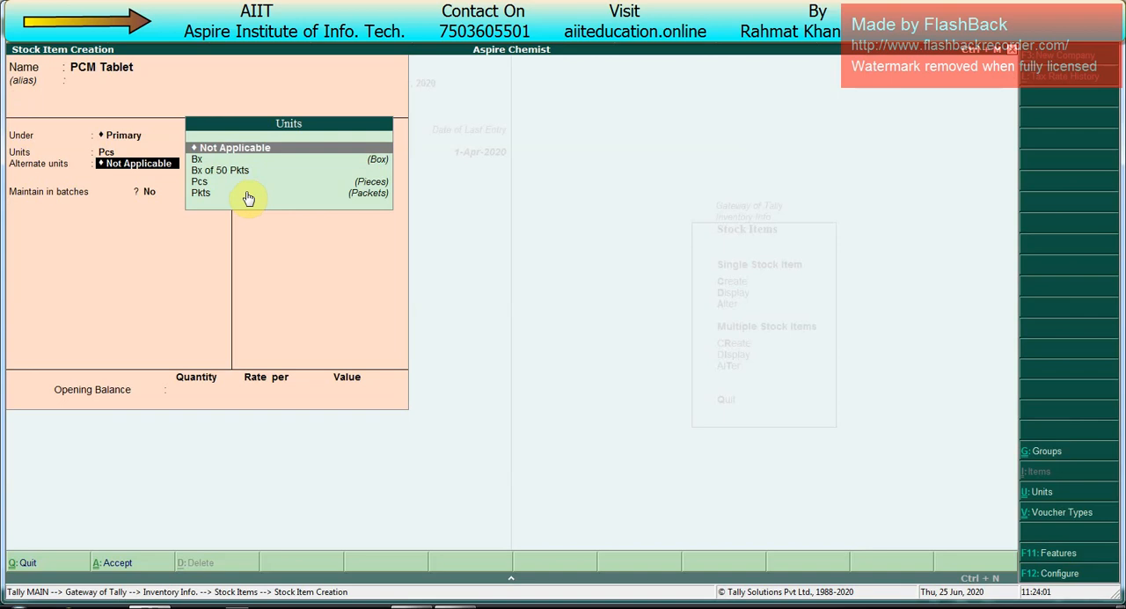
pyautogui.press('Return')
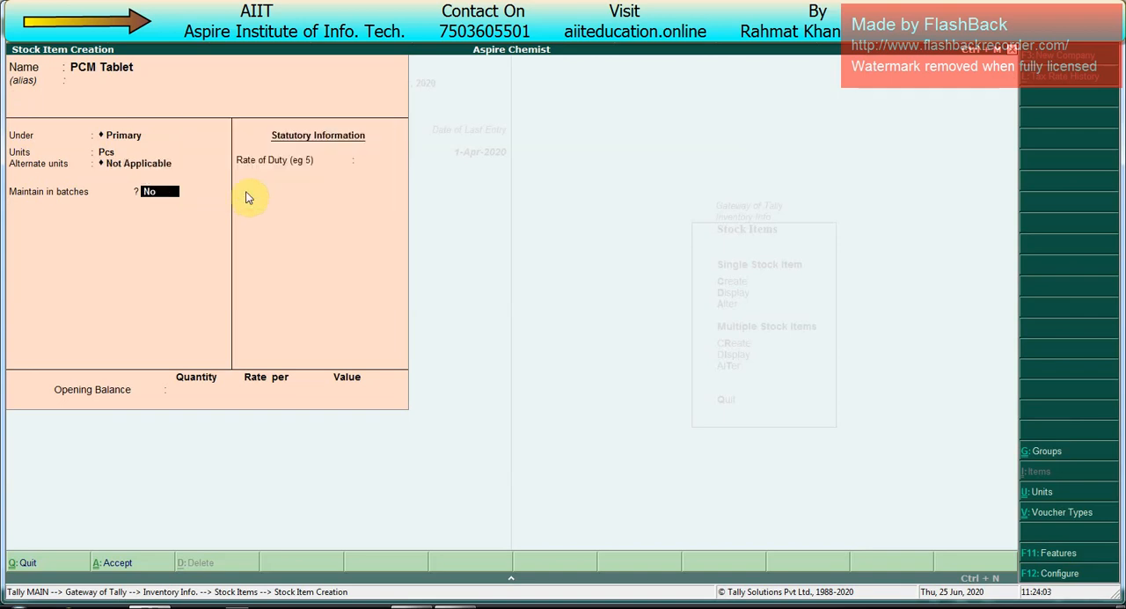
# Step: Enable batches, manufacturing date tracking and expiry dates for PCM Tablet, and save the item without an opening balance
pyautogui.write('y')
pyautogui.press('Return')
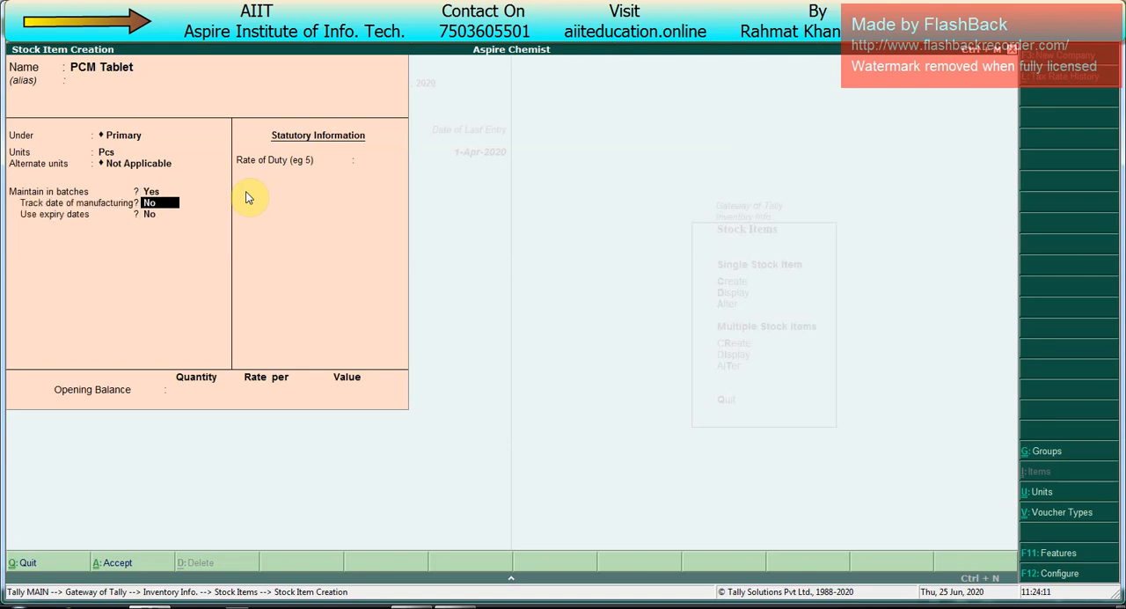
pyautogui.write('y')
pyautogui.press('Return')
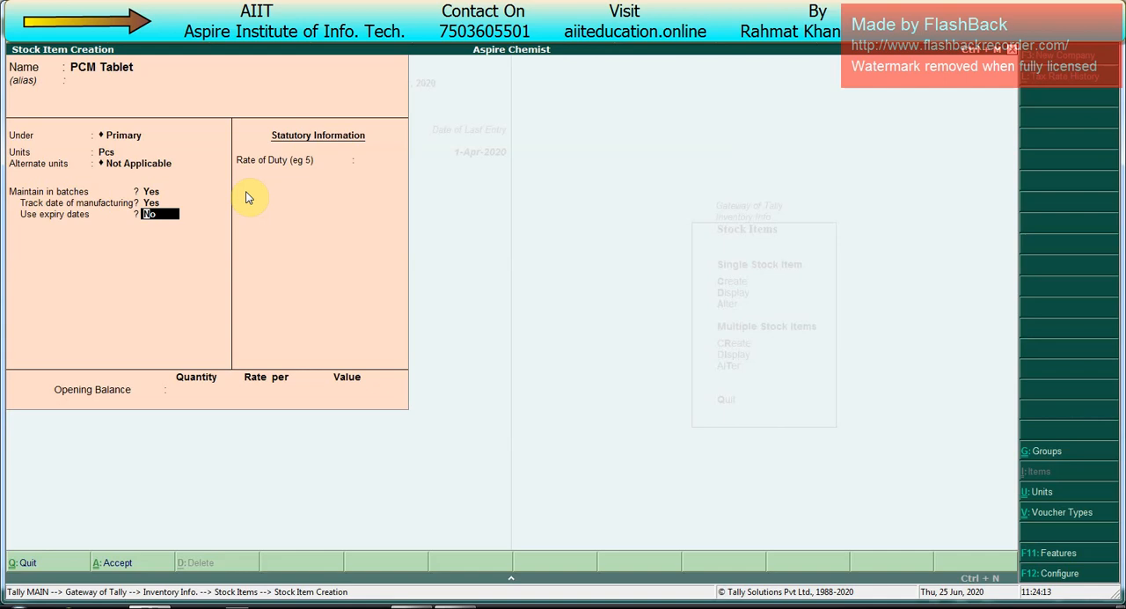
pyautogui.write('y')
pyautogui.press('Return')
pyautogui.press('Return')
pyautogui.press('Return')
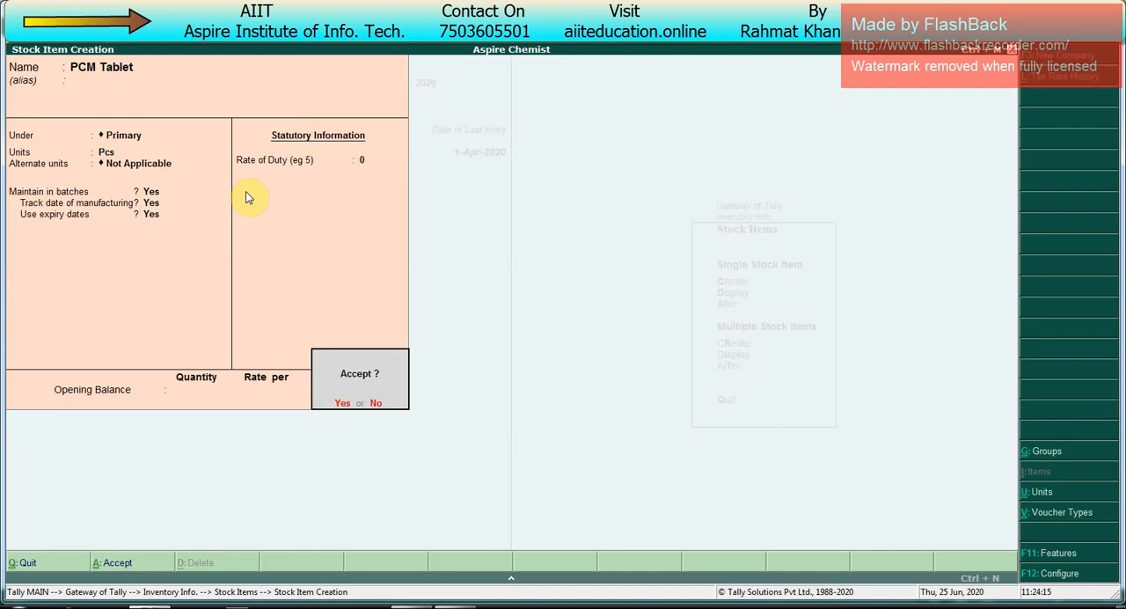
pyautogui.press('Return')
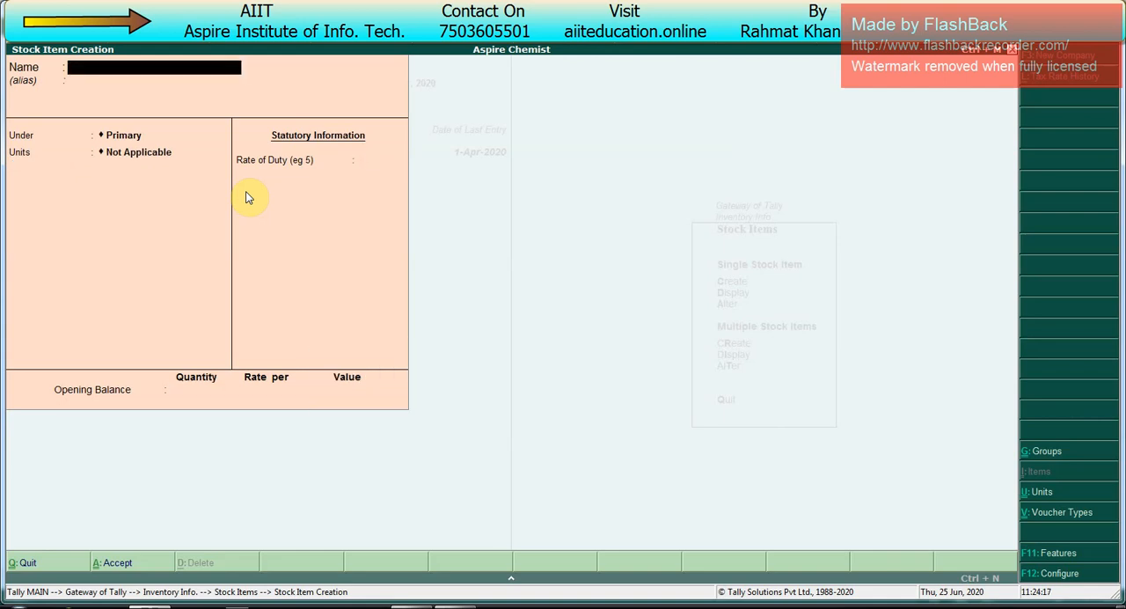
# Step: Name the next stock item D-Cold Total Tablet, leave its alias blank and place it under Primary
pyautogui.write('D-Cold Total Tablet')
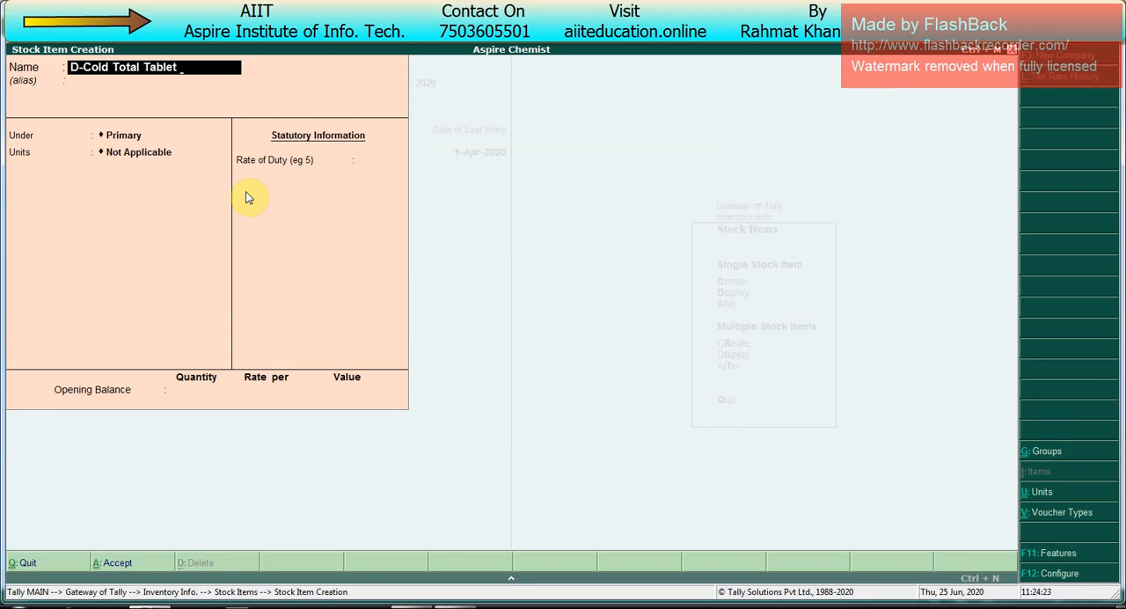
pyautogui.press('Return')
pyautogui.press('Return')
pyautogui.press('Return')
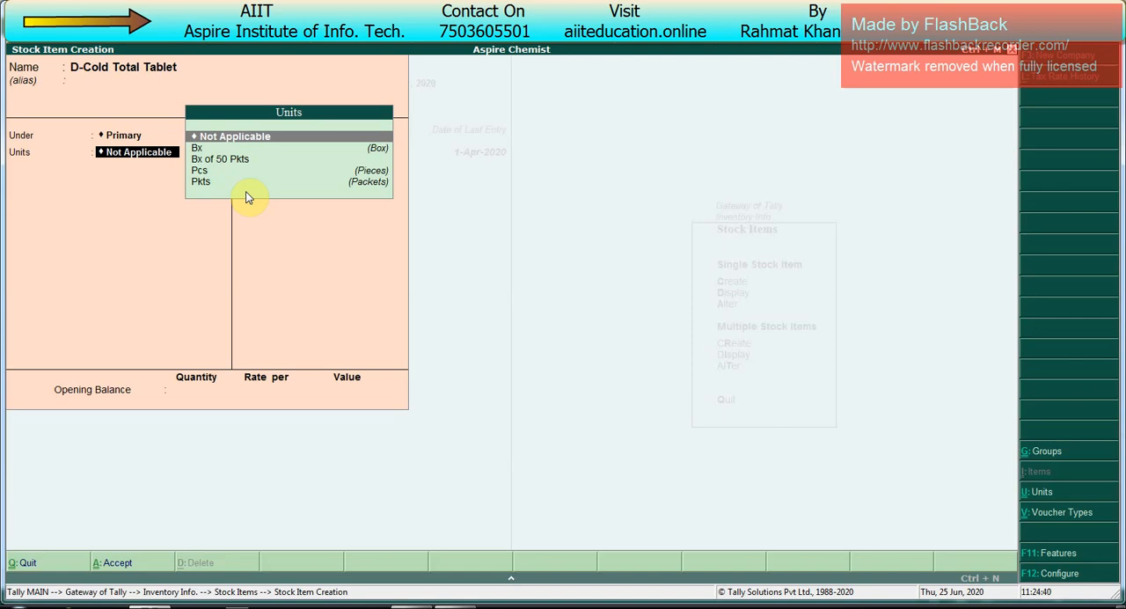
# Step: Set the D-Cold Total Tablet item's unit to Pcs
pyautogui.press('Down')
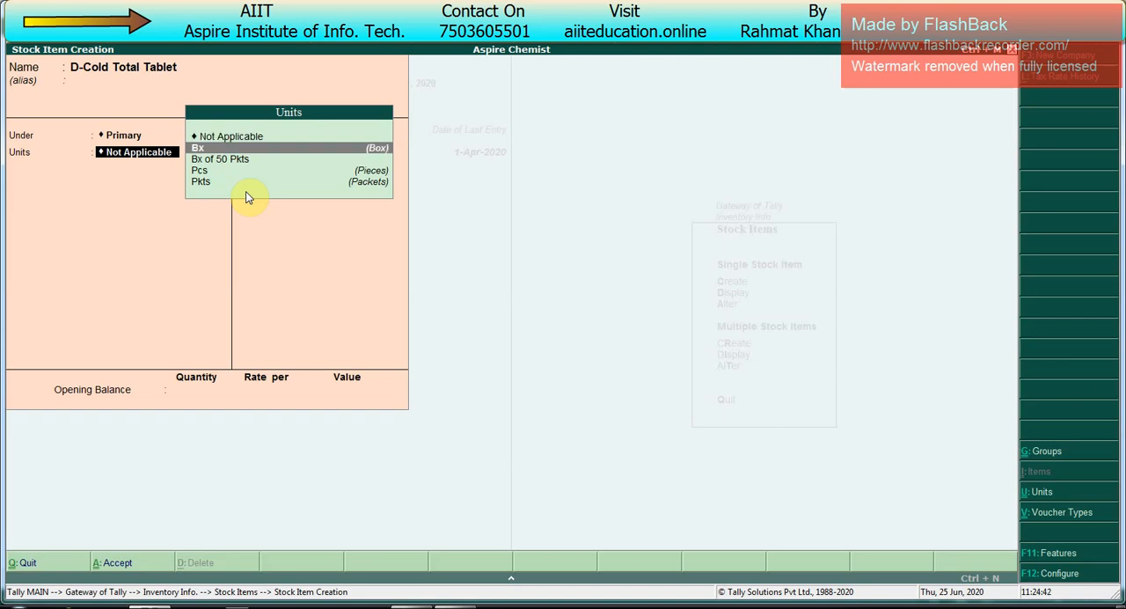
pyautogui.press('Down')
pyautogui.press('Down')
pyautogui.press('Return')
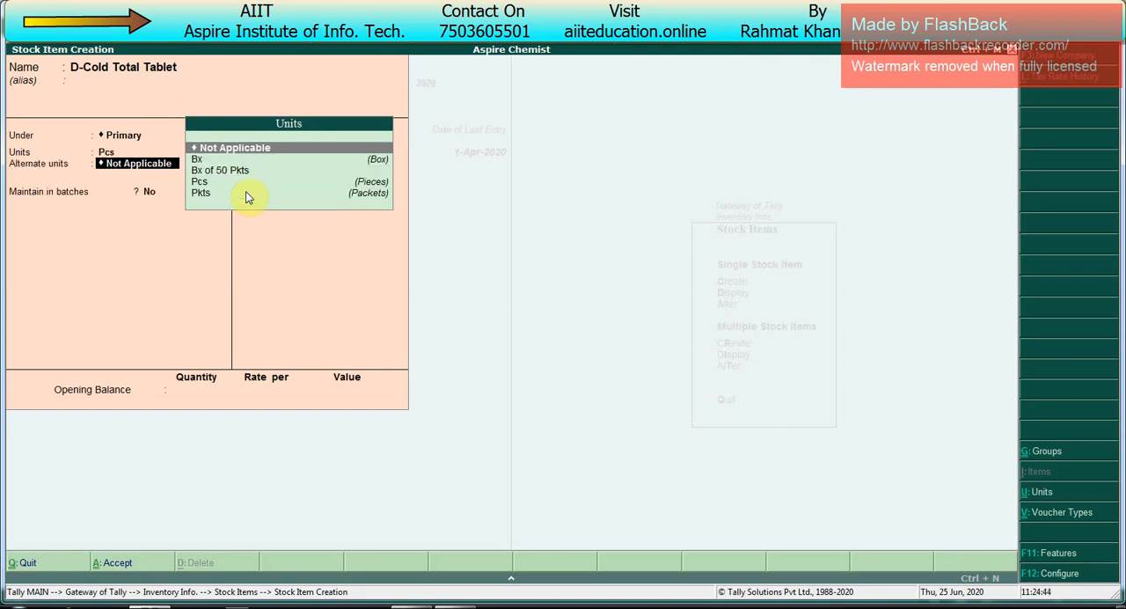
# Step: Set the use of alternate units for stock items to No in the stock item configuration
pyautogui.press('Down')
pyautogui.press('Down')
pyautogui.press('Down')
pyautogui.press('Down')
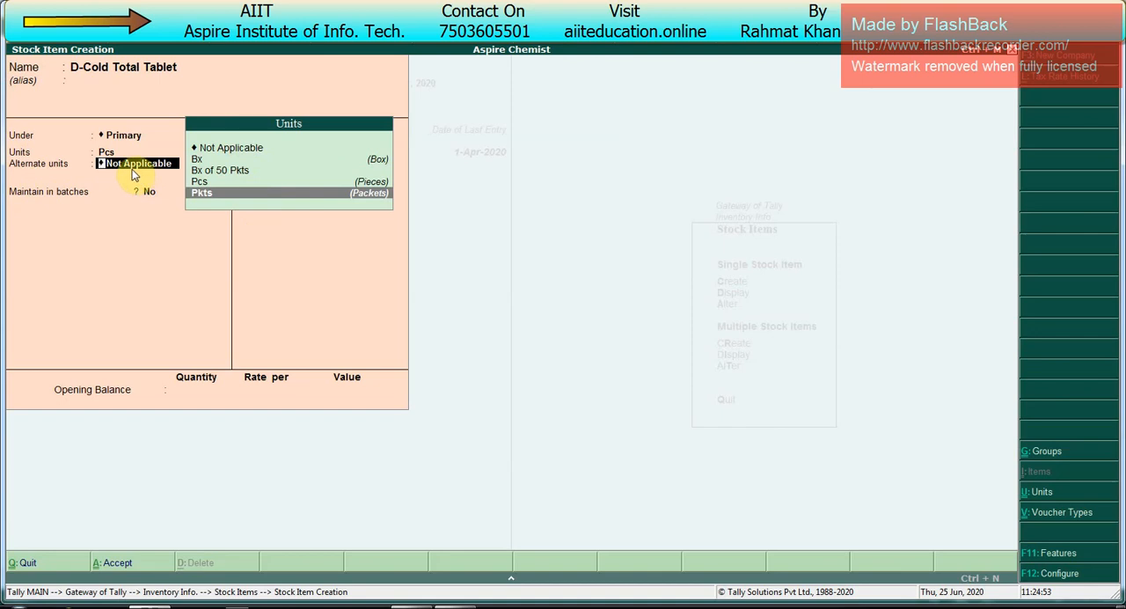
pyautogui.press('F12')
pyautogui.press('Return')
pyautogui.press('Return')
pyautogui.press('Return')
pyautogui.press('Return')
pyautogui.press('Return')
pyautogui.press('Return')
pyautogui.press('Return')
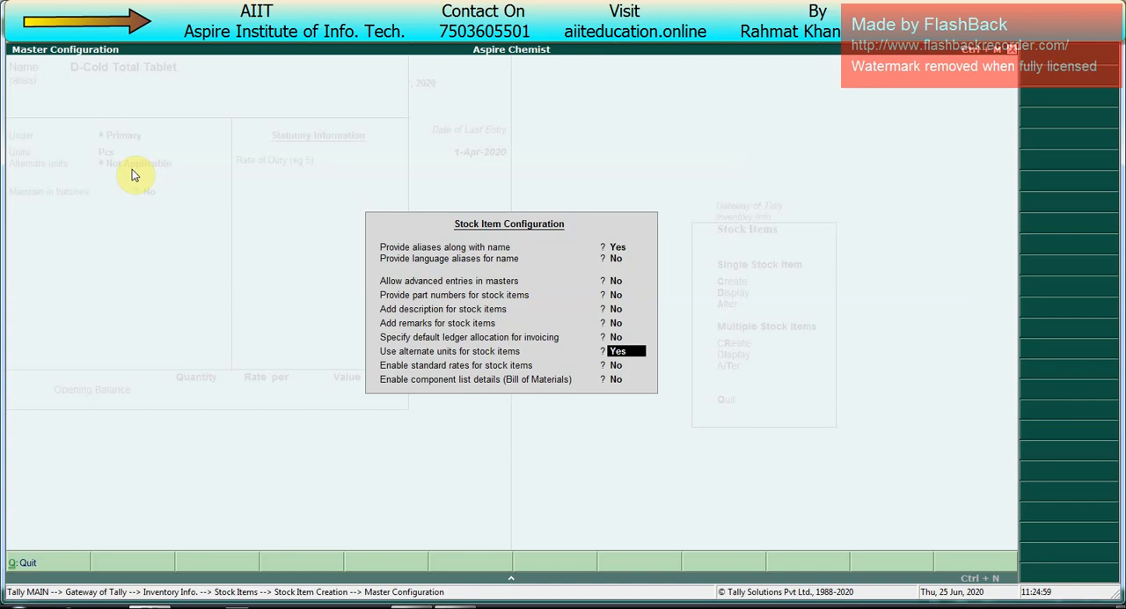
pyautogui.write('n')
pyautogui.press('Return')
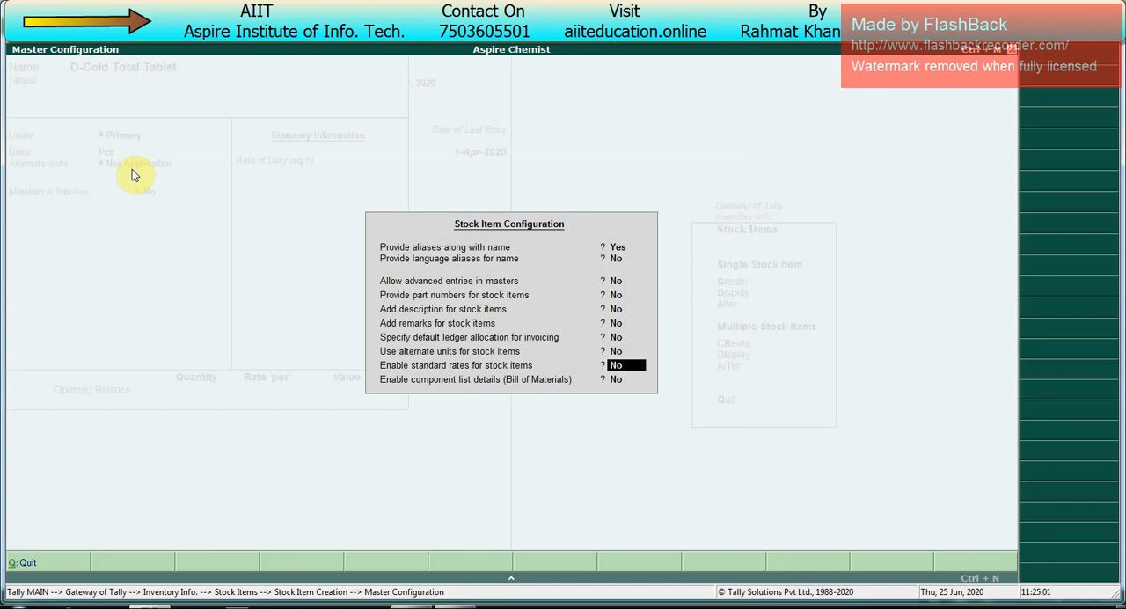
pyautogui.press('Return')
pyautogui.press('Return')
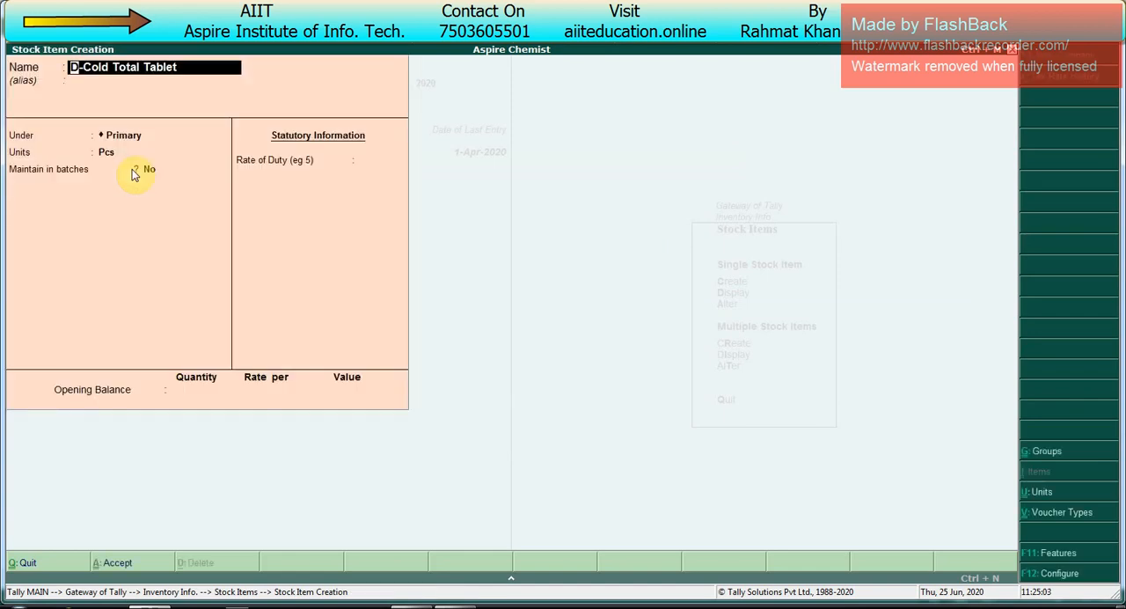
# Step: Set the use of alternate units back to Yes in the stock item configuration, keeping standard rates at No
pyautogui.press('F12')
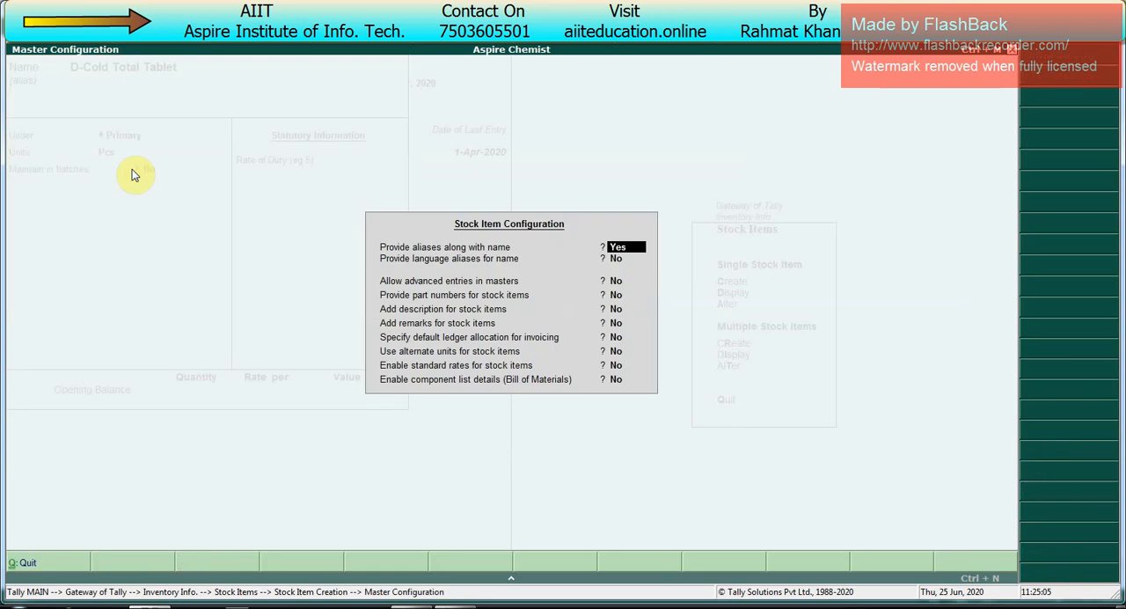
pyautogui.press('Return')
pyautogui.press('Return')
pyautogui.press('Return')
pyautogui.press('Return')
pyautogui.press('Return')
pyautogui.press('Return')
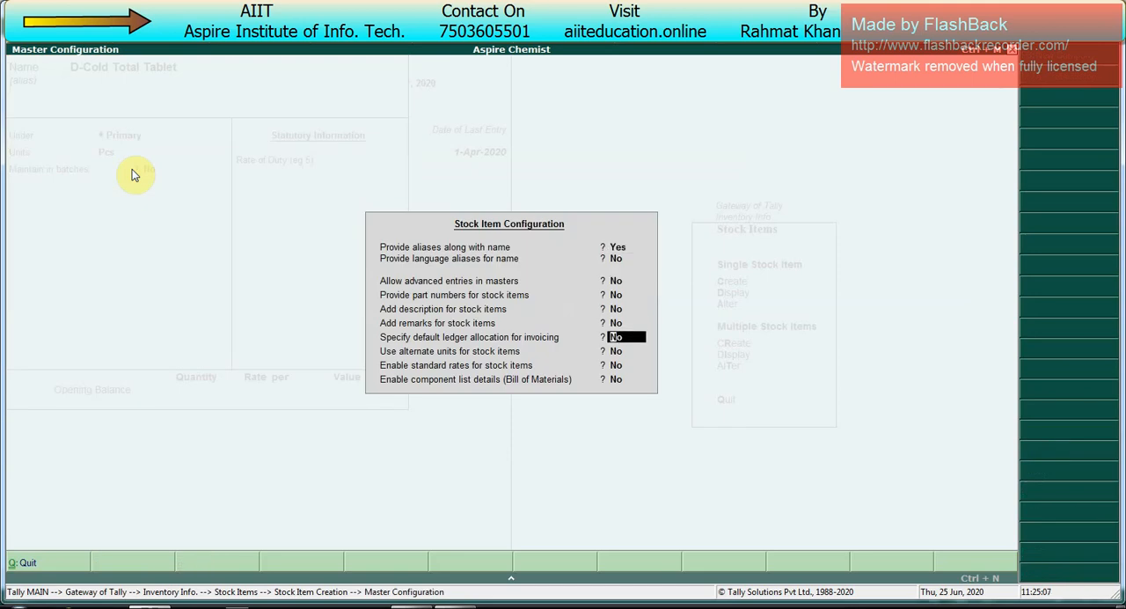
pyautogui.press('Return')
pyautogui.write('y')
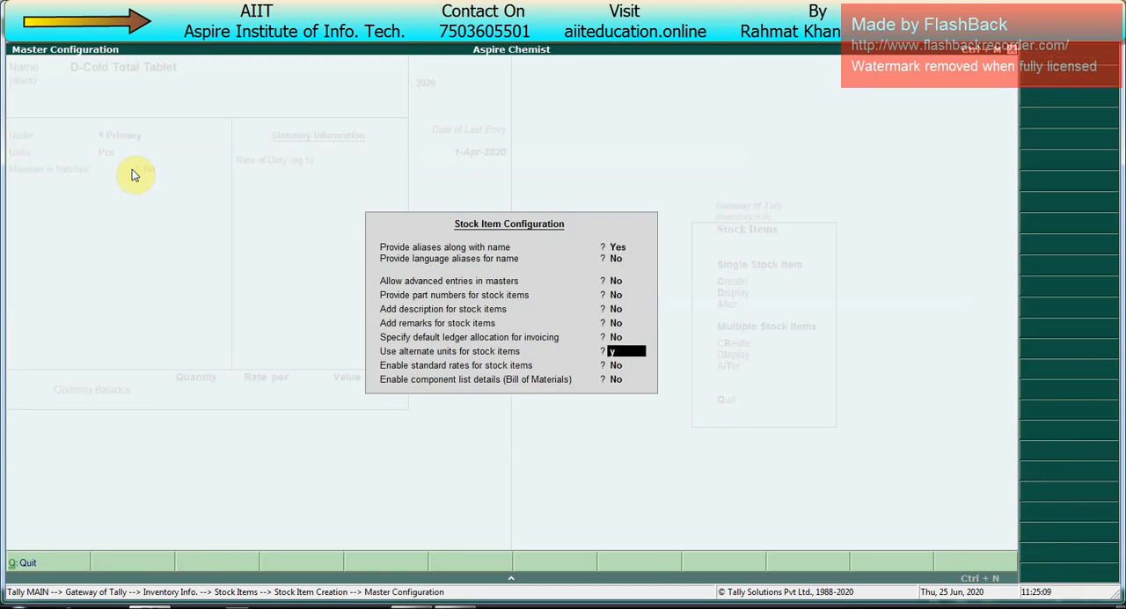
pyautogui.press('Return')
pyautogui.write('n')
pyautogui.press('Return')
pyautogui.press('Return')
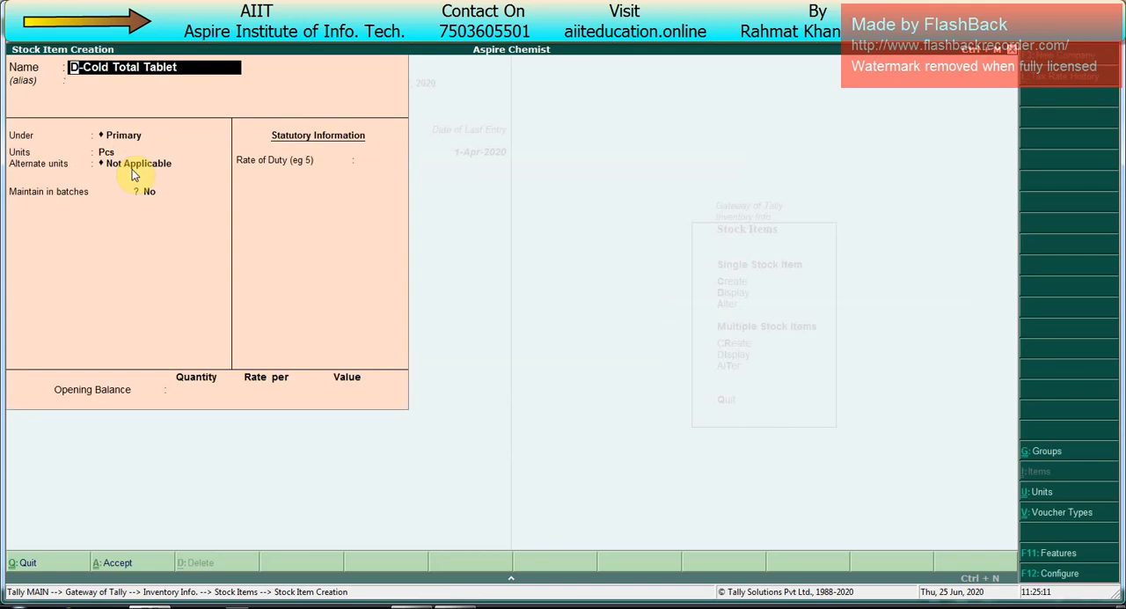
# Step: Choose Pkts as the alternate unit for the D-Cold Total Tablet, keeping Pcs as its main unit
pyautogui.press('Return')
pyautogui.press('Return')
pyautogui.press('Return')
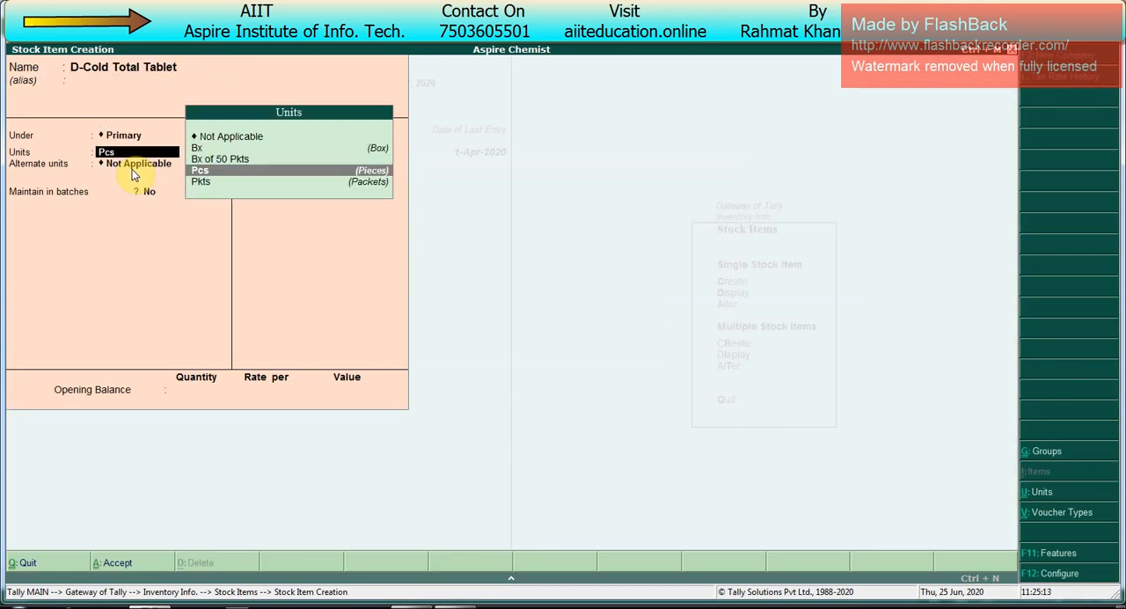
pyautogui.press('Return')
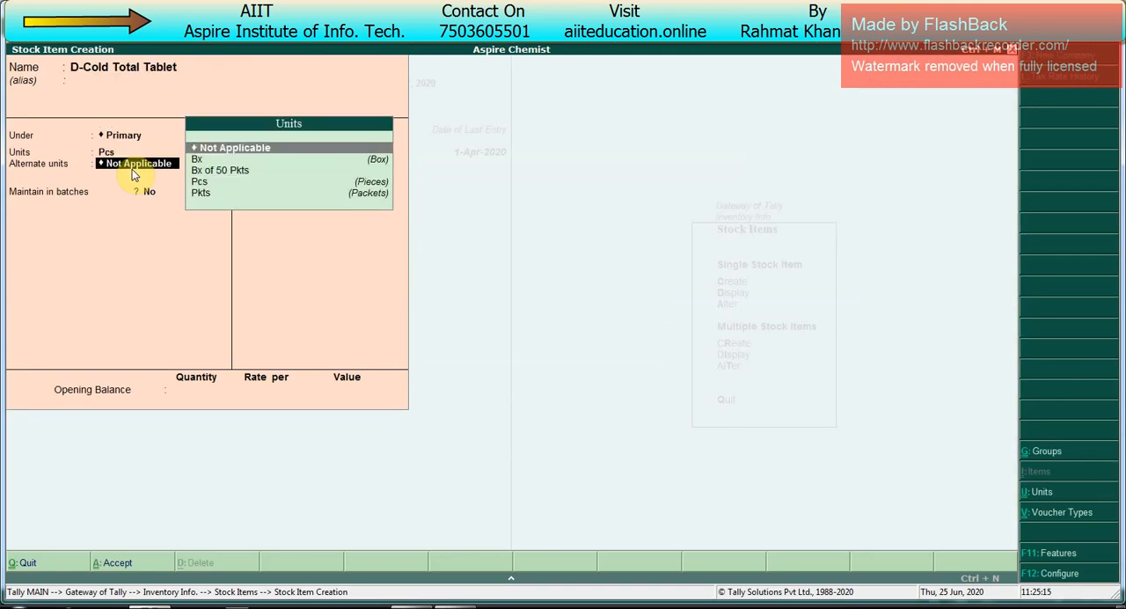
pyautogui.press('BackSpace')
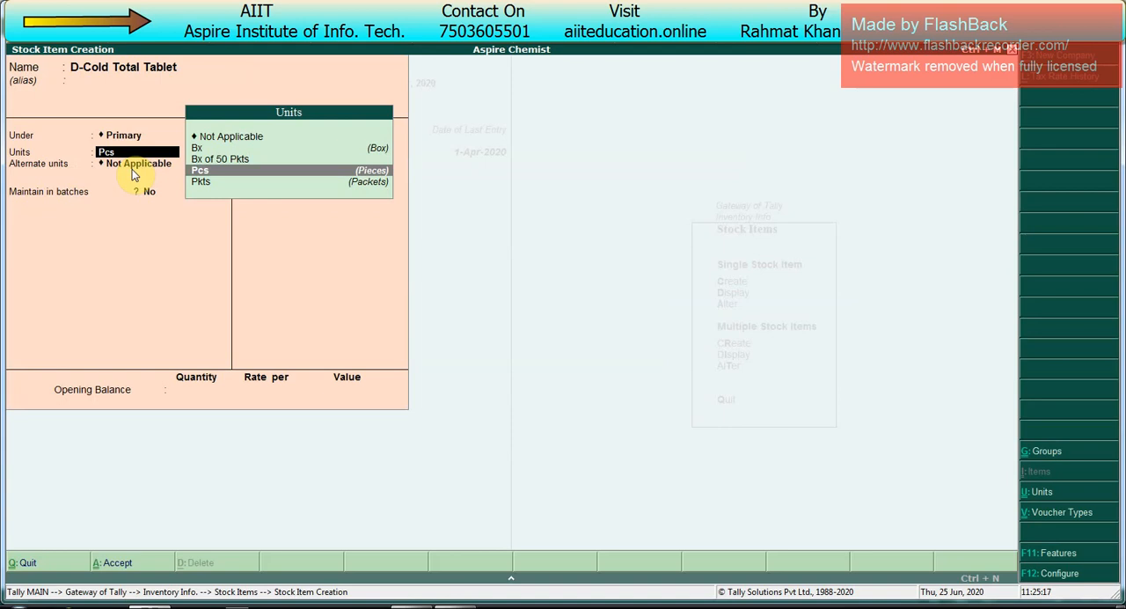
pyautogui.press('Return')
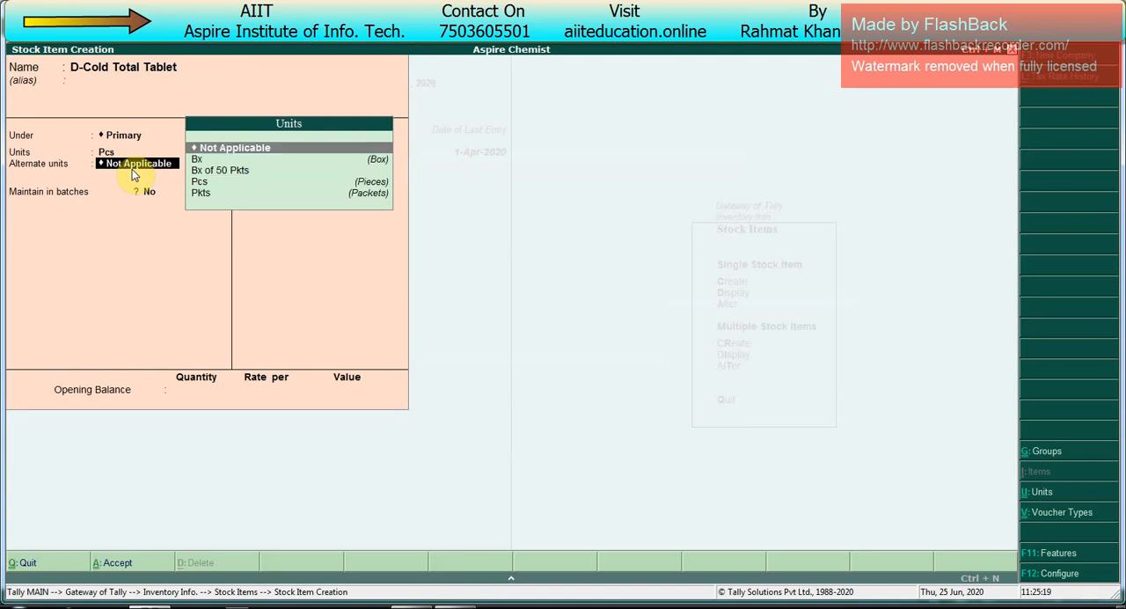
pyautogui.press('Down')
pyautogui.press('Down')
pyautogui.press('Down')
pyautogui.press('Down')
pyautogui.press('Return')
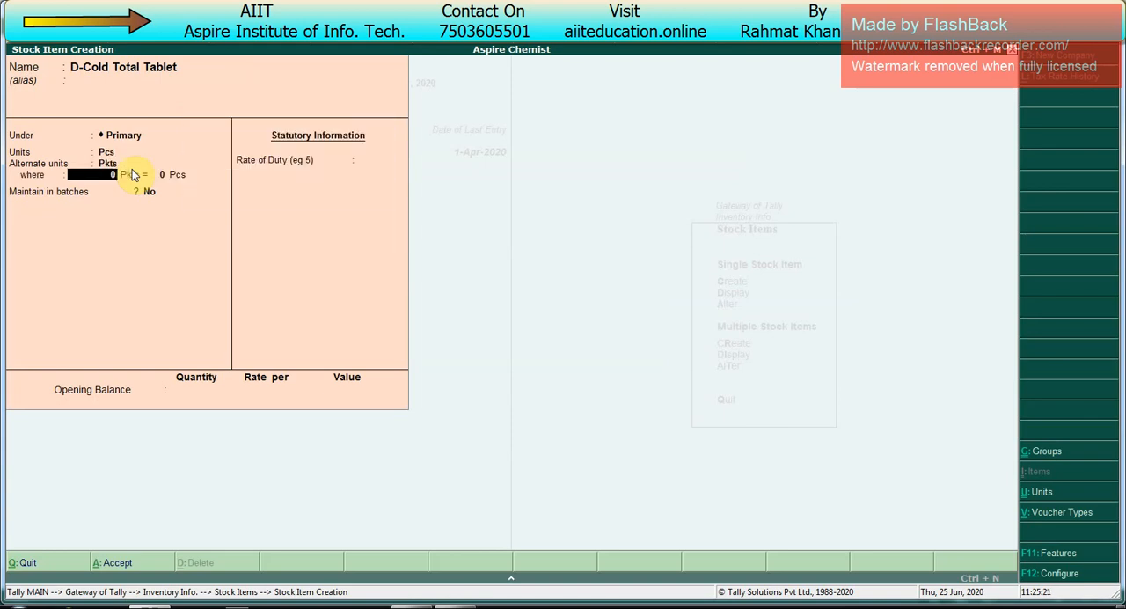
# Step: Define the D-Cold Total Tablet's alternate unit conversion as 1 Pkts = 20 Pcs
pyautogui.write('1')
pyautogui.press('Return')
pyautogui.write('20')
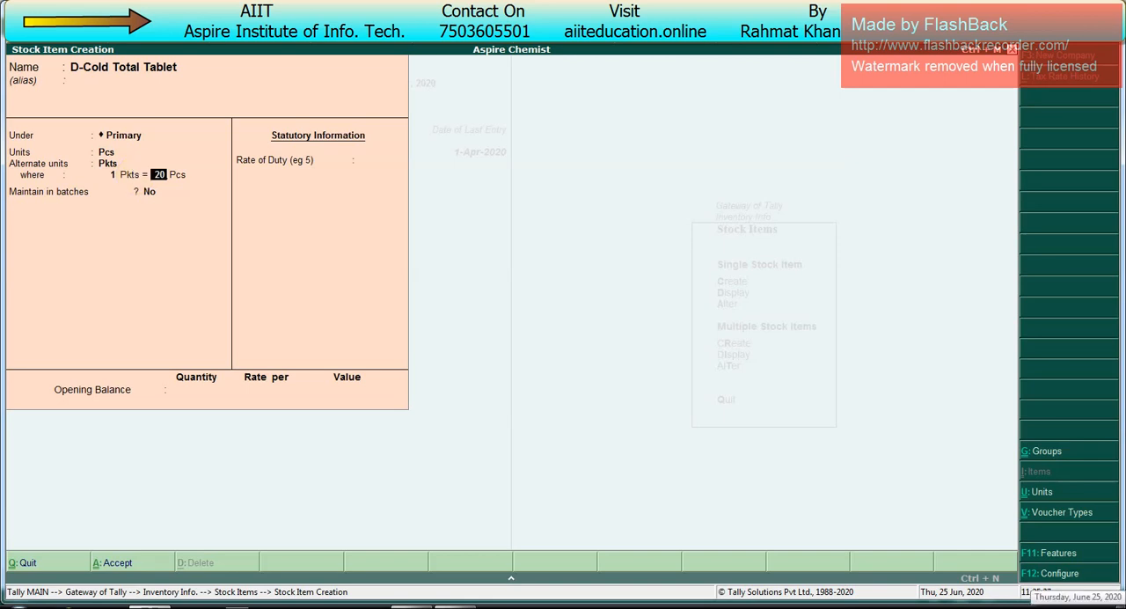
pyautogui.press('Return')
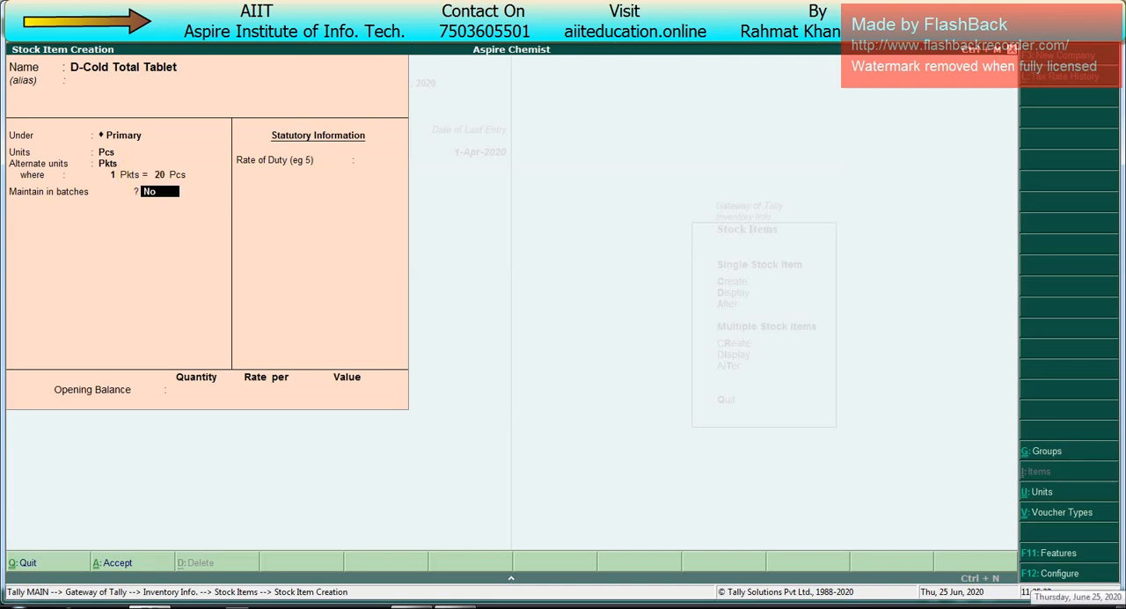
pyautogui.press('BackSpace')
pyautogui.press('BackSpace')
pyautogui.press('BackSpace')
pyautogui.press('BackSpace')
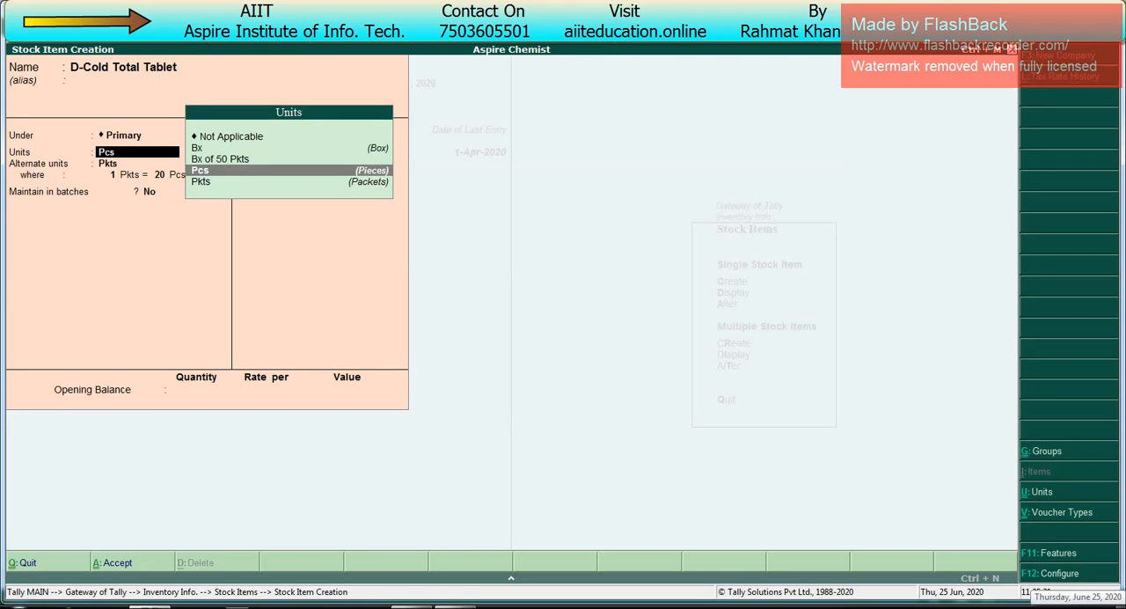
pyautogui.press('Return')
pyautogui.press('Return')
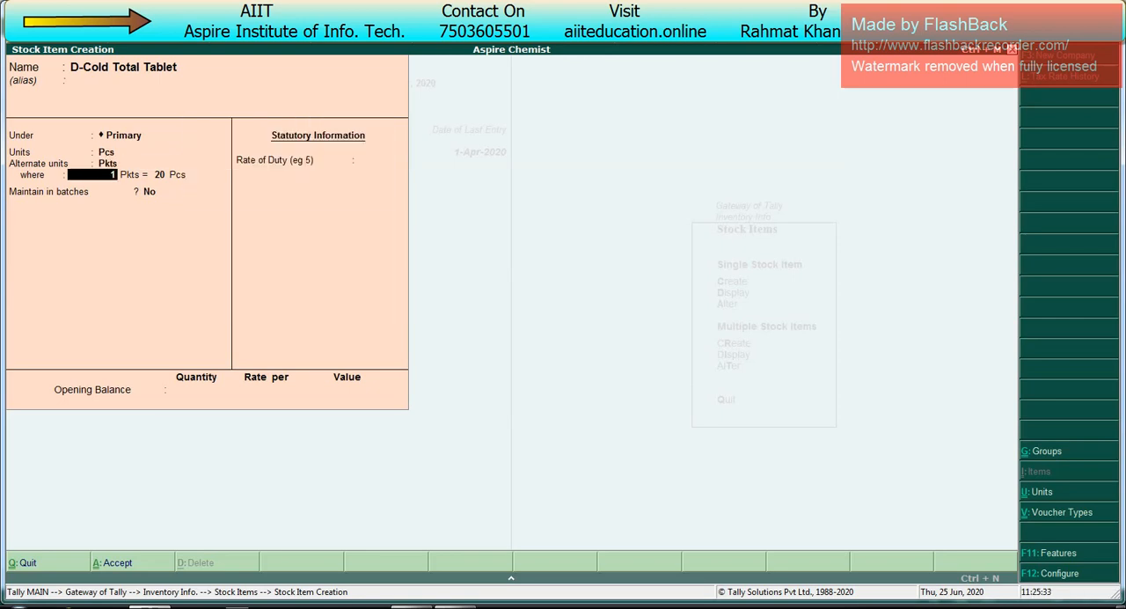
# Step: Enable batches, manufacturing date tracking and expiry dates for the D-Cold Total Tablet, and save it without an opening balance
pyautogui.press('Return')
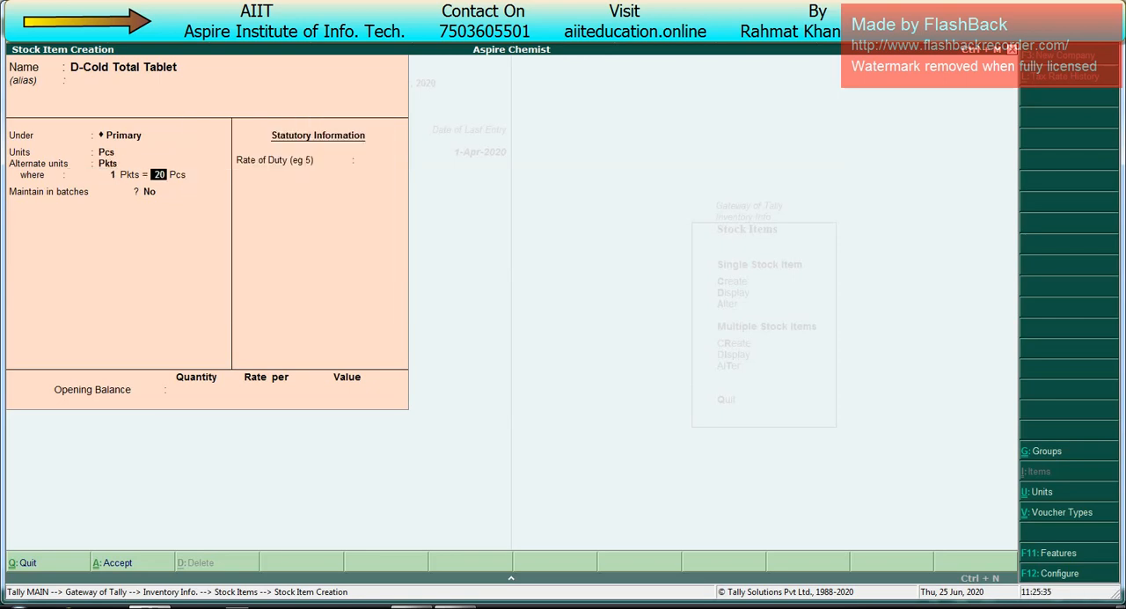
pyautogui.press('Return')
pyautogui.write('y')
pyautogui.press('Return')
pyautogui.write('y')
pyautogui.press('Return')
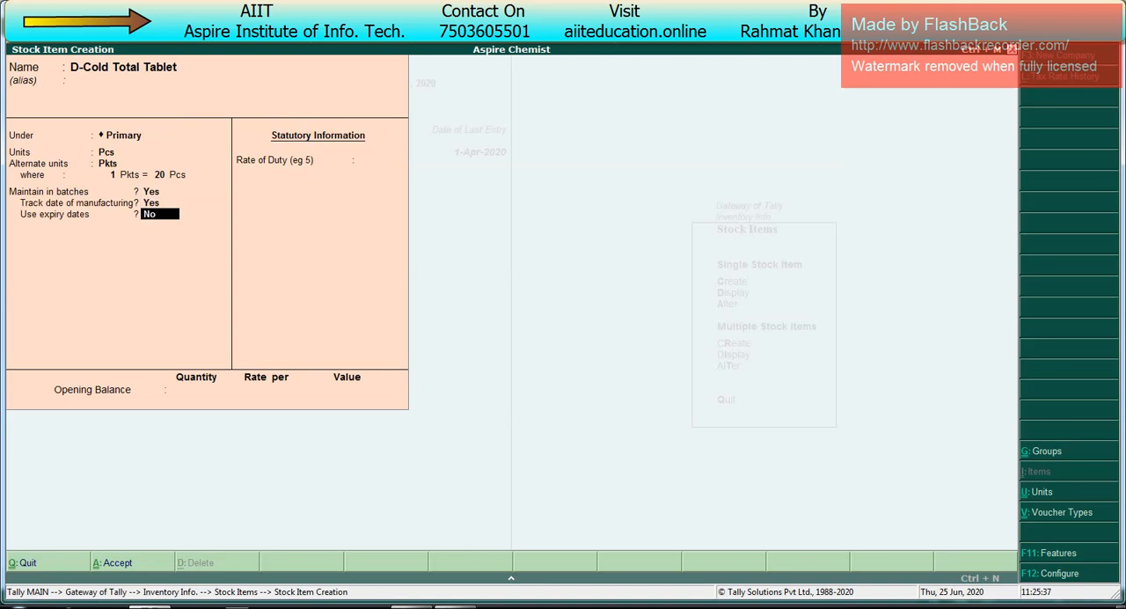
pyautogui.write('y')
pyautogui.press('Return')
pyautogui.press('Return')
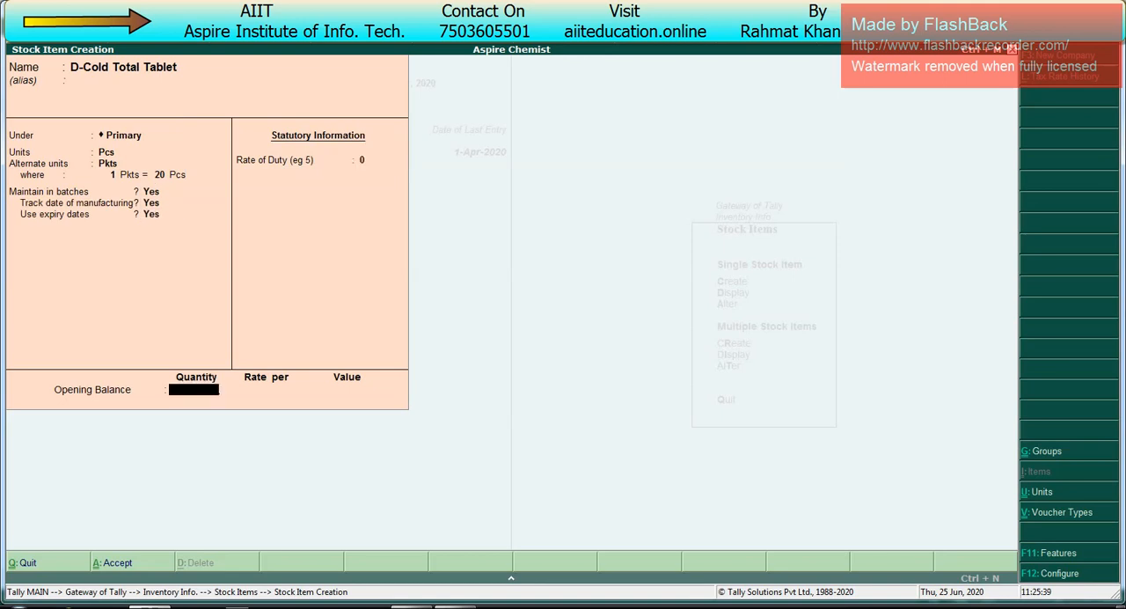
pyautogui.press('Return')
pyautogui.press('Return')
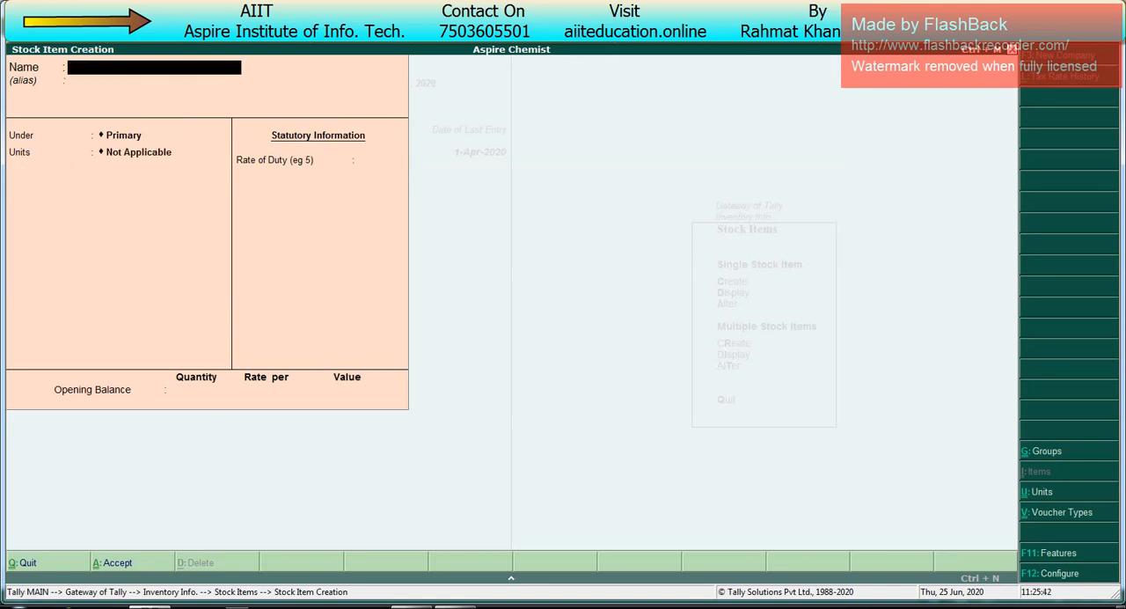
# Step: Name the next stock item Saradon Tablet, leave its alias blank and place it under Primary
pyautogui.write('Saradon Tablet')
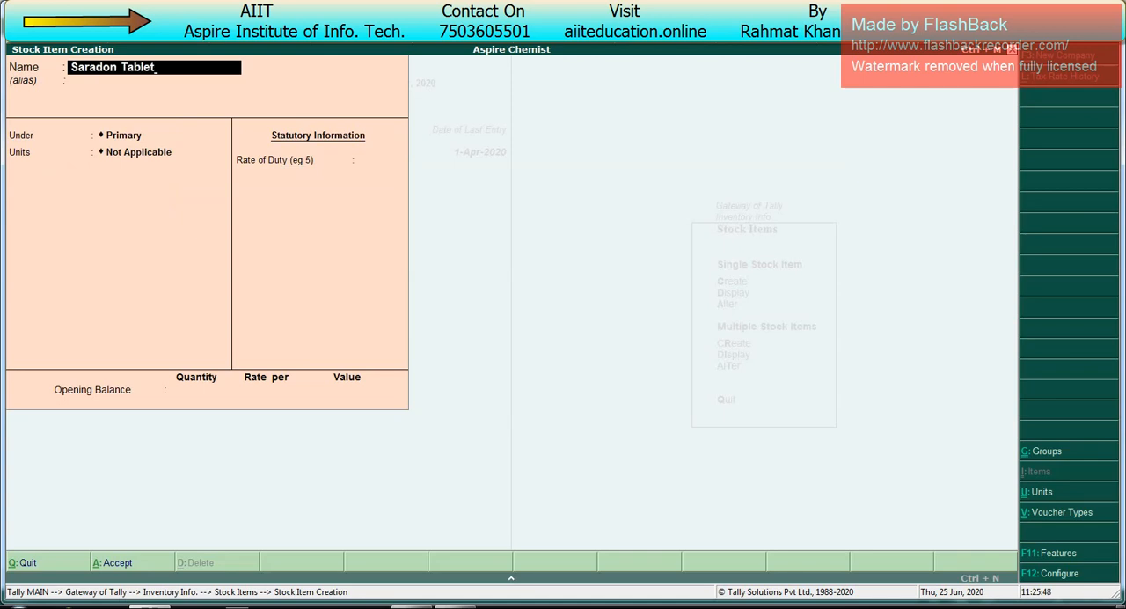
pyautogui.press('Return')
pyautogui.press('Return')
pyautogui.press('Return')
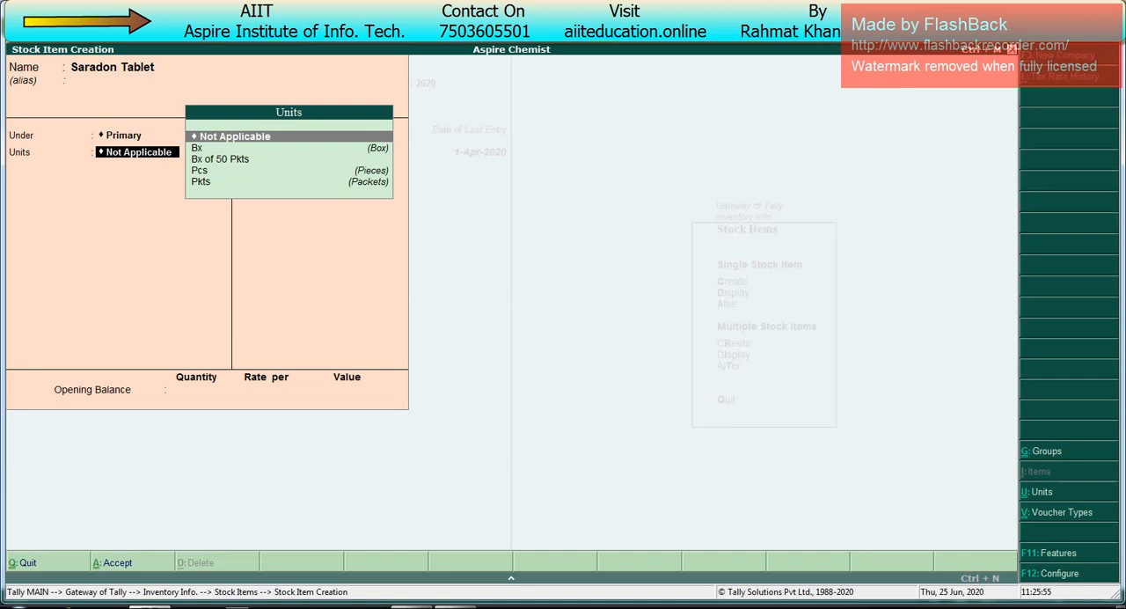
# Step: Check the unit notes in the Excel Class 4 sheet, then return to Tally and set the Saradon Tablet's unit to Pcs
pyautogui.hotkey('alt', 'Tab')
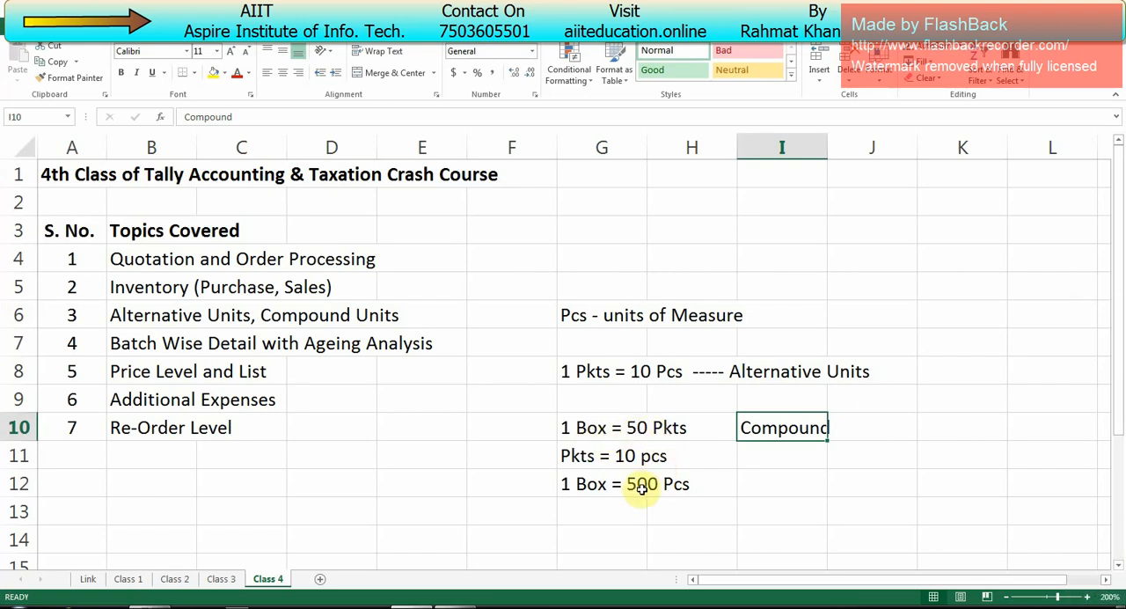
pyautogui.hotkey('alt', 'Tab')
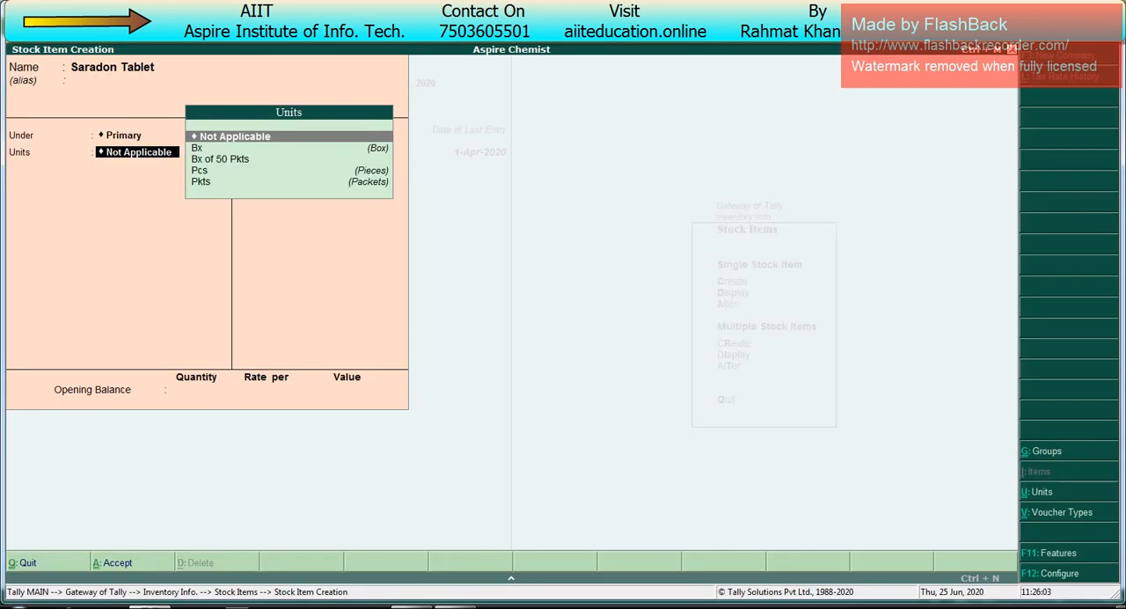
pyautogui.press('Down')
pyautogui.press('Down')
pyautogui.press('Down')
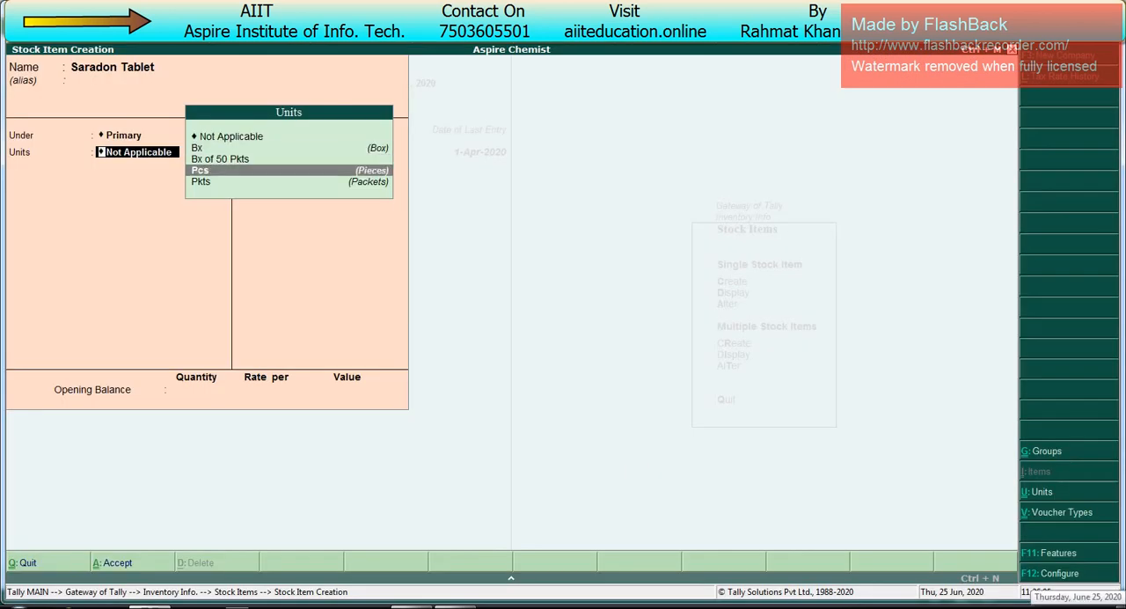
pyautogui.press('Return')
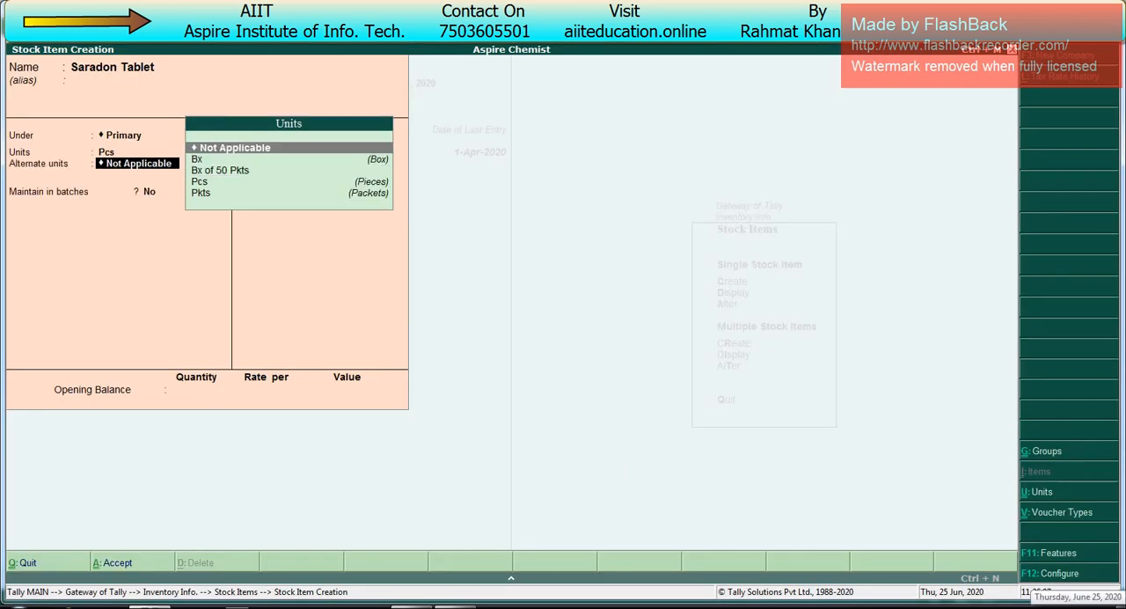
# Step: Set the Saradon Tablet's alternate unit to Bx of 50 Pkts, with 1 Pkts = 10 Pcs
pyautogui.press('Down')
pyautogui.press('Down')
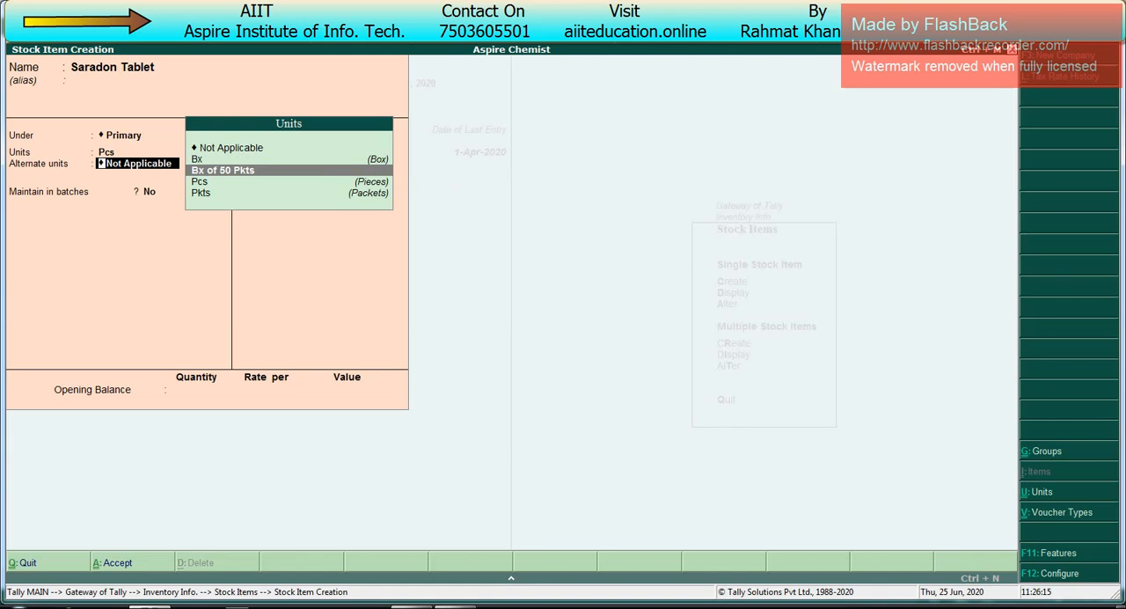
pyautogui.press('Return')
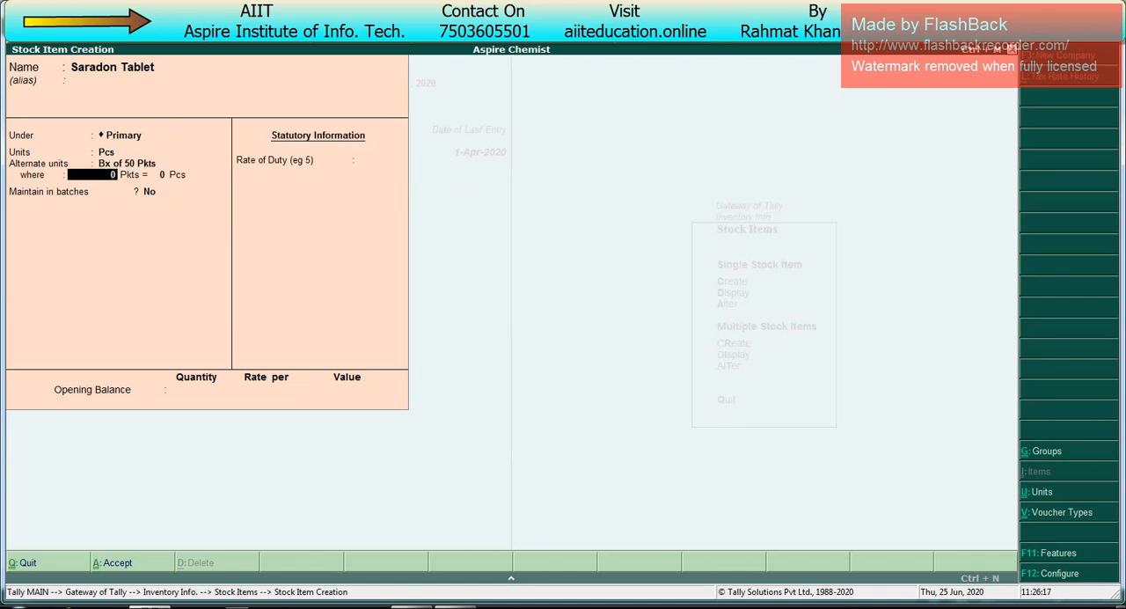
pyautogui.write('1')
pyautogui.press('Return')
pyautogui.write('10')
pyautogui.press('Return')
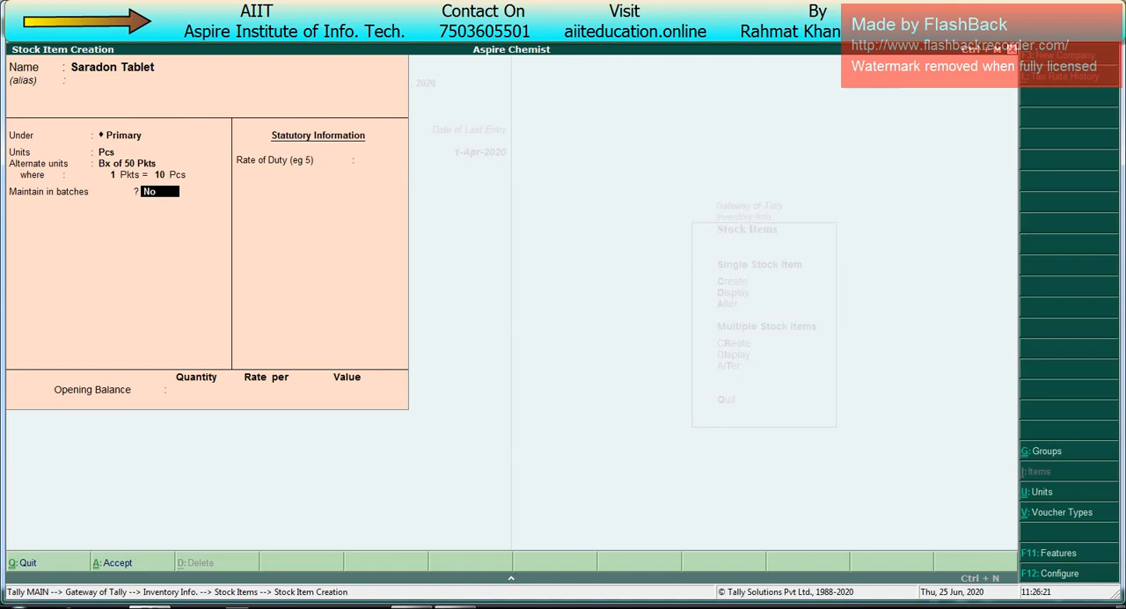
# Step: Set batch maintenance, manufacturing date tracking and expiry dates to Yes for the Saradon Tablet, and save it without an opening balance
pyautogui.write('y')
pyautogui.press('Return')
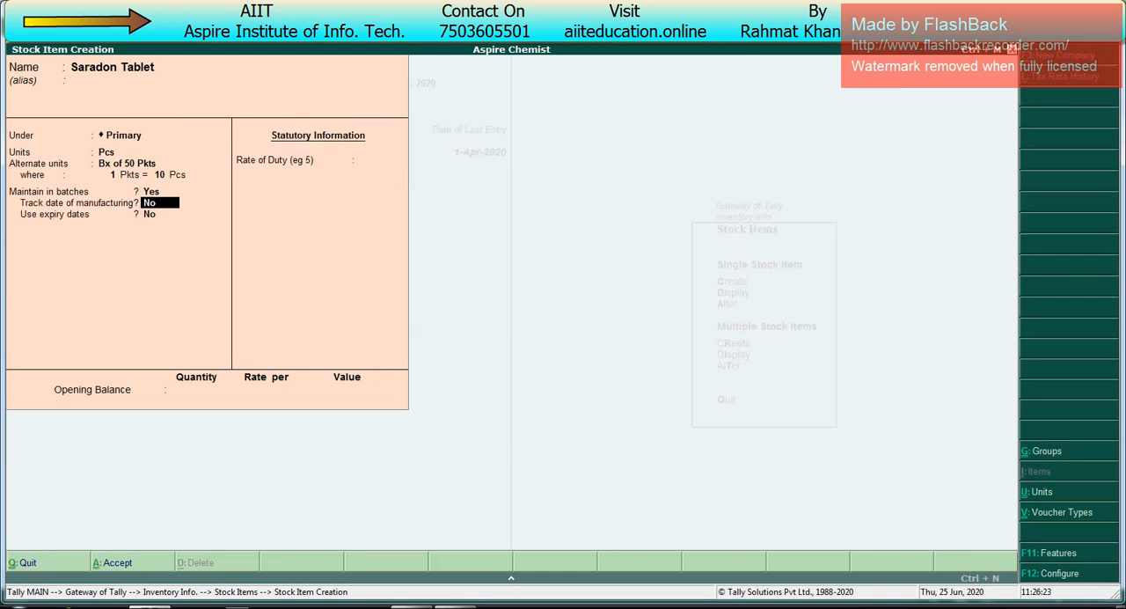
pyautogui.write('y')
pyautogui.press('Return')
pyautogui.write('y')
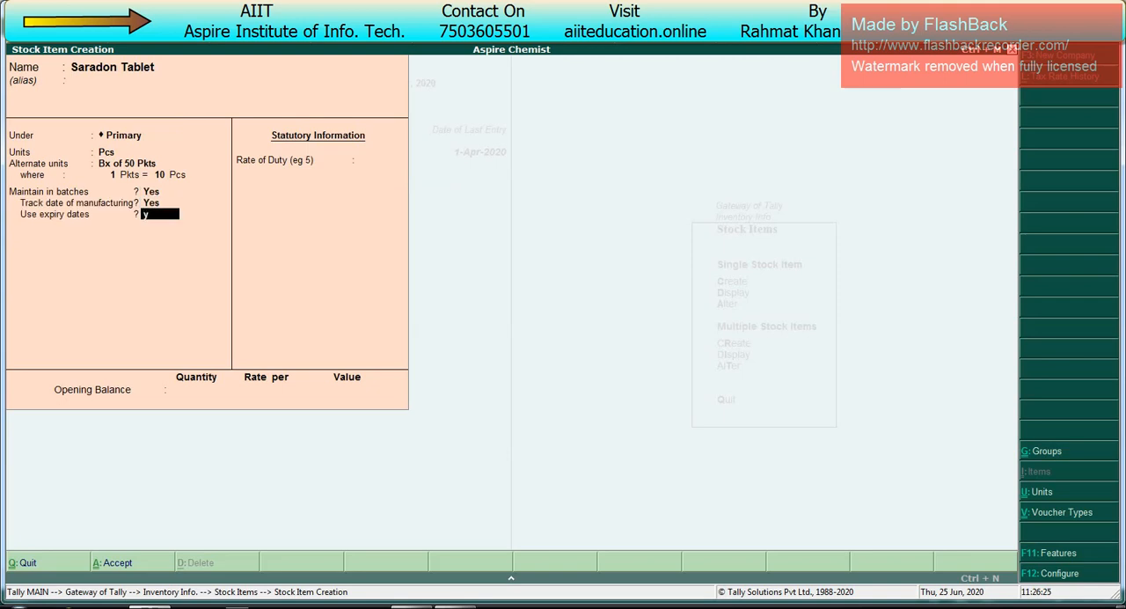
pyautogui.press('Return')
pyautogui.press('Return')
pyautogui.press('Return')
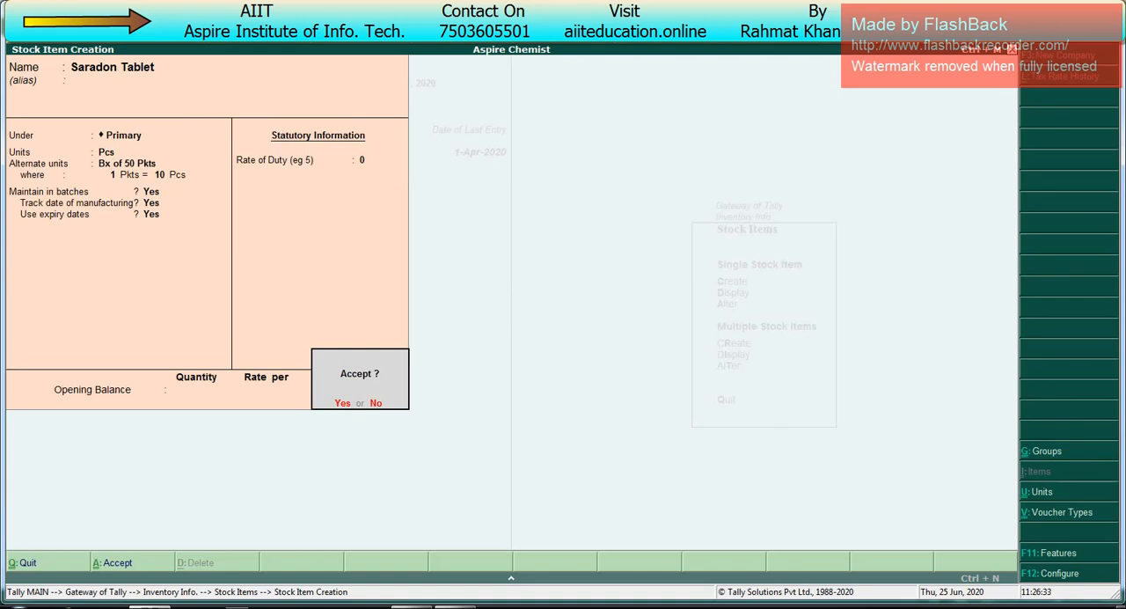
pyautogui.press('Return')
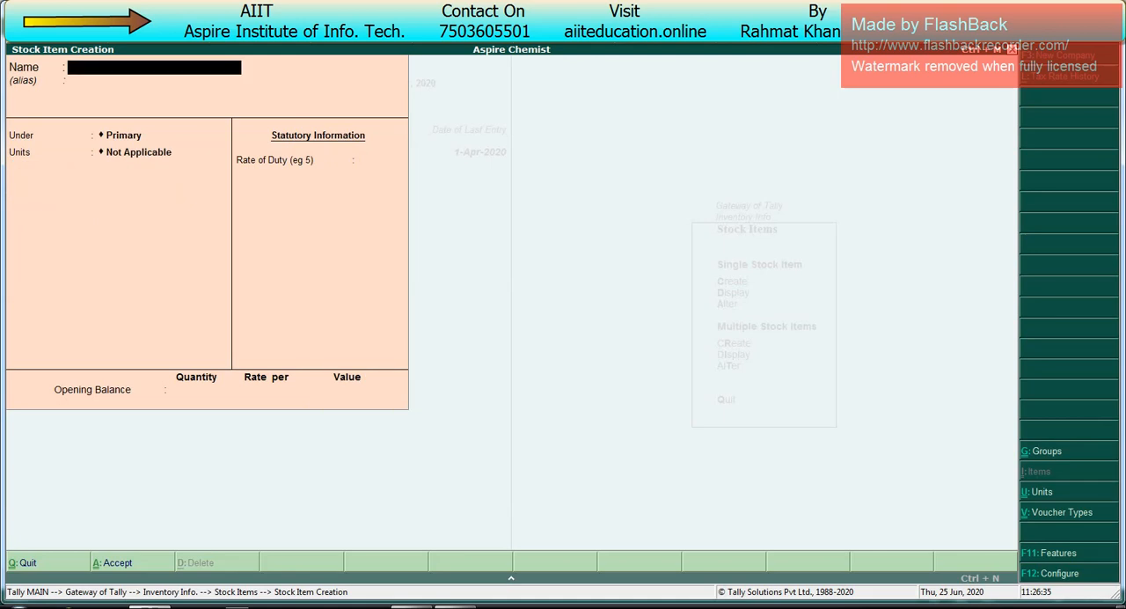
# Step: Leave stock item creation and open the reorder levels by stock group for All Items
pyautogui.press('Escape')
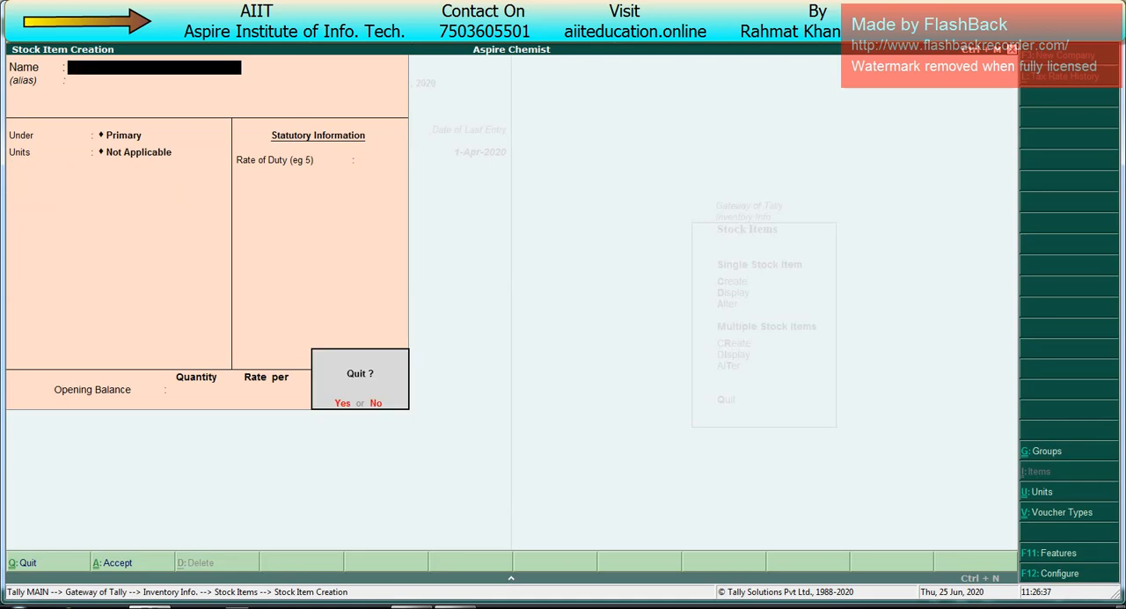
pyautogui.press('Return')
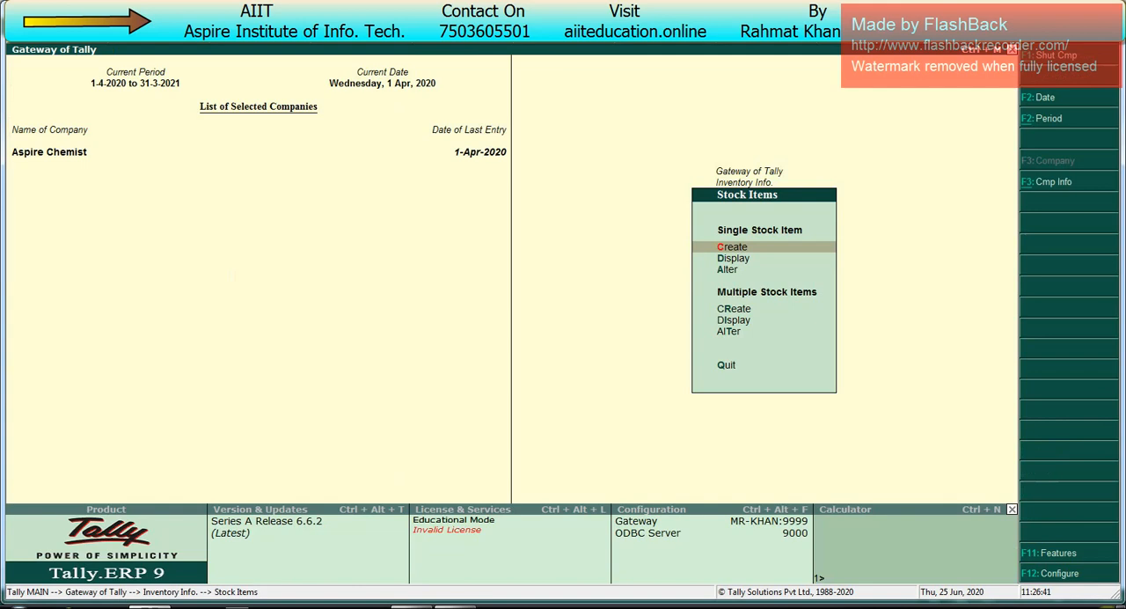
pyautogui.press('Escape')
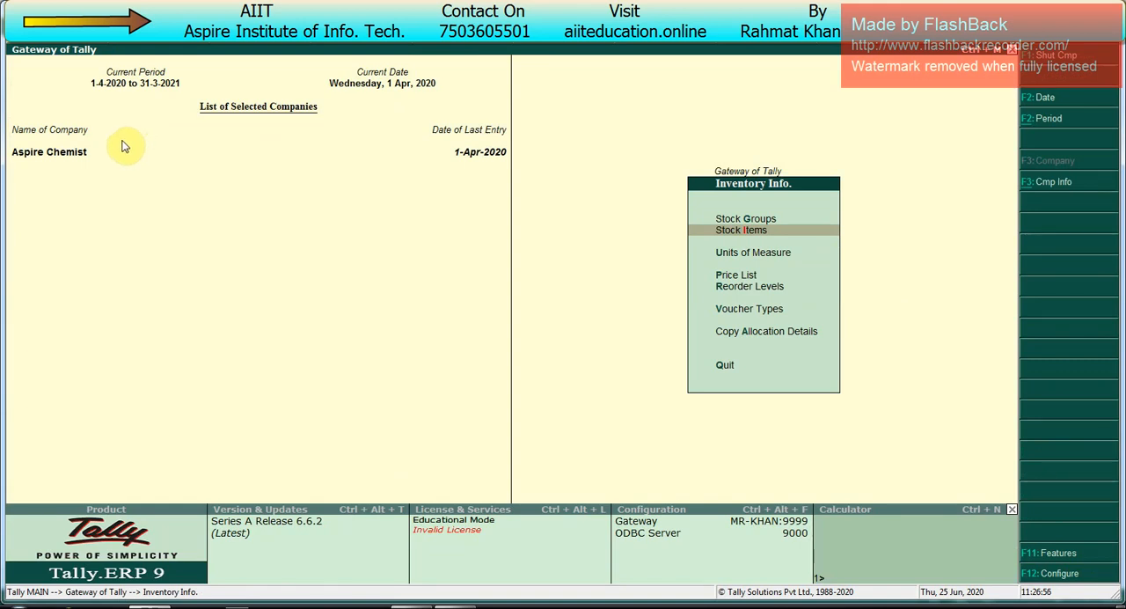
pyautogui.press('Down')
pyautogui.press('Down')
pyautogui.press('Down')
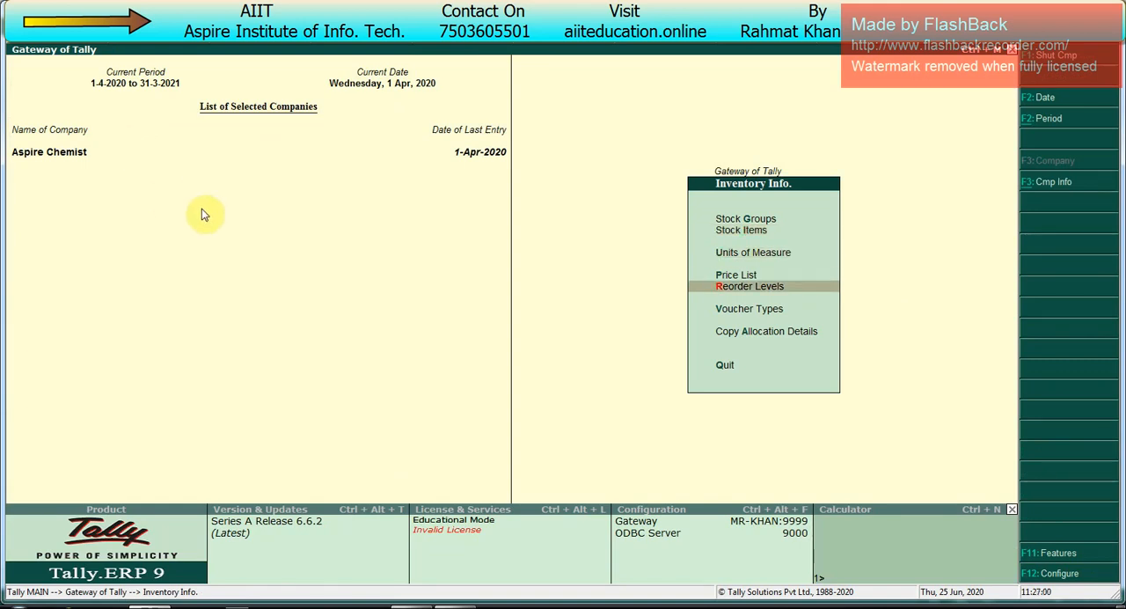
pyautogui.press('Return')
pyautogui.press('Down')
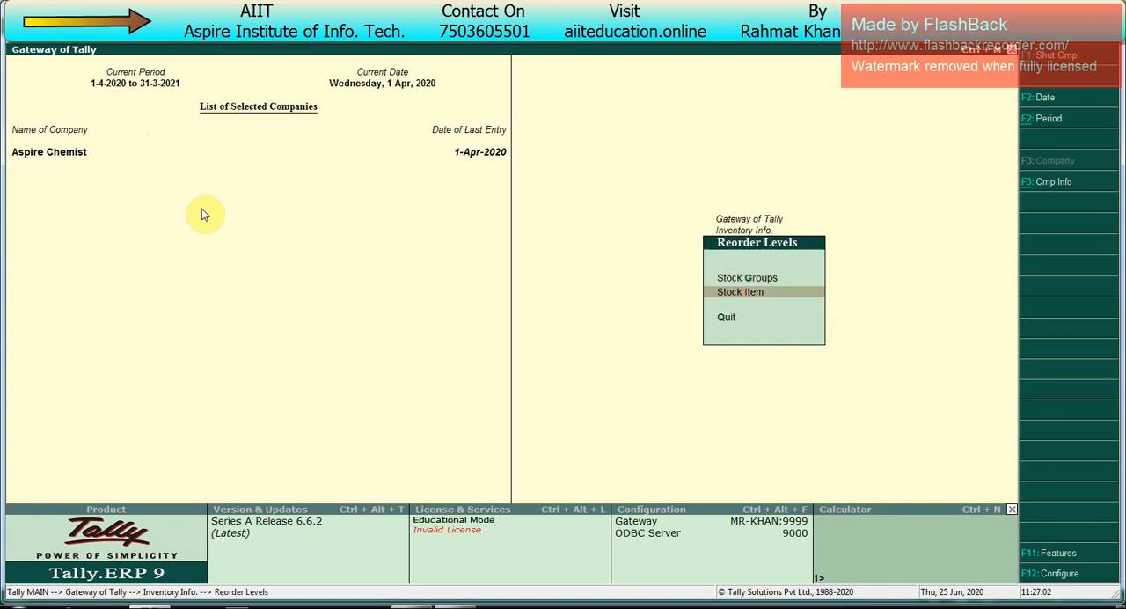
pyautogui.press('Up')
pyautogui.press('Return')
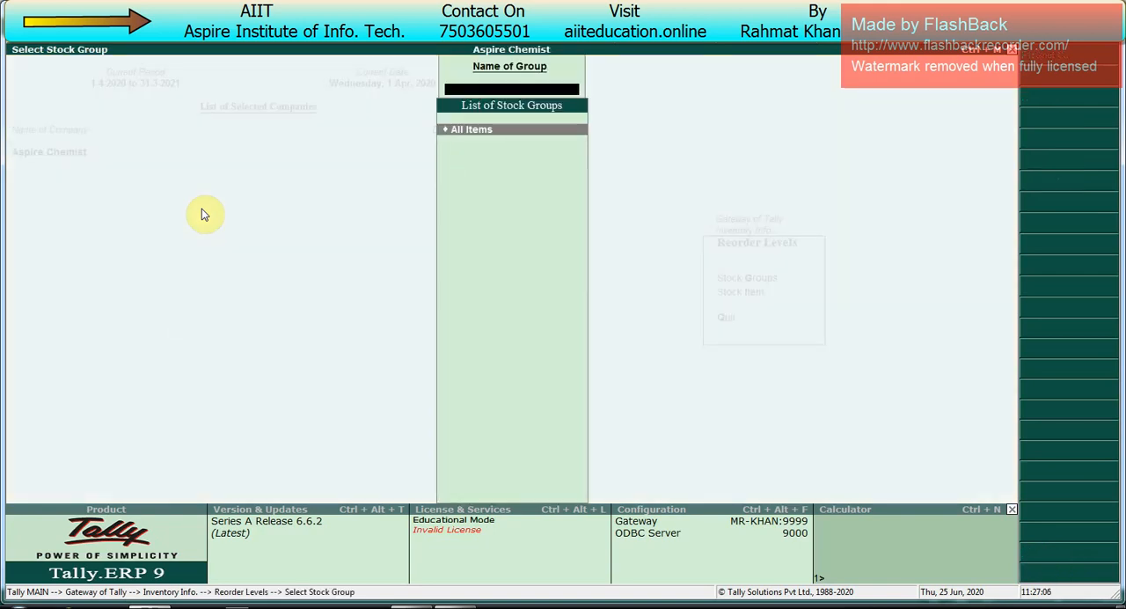
pyautogui.press('Return')
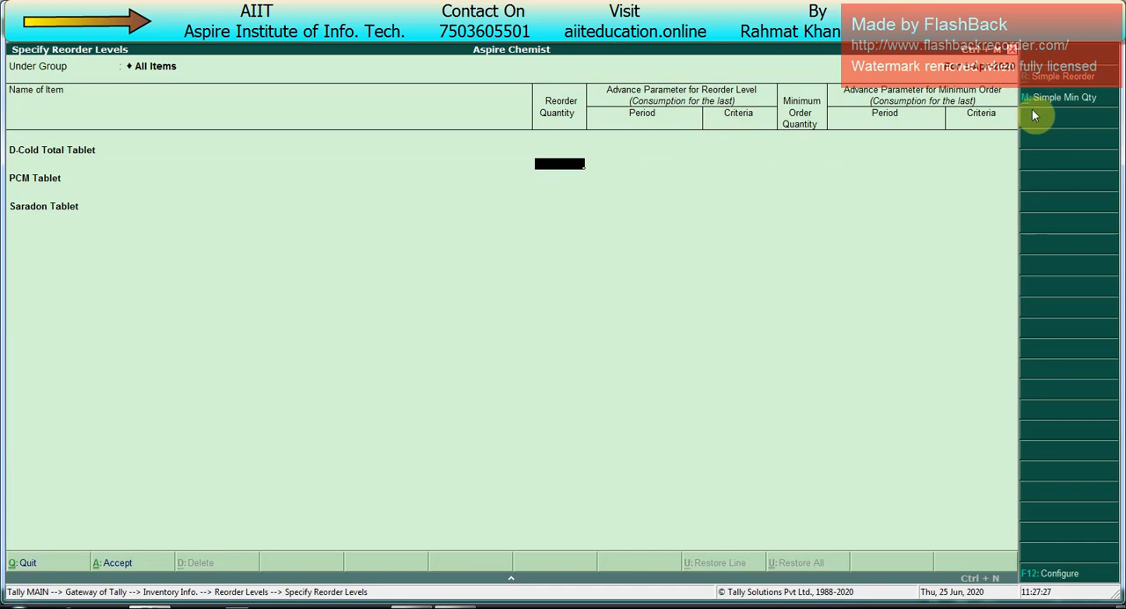
# Step: Use simple reorder and minimum order quantities, and set the D-Cold Total Tablet's reorder quantity to 1000 Pcs
pyautogui.hotkey('alt', 'r')
pyautogui.hotkey('alt', 'm')
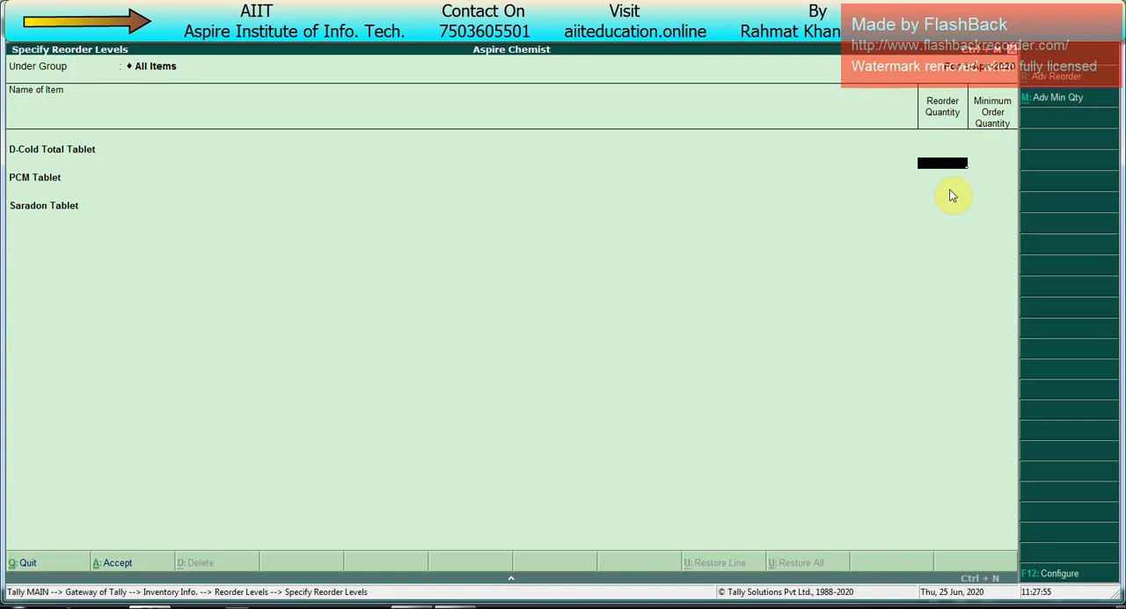
pyautogui.write('1000')
pyautogui.press('Return')
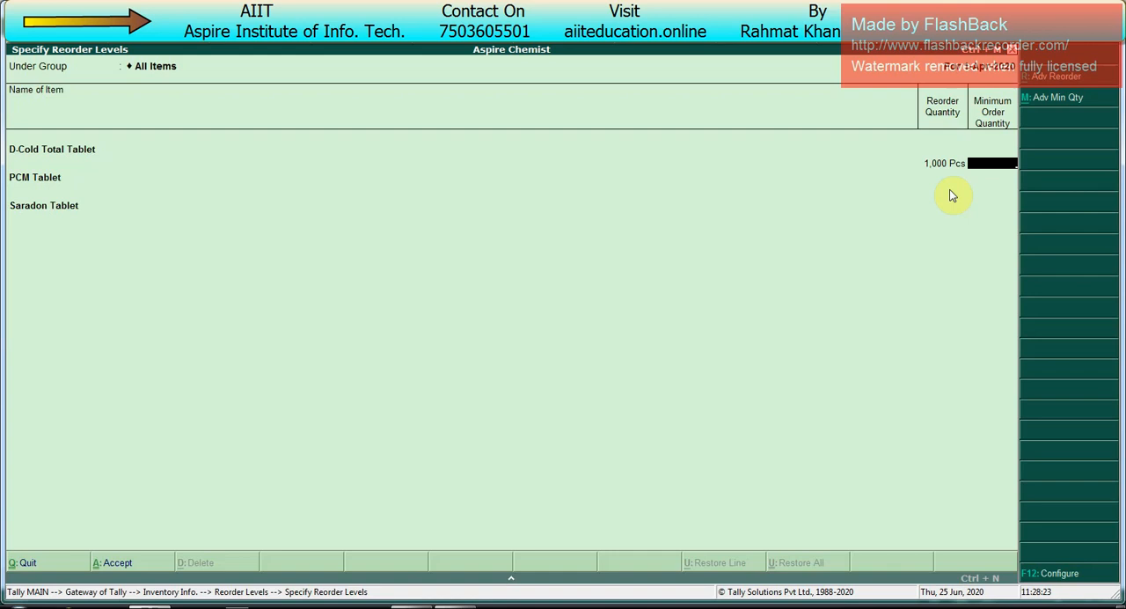
# Step: Set the D-Cold Total Tablet's minimum order quantity to 100 Pcs, and the PCM Tablet's reorder and minimum order quantities to 2000 and 200 Pcs
pyautogui.write('00')
pyautogui.press('Return')
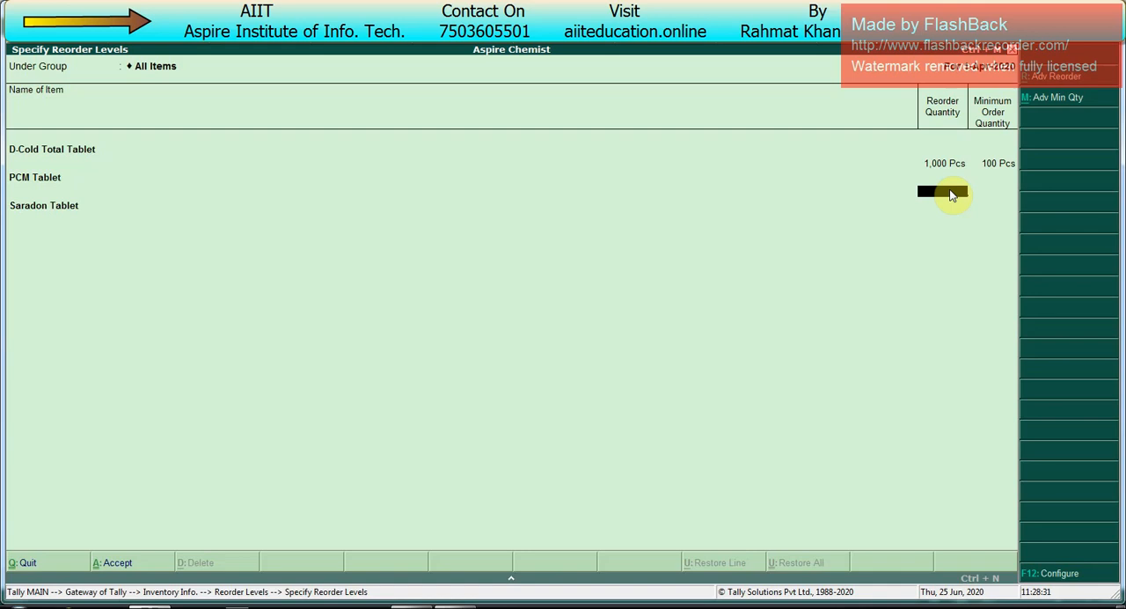
pyautogui.write('2000')
pyautogui.press('Return')
pyautogui.write('200')
pyautogui.press('Return')
# Step: Set the Saradon Tablet's reorder quantity to 5000 Pcs and minimum order quantity to 500 Pcs, save the levels and leave reorder level entry
pyautogui.write('5000')
pyautogui.press('Return')
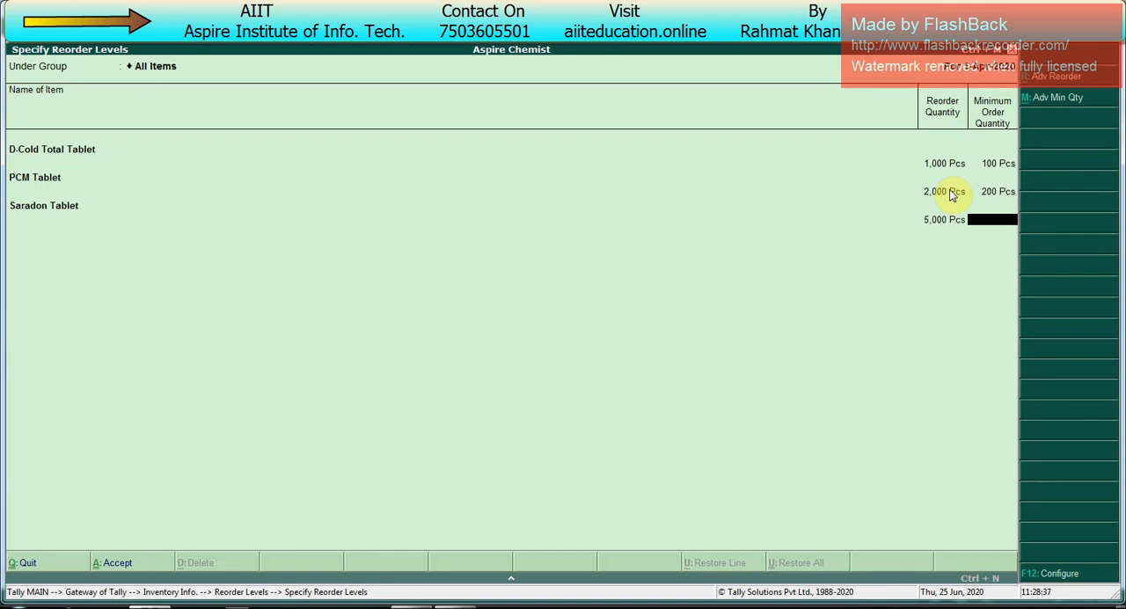
pyautogui.write('500')
pyautogui.press('Return')
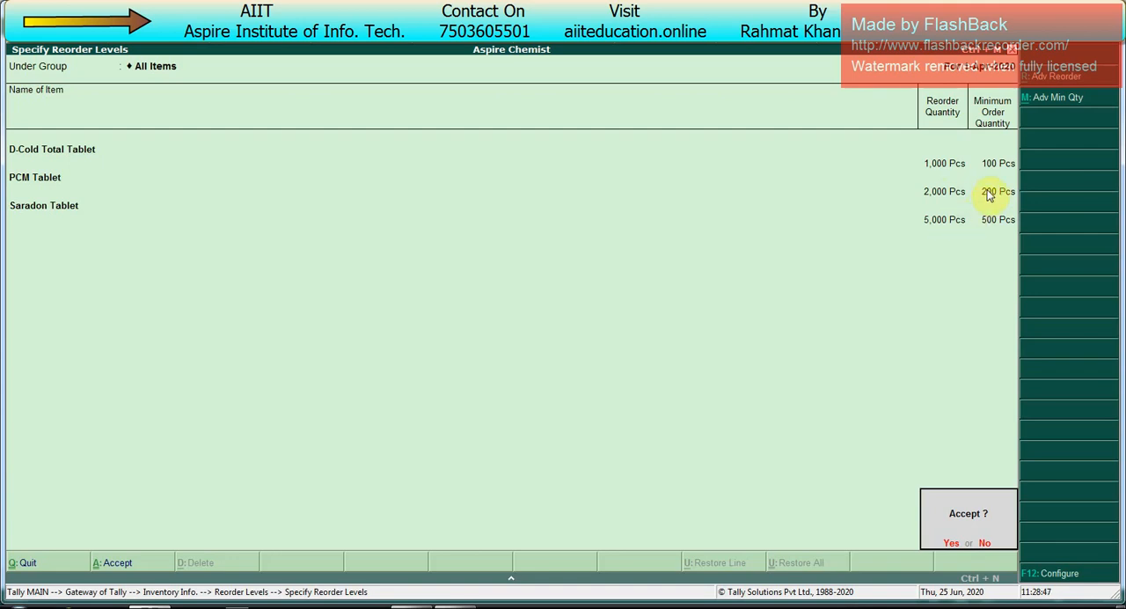
pyautogui.press('Return')
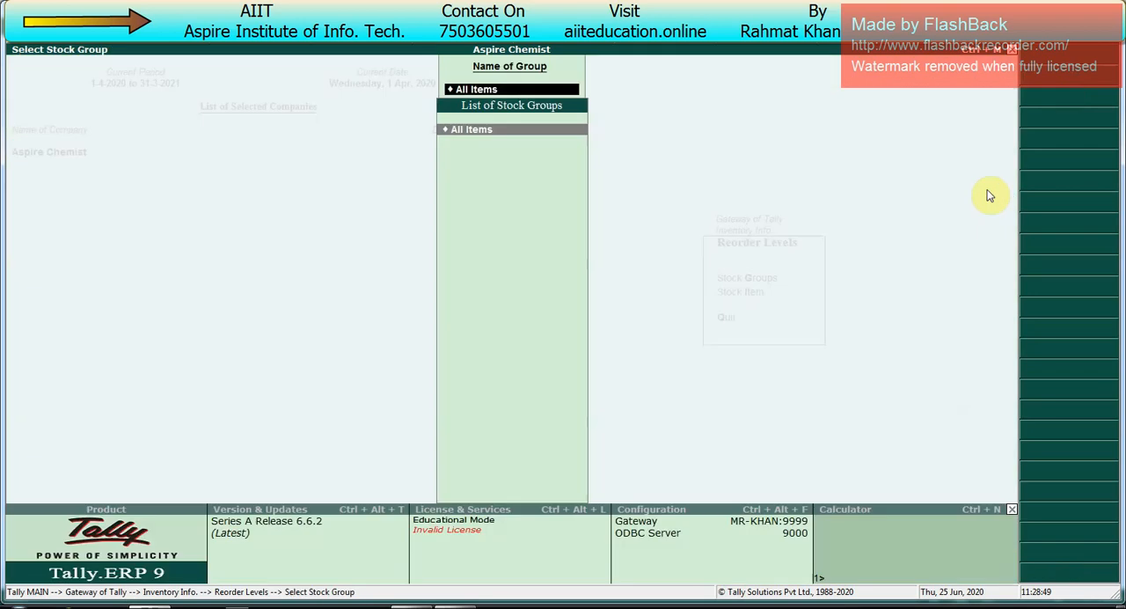
pyautogui.press('BackSpace')
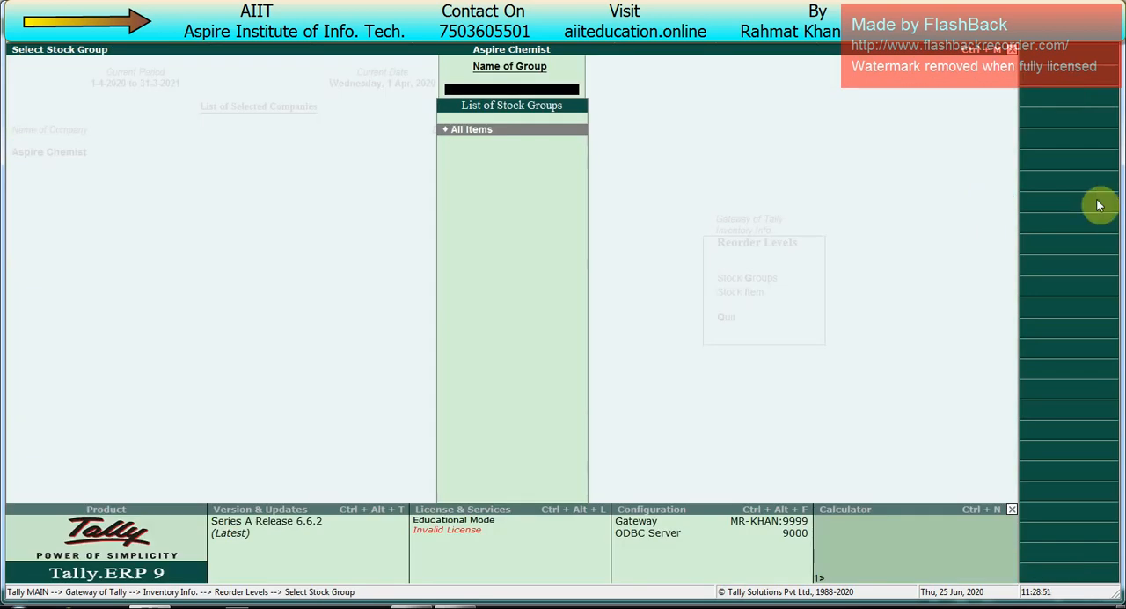
pyautogui.press('Escape')
pyautogui.press('Escape')
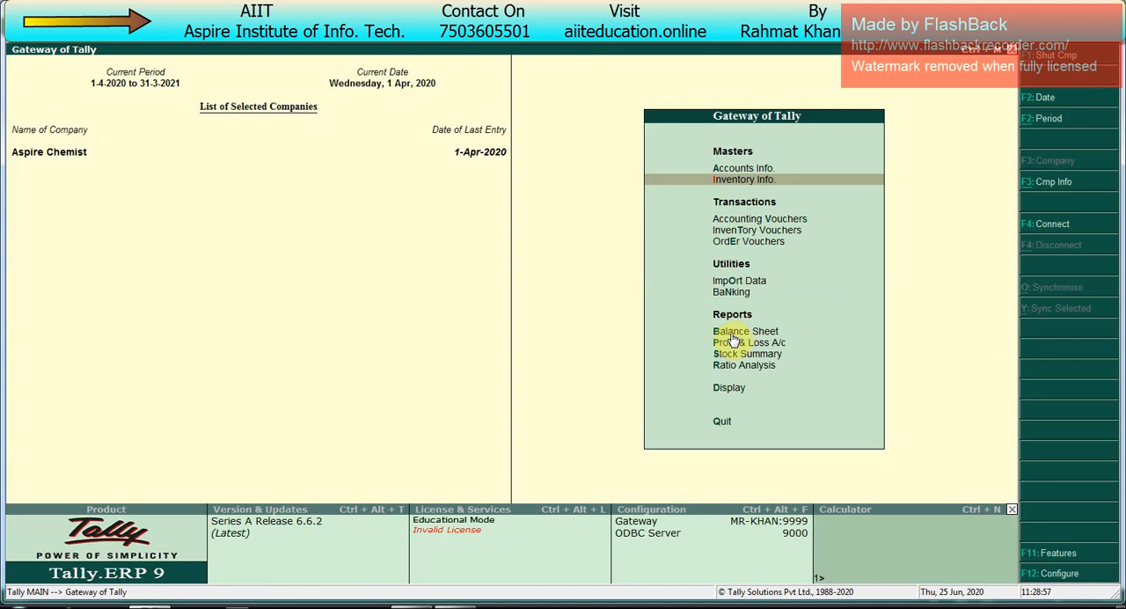
# Step: Review receipt voucher no. 1 in the Day Book and return to the Gateway of Tally without altering it
pyautogui.press('Up')
pyautogui.press('Up')
pyautogui.press('Up')
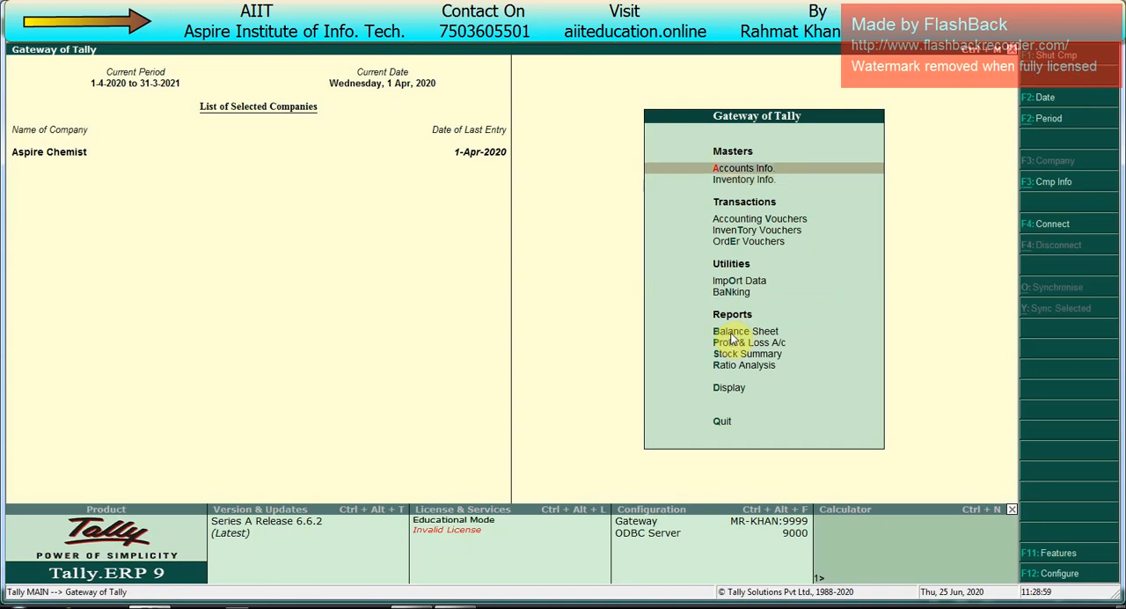
pyautogui.press('Return')
pyautogui.press('Return')
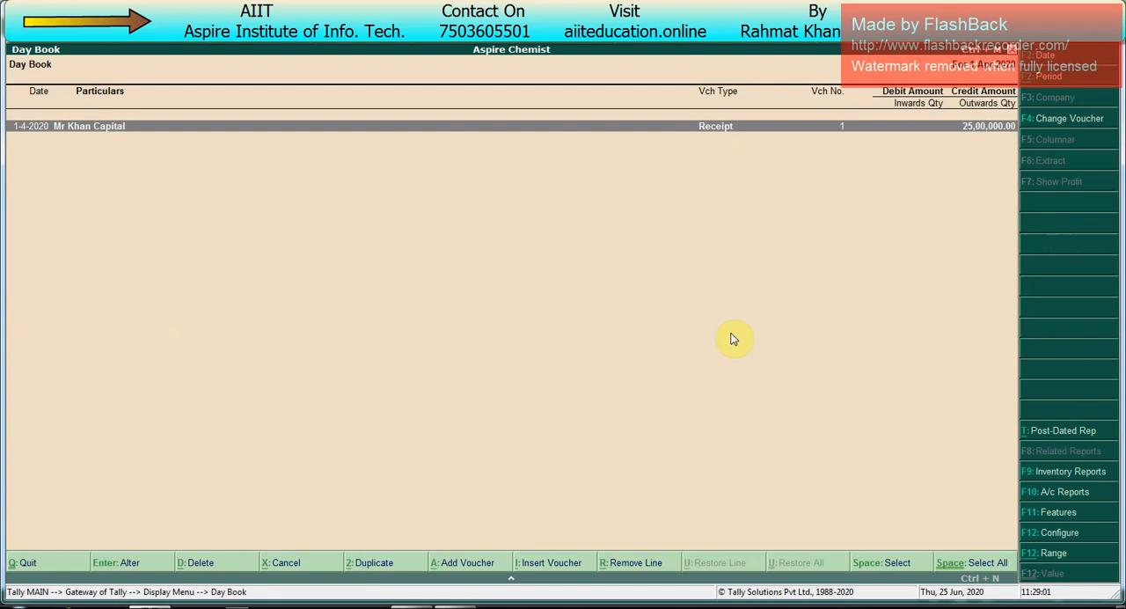
pyautogui.press('F2')
pyautogui.press('Escape')
pyautogui.press('Return')
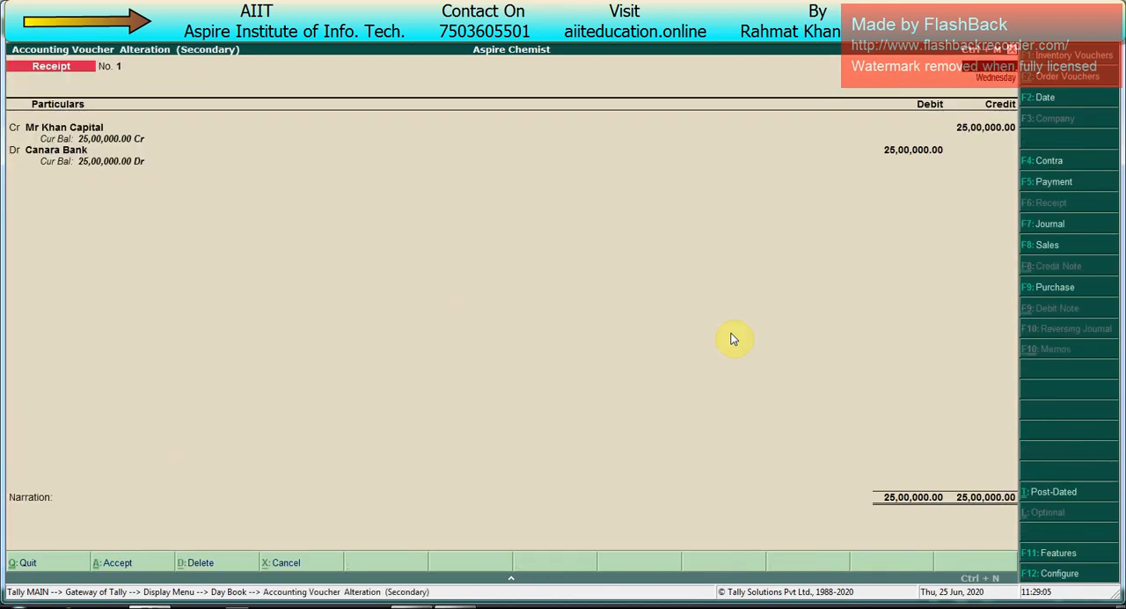
pyautogui.press('Escape')
pyautogui.press('Escape')
pyautogui.press('Escape')
# Step: Examine the capital account and bank accounts in the Balance Sheet, and return to the Gateway of Tally
pyautogui.press('Up')
pyautogui.press('Up')
pyautogui.press('Up')
pyautogui.press('Up')
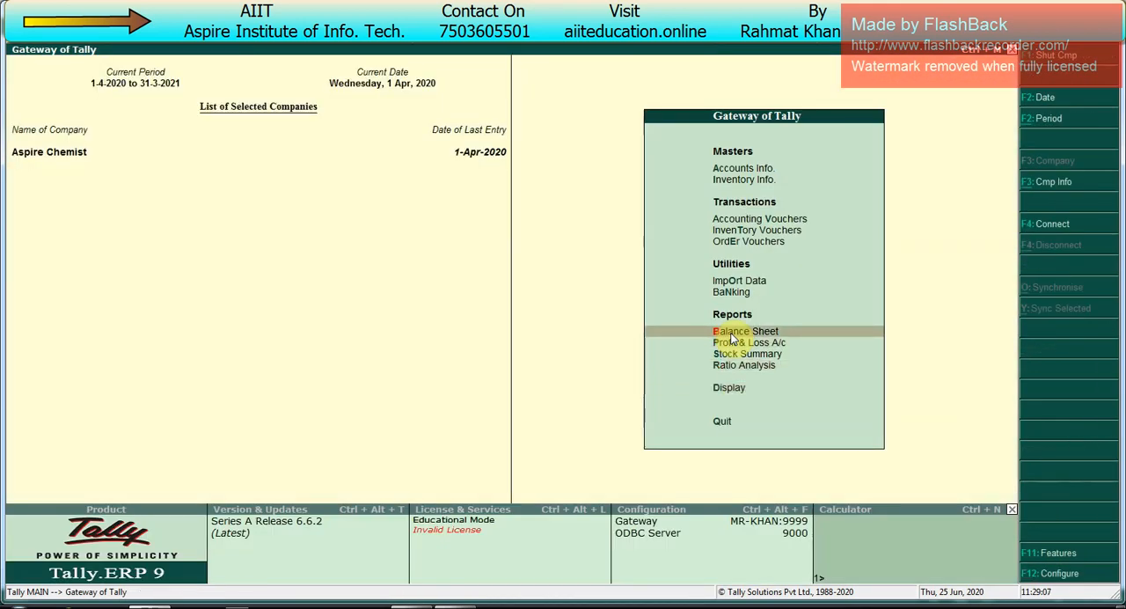
pyautogui.press('Return')
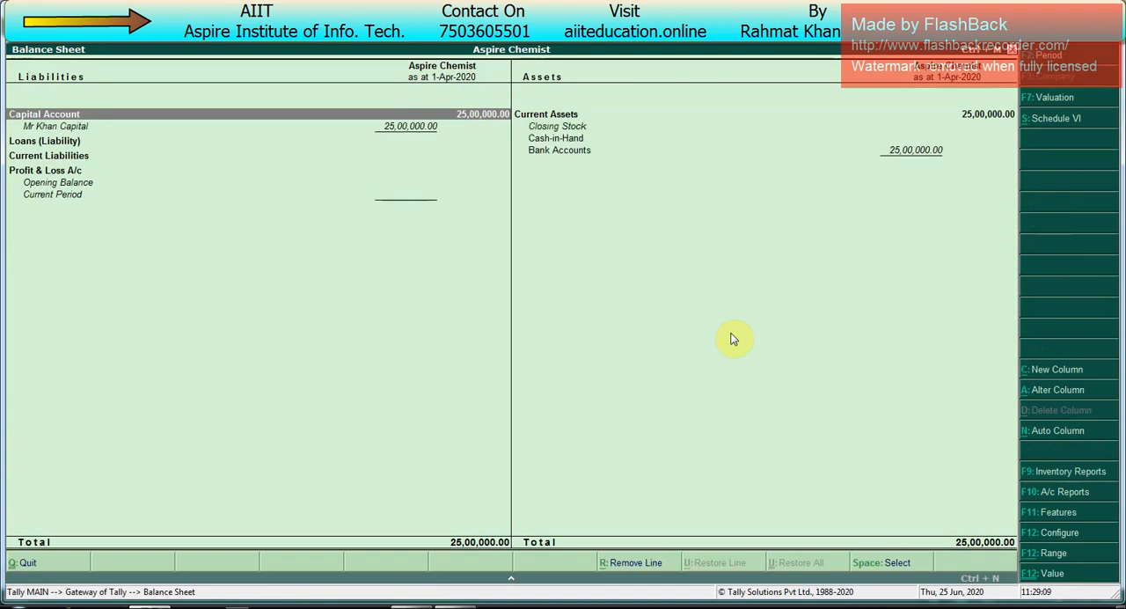
pyautogui.press('Right')
pyautogui.press('Down')
pyautogui.press('Down')
pyautogui.press('Down')
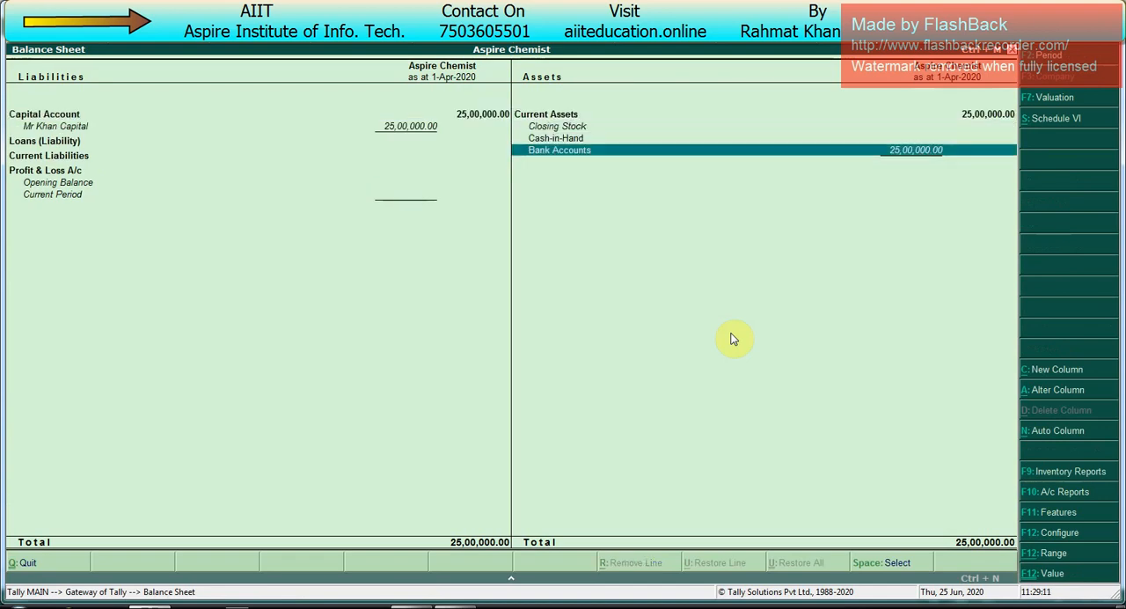
pyautogui.press('Left')
pyautogui.press('Up')
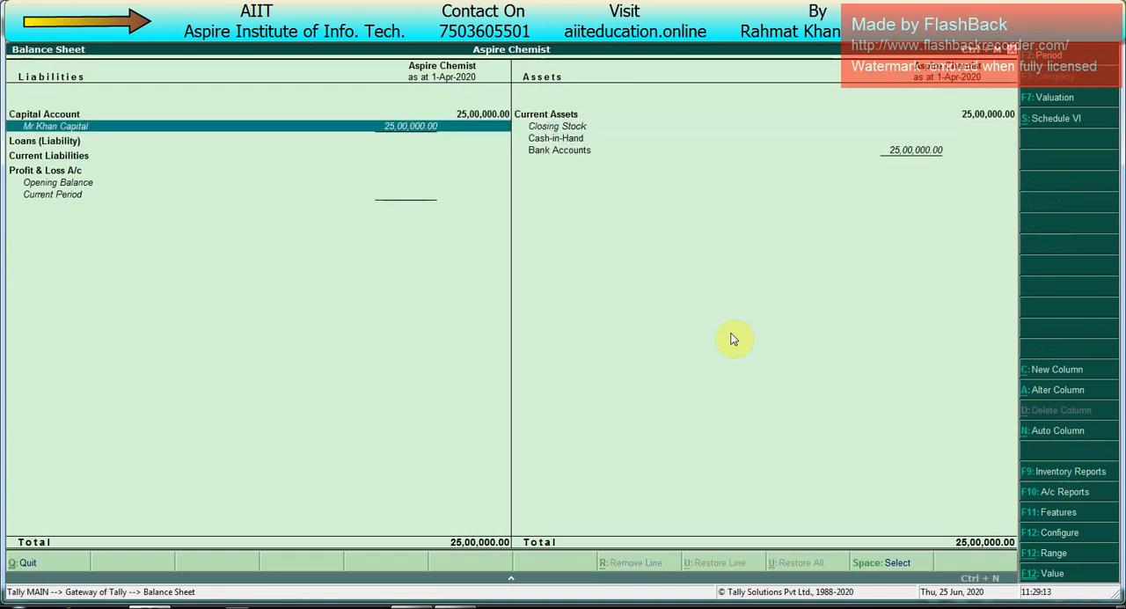
pyautogui.press('Escape')
pyautogui.press('Escape')
pyautogui.press('Escape')
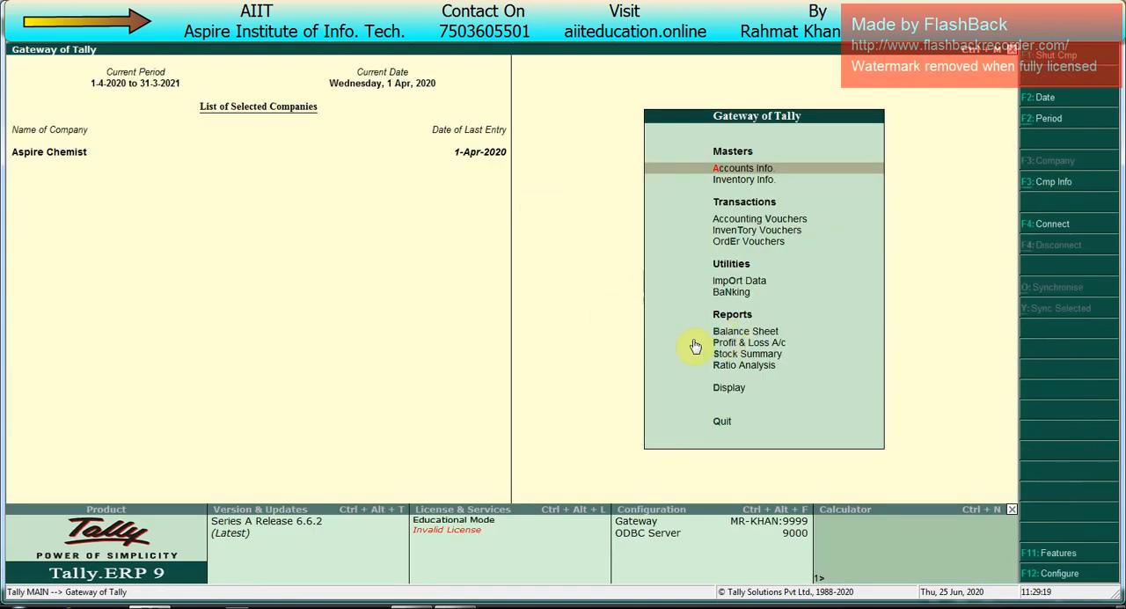
# Step: View the Stock Summary of the tablet items and close the report
pyautogui.click(744, 359)
pyautogui.click(742, 359)
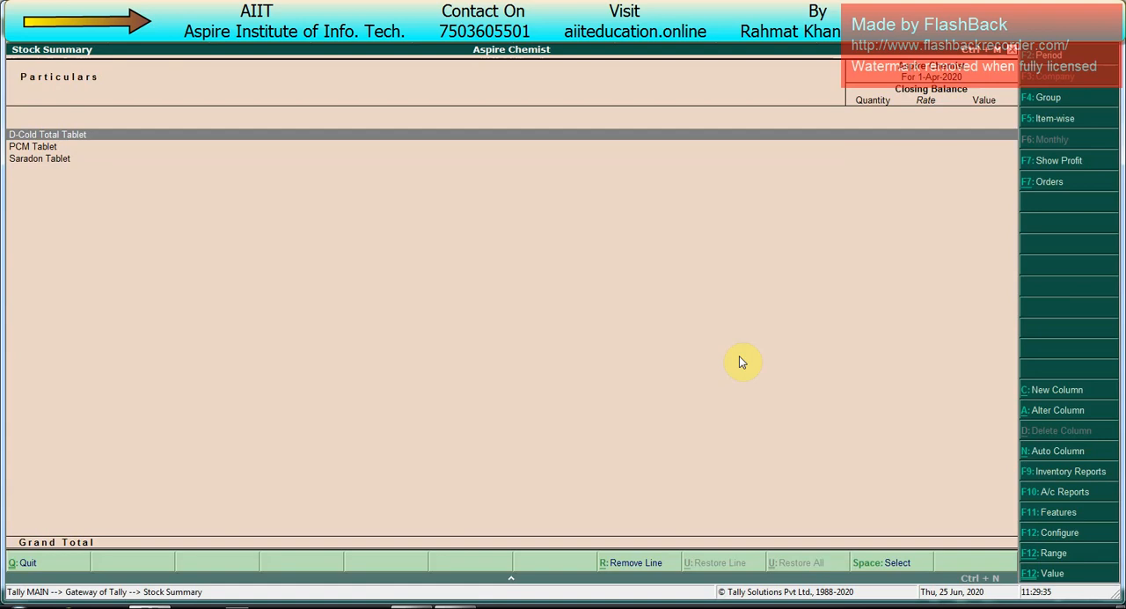
pyautogui.press('Escape')
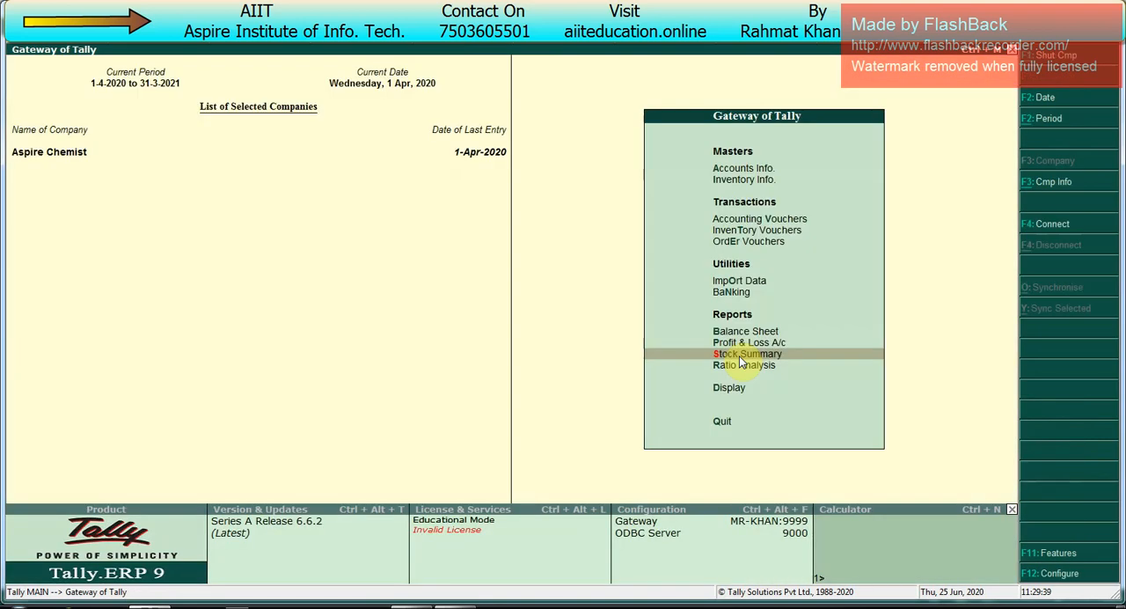
# Step: Examine the inventory Reorder Status for the Primary stock group, including shortfalls and orders to be placed, and return to the Gateway of Tally
pyautogui.press('Down')
pyautogui.press('Down')
pyautogui.press('Return')
pyautogui.press('Down')
pyautogui.press('Down')
pyautogui.press('Down')
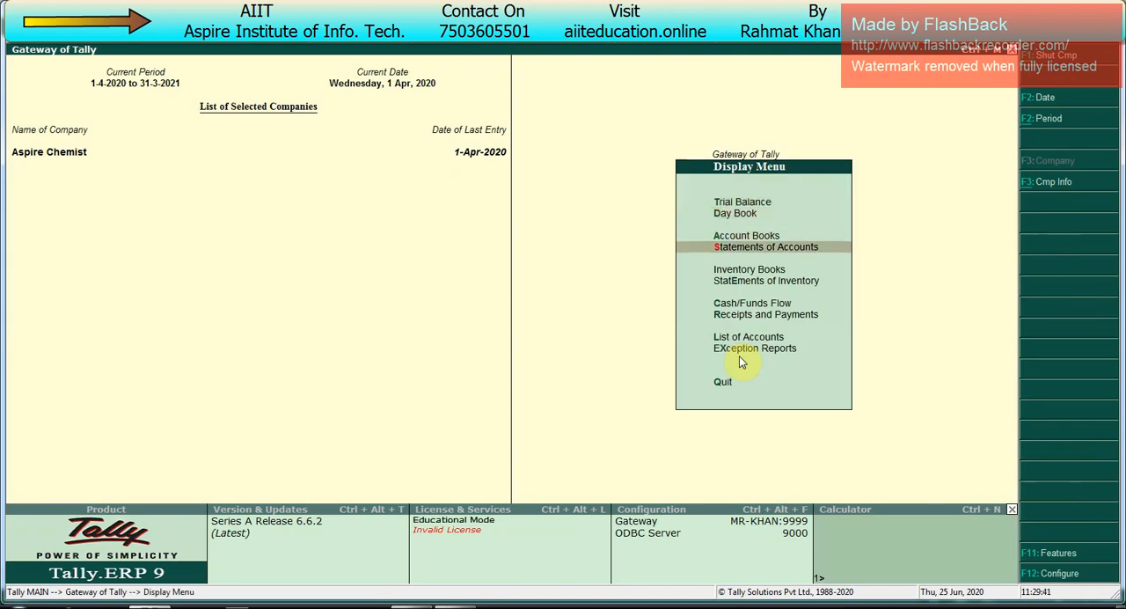
pyautogui.press('Down')
pyautogui.press('Down')
pyautogui.press('Return')
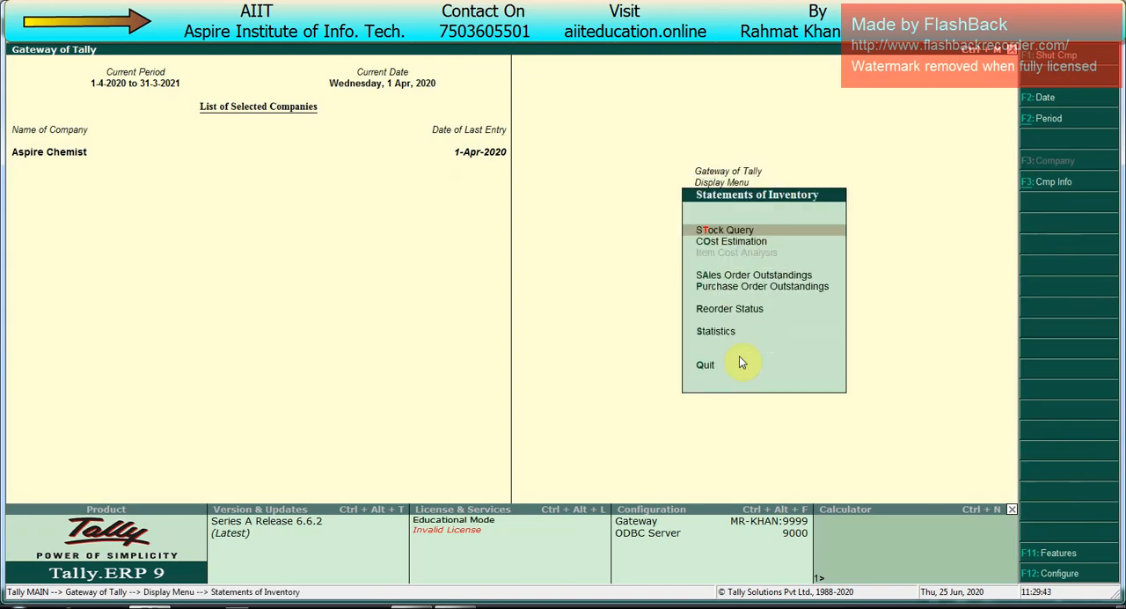
pyautogui.press('Up')
pyautogui.press('Up')
pyautogui.press('Up')
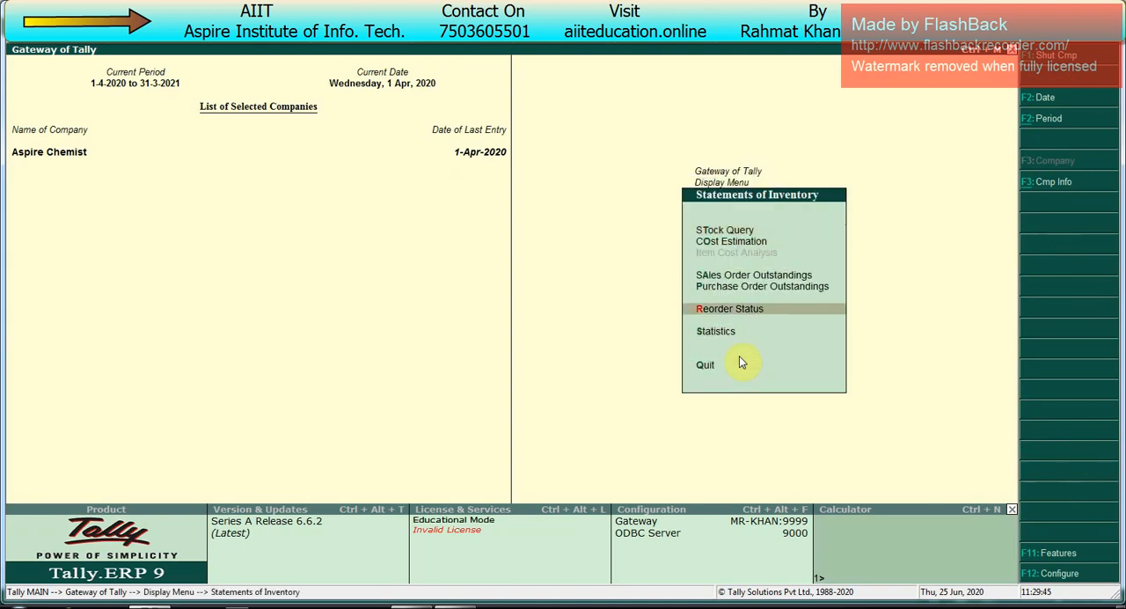
pyautogui.press('Return')
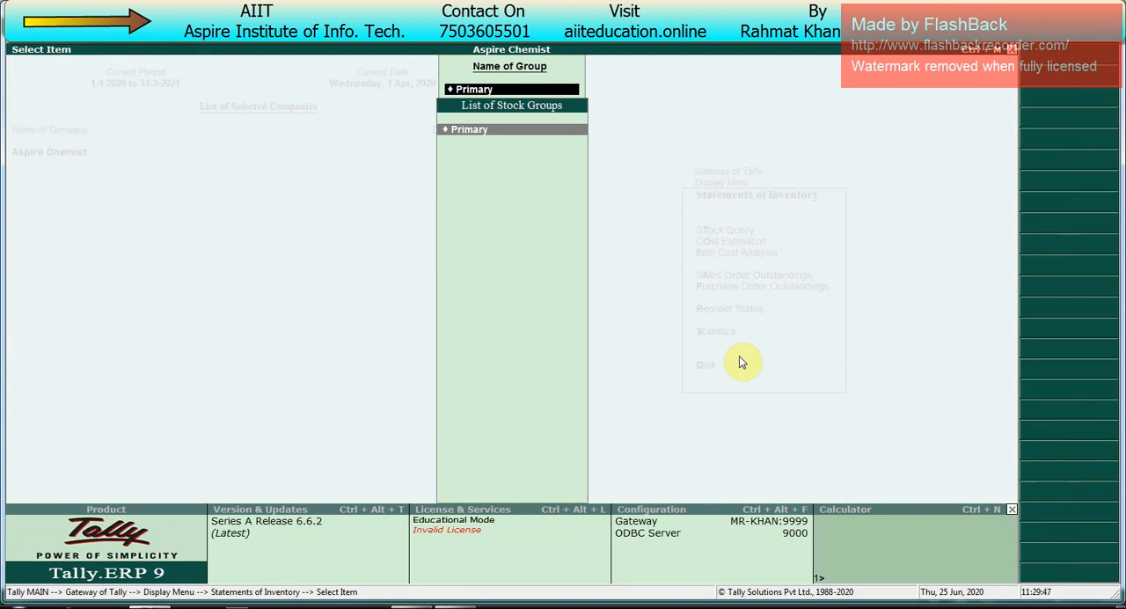
pyautogui.press('Return')
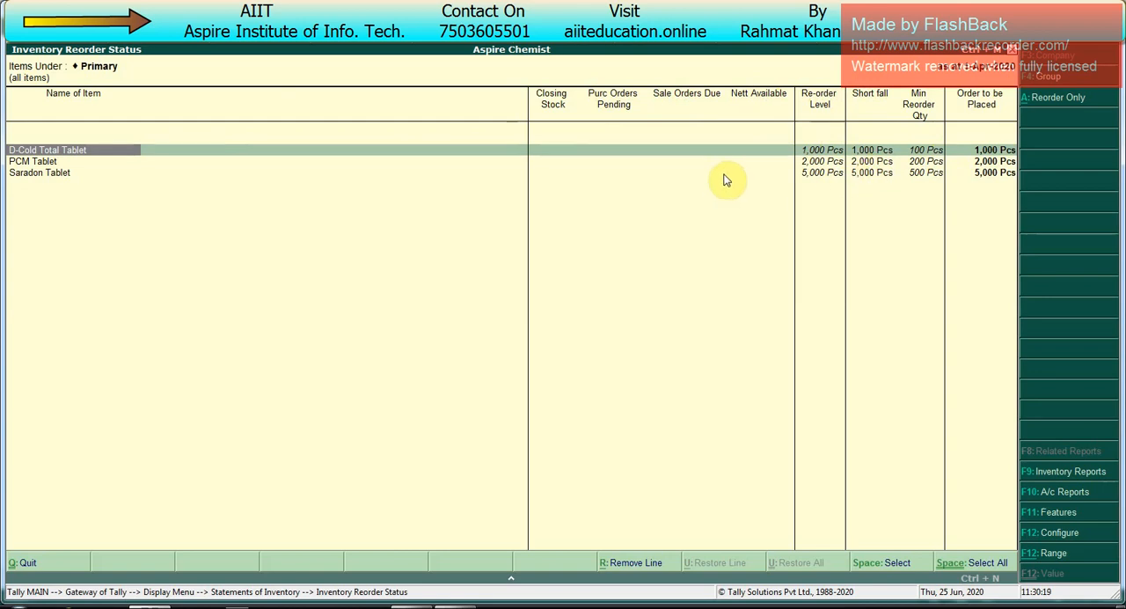
pyautogui.press('Escape')
pyautogui.press('Escape')
pyautogui.press('Escape')
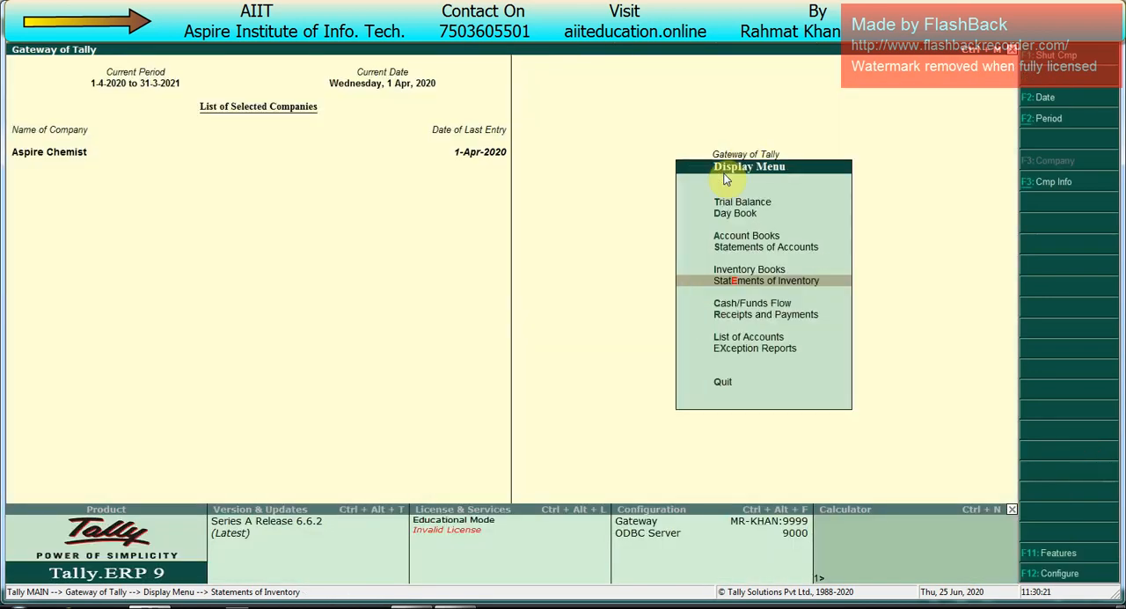
pyautogui.press('Escape')
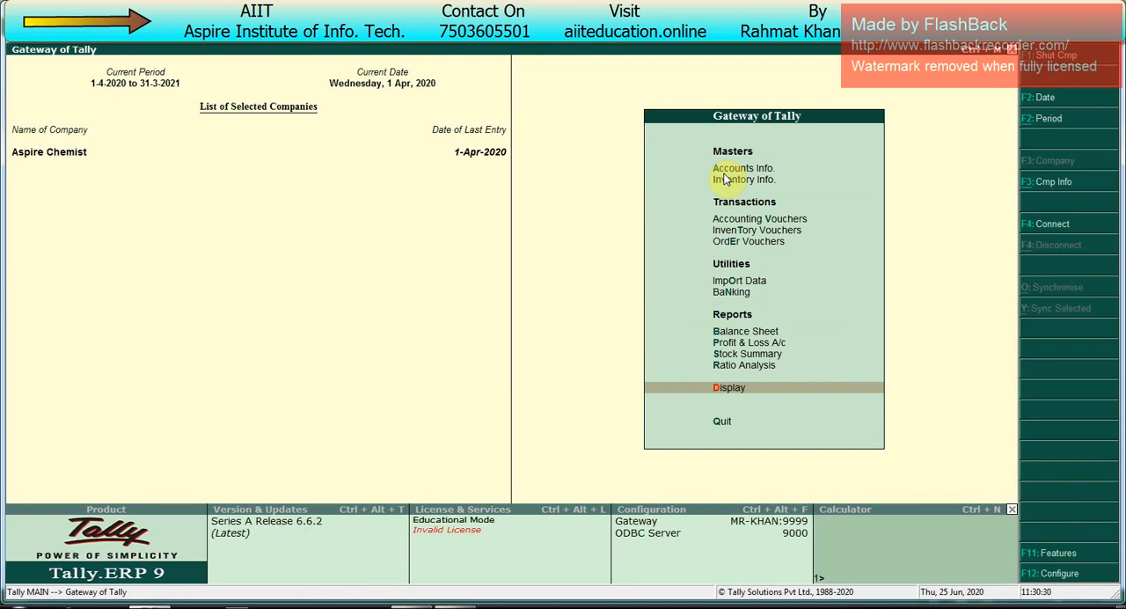
# Step: Start a purchase order voucher and date it 2-4-2020
pyautogui.press('Down')
pyautogui.press('Down')
pyautogui.press('Down')
pyautogui.press('Down')
pyautogui.press('Down')
pyautogui.press('Down')
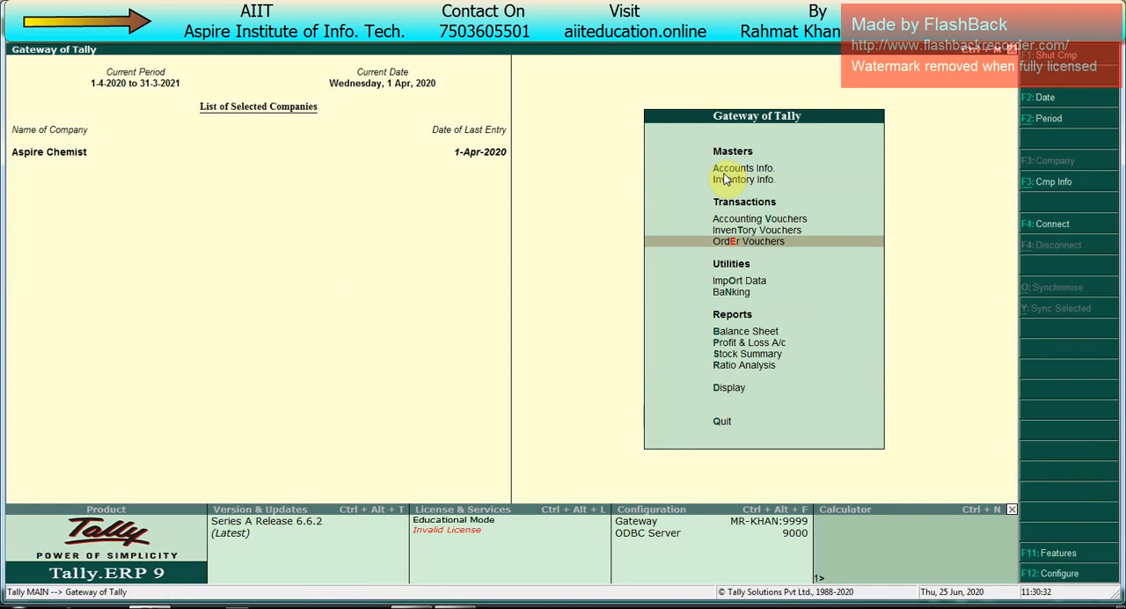
pyautogui.press('v')
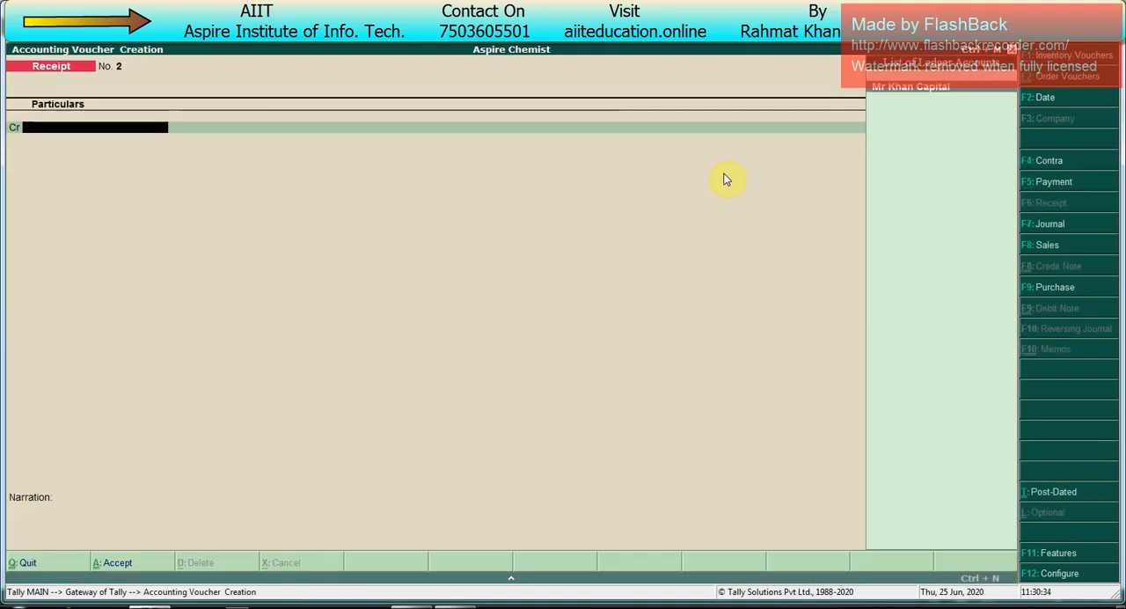
pyautogui.hotkey('alt', 'F4')
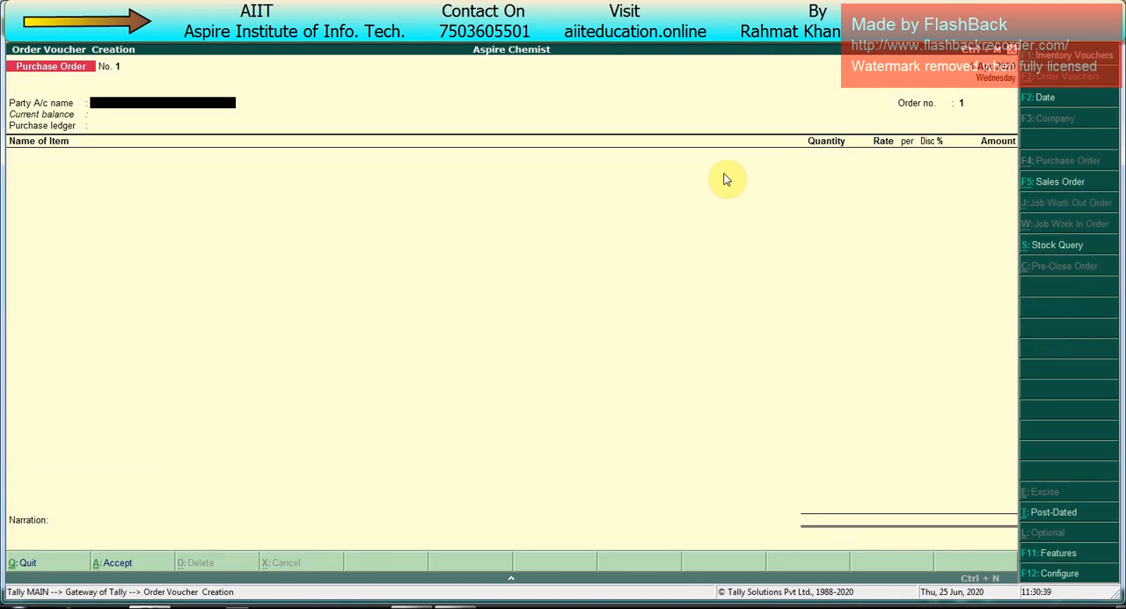
pyautogui.press('F2')
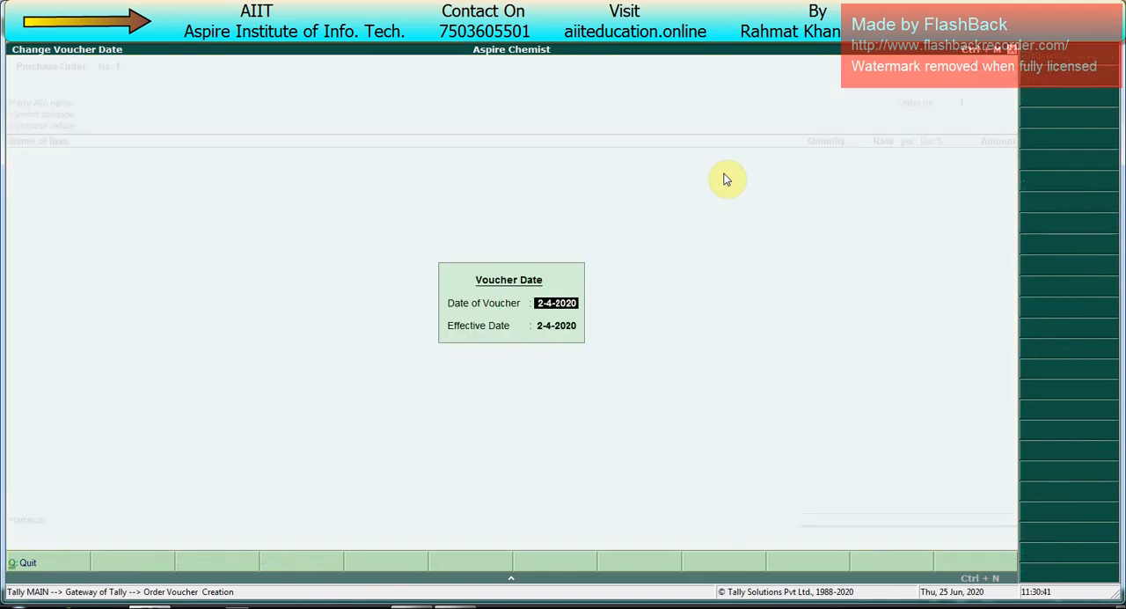
pyautogui.press('Return')
pyautogui.press('Return')
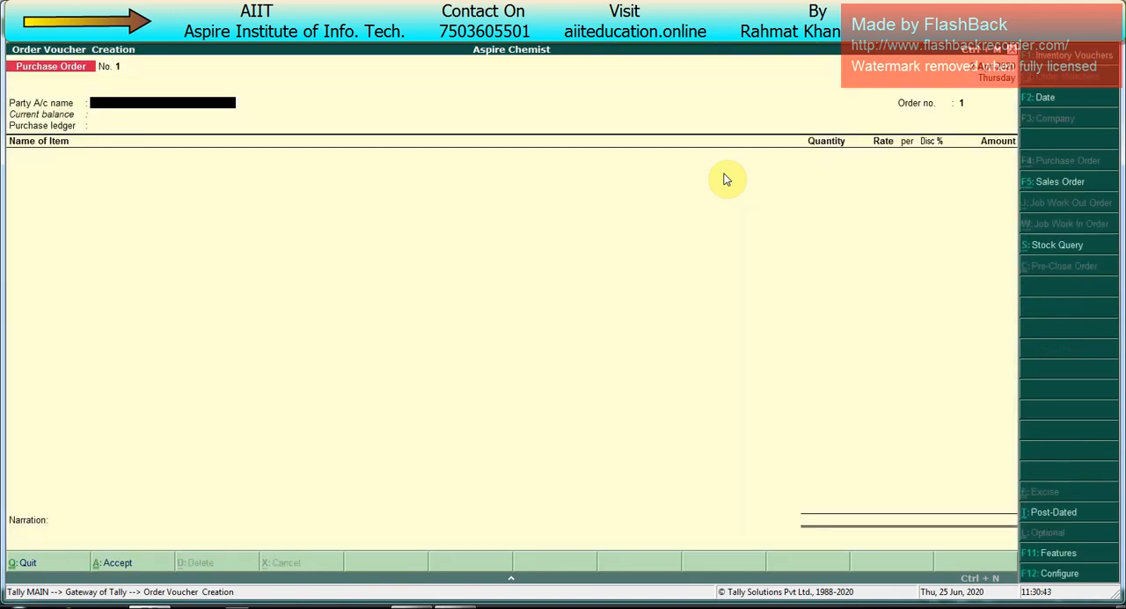
# Step: Create a party ledger named Devraj Chemist from the purchase order, placed under Sundry Creditors
pyautogui.hotkey('alt', 'c')
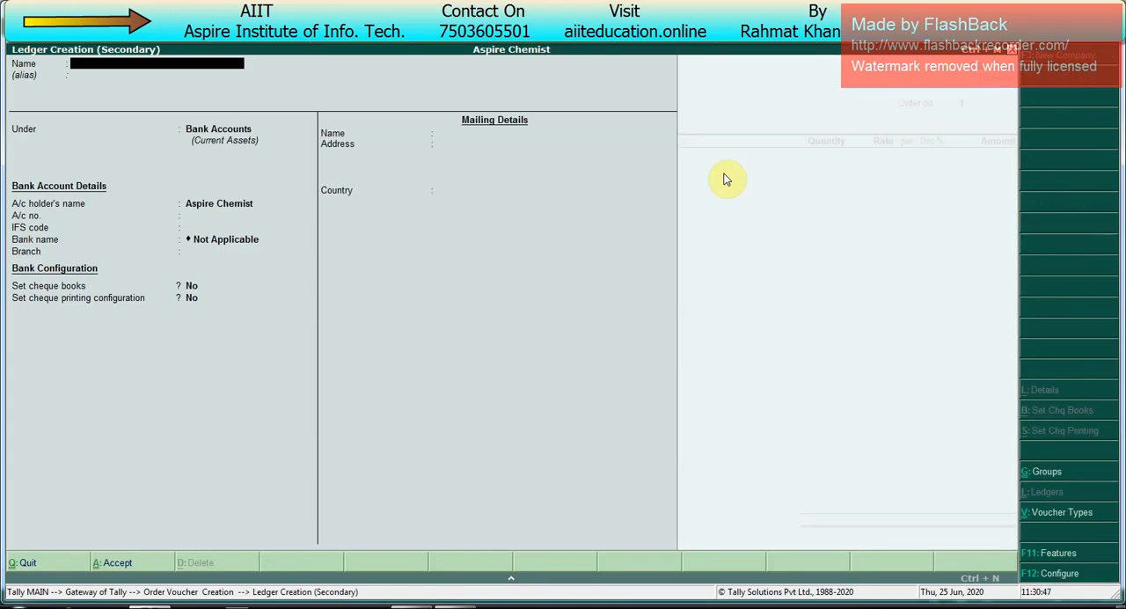
pyautogui.write('Devraj chemist')
pyautogui.press('Return')
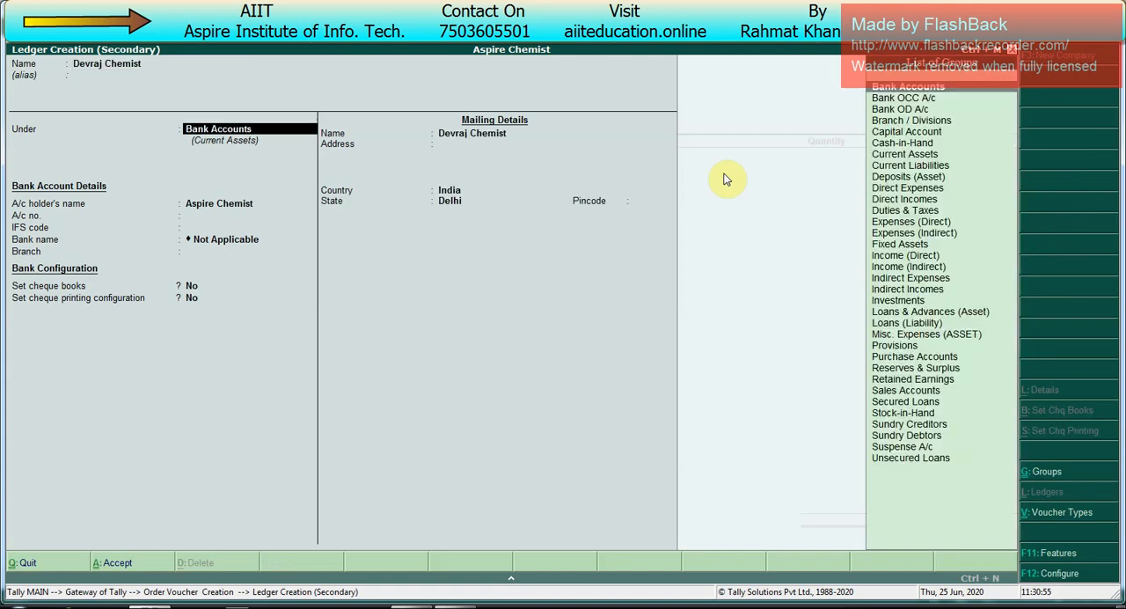
pyautogui.write('Sund')
pyautogui.press('Return')
pyautogui.press('Return')
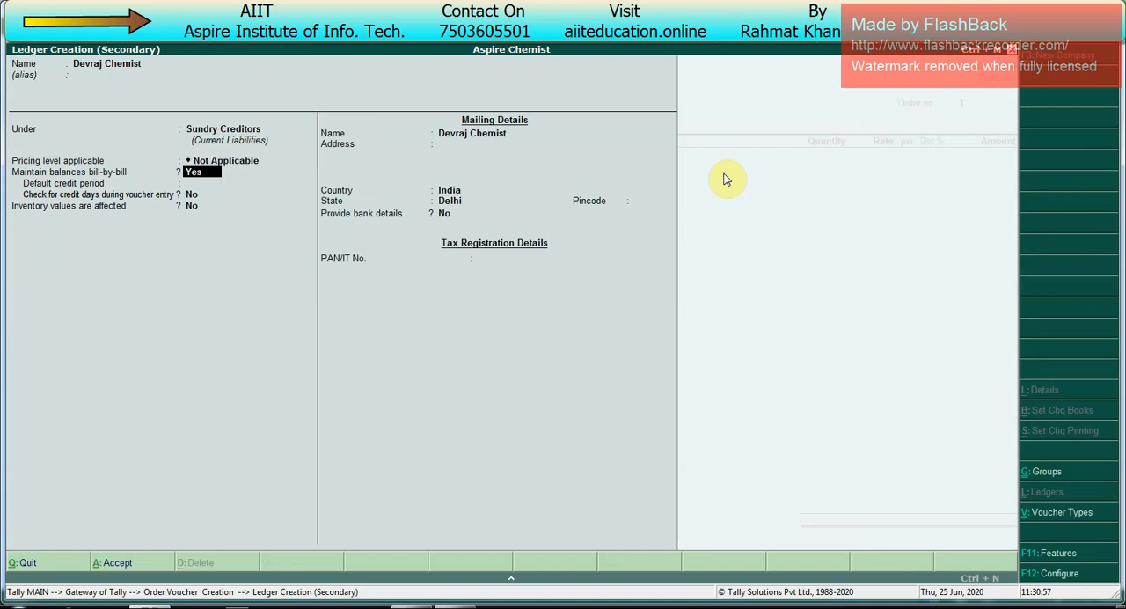
# Step: Return to the ledger's pricing level and look through the available price levels
pyautogui.press('BackSpace')
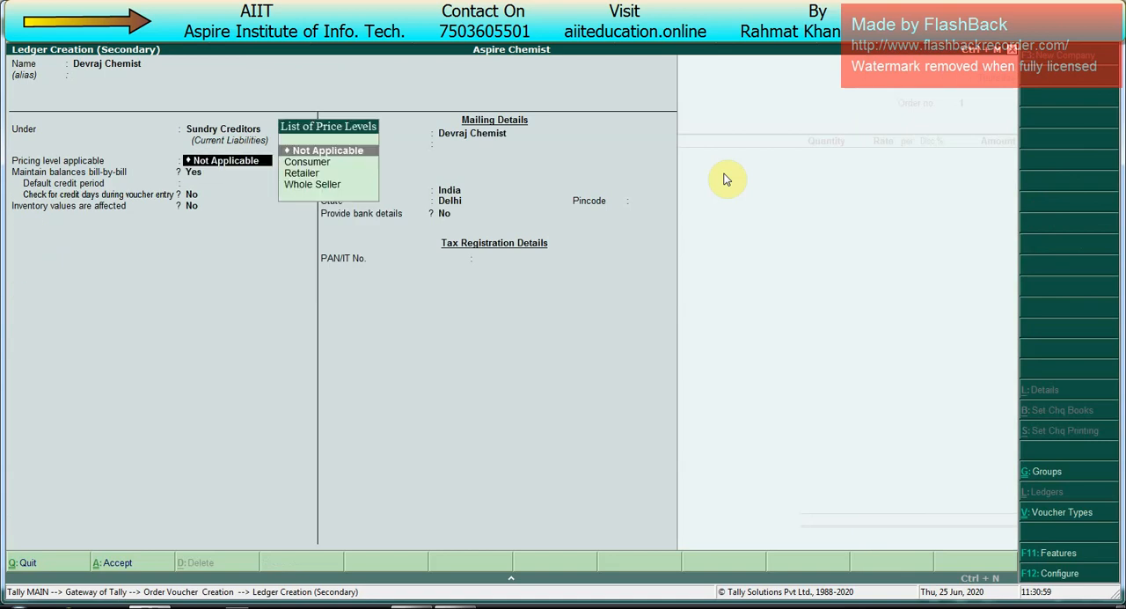
pyautogui.press('Down')
pyautogui.press('Down')
pyautogui.press('Down')
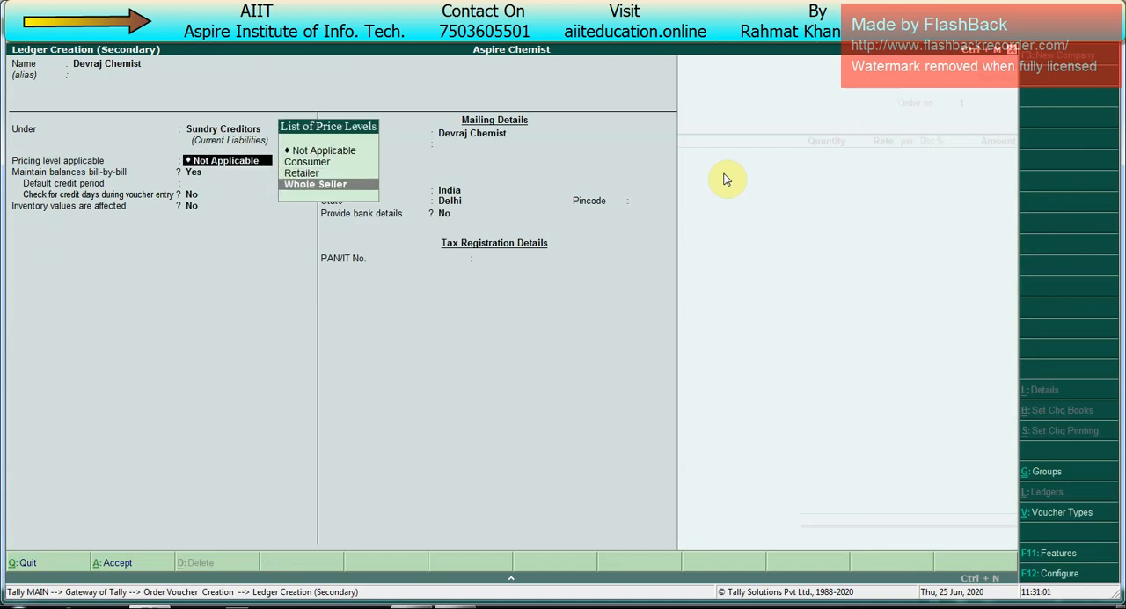
pyautogui.press('Up')
pyautogui.press('Up')
pyautogui.press('Up')
pyautogui.press('Down')
pyautogui.press('Down')
pyautogui.press('Down')
pyautogui.press('Up')
pyautogui.press('Up')
pyautogui.press('Up')
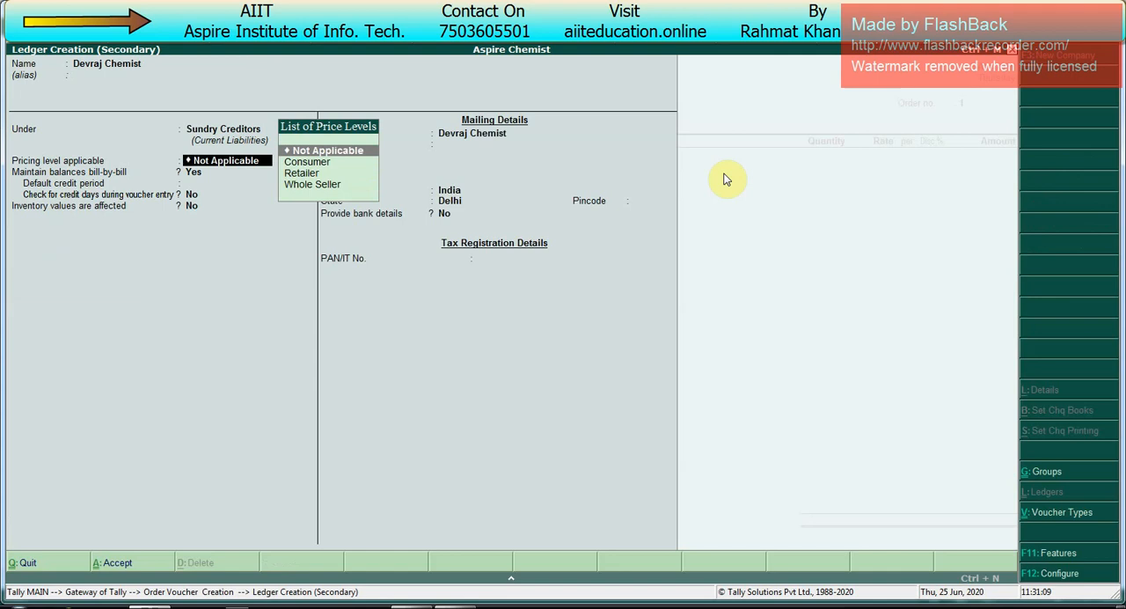
# Step: Keep the pricing level Not Applicable and bill-by-bill balances at Yes, leave the address blank, and save the Devraj Chemist ledger
pyautogui.press('Return')
pyautogui.press('Return')
pyautogui.press('Return')
pyautogui.press('Return')
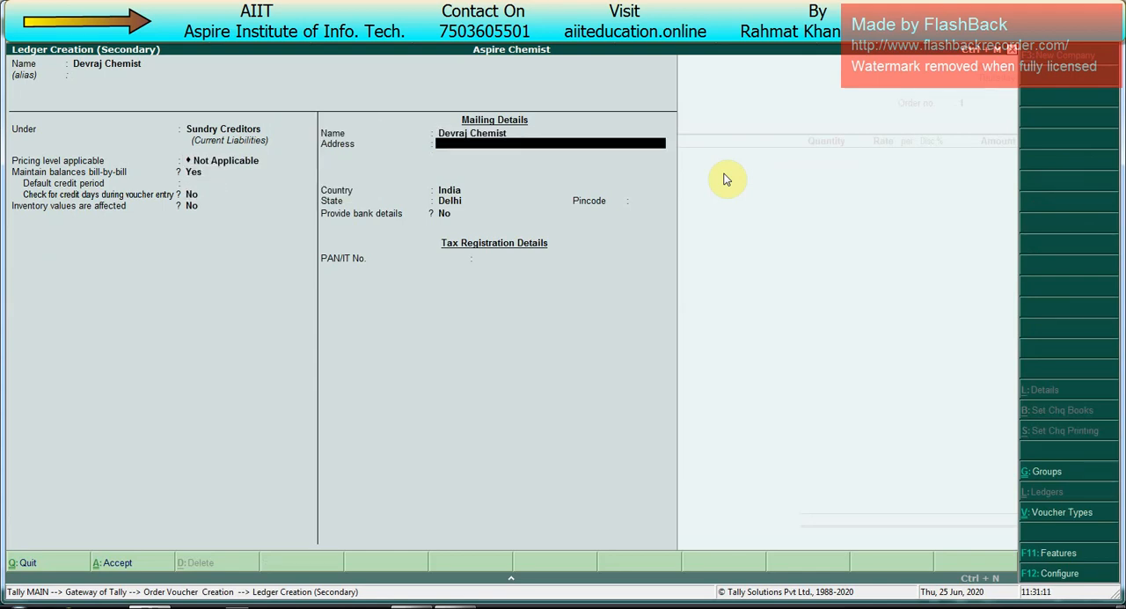
pyautogui.press('Return')
pyautogui.press('Return')
pyautogui.press('Return')
pyautogui.press('Return')
pyautogui.press('Return')
pyautogui.press('Return')
pyautogui.press('Return')
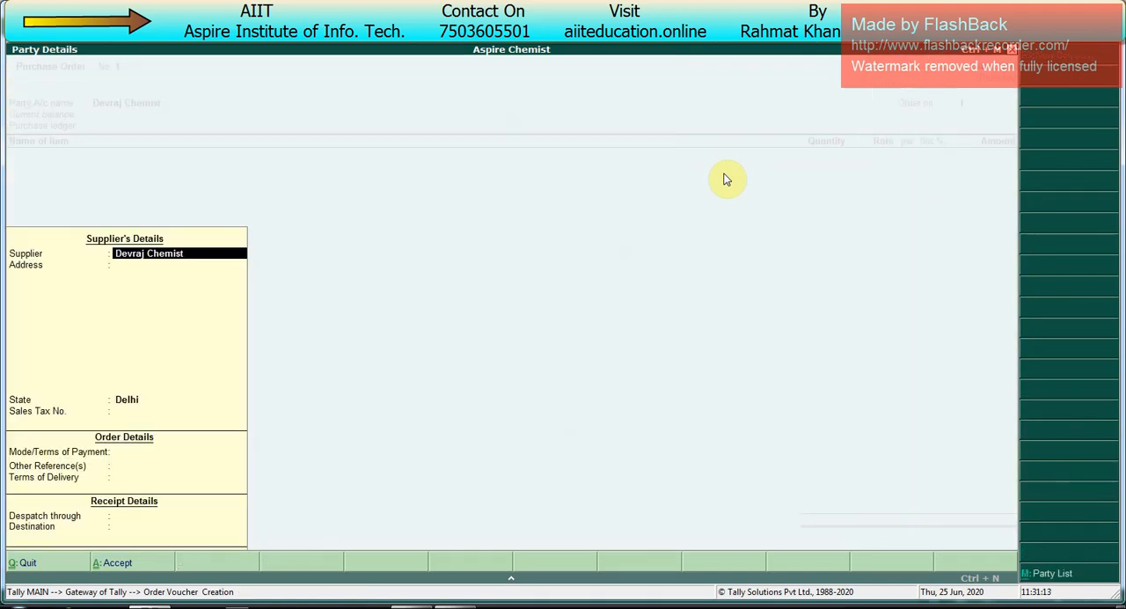
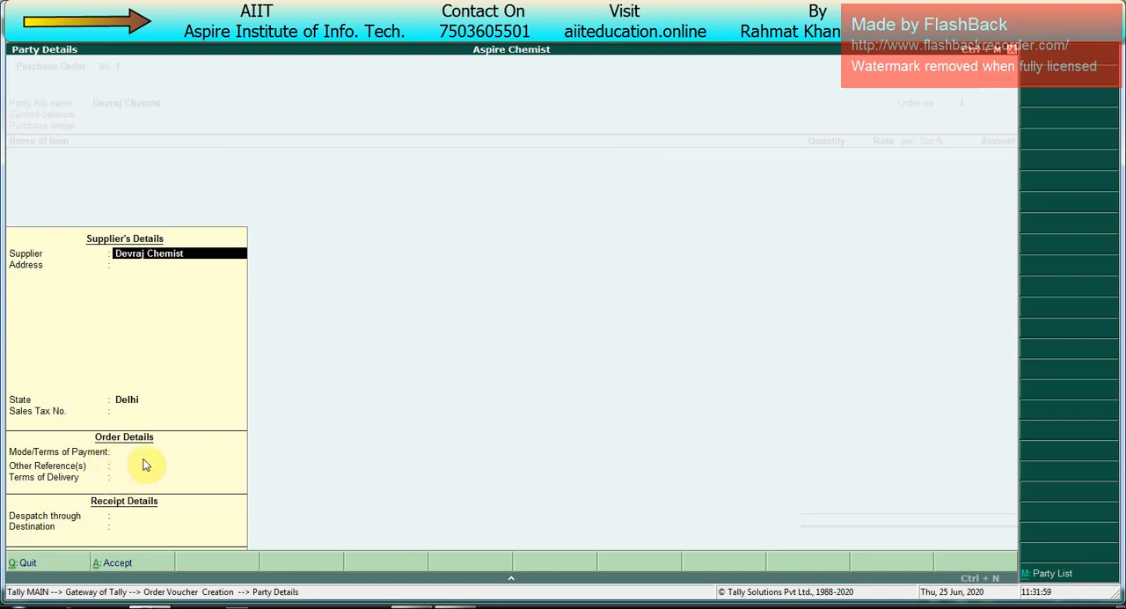
pyautogui.press('Return')
pyautogui.press('Return')
pyautogui.press('Return')
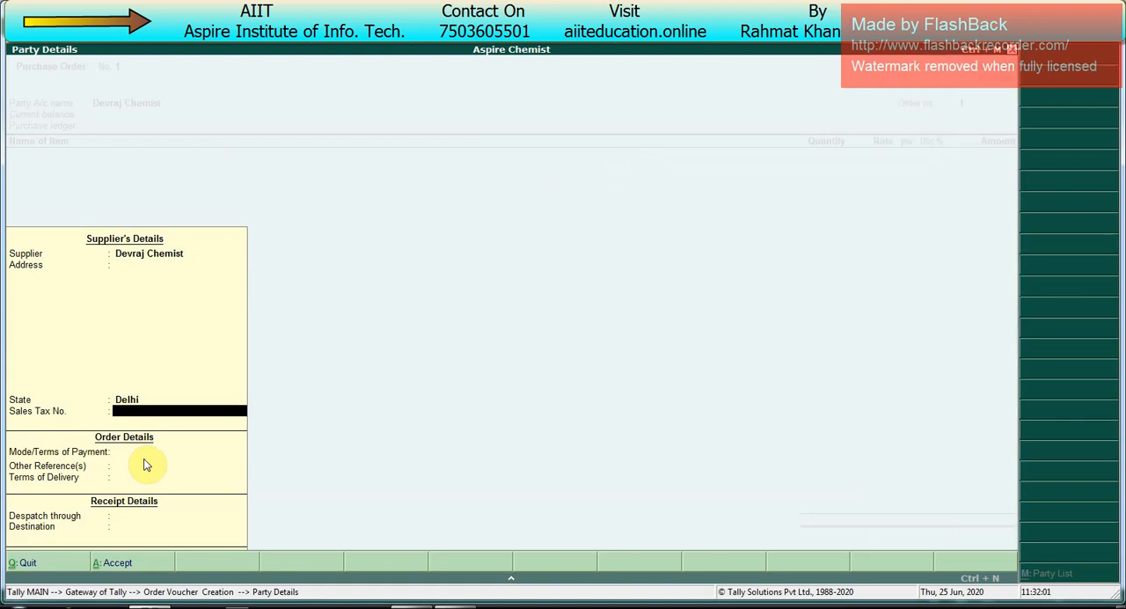
pyautogui.press('Return')
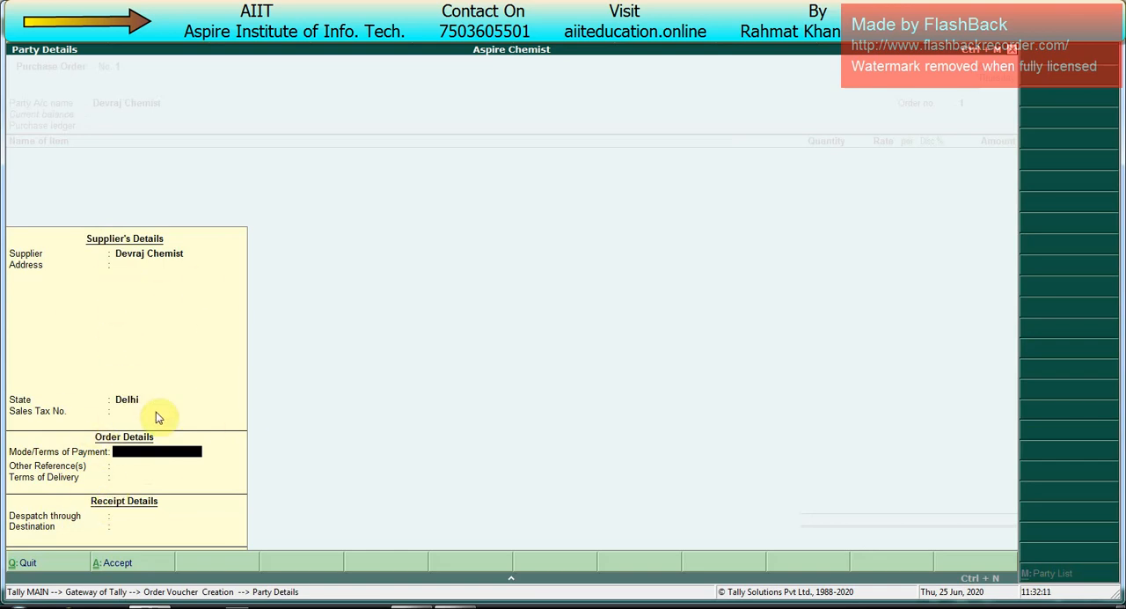
pyautogui.press('Escape')
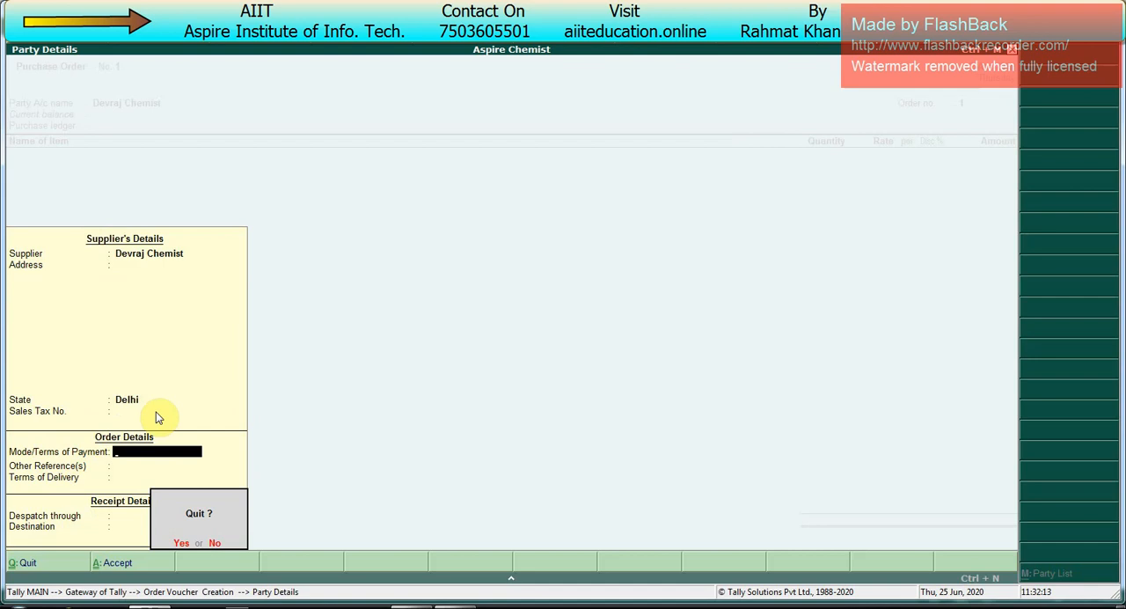
pyautogui.press('y')
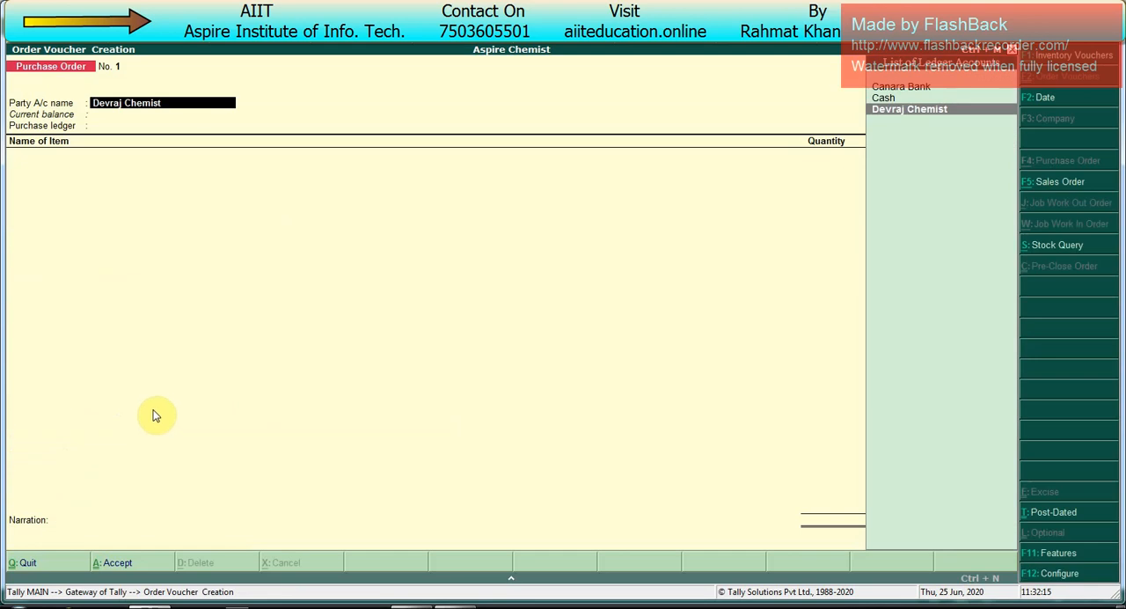
# Step: Turn off supplementary details in the purchase order configuration and proceed with Devraj Chemist to the purchase ledger
pyautogui.press('F12')
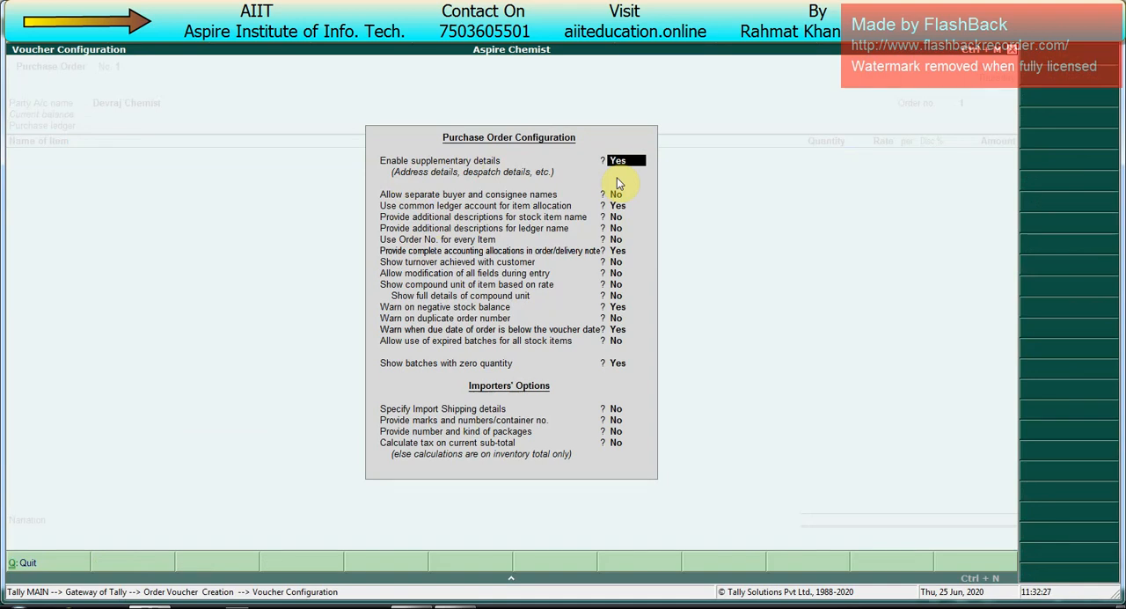
pyautogui.press('n')
pyautogui.press('Return')
pyautogui.hotkey('ctrl', 'a')
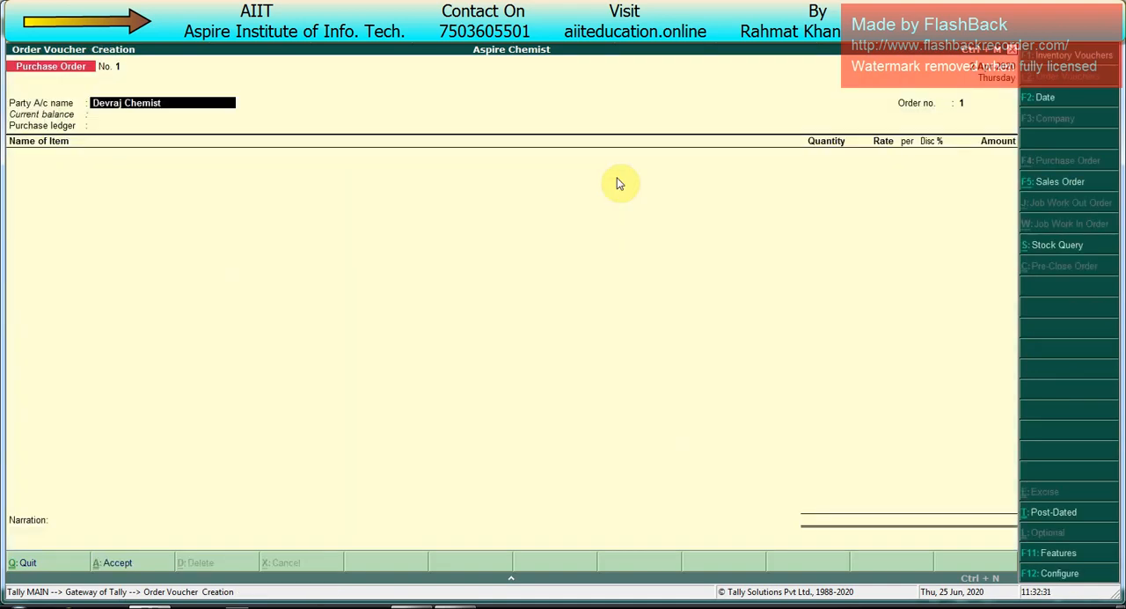
pyautogui.press('Return')
pyautogui.press('Return')
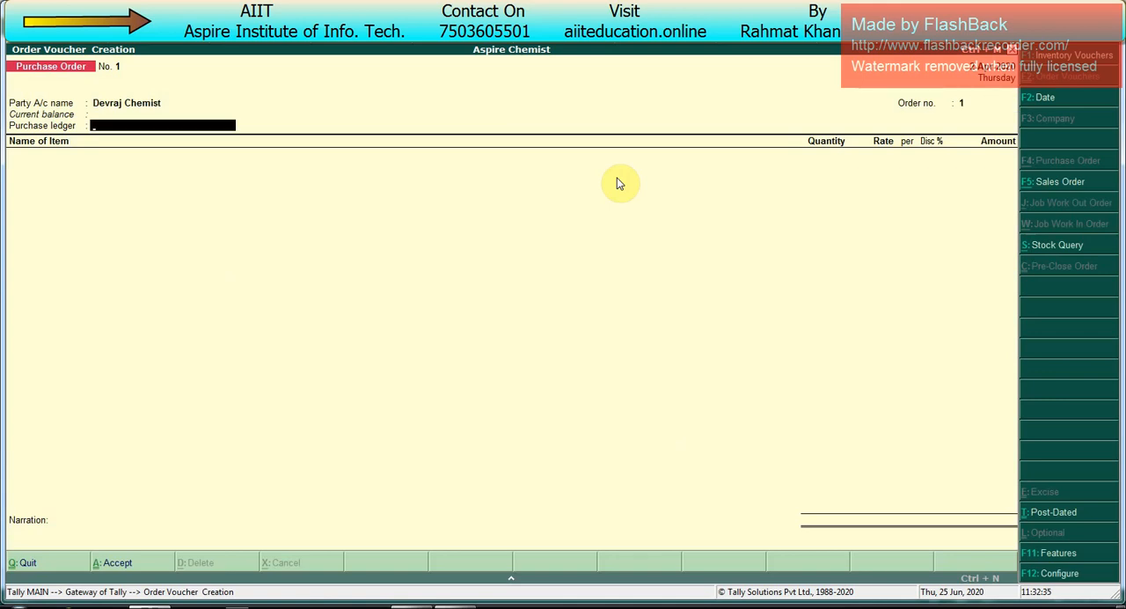
# Step: Turn supplementary details back on in the purchase order configuration
pyautogui.press('F12')
pyautogui.write('y')
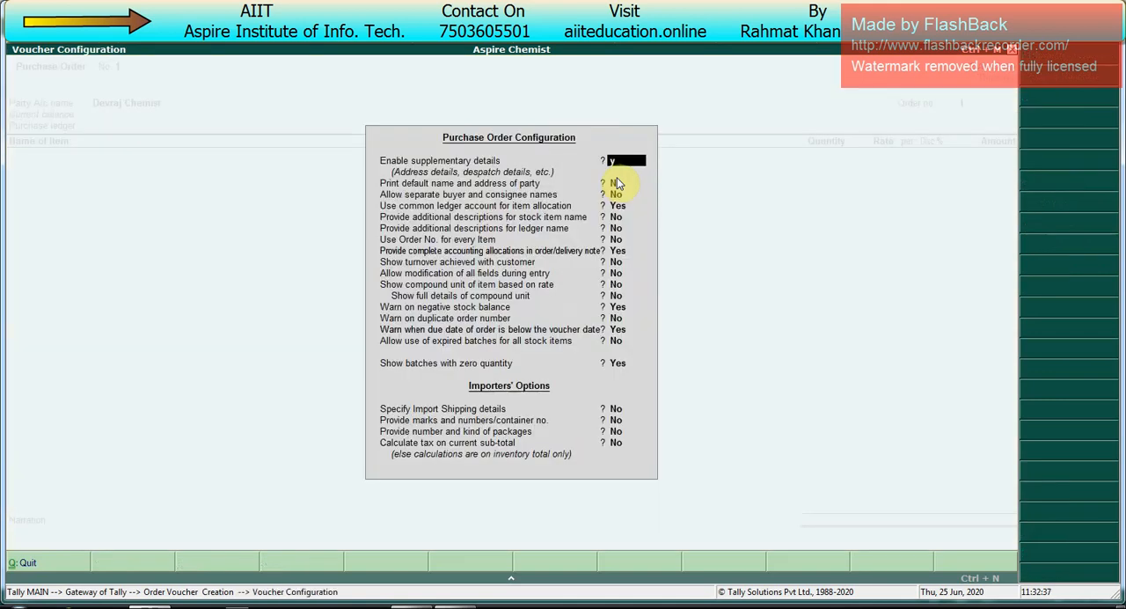
pyautogui.press('Return')
pyautogui.hotkey('ctrl', 'a')
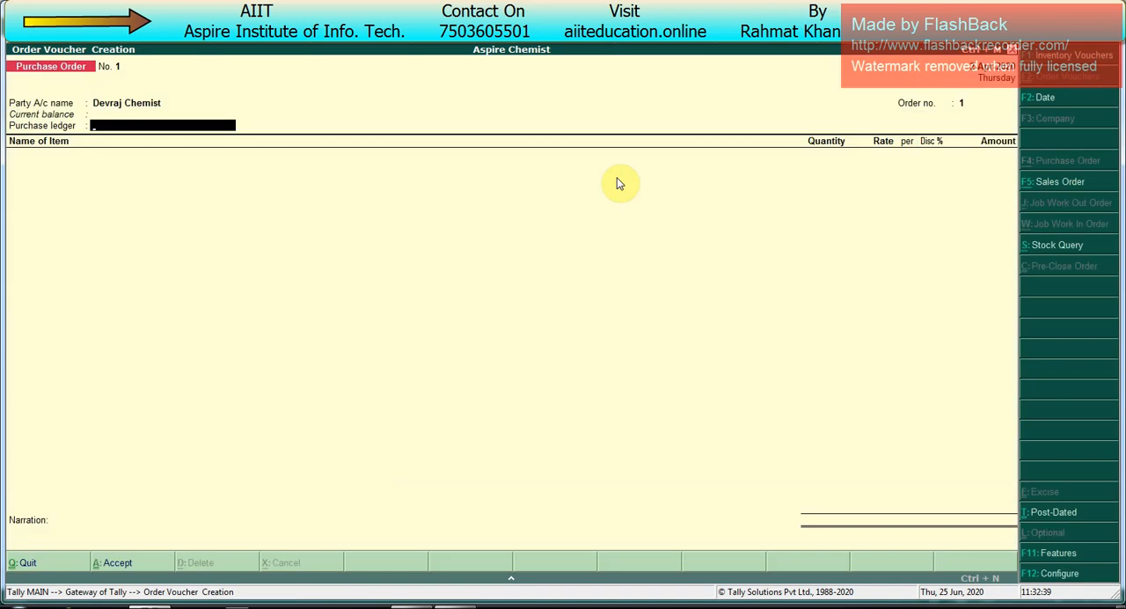
# Step: Reopen the order details for Devraj Chemist and set the mode of payment to Cheque, leaving the sales tax number blank
pyautogui.press('Return')
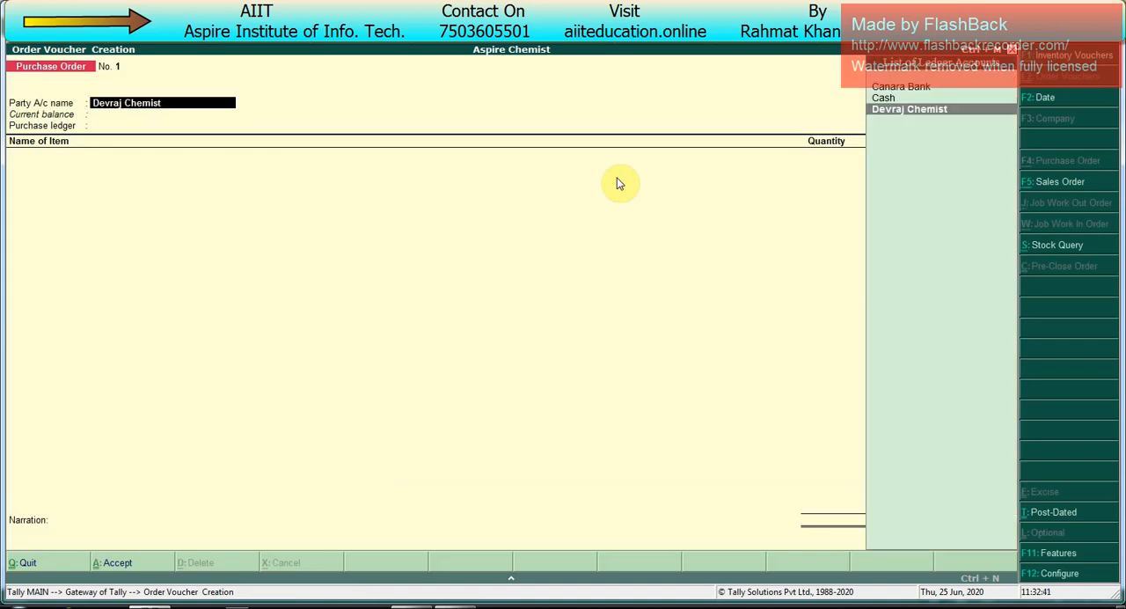
pyautogui.press('Return')
pyautogui.press('Return')
pyautogui.press('Return')
pyautogui.press('Return')
pyautogui.press('Return')
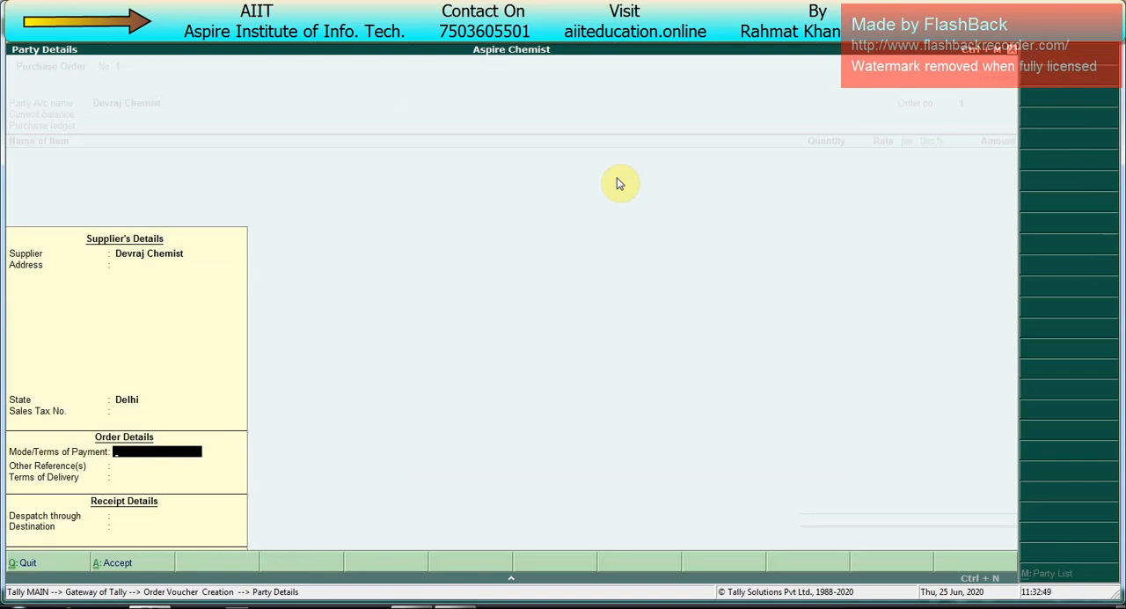
pyautogui.write('Cheque')
pyautogui.press('Return')
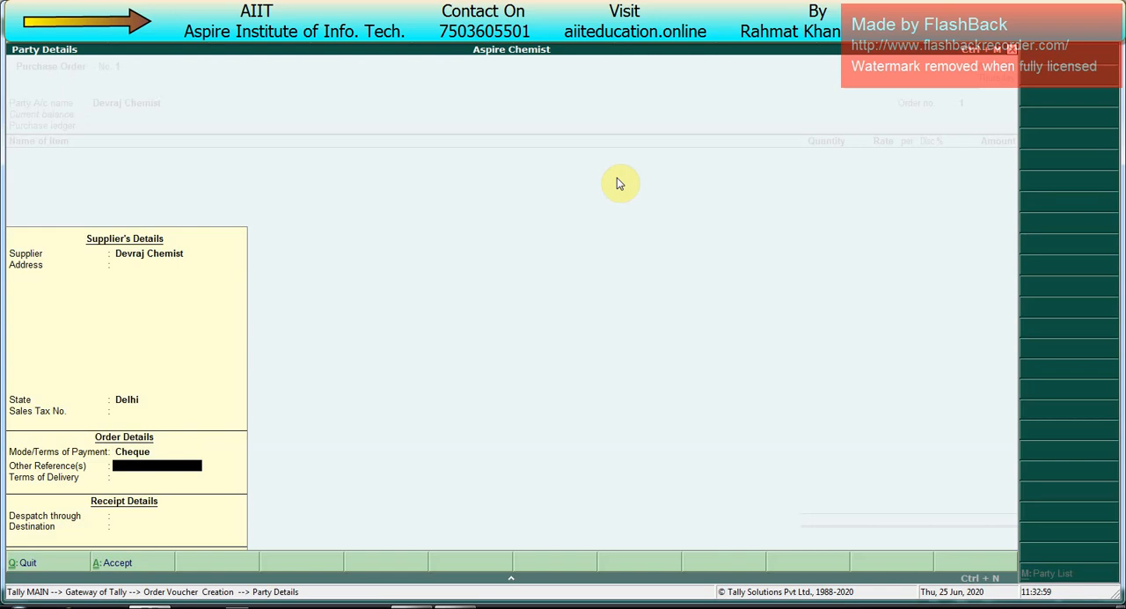
# Step: Leave other references blank and set the terms of delivery to "Goods Should Be Well Packed"
pyautogui.press('Return')
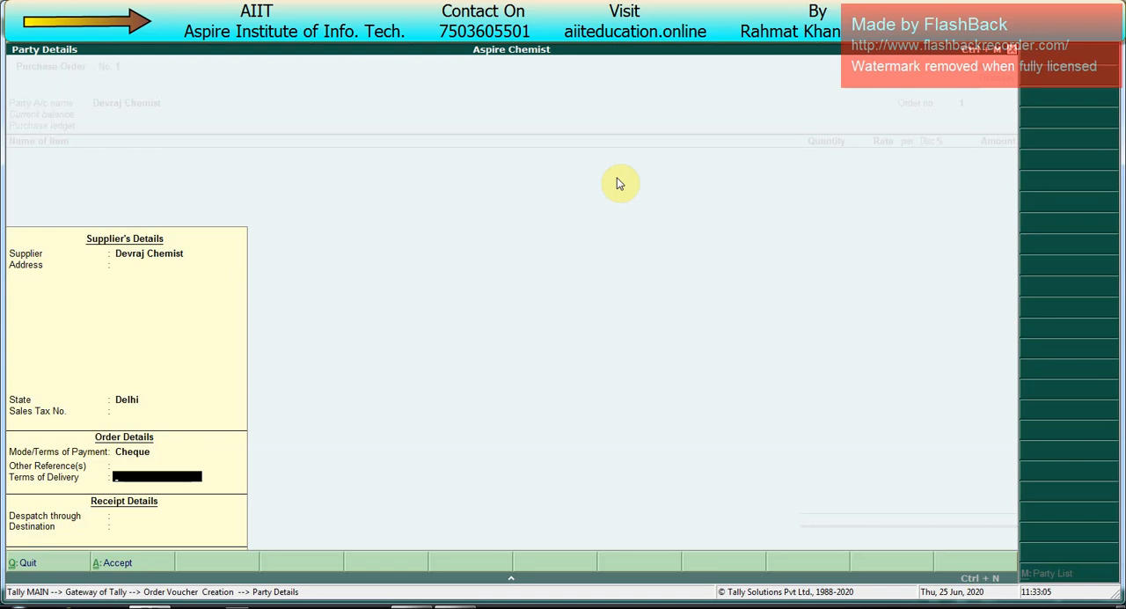
pyautogui.write('Goods Should Be Well')
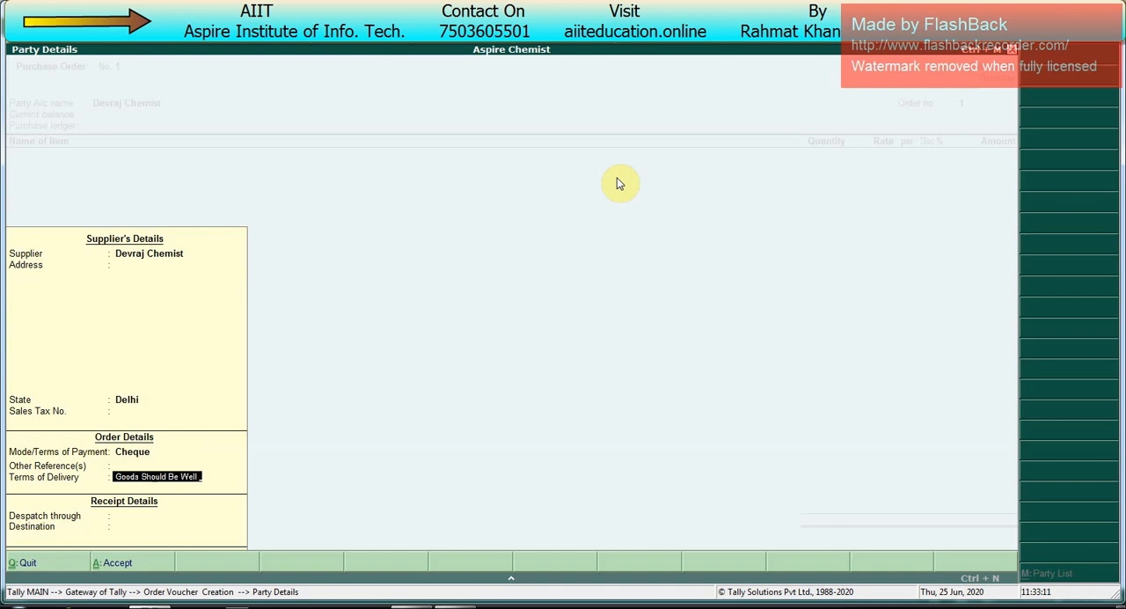
pyautogui.write(' Packed')
pyautogui.press('Return')
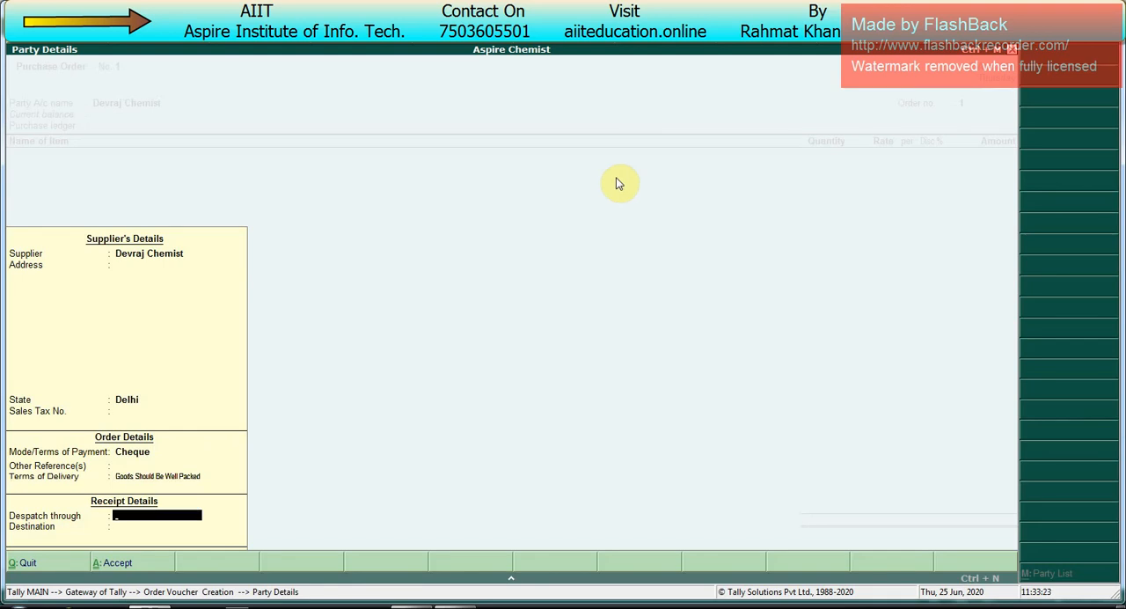
# Step: Set the despatch to By Truck and the destination to mundka, and accept the party details
pyautogui.write('By truc')
pyautogui.press('Return')
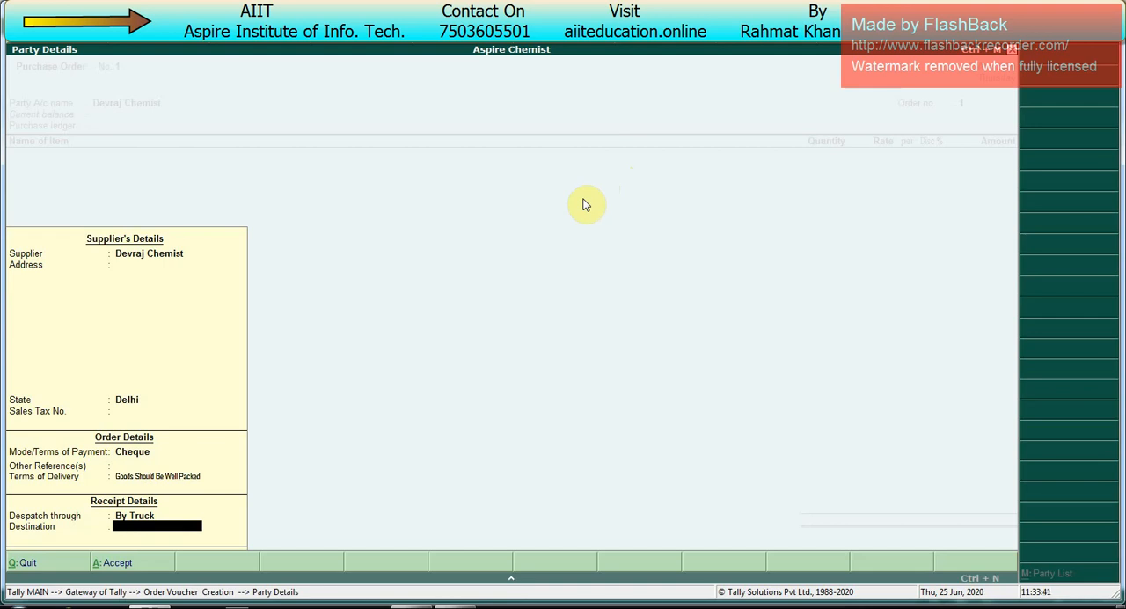
pyautogui.write('Mundka')
pyautogui.press('Up')
pyautogui.press('Up')
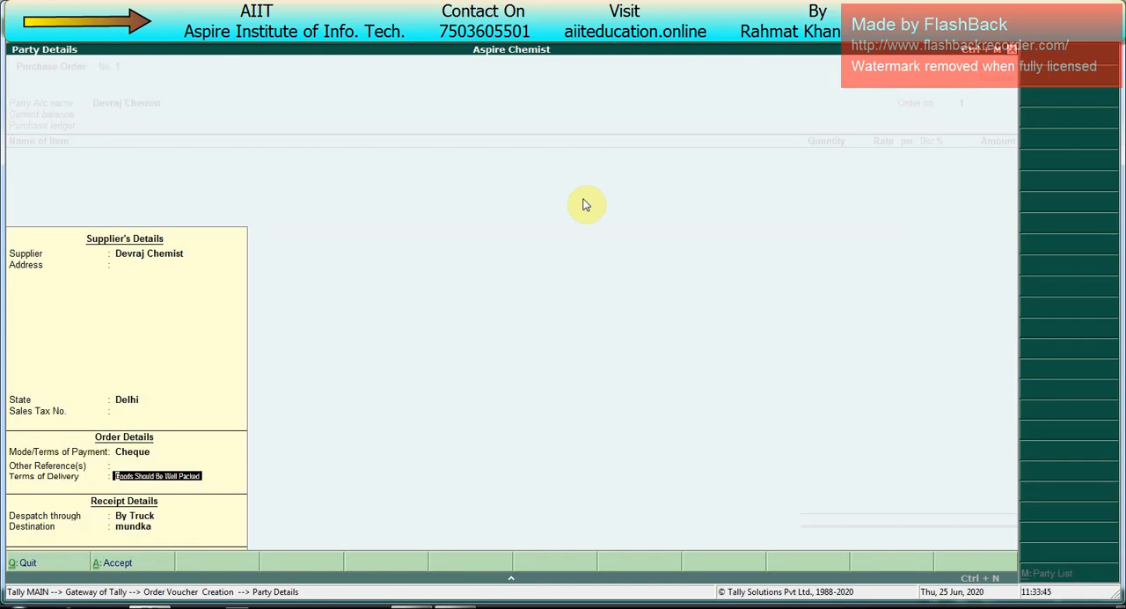
pyautogui.press('Up')
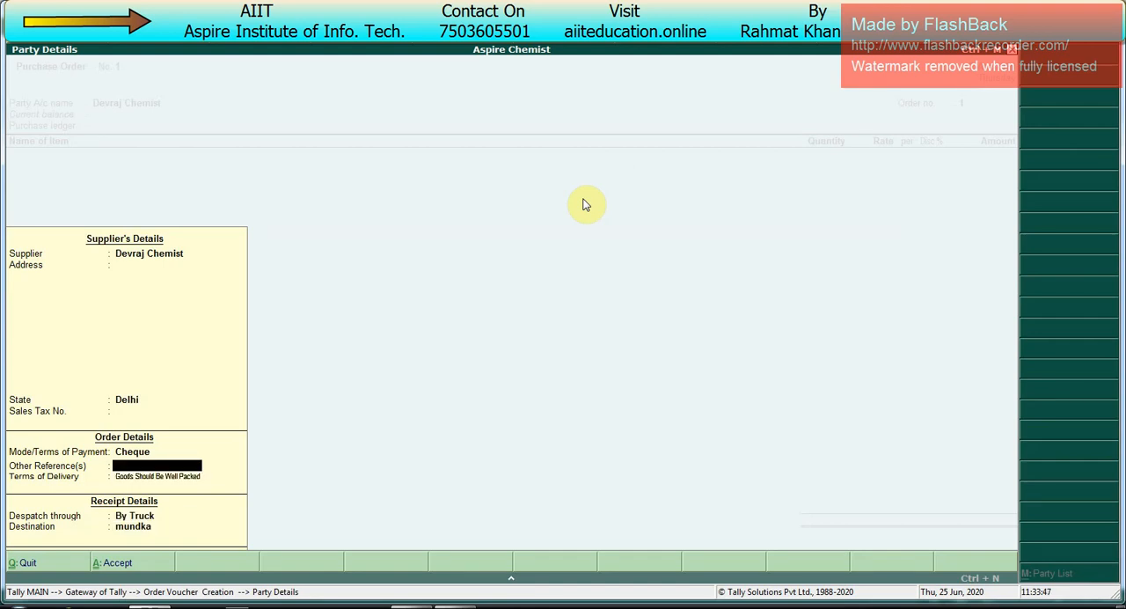
pyautogui.press('Return')
pyautogui.press('Return')
pyautogui.press('Return')
pyautogui.press('Return')
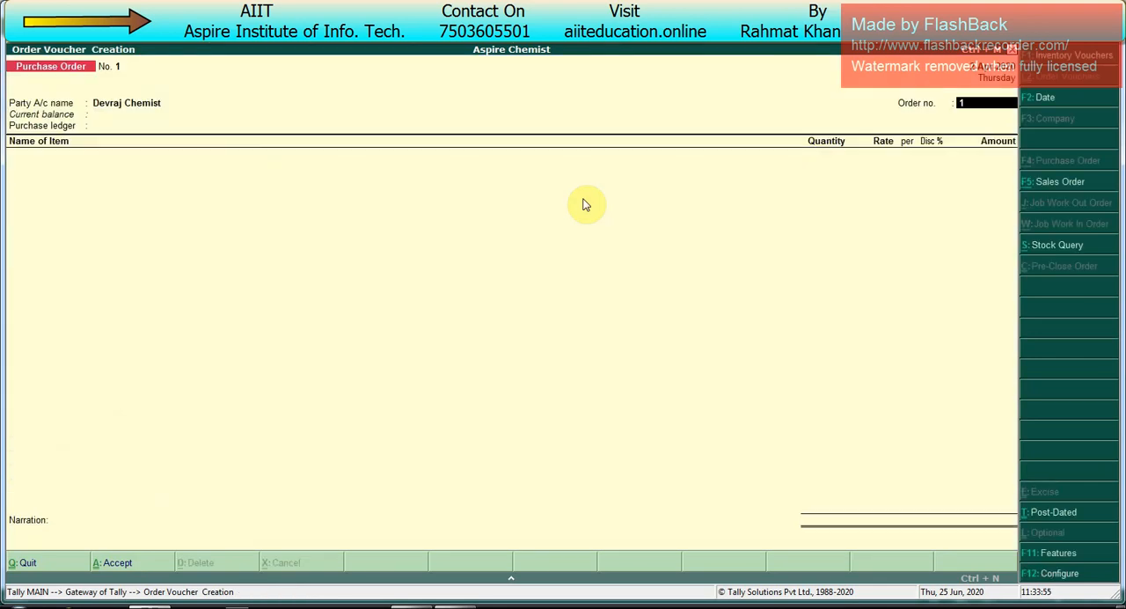
# Step: Replace the default order number with the purchase order's own reference number
pyautogui.write('PO/')
pyautogui.write('DC/001')
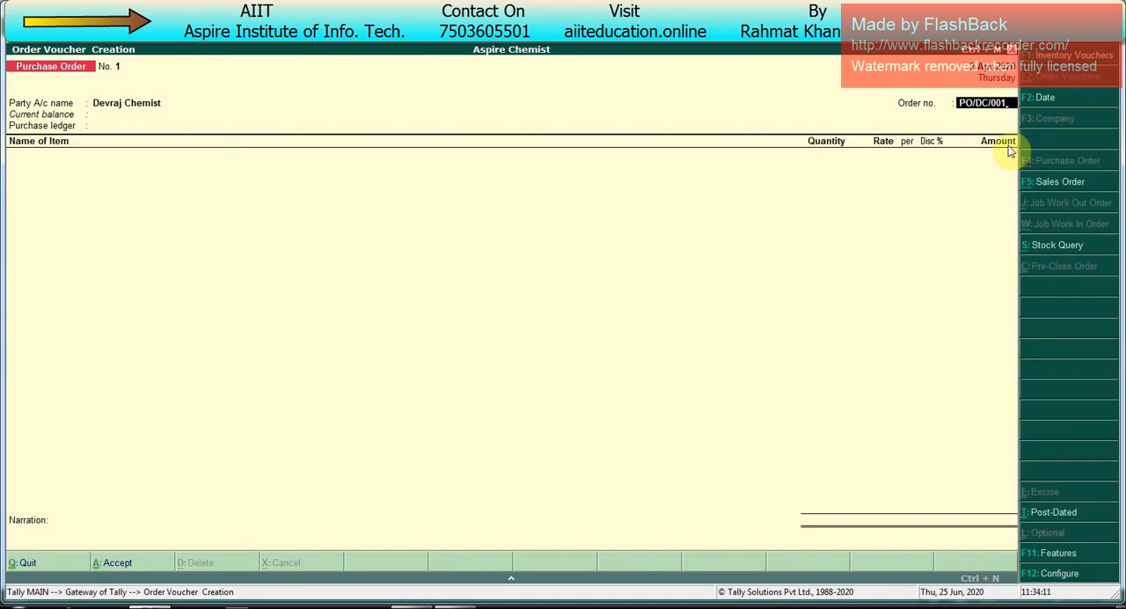
pyautogui.press('Return')
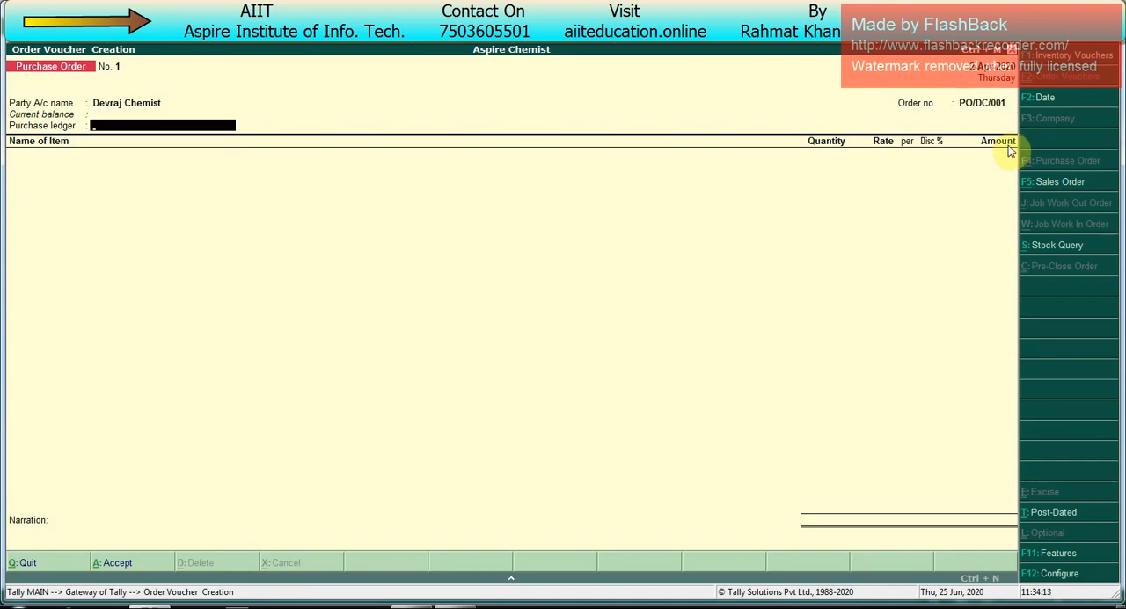
# Step: Create and save a ledger named Purchase under Purchase Accounts with inventory values affected, for use as the order's purchase ledger
pyautogui.hotkey('alt', 'c')
pyautogui.write('Purchase')
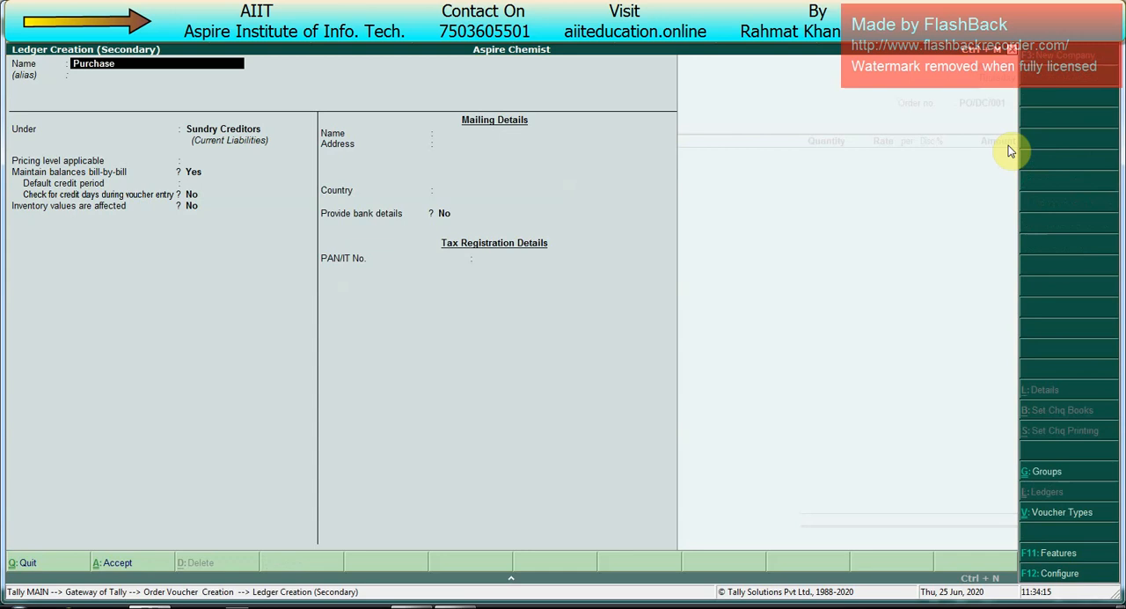
pyautogui.press('Return')
pyautogui.press('Return')
pyautogui.write('P')
pyautogui.press('Return')
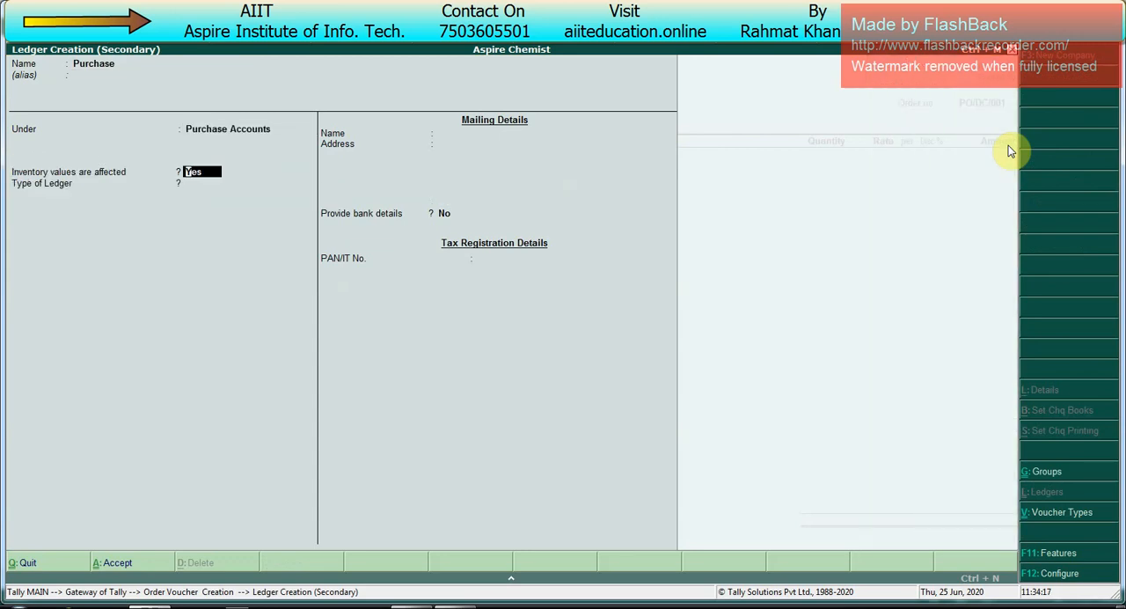
pyautogui.press('Return')
pyautogui.press('Return')
pyautogui.hotkey('ctrl', 'a')
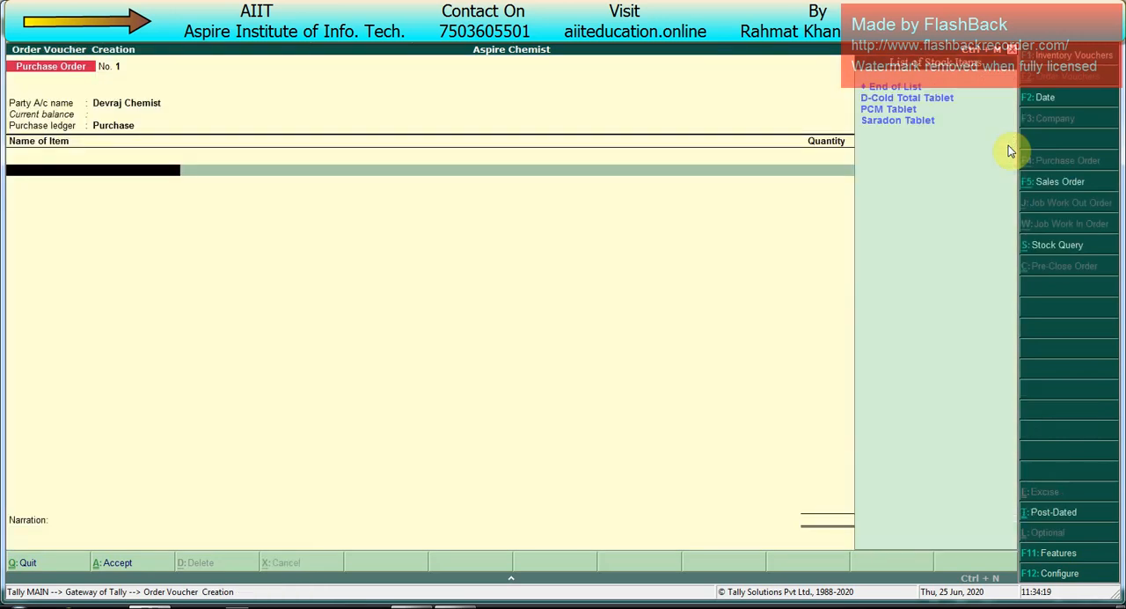
# Step: Add D-Cold Total Tablet to the order, due on 2-May-2020, with the batch set to Any
pyautogui.press('Up')
pyautogui.press('Up')
pyautogui.press('Up')
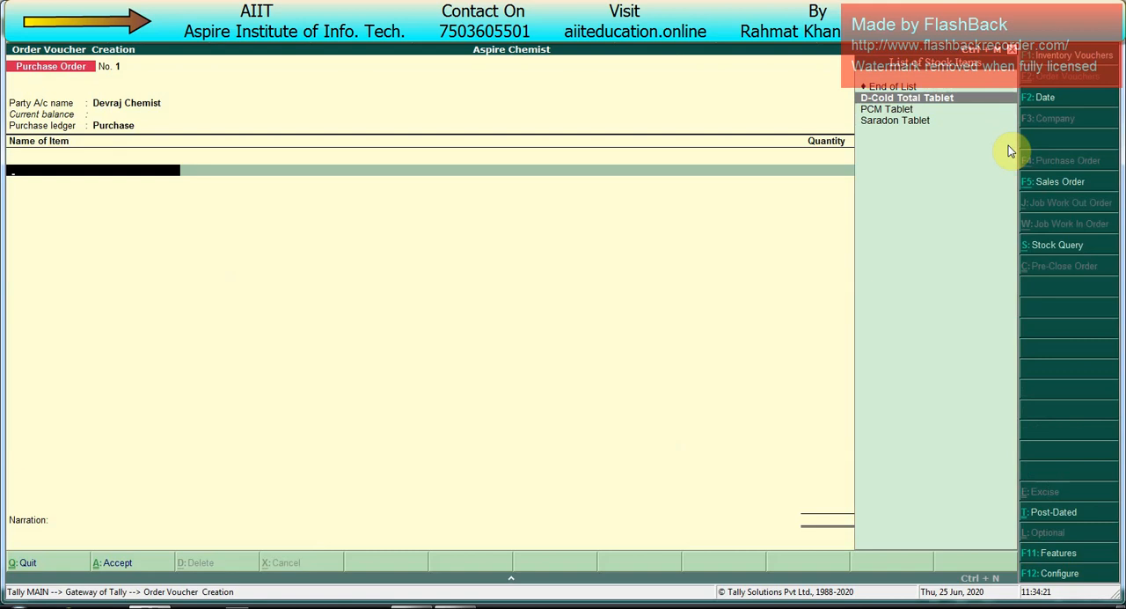
pyautogui.press('Return')
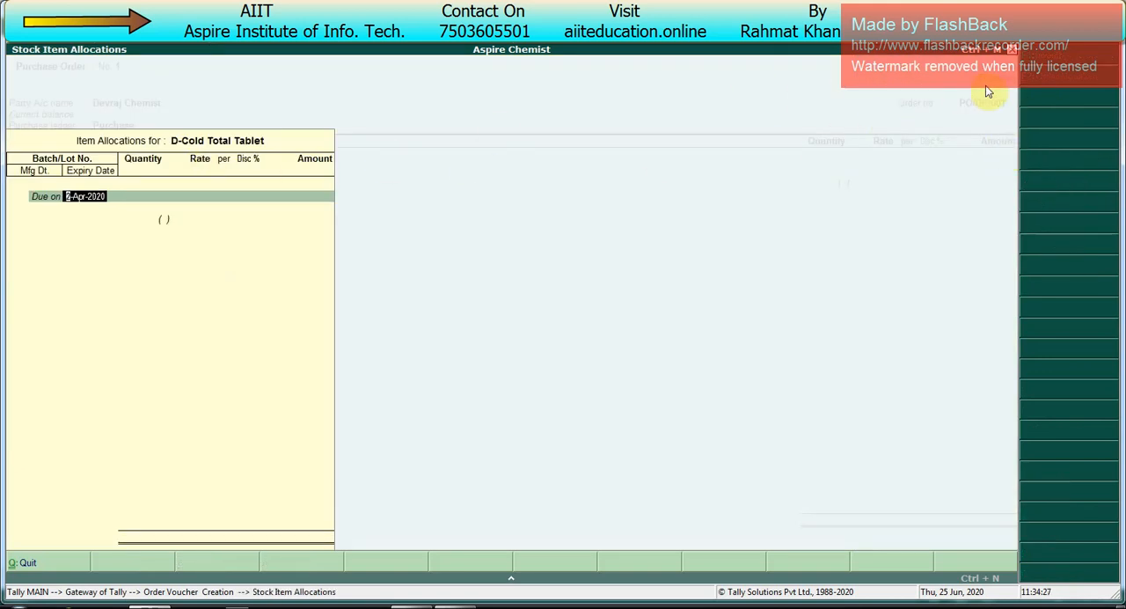
pyautogui.write('2')
pyautogui.press('Return')
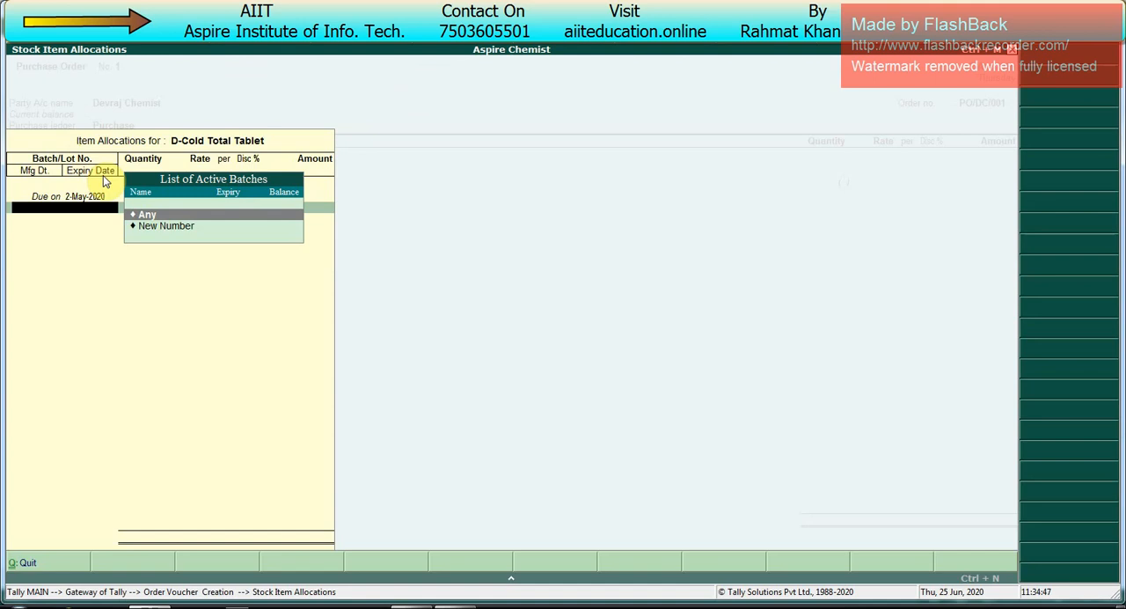
pyautogui.click(161, 217)
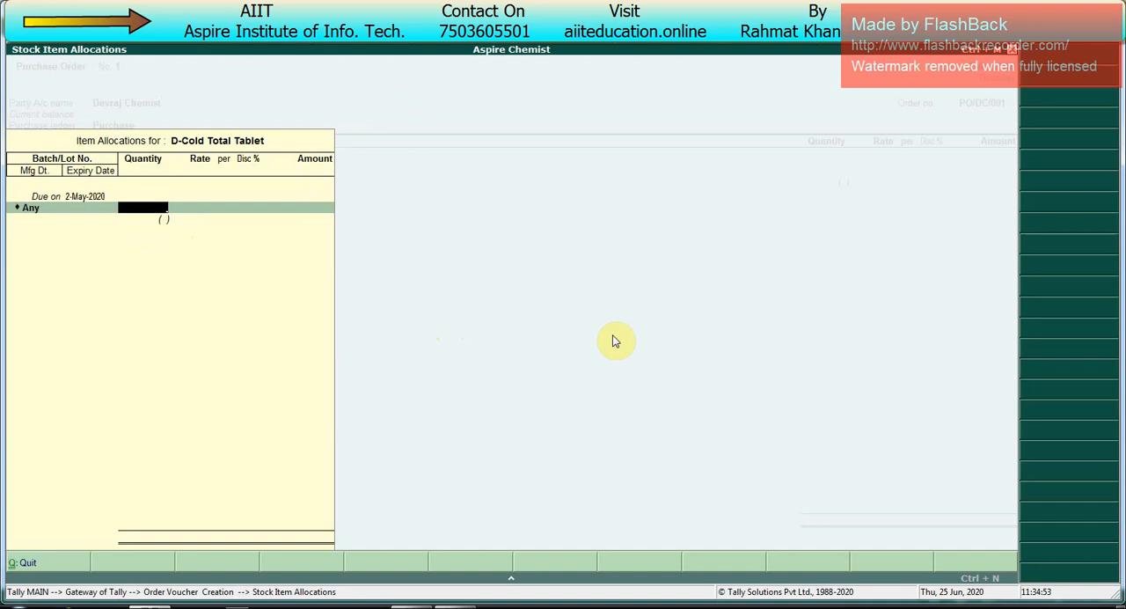
# Step: Order 200 Pcs of D-Cold Total Tablet at a rate of 4.00 per Pcs, leaving discount, manufacturing date and expiry date blank
pyautogui.write('200')
pyautogui.press('Return')
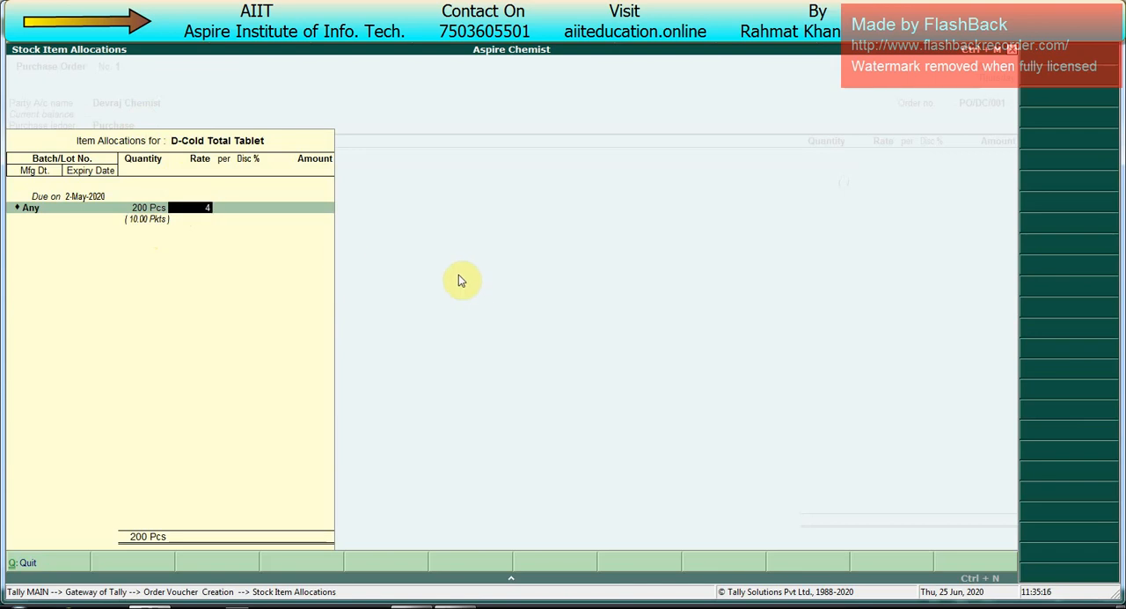
pyautogui.press('Return')
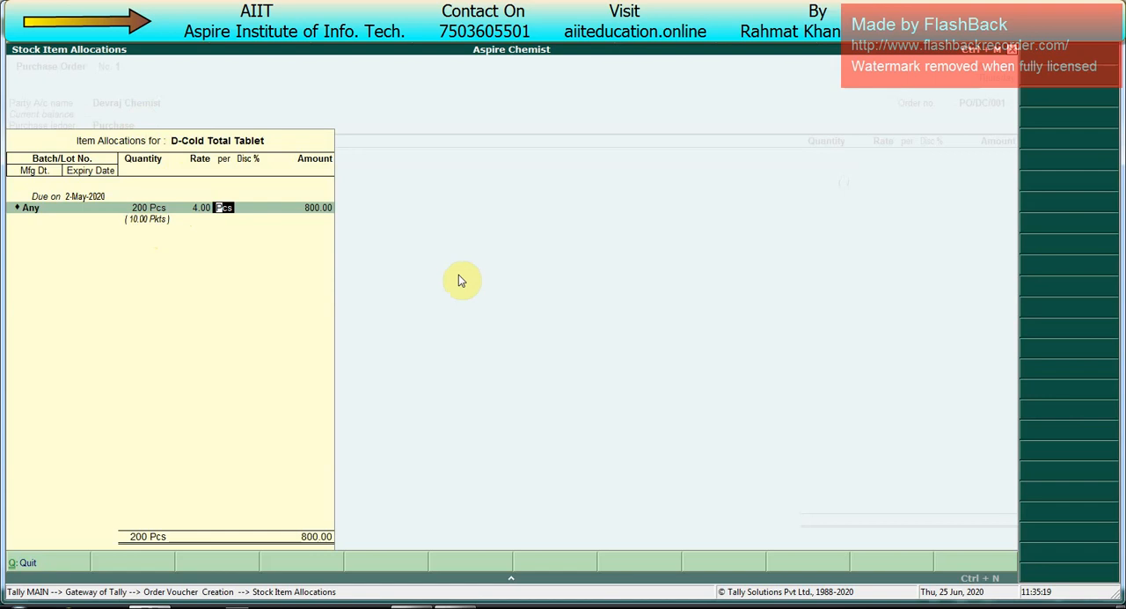
pyautogui.press('Return')
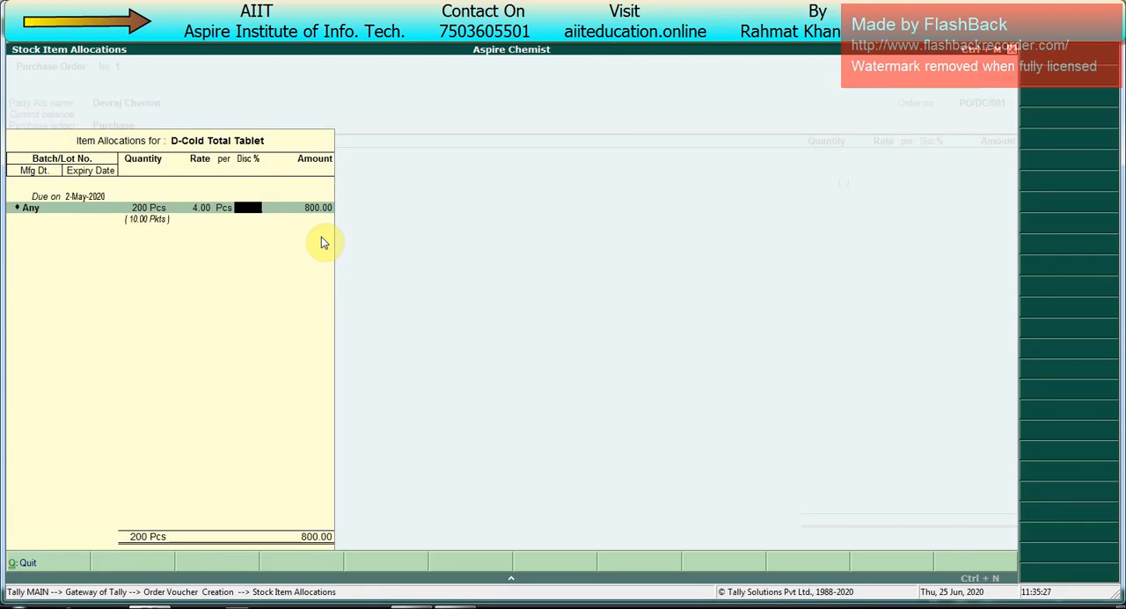
pyautogui.press('Return')
pyautogui.press('Return')
pyautogui.press('Return')
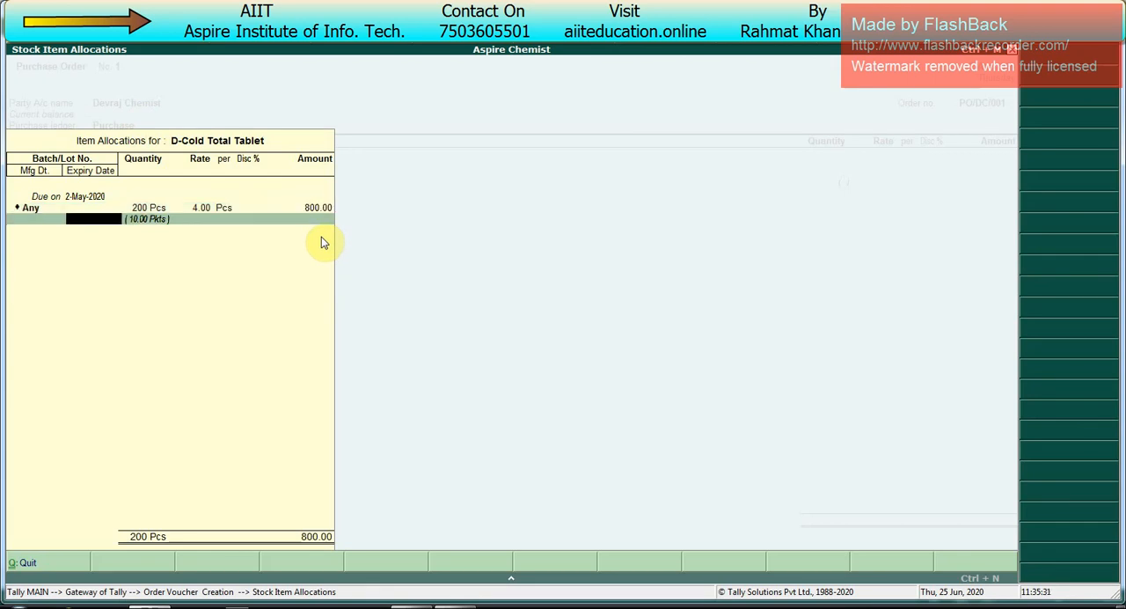
pyautogui.press('Return')
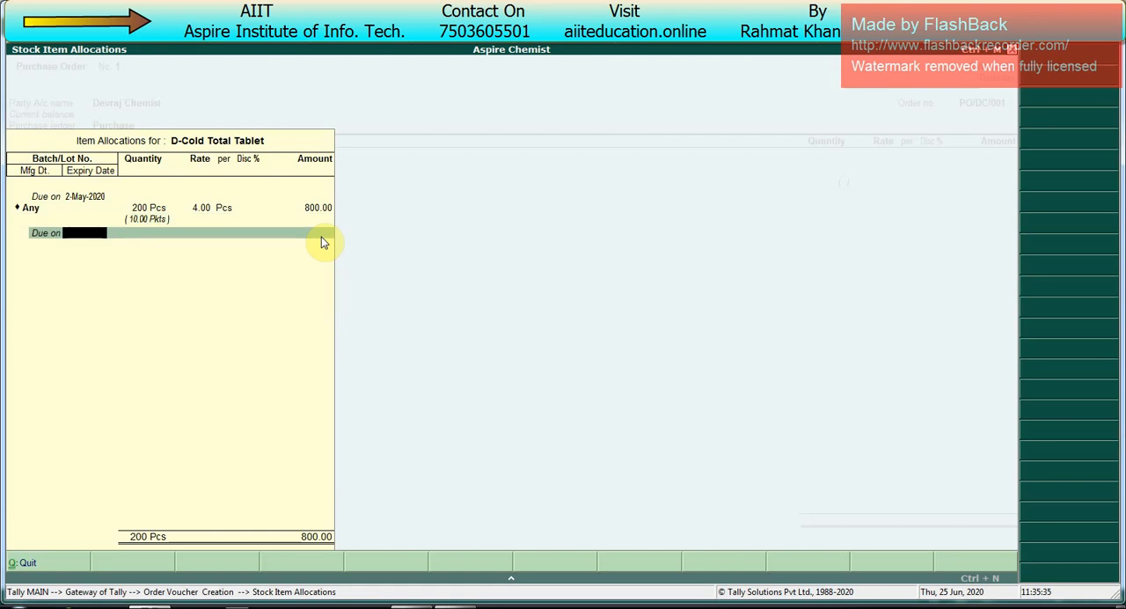
pyautogui.press('Return')
# Step: Pick PCM Tablet as the order's next item and open and accept its stock item master
pyautogui.press('Return')
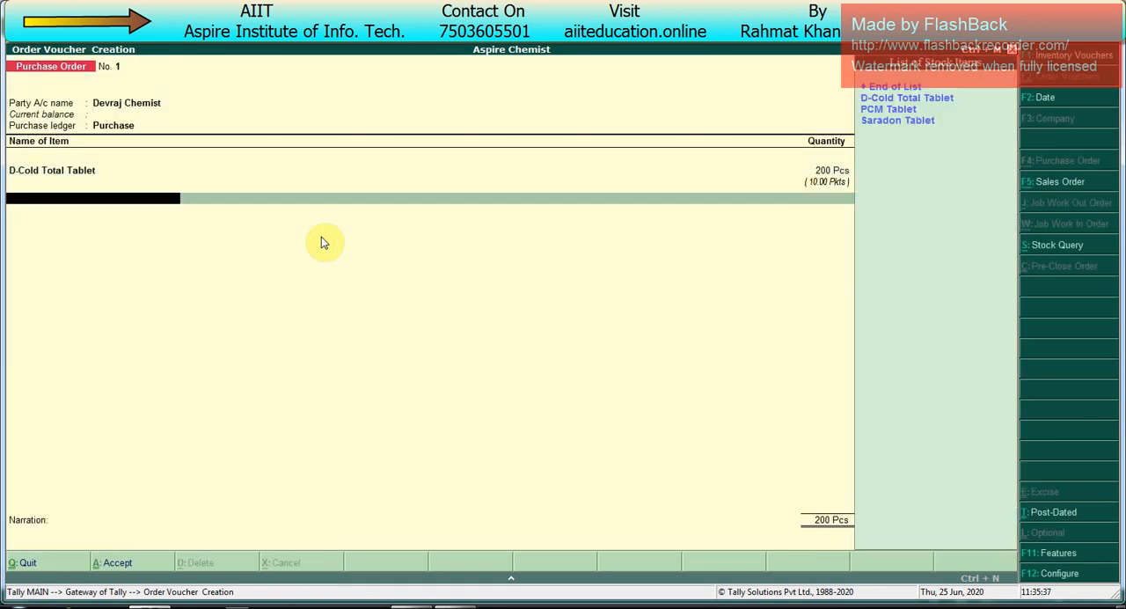
pyautogui.press('Down')
pyautogui.press('Down')
pyautogui.press('Return')
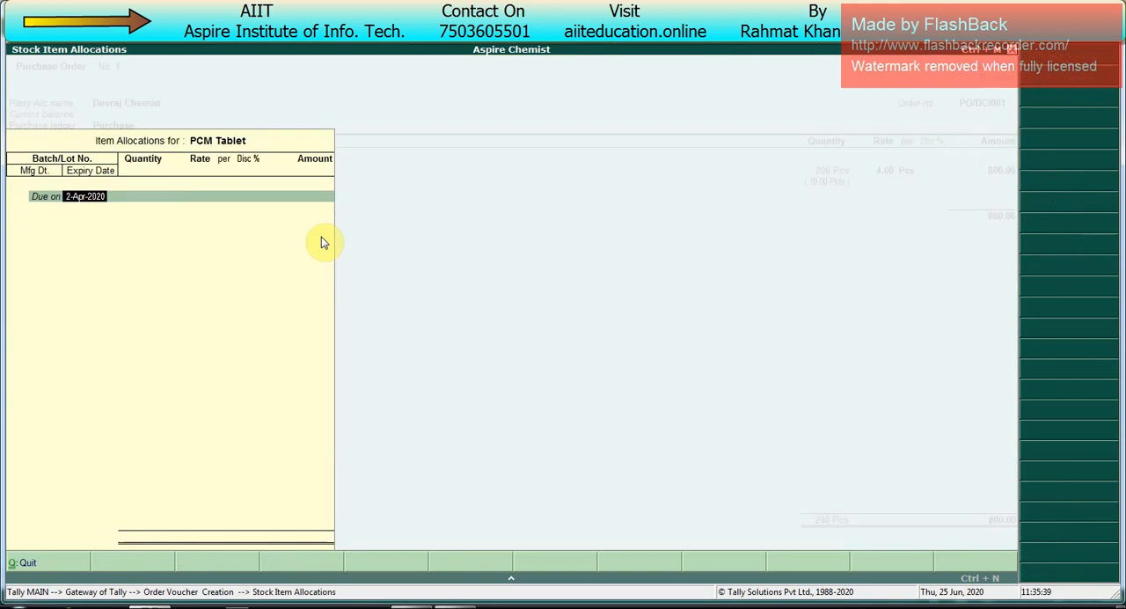
pyautogui.press('Escape')
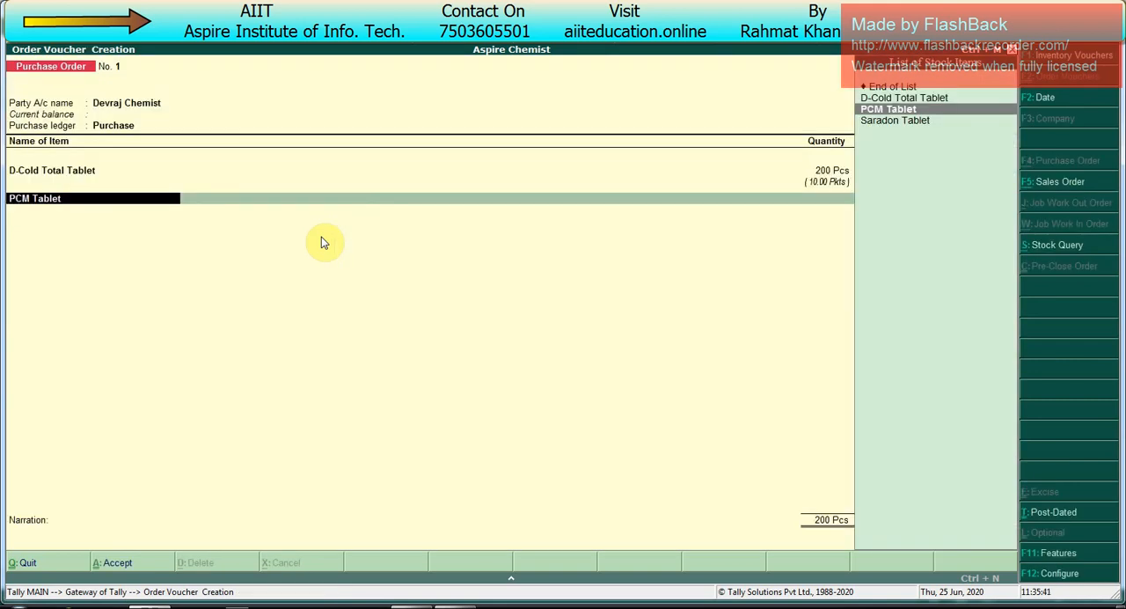
pyautogui.hotkey('ctrl', 'Return')
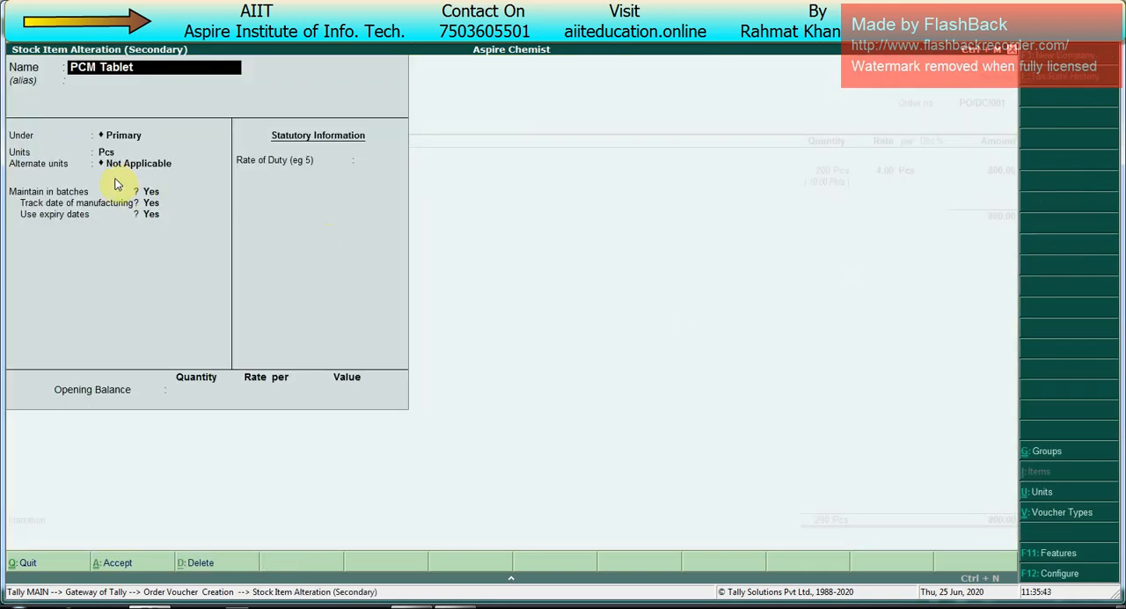
pyautogui.hotkey('ctrl', 'a')
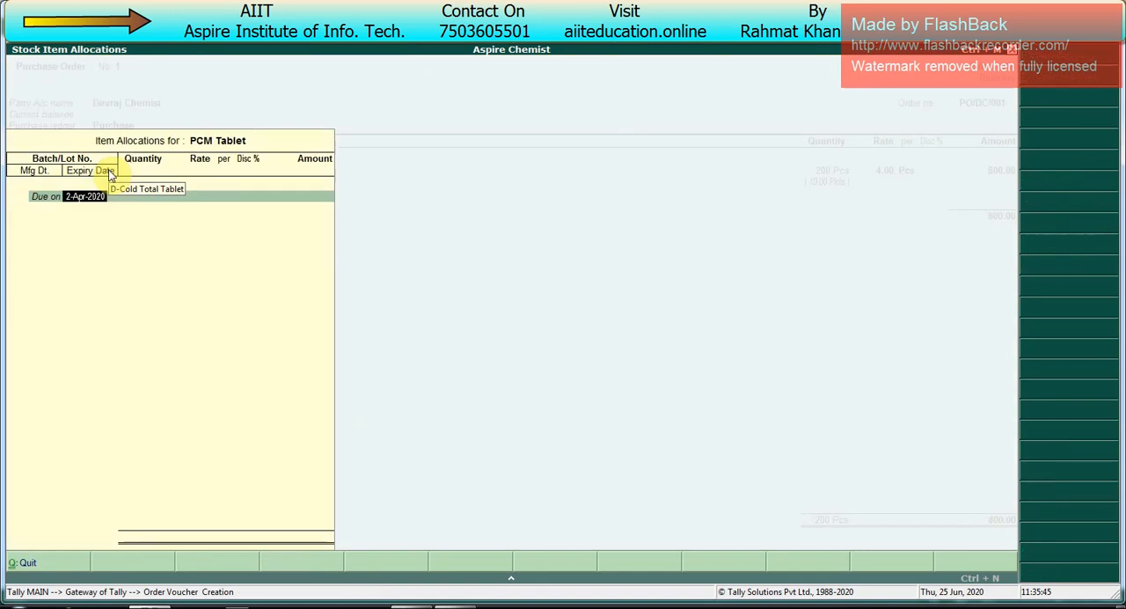
# Step: Set PCM Tablet's due date to 2-May-2020 and its batch to Any
pyautogui.write('2-5')
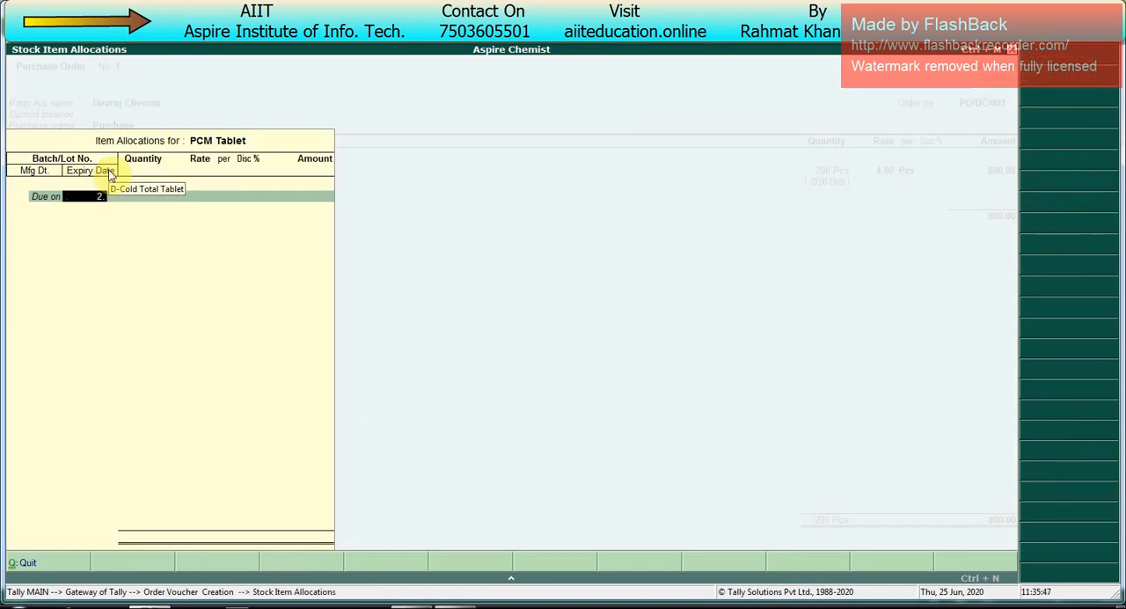
pyautogui.press('Return')
pyautogui.press('Down')
pyautogui.press('Up')
pyautogui.press('Return')
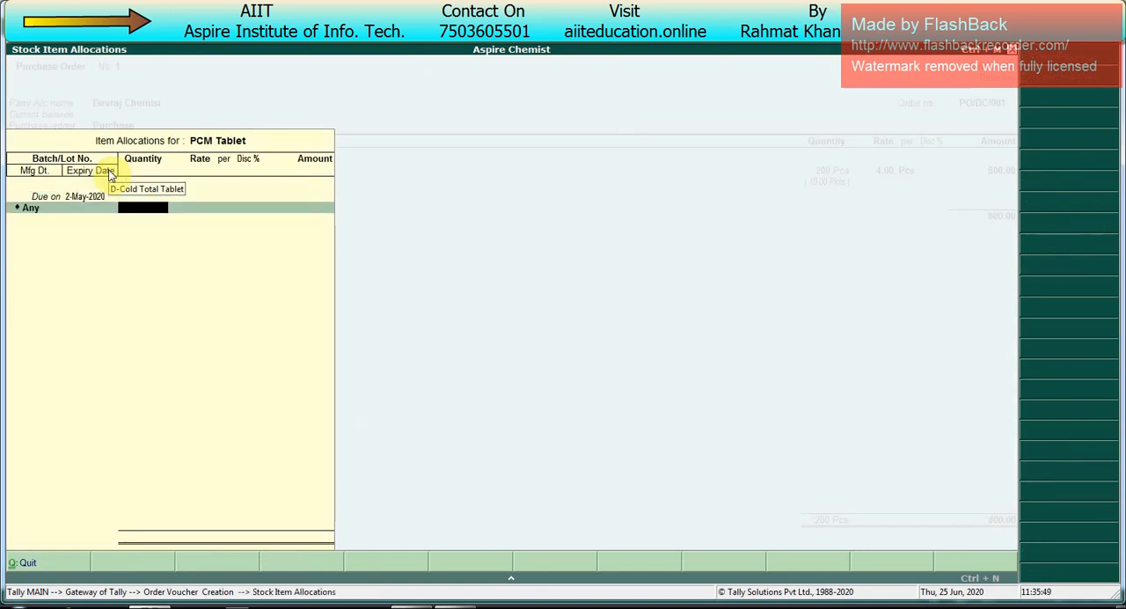
# Step: Order 800 Pcs of PCM Tablet at a rate of 6.00 per Pcs, leaving discount, manufacturing date and expiry date blank
pyautogui.write('8')
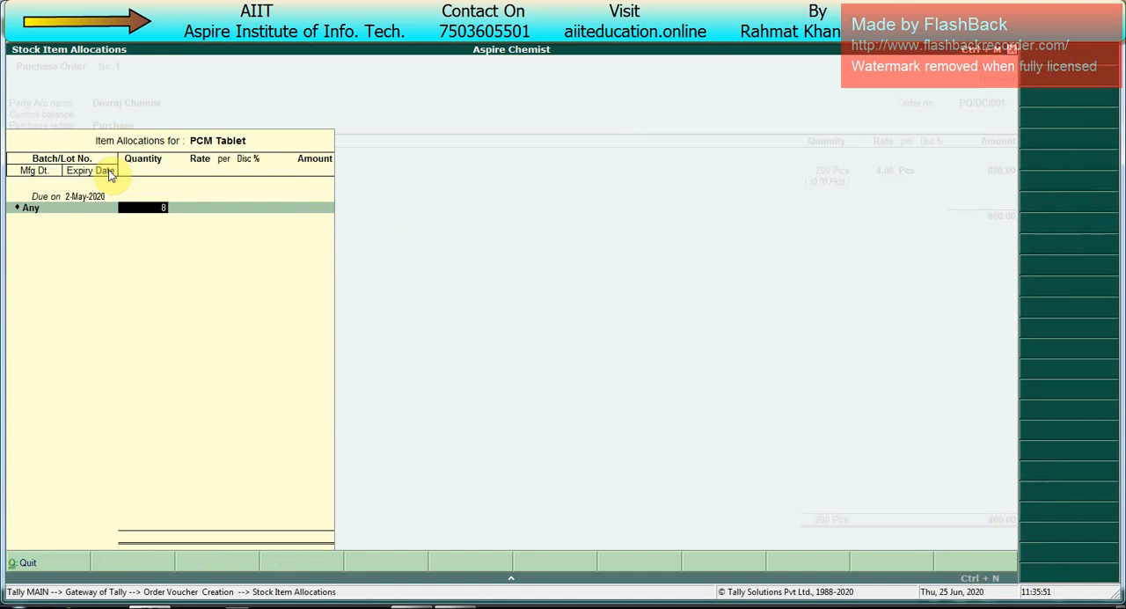
pyautogui.write('00')
pyautogui.press('Return')
pyautogui.write('6')
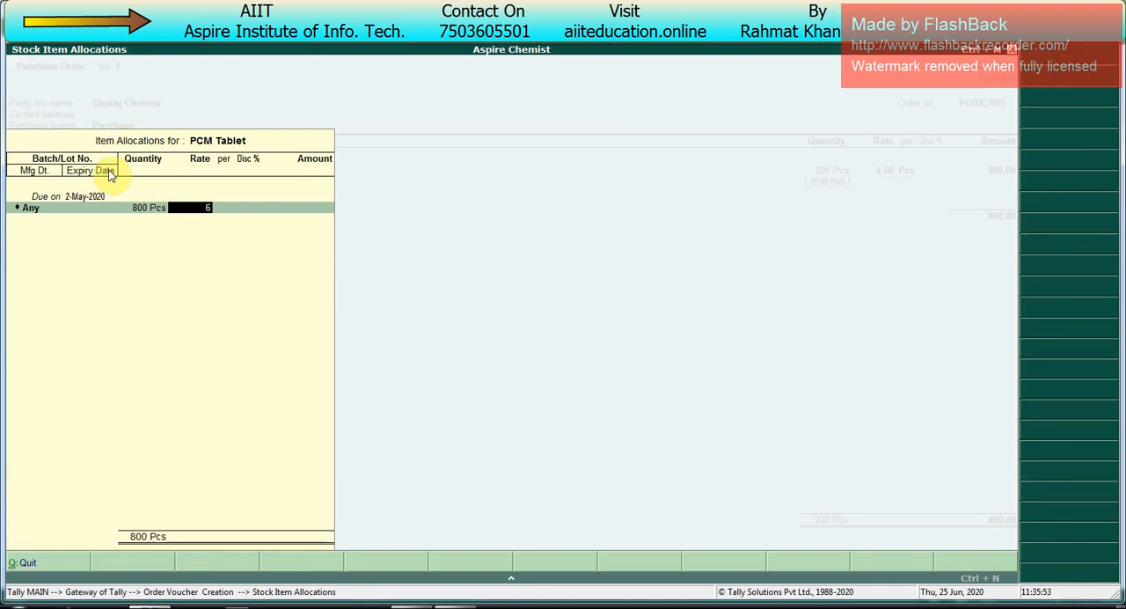
pyautogui.press('Return')
pyautogui.press('Return')
pyautogui.press('Return')
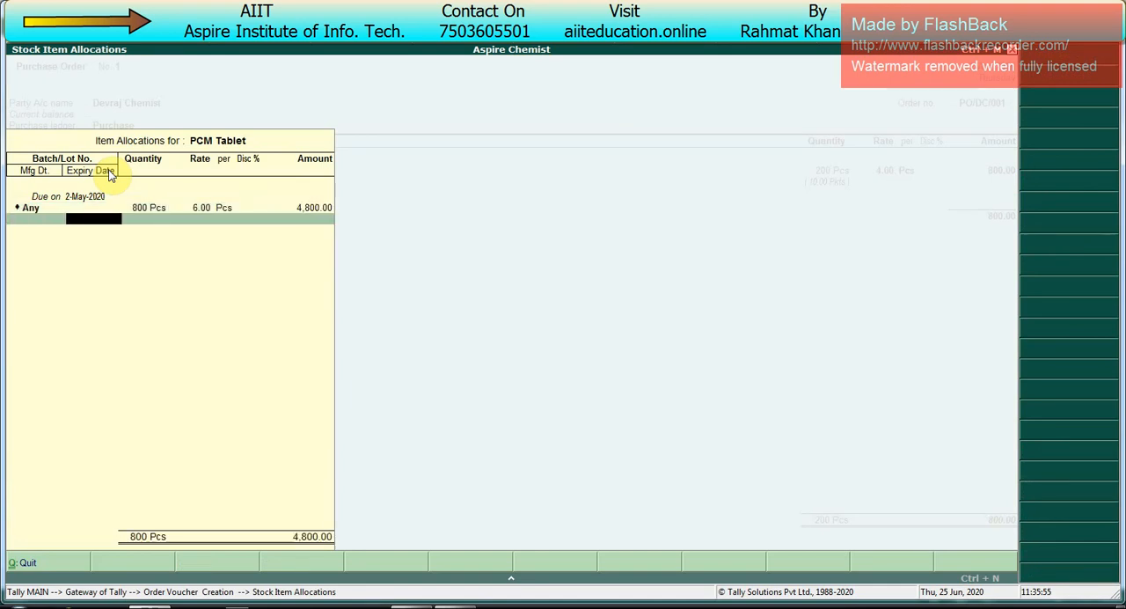
pyautogui.press('Return')
# Step: Add Saradon Tablet to the order, due on 2-May-2020, with the batch set to Any
pyautogui.press('Return')
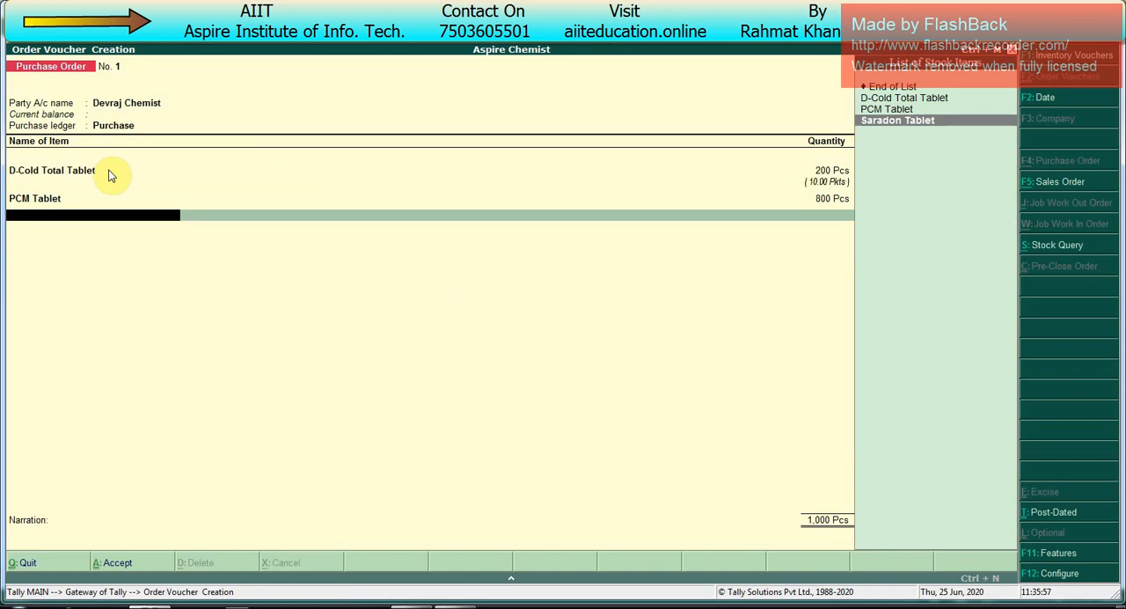
pyautogui.press('Return')
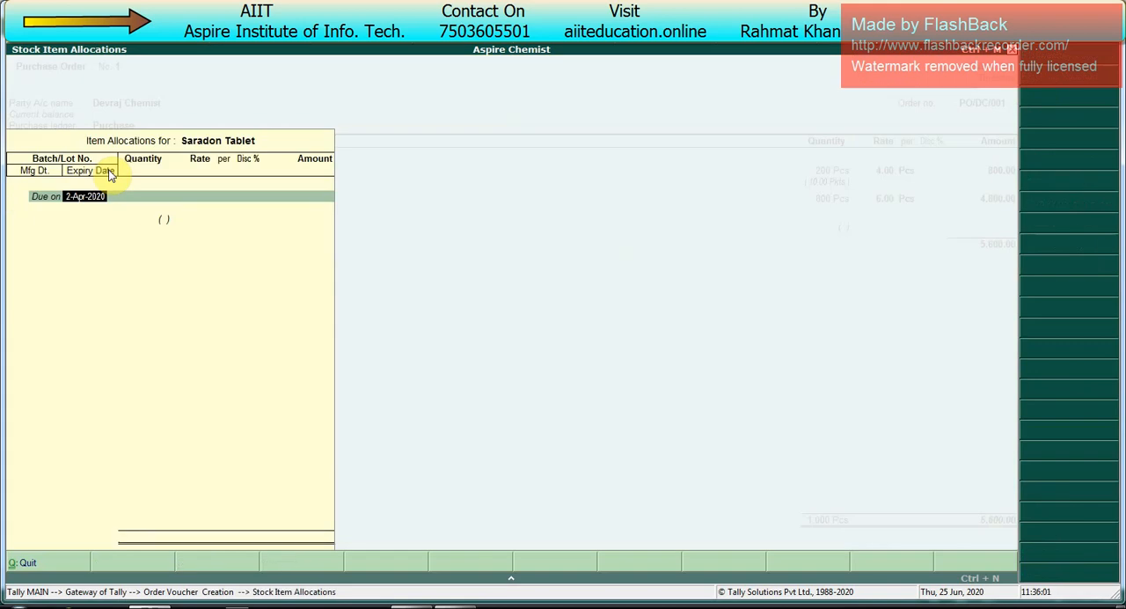
pyautogui.write('2-5')
pyautogui.press('Return')
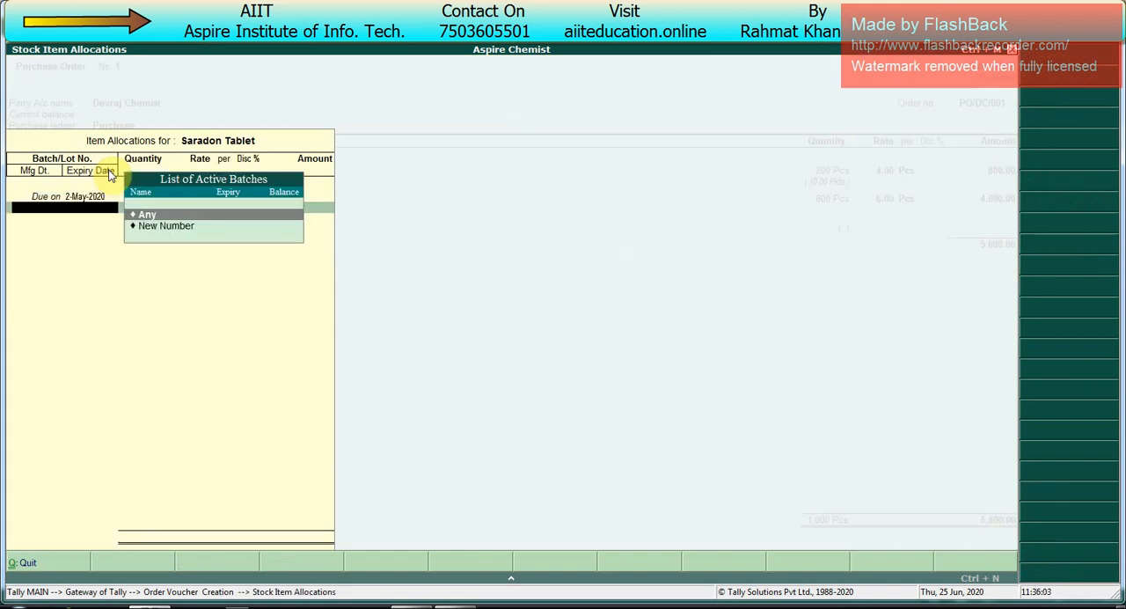
pyautogui.press('Return')
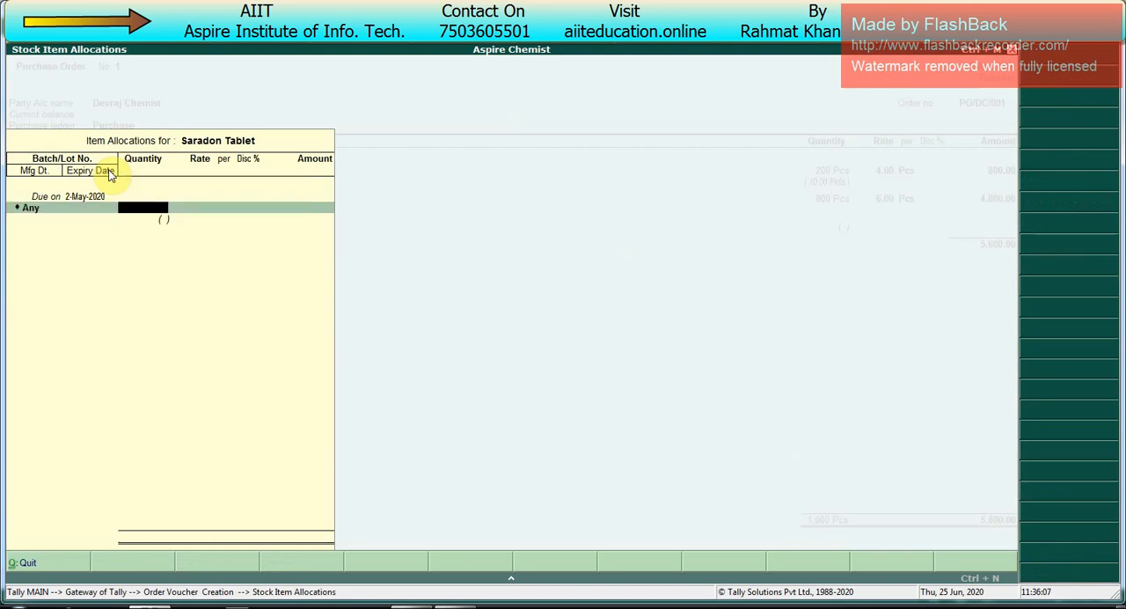
# Step: Try quantities of 1,500 Pcs and 1,550 Pcs for Saradon Tablet
pyautogui.write('1500')
pyautogui.press('Return')
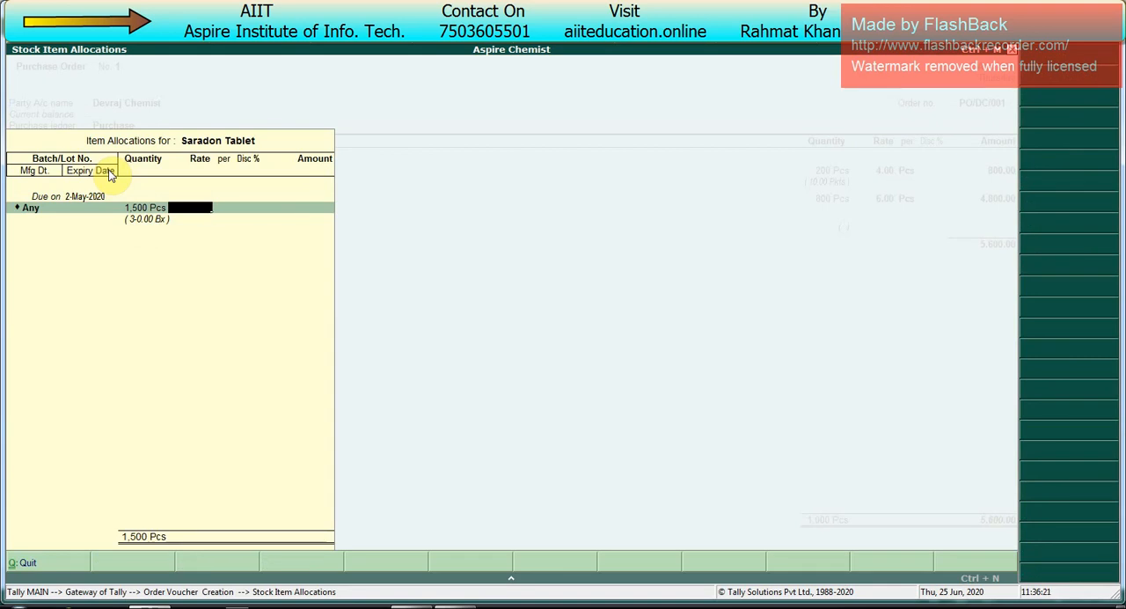
pyautogui.press('BackSpace')
pyautogui.press('BackSpace')
pyautogui.press('Return')
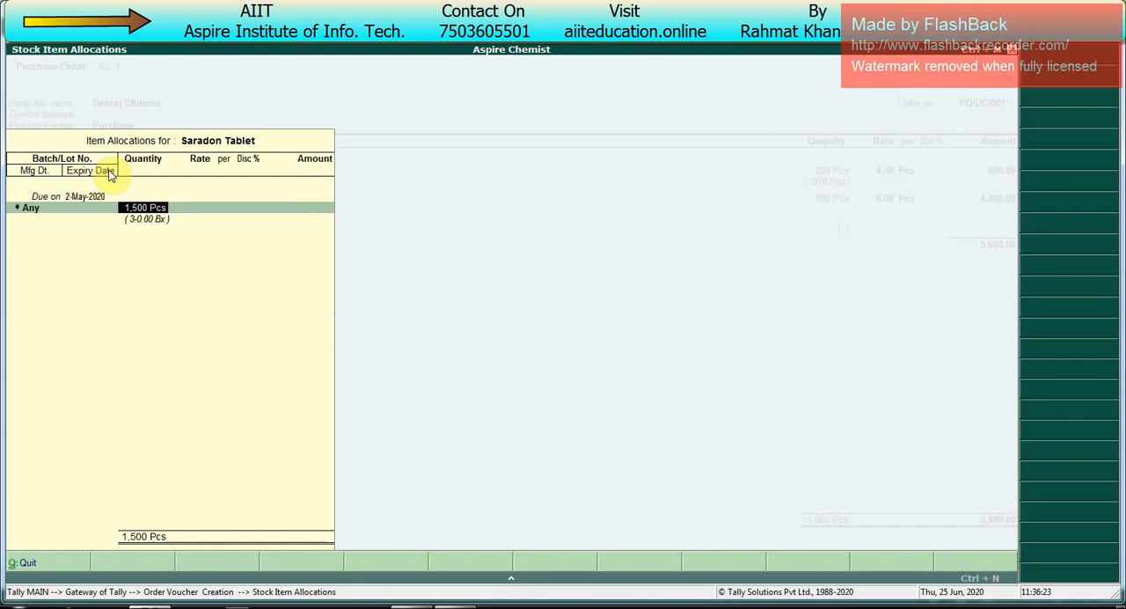
pyautogui.write('150')
pyautogui.press('BackSpace')
pyautogui.write('50')
pyautogui.press('Return')
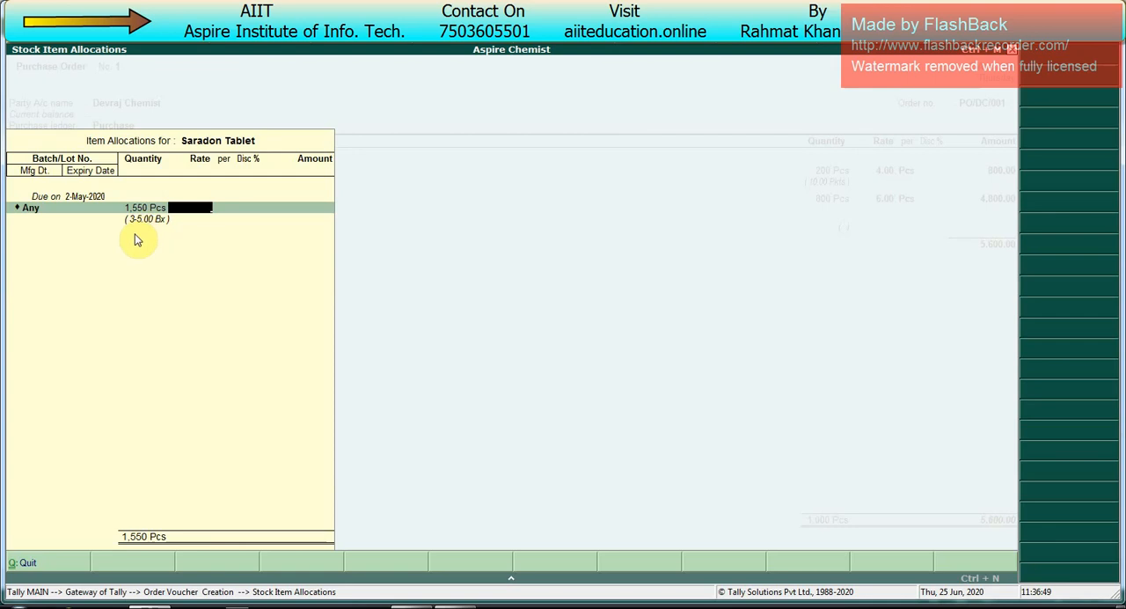
# Step: Set the Saradon Tablet quantity by entering it in packets as 300 Pkts
pyautogui.press('BackSpace')
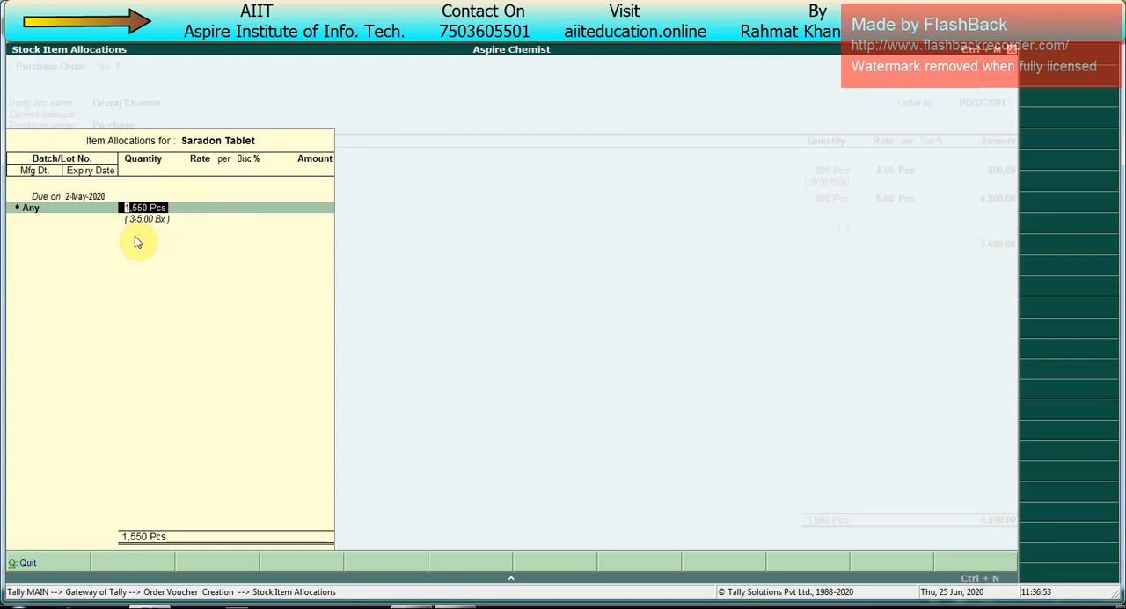
pyautogui.write('30 p')
pyautogui.press('BackSpace')
pyautogui.press('BackSpace')
pyautogui.press('BackSpace')
pyautogui.press('BackSpace')
pyautogui.write('300 pkts')
pyautogui.press('Return')
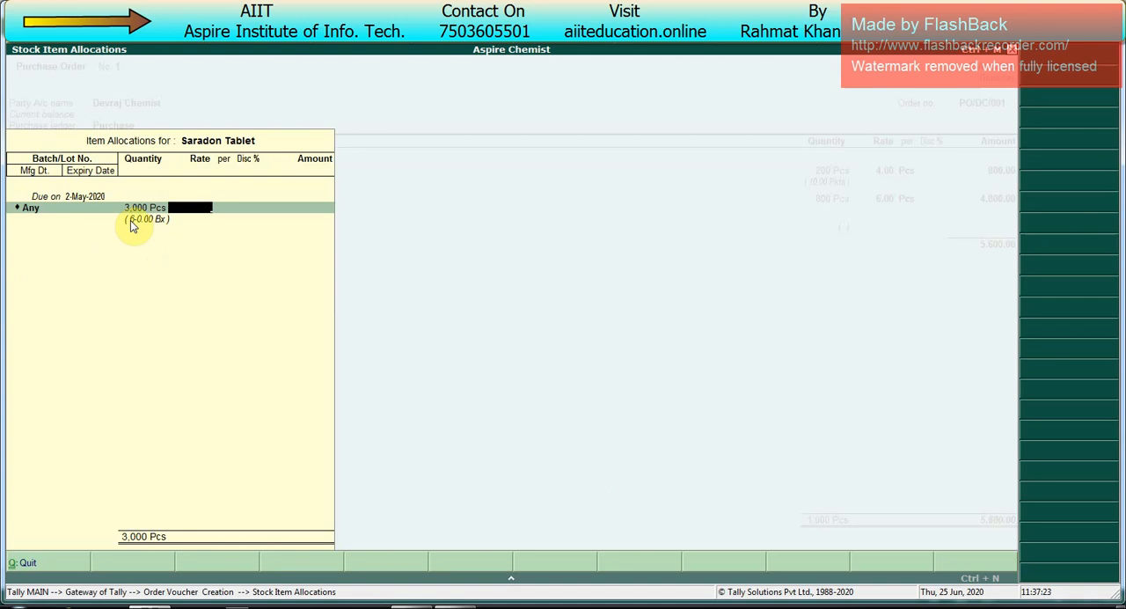
# Step: Try pricing Saradon Tablet at 5.00 per Pcs and at 50.00 per Pkts
pyautogui.write('5')
pyautogui.press('Return')
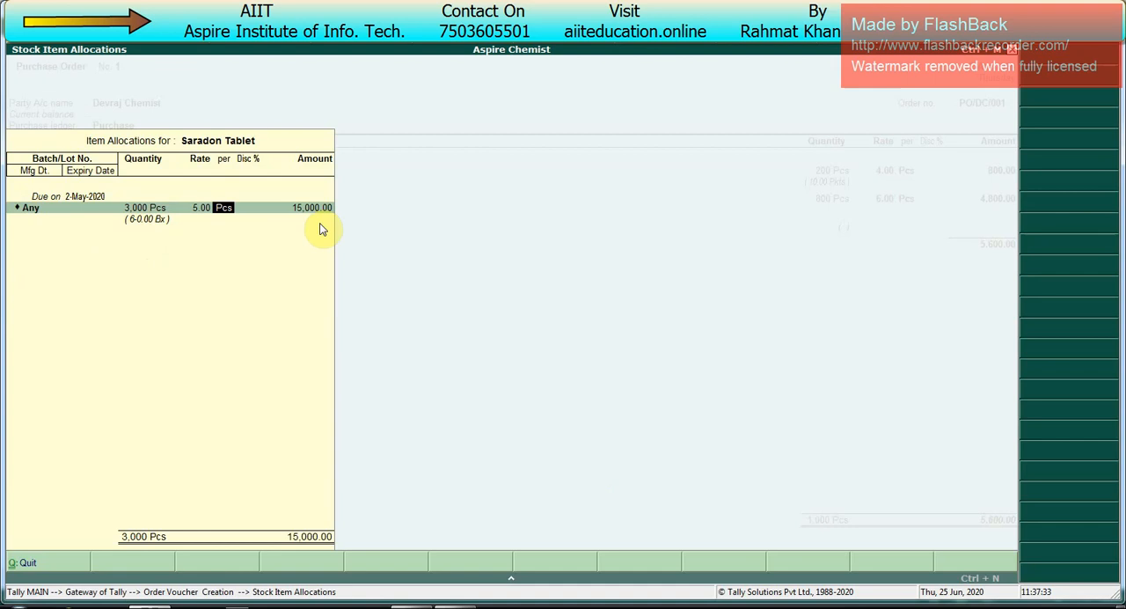
pyautogui.press('BackSpace')
pyautogui.write('5')
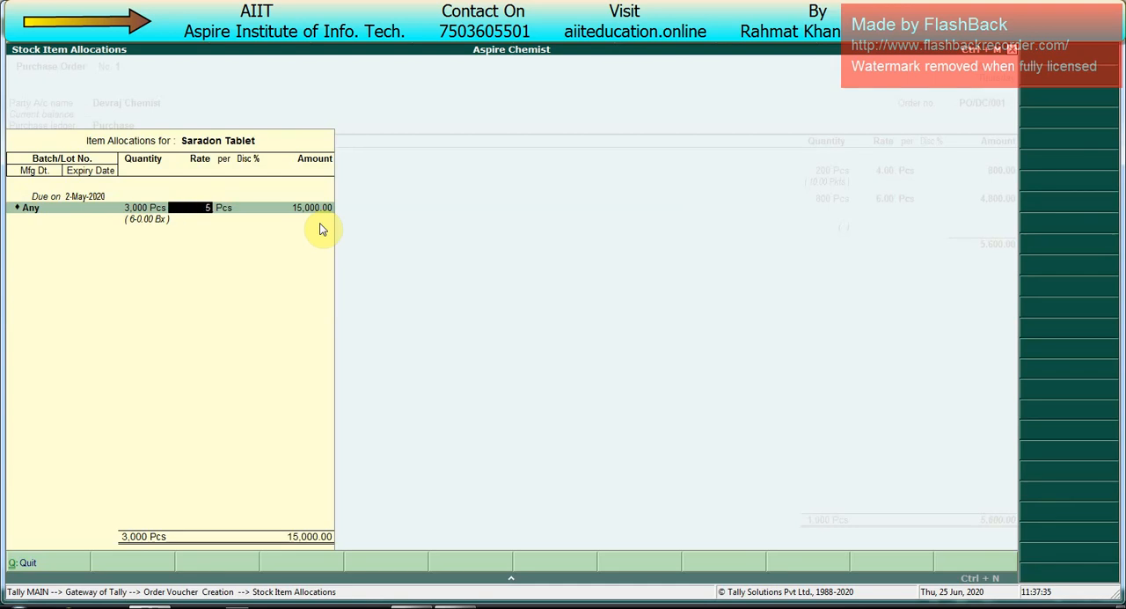
pyautogui.write('0')
pyautogui.press('Return')
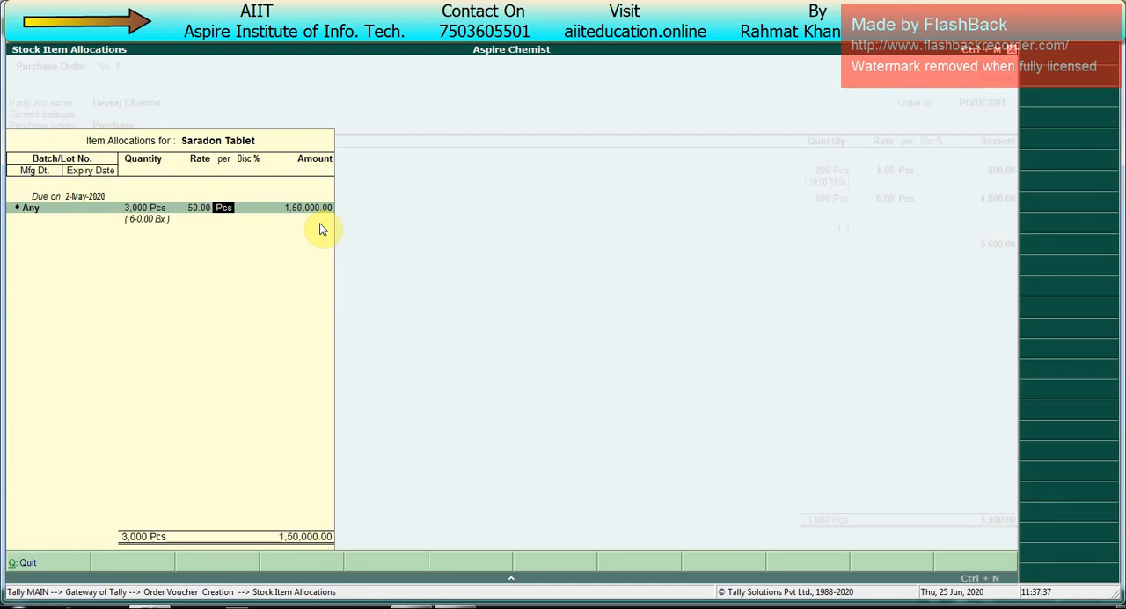
pyautogui.write('pkts')
pyautogui.press('Return')
pyautogui.press('Return')
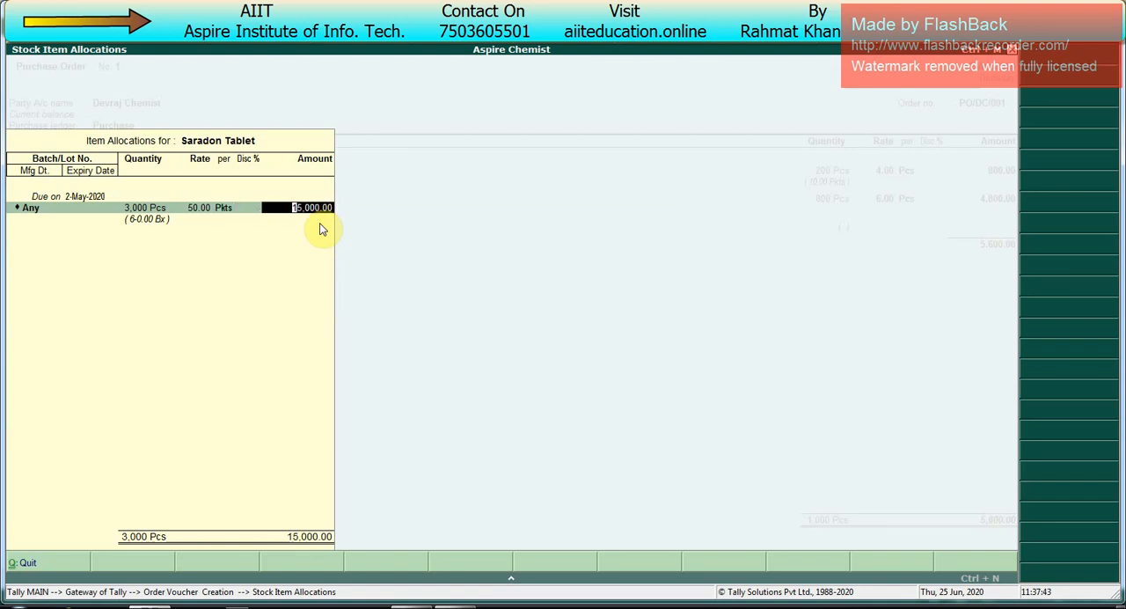
# Step: Set the Saradon Tablet rate to 2,500.00 per Bx
pyautogui.press('BackSpace')
pyautogui.press('BackSpace')
pyautogui.press('BackSpace')
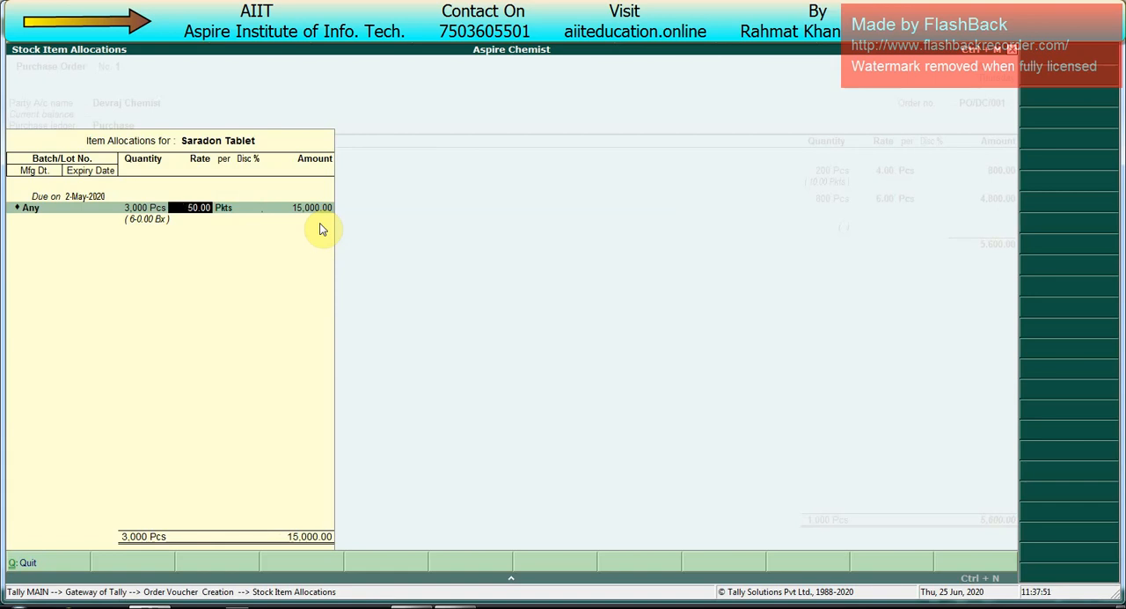
pyautogui.write('2500')
pyautogui.press('Return')
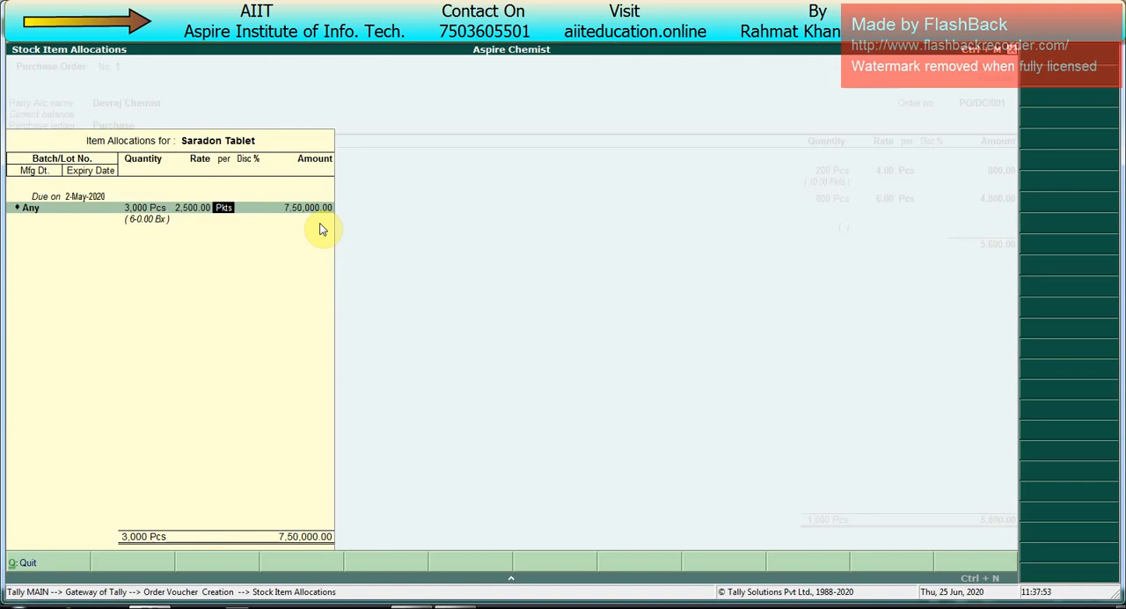
pyautogui.write('bx')
pyautogui.press('Return')
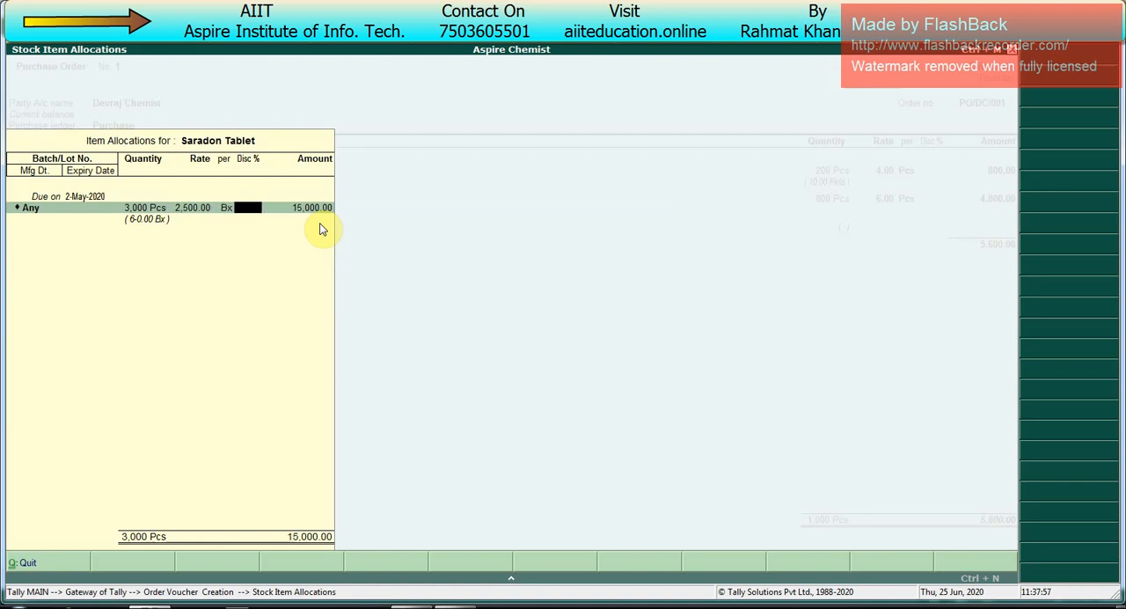
# Step: Complete the Saradon Tablet allocation, leaving discount, manufacturing date and expiry date blank
pyautogui.press('Return')
pyautogui.press('Return')
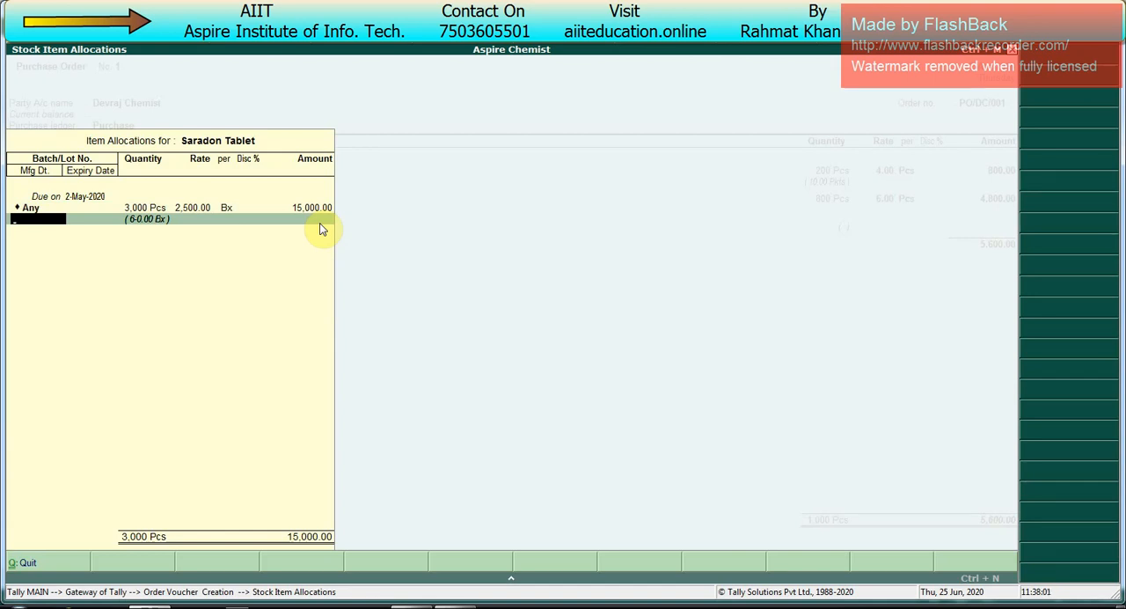
pyautogui.press('Return')
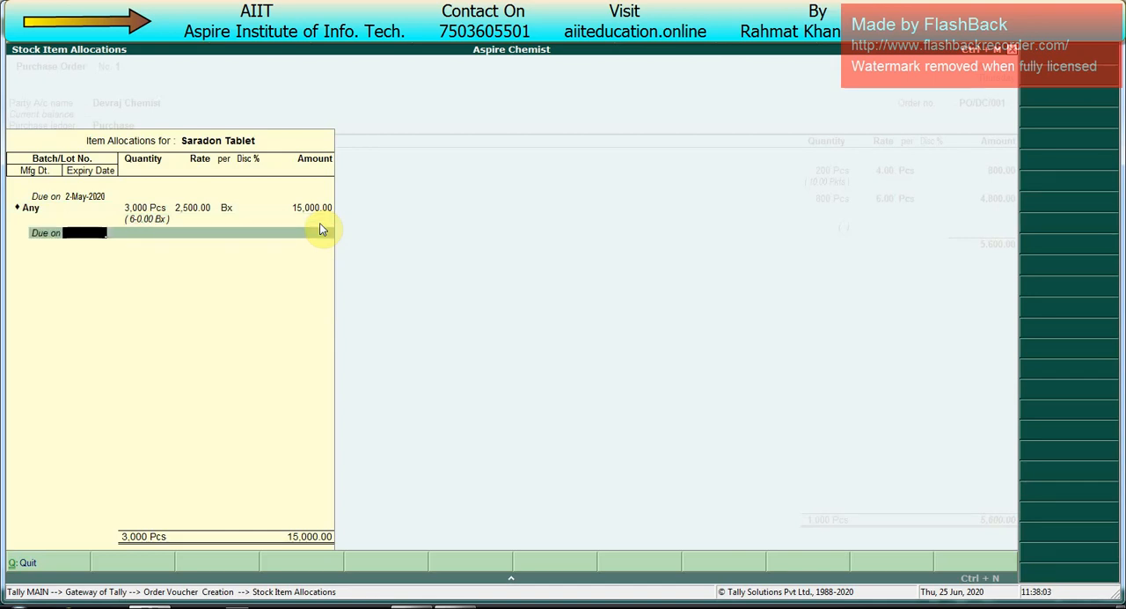
pyautogui.press('Return')
# Step: End the purchase order's item list and save the voucher without additional ledgers or a narration
pyautogui.press('Return')
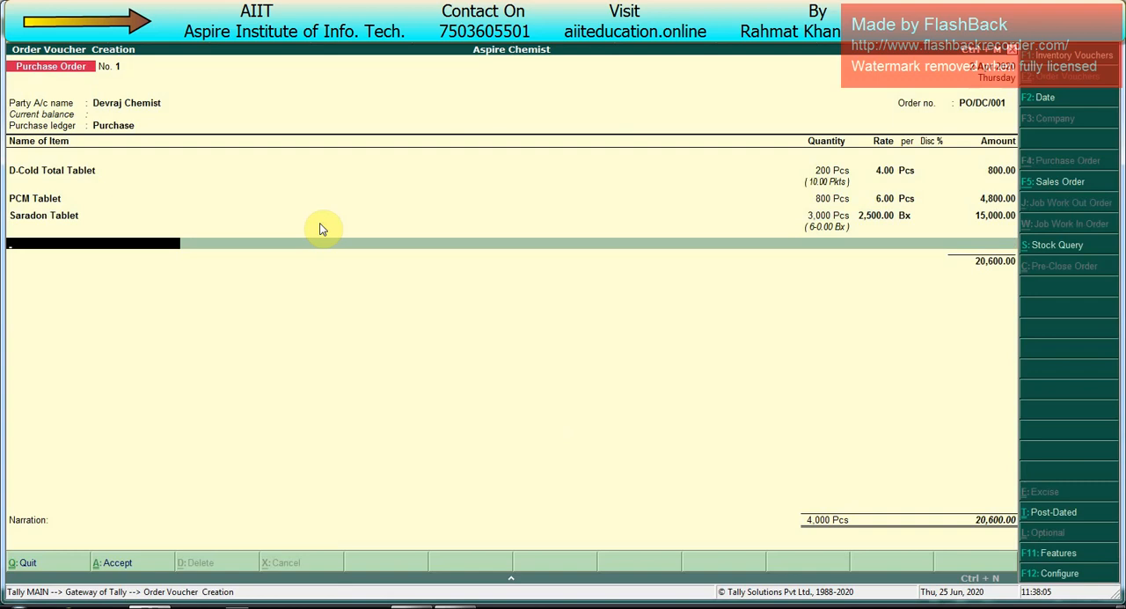
pyautogui.press('Return')
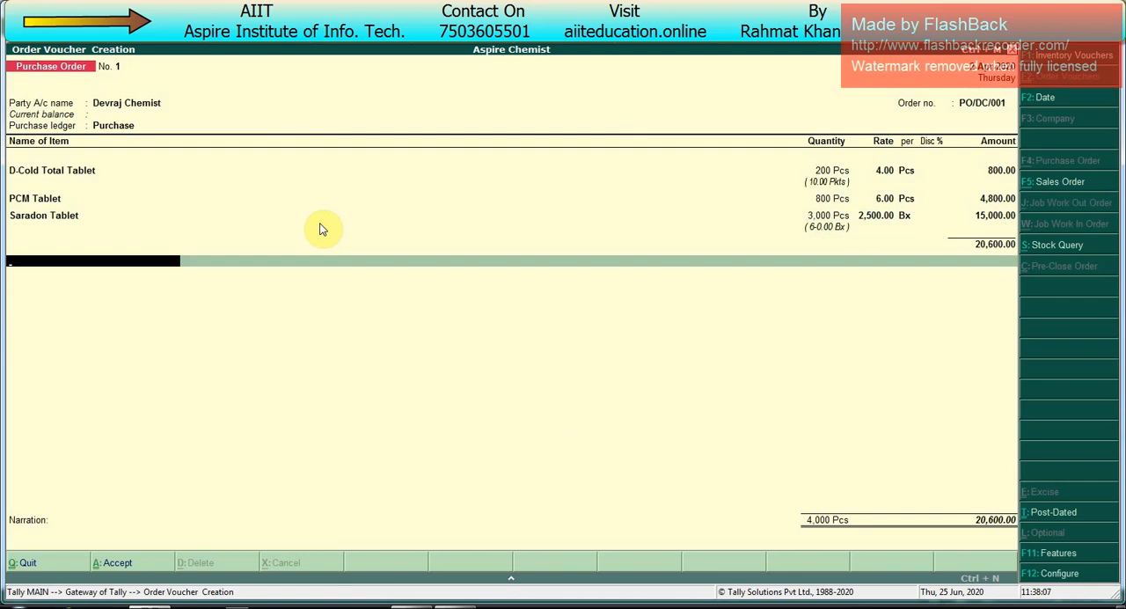
pyautogui.press('Return')
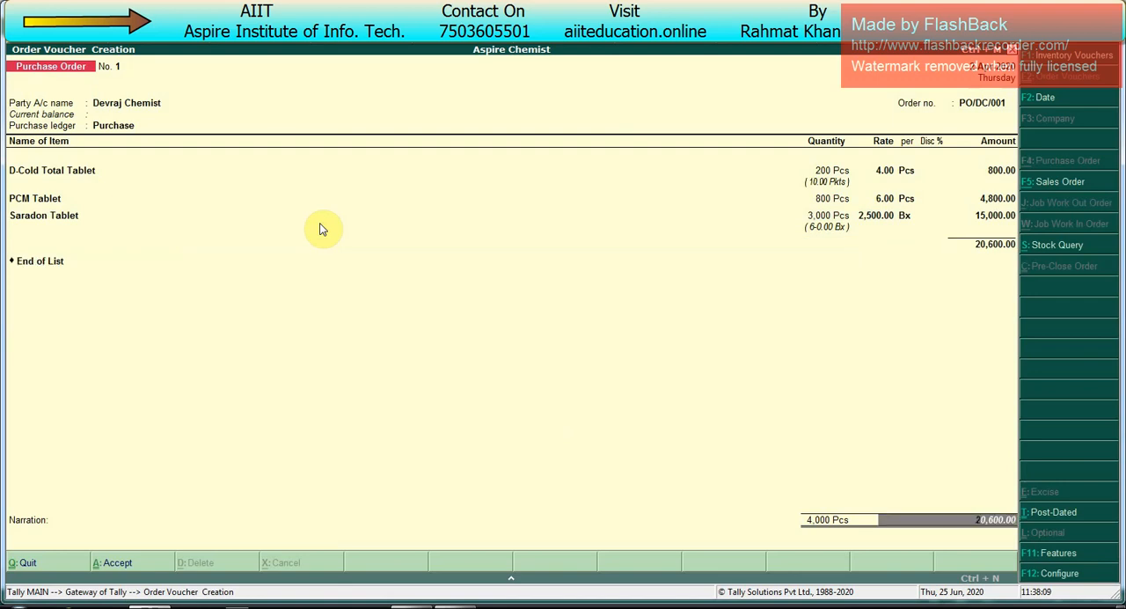
pyautogui.hotkey('ctrl', 'a')
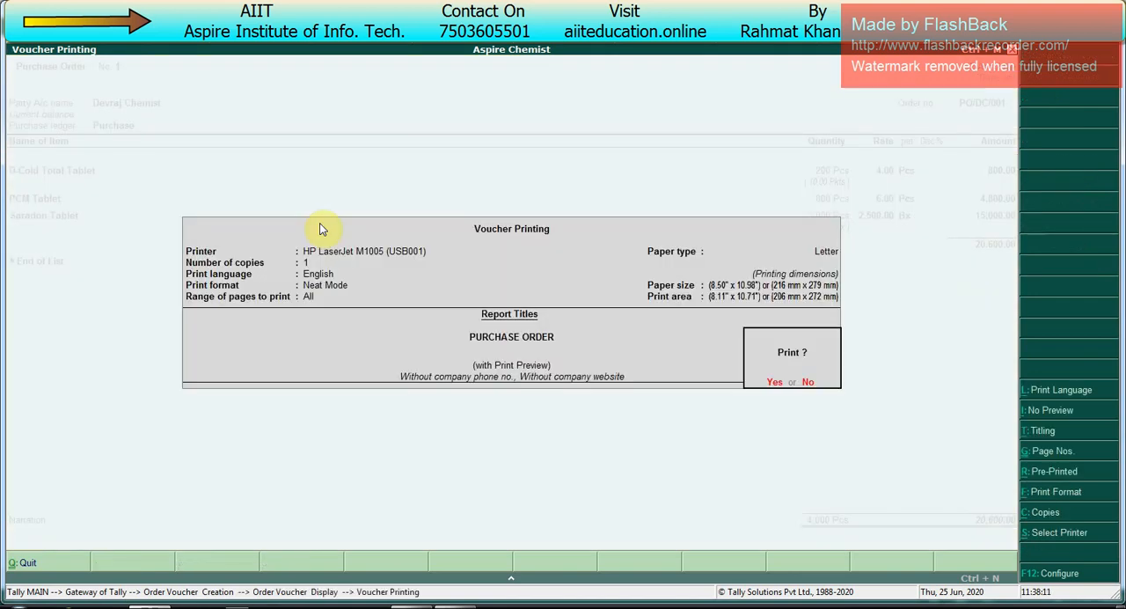
# Step: Preview the purchase order's printout at enlarged size, review its contents, and close the preview
pyautogui.press('Return')
pyautogui.hotkey('alt', 'z')
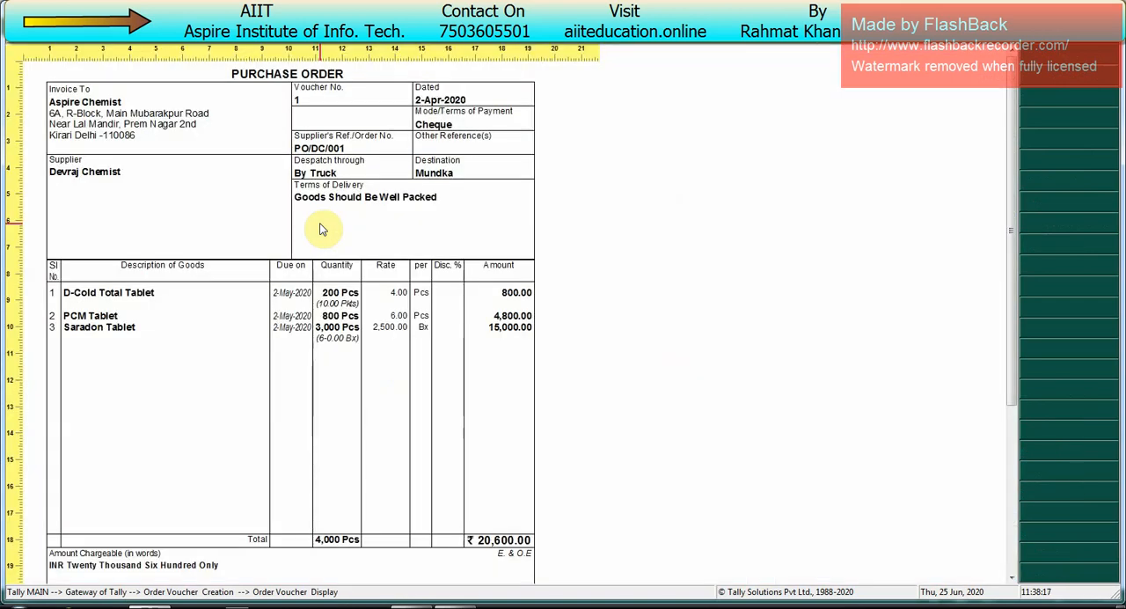
pyautogui.scroll(-8, 323, 229)
pyautogui.scroll(5, 323, 230)
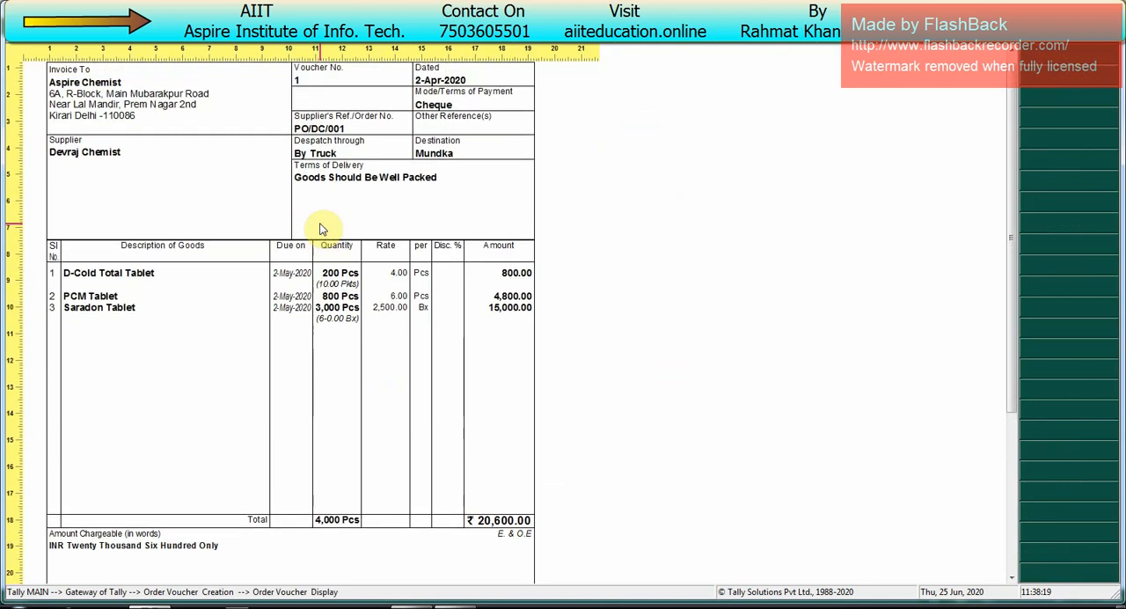
pyautogui.scroll(2, 323, 230)
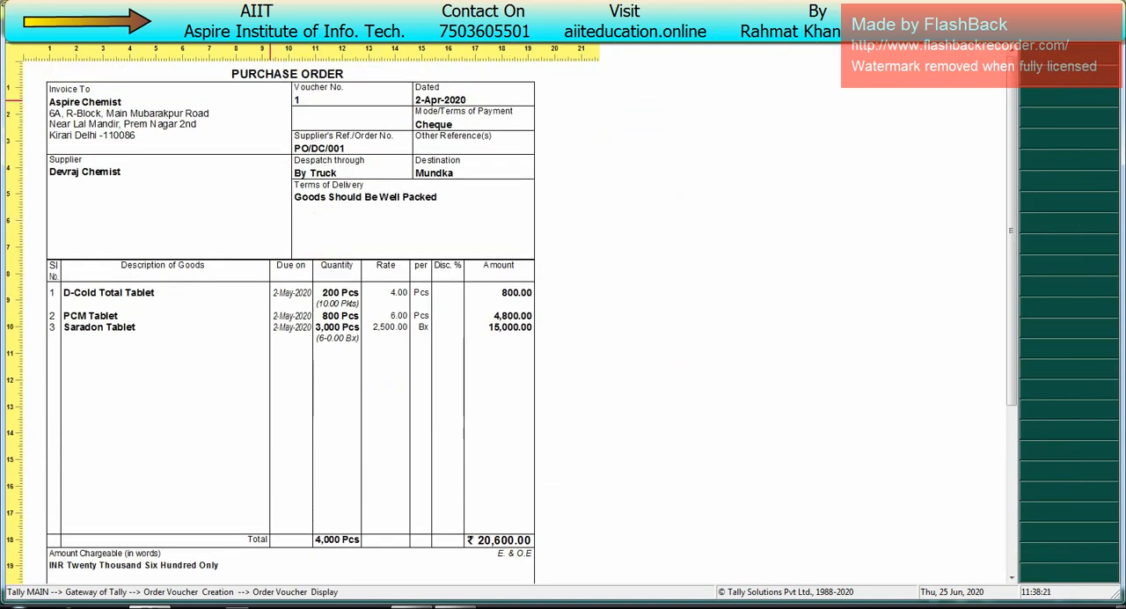
pyautogui.press('Escape')
# Step: Leave the order voucher screen, check the Stock Summary report for the ordered tablets, and close the report
pyautogui.press('Escape')
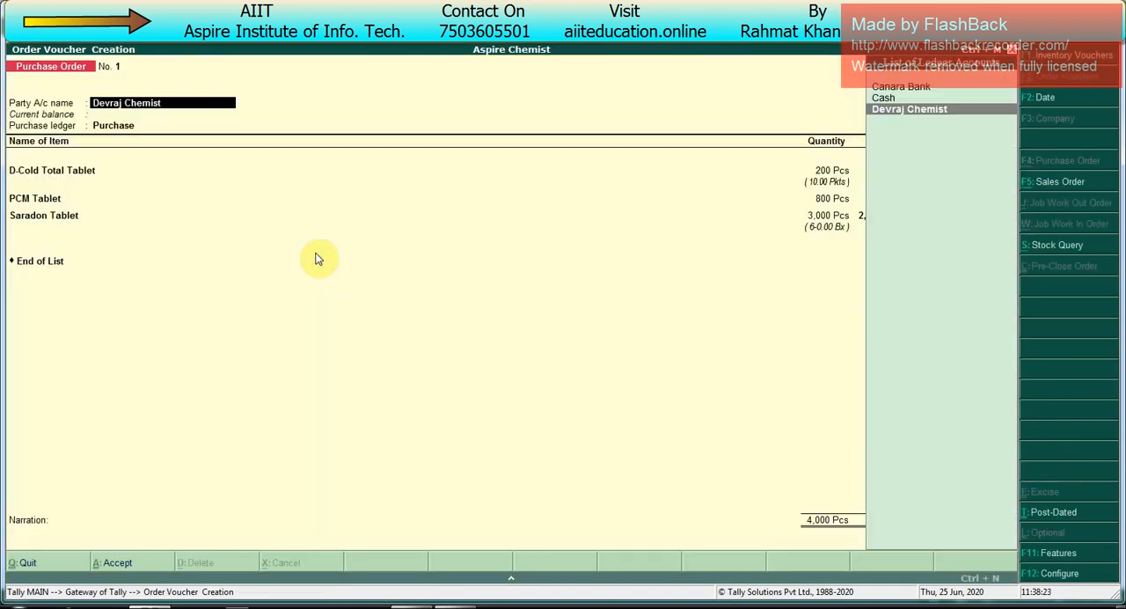
pyautogui.press('Escape')
pyautogui.press('Escape')
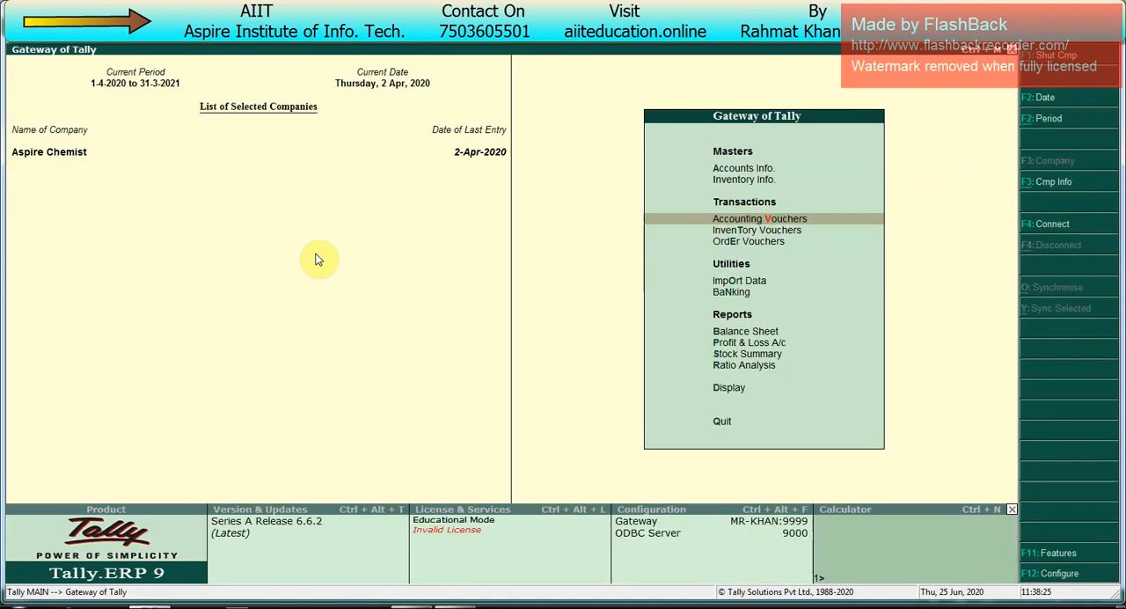
pyautogui.press('Up')
pyautogui.press('Up')
pyautogui.press('Up')
pyautogui.press('Up')
pyautogui.press('Up')
pyautogui.press('Up')
pyautogui.press('Up')
pyautogui.press('Up')
pyautogui.press('Down')
pyautogui.press('Down')
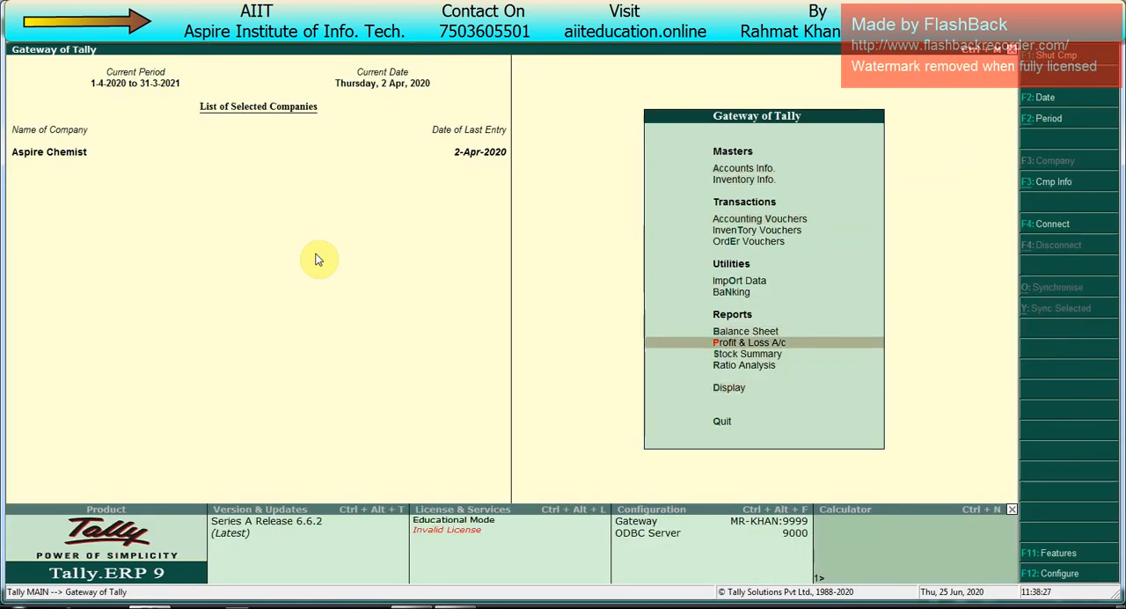
pyautogui.press('Return')
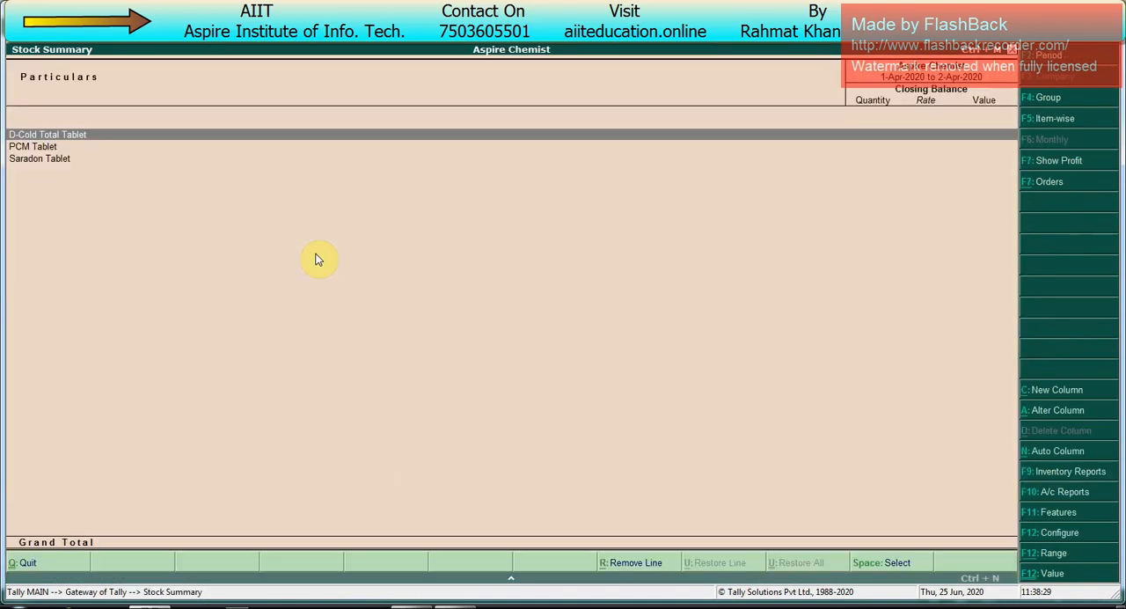
pyautogui.press('Escape')
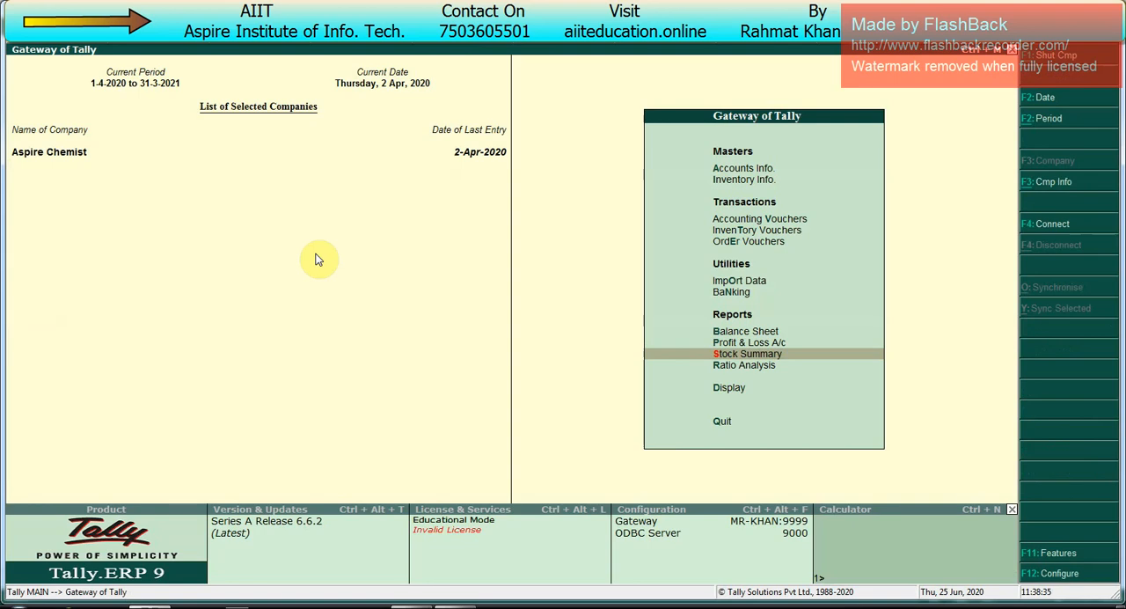
# Step: Review the Reorder Status of all items under the Primary stock group, including pending purchase orders and quantities still needed, and close the report
pyautogui.press('Down')
pyautogui.press('Down')
pyautogui.press('Return')
pyautogui.press('Down')
pyautogui.press('Down')
pyautogui.press('Down')
pyautogui.press('Down')
pyautogui.press('Down')
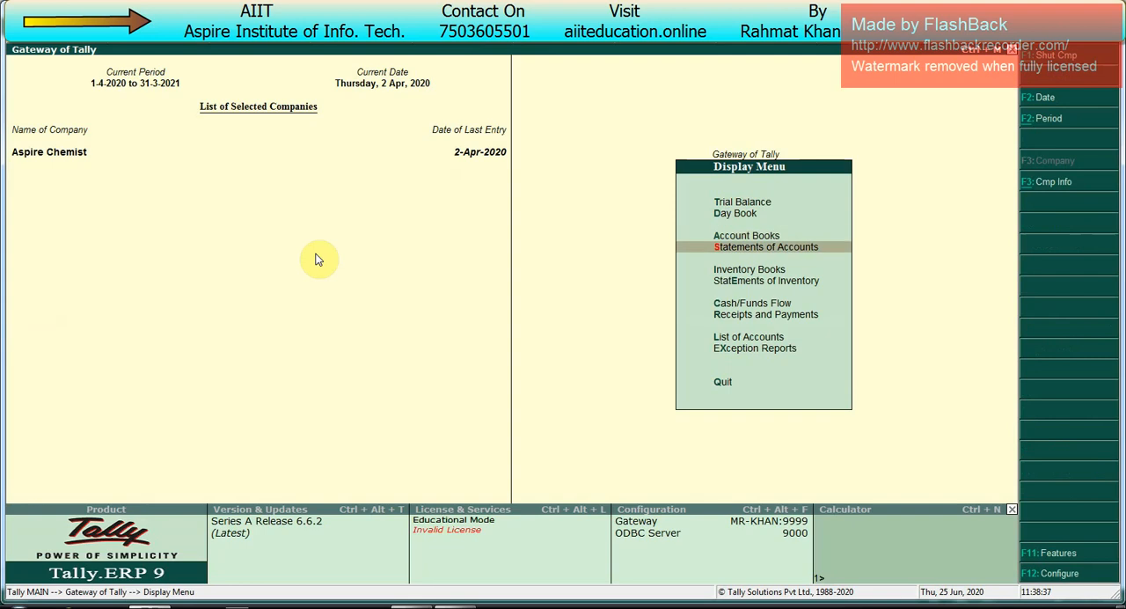
pyautogui.press('Down')
pyautogui.press('Down')
pyautogui.press('Down')
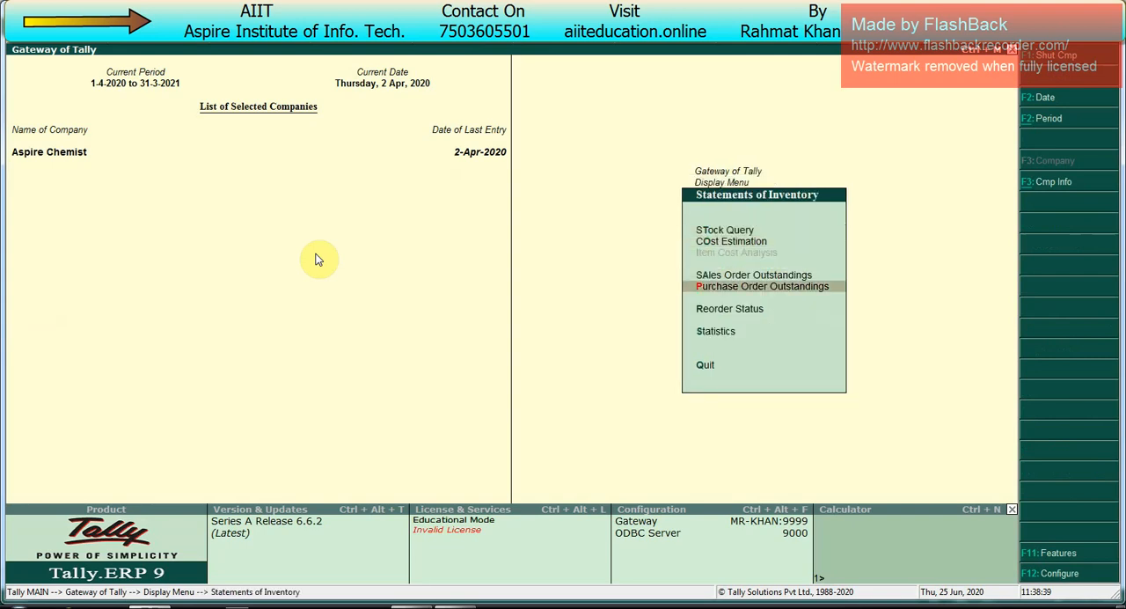
pyautogui.press('Down')
pyautogui.press('Return')
pyautogui.press('Return')
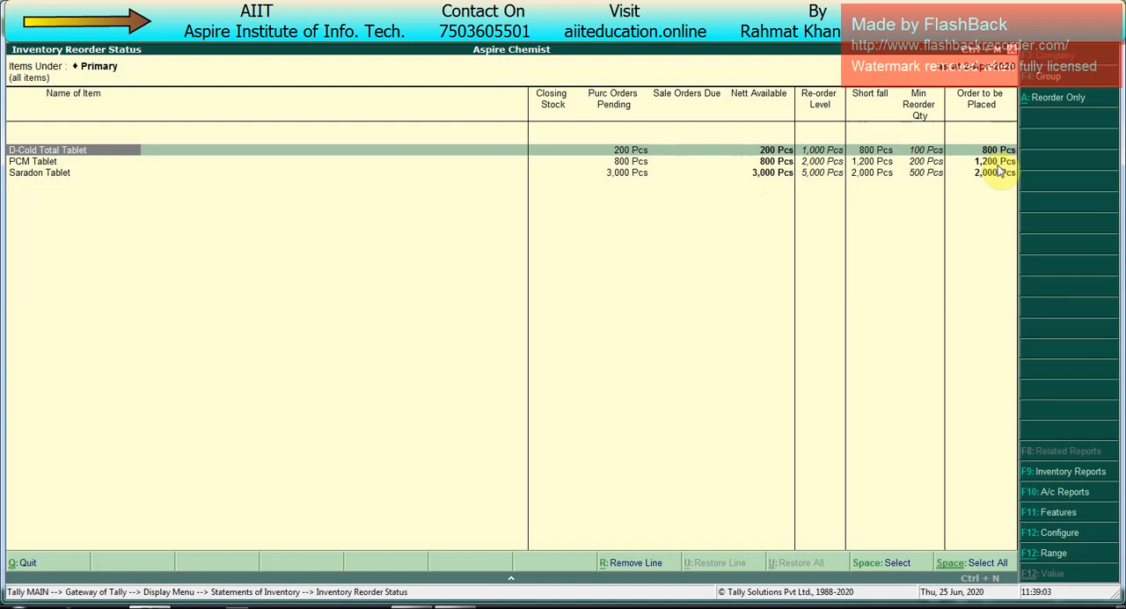
pyautogui.press('Escape')
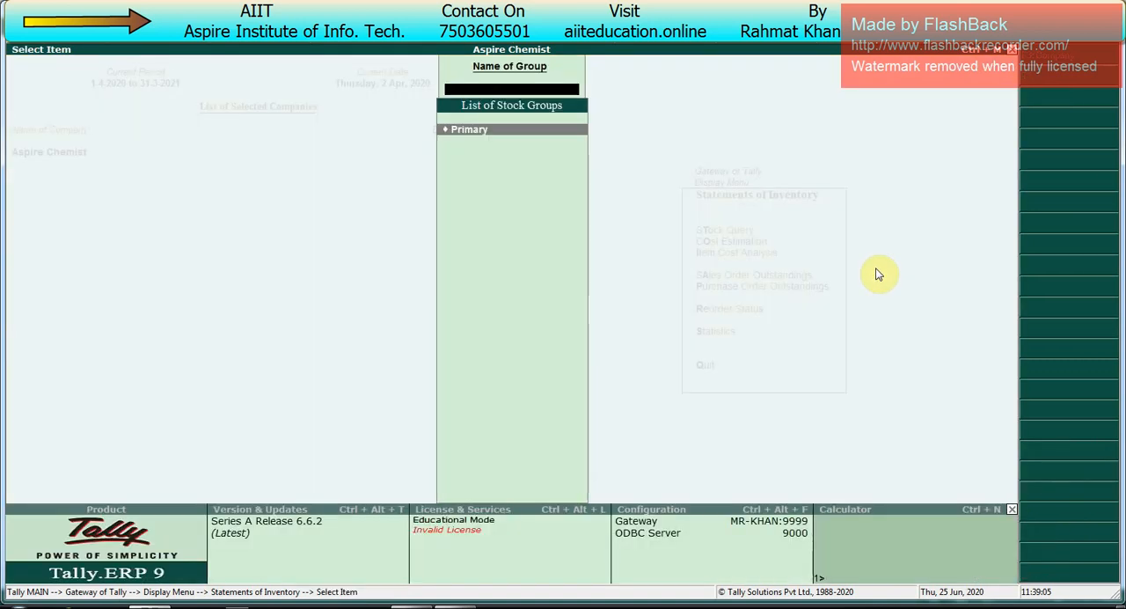
pyautogui.press('Escape')
pyautogui.press('Escape')
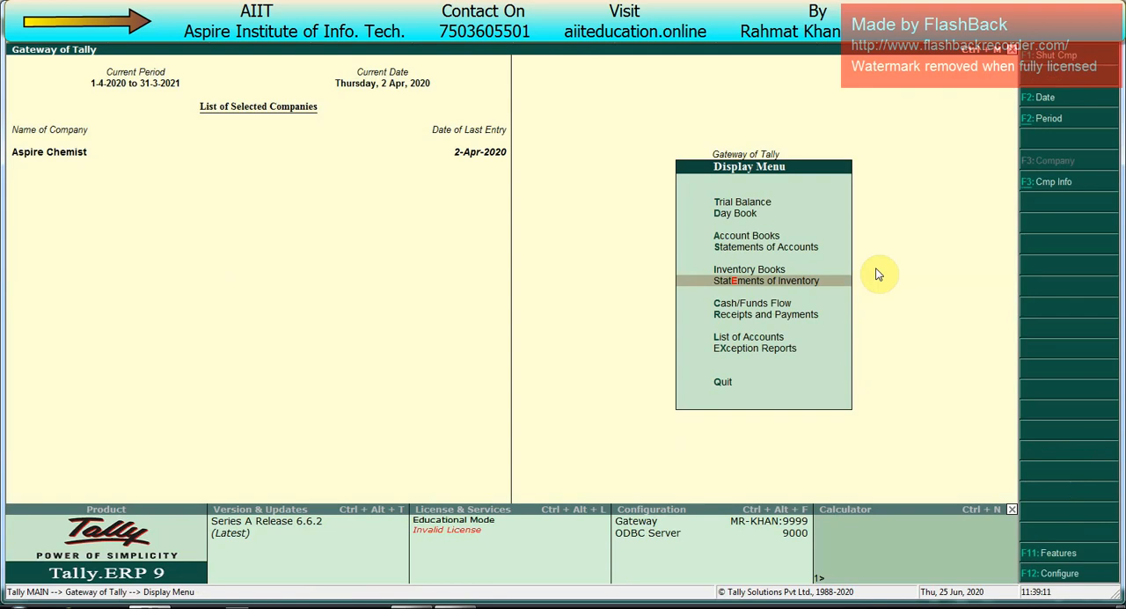
# Step: Display the ledger-wise Purchase Order Outstandings for Devraj Chemist
pyautogui.press('Return')
pyautogui.press('Down')
pyautogui.press('Down')
pyautogui.press('Down')
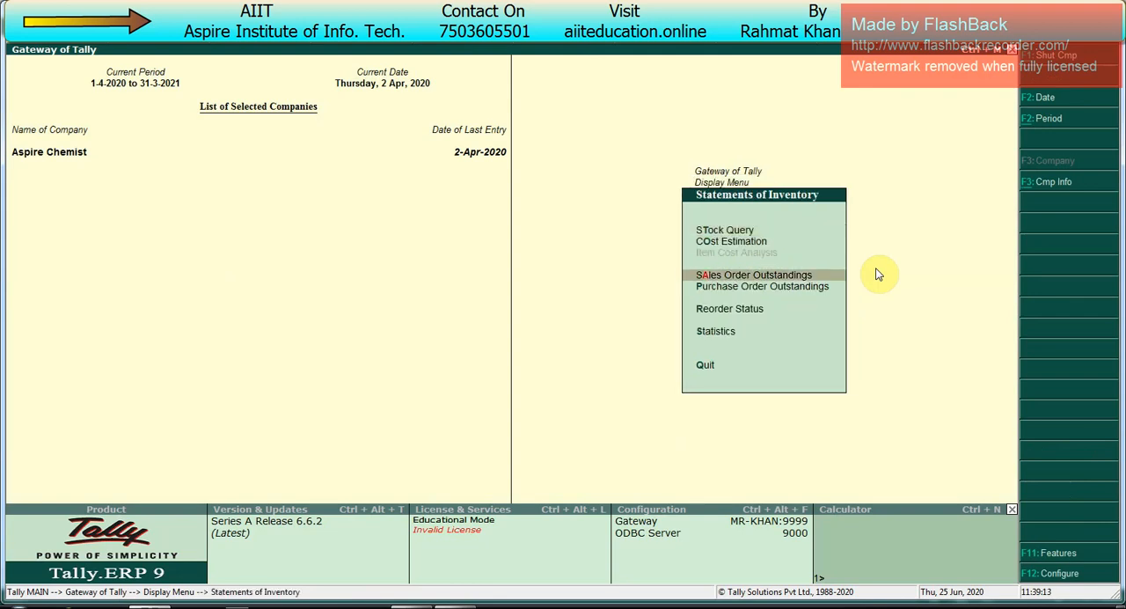
pyautogui.press('Return')
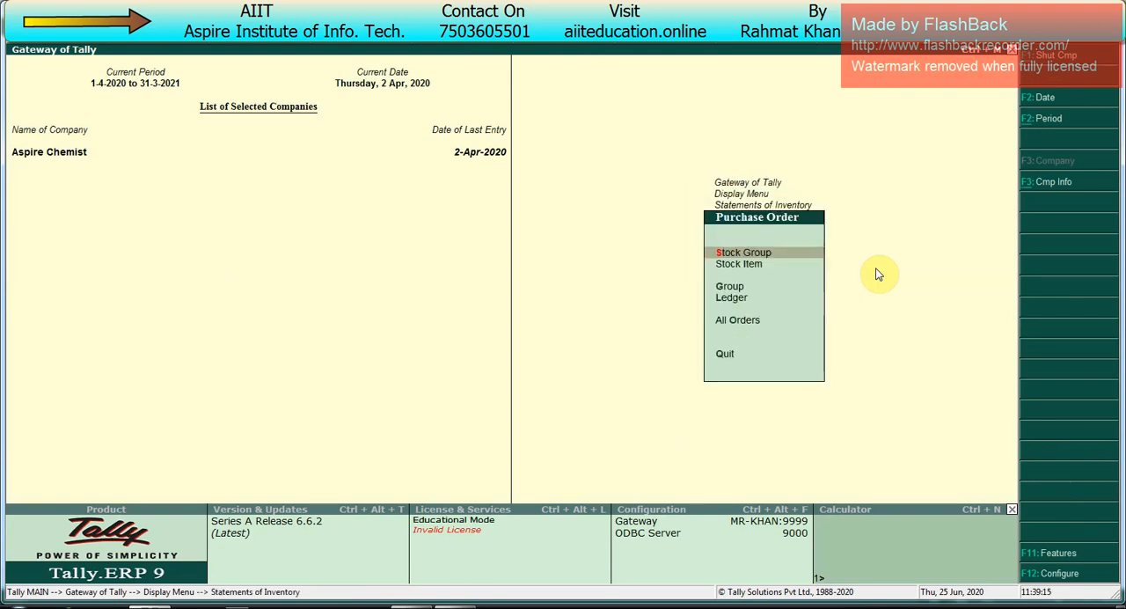
pyautogui.press('Down')
pyautogui.press('Down')
pyautogui.press('Down')
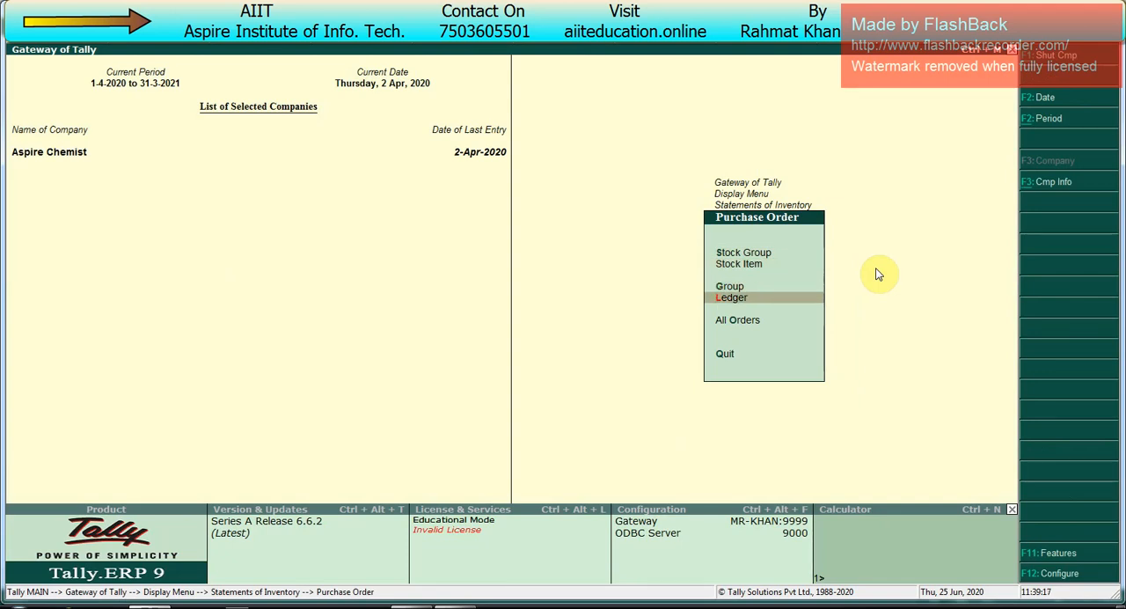
pyautogui.press('Return')
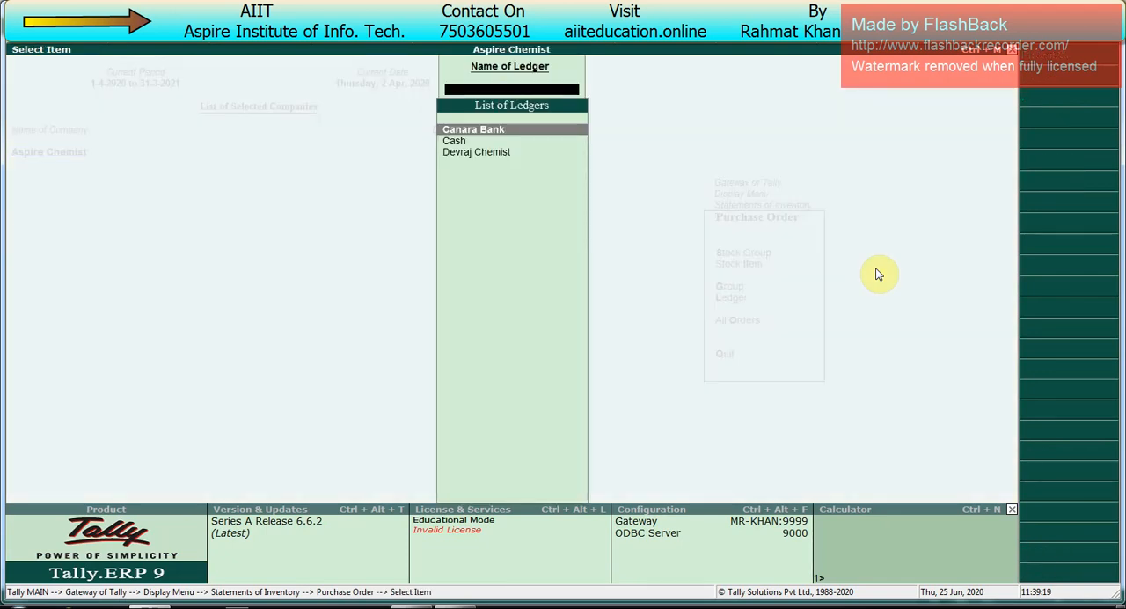
pyautogui.press('Down')
pyautogui.press('Down')
pyautogui.press('Return')
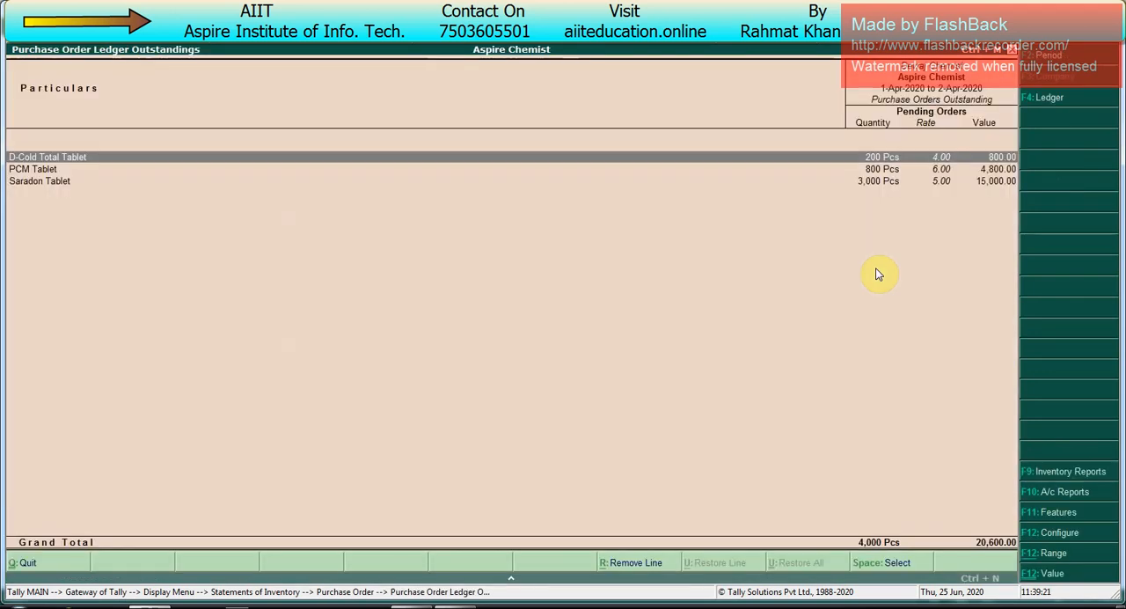
# Step: Go through the pending items in the Devraj Chemist outstandings report and return to the Gateway of Tally
pyautogui.press('Down')
pyautogui.press('Down')
pyautogui.press('Up')
pyautogui.press('Up')
pyautogui.press('Down')
pyautogui.press('Down')
pyautogui.press('Escape')
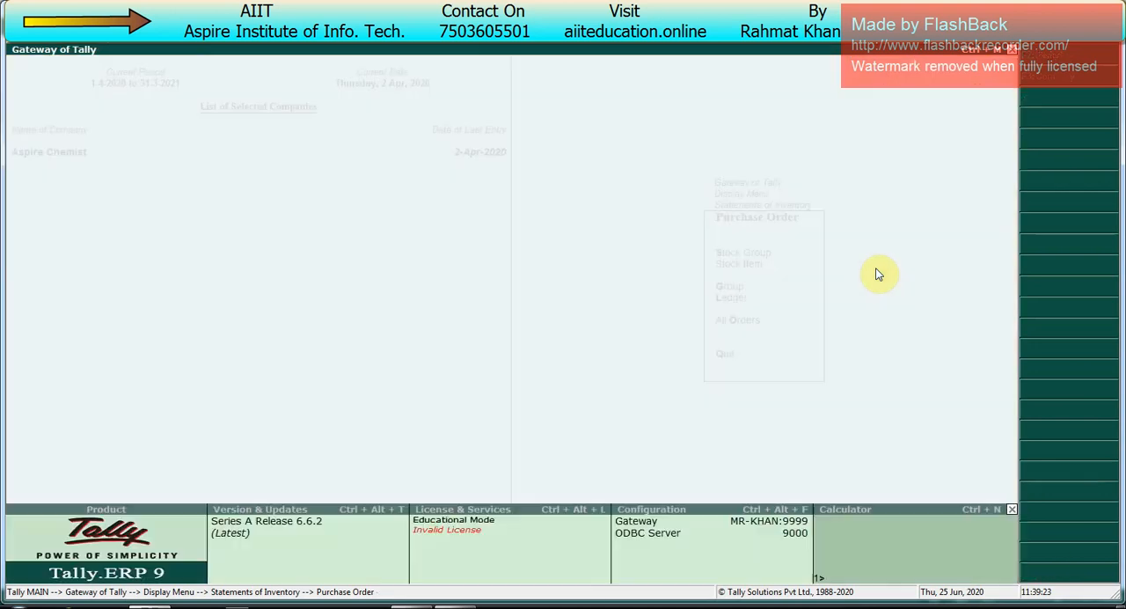
pyautogui.press('Escape')
pyautogui.press('Escape')
pyautogui.press('Escape')
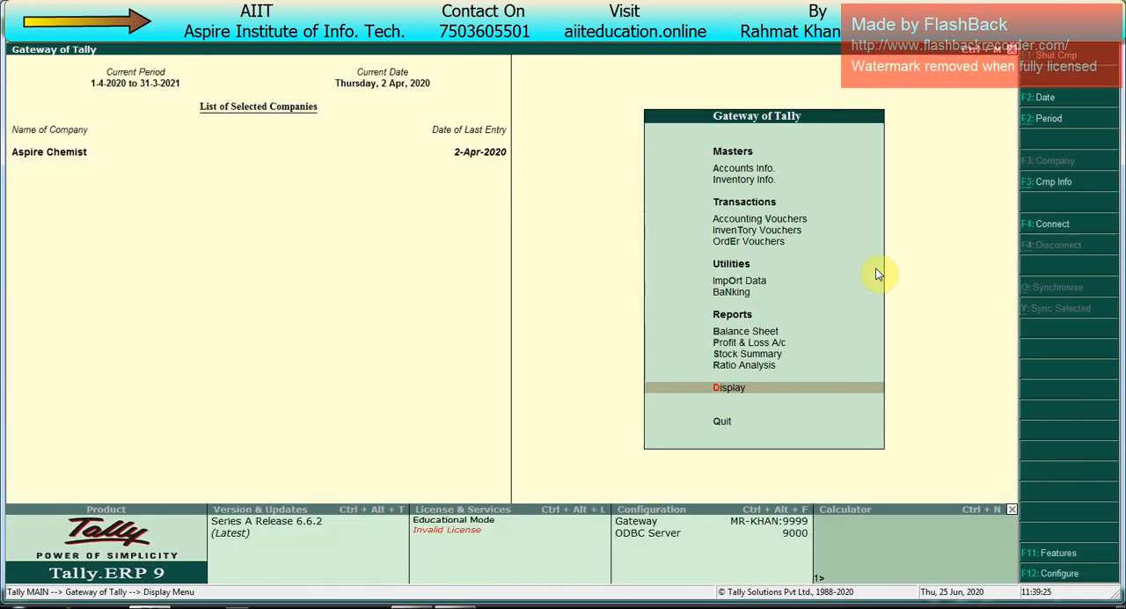
# Step: Start a payment voucher dated 1-May-2020 and debit Devraj Chemist with 10,000
pyautogui.press('v')
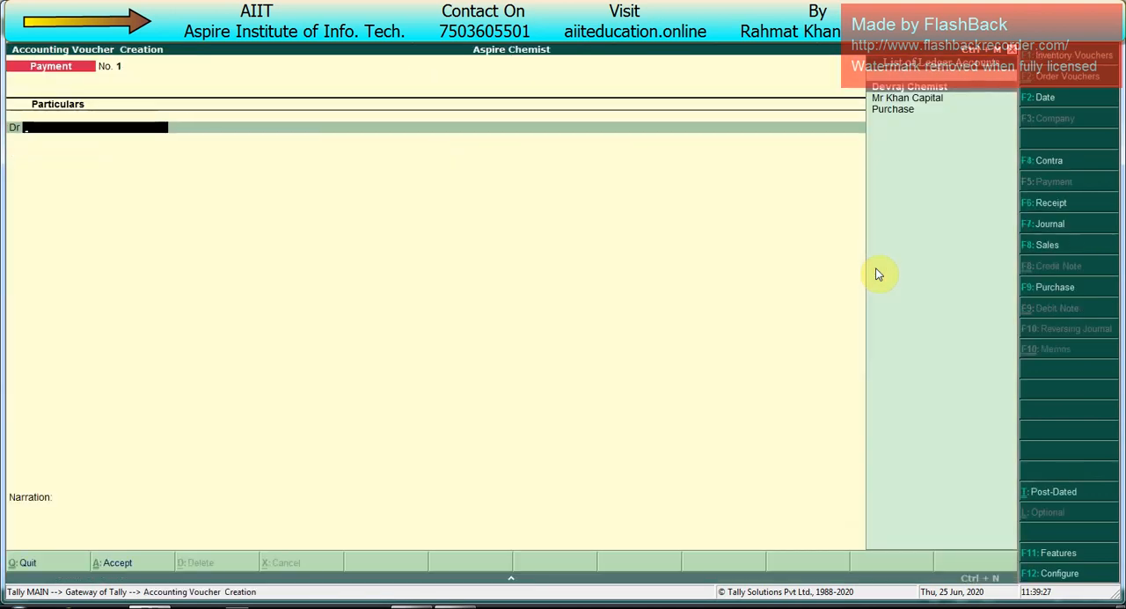
pyautogui.press('F2')
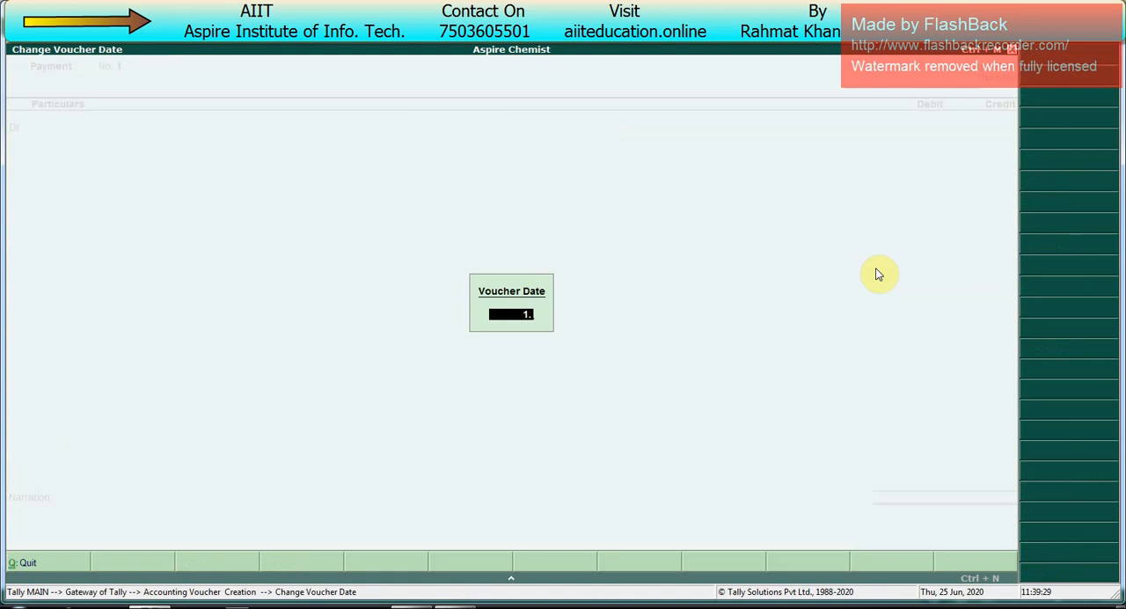
pyautogui.press('Return')
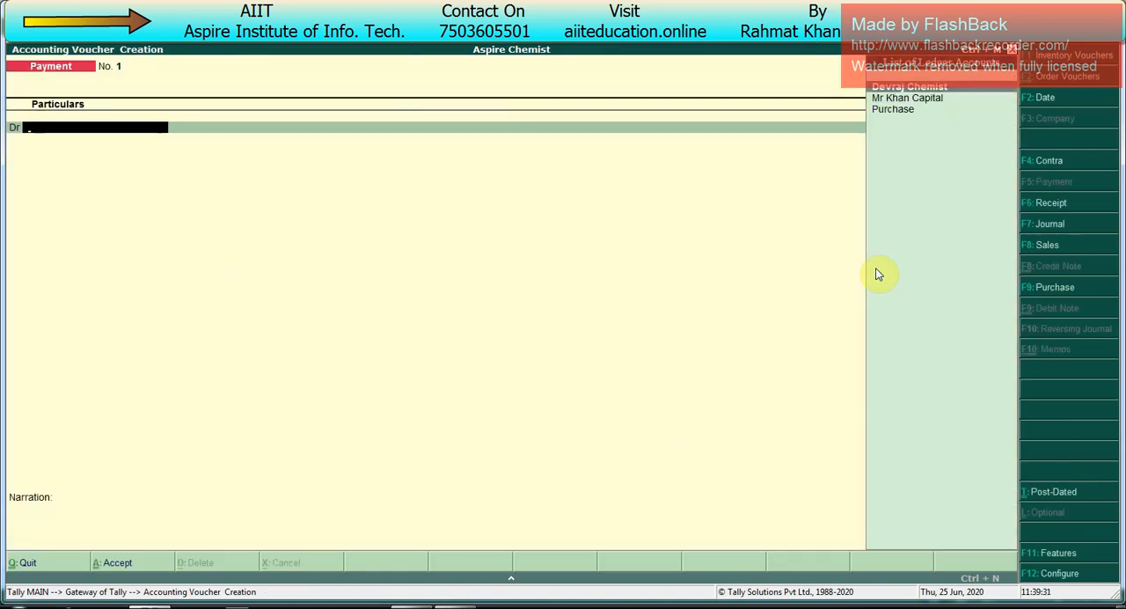
pyautogui.press('Return')
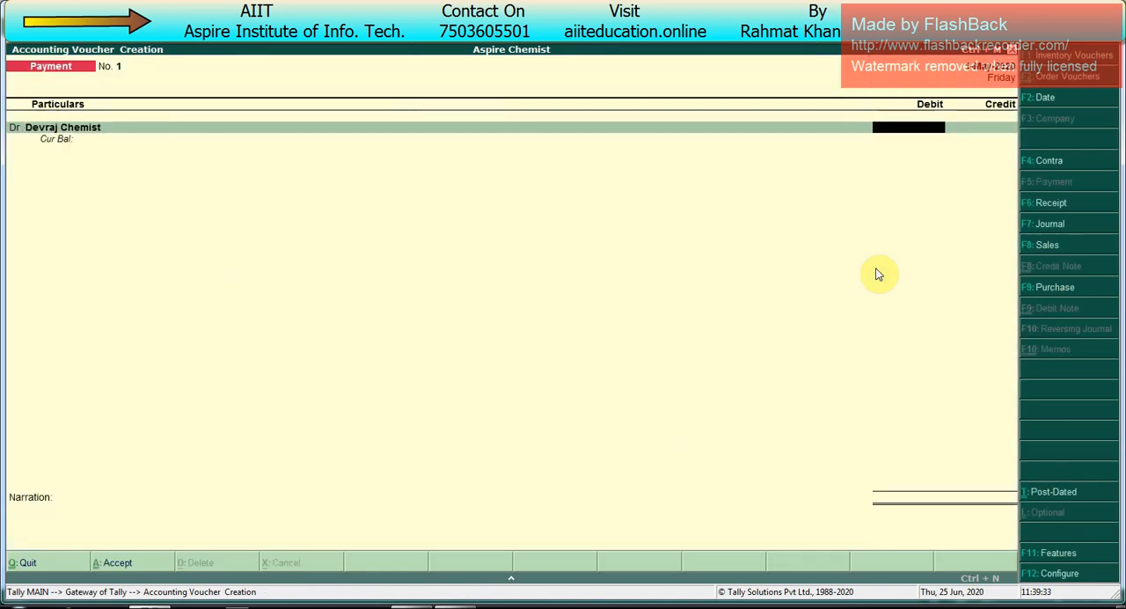
pyautogui.write('10,000')
pyautogui.press('Return')
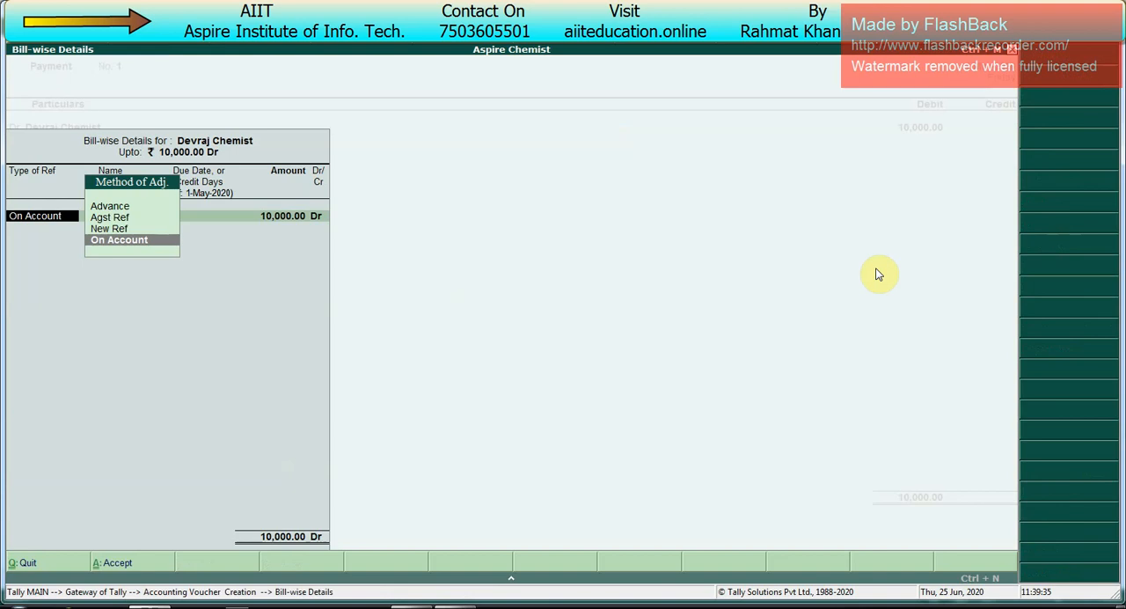
# Step: Allocate the 10,000 payment in the bill-wise details as an Advance with reference name 1
pyautogui.press('Up')
pyautogui.press('Up')
pyautogui.press('Up')
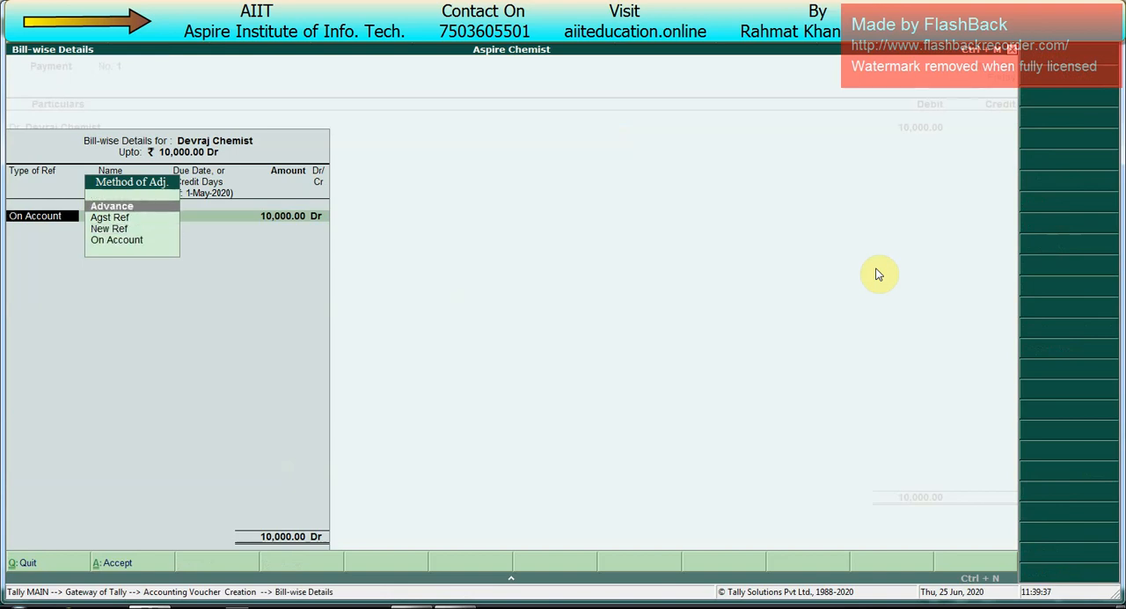
pyautogui.press('Return')
pyautogui.press('Return')
pyautogui.press('Return')
pyautogui.press('Return')
pyautogui.press('Return')
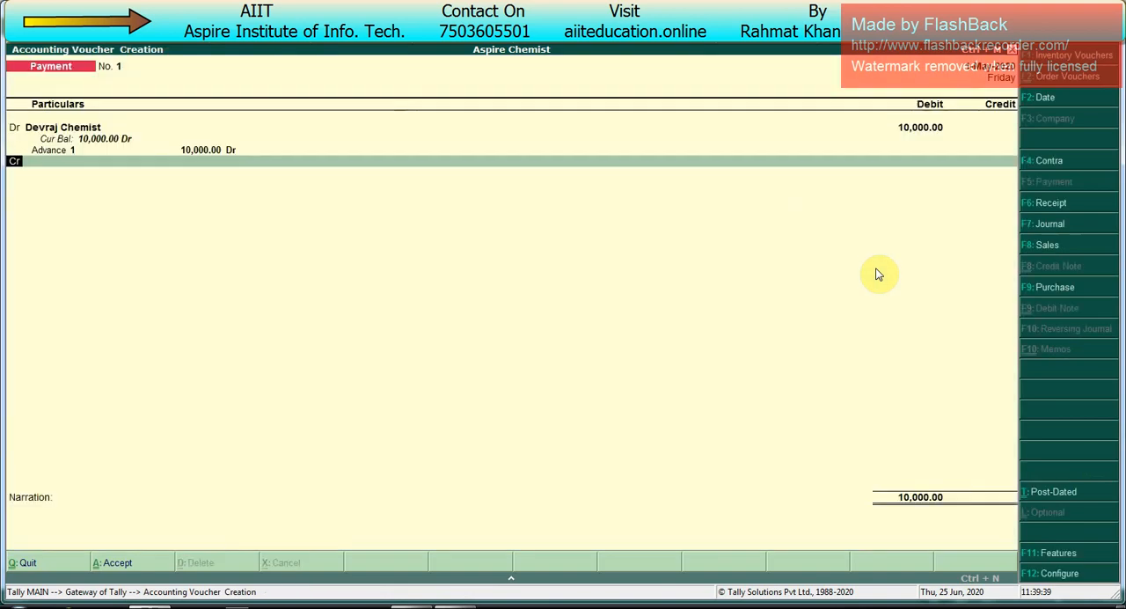
# Step: Credit Canara Bank with 10,000 by cheque dated 1-May-2020, leaving the instrument number and narration blank, and save the payment voucher
pyautogui.press('Down')
pyautogui.press('Down')
pyautogui.press('Down')
pyautogui.press('Down')
pyautogui.press('Up')
pyautogui.press('Up')
pyautogui.press('Up')
pyautogui.press('Up')
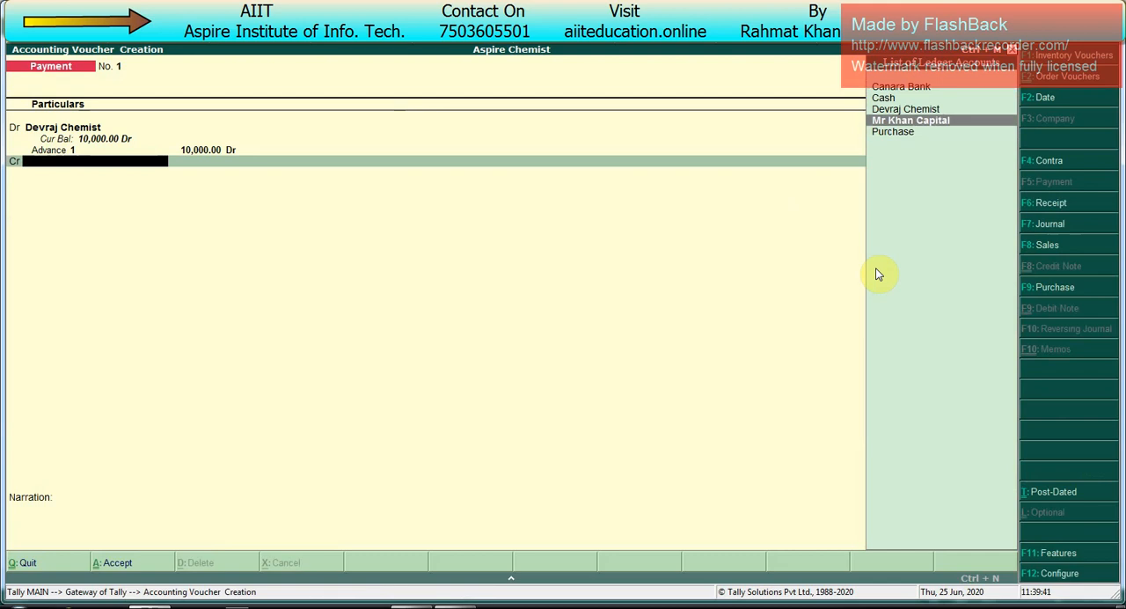
pyautogui.press('Return')
pyautogui.press('Return')
pyautogui.press('Return')
pyautogui.press('Return')
pyautogui.press('Return')
pyautogui.press('Return')
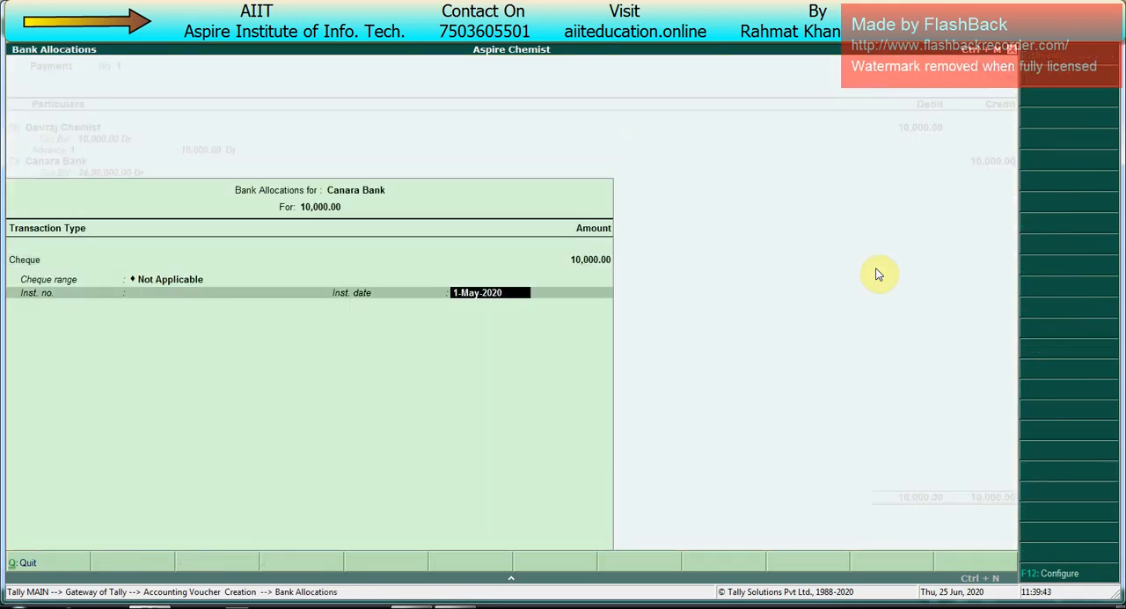
pyautogui.press('Return')
pyautogui.press('Return')
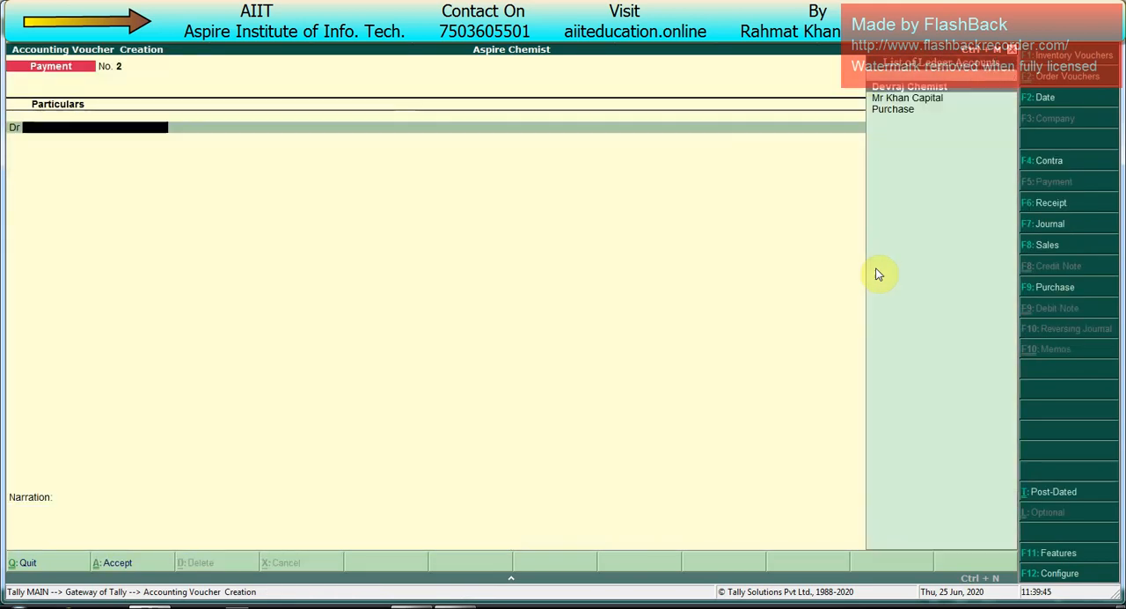
# Step: Set the next voucher's date to 2-May-2020, choose Devraj Chemist as party, and switch to a purchase voucher
pyautogui.press('F2')
pyautogui.write('2.5')
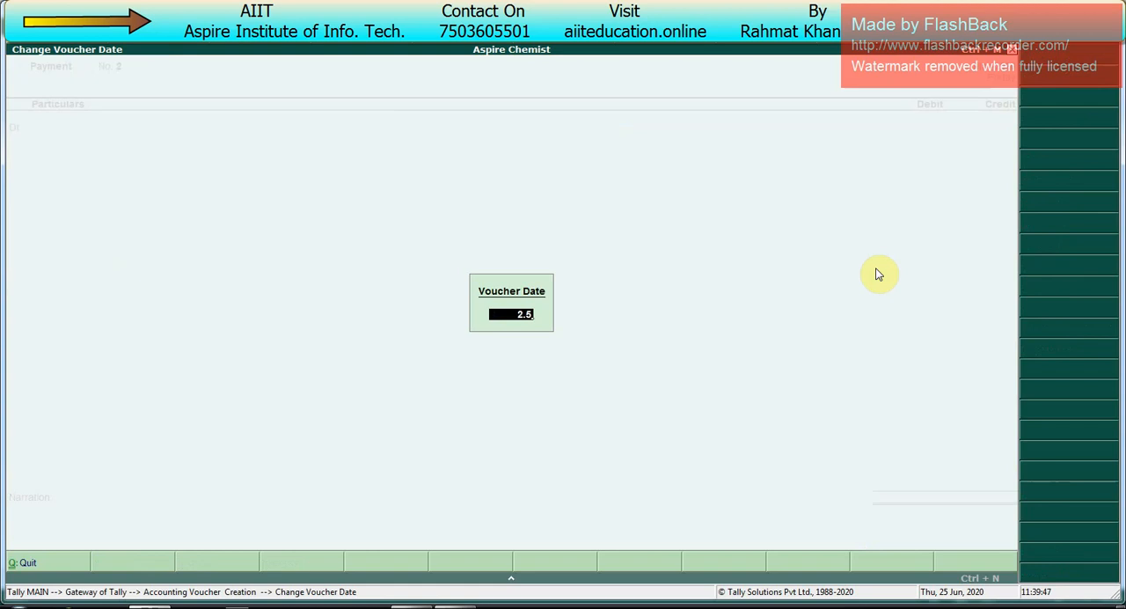
pyautogui.press('Return')
pyautogui.write('d')
pyautogui.press('Return')
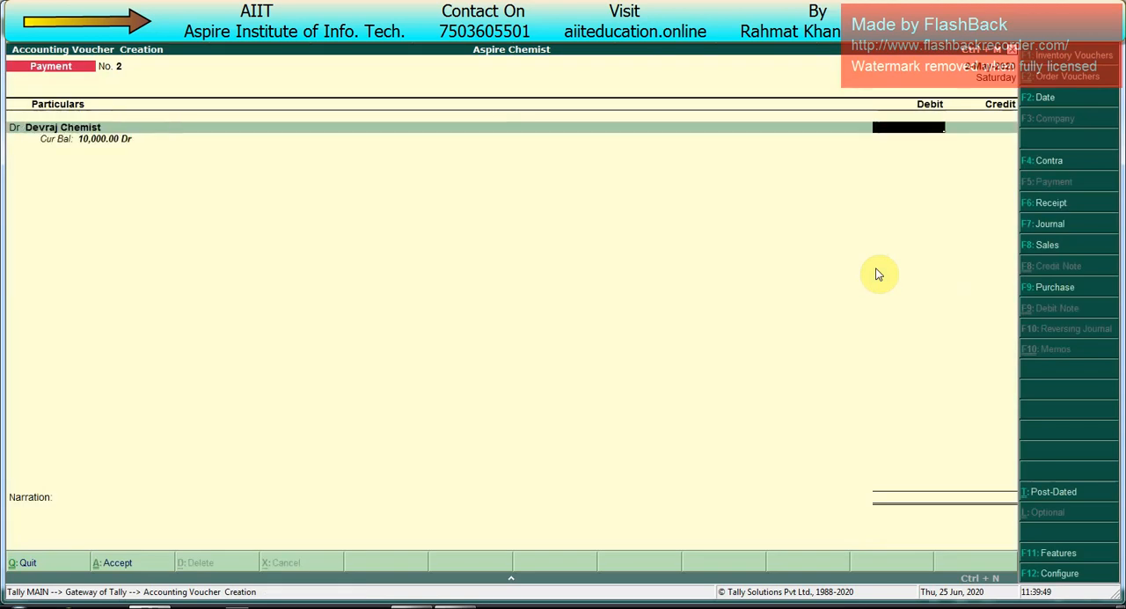
pyautogui.press('F9')
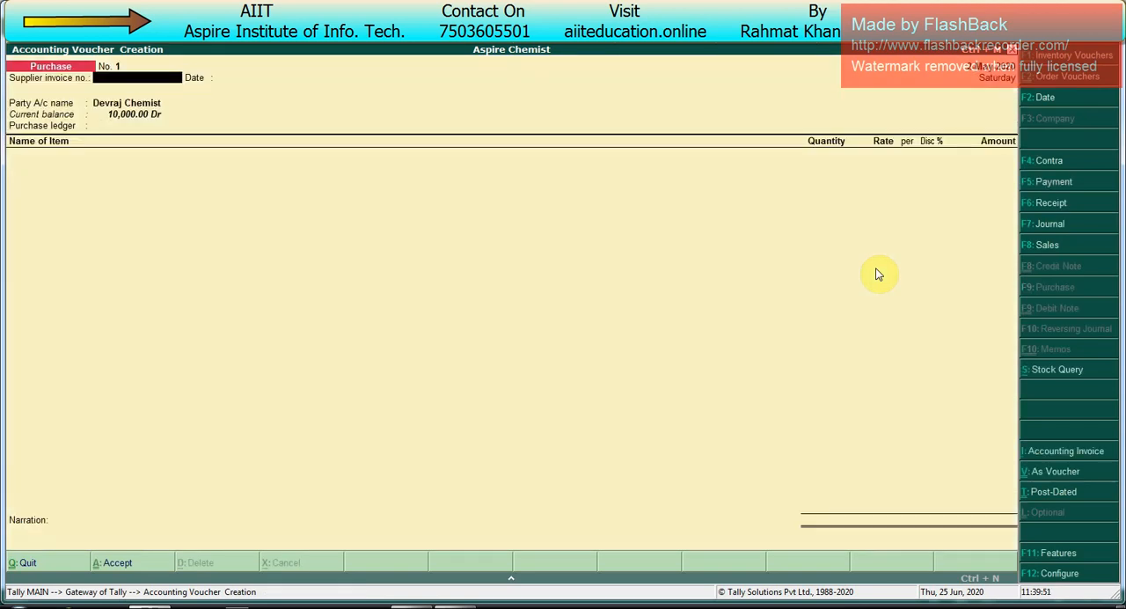
# Step: Enter supplier invoice number 25 dated 2-May-2020 and accept Devraj Chemist as the party account
pyautogui.write('25')
pyautogui.press('Return')
pyautogui.press('Return')
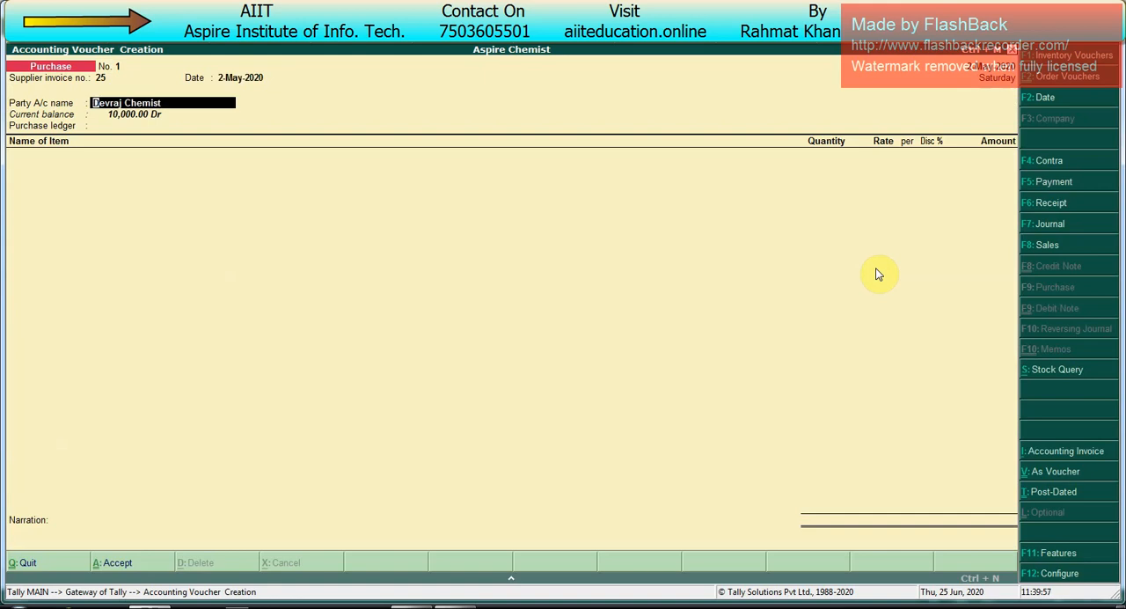
pyautogui.press('Return')
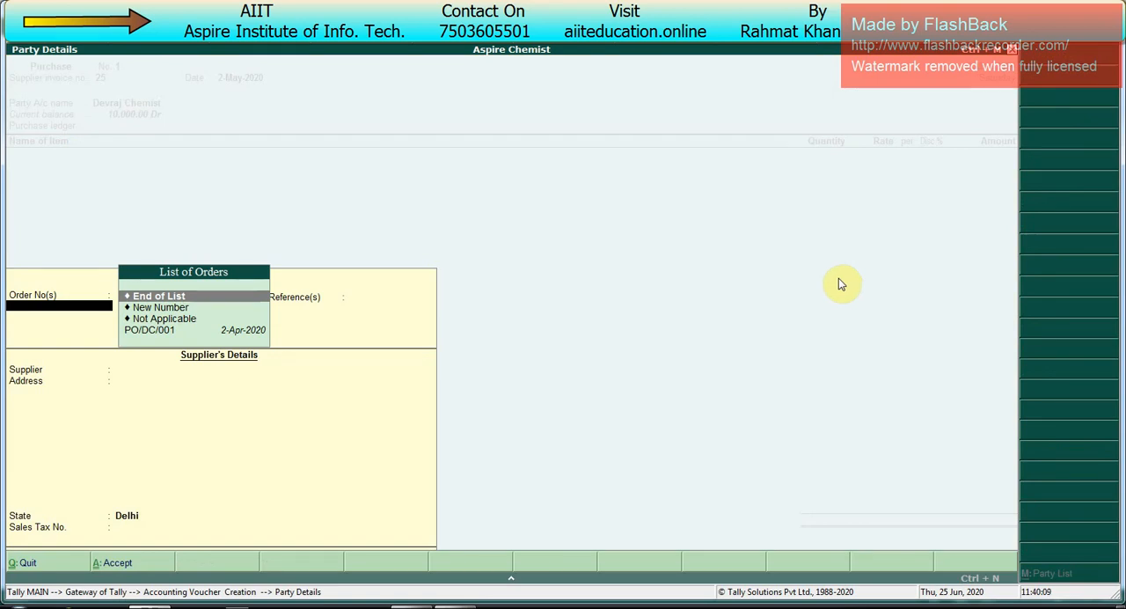
# Step: Link the purchase to the pending order dated 2-Apr-2020 in the party details, and accept Devraj Chemist's supplier details without other references
pyautogui.press('Escape')
pyautogui.press('Return')
pyautogui.press('Down')
pyautogui.press('Down')
pyautogui.press('Down')
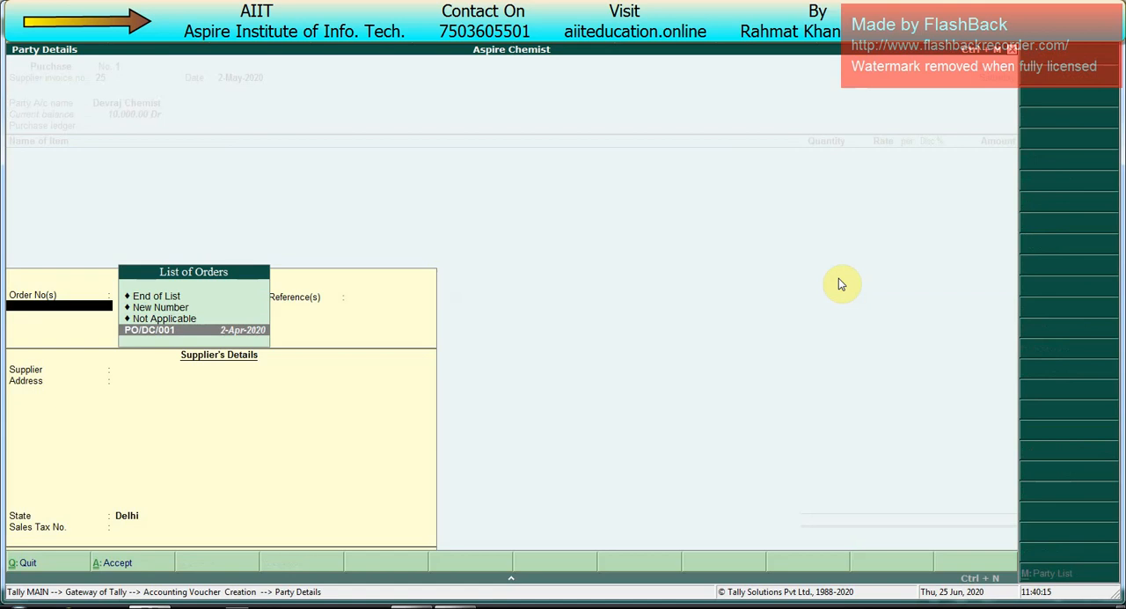
pyautogui.press('Return')
pyautogui.press('Return')
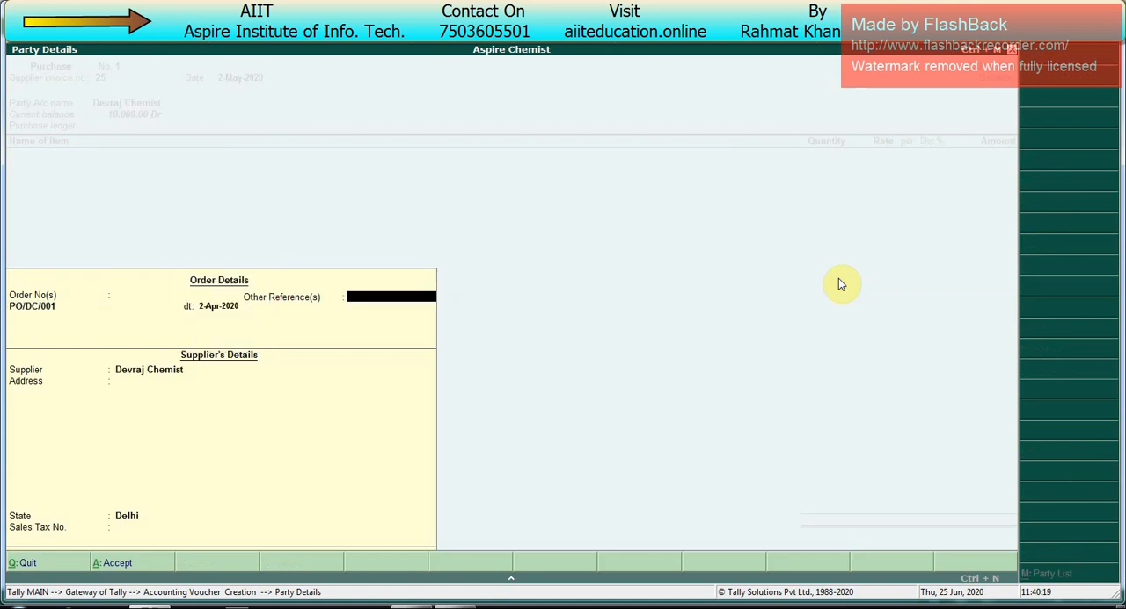
pyautogui.press('Return')
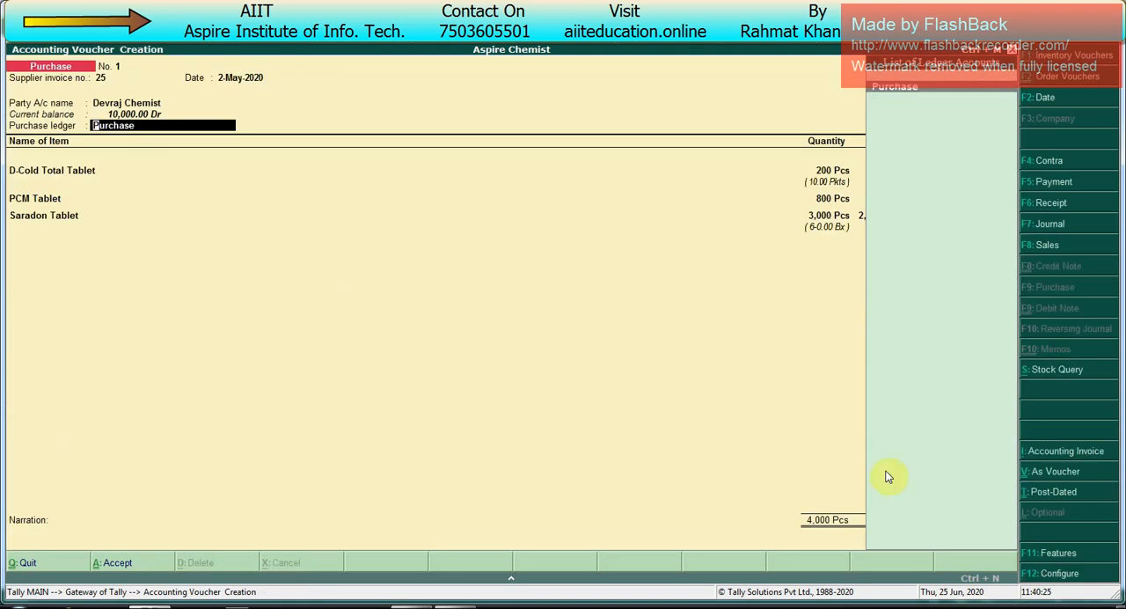
# Step: Accept the Purchase ledger and allocate D-Cold Total Tablet to the pending order due 2-May-2020 under new batch number 11
pyautogui.press('Return')
pyautogui.press('Return')
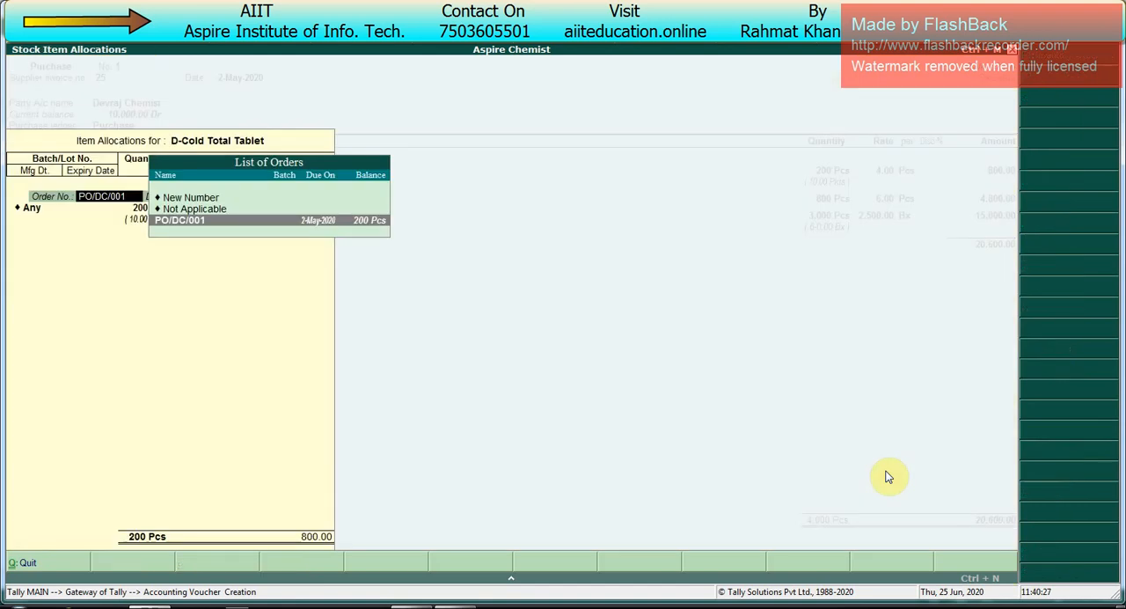
pyautogui.press('Return')
pyautogui.press('Return')
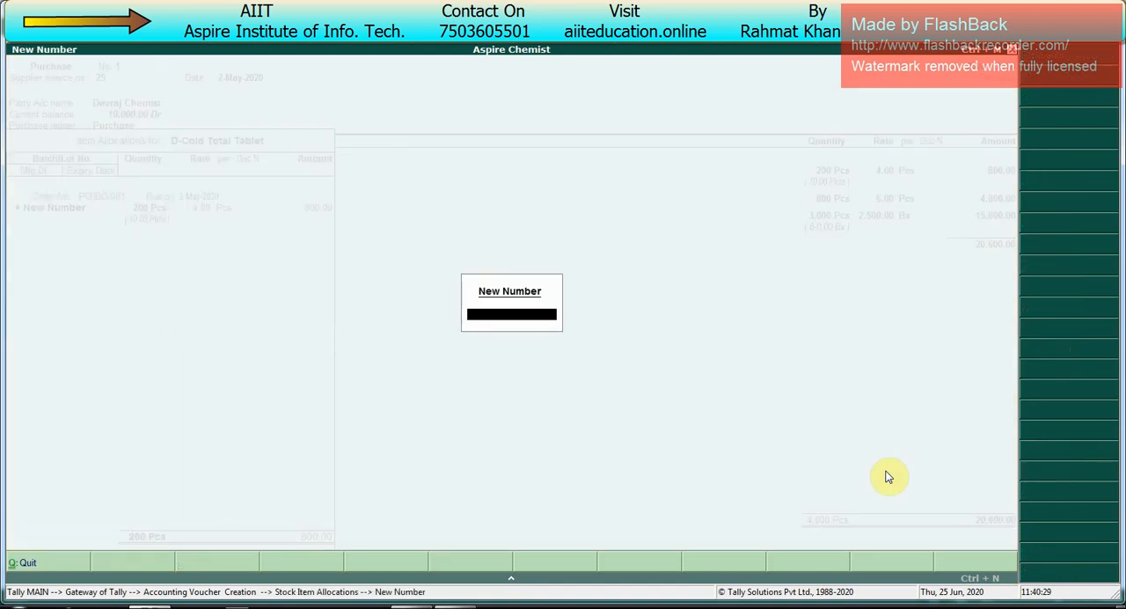
pyautogui.press('Return')
pyautogui.press('BackSpace')
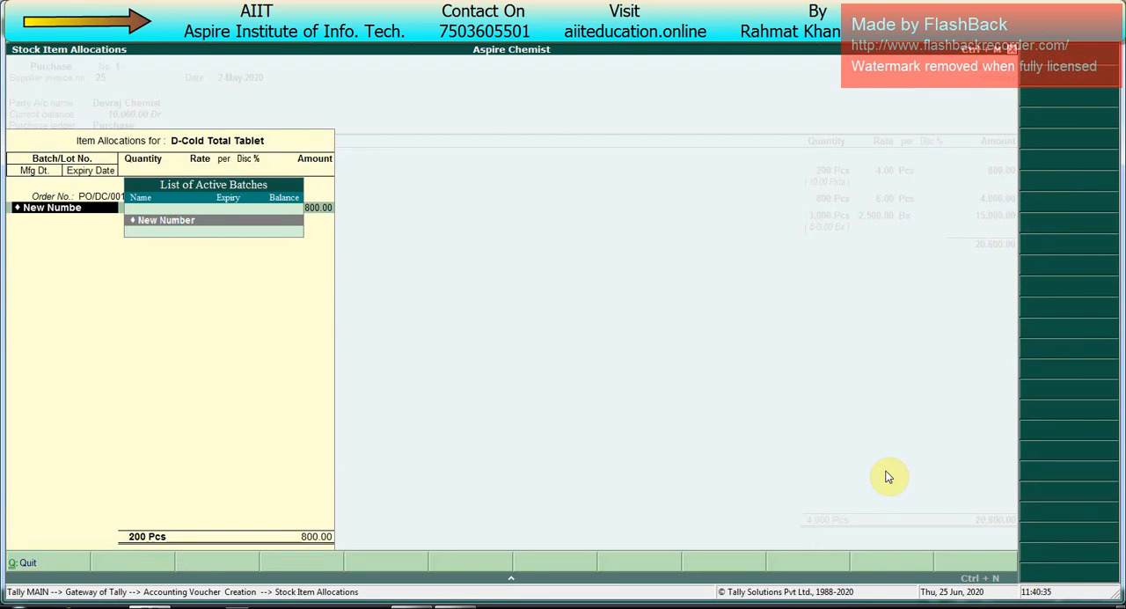
pyautogui.press('Return')
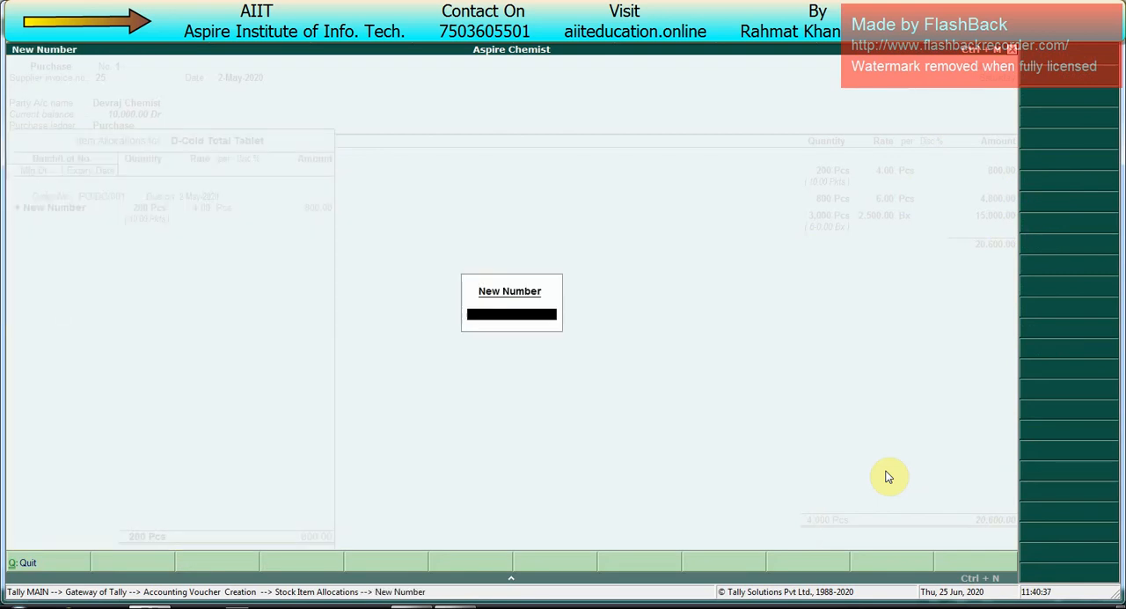
pyautogui.write('11')
pyautogui.press('Return')
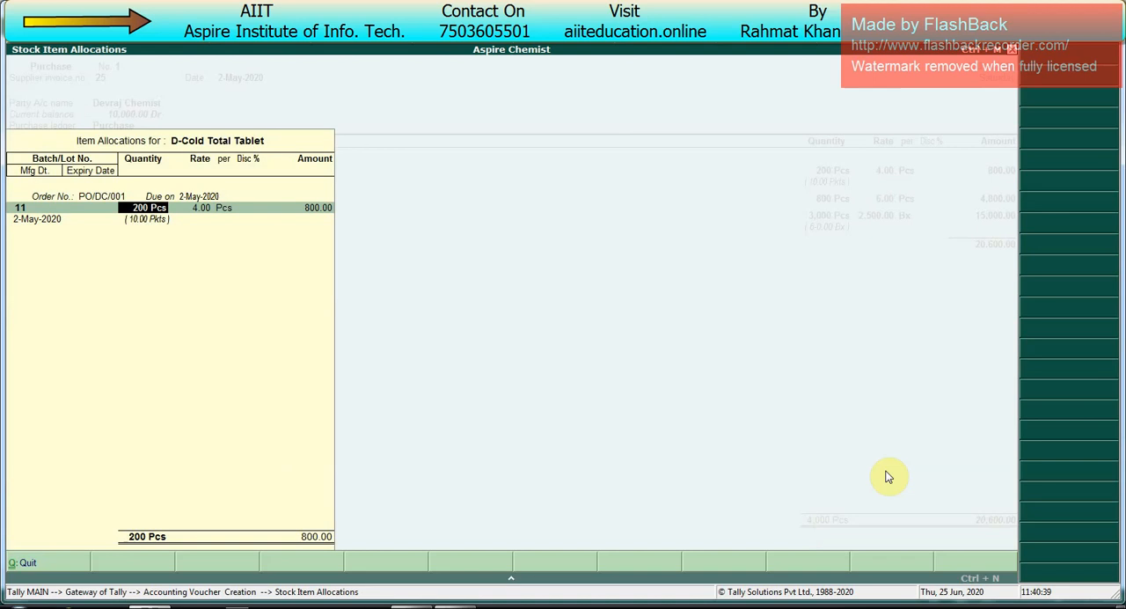
# Step: Keep D-Cold Total Tablet's ordered quantity and rate, and set batch 11's manufacturing date to 1-Jan-2020 and expiry to 31-Jul-2020
pyautogui.press('Return')
pyautogui.press('Return')
pyautogui.press('Return')
pyautogui.press('Return')
pyautogui.press('Return')
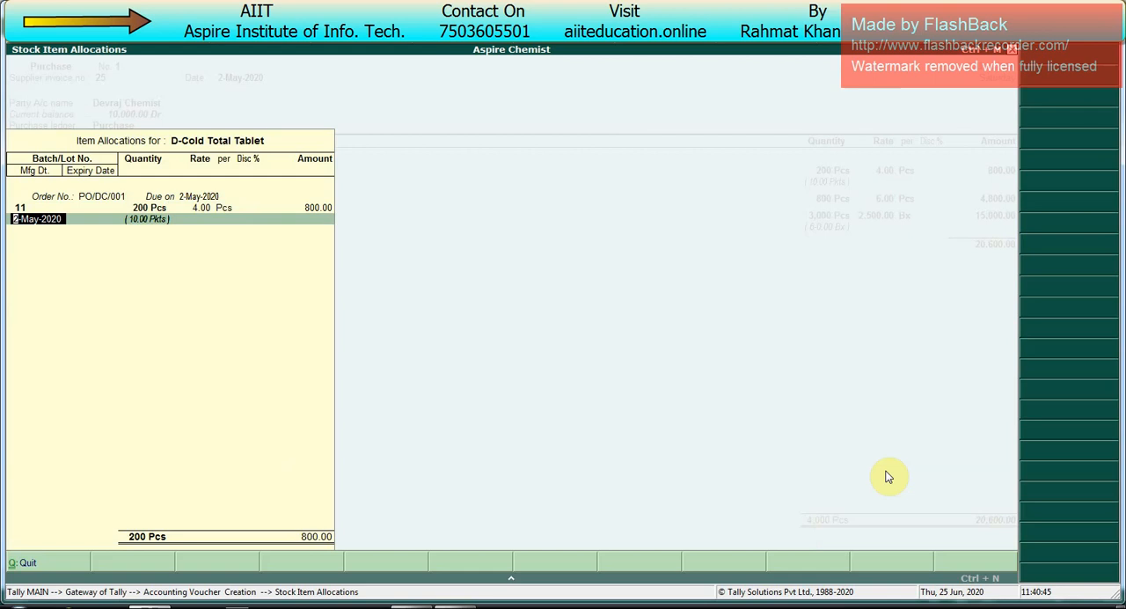
pyautogui.write('1.1.20')
pyautogui.press('Return')
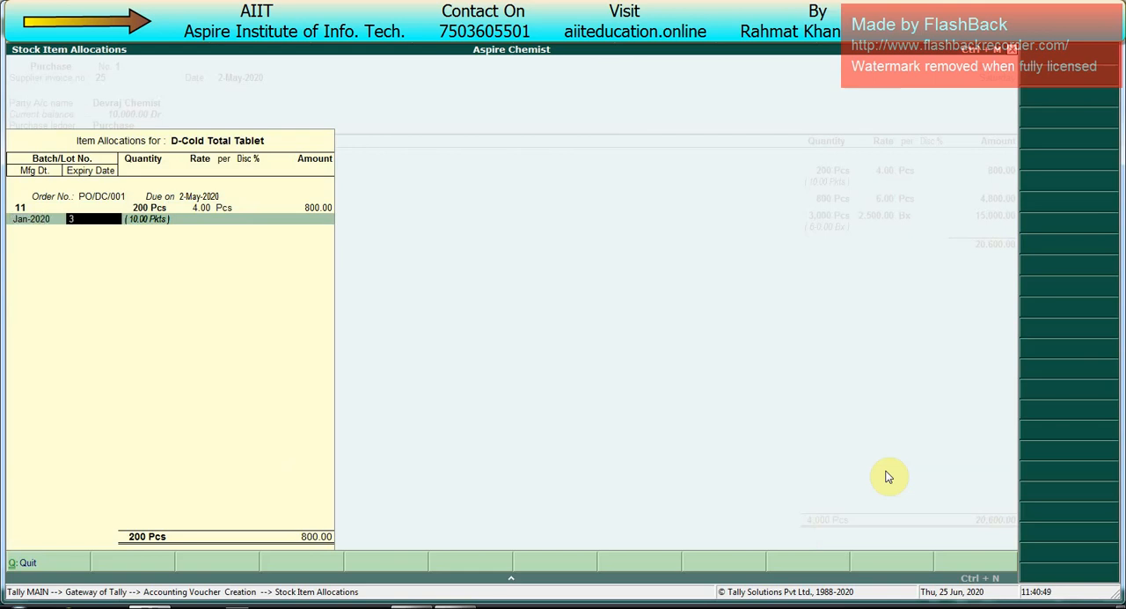
pyautogui.write('31.7.20')
pyautogui.press('Return')
# Step: Allocate PCM Tablet to the pending order under new batch number 12, keeping 800 Pcs at 6.00 with no discount
pyautogui.press('Return')
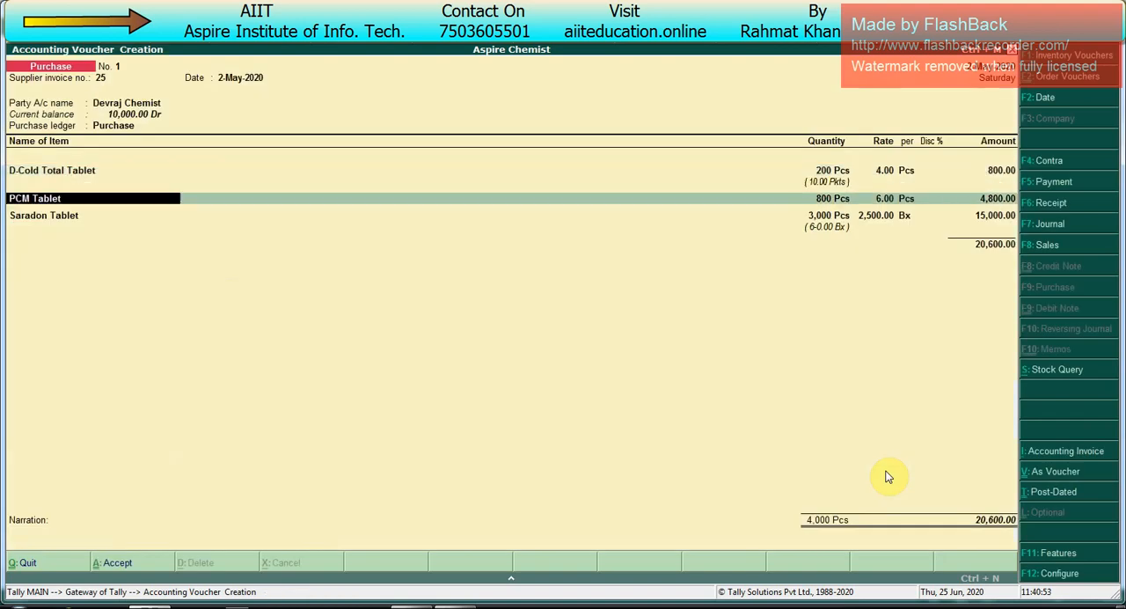
pyautogui.press('Return')
pyautogui.press('Return')
pyautogui.press('Return')
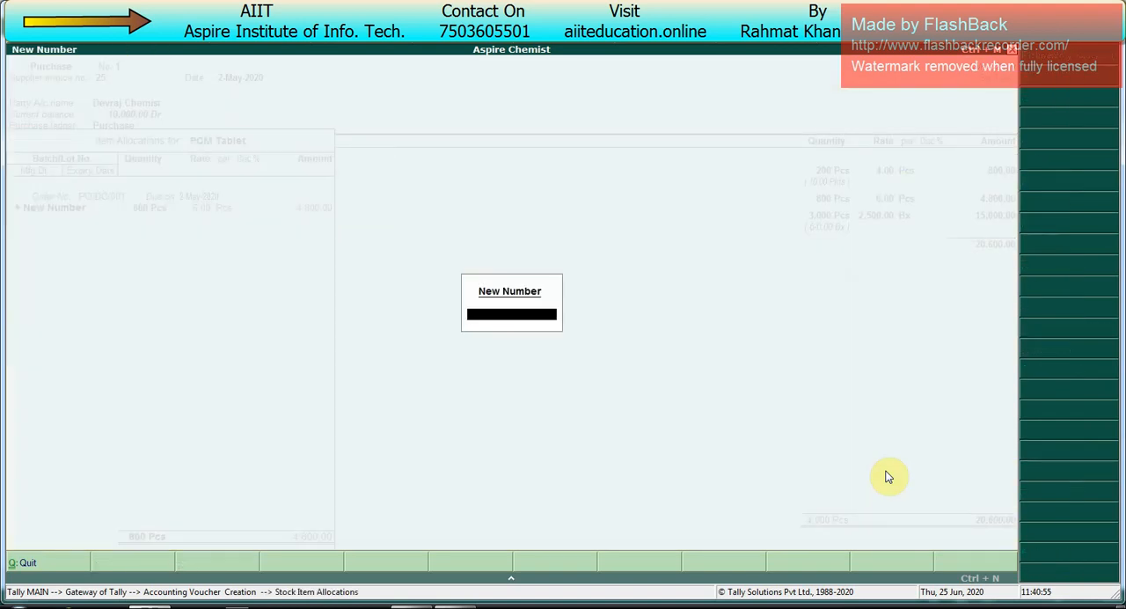
pyautogui.write('12')
# Step: Set PCM Tablet batch 12's manufacturing date to 2-Feb-2020 and expiry to 31-Aug-2020, and finish the item's allocation
pyautogui.press('Return')
pyautogui.press('Return')
pyautogui.press('Return')
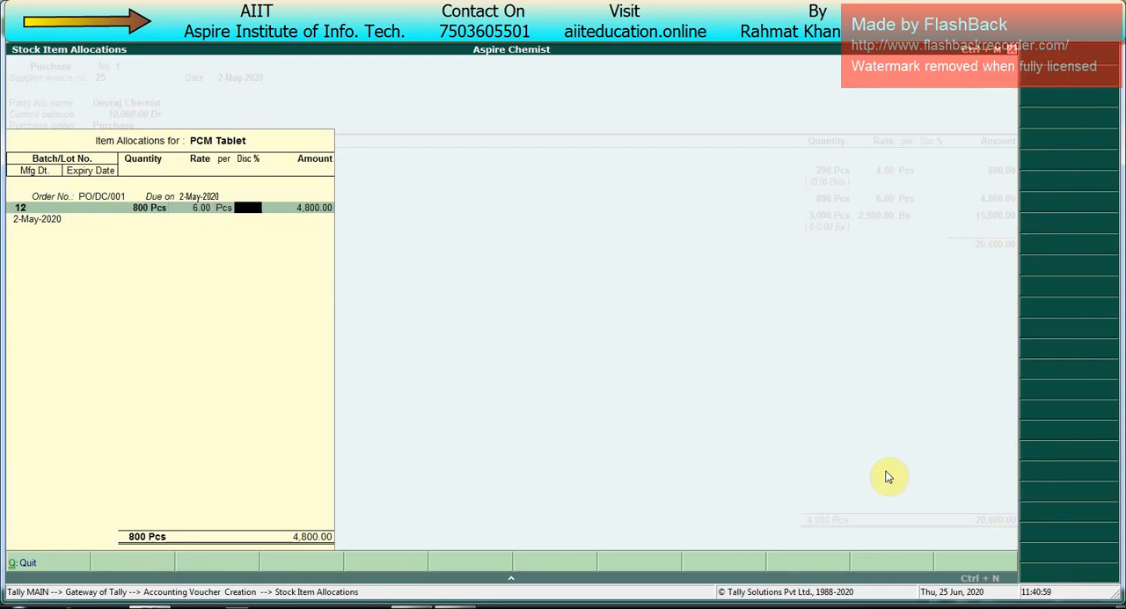
pyautogui.press('Return')
pyautogui.write('2.2')
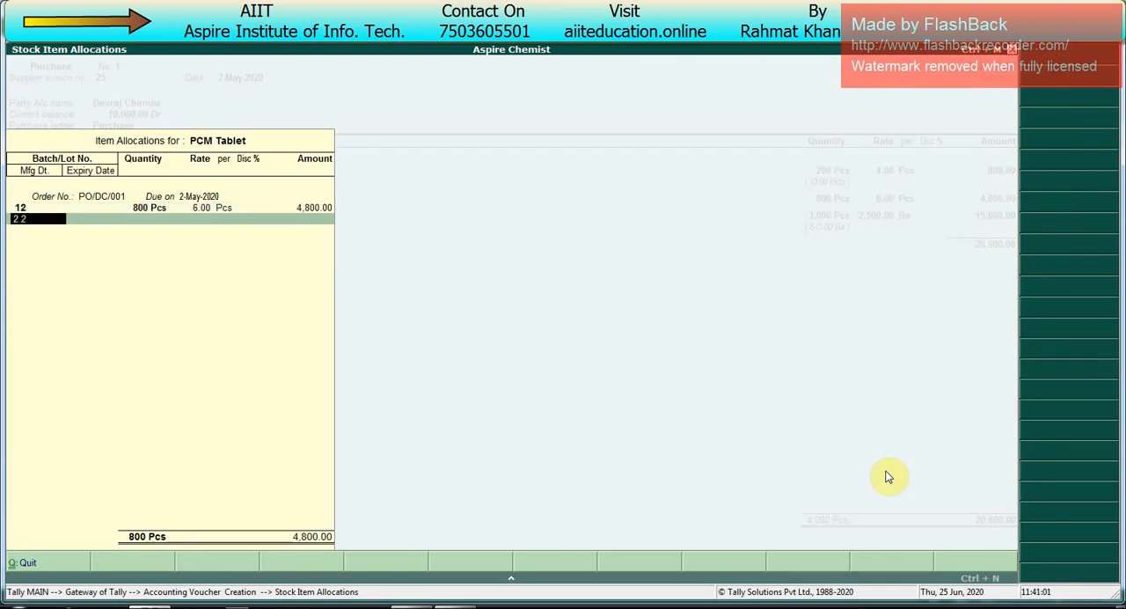
pyautogui.write('.20')
pyautogui.press('Return')
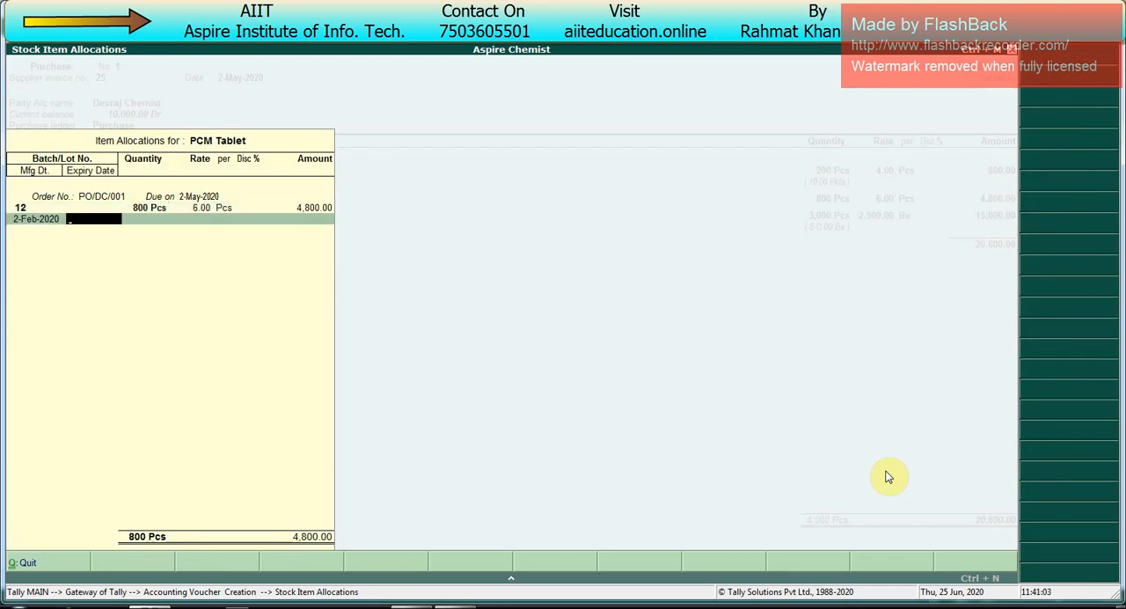
pyautogui.write('31.8.20')
pyautogui.press('Return')
# Step: Allocate Saradon Tablet to the pending order under new batch number 13, keeping the ordered quantity and rate
pyautogui.press('Return')
pyautogui.press('Return')
pyautogui.press('Return')
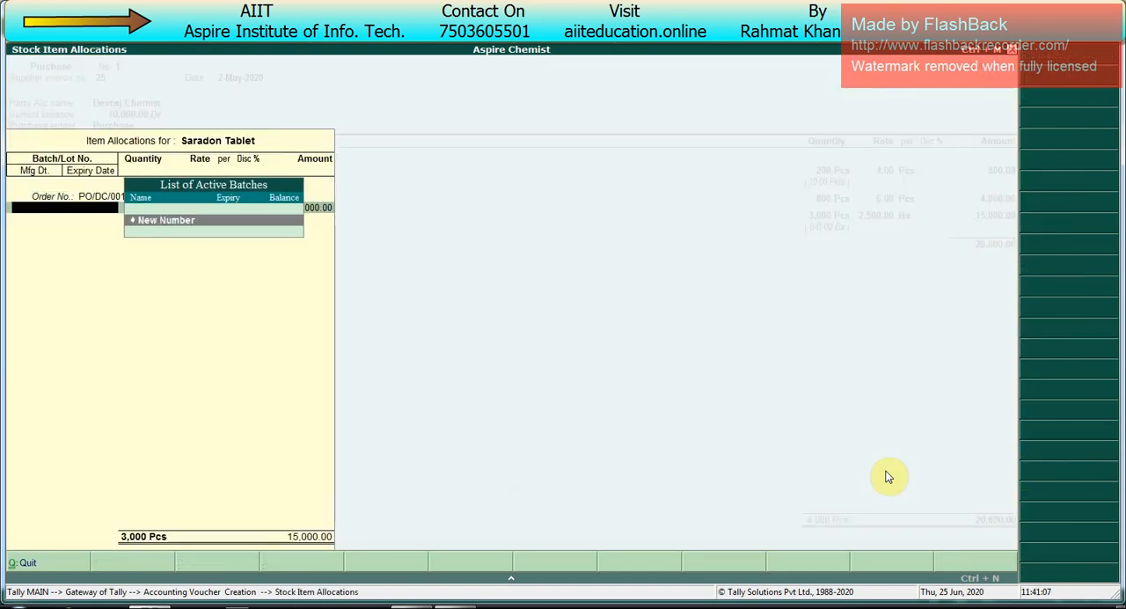
pyautogui.press('Return')
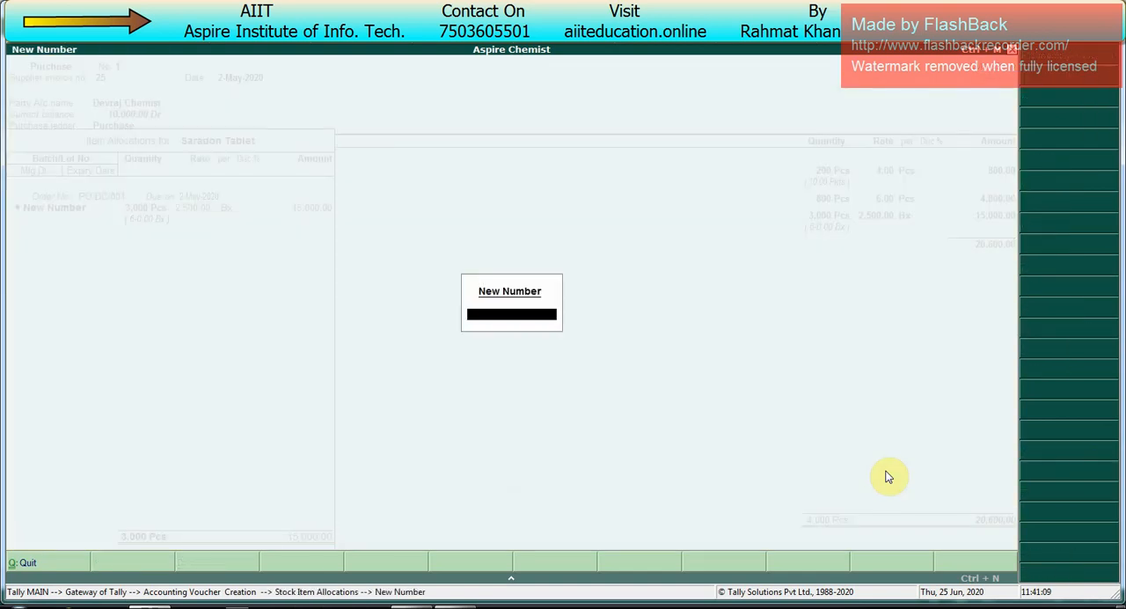
pyautogui.write('13')
pyautogui.press('Return')
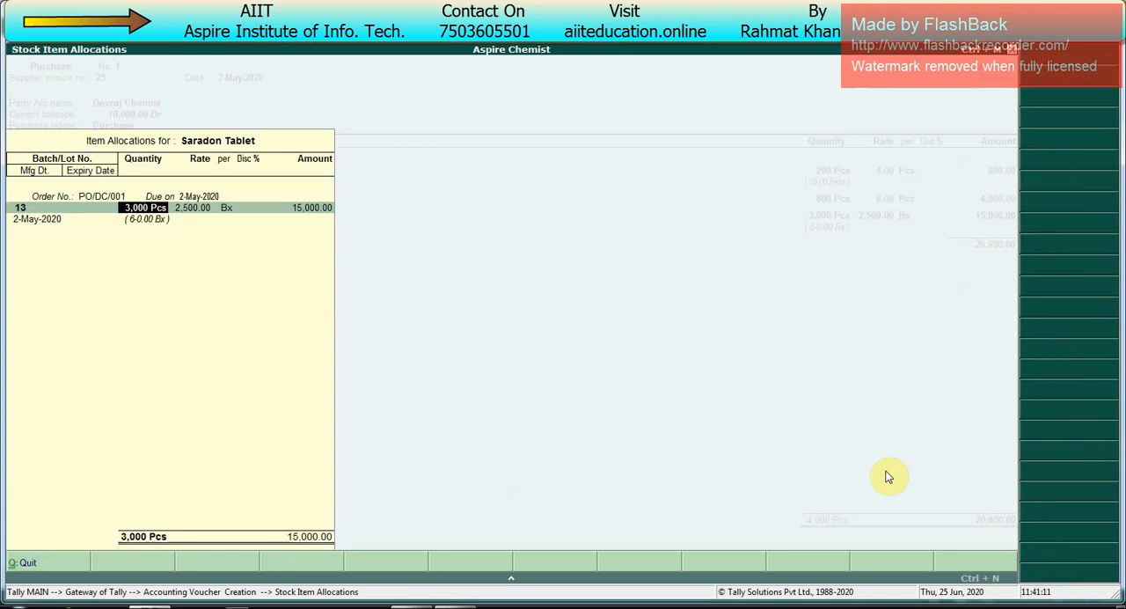
# Step: Keep 2-May-2020 as Saradon Tablet batch 13's manufacturing date, set its expiry to 31-Dec-2020, and end the item list
pyautogui.press('Return')
pyautogui.press('Return')
pyautogui.press('Return')
pyautogui.press('Return')
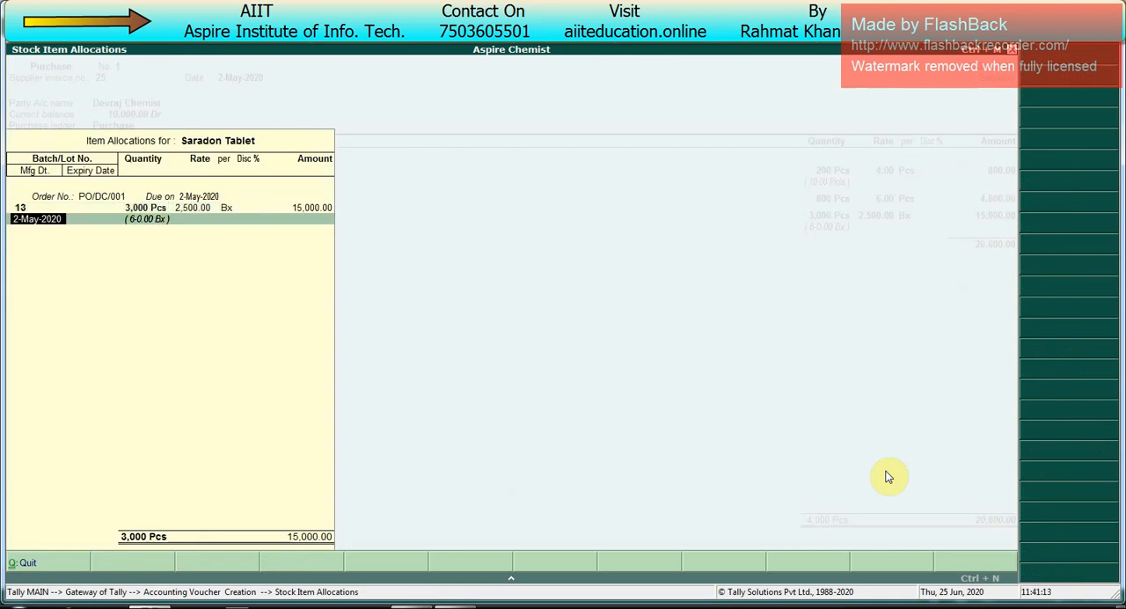
pyautogui.press('Return')
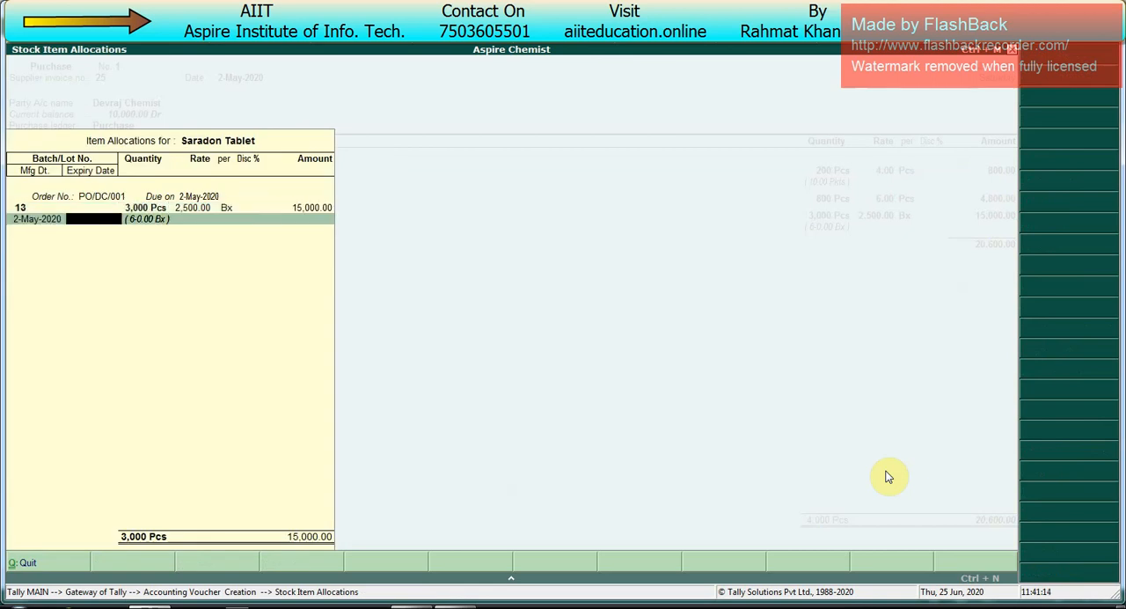
pyautogui.write('31.12.20')
pyautogui.press('Return')
pyautogui.press('Return')
pyautogui.press('Return')
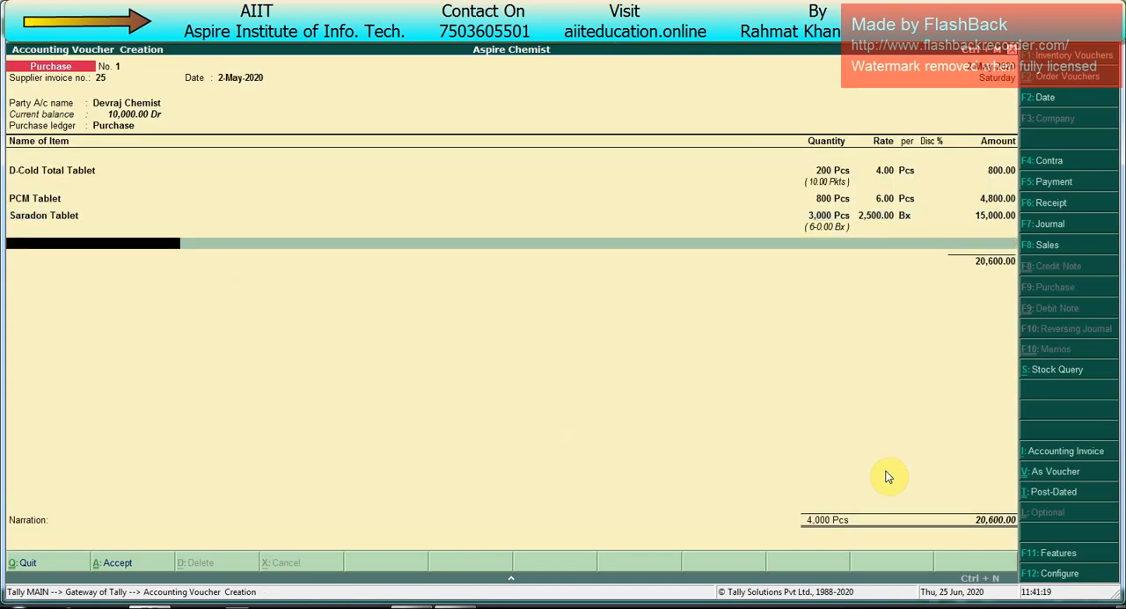
pyautogui.press('Return')
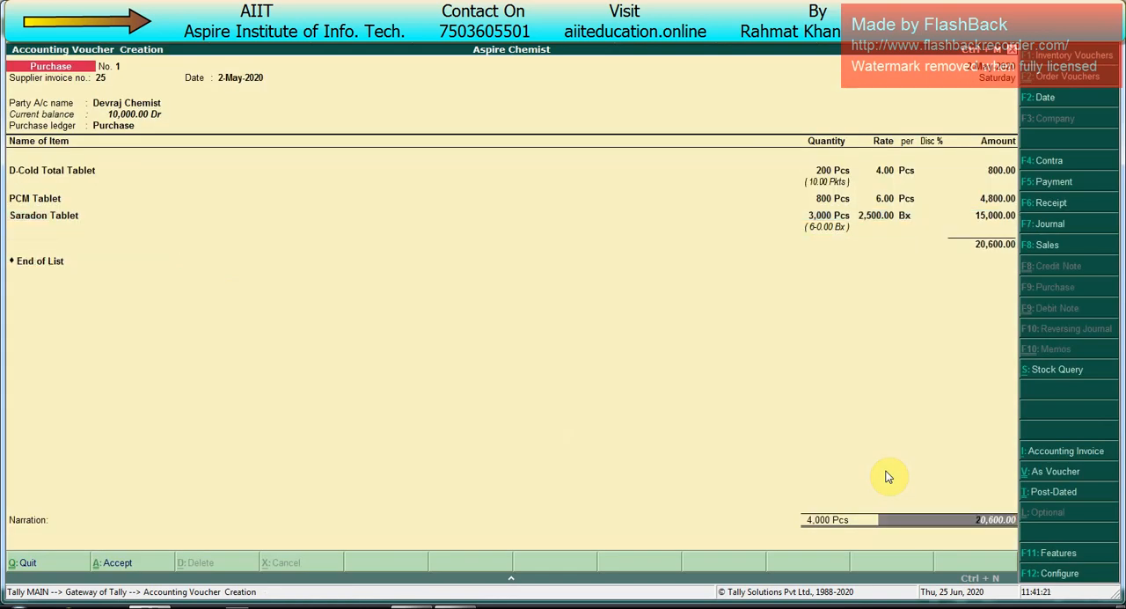
# Step: Reopen Saradon Tablet's allocation and set batch 13's quantity to 2,500 Pcs, keeping its rate, dates and order link
pyautogui.press('BackSpace')
pyautogui.press('BackSpace')
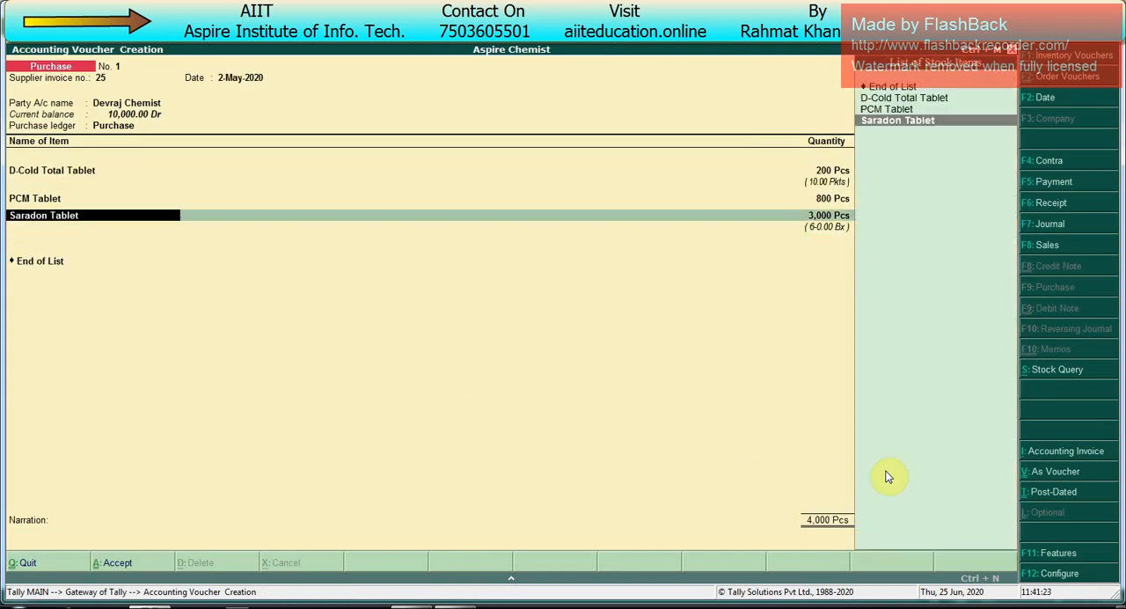
pyautogui.press('Return')
pyautogui.press('Return')
pyautogui.press('Return')
pyautogui.press('Return')
pyautogui.press('Return')
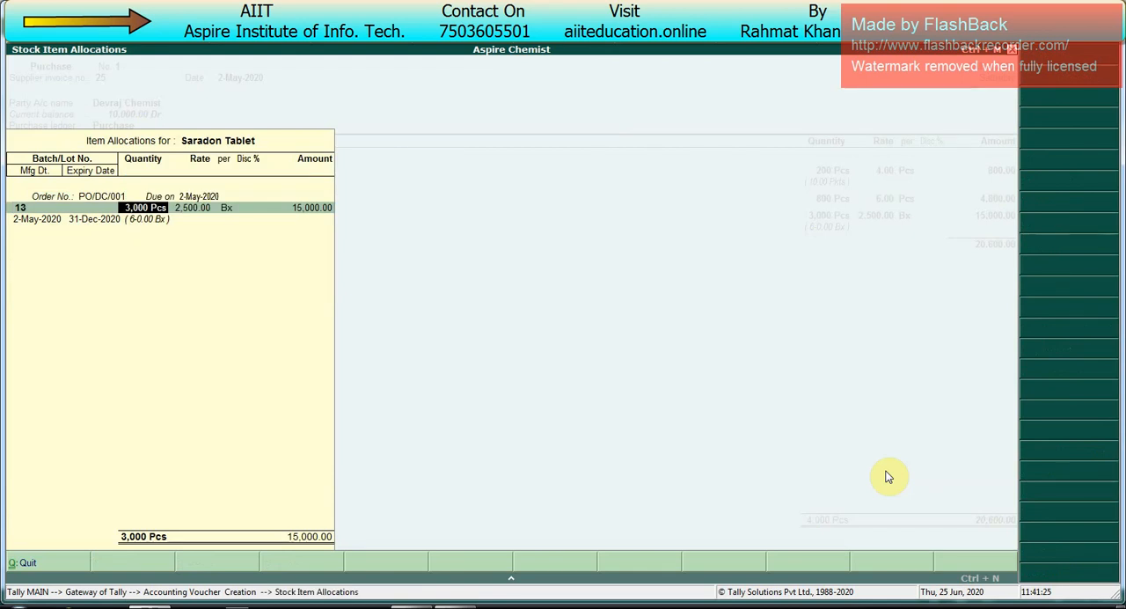
pyautogui.write('2500')
pyautogui.press('Return')
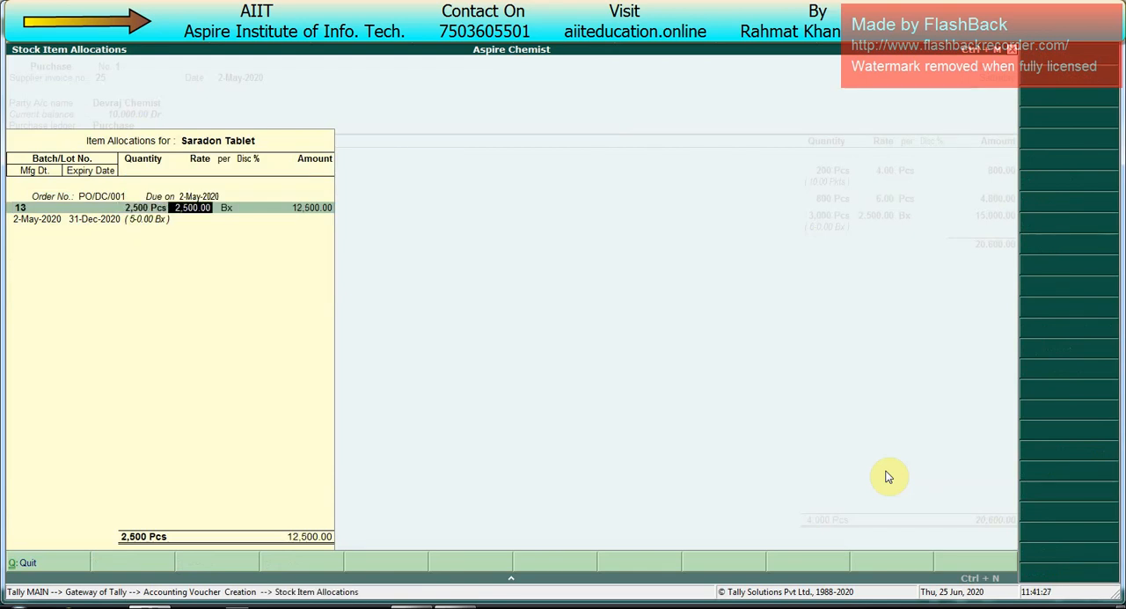
pyautogui.press('Return')
pyautogui.press('Return')
pyautogui.press('Return')
pyautogui.press('Return')
pyautogui.press('Return')
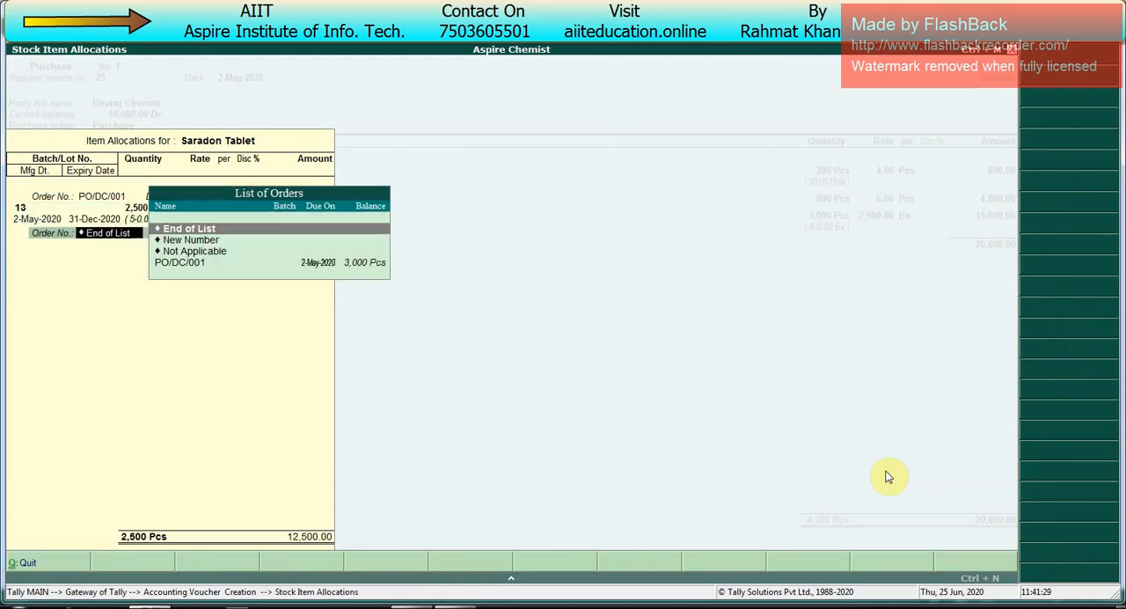
pyautogui.press('Return')
pyautogui.press('Return')
pyautogui.press('Return')
pyautogui.press('Return')
pyautogui.press('Return')
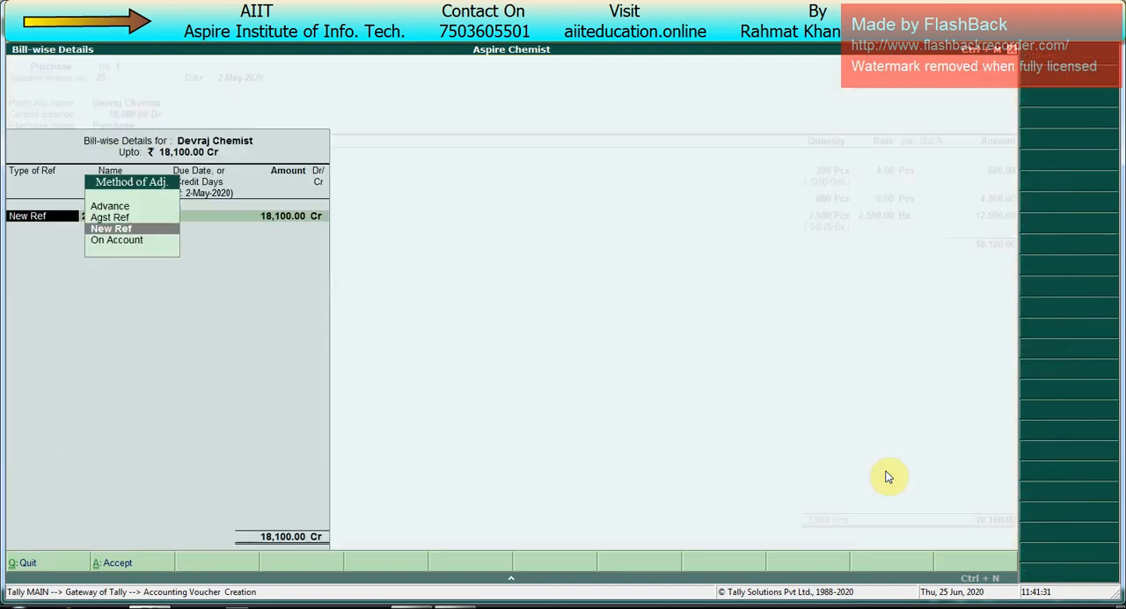
# Step: Adjust 10,000 of Devraj Chemist's bill against the pending advance reference 1 dated 1-May-2020
pyautogui.press('BackSpace')
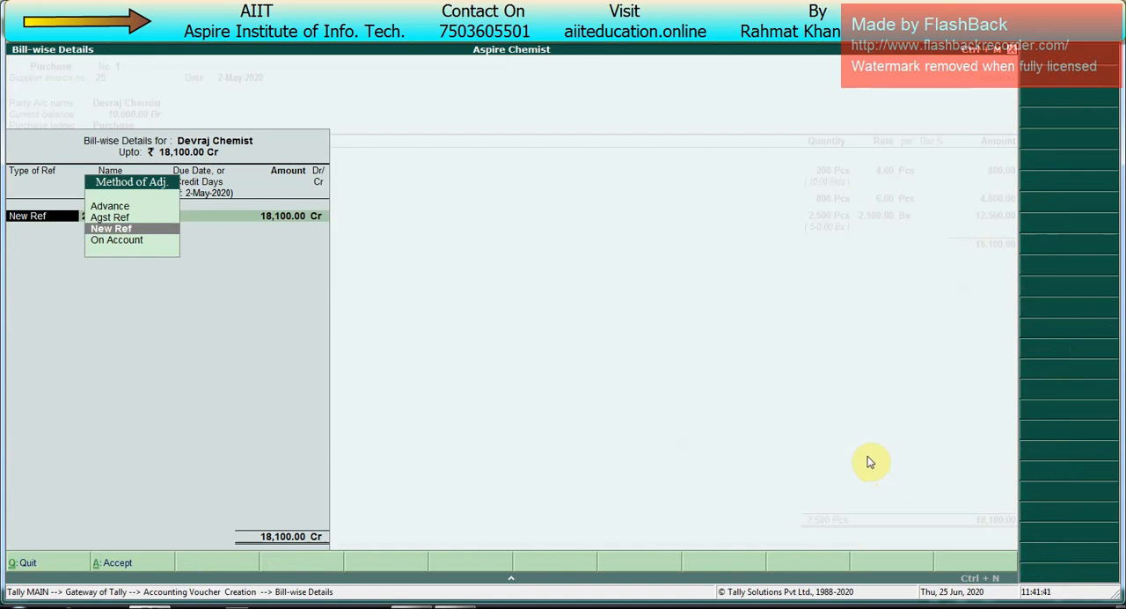
pyautogui.press('Up')
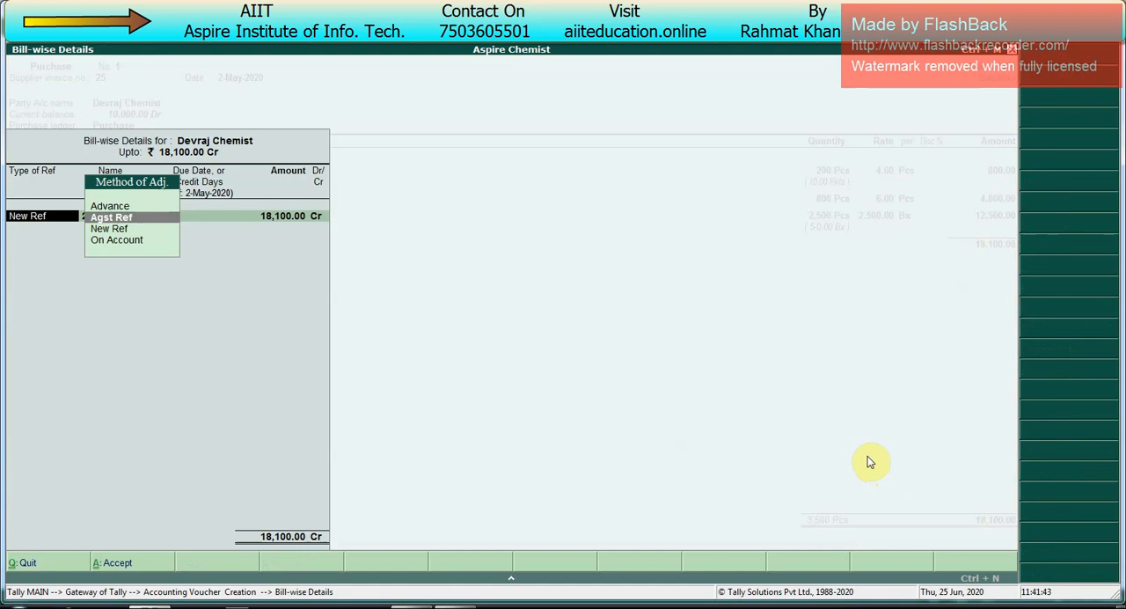
pyautogui.press('Return')
pyautogui.press('Up')
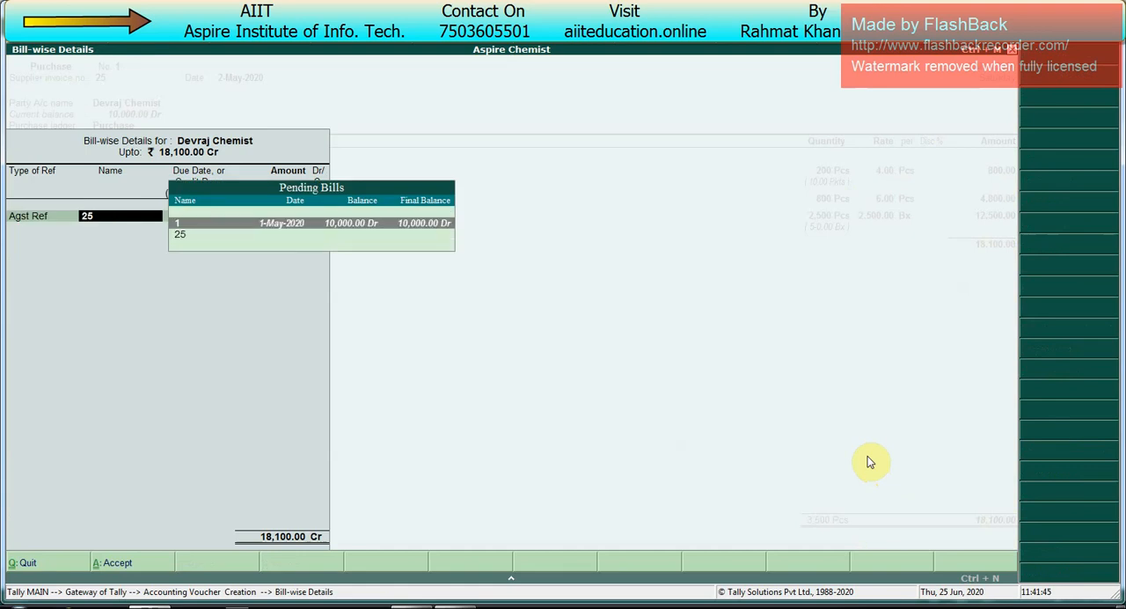
pyautogui.press('Return')
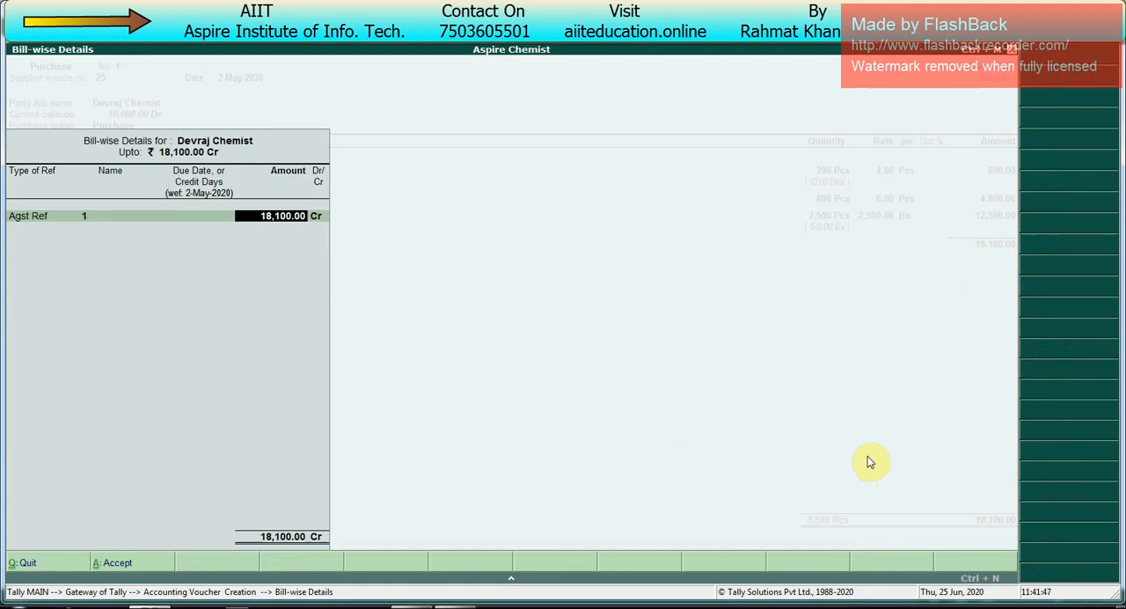
pyautogui.write('10000')
pyautogui.press('Return')
# Step: Record the remaining 8,100 as new reference 25 with 30 credit days, and save the purchase voucher without a narration
pyautogui.press('Return')
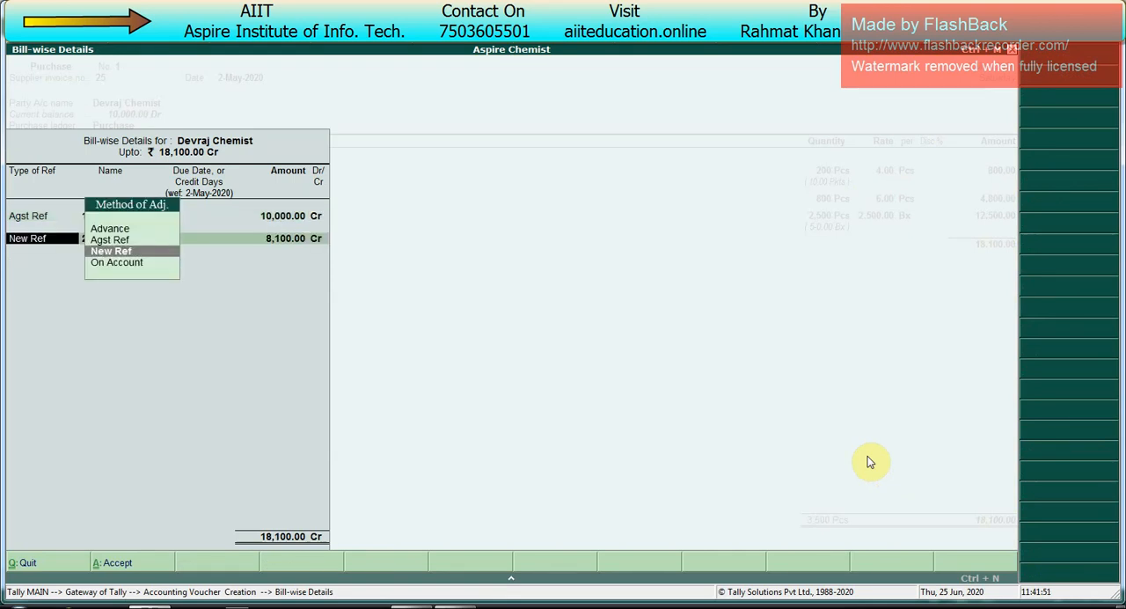
pyautogui.press('Return')
pyautogui.press('Return')
pyautogui.press('Return')
pyautogui.press('Return')
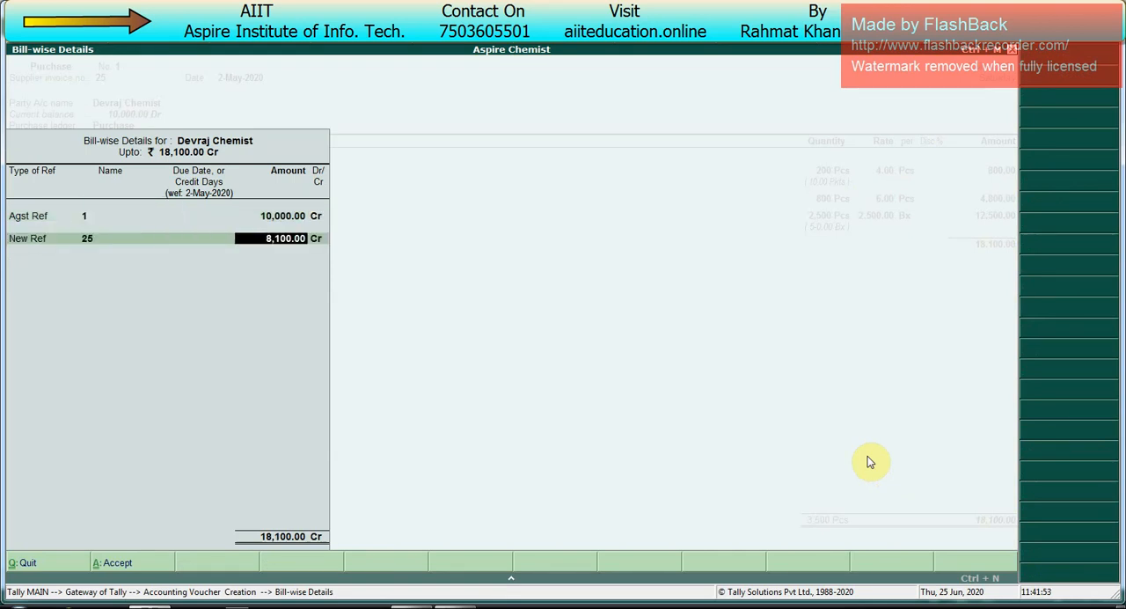
pyautogui.press('BackSpace')
pyautogui.press('BackSpace')
pyautogui.write('30')
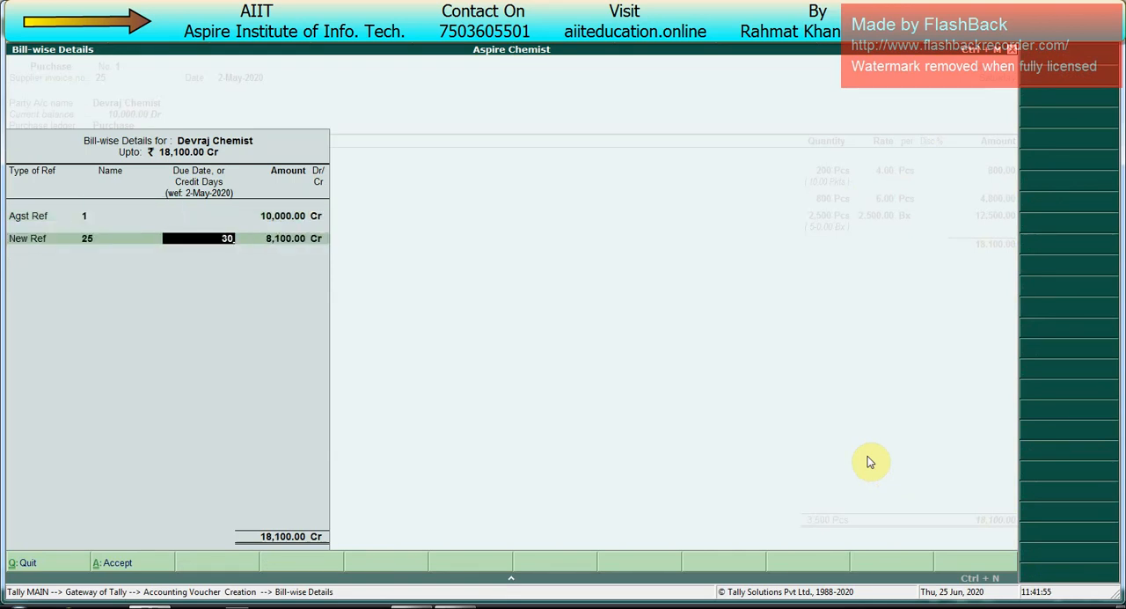
pyautogui.press('Return')
pyautogui.press('Return')
pyautogui.press('Return')
pyautogui.press('Return')
pyautogui.press('Return')
pyautogui.press('Return')
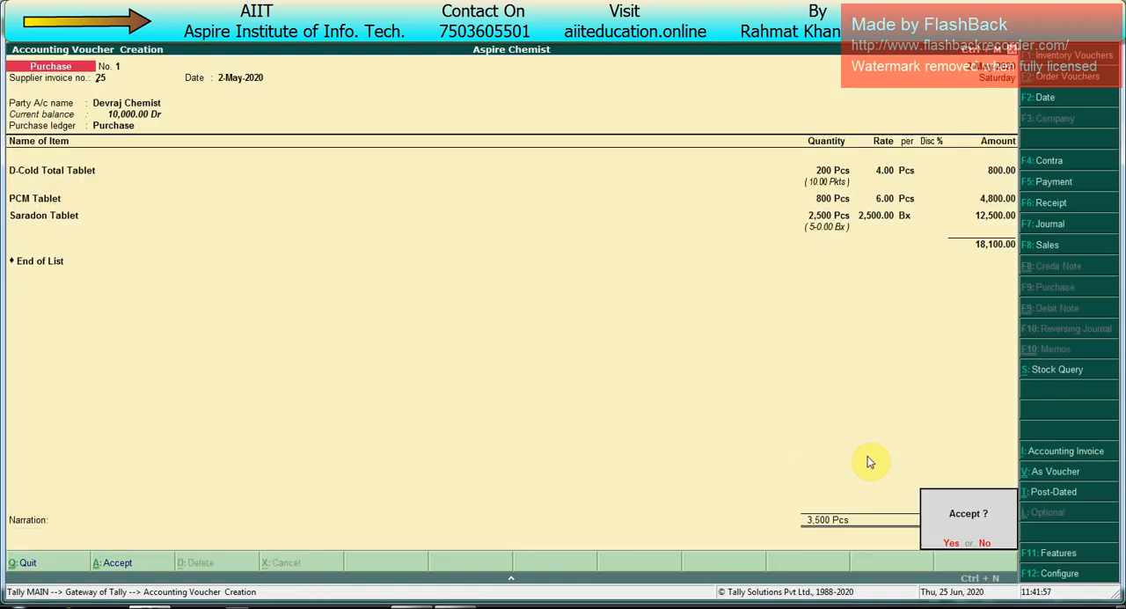
pyautogui.press('Escape')
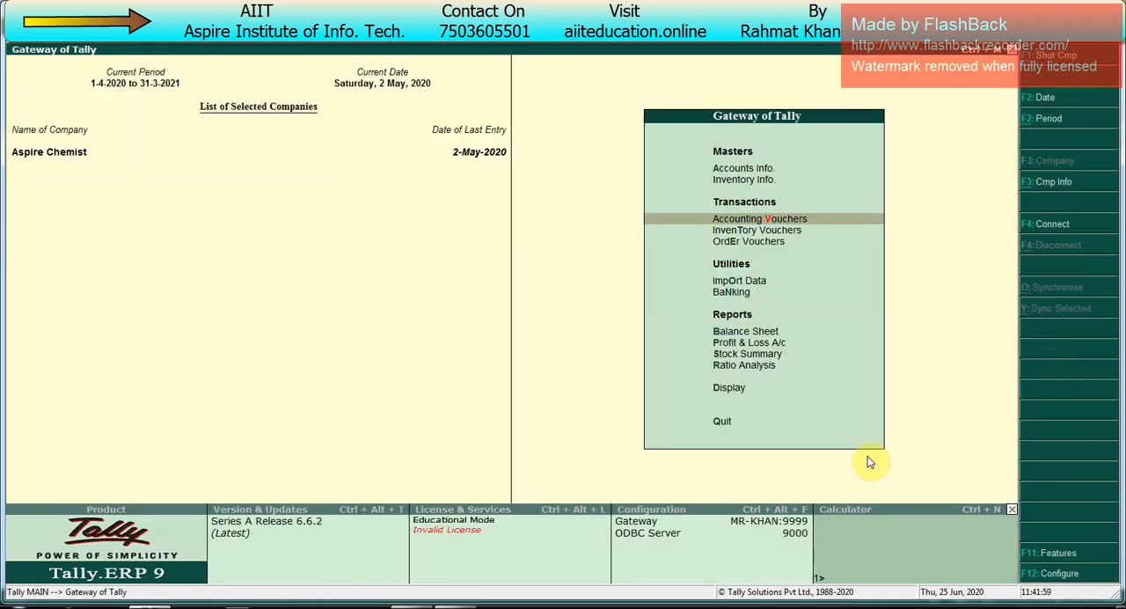
# Step: Open the Stock Summary report and show it in detail with the batches of each stock item
pyautogui.press('Up')
pyautogui.press('Up')
pyautogui.press('Up')
pyautogui.press('Up')
pyautogui.press('Up')
pyautogui.press('Up')
pyautogui.press('Return')
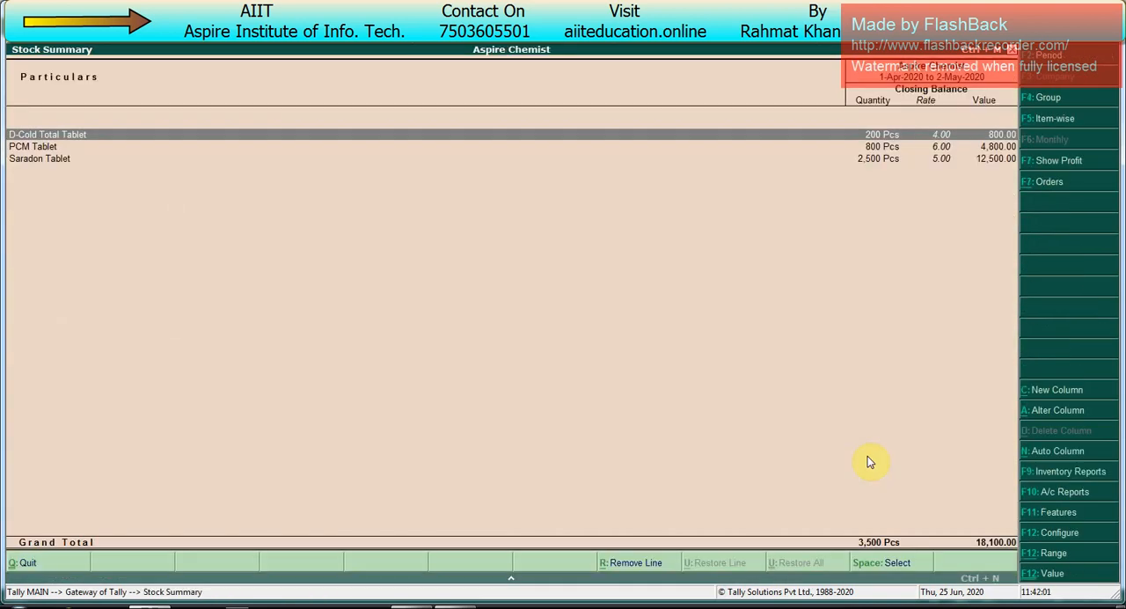
pyautogui.hotkey('alt', 'F1')
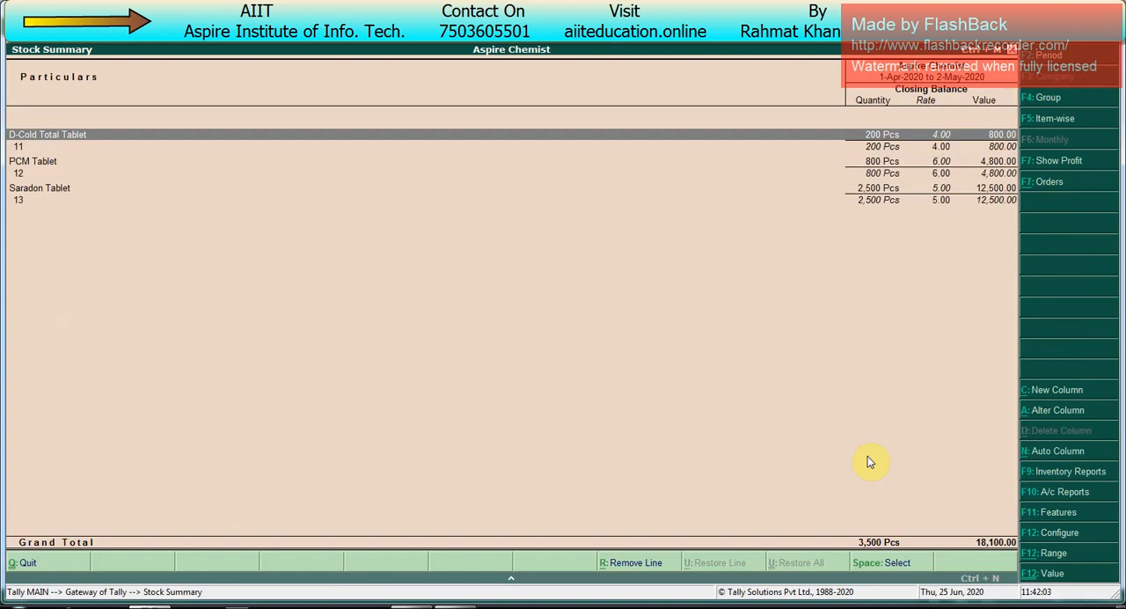
# Step: Review the closing quantity, rate and value of each stock item's batch in the stock summary
pyautogui.press('Down')
pyautogui.press('Down')
pyautogui.press('Down')
pyautogui.press('Down')
pyautogui.press('Down')
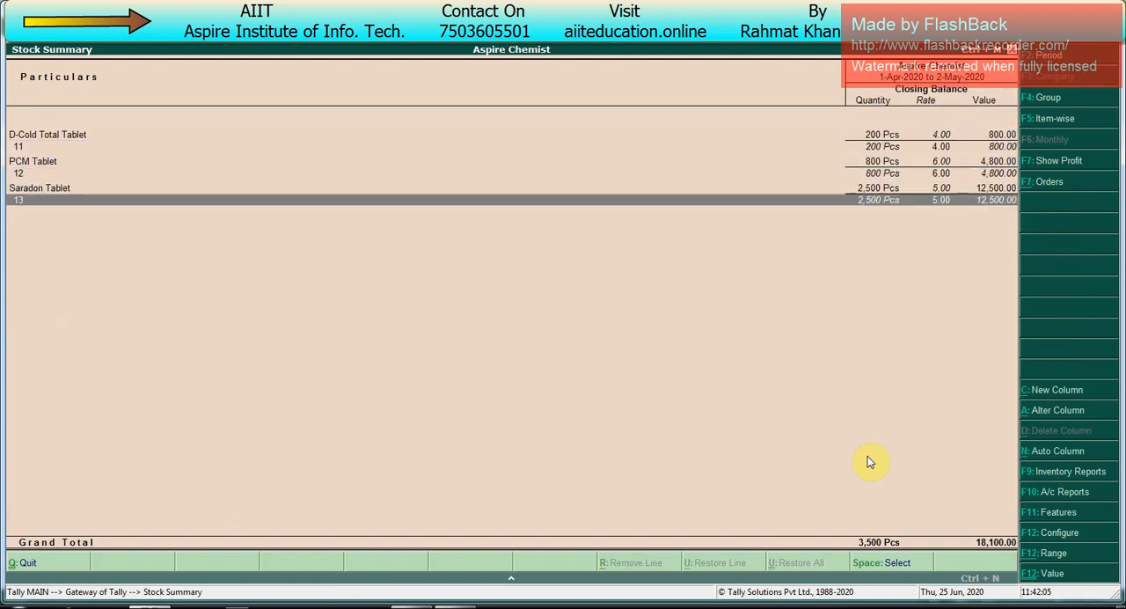
pyautogui.press('Up')
pyautogui.press('Up')
pyautogui.press('Up')
pyautogui.press('Up')
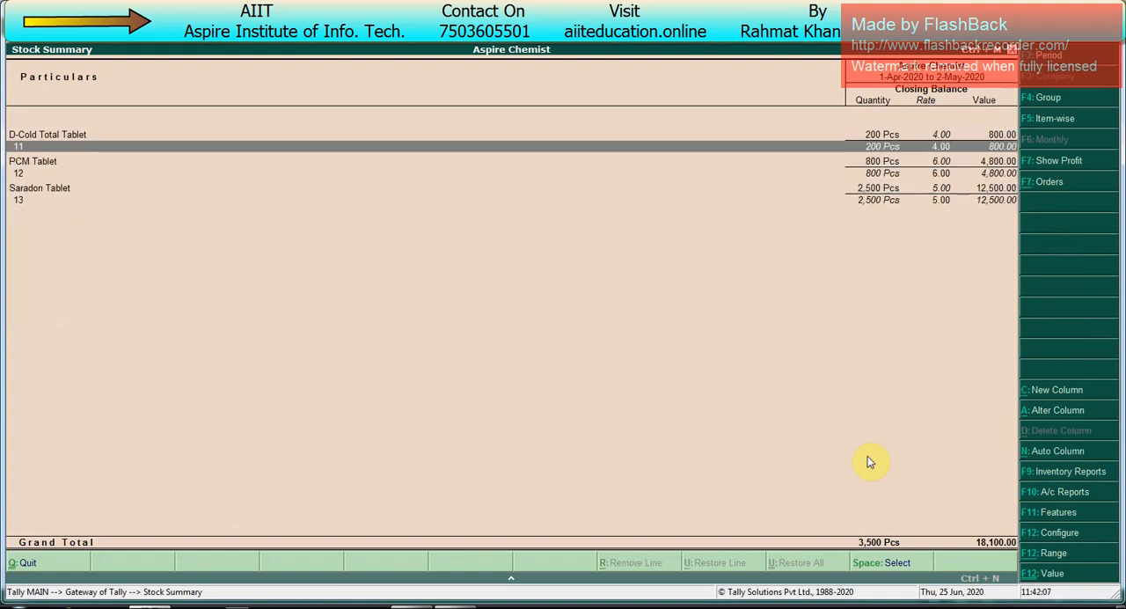
pyautogui.press('Down')
pyautogui.press('Down')
pyautogui.press('Down')
pyautogui.press('Down')
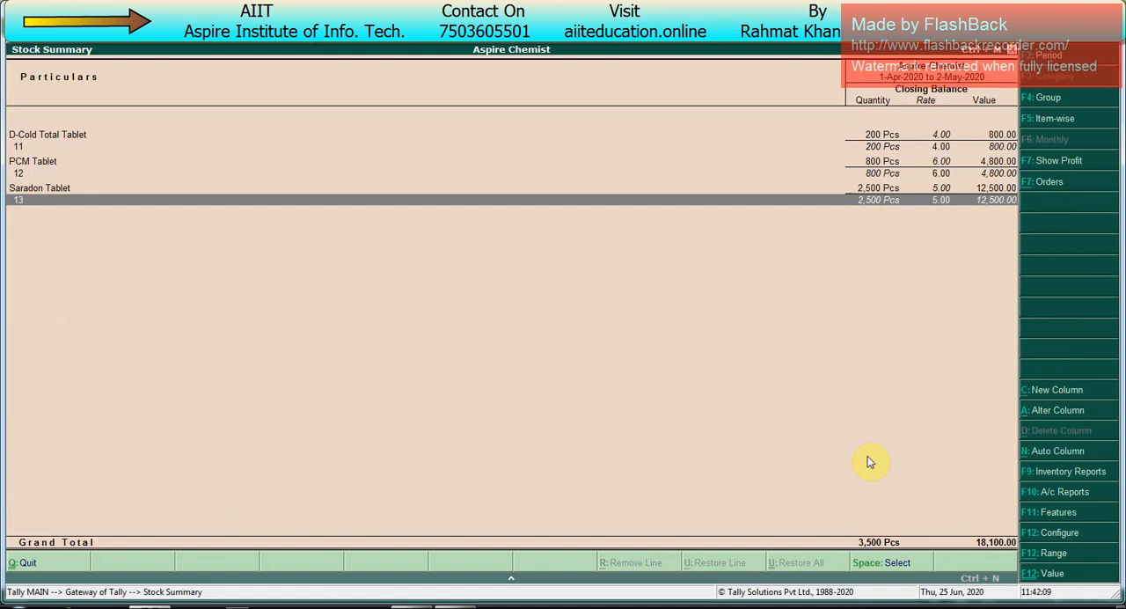
# Step: Configure the Stock Summary report to show the manufacturing date and expiry date of the batches
pyautogui.press('F12')
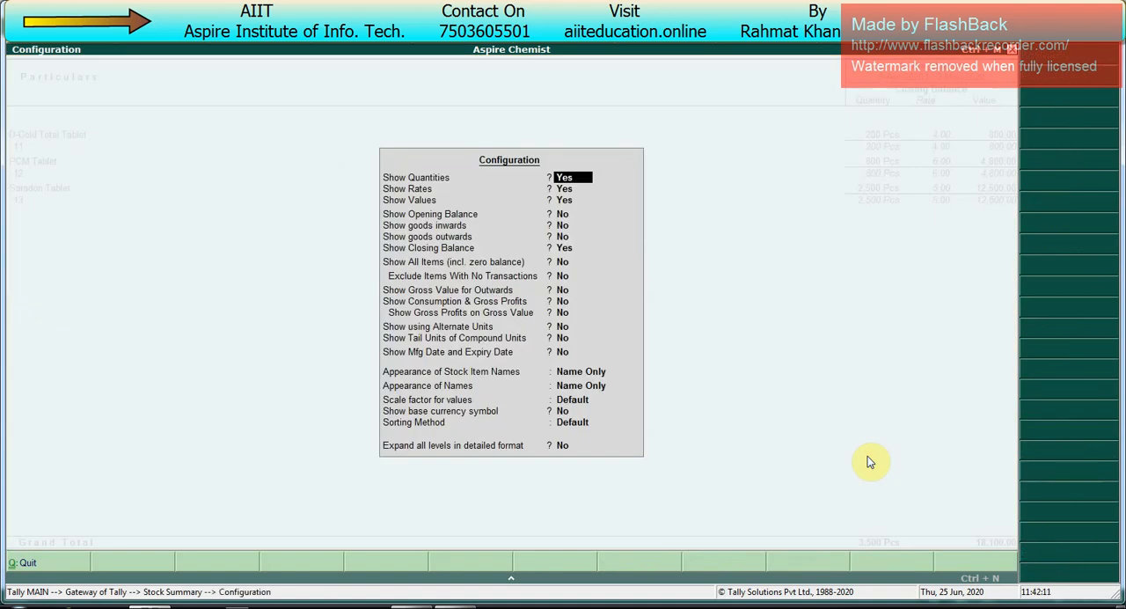
pyautogui.press('Down')
pyautogui.press('Down')
pyautogui.press('Down')
pyautogui.press('Down')
pyautogui.press('Down')
pyautogui.press('Down')
pyautogui.press('Down')
pyautogui.press('Down')
pyautogui.press('Down')
pyautogui.press('Down')
pyautogui.press('Down')
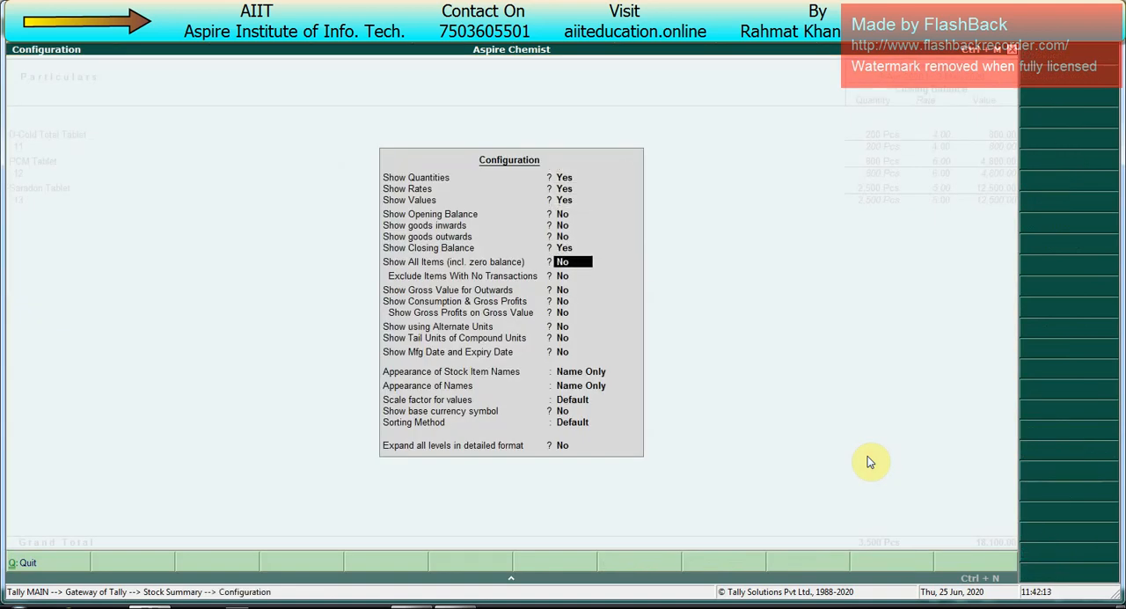
pyautogui.press('Down')
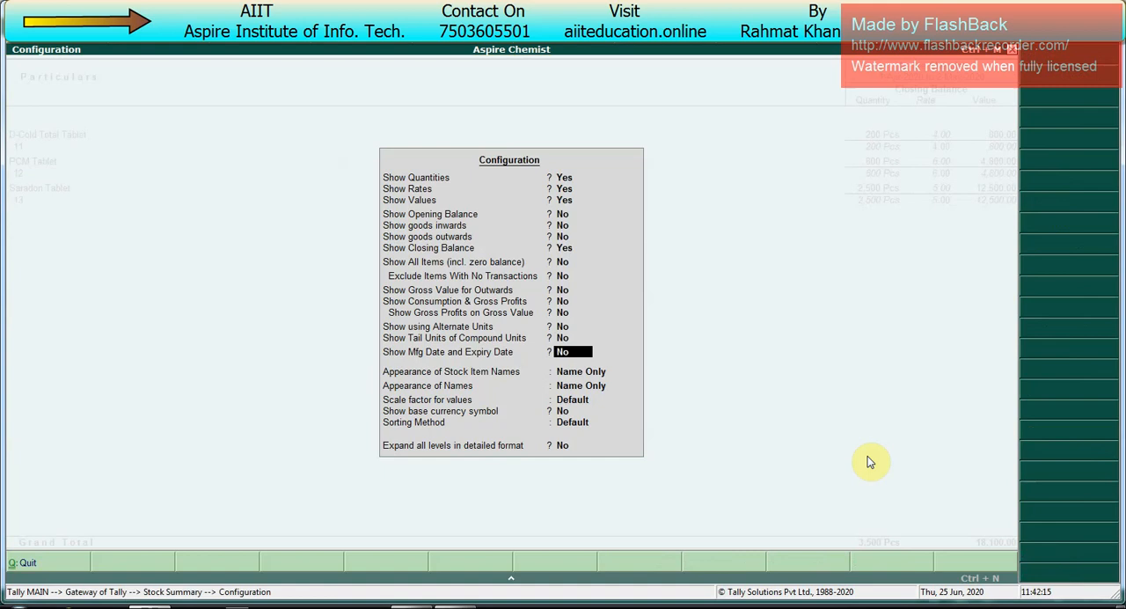
pyautogui.press('y')
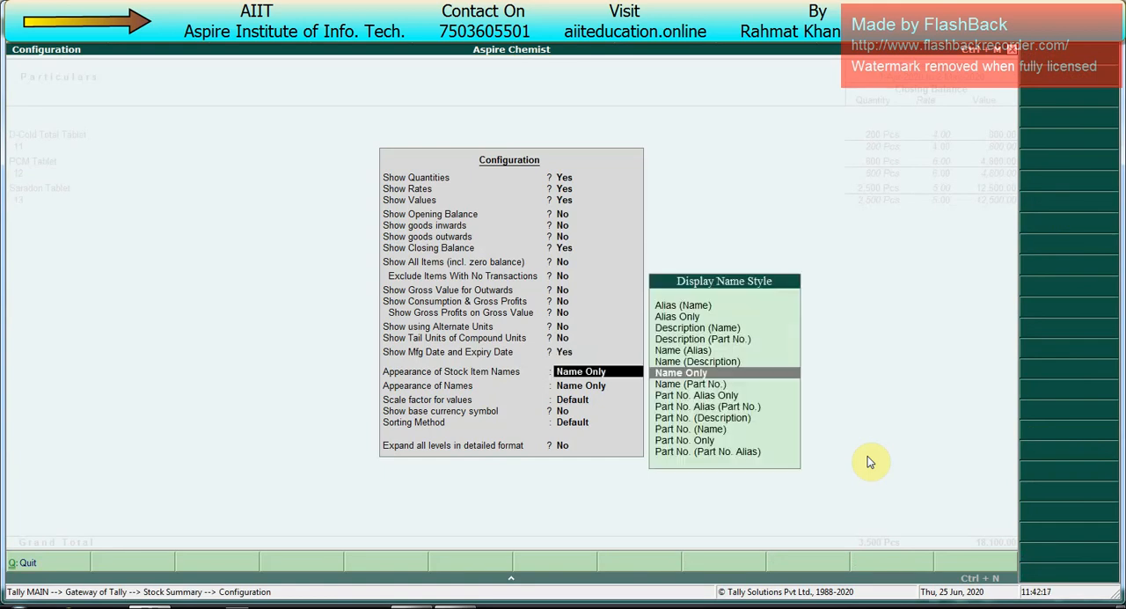
pyautogui.hotkey('ctrl', 'a')
# Step: Examine the manufacturing and expiry dates of the batches of the three tablets
pyautogui.press('Up')
pyautogui.press('Up')
pyautogui.press('Up')
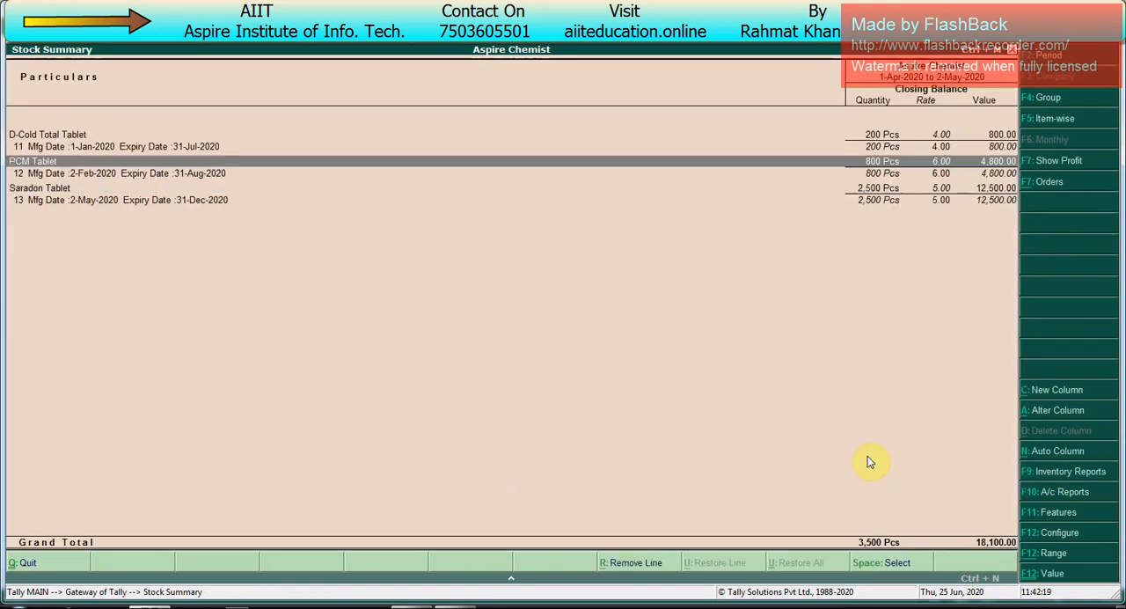
pyautogui.press('Down')
pyautogui.press('Down')
pyautogui.press('Down')
pyautogui.press('Down')
pyautogui.press('Up')
pyautogui.press('Up')
pyautogui.press('Up')
pyautogui.press('Up')
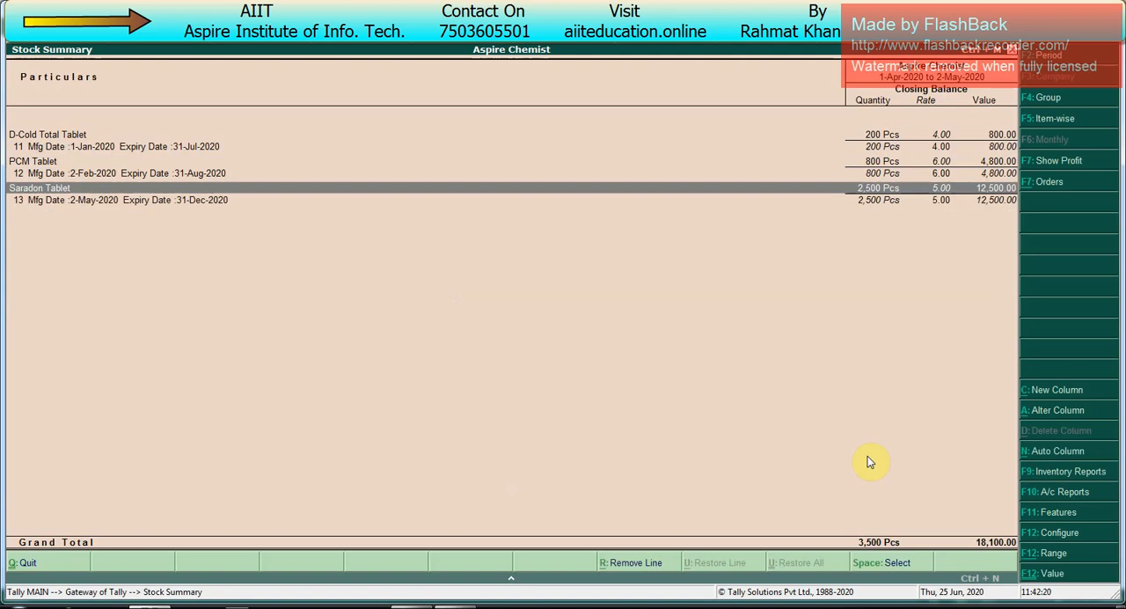
pyautogui.press('Down')
pyautogui.press('Down')
pyautogui.press('Down')
pyautogui.press('Down')
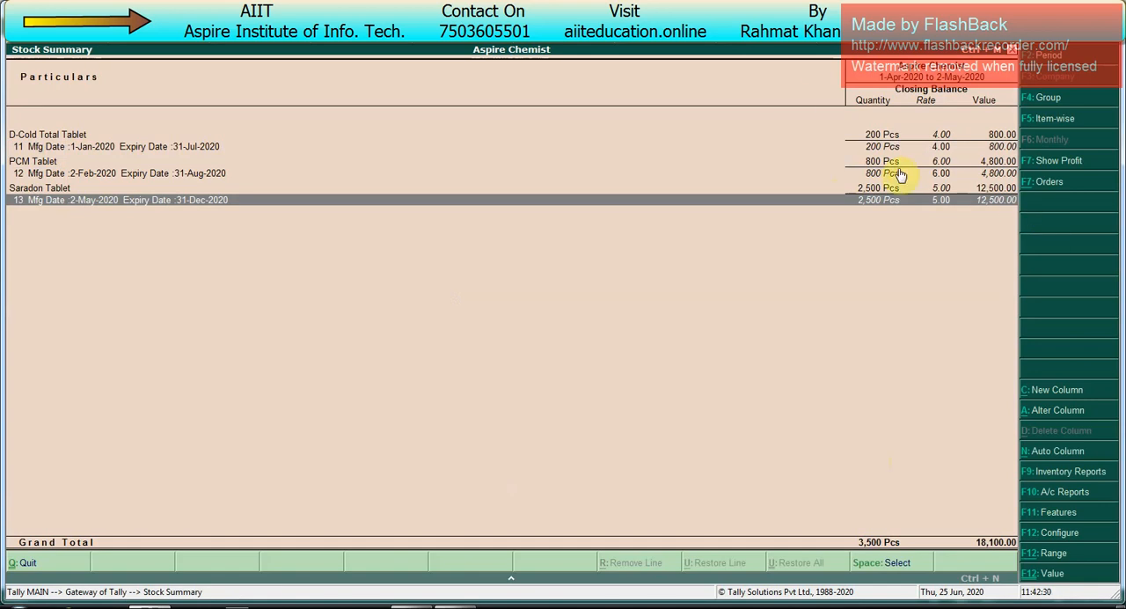
# Step: Configure the Stock Summary report to show quantities using alternate units, and return to the Gateway of Tally
pyautogui.press('F12')
pyautogui.press('Down')
pyautogui.press('Down')
pyautogui.press('Down')
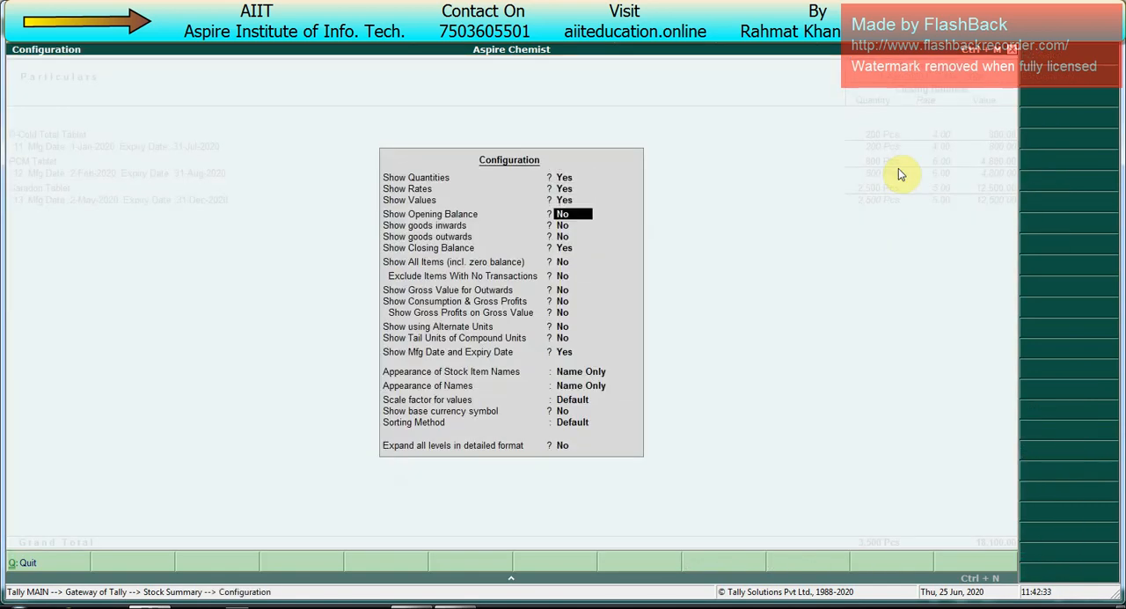
pyautogui.press('Down')
pyautogui.press('Down')
pyautogui.press('Down')
pyautogui.press('Down')
pyautogui.press('Down')
pyautogui.press('Down')
pyautogui.press('Down')
pyautogui.press('Down')
pyautogui.press('Up')
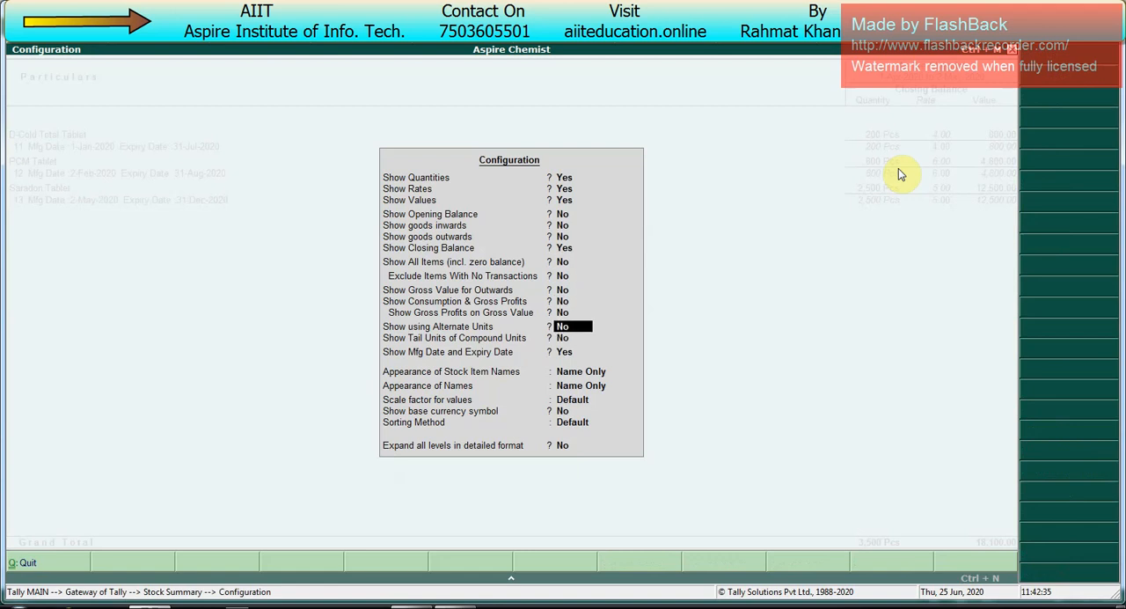
pyautogui.press('y')
pyautogui.press('Return')
pyautogui.hotkey('ctrl', 'a')
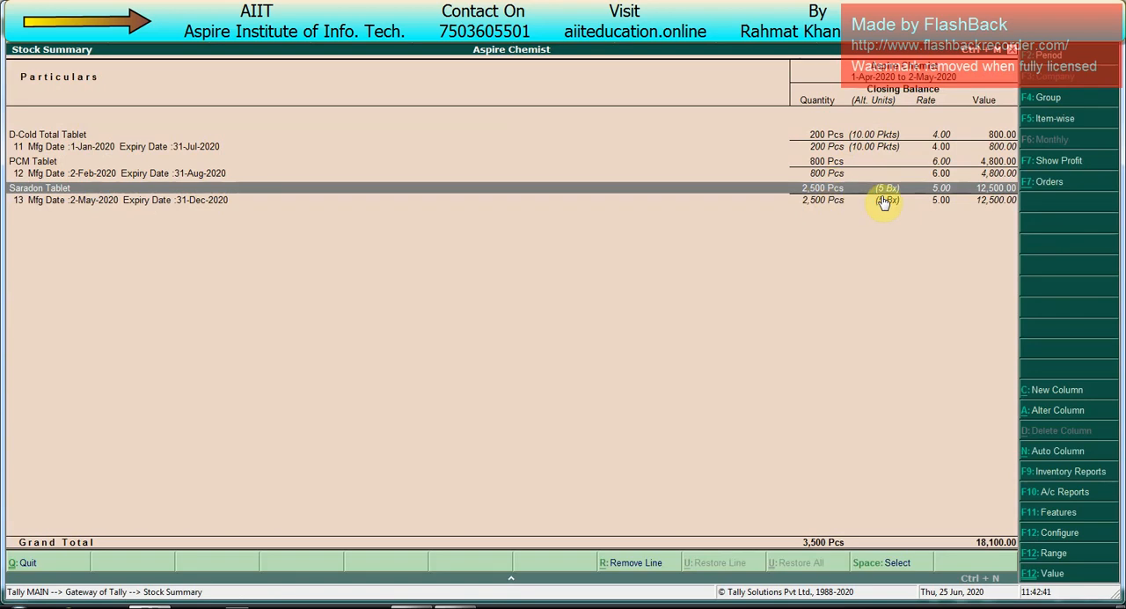
pyautogui.press('Escape')
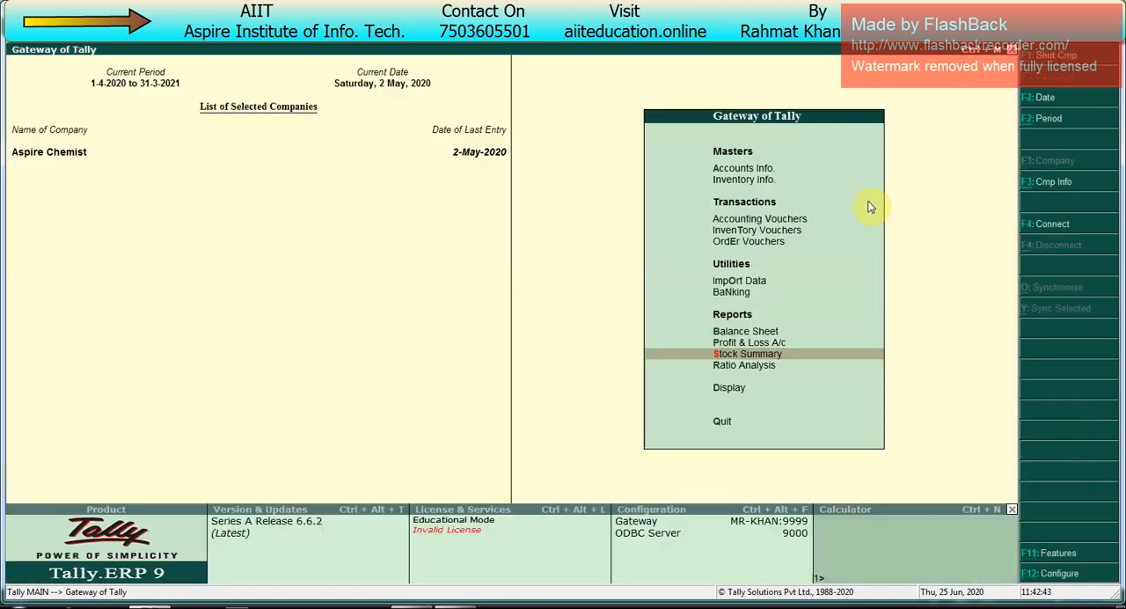
pyautogui.press('Escape')
pyautogui.press('Escape')
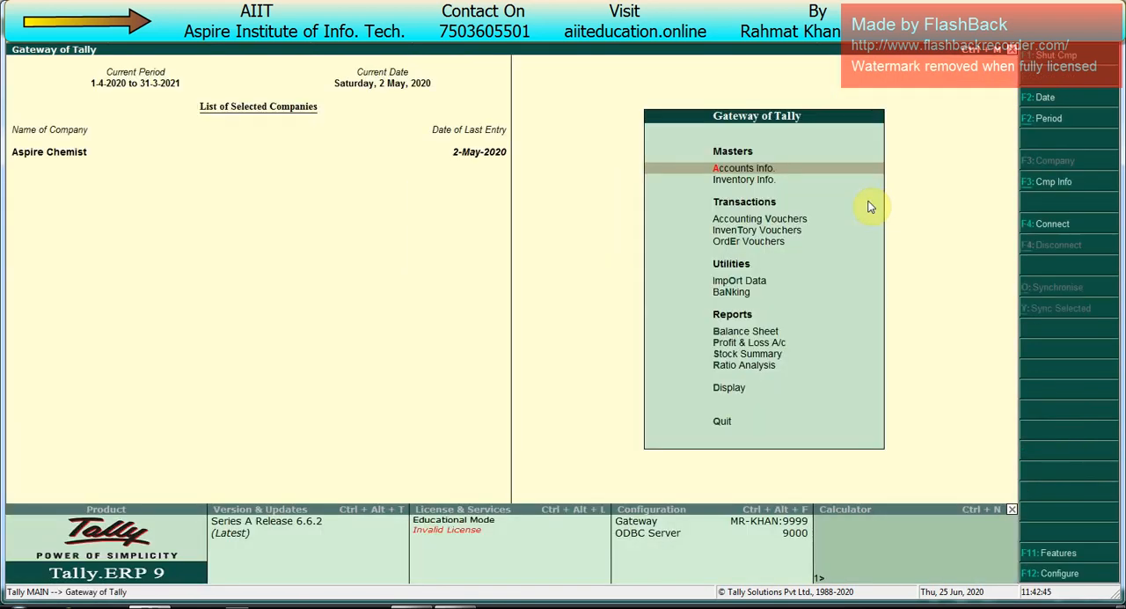
# Step: Open the purchase order reports within the statements of inventory
pyautogui.press('Up')
pyautogui.press('Up')
pyautogui.press('Up')
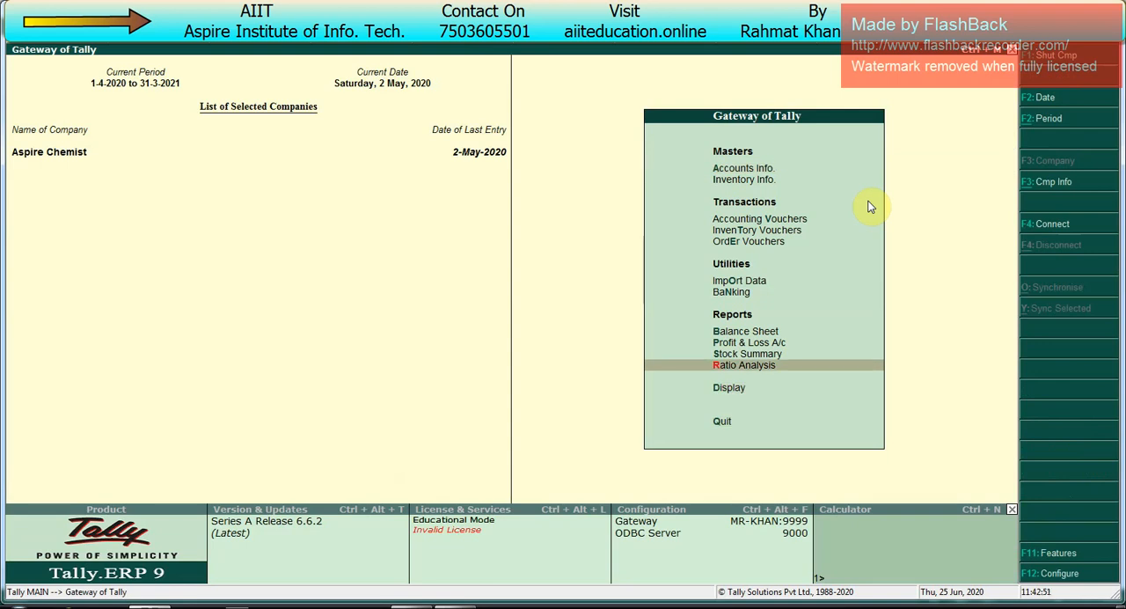
pyautogui.press('Up')
pyautogui.press('Down')
pyautogui.press('Down')
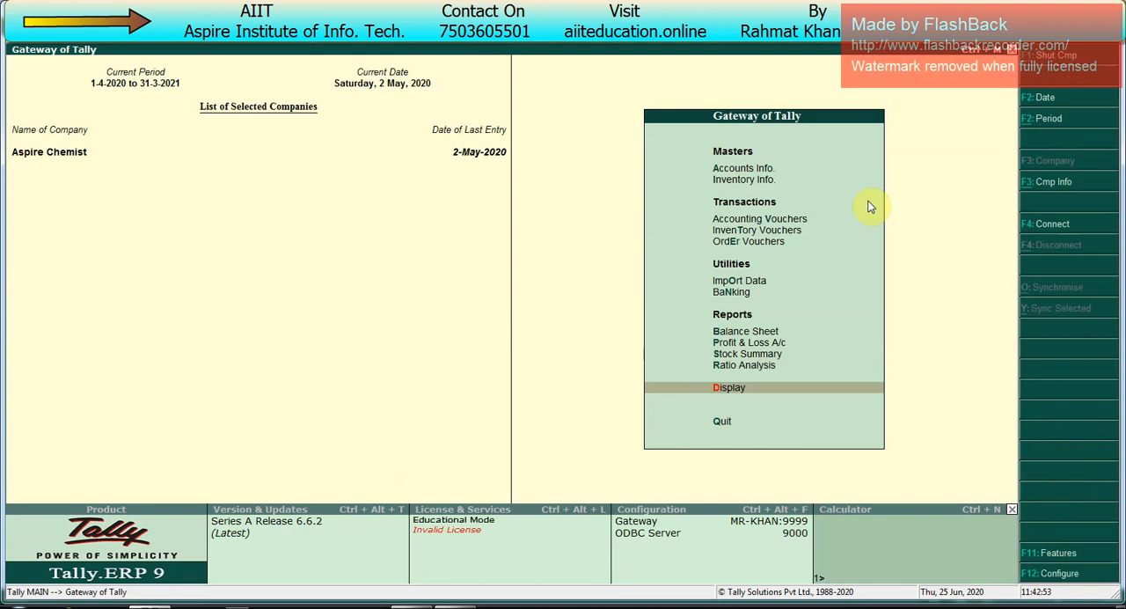
pyautogui.press('Return')
pyautogui.press('Down')
pyautogui.press('Down')
pyautogui.press('Down')
pyautogui.press('Down')
pyautogui.press('Down')
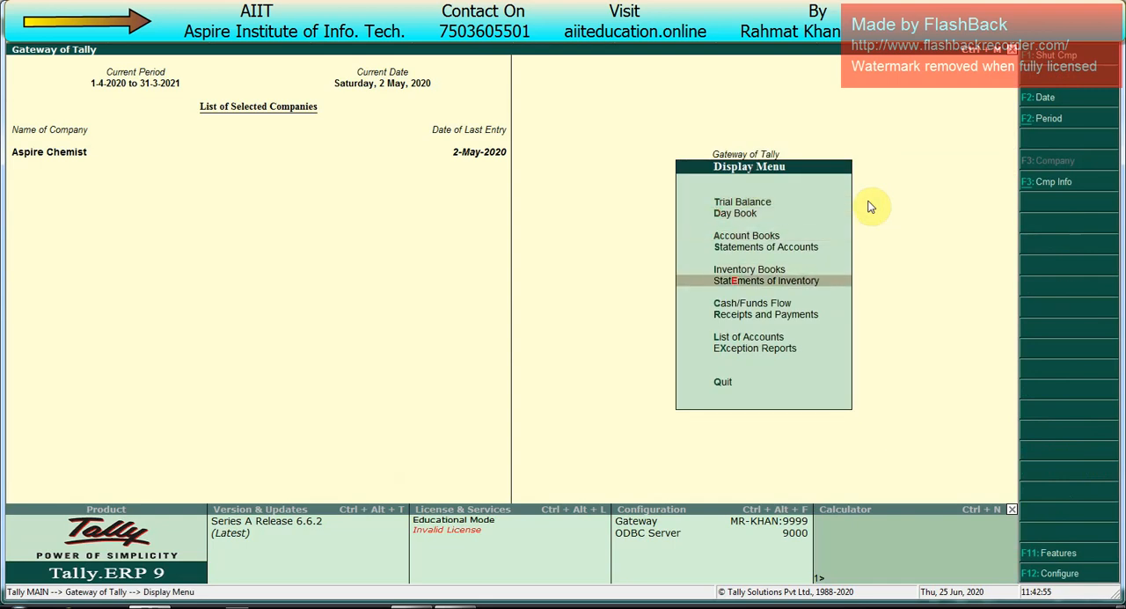
pyautogui.press('Return')
pyautogui.press('Down')
pyautogui.press('Down')
# Step: Show the outstanding purchase orders for the Devraj Chemist ledger and open the order details of Saradon Tablet
pyautogui.press('Down')
pyautogui.press('Return')
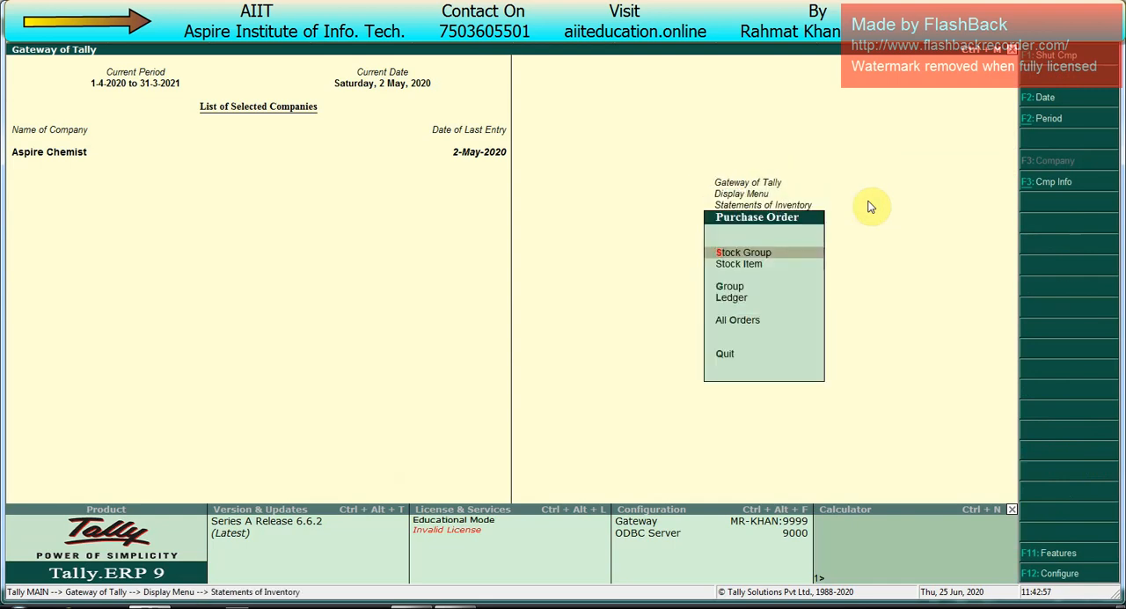
pyautogui.press('Down')
pyautogui.press('Down')
pyautogui.press('Down')
pyautogui.press('Return')
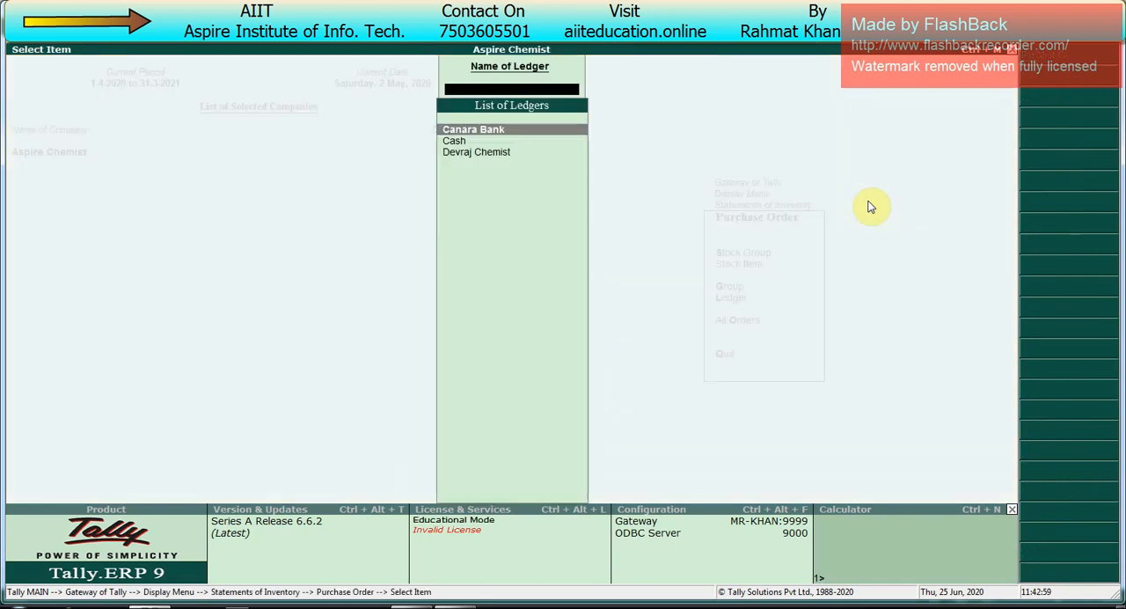
pyautogui.press('Down')
pyautogui.press('Down')
pyautogui.press('Return')
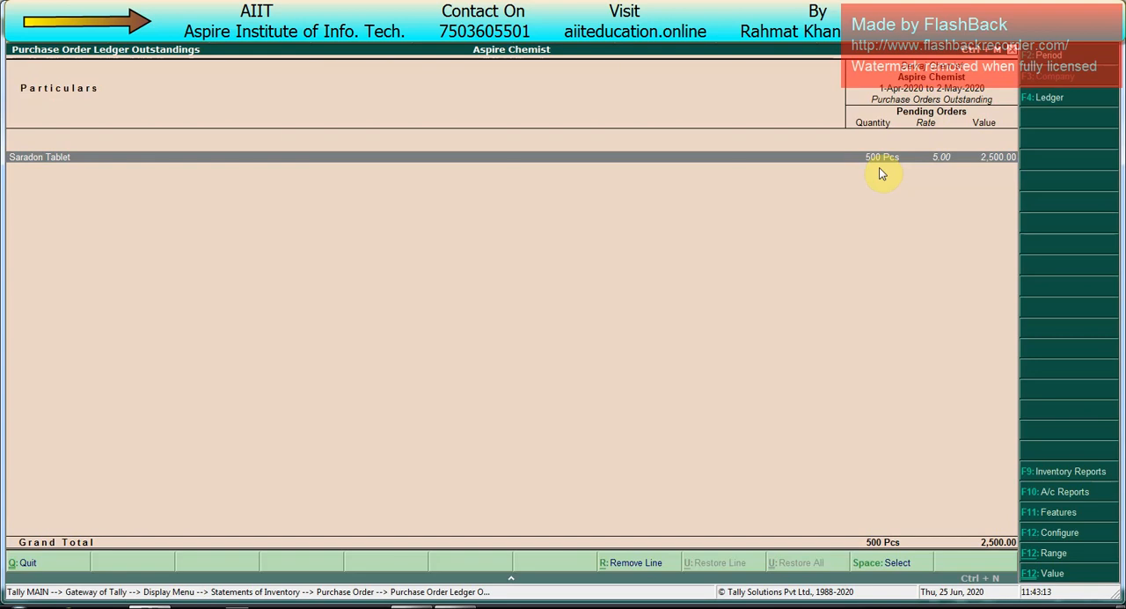
pyautogui.press('Return')
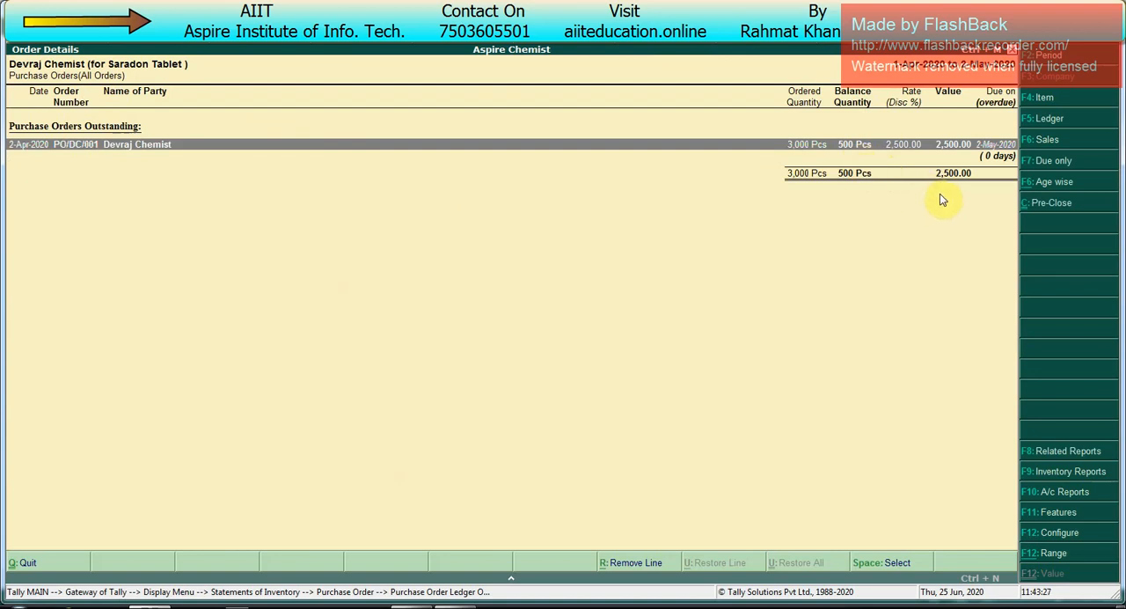
# Step: Pre-close 500 Pcs of Saradon Tablet's outstanding order with reason "no need", closed on 2-May-2020, and return to the Gateway of Tally
pyautogui.click(1043, 205)
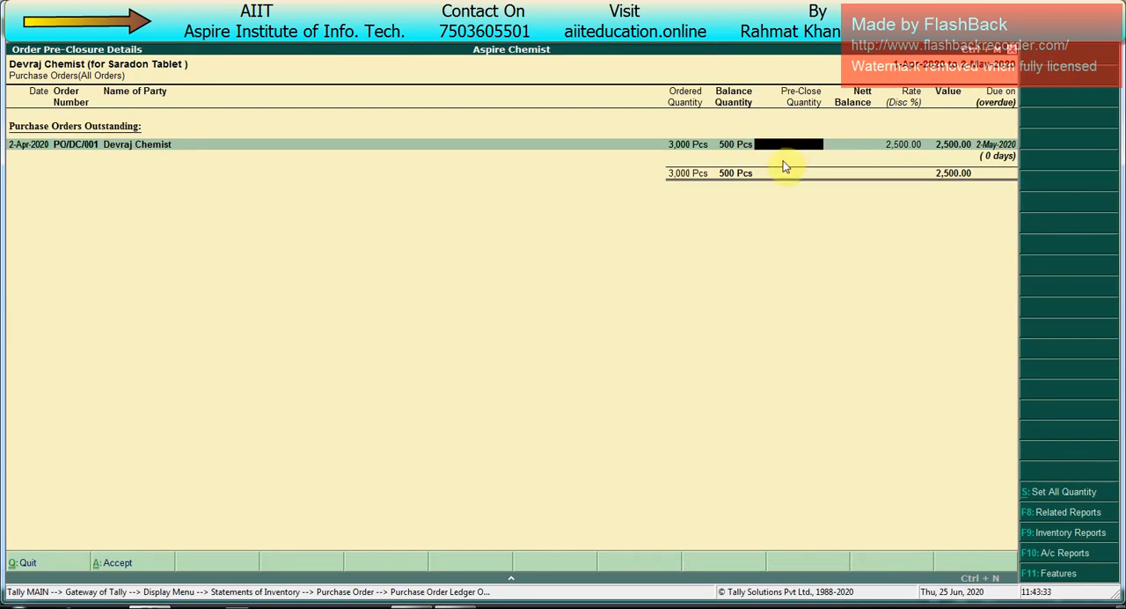
pyautogui.write('500')
pyautogui.press('Return')
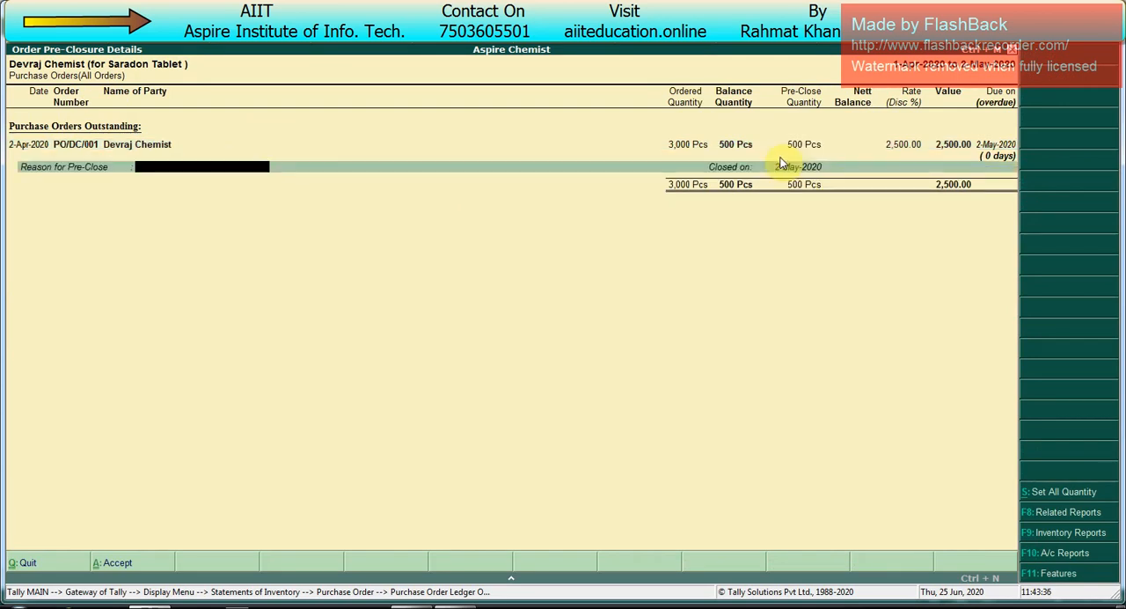
pyautogui.write('no need')
pyautogui.press('Return')
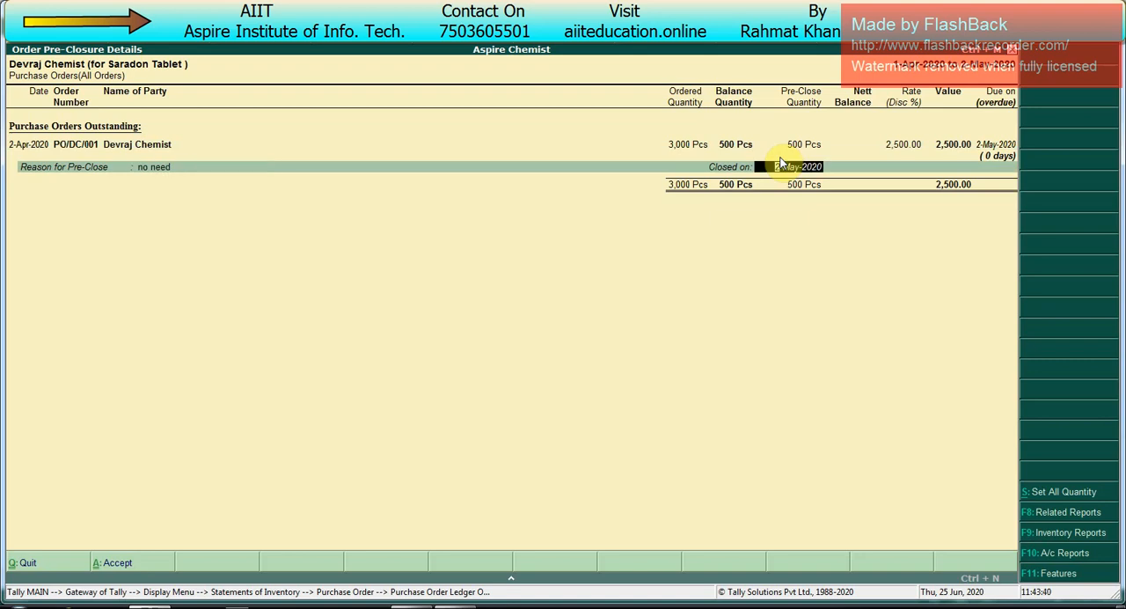
pyautogui.press('Return')
pyautogui.press('Return')
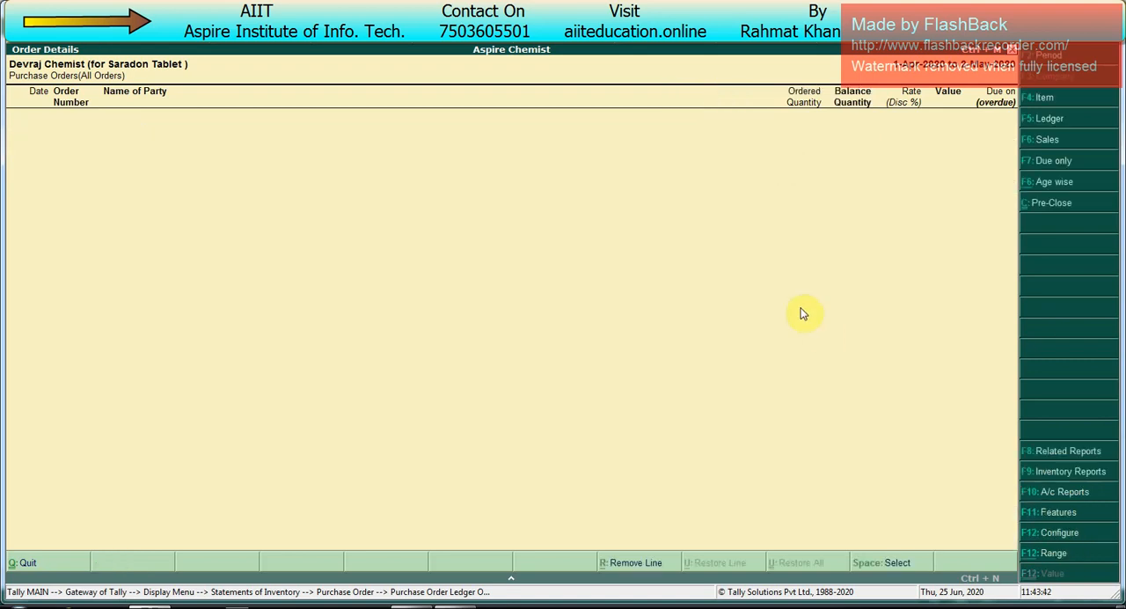
pyautogui.press('Escape')
pyautogui.press('Escape')
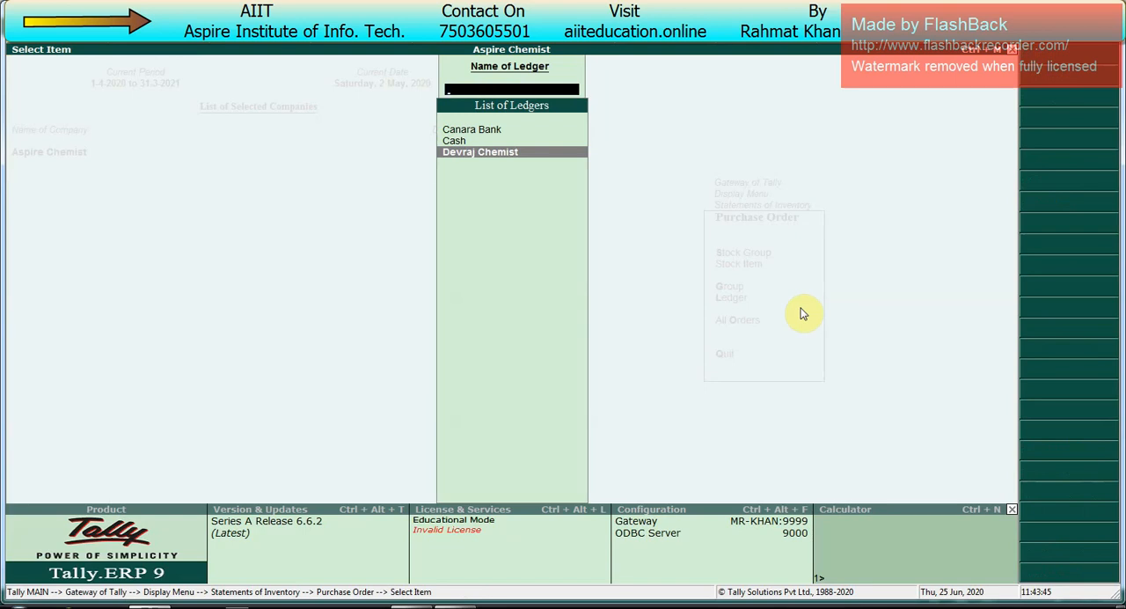
pyautogui.press('Escape')
pyautogui.press('Escape')
pyautogui.press('Escape')
pyautogui.press('Escape')
pyautogui.press('Escape')
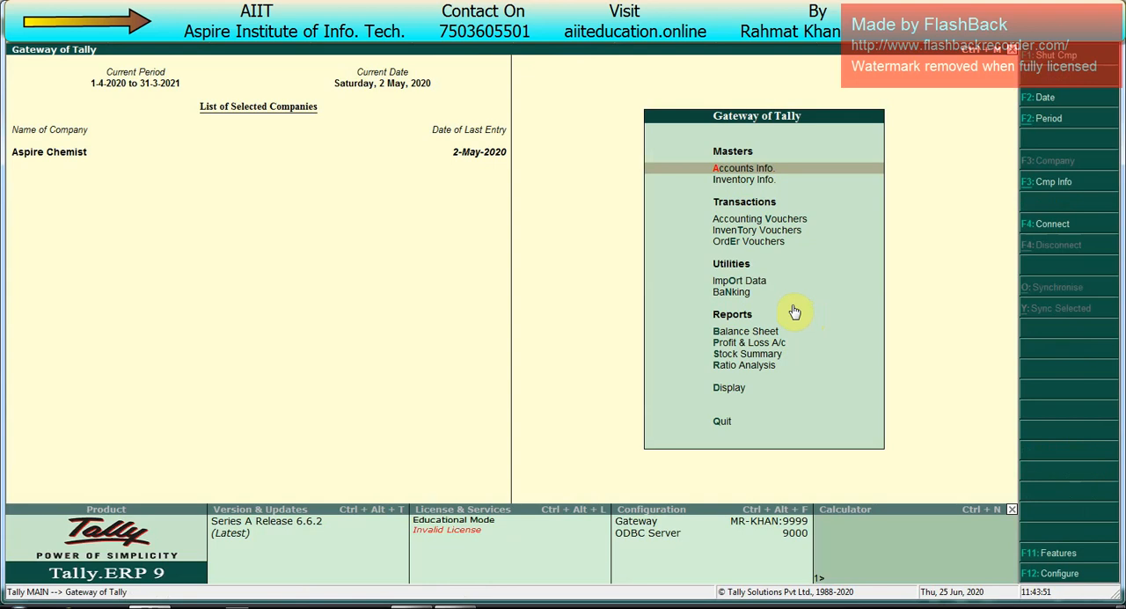
# Step: Open the statements of accounts among the display reports
pyautogui.press('Up')
pyautogui.press('Up')
pyautogui.press('Up')
pyautogui.press('Down')
pyautogui.press('Return')
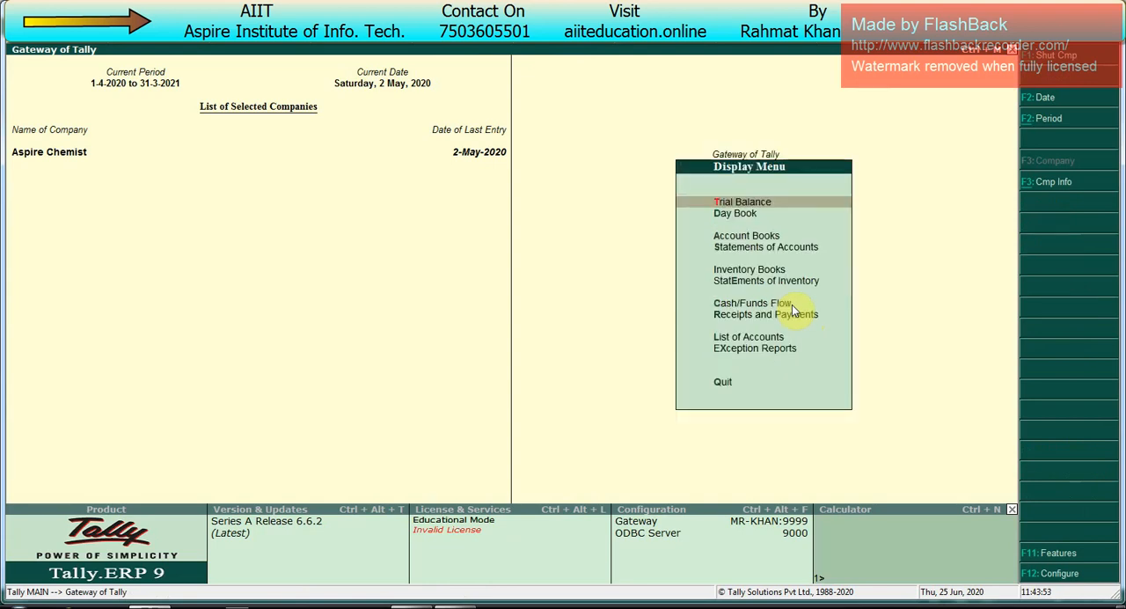
pyautogui.press('Down')
pyautogui.press('Down')
# Step: View Devraj Chemist's ledger outstandings in detailed form, and return to the Gateway of Tally
pyautogui.press('Down')
pyautogui.press('Return')
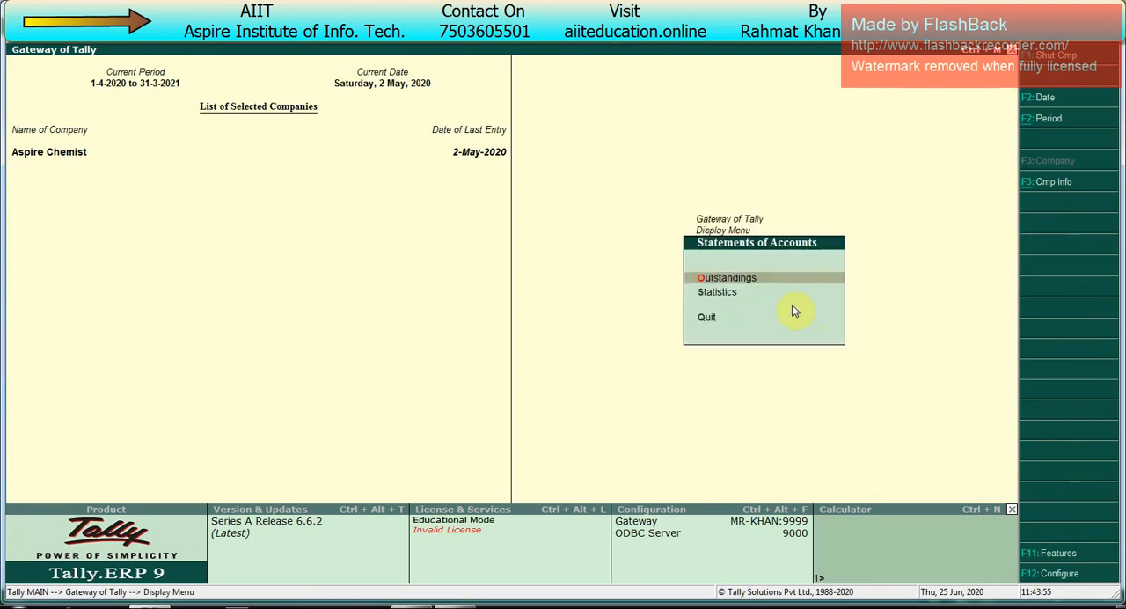
pyautogui.press('Return')
pyautogui.press('Down')
pyautogui.press('Down')
pyautogui.press('Return')
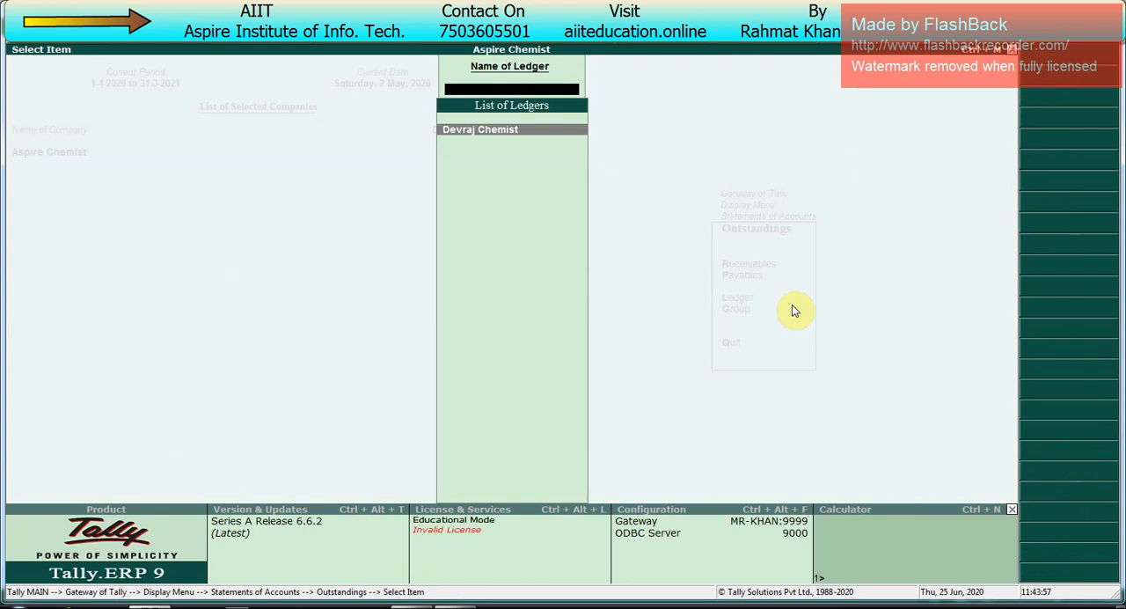
pyautogui.press('Return')
pyautogui.hotkey('alt', 'F1')
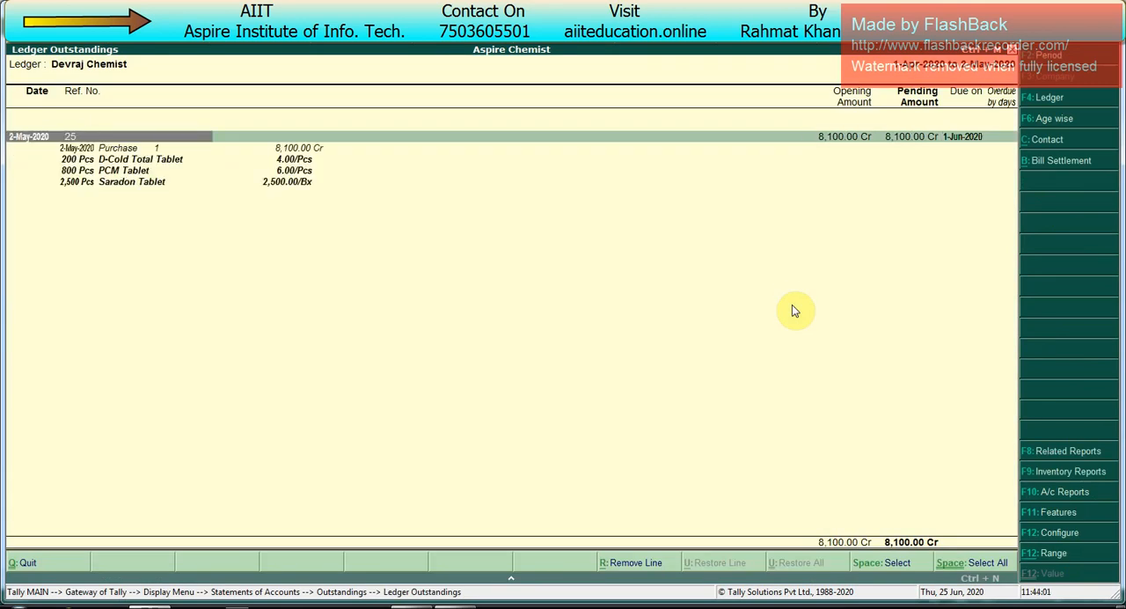
pyautogui.press('Escape')
pyautogui.press('Escape')
pyautogui.press('Escape')
pyautogui.press('Escape')
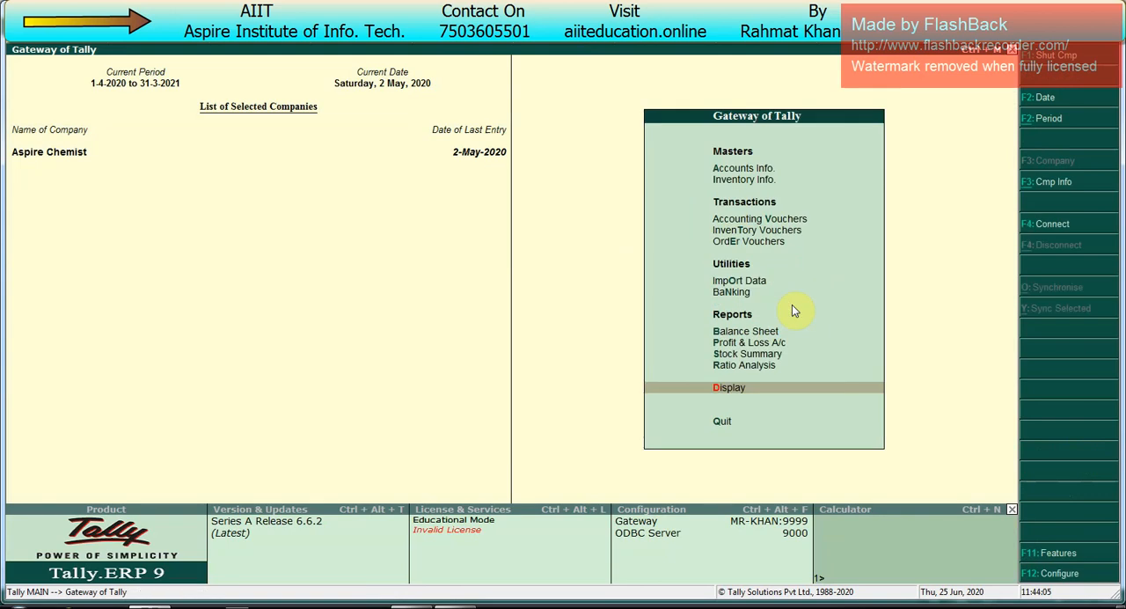
pyautogui.press('v')
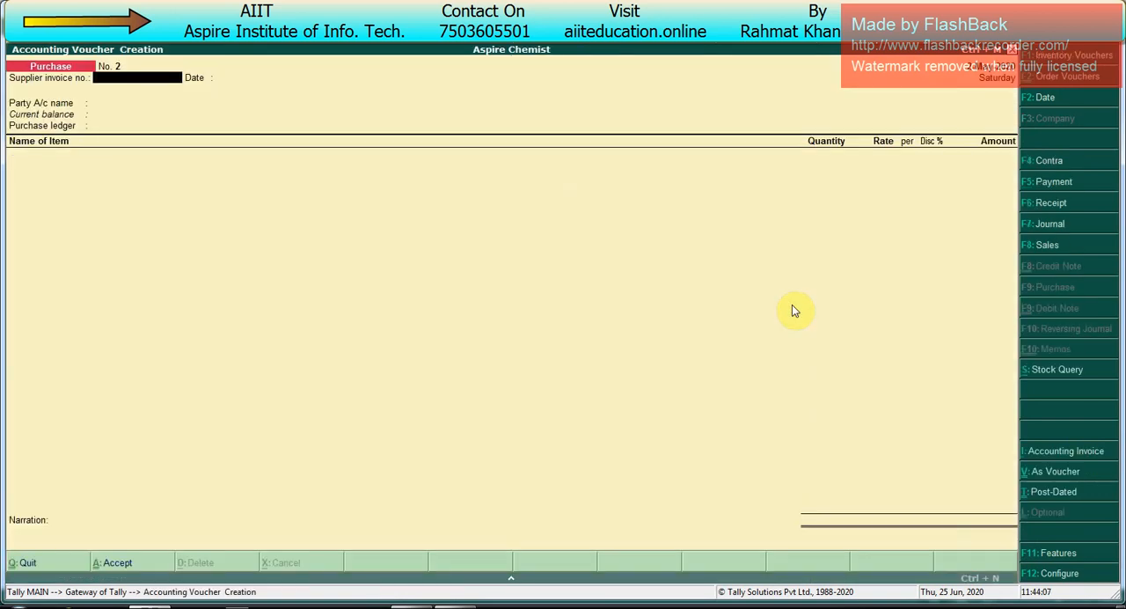
pyautogui.press('Escape')
pyautogui.press('Down')
pyautogui.press('Down')
pyautogui.press('Down')
pyautogui.press('Down')
pyautogui.press('Down')
pyautogui.press('Down')
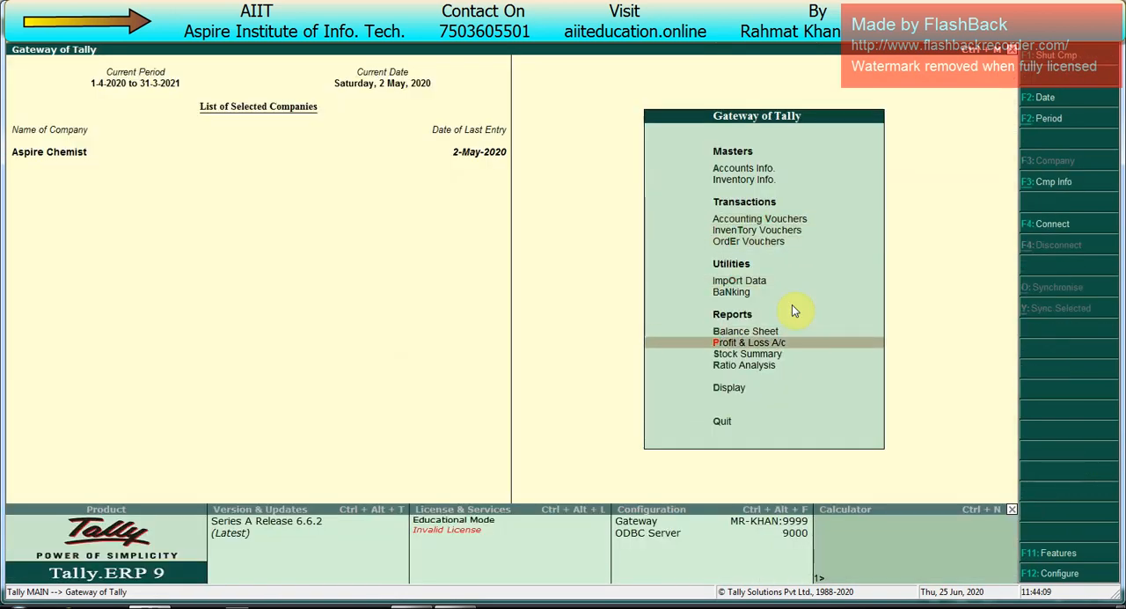
# Step: Open the statements of inventory among the display reports
pyautogui.press('Down')
pyautogui.press('Down')
pyautogui.press('Down')
pyautogui.press('Return')
pyautogui.press('Down')
# Step: View the reorder status of all stock items under Primary, and return to the Gateway of Tally
pyautogui.press('Down')
pyautogui.press('Down')
pyautogui.press('Down')
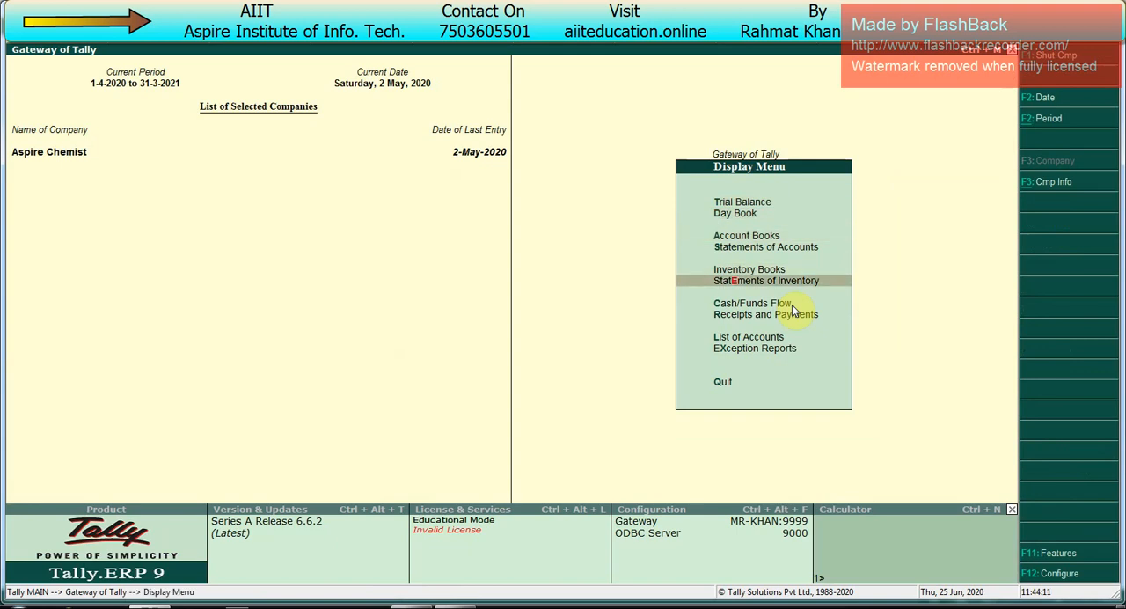
pyautogui.press('Return')
pyautogui.press('Down')
pyautogui.press('Down')
pyautogui.press('Down')
pyautogui.press('Down')
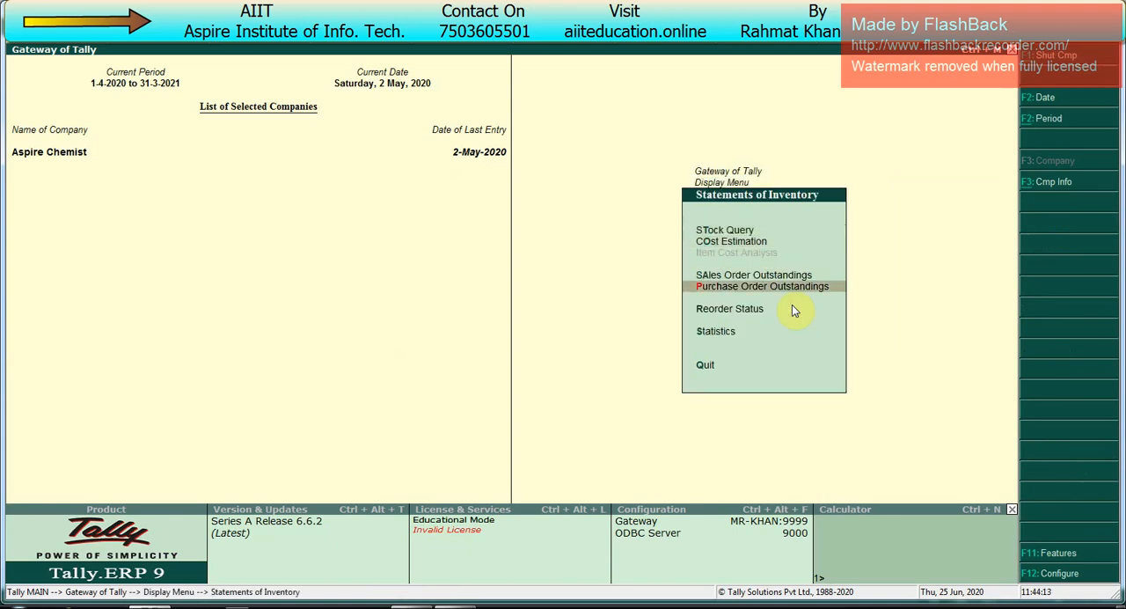
pyautogui.press('Down')
pyautogui.press('Return')
pyautogui.press('Return')
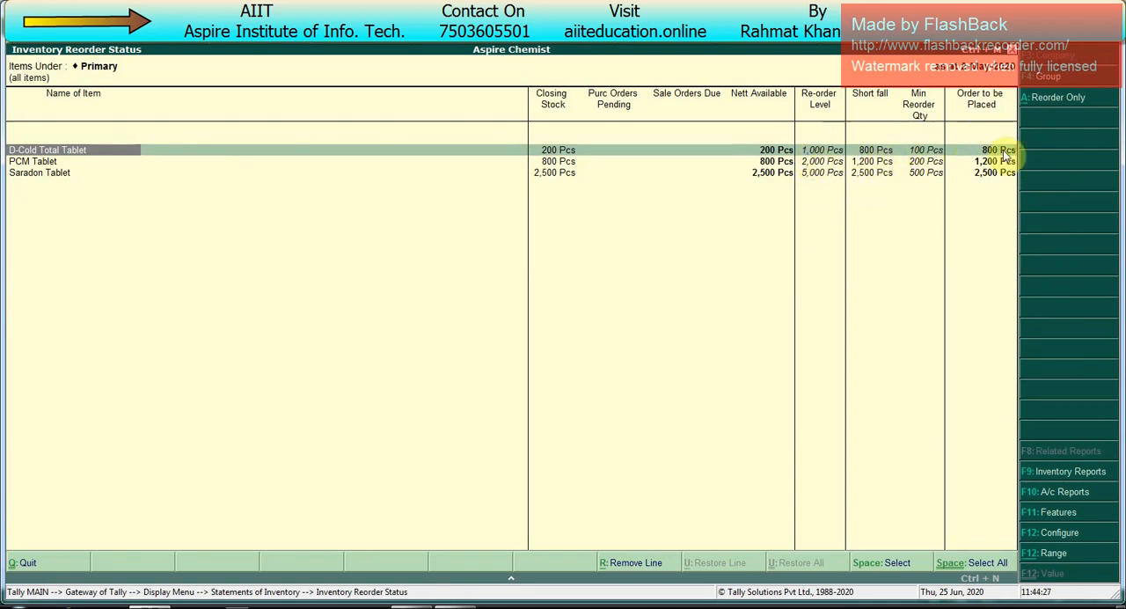
pyautogui.press('Escape')
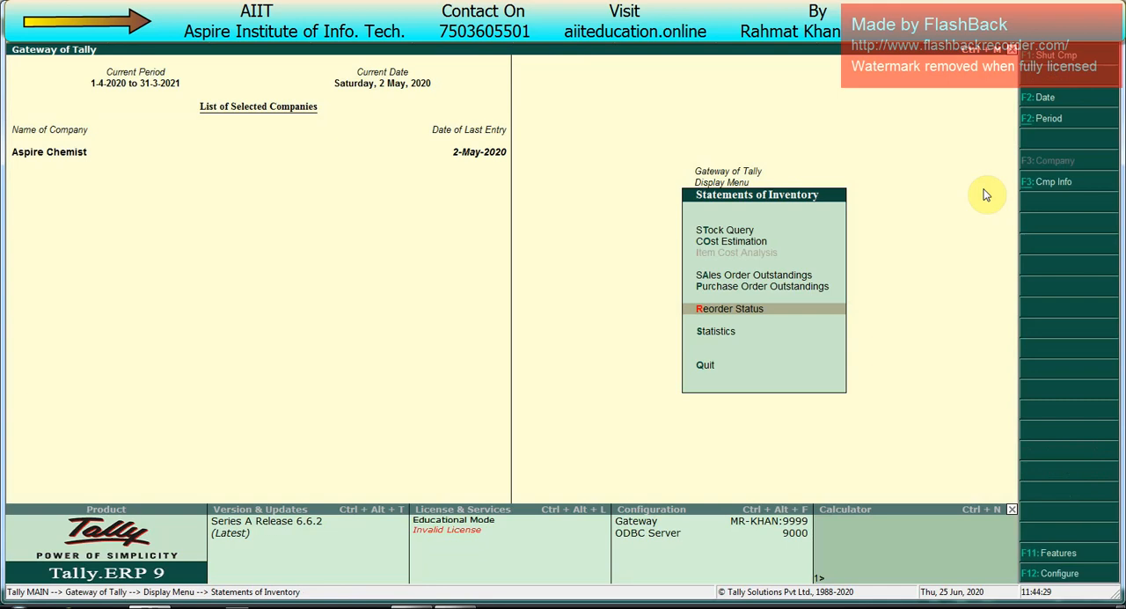
pyautogui.press('Escape')
pyautogui.press('Escape')
# Step: Start a purchase voucher dated 31-May-2020 with supplier invoice number 26, keeping the same invoice date
pyautogui.press('v')
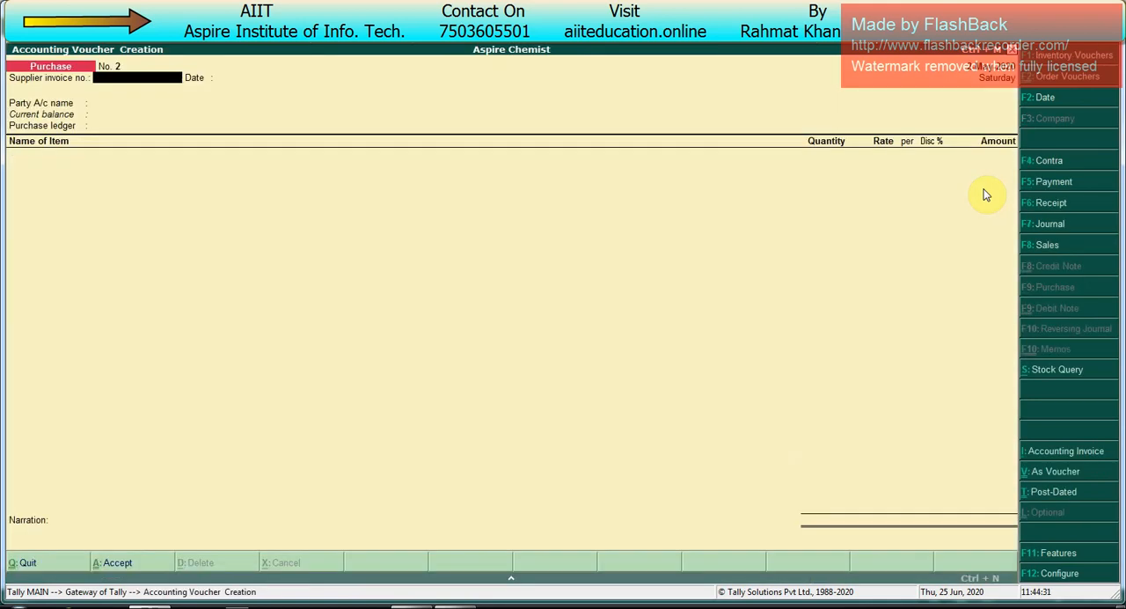
pyautogui.press('F2')
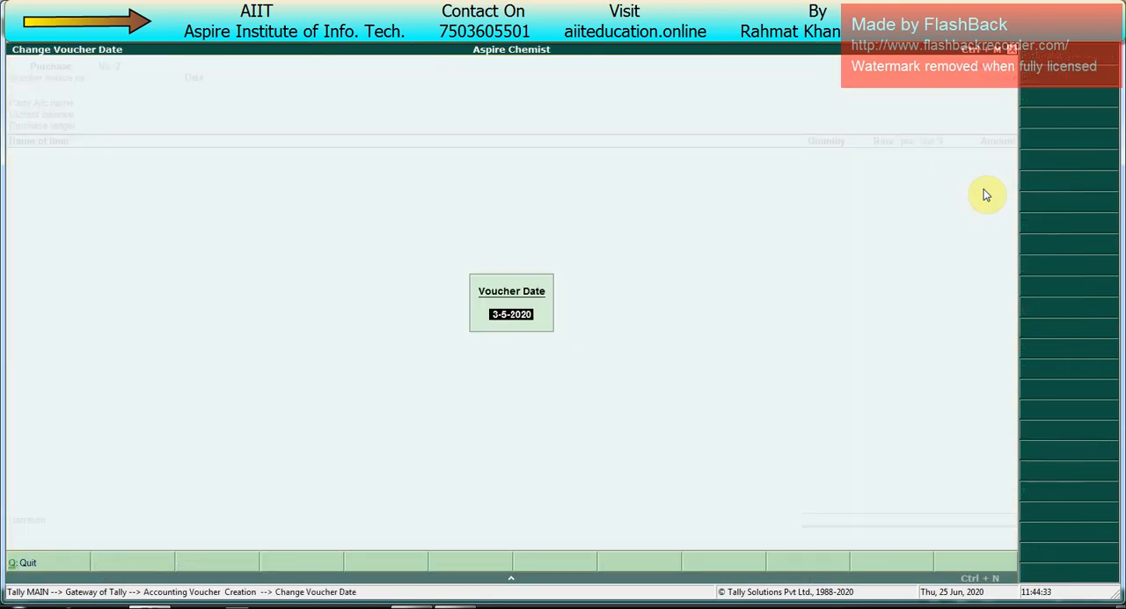
pyautogui.write('31-5')
pyautogui.press('Return')
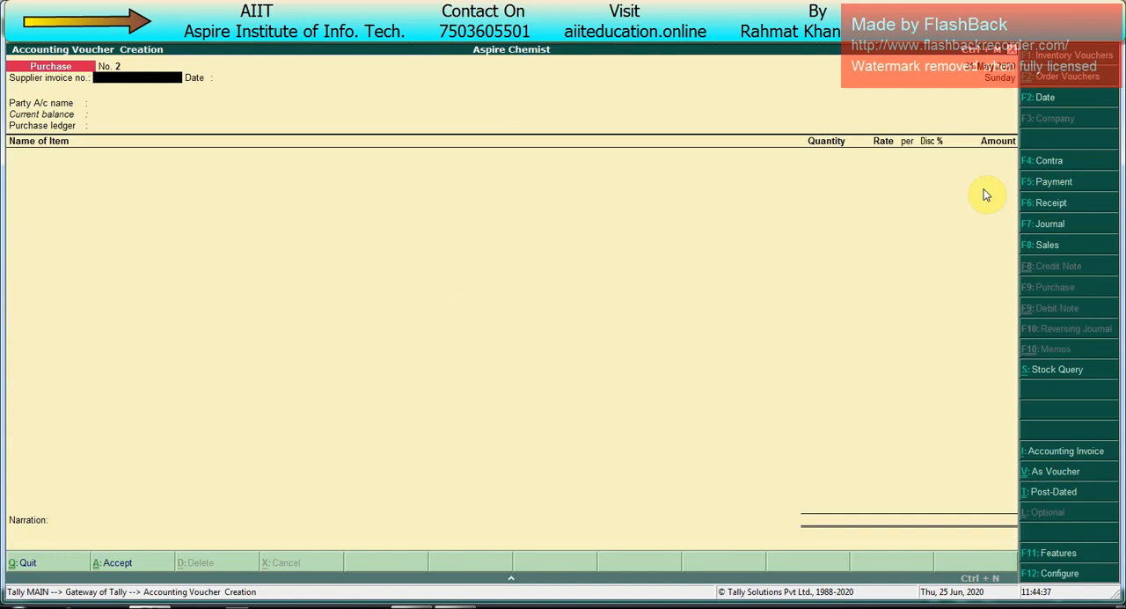
pyautogui.write('26')
pyautogui.press('Return')
pyautogui.press('Return')
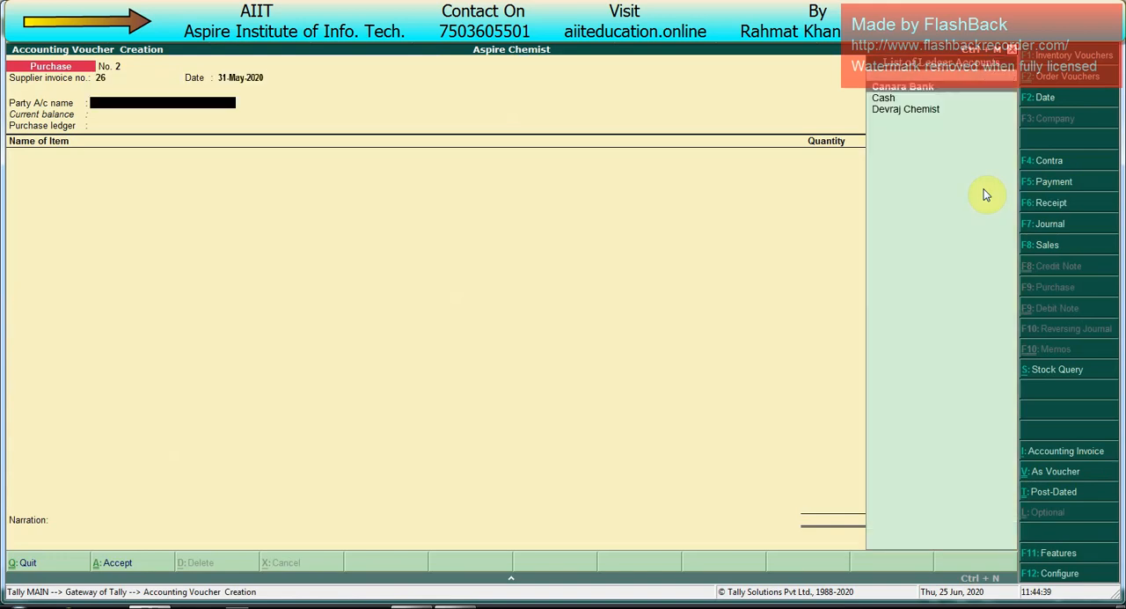
# Step: Set Devraj Chemist as the party account without linking any order, and choose Purchase as the purchase ledger
pyautogui.press('Down')
pyautogui.press('Return')
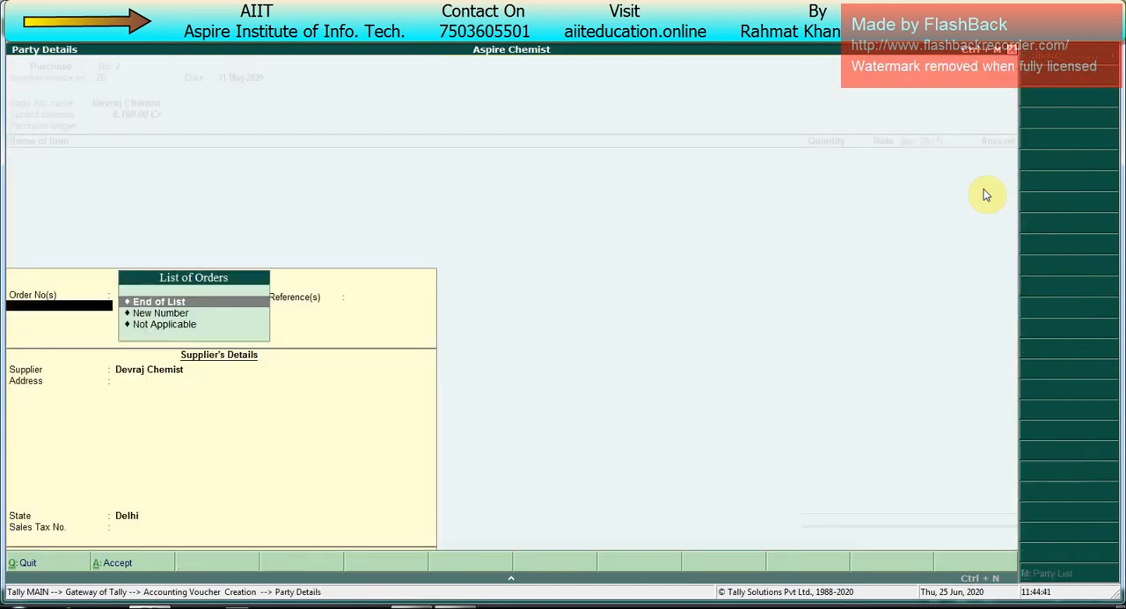
pyautogui.press('Return')
pyautogui.press('Return')
pyautogui.press('Return')
pyautogui.press('Return')
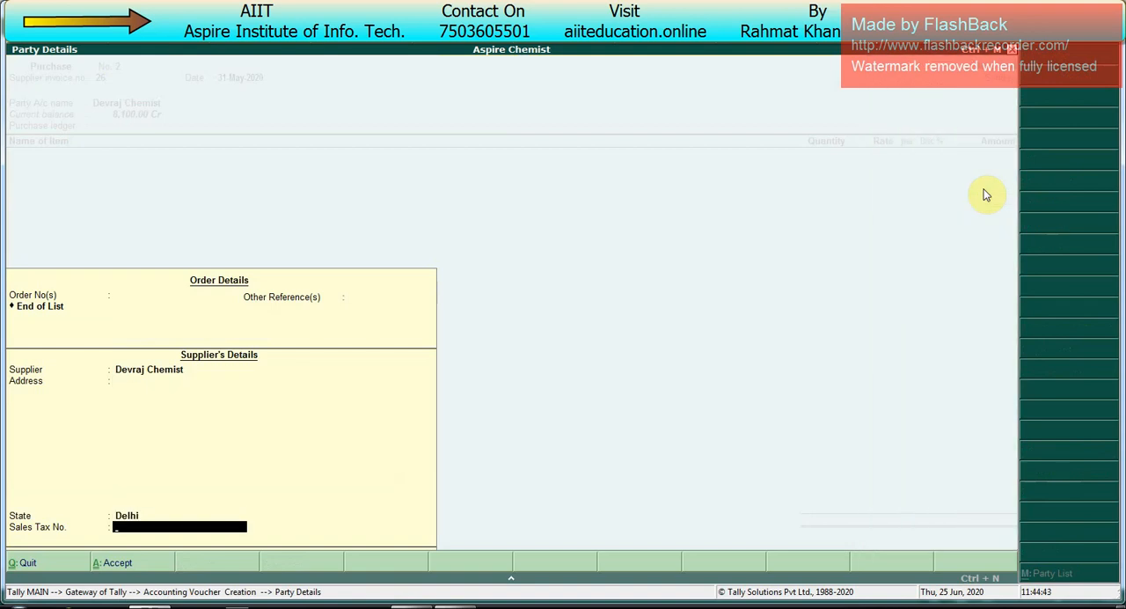
pyautogui.press('Return')
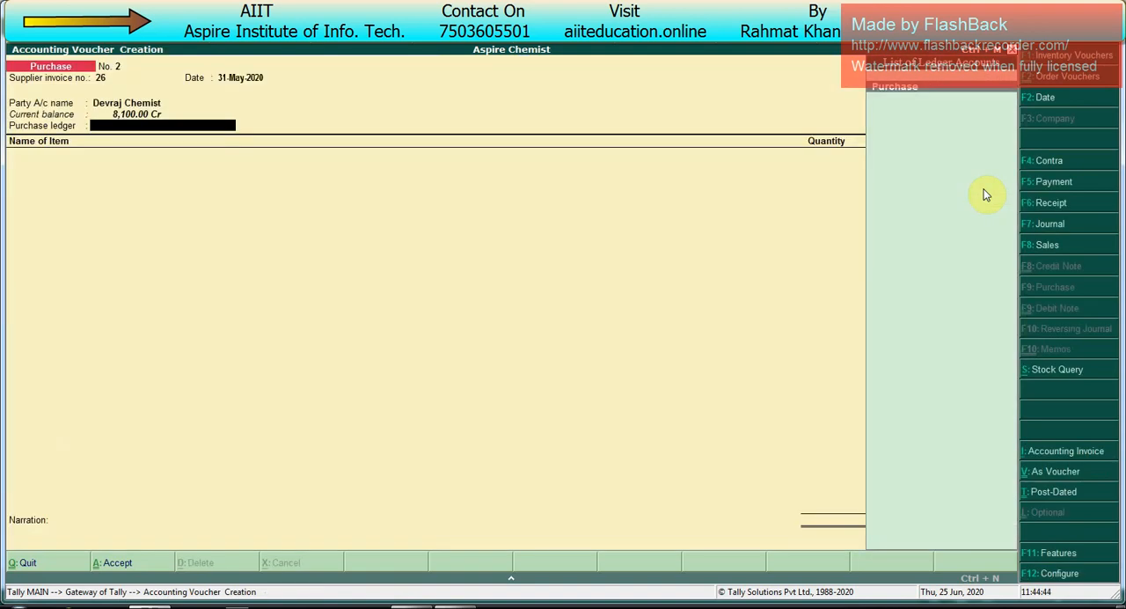
pyautogui.press('Return')
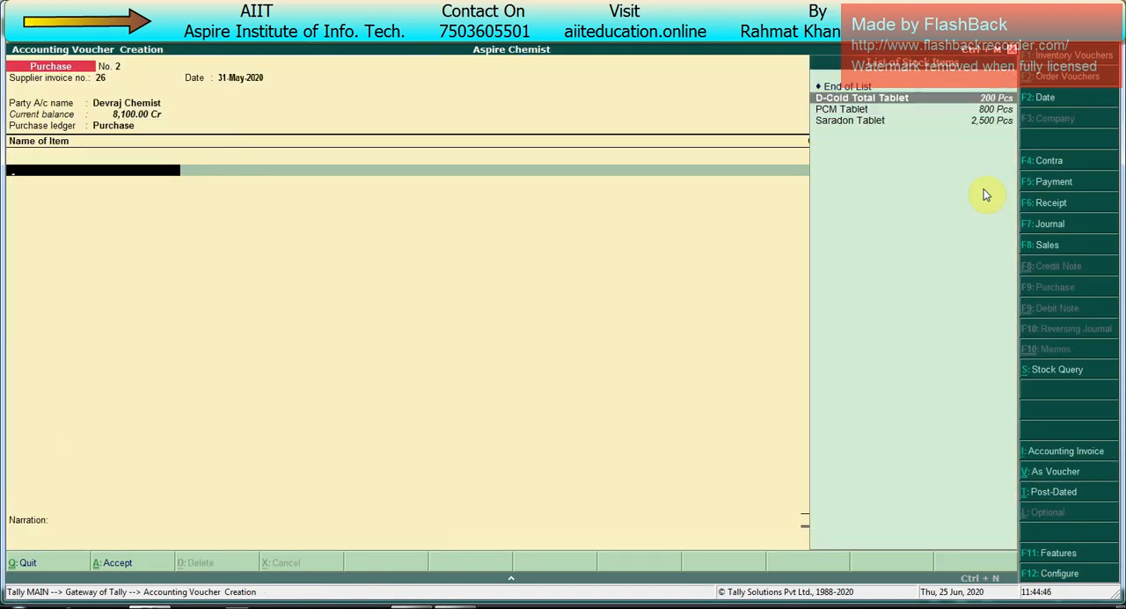
# Step: Add D-Cold Total Tablet to the invoice with order number Not Applicable and new batch number 15
pyautogui.press('Return')
pyautogui.press('Down')
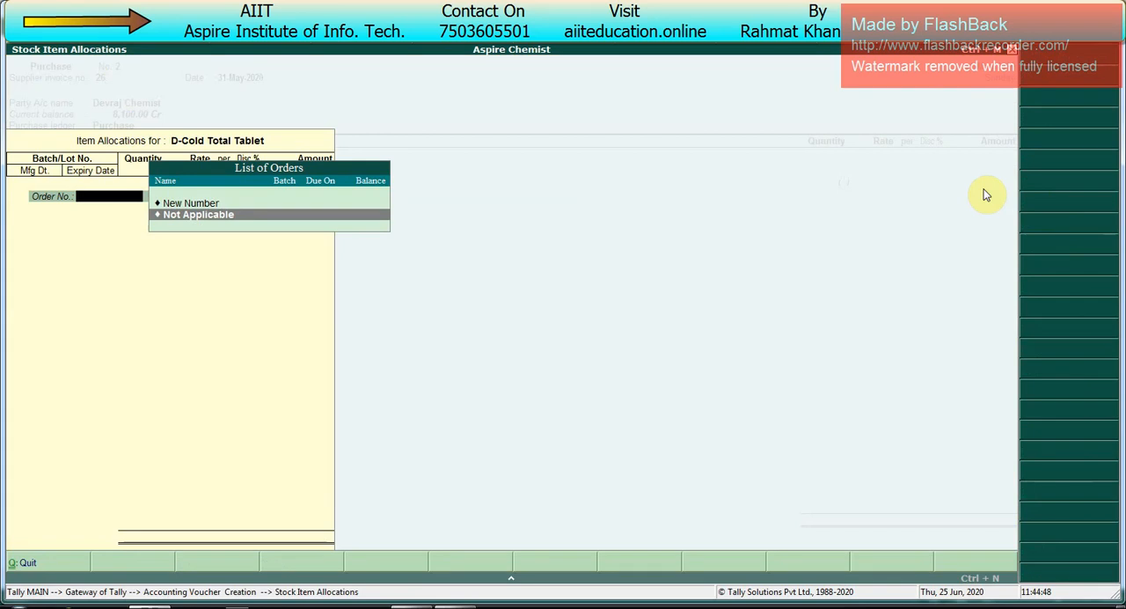
pyautogui.press('Return')
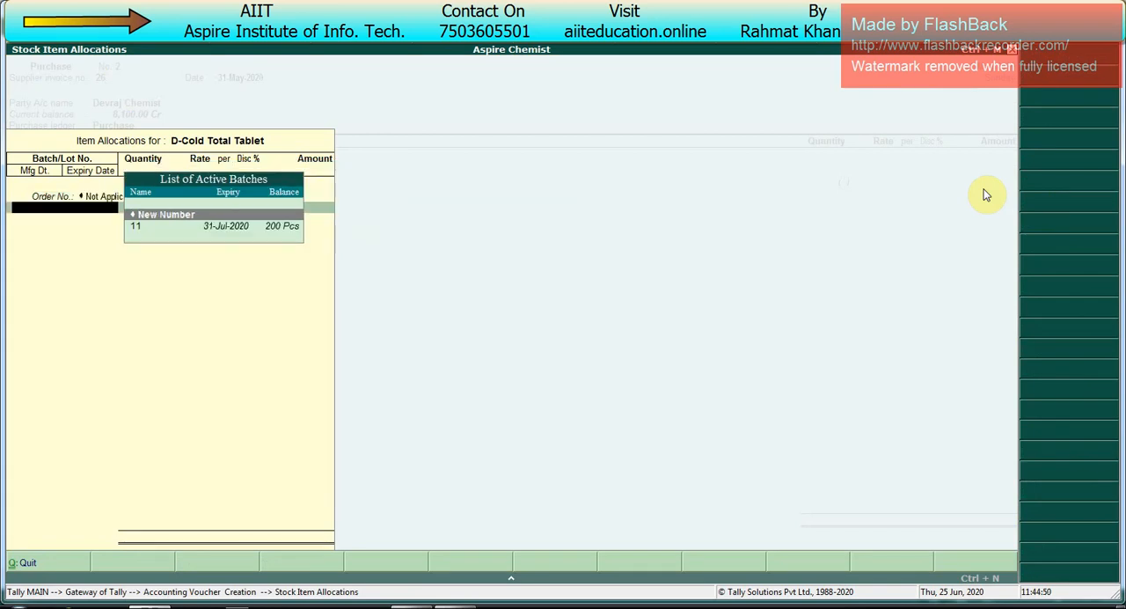
pyautogui.press('Down')
pyautogui.press('Up')
pyautogui.press('Return')
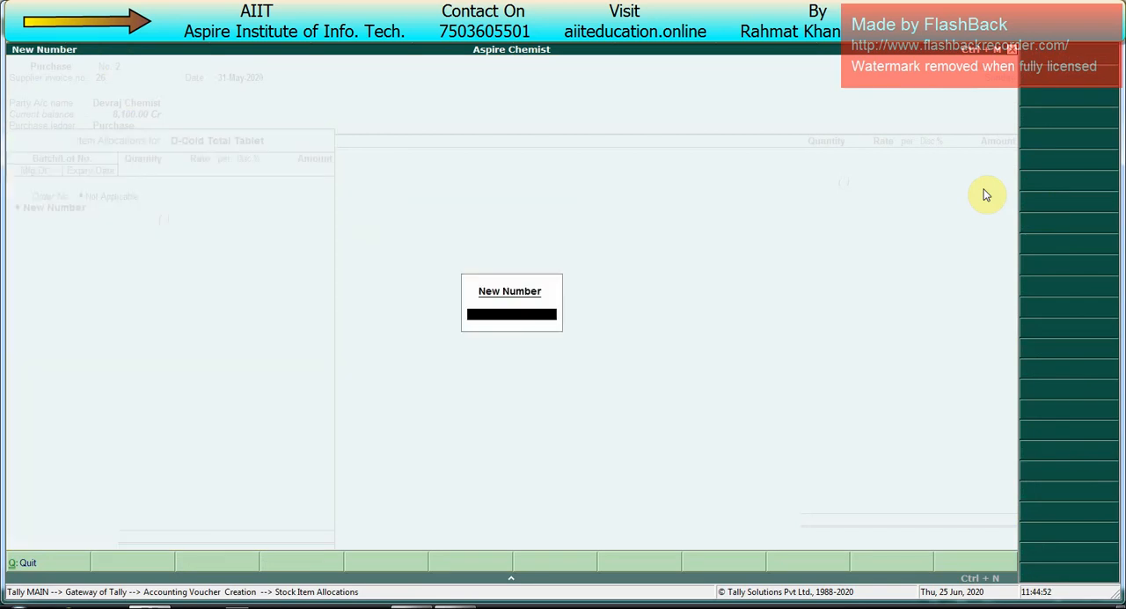
pyautogui.write('15')
pyautogui.press('Return')
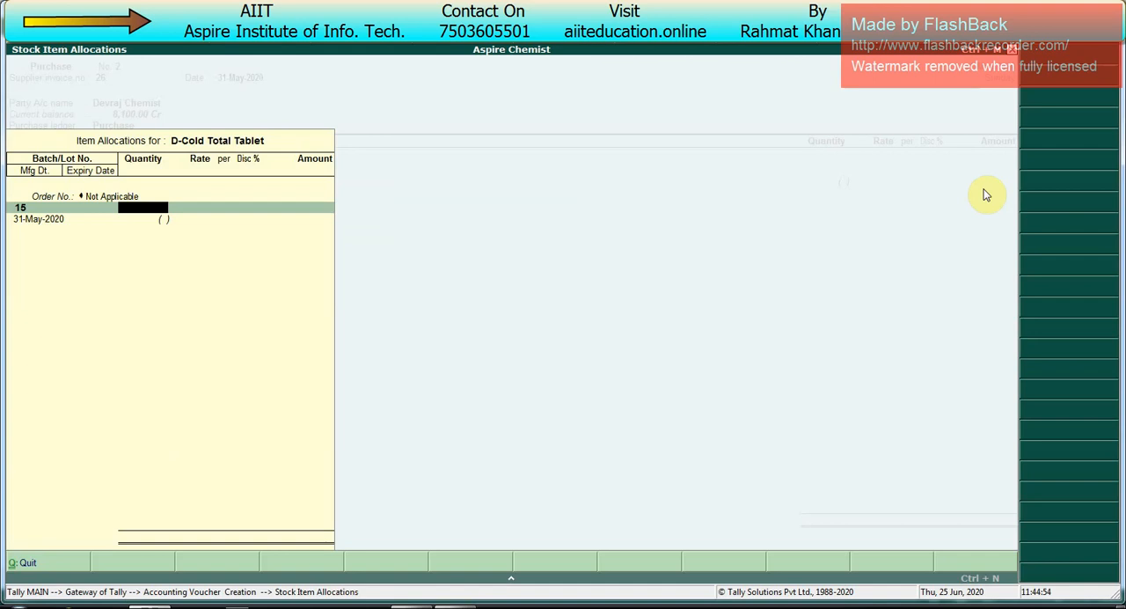
# Step: Allocate 1,500 Pcs of D-Cold Total Tablet at 4.00 per Pcs, manufactured 31-May-2020 and expiring 31-Jan-2021, and end the allocation
pyautogui.write('1500')
pyautogui.press('Return')
pyautogui.press('Return')
pyautogui.press('Return')
pyautogui.press('Return')
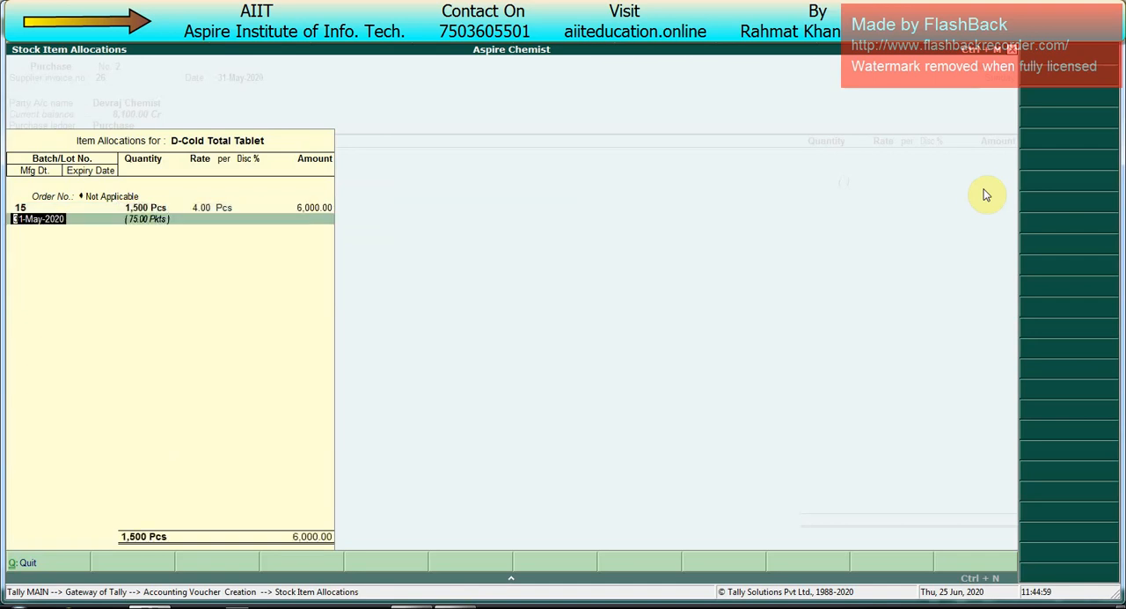
pyautogui.press('Return')
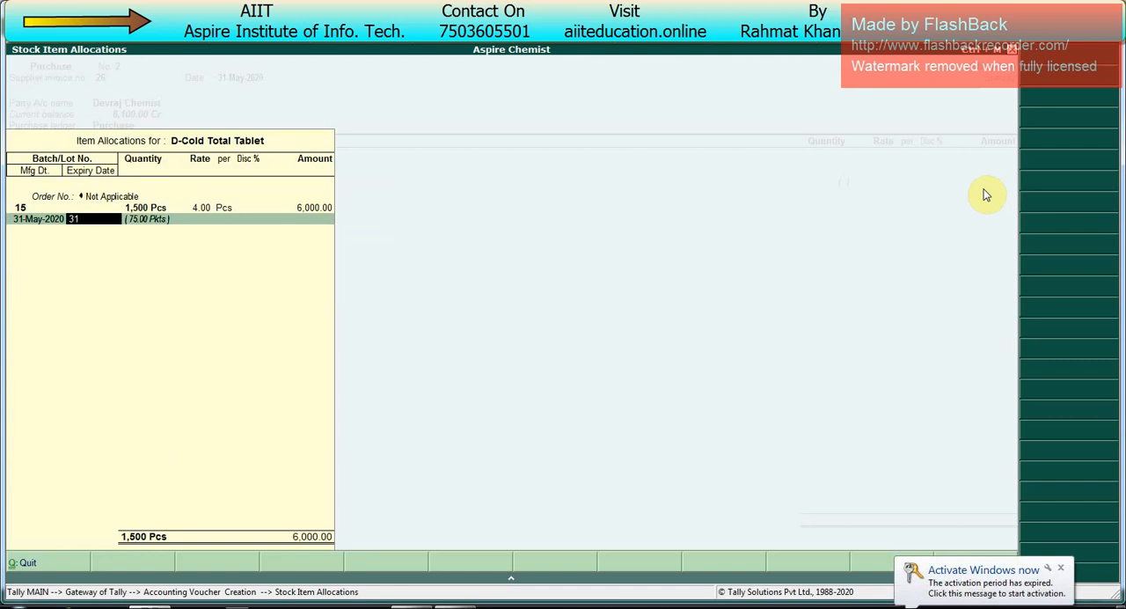
pyautogui.write('31.1.21')
pyautogui.press('Return')
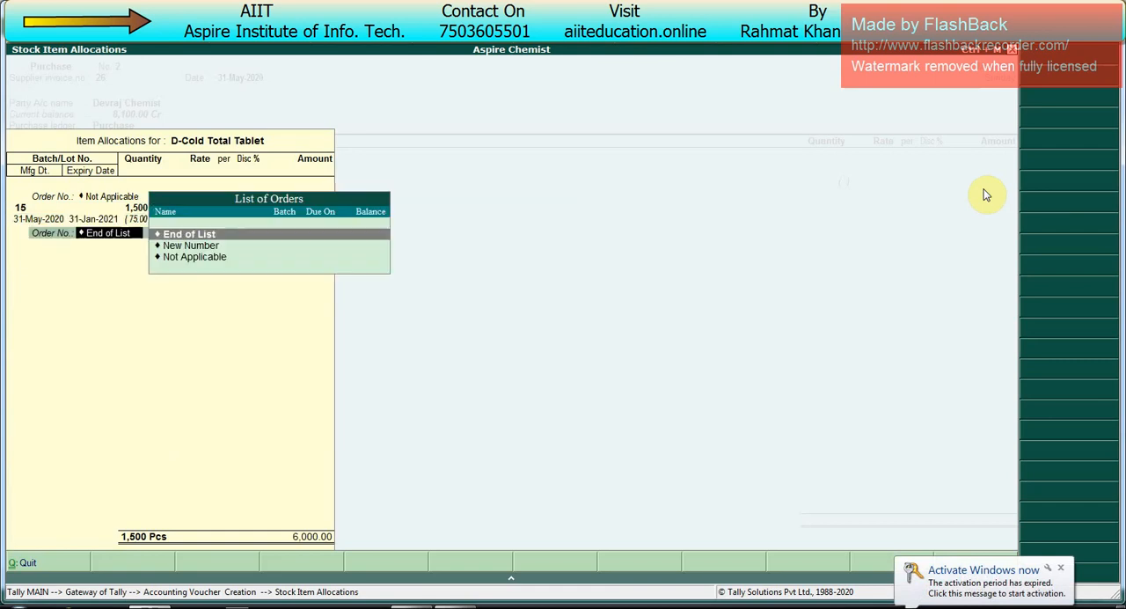
pyautogui.press('Return')
# Step: Add PCM Tablet to the invoice with order number Not Applicable and new batch number 17
pyautogui.press('Return')
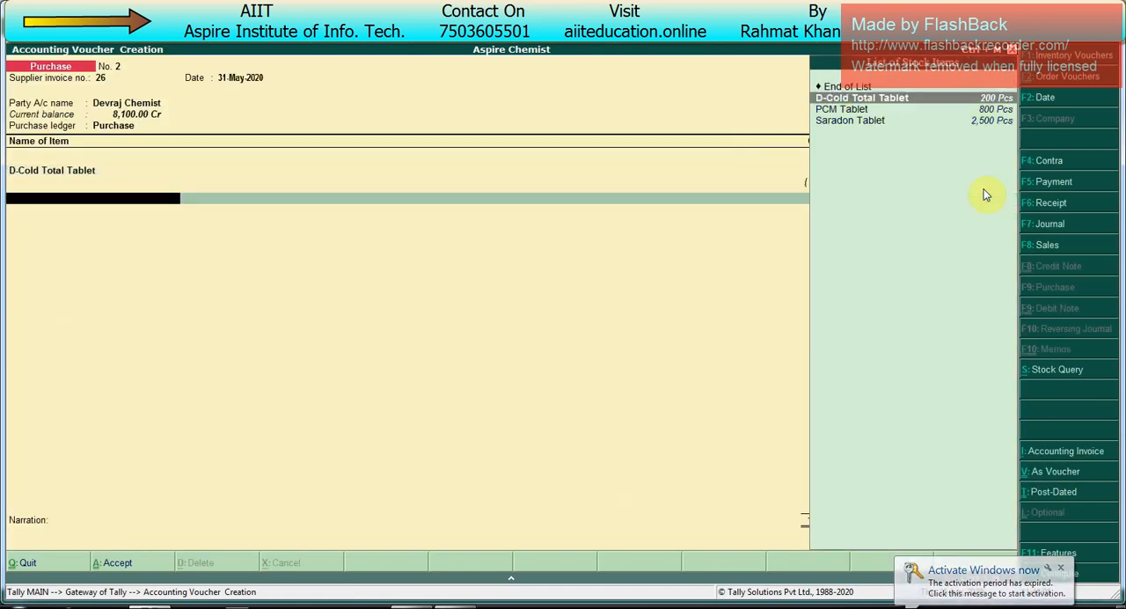
pyautogui.press('Down')
pyautogui.press('Return')
pyautogui.press('Down')
pyautogui.press('Return')
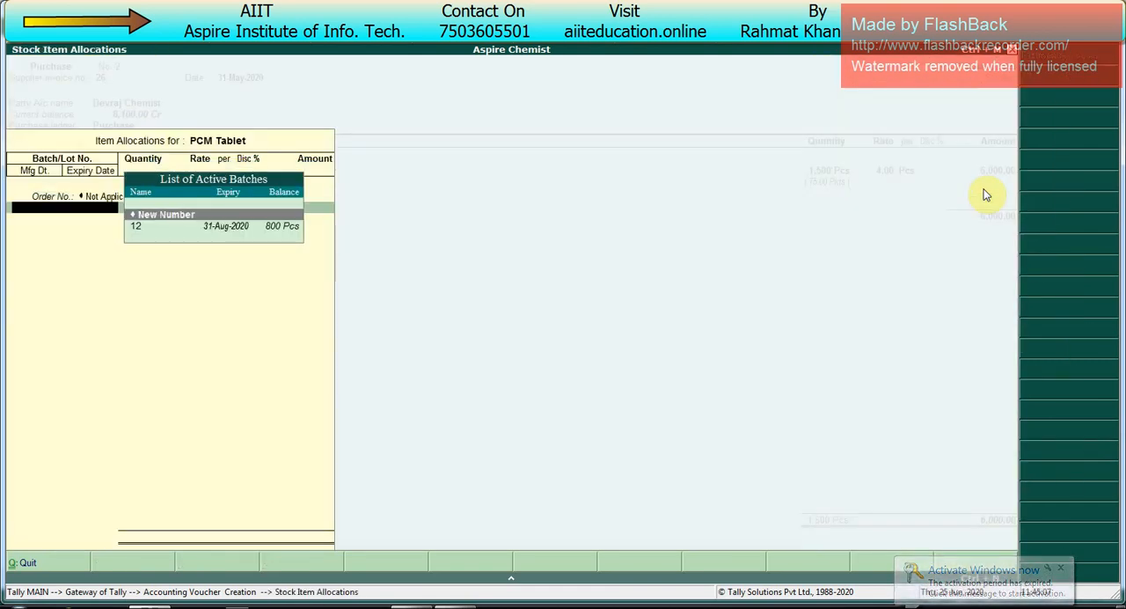
pyautogui.press('Return')
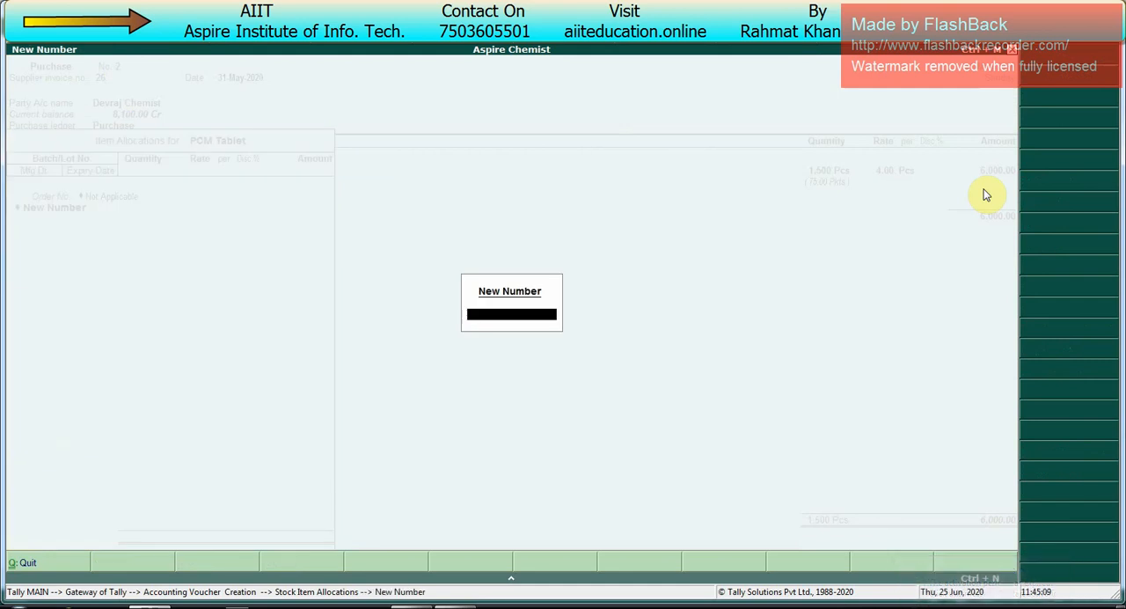
pyautogui.write('17')
# Step: Set the quantity of PCM Tablet batch 17 to 2,000 Pcs at a rate of 6.00 per Pcs
pyautogui.press('Return')
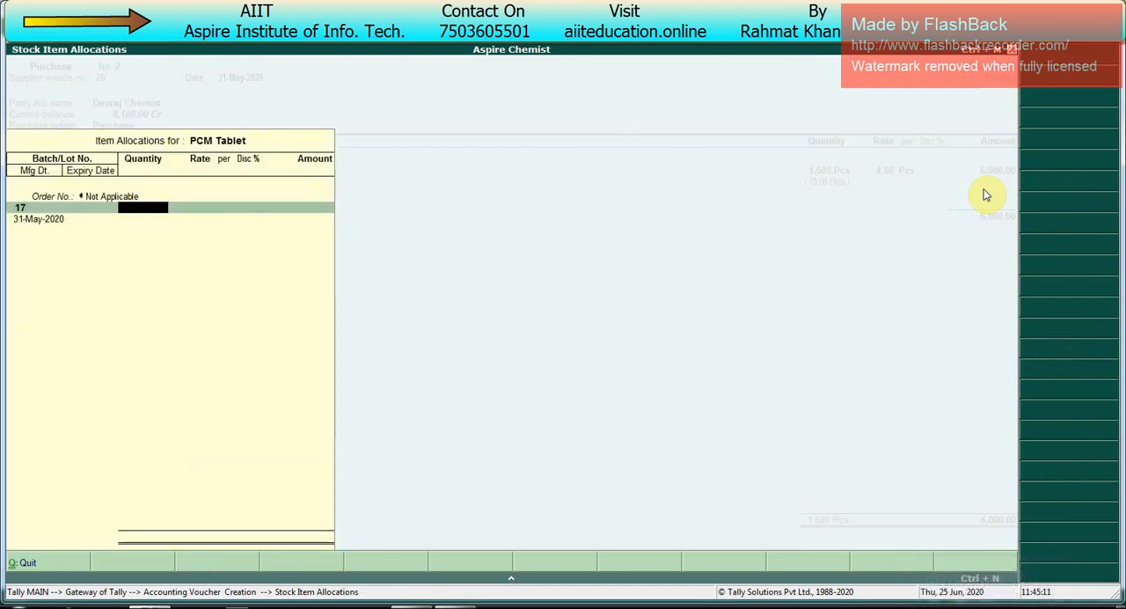
pyautogui.write('200')
pyautogui.press('Return')
pyautogui.write('6')
pyautogui.press('Return')
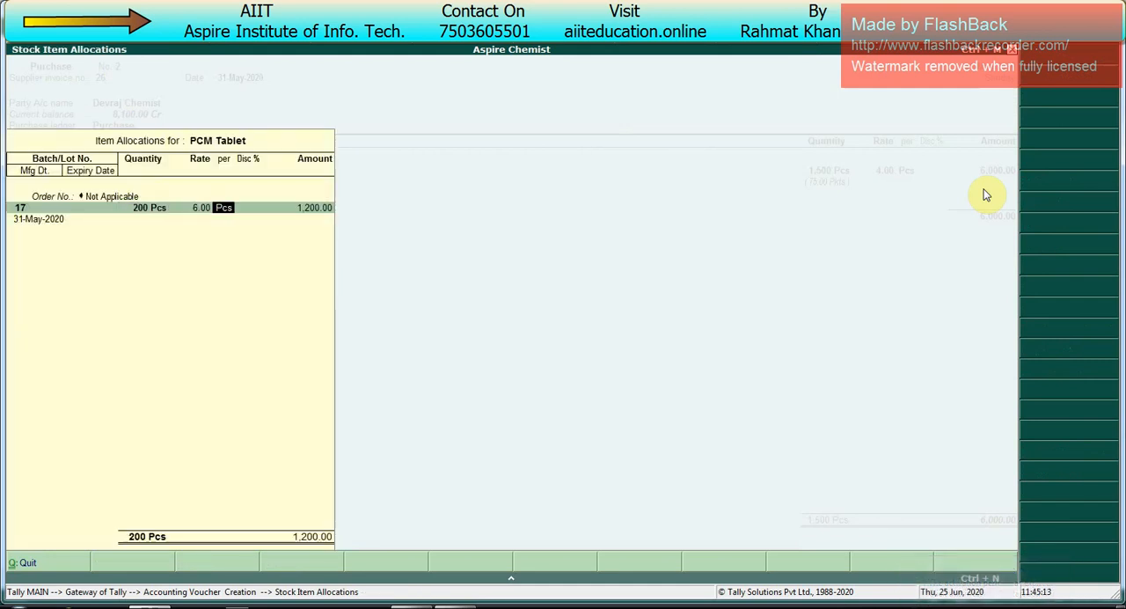
pyautogui.press('Return')
pyautogui.press('Return')
pyautogui.press('Return')
pyautogui.press('Return')
pyautogui.write('2000')
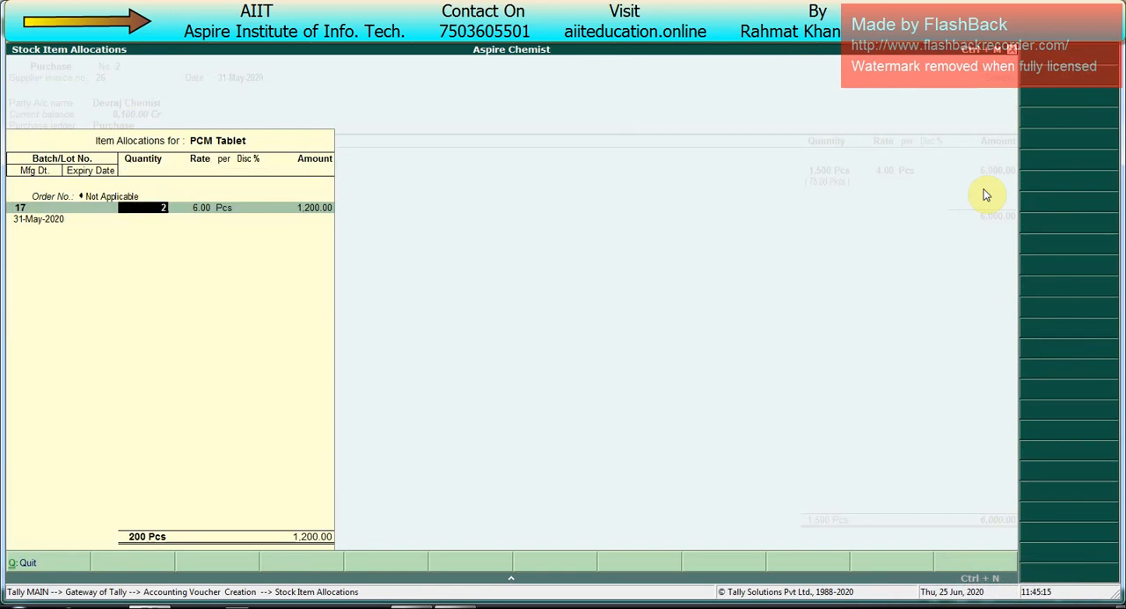
pyautogui.press('Return')
pyautogui.press('Return')
pyautogui.press('Return')
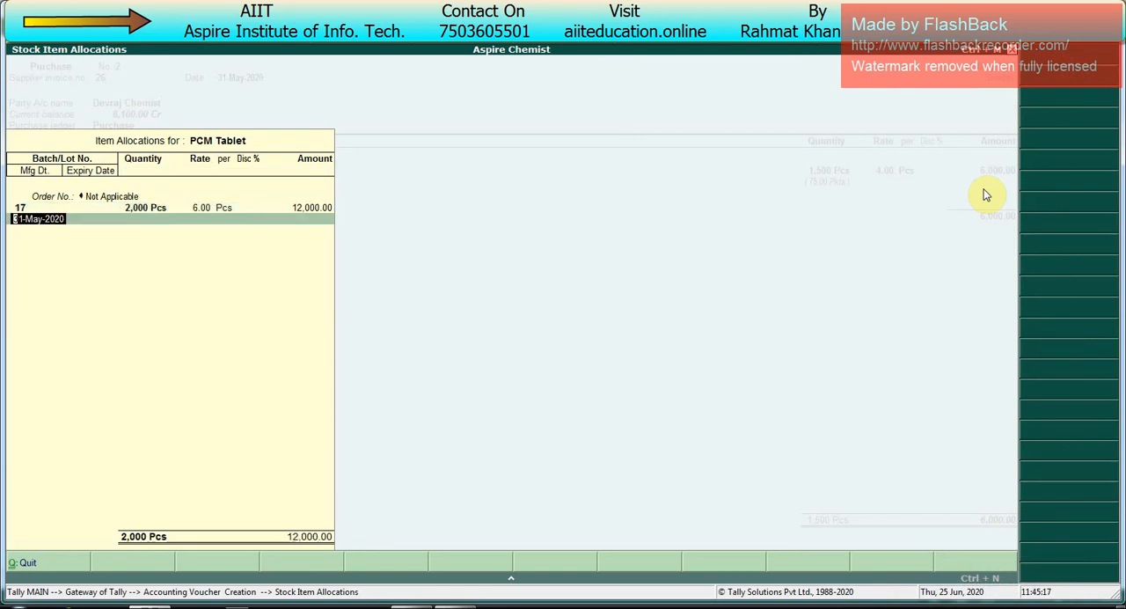
# Step: Set PCM Tablet's manufacturing date to 2-Apr-2020 and its expiry date to 31.12, and end the allocation
pyautogui.write('2.4')
pyautogui.write('0')
pyautogui.press('Return')
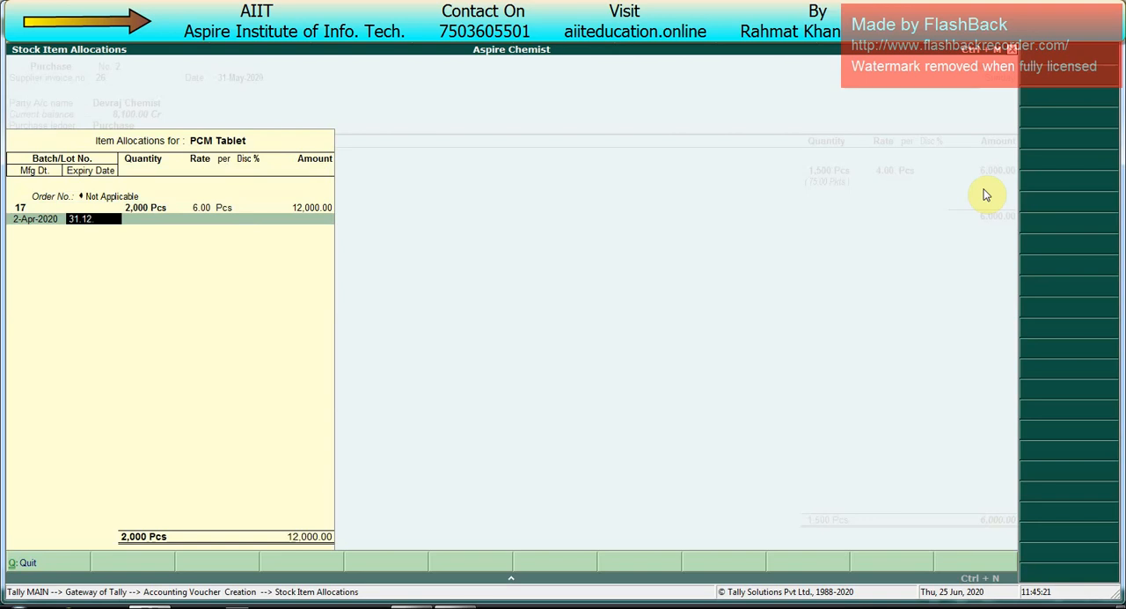
pyautogui.press('Return')
pyautogui.press('Return')
# Step: Add Saradon Tablet to the invoice with order number Not Applicable and new batch number 28
pyautogui.press('Down')
pyautogui.press('Down')
pyautogui.press('Down')
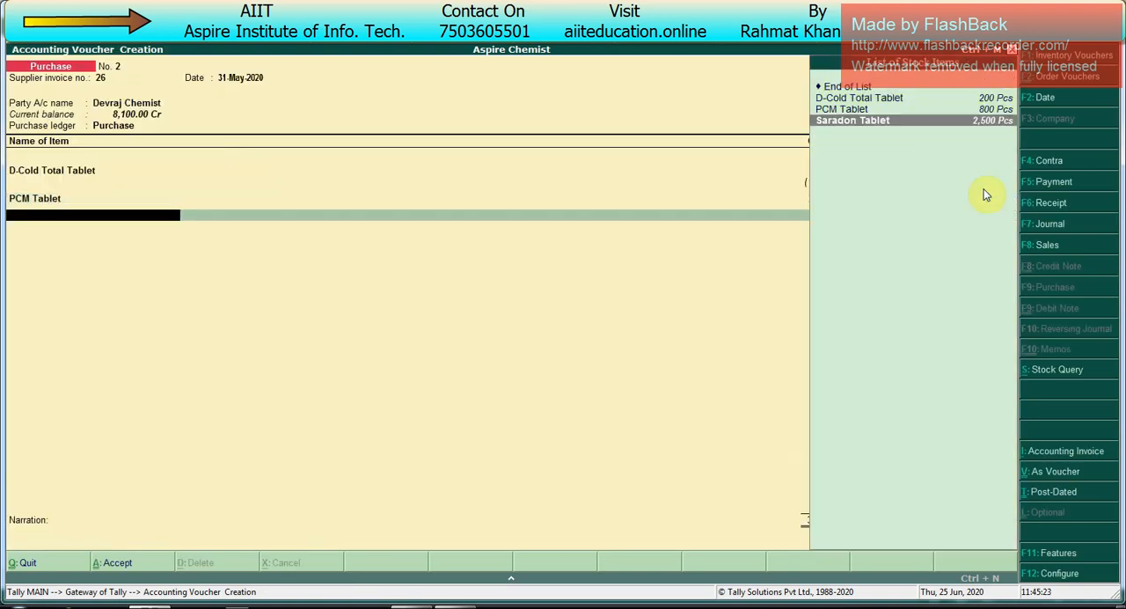
pyautogui.press('Return')
pyautogui.press('Down')
pyautogui.press('Return')
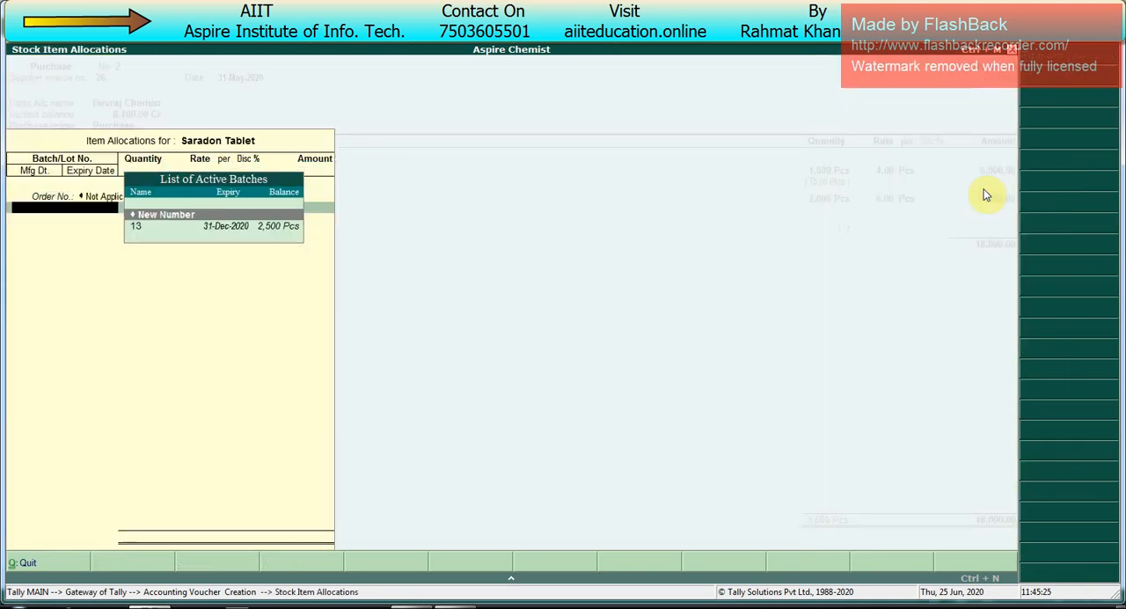
pyautogui.press('Return')
pyautogui.write('2')
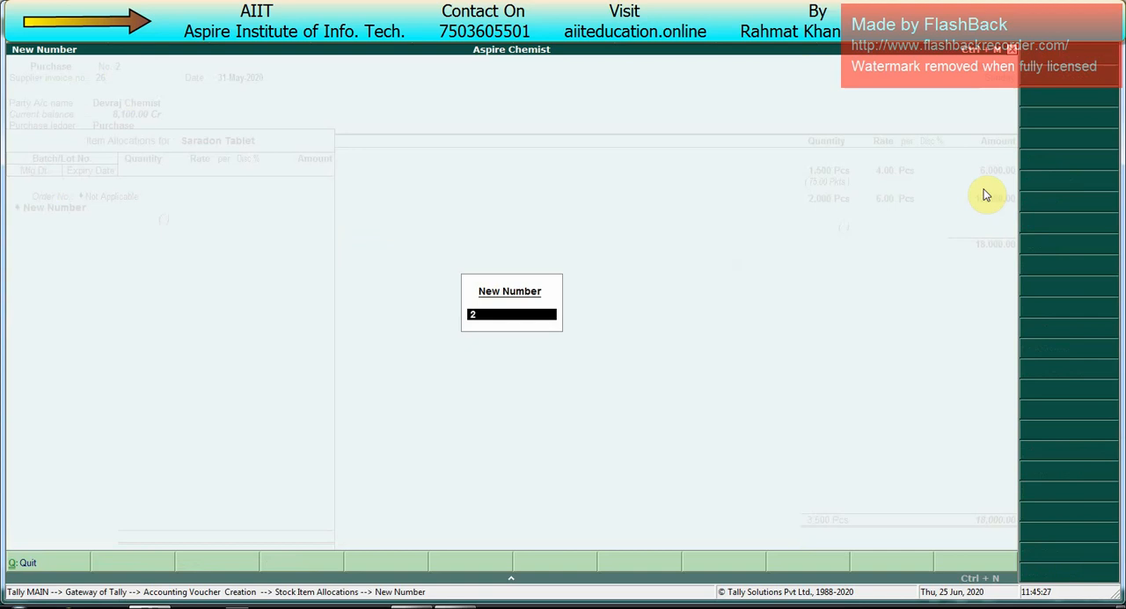
pyautogui.write('8')
pyautogui.press('Return')
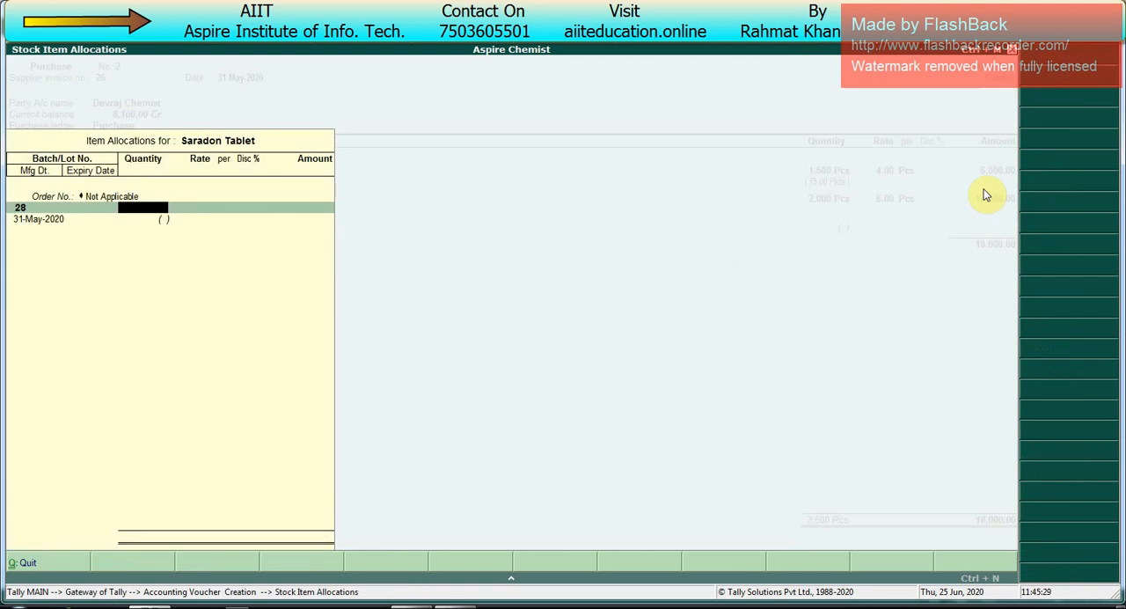
# Step: Allocate 4,000 Pcs of Saradon Tablet at 2,500.00 per Bx, manufactured 1-May-2020 with expiry date 31.10, and end the allocation
pyautogui.write('4,000')
pyautogui.press('Return')
pyautogui.press('Return')
pyautogui.press('Return')
pyautogui.press('Return')
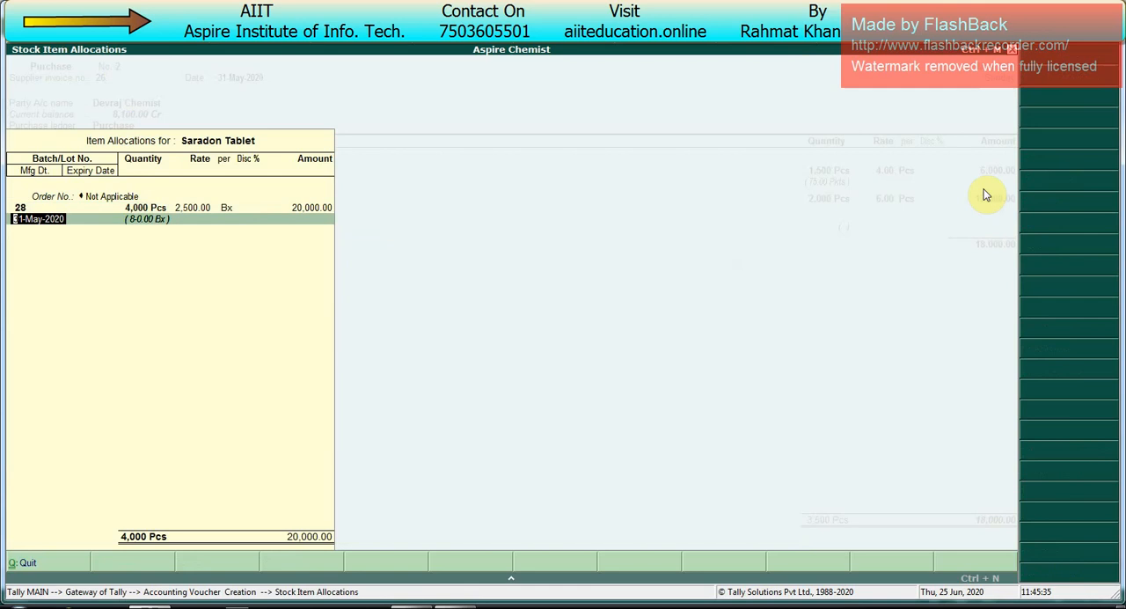
pyautogui.write('1.5.20')
pyautogui.press('Return')
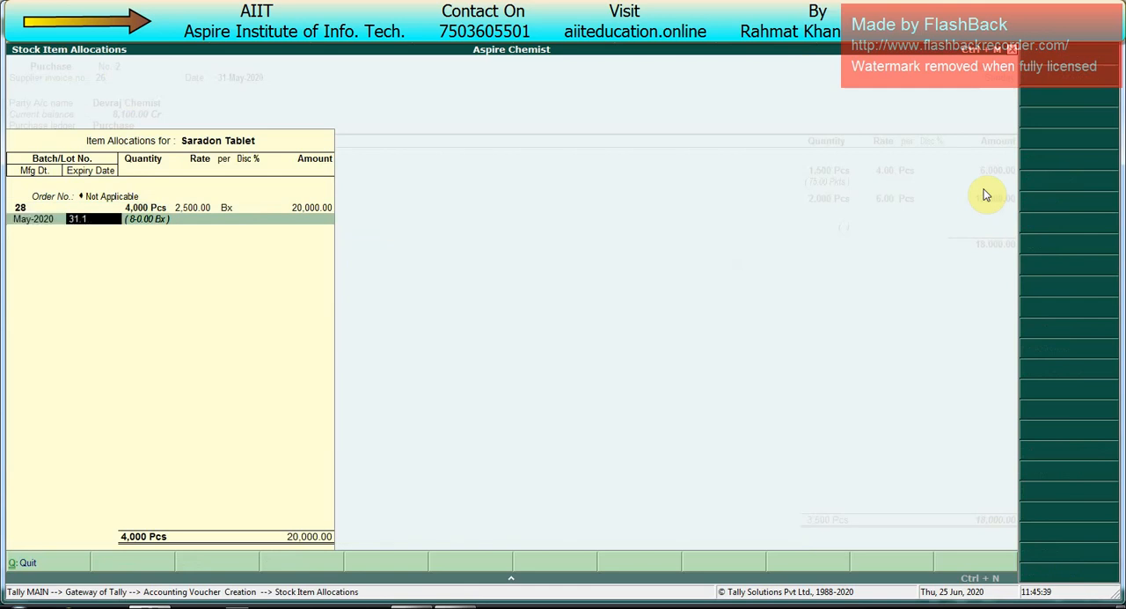
pyautogui.write('31.10.')
pyautogui.press('Return')
# Step: Allocate the invoice's 38,000.00 Cr to New Ref 26, save the purchase voucher, and leave voucher entry
pyautogui.press('Return')
pyautogui.press('Return')
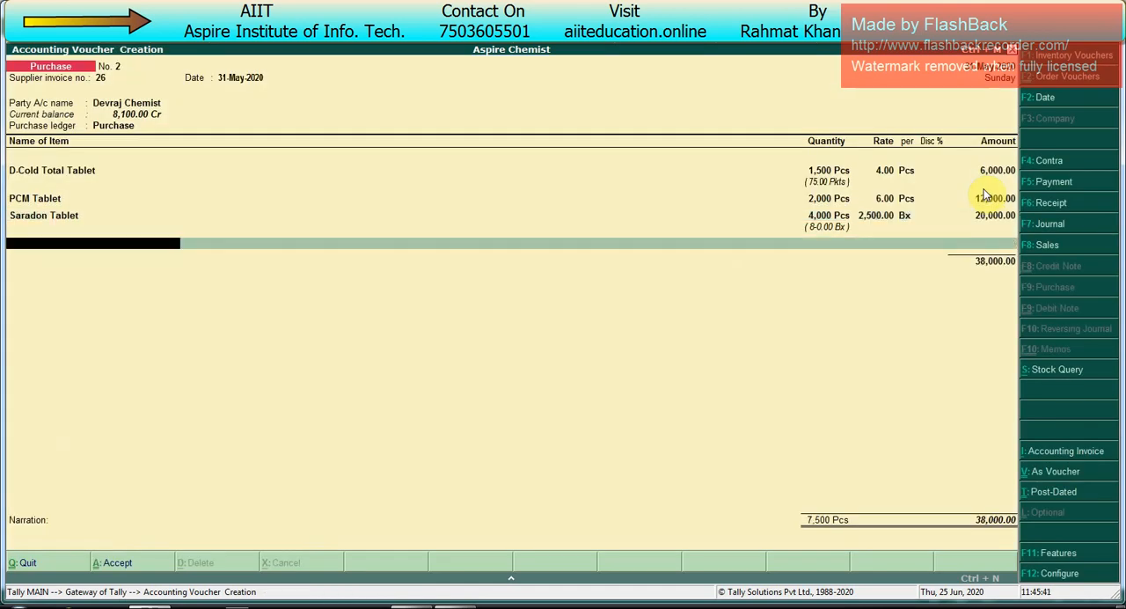
pyautogui.press('Return')
pyautogui.press('Return')
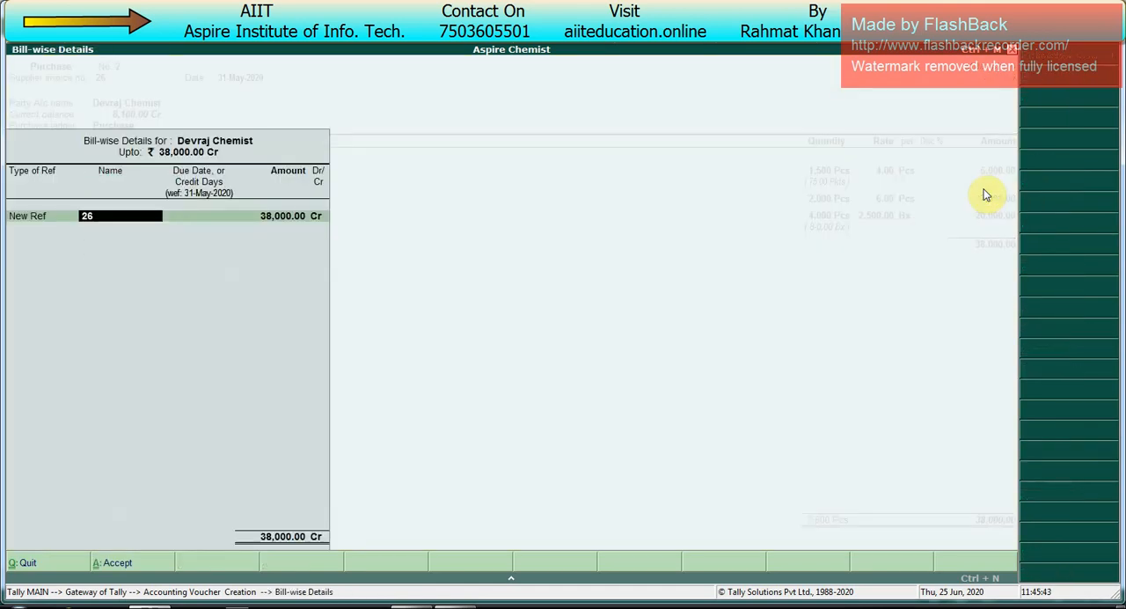
pyautogui.press('Return')
pyautogui.press('Return')
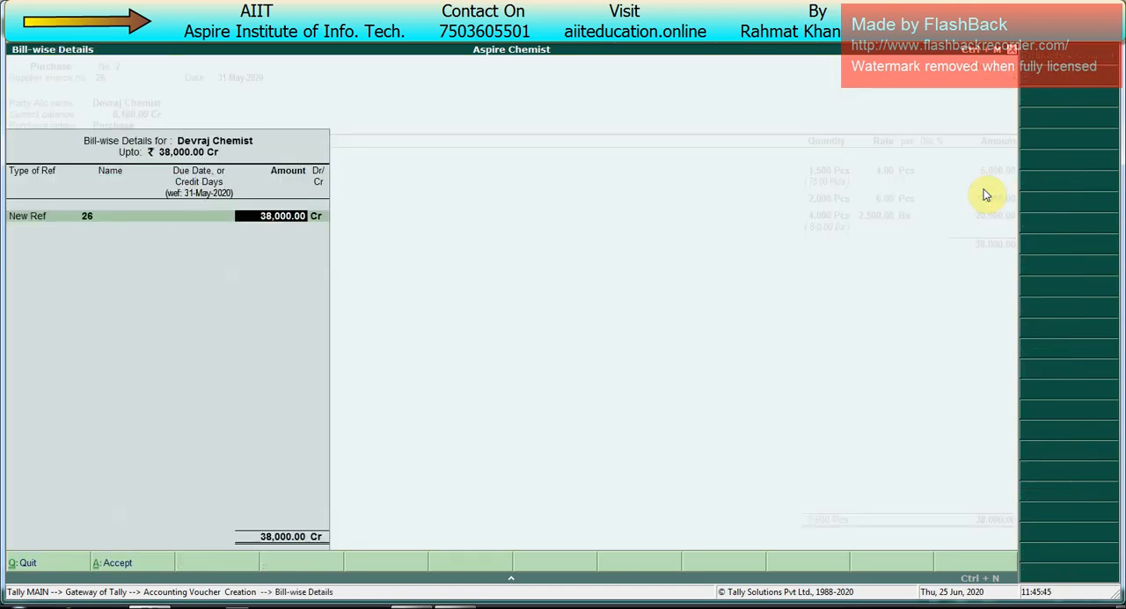
pyautogui.press('Return')
pyautogui.press('Return')
pyautogui.press('Return')
pyautogui.press('Return')
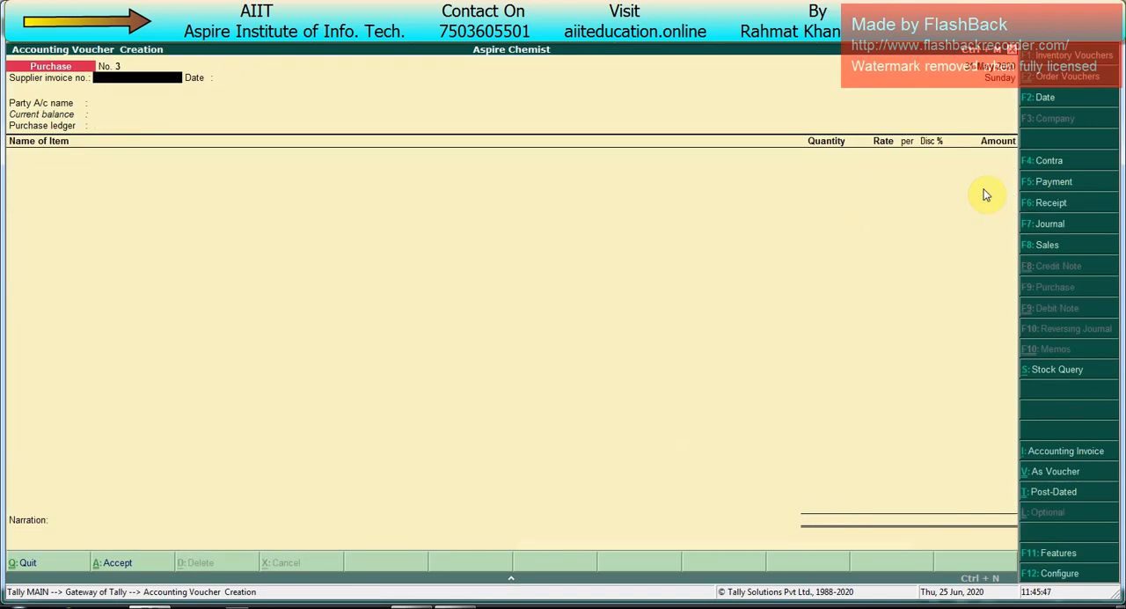
pyautogui.press('Escape')
# Step: View the detailed Balance Sheet, examine the supplier balances under Sundry Creditors, and return to the Gateway of Tally
pyautogui.press('Return')
pyautogui.press('Up')
pyautogui.press('Up')
pyautogui.press('Up')
pyautogui.press('Up')
pyautogui.press('Up')
pyautogui.press('Up')
pyautogui.press('Up')
pyautogui.press('Up')
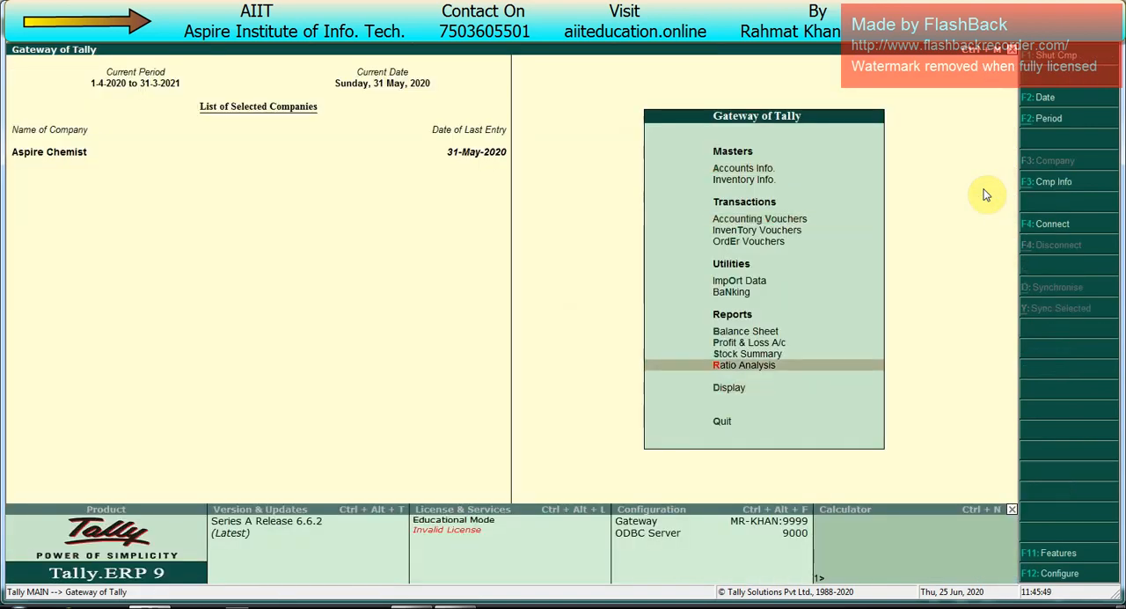
pyautogui.press('Return')
pyautogui.hotkey('alt', 'F1')
pyautogui.press('Down')
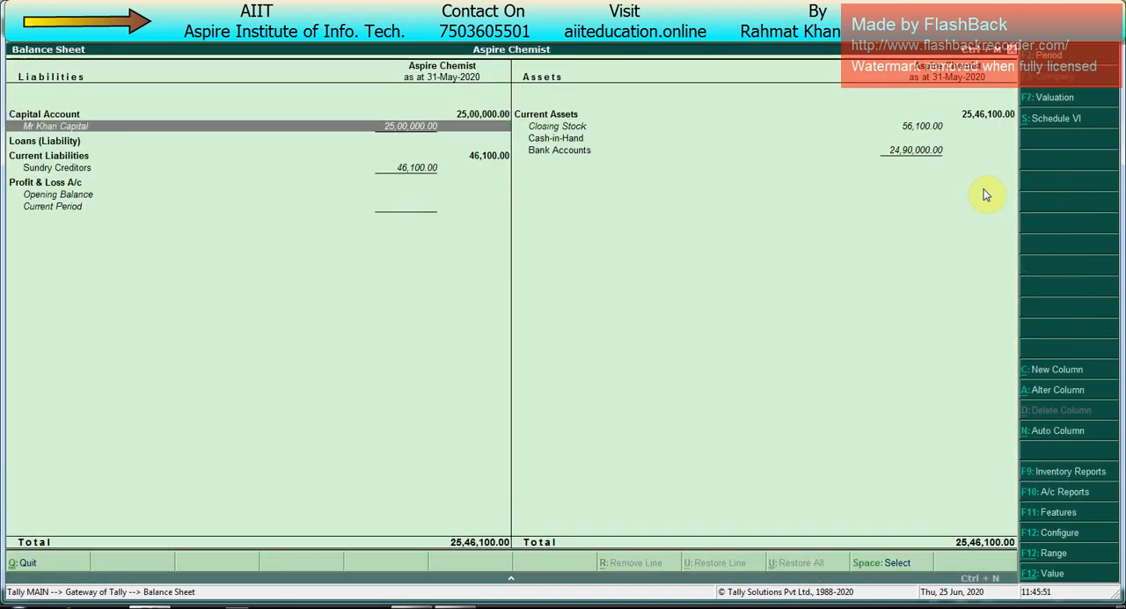
pyautogui.press('Down')
pyautogui.press('Down')
pyautogui.press('Down')
pyautogui.press('Return')
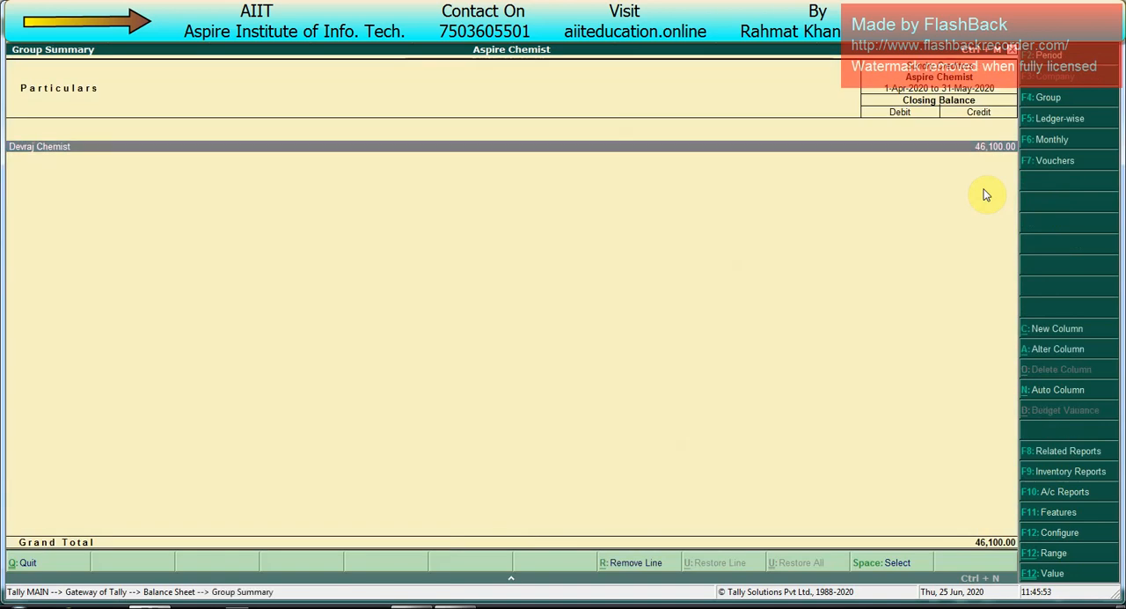
pyautogui.press('Escape')
pyautogui.press('Escape')
# Step: Examine the batch-wise closing quantities and values of all three tablets in the detailed Stock Summary, and close the report
pyautogui.press('Down')
pyautogui.press('Down')
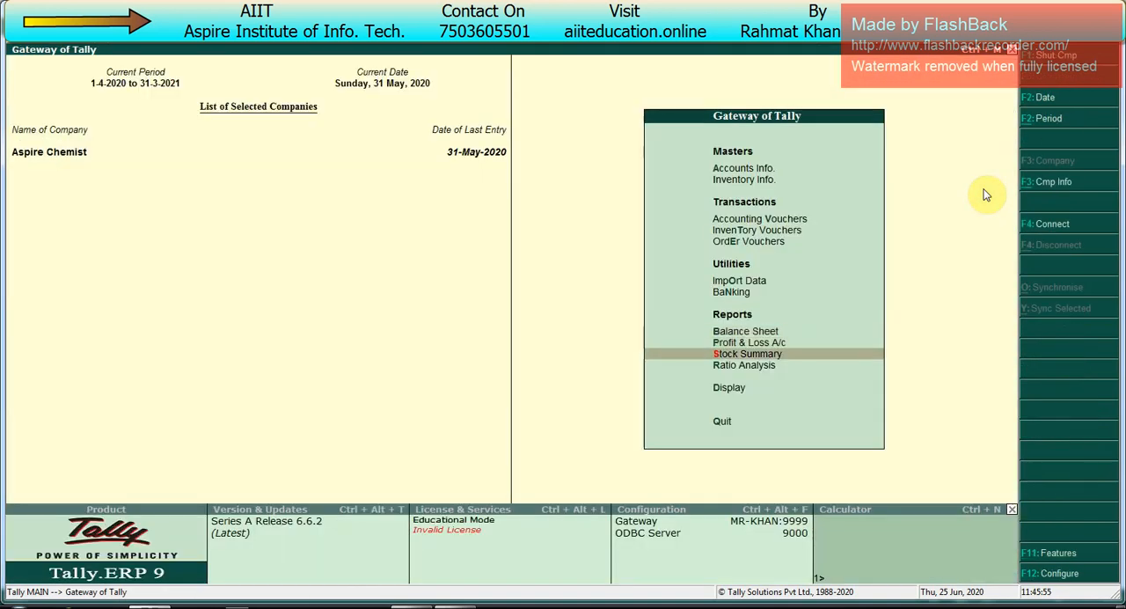
pyautogui.press('Return')
pyautogui.hotkey('alt', 'F1')
pyautogui.press('Down')
pyautogui.press('Down')
pyautogui.press('Down')
pyautogui.press('Down')
pyautogui.press('Down')
pyautogui.press('Down')
pyautogui.press('Down')
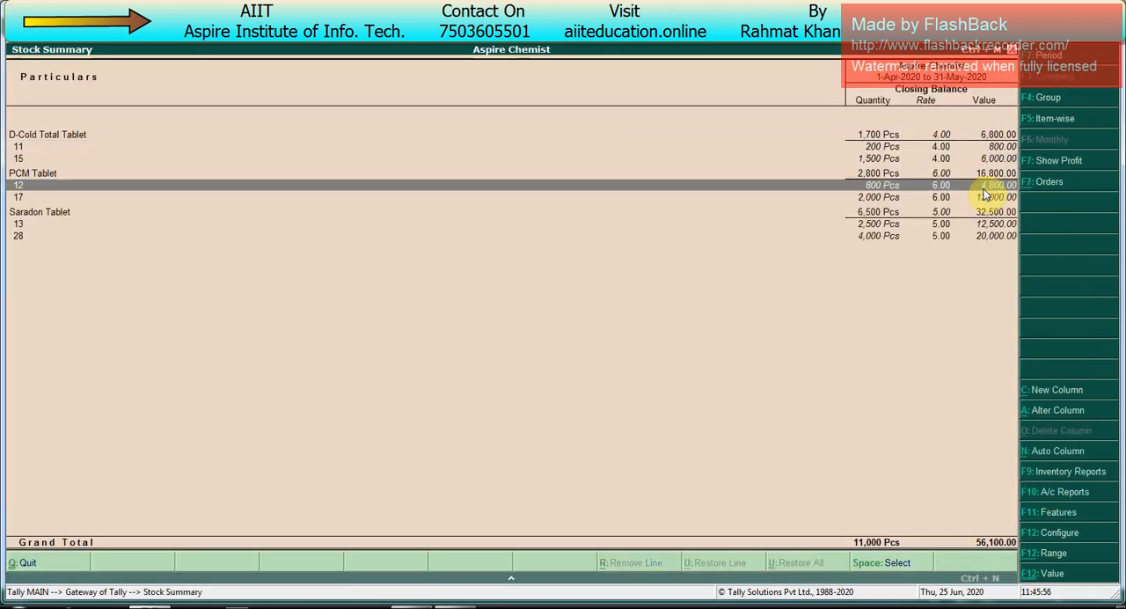
pyautogui.press('Up')
pyautogui.press('Up')
pyautogui.press('Up')
pyautogui.press('Up')
pyautogui.press('Up')
pyautogui.press('Up')
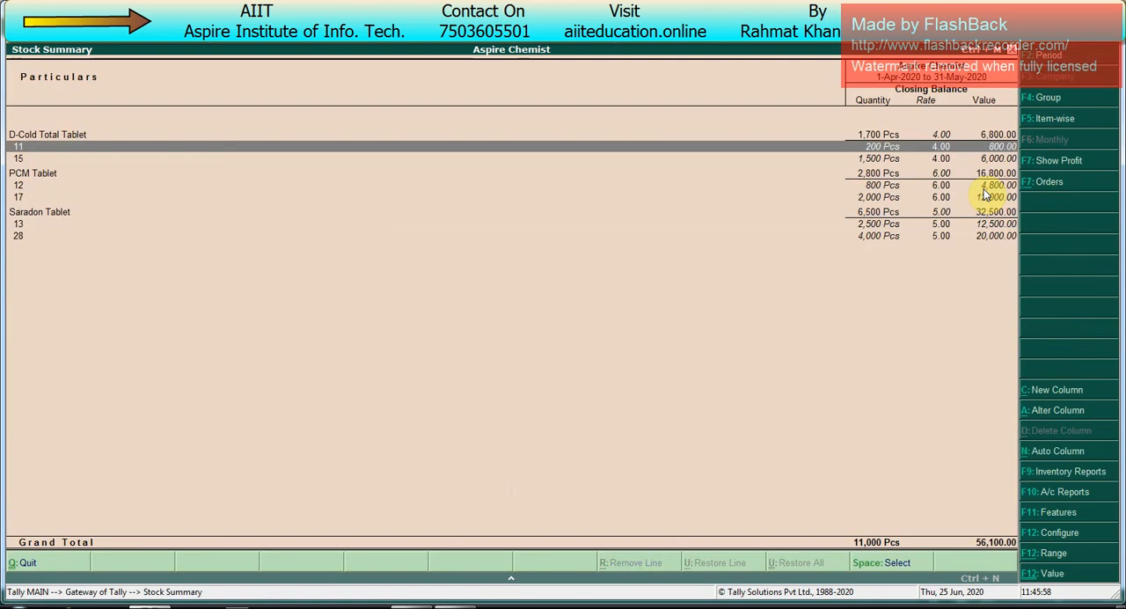
pyautogui.press('Escape')
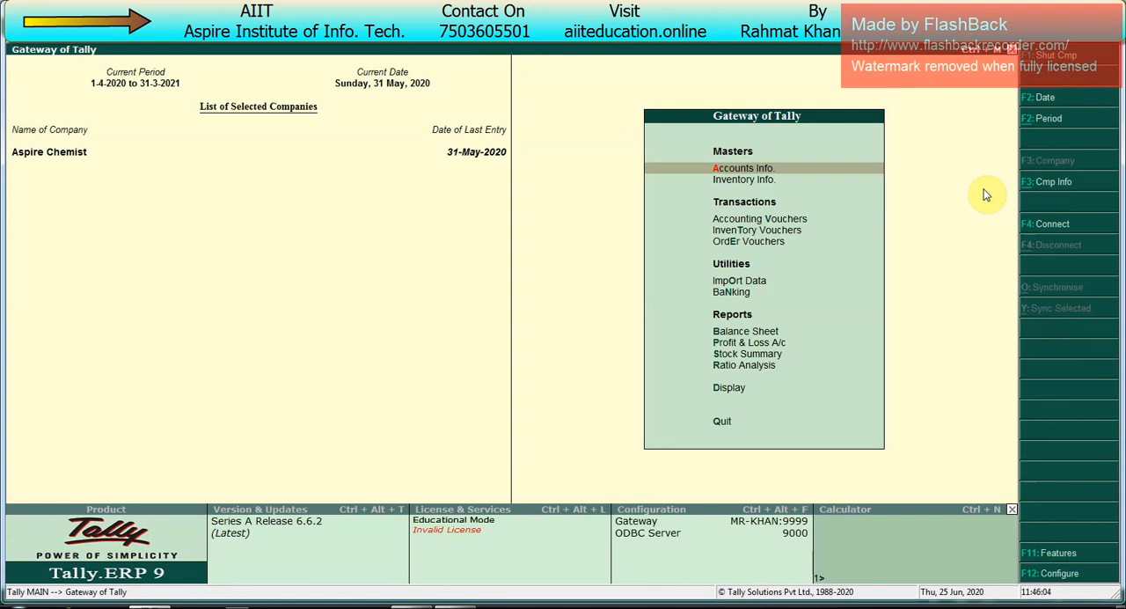
# Step: Display the inventory Reorder Status report for the Primary stock group
pyautogui.press('Up')
pyautogui.press('Up')
pyautogui.press('Up')
pyautogui.press('Down')
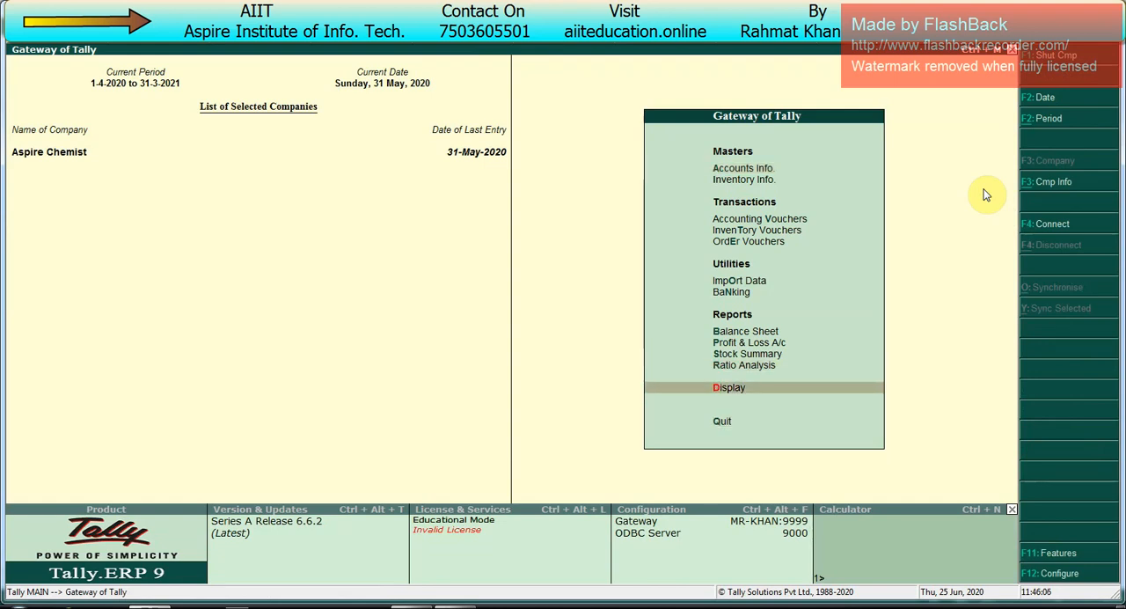
pyautogui.press('Return')
pyautogui.press('Down')
pyautogui.press('Down')
pyautogui.press('Down')
pyautogui.press('Down')
pyautogui.press('Down')
pyautogui.press('Down')
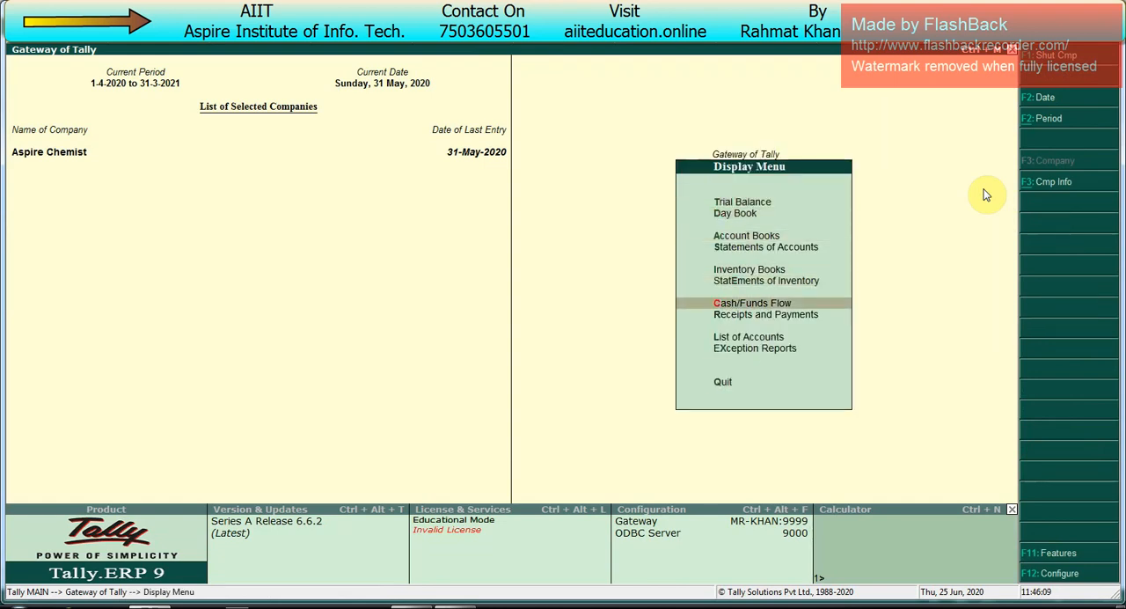
pyautogui.press('Up')
pyautogui.press('Return')
pyautogui.press('Down')
pyautogui.press('Down')
pyautogui.press('Down')
pyautogui.press('Down')
pyautogui.press('Down')
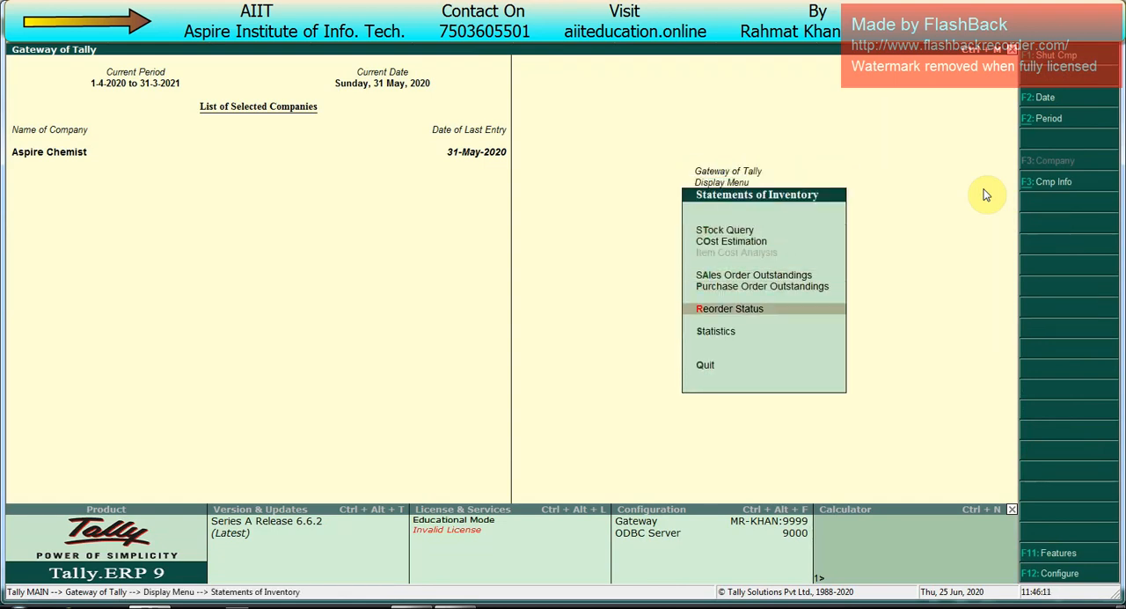
pyautogui.press('Return')
pyautogui.press('Return')
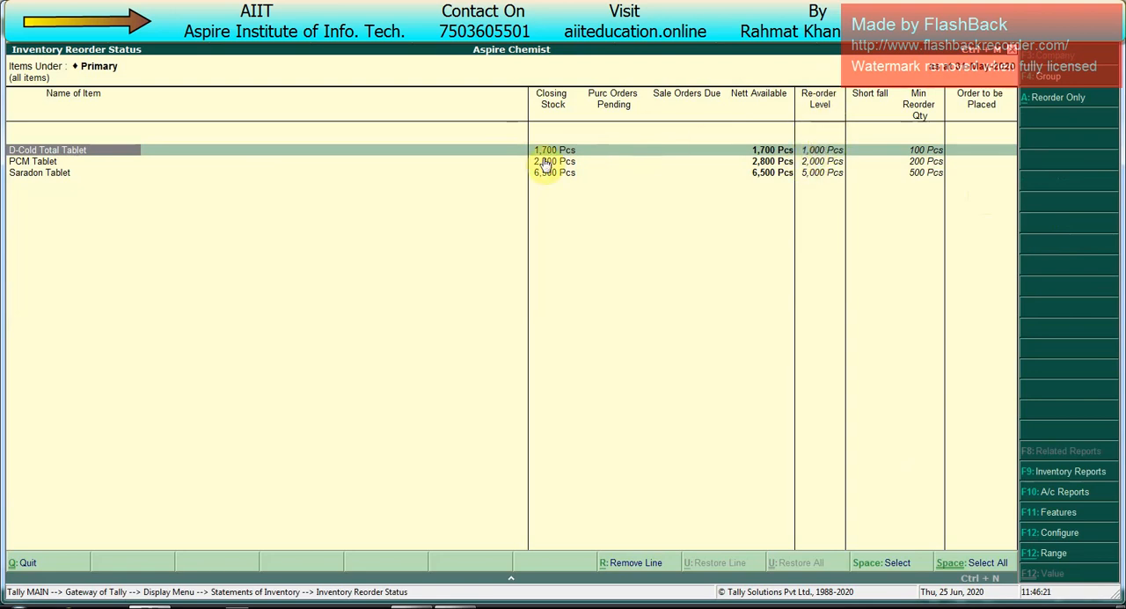
# Step: Compare each tablet's closing stock with its reorder level and shortfall, and return to the Gateway of Tally
pyautogui.click(864, 147)
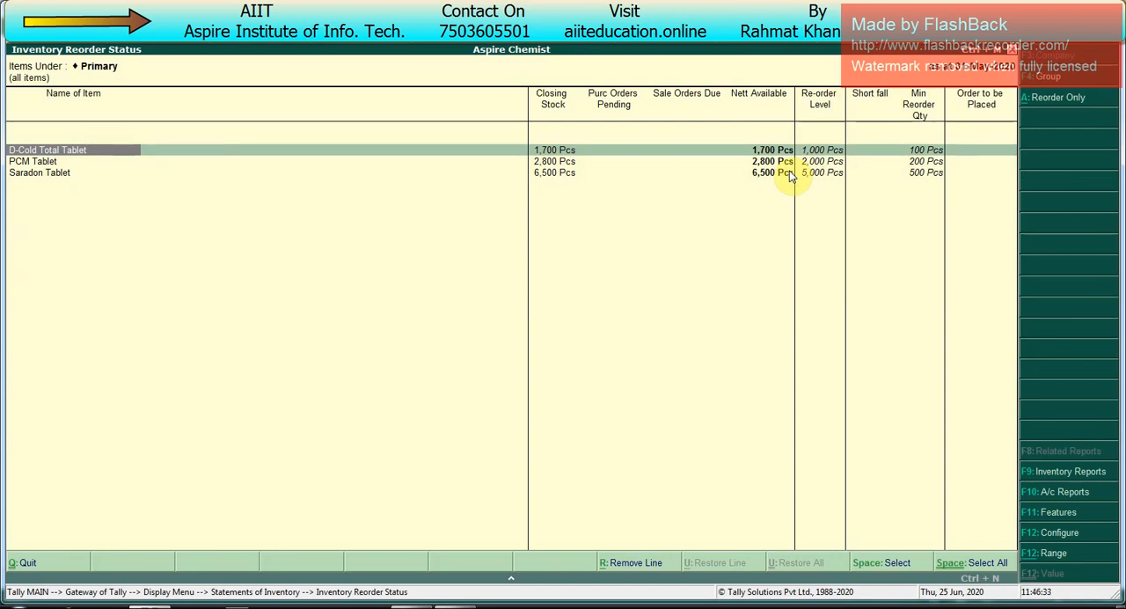
pyautogui.press('Escape')
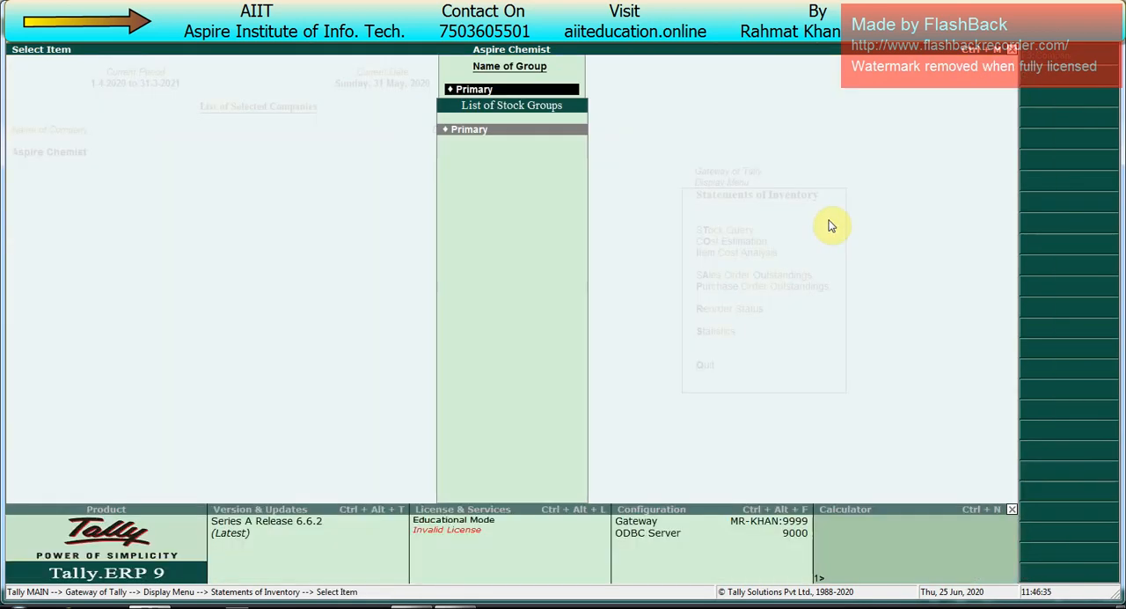
pyautogui.press('Escape')
pyautogui.press('Escape')
pyautogui.press('Escape')
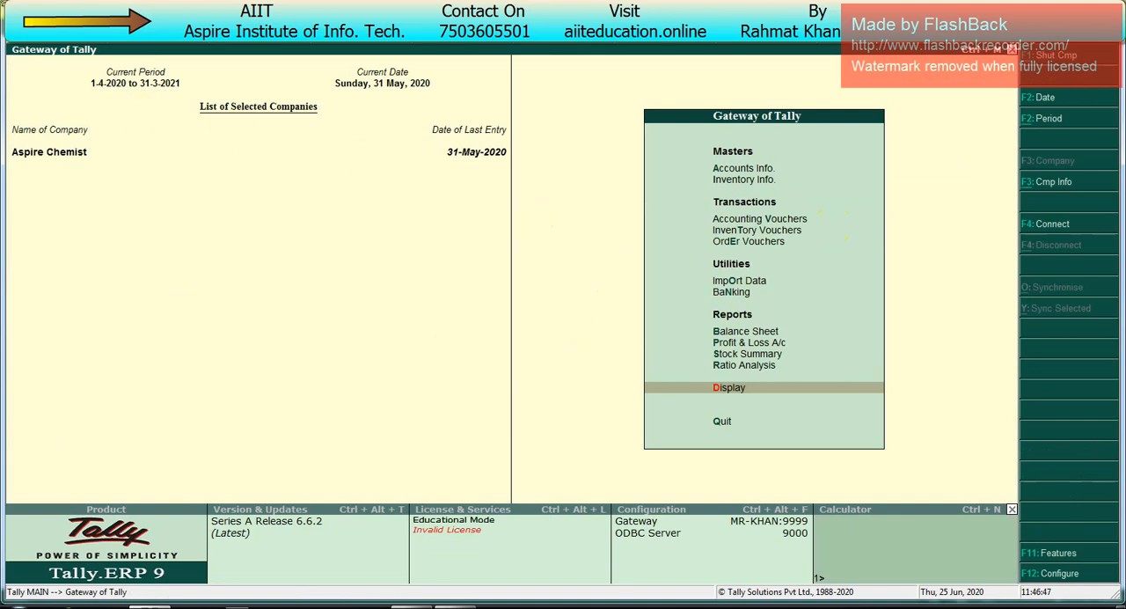
# Step: Switch to the Excel topic list and point out the topic Batch Wise Detail with Ageing Analysis
pyautogui.hotkey('alt', 'Tab')
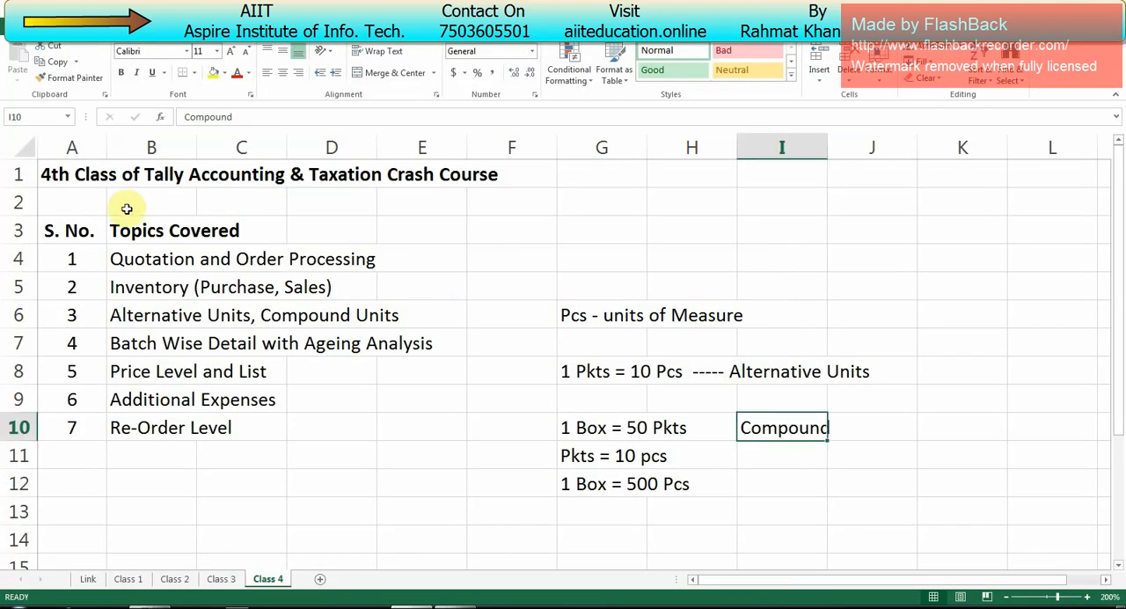
pyautogui.click(405, 345)
pyautogui.click(176, 345)
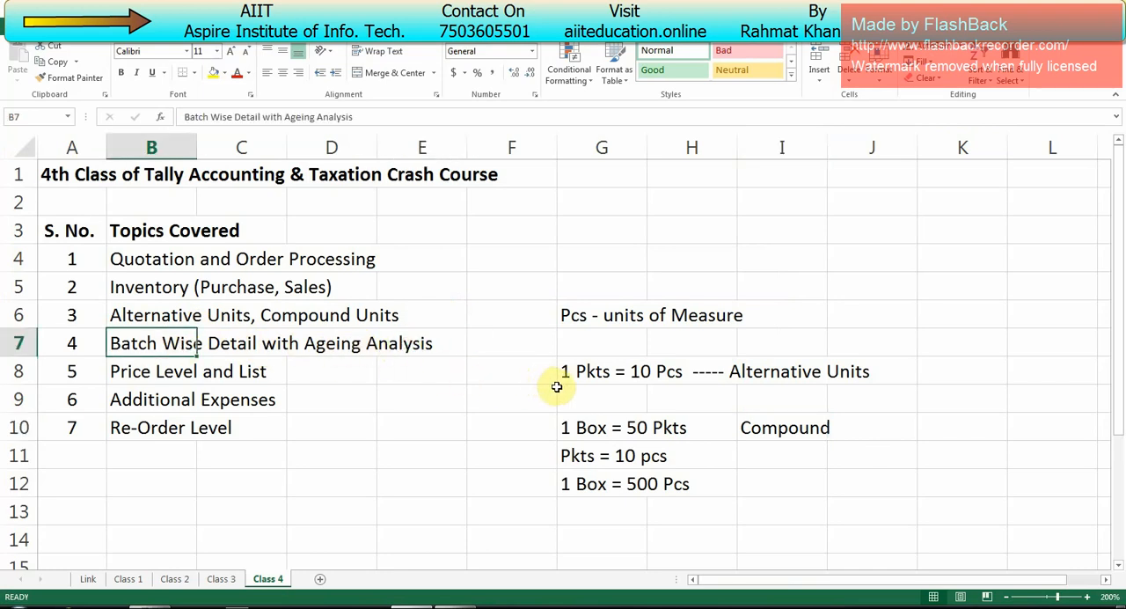
# Step: Switch back to Tally and display the Stock Summary in detailed format with the batches of every item
pyautogui.hotkey('alt', 'Tab')
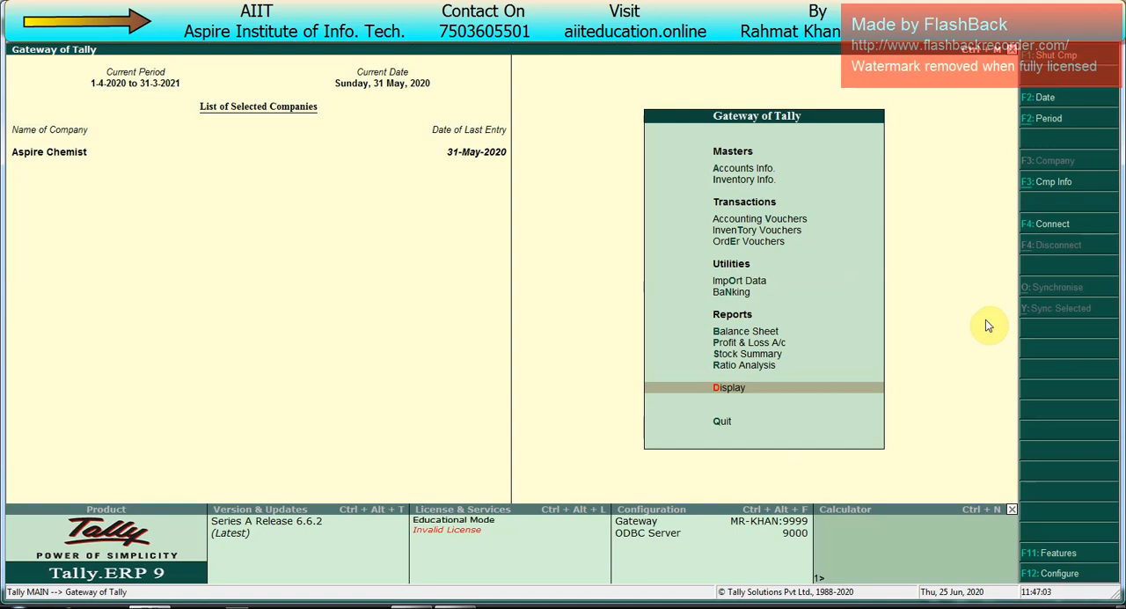
pyautogui.press('Up')
pyautogui.press('Up')
pyautogui.press('Up')
pyautogui.press('Down')
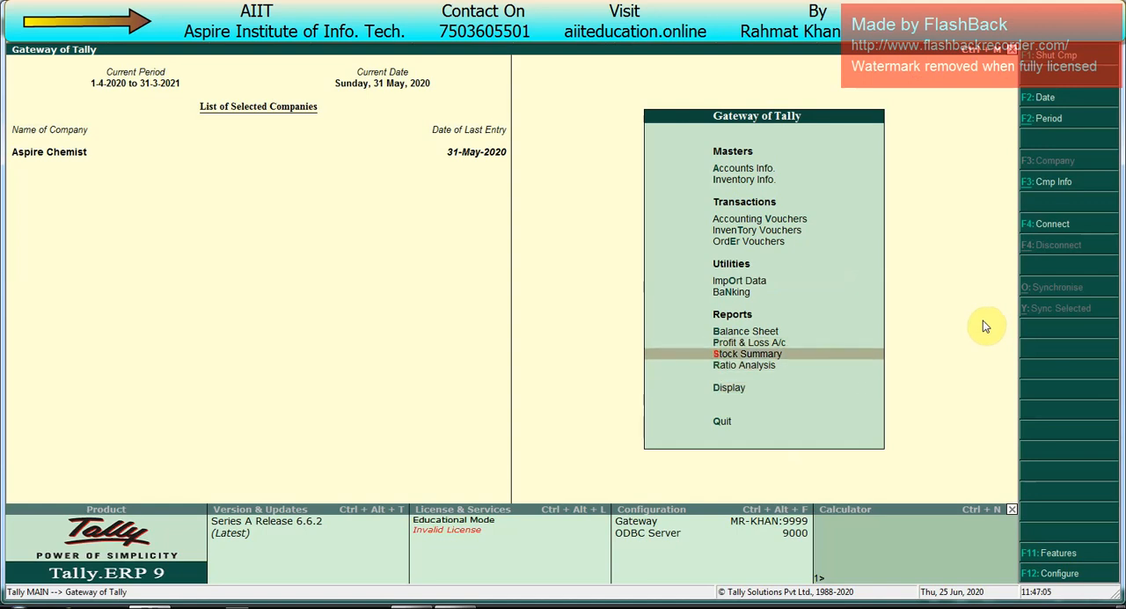
pyautogui.press('Return')
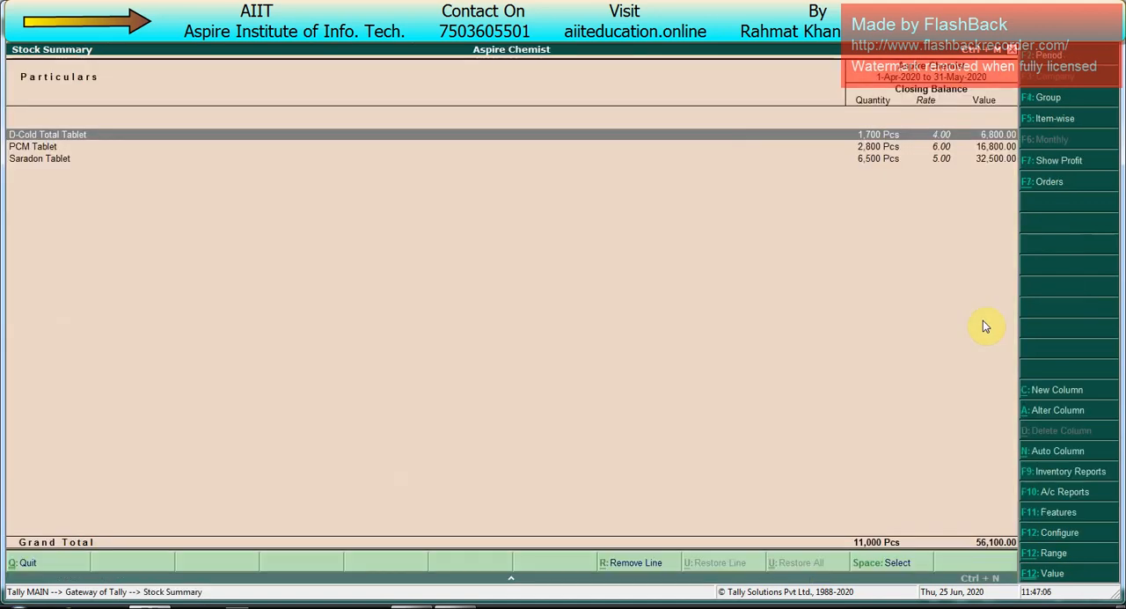
pyautogui.hotkey('alt', 'F1')
pyautogui.press('Down')
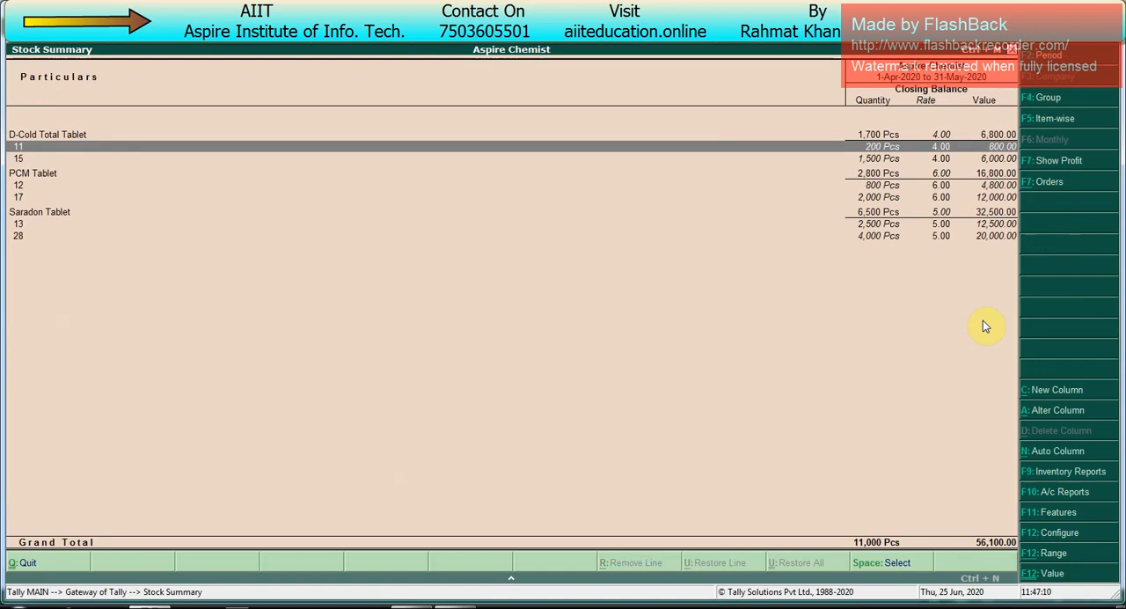
# Step: Configure the Stock Summary with Show Mfg Date and Expiry Date set to Yes, and accept the configuration
pyautogui.press('F12')
pyautogui.press('Down')
pyautogui.press('Down')
pyautogui.press('Down')
pyautogui.press('Down')
pyautogui.press('Down')
pyautogui.press('Down')
pyautogui.press('Down')
pyautogui.press('Down')
pyautogui.press('Down')
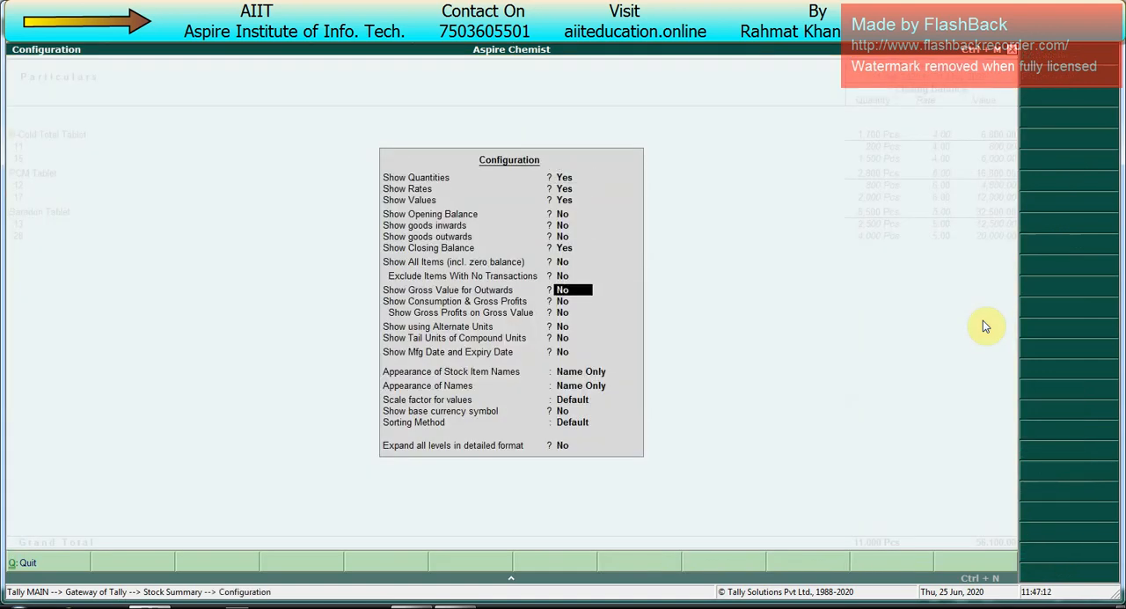
pyautogui.press('Down')
pyautogui.press('Down')
pyautogui.press('Down')
pyautogui.press('y')
pyautogui.press('Return')
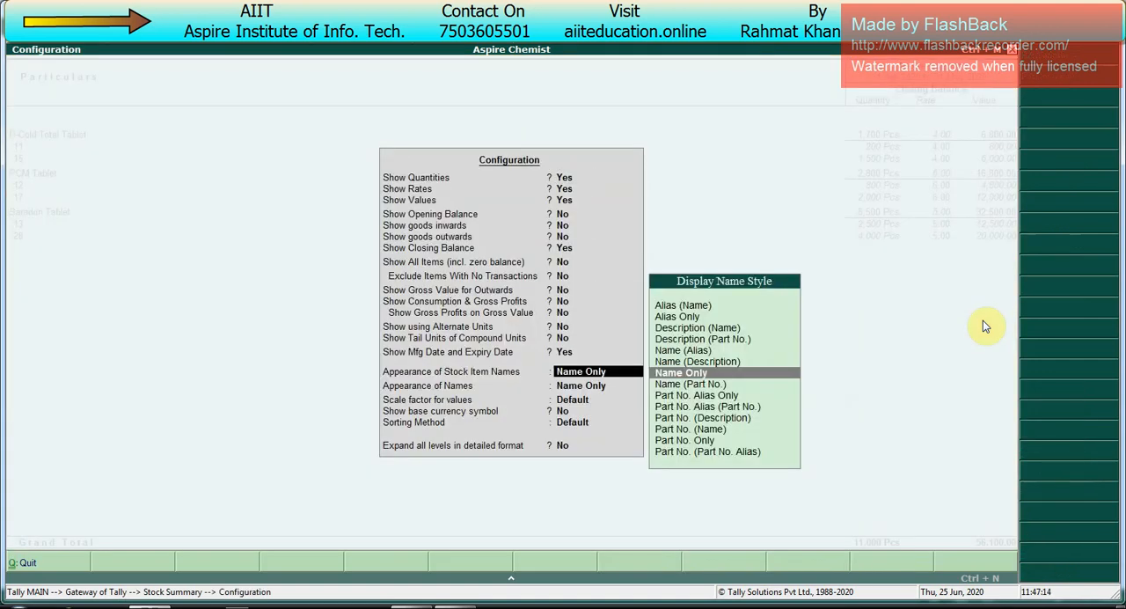
pyautogui.hotkey('ctrl', 'a')
# Step: Examine the manufacturing and expiry dates of D-Cold Total Tablet's batches 11 and 15
pyautogui.press('Down')
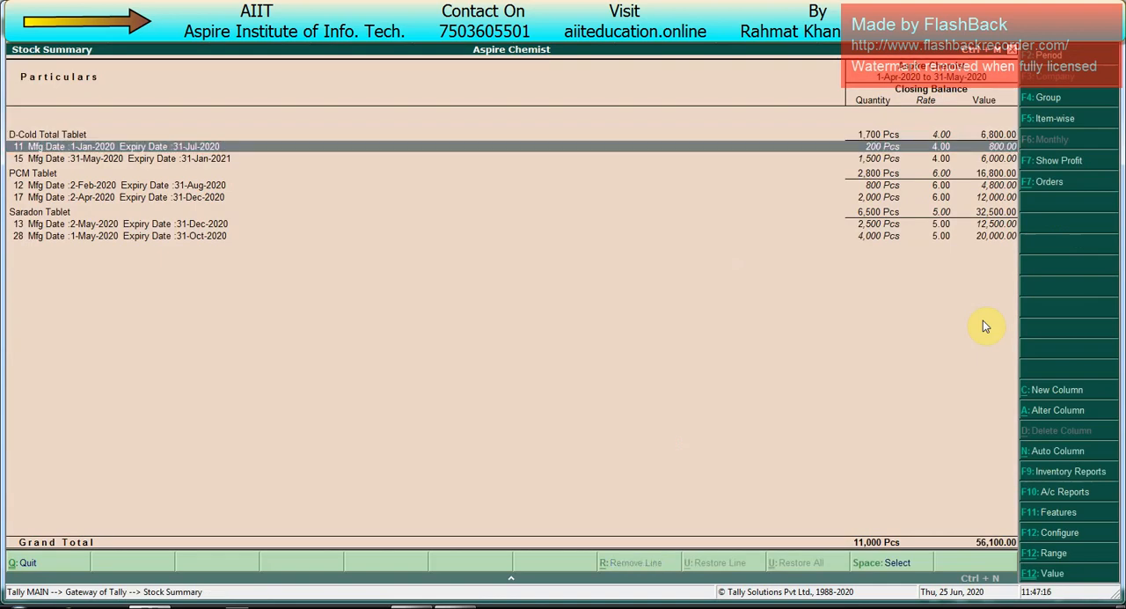
pyautogui.press('Down')
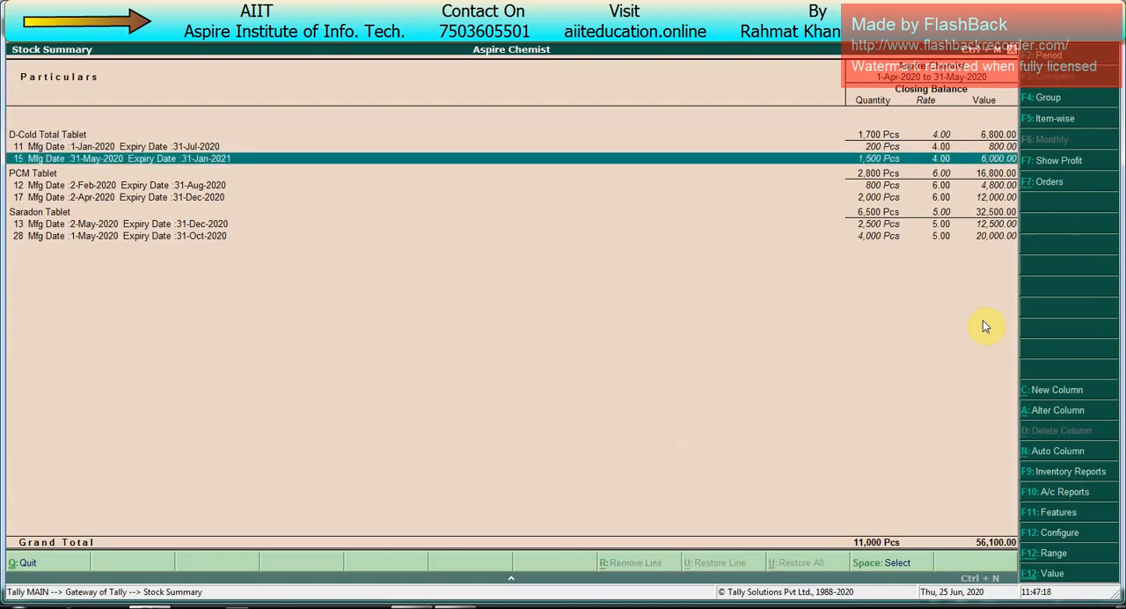
pyautogui.press('space')
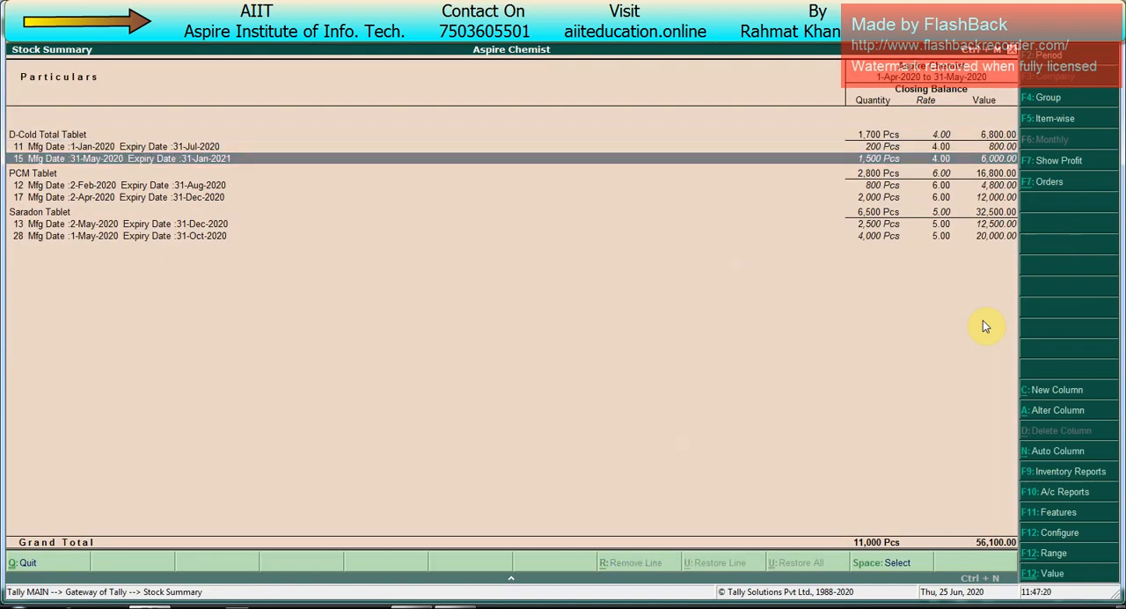
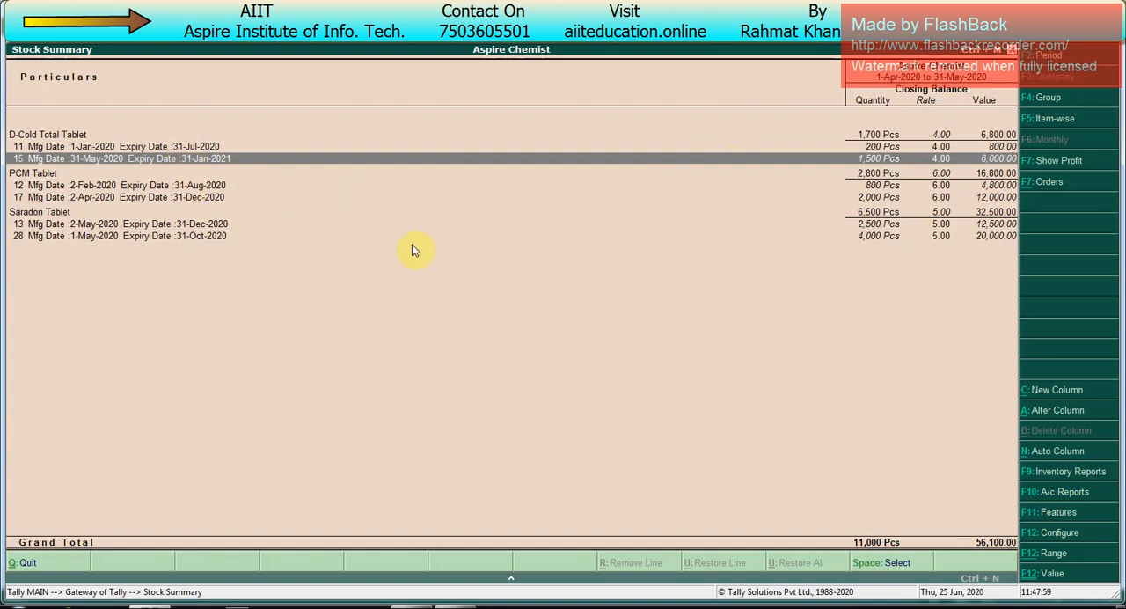
# Step: Leave the Stock Summary and open the Inventory Books from the display reports
pyautogui.press('Escape')
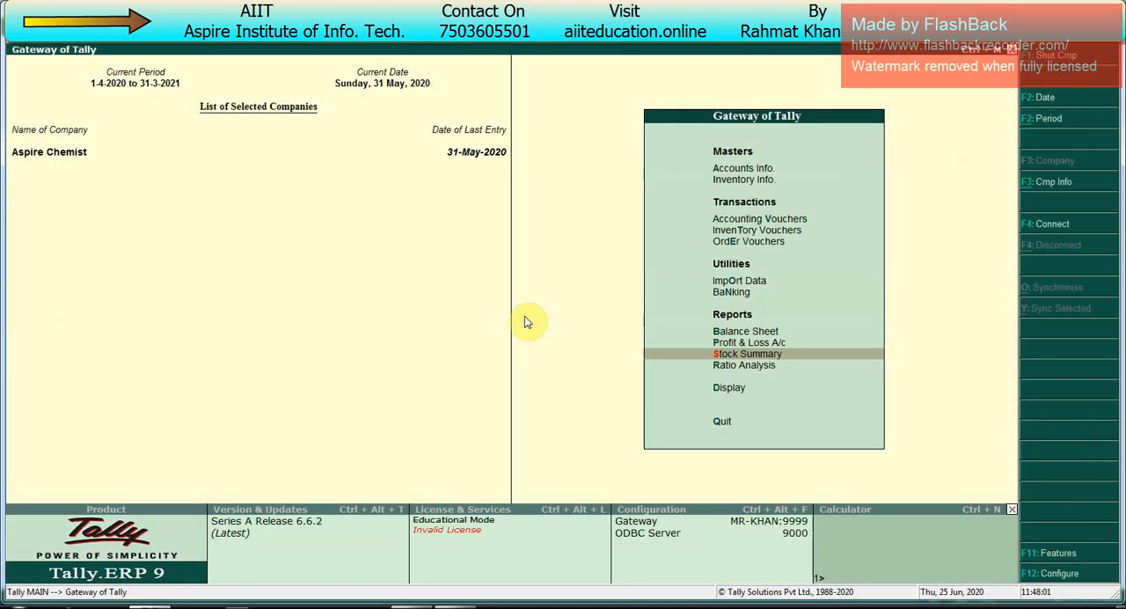
pyautogui.press('Up')
pyautogui.press('Up')
pyautogui.press('Up')
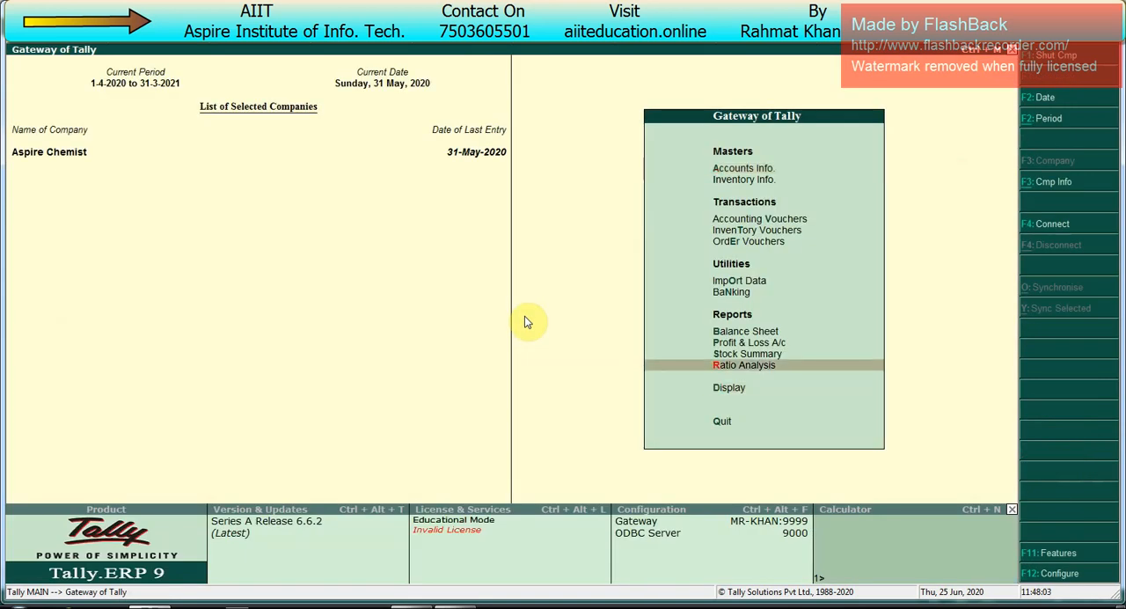
pyautogui.press('Down')
pyautogui.press('Return')
pyautogui.press('Down')
pyautogui.press('Down')
pyautogui.press('Down')
pyautogui.press('Down')
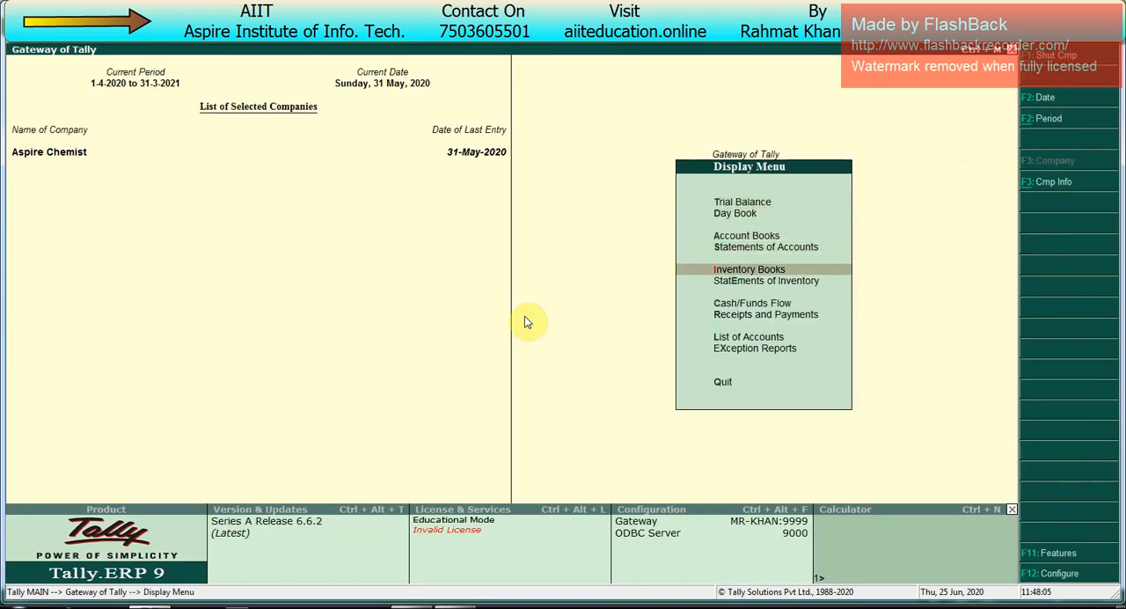
pyautogui.press('Return')
# Step: Open the stock Ageing Analysis for the Primary stock group
pyautogui.press('Up')
pyautogui.press('Up')
pyautogui.press('Up')
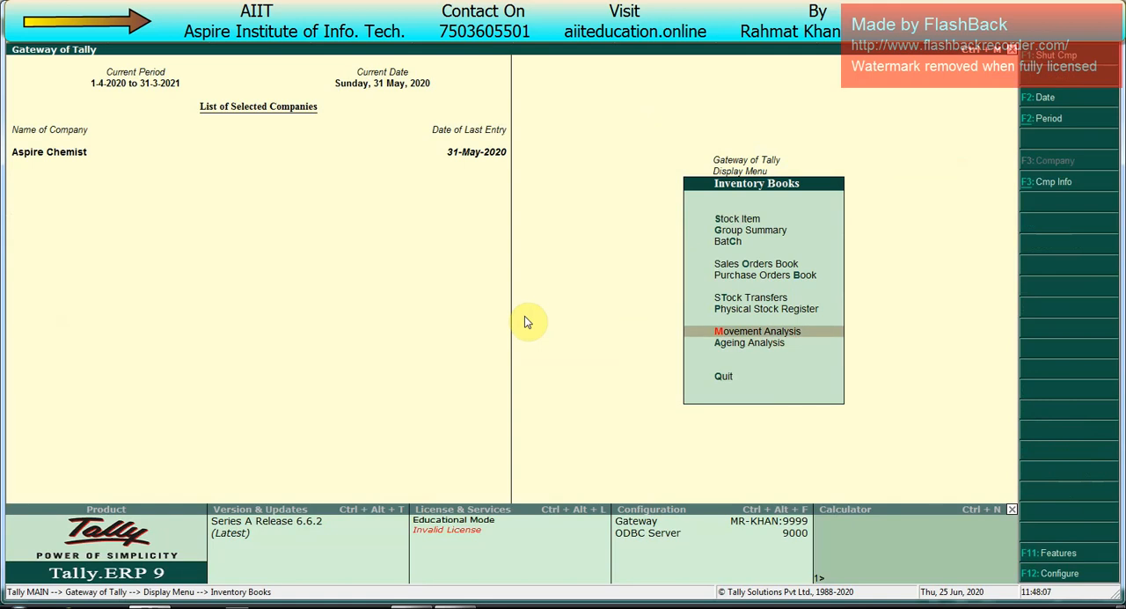
pyautogui.press('Down')
pyautogui.press('Return')
pyautogui.press('Return')
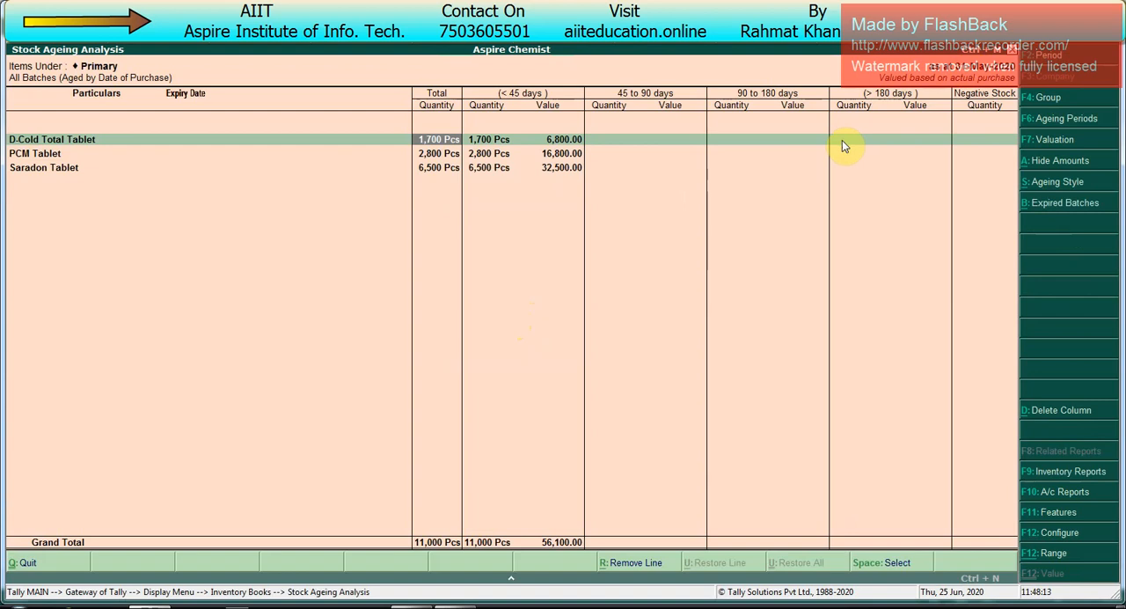
# Step: Switch to the Excel topic list and enter the heading Ageing Style in cell E16
pyautogui.hotkey('alt', 'Tab')
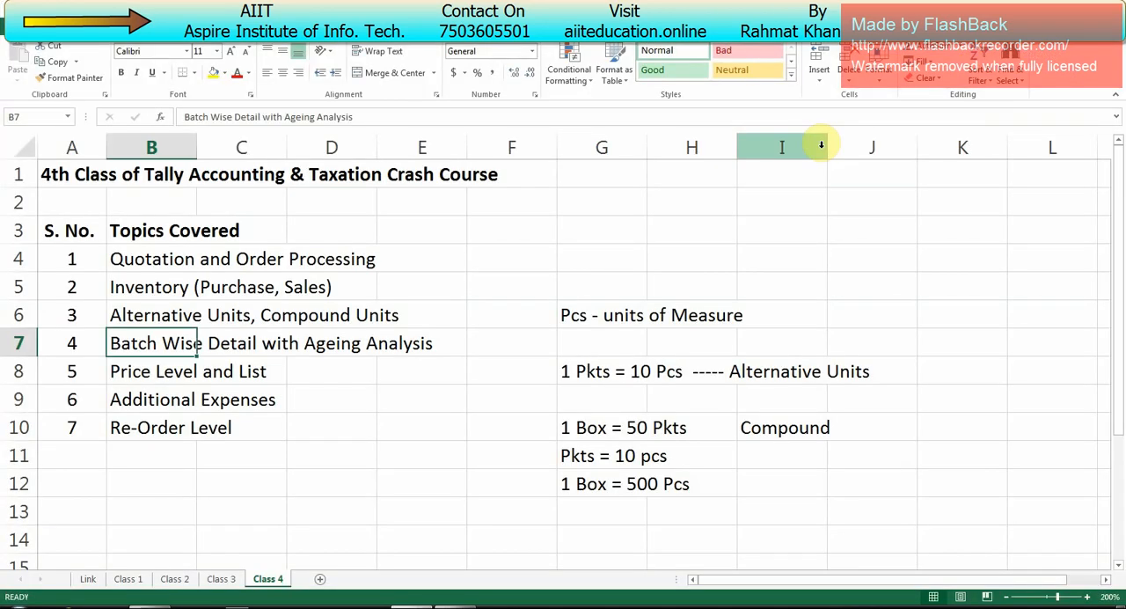
pyautogui.press('Down')
pyautogui.press('Down')
pyautogui.press('Down')
pyautogui.press('Down')
pyautogui.press('Down')
pyautogui.press('Down')
pyautogui.press('Down')
pyautogui.press('Down')
pyautogui.press('Down')
pyautogui.press('Down')
pyautogui.press('Down')
pyautogui.press('Down')
pyautogui.press('Down')
pyautogui.press('Down')
pyautogui.press('Up')
pyautogui.press('Up')
pyautogui.press('Up')
pyautogui.press('Up')
pyautogui.press('Up')
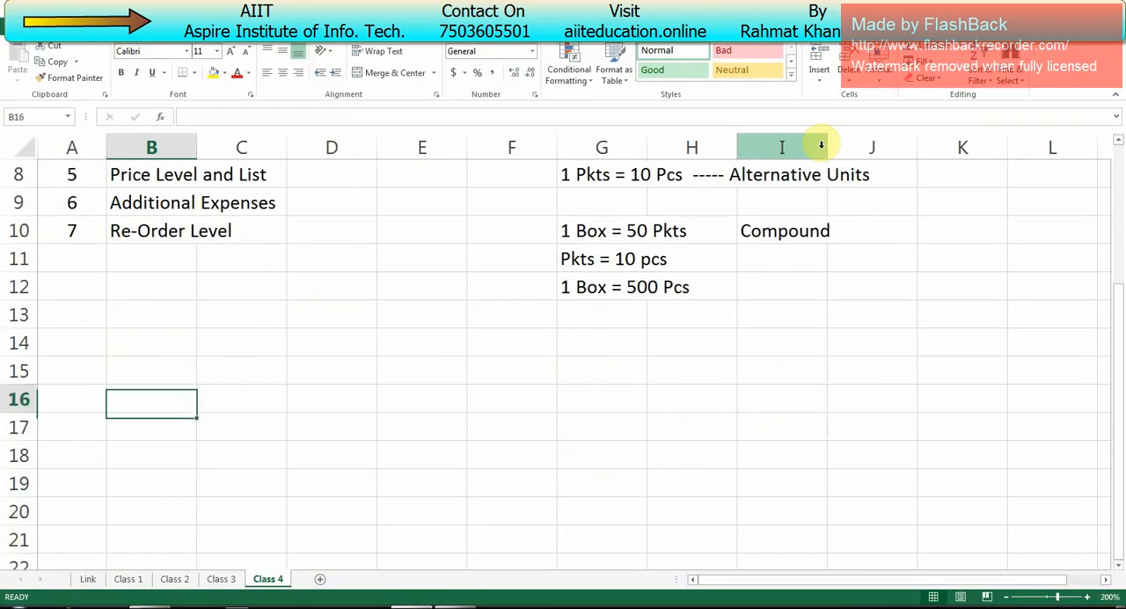
pyautogui.press('Right')
pyautogui.press('Right')
pyautogui.press('Right')
pyautogui.press('Right')
pyautogui.press('Left')
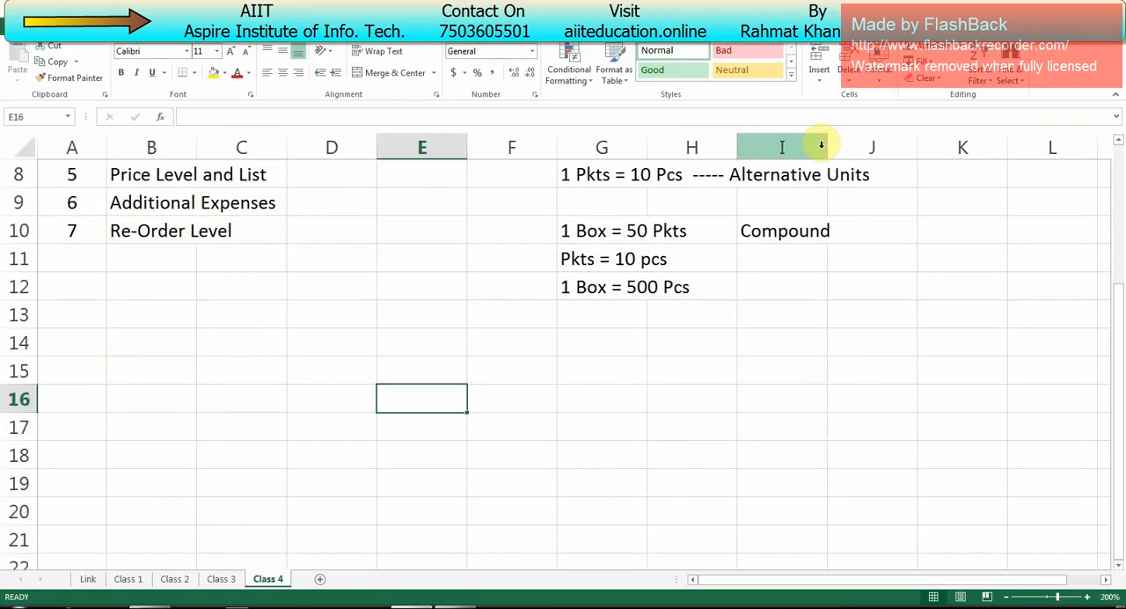
pyautogui.write('Agei')
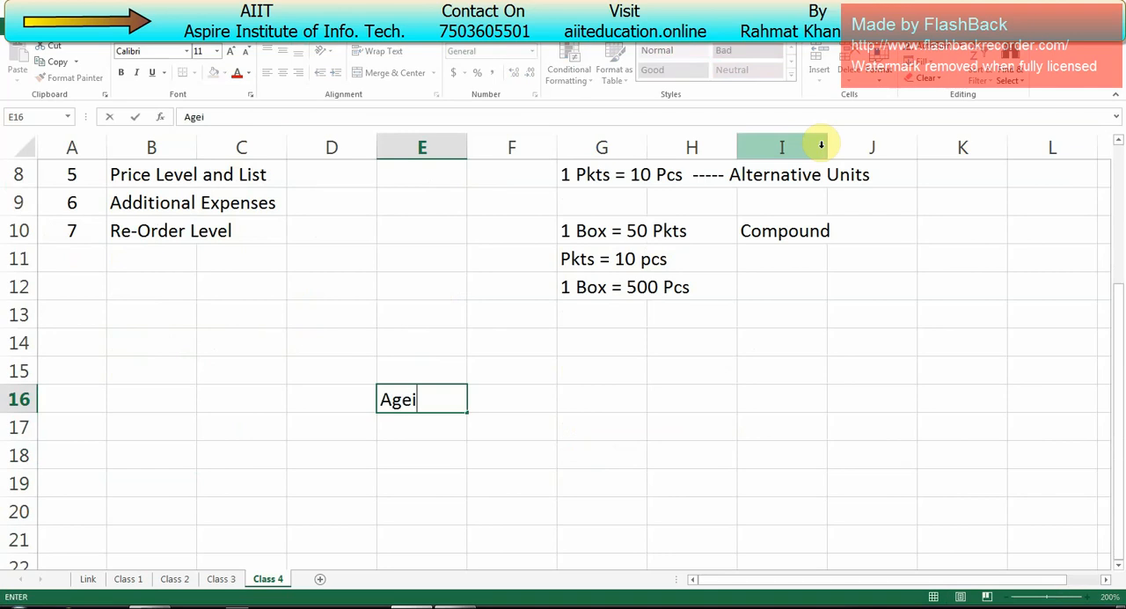
pyautogui.write('ng Style')
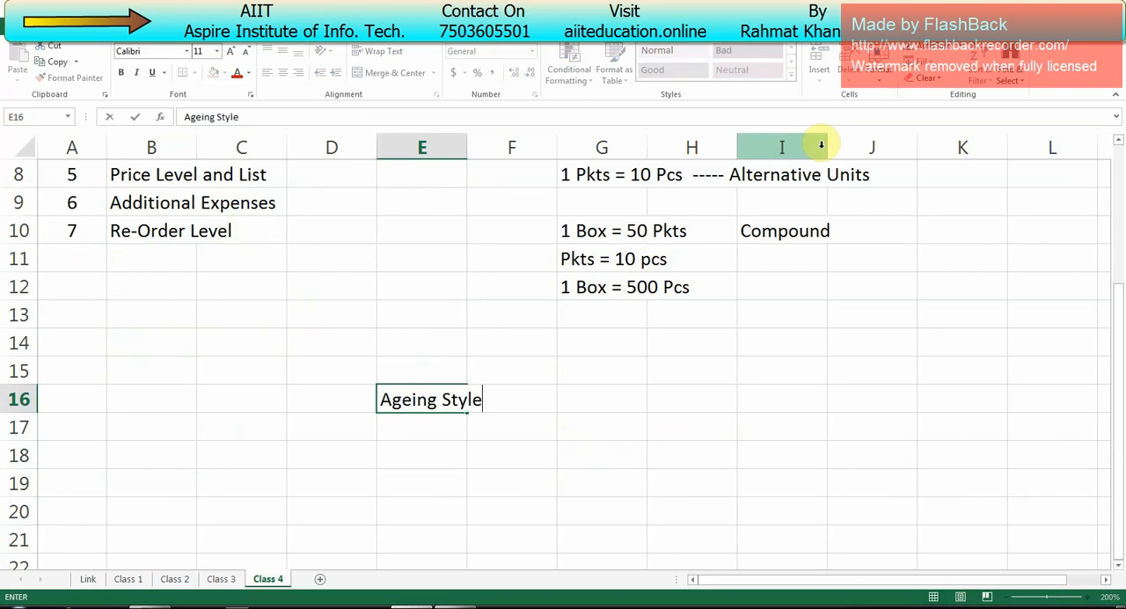
pyautogui.press('Return')
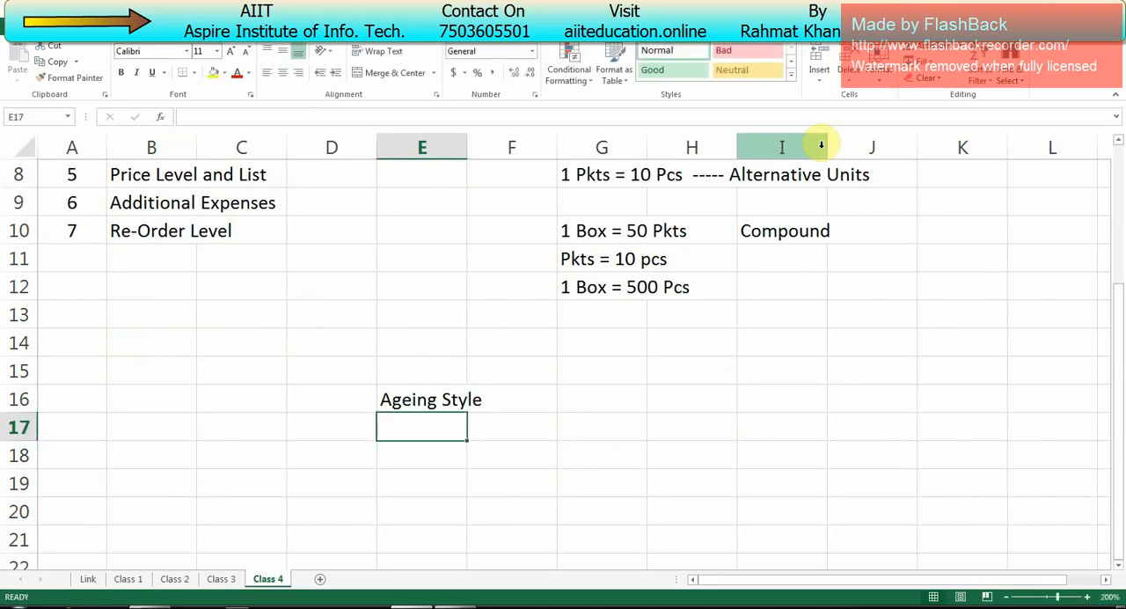
# Step: List the first ageing style under the heading, with 1 in D17 and By date of purchase in E17
pyautogui.press('Left')
pyautogui.write('1')
pyautogui.press('Tab')
pyautogui.write('bY')
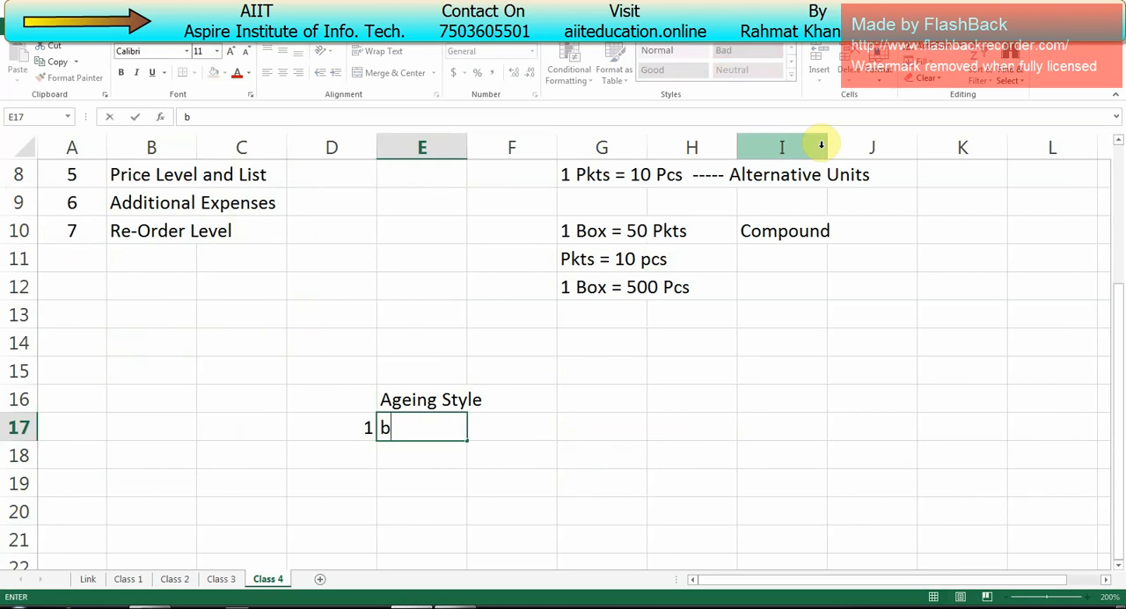
pyautogui.press('BackSpace')
pyautogui.press('BackSpace')
pyautogui.write('By date o')
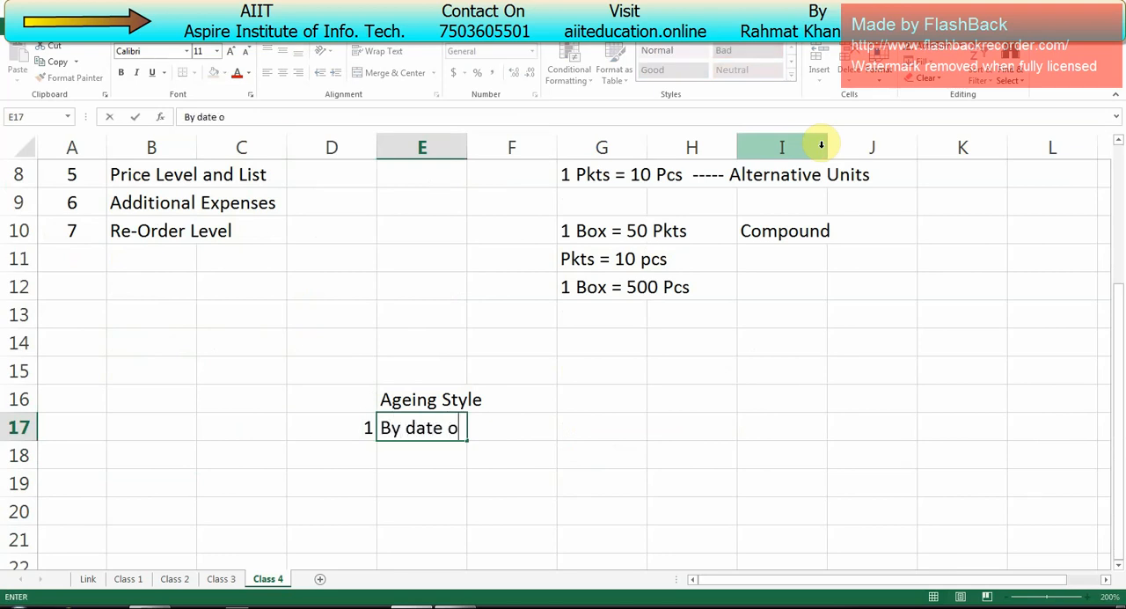
pyautogui.write('f purchasew')
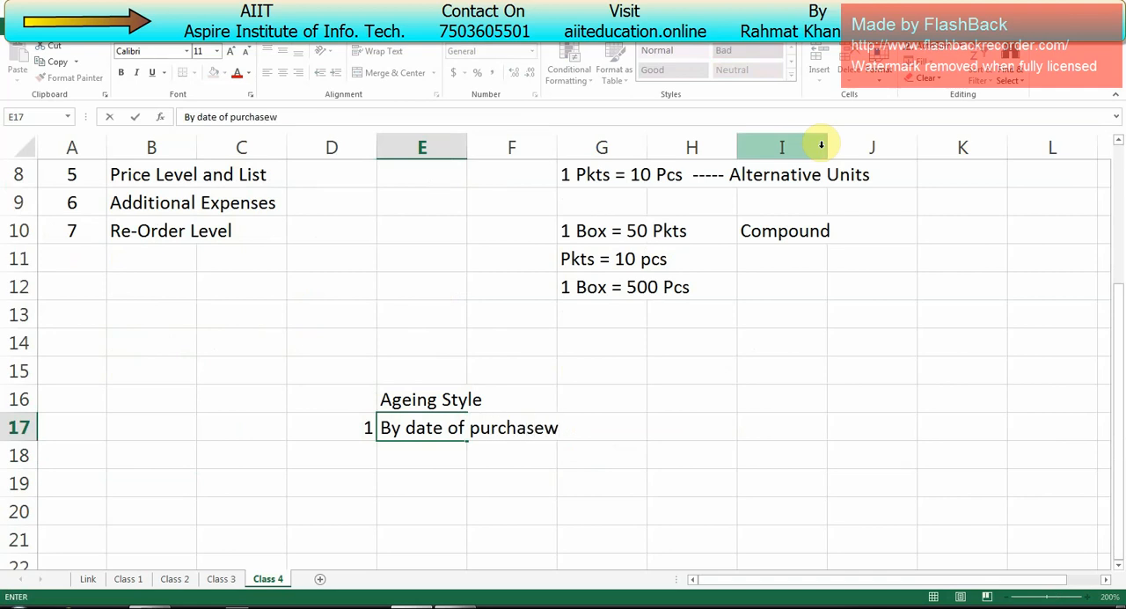
pyautogui.press('BackSpace')
# Step: Check Tally's Stock Ageing Analysis, return to Excel and enter the shortcut note Alt+S in G16 beside Ageing Style
pyautogui.hotkey('alt', 'Tab')
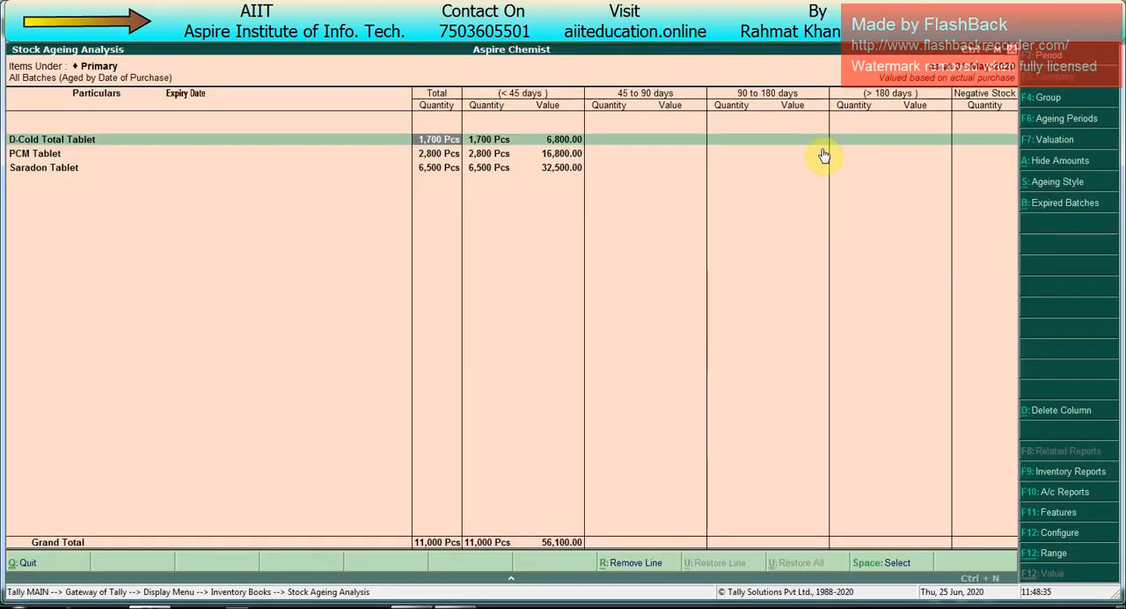
pyautogui.hotkey('alt', 'Tab')
pyautogui.press('Tab')
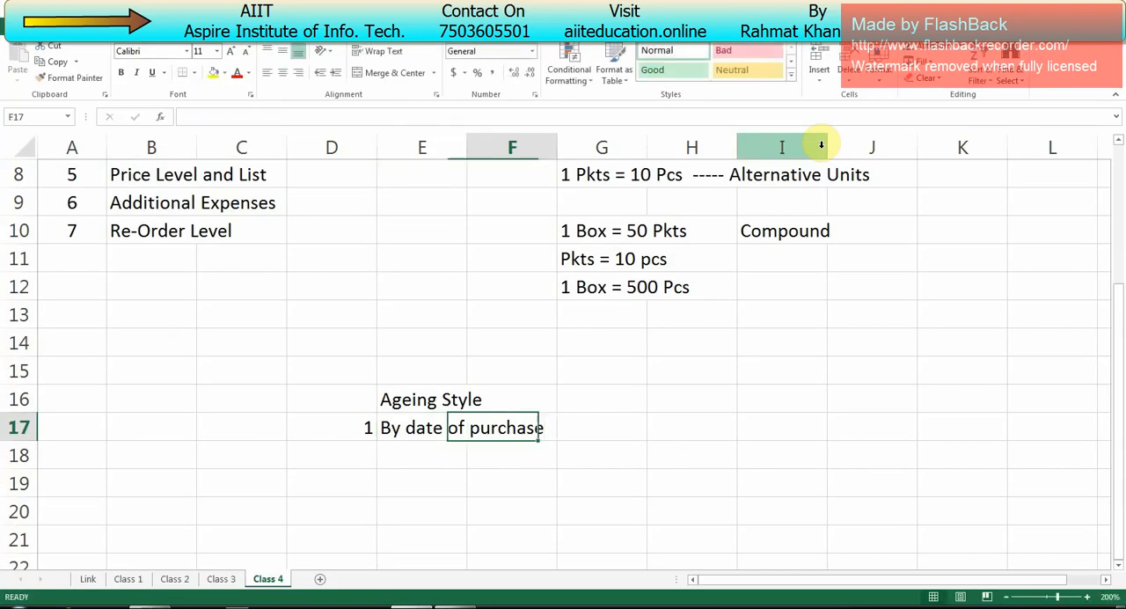
pyautogui.press('Down')
pyautogui.press('Up')
pyautogui.press('Up')
pyautogui.press('Right')
pyautogui.press('Right')
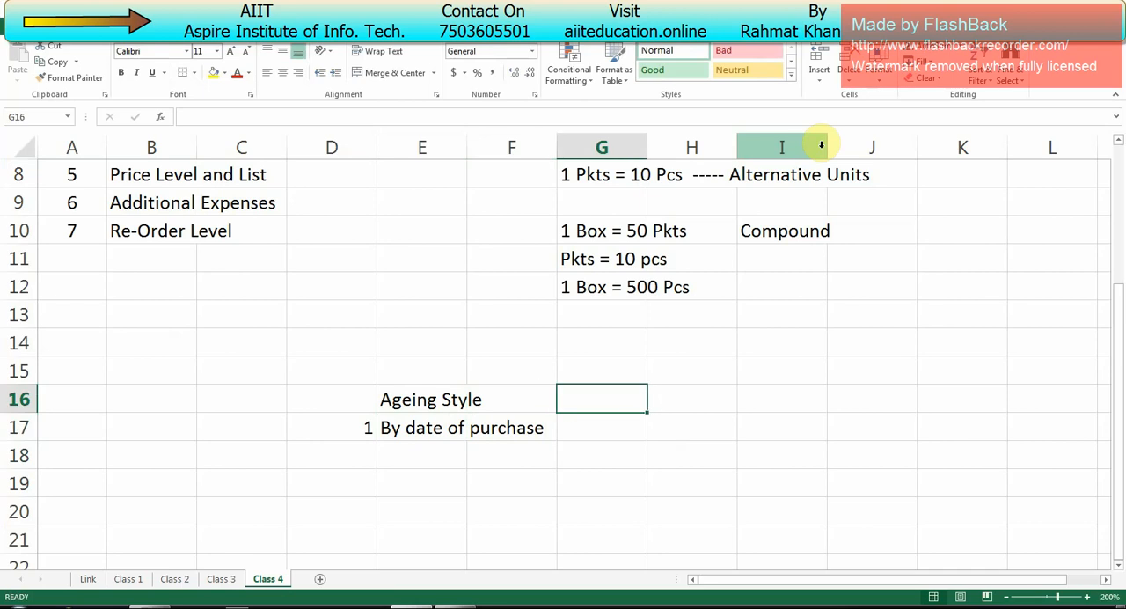
pyautogui.press('Left')
pyautogui.write('Alt+S')
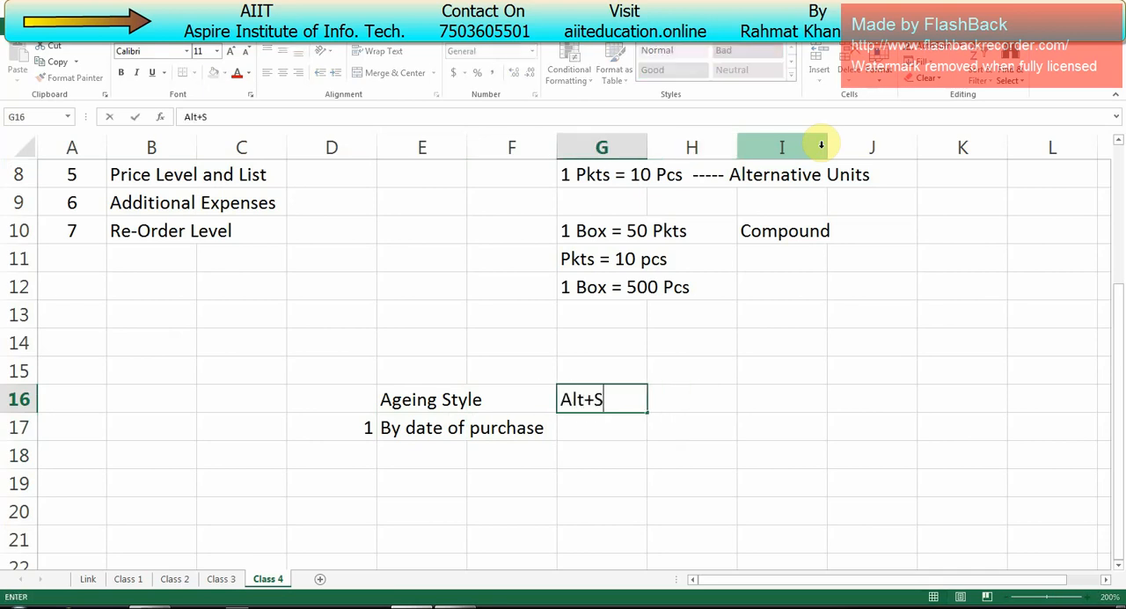
pyautogui.press('Return')
# Step: Switch back to Tally and set the Stock Ageing Analysis to the ageing style To be Expired
pyautogui.hotkey('alt', 'Tab')
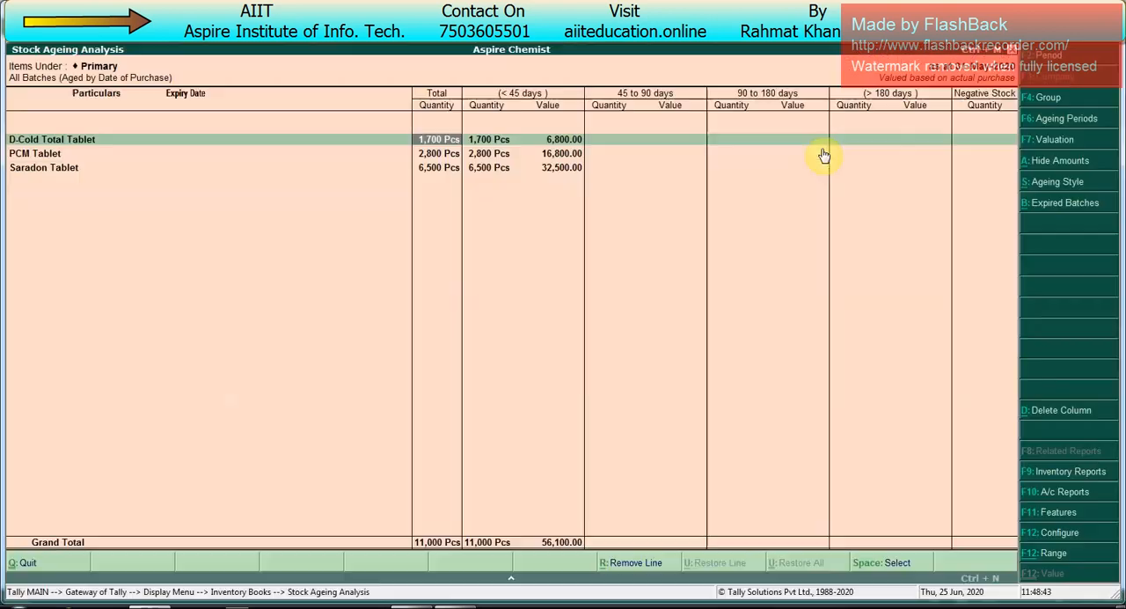
pyautogui.hotkey('alt', 's')
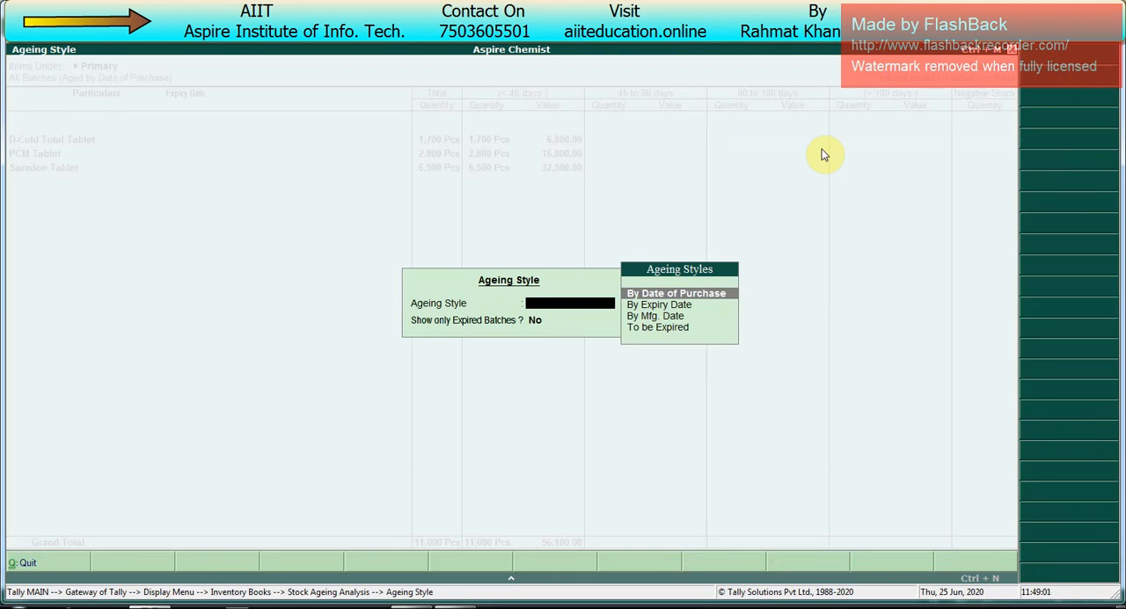
pyautogui.press('Down')
pyautogui.press('Down')
pyautogui.press('Down')
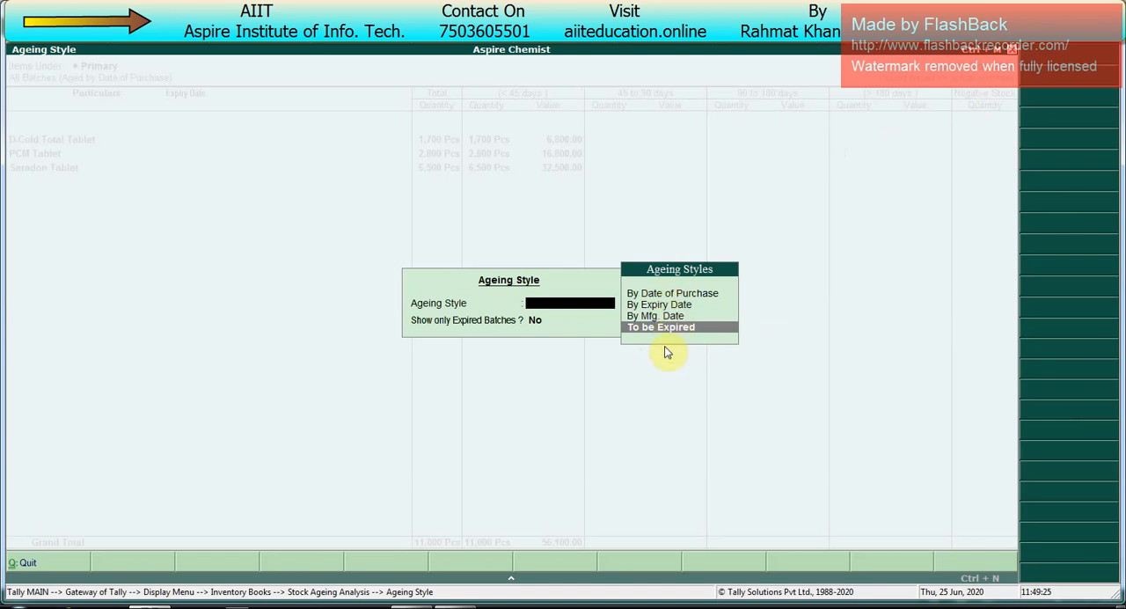
pyautogui.press('Return')
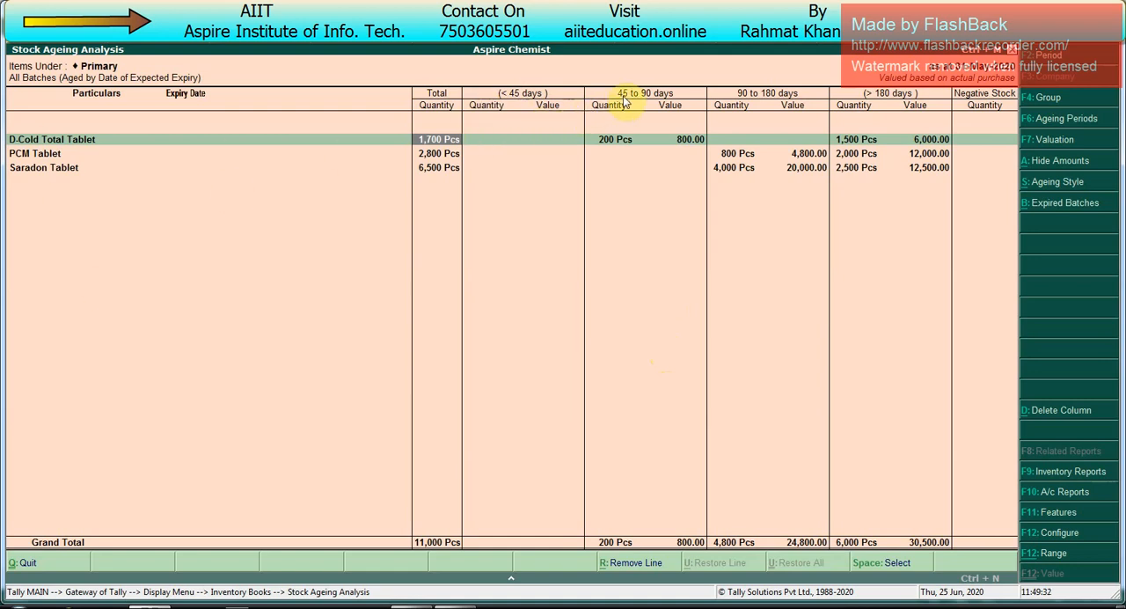
# Step: Display the Stock Ageing Analysis in detailed format with every item's batches and expiry dates
pyautogui.click(632, 145)
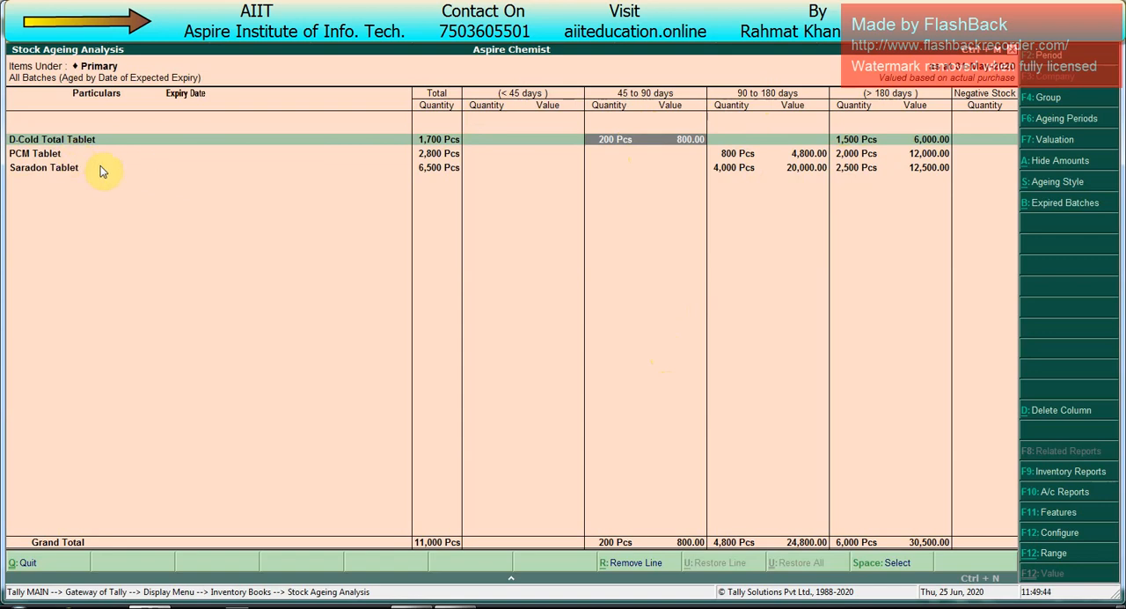
pyautogui.hotkey('alt', 'F1')
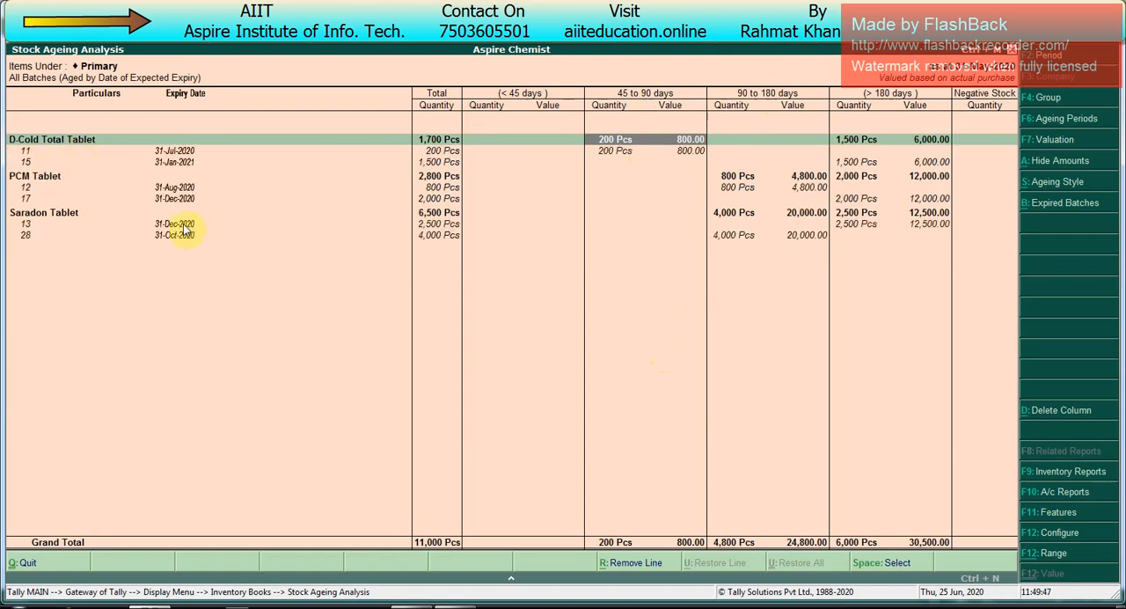
pyautogui.press('Left')
pyautogui.press('Left')
pyautogui.press('Left')
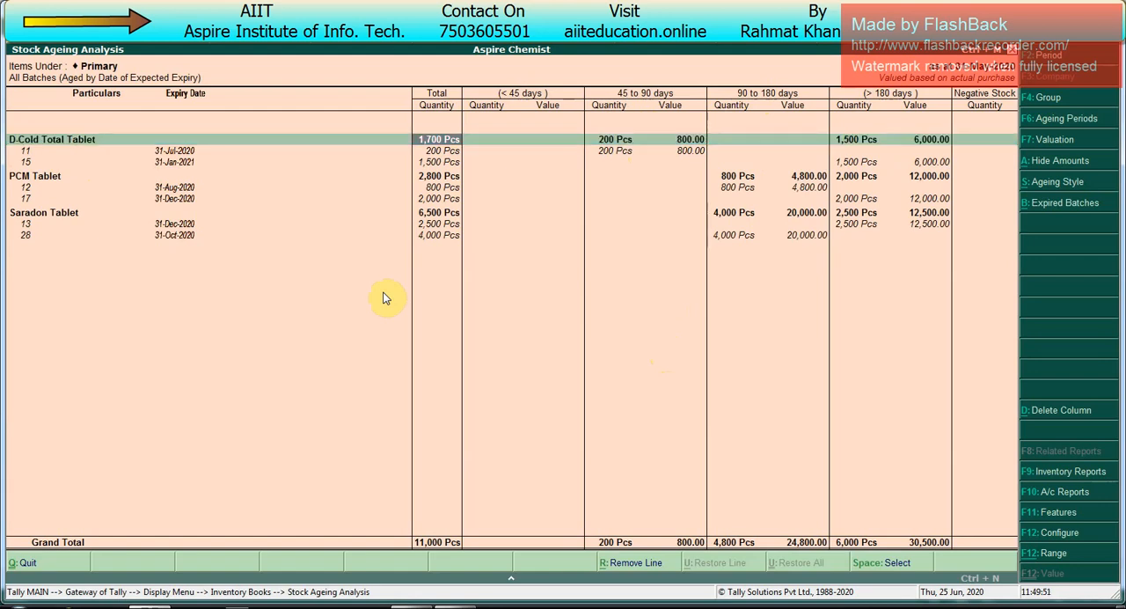
# Step: Examine the expiry dates and ageing periods of D-Cold Total Tablet's batches 11 and 15 and PCM Tablet's batch 12
pyautogui.press('Down')
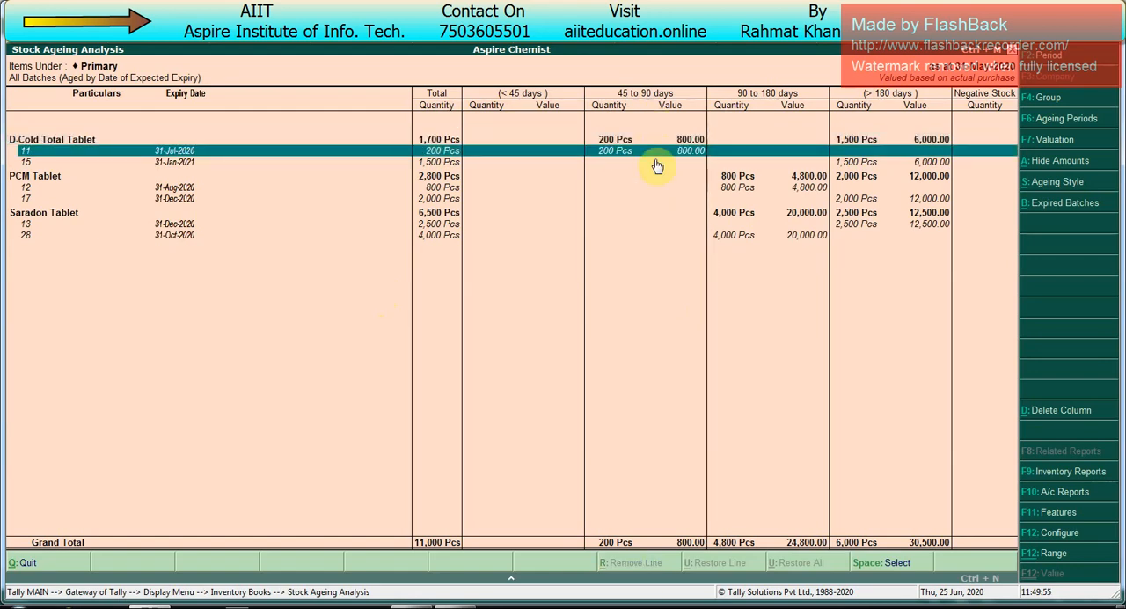
pyautogui.press('Right')
pyautogui.press('Down')
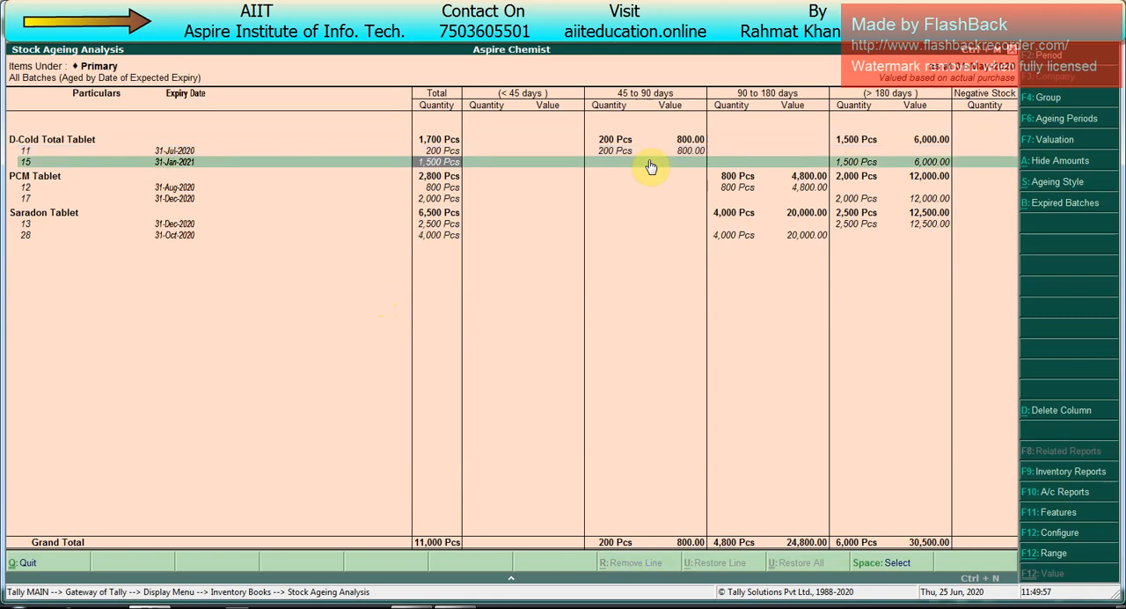
pyautogui.press('Left')
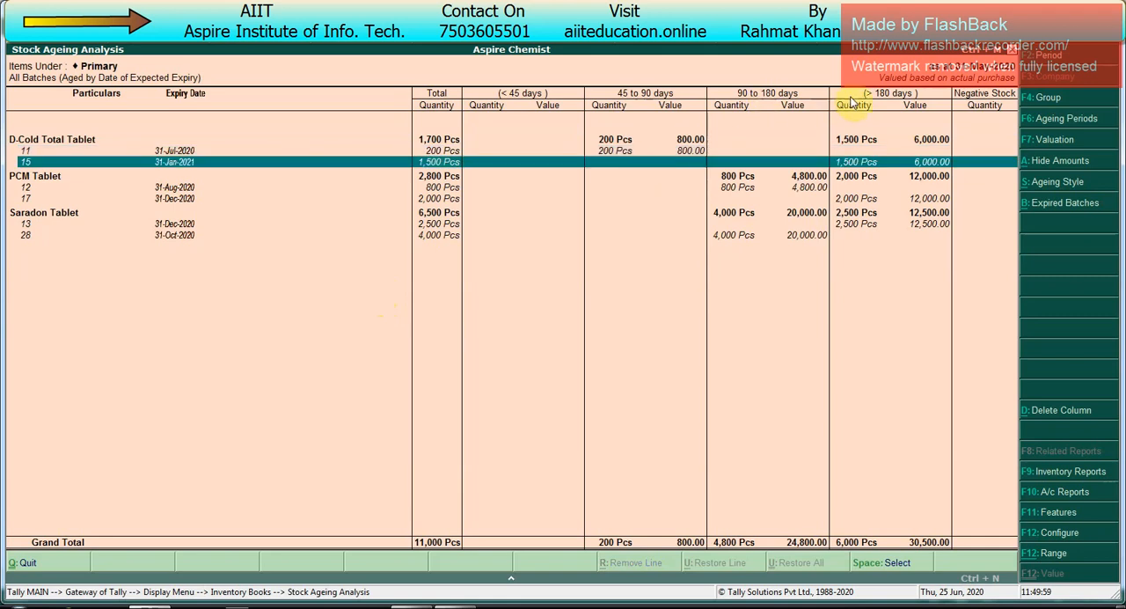
pyautogui.press('Right')
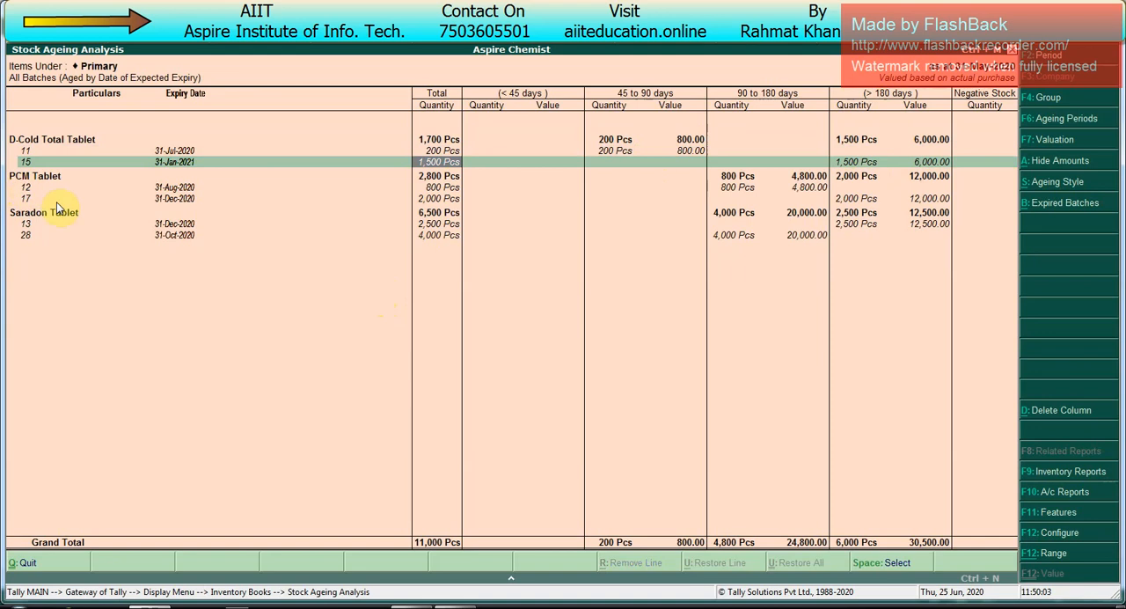
pyautogui.press('Down')
pyautogui.press('Down')
pyautogui.press('Left')
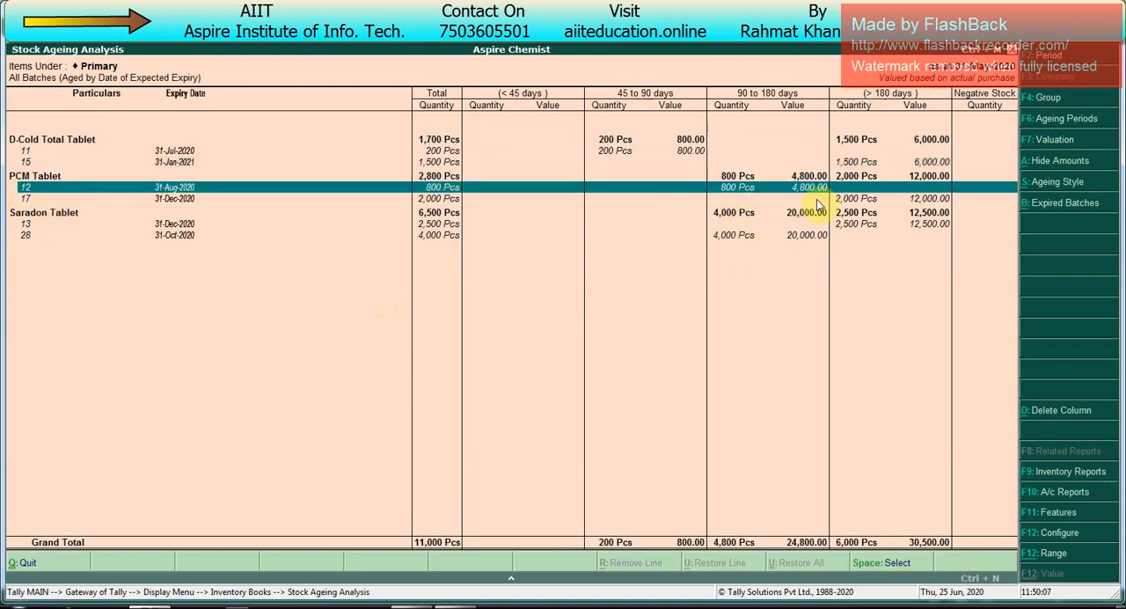
pyautogui.press('Right')
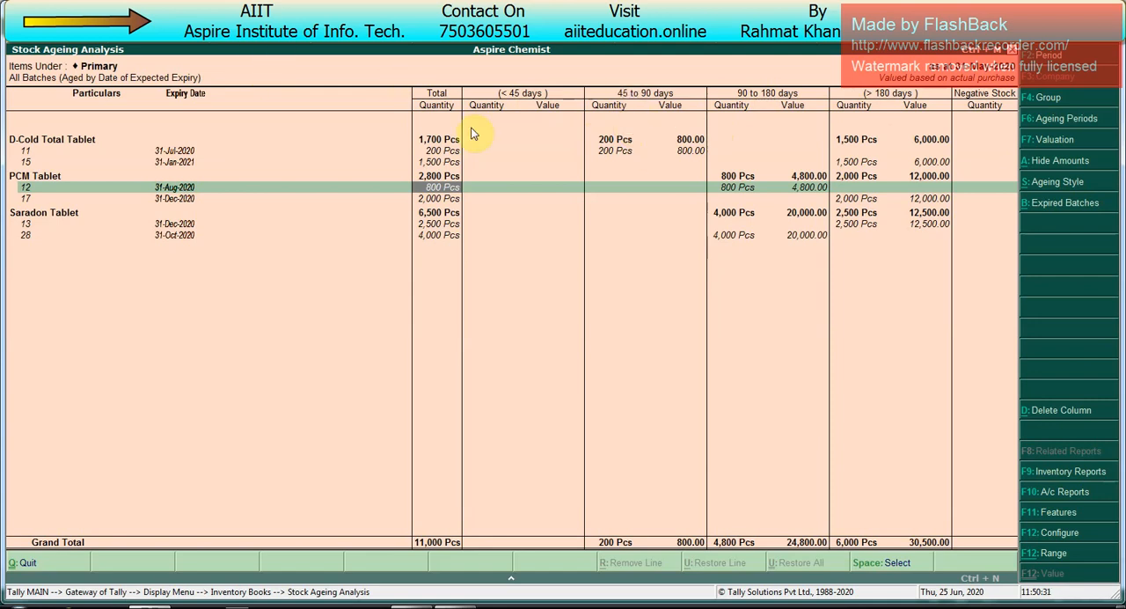
# Step: Set the first six ageing periods to 0–10, 10–20, 20–30, 30–40, 40–50 and 50–60 days
pyautogui.press('F6')
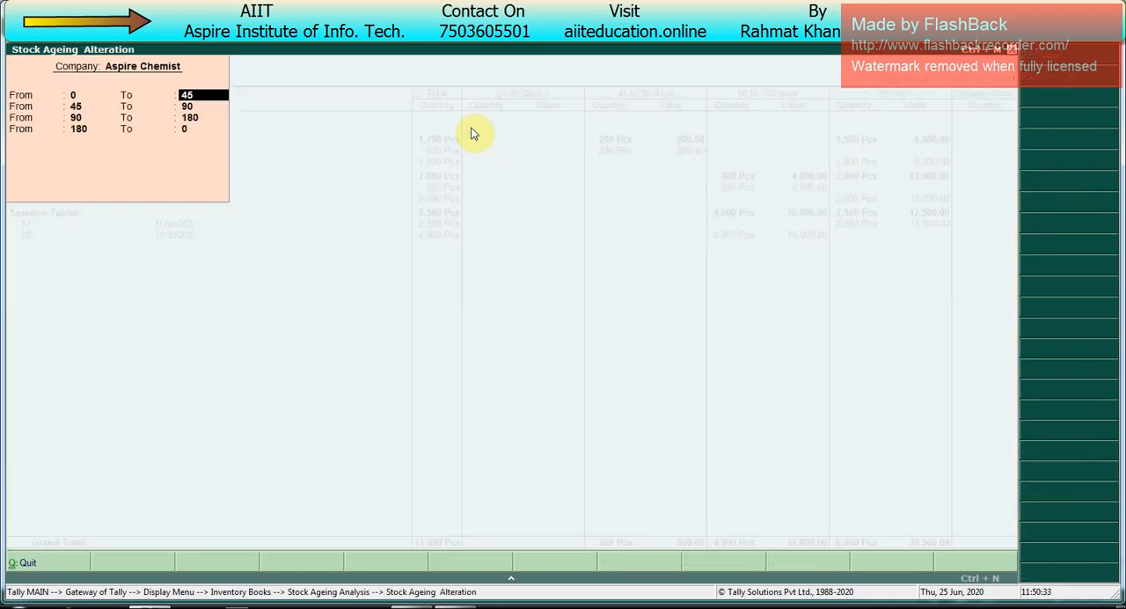
pyautogui.write('10')
pyautogui.press('Return')
pyautogui.write('20')
pyautogui.press('Return')
pyautogui.write('30')
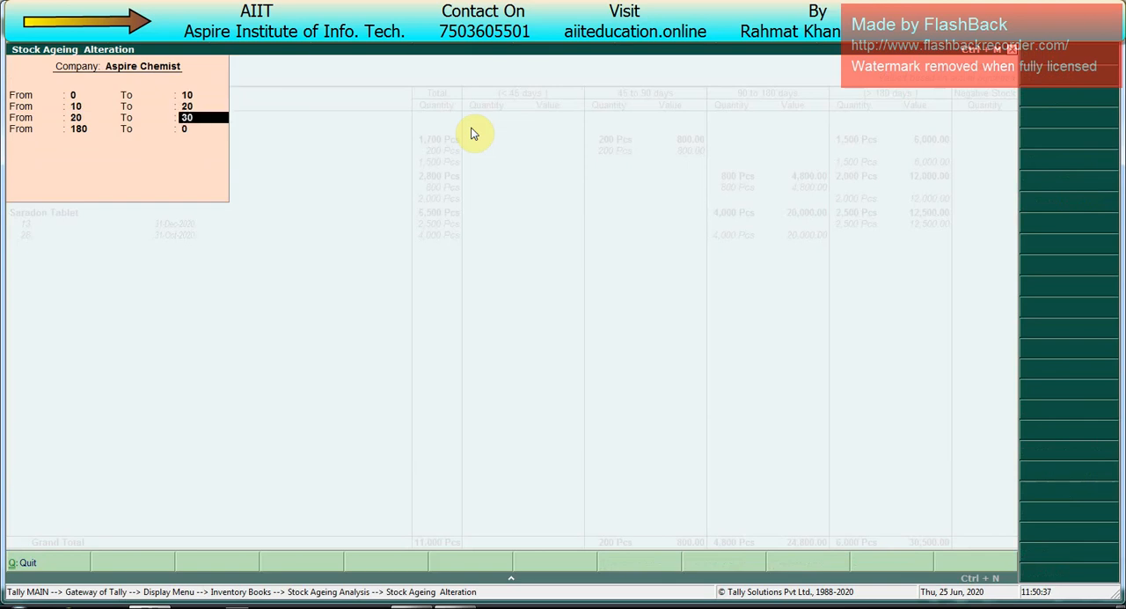
pyautogui.press('Return')
pyautogui.write('40')
pyautogui.press('Return')
pyautogui.write('50')
pyautogui.press('Return')
pyautogui.write('60')
pyautogui.press('Return')
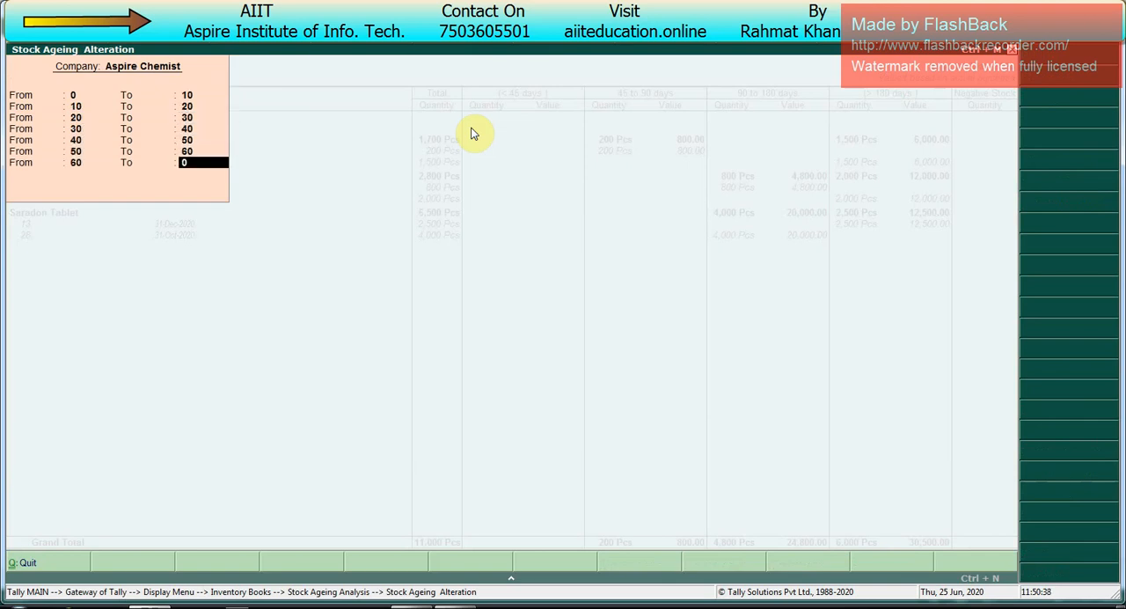
# Step: Set the next four ageing periods to 60–80, 80–100, 100–120 and 120–150 days
pyautogui.write('80')
pyautogui.press('Return')
pyautogui.write('100')
pyautogui.press('Return')
pyautogui.write('120')
pyautogui.press('Return')
pyautogui.write('150')
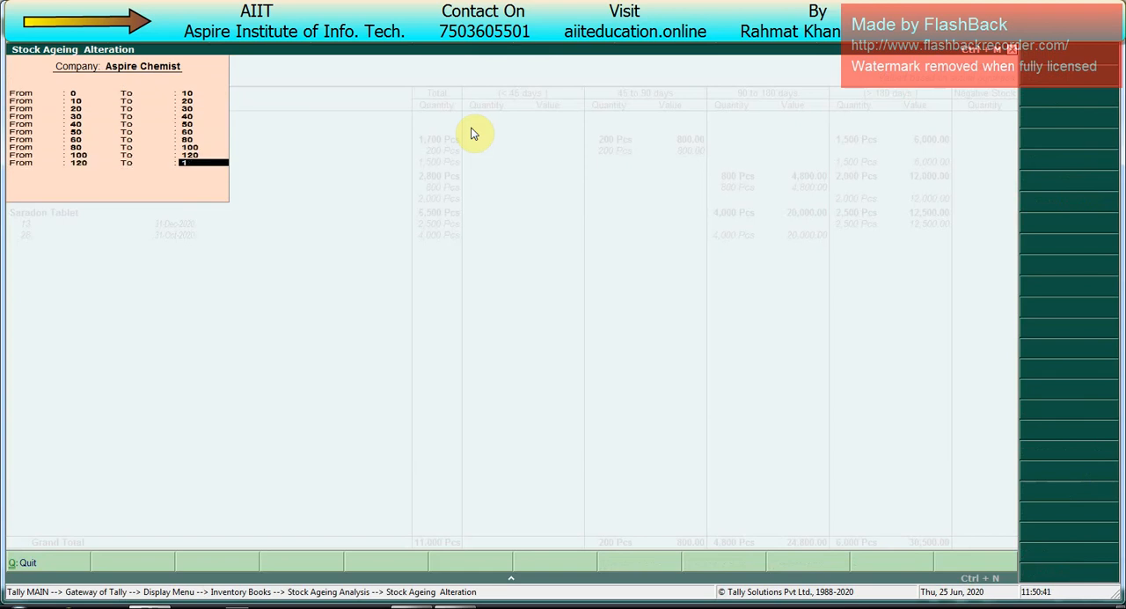
pyautogui.press('Return')
# Step: Add ageing periods of 150–200, 200–250, 250–300 and 300–350 days and apply them to the report
pyautogui.write('200')
pyautogui.press('Return')
pyautogui.write('250')
pyautogui.press('Return')
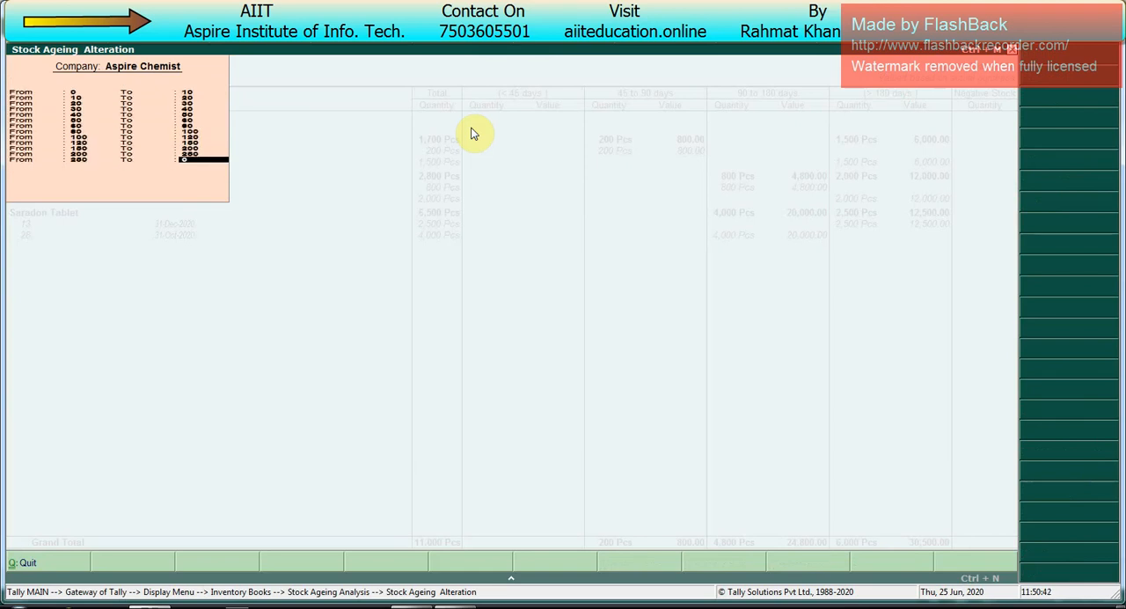
pyautogui.write('300')
pyautogui.press('Return')
pyautogui.write('350')
pyautogui.press('Return')
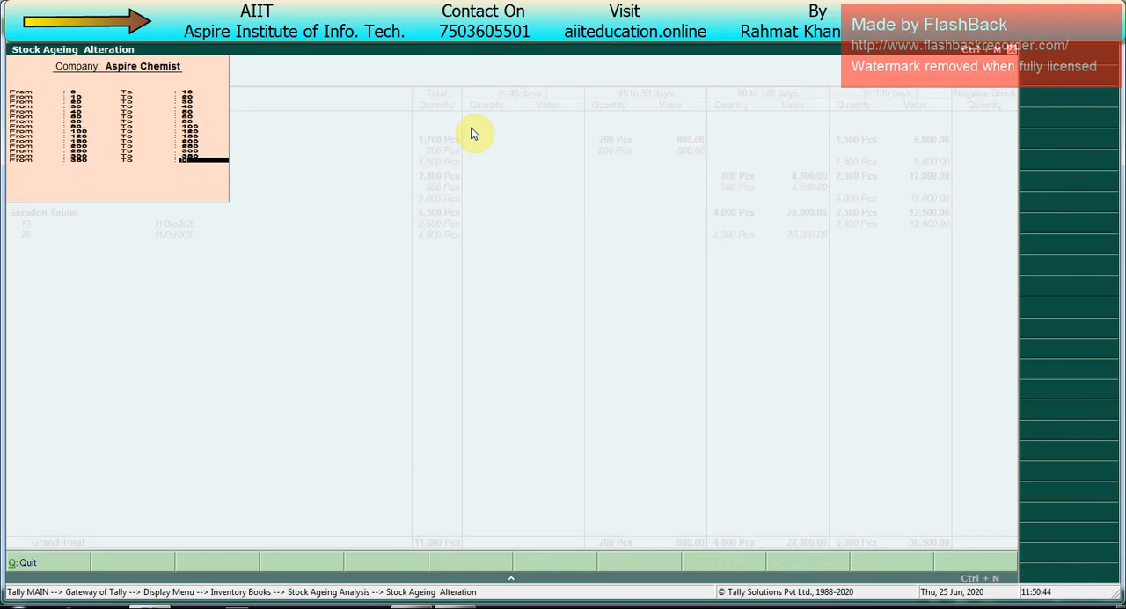
pyautogui.press('Return')
pyautogui.press('Return')
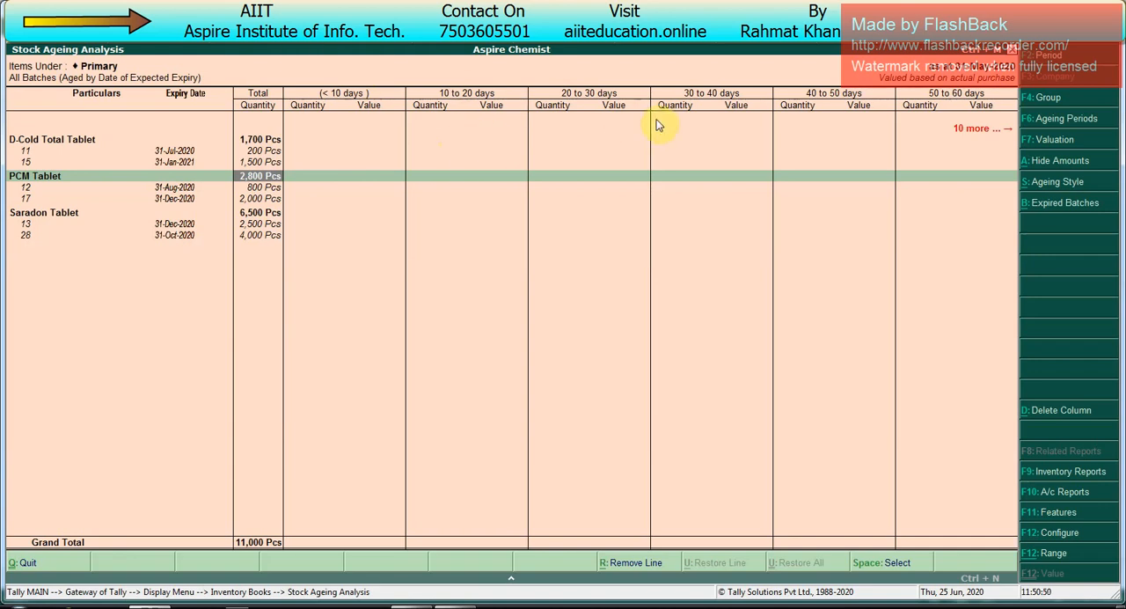
# Step: Examine which ageing periods hold D-Cold Total Tablet's batch 11 and PCM Tablet's batch 12
pyautogui.press('Right')
pyautogui.press('Right')
pyautogui.press('Right')
pyautogui.press('Right')
pyautogui.press('Right')
pyautogui.press('Right')
pyautogui.press('Right')
pyautogui.press('Right')
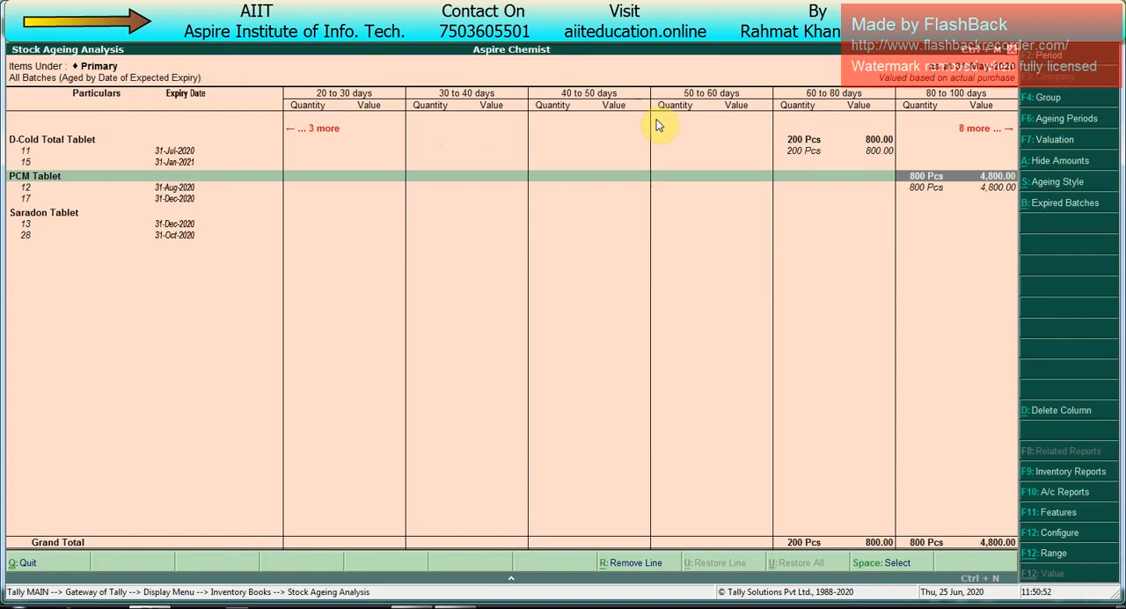
pyautogui.press('Up')
pyautogui.press('Up')
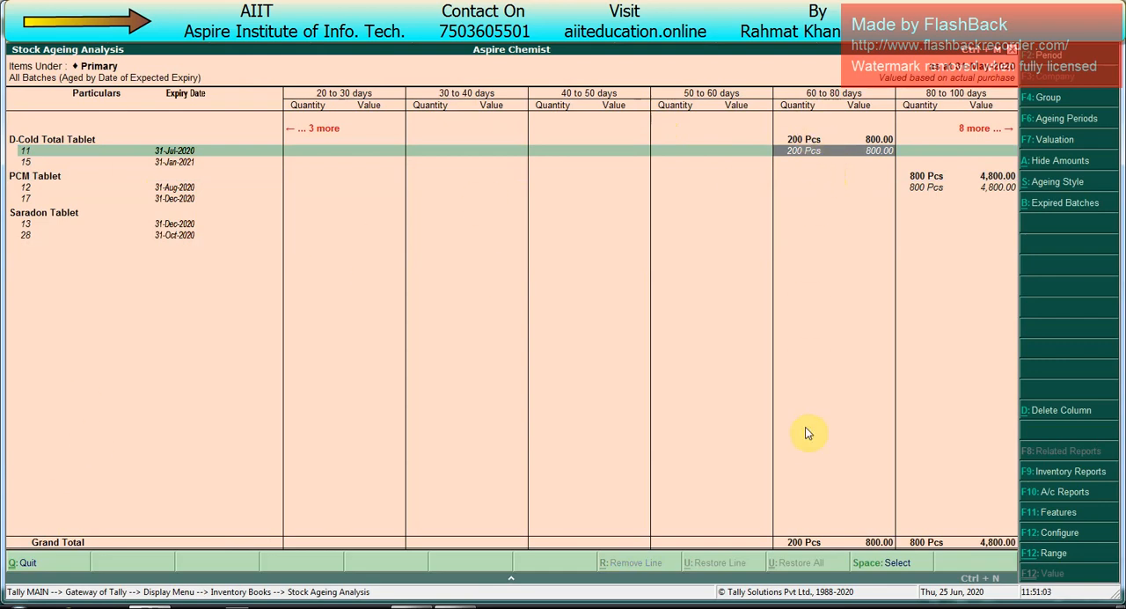
pyautogui.press('Right')
pyautogui.press('Right')
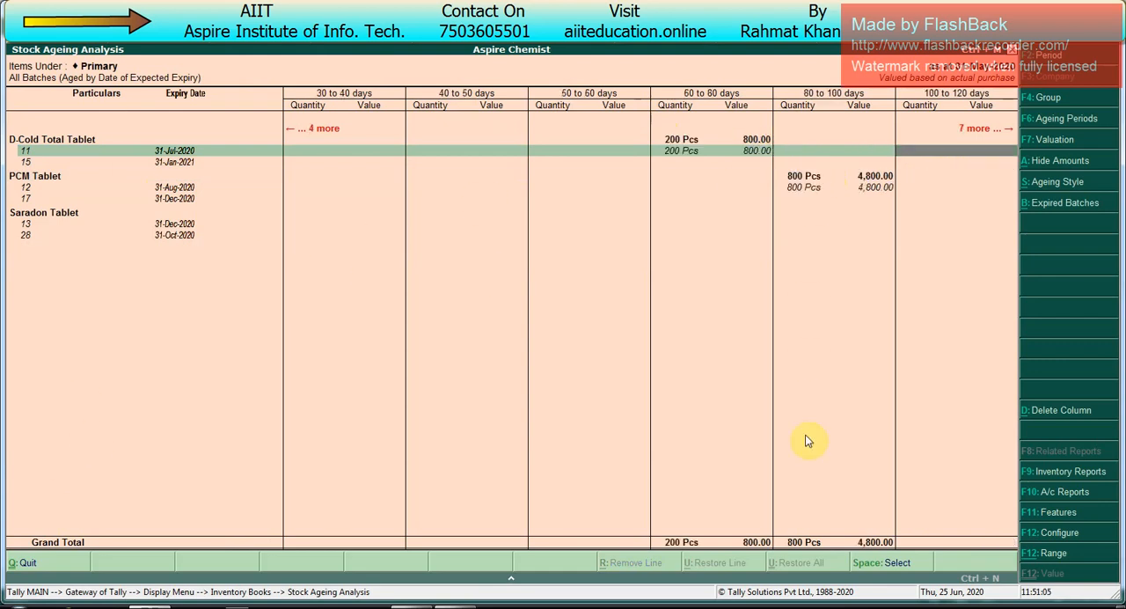
pyautogui.press('Left')
pyautogui.press('Down')
pyautogui.press('Down')
pyautogui.press('Down')
pyautogui.press('space')
pyautogui.press('space')
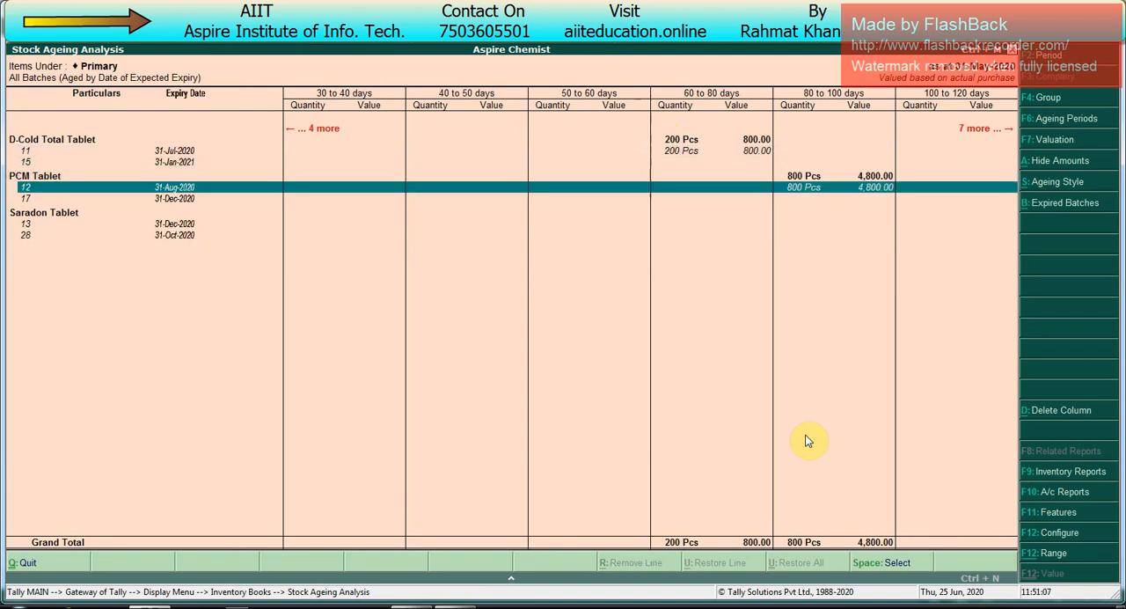
pyautogui.press('Right')
pyautogui.press('Right')
pyautogui.press('Right')
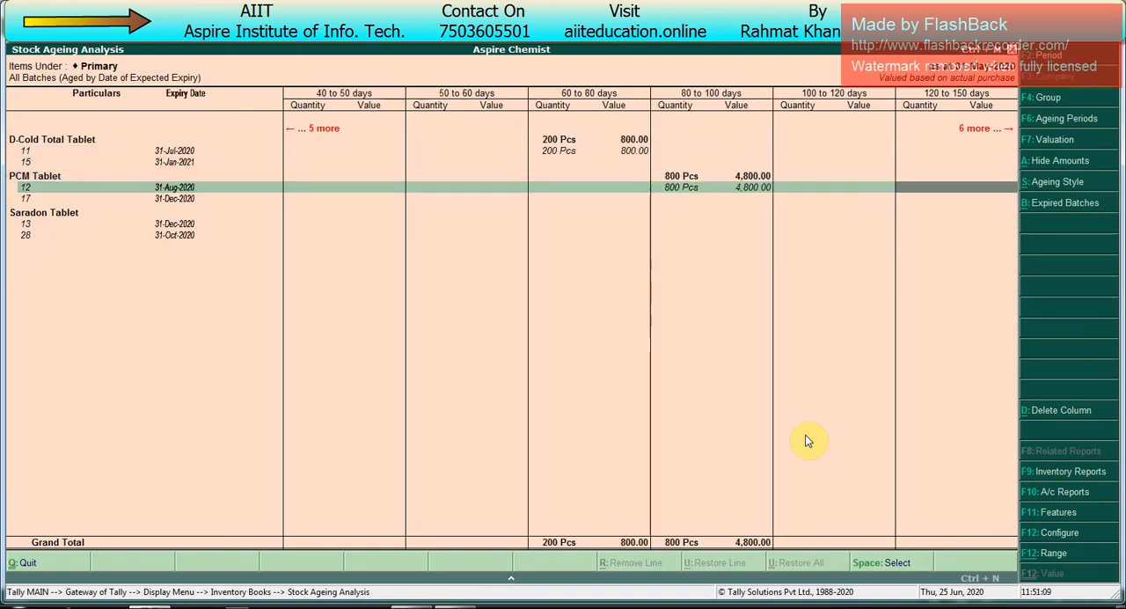
# Step: Examine the longer ageing periods for Saradon Tablet's batches, PCM Tablet's batch 17 and D-Cold Total Tablet's batch 15
pyautogui.press('Down')
pyautogui.press('Down')
pyautogui.press('Down')
pyautogui.press('Down')
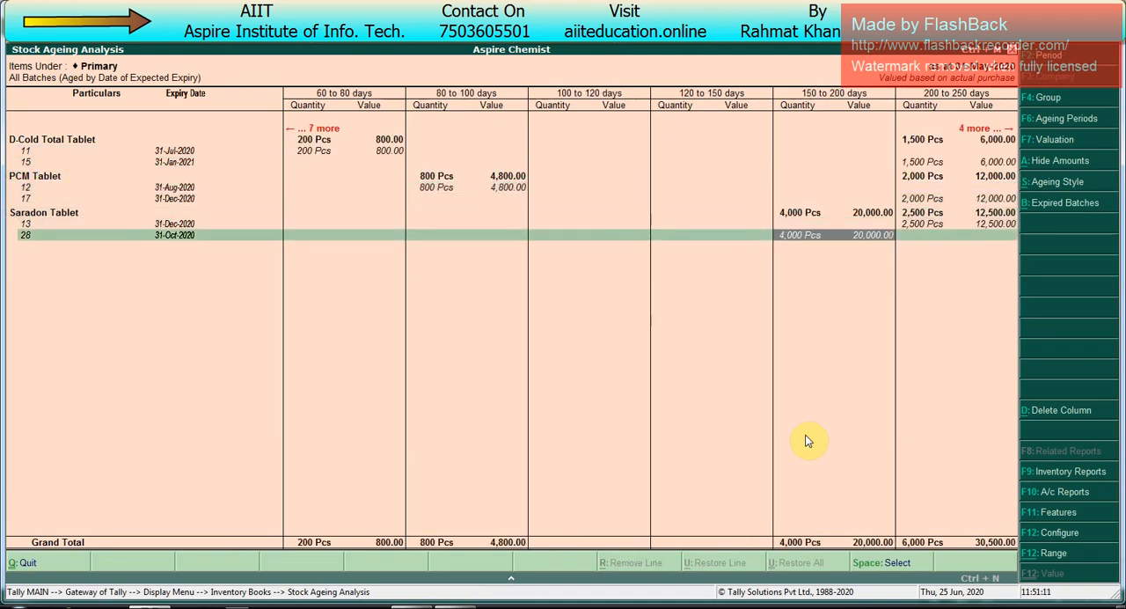
pyautogui.press('Up')
pyautogui.press('Up')
pyautogui.press('Up')
pyautogui.press('Up')
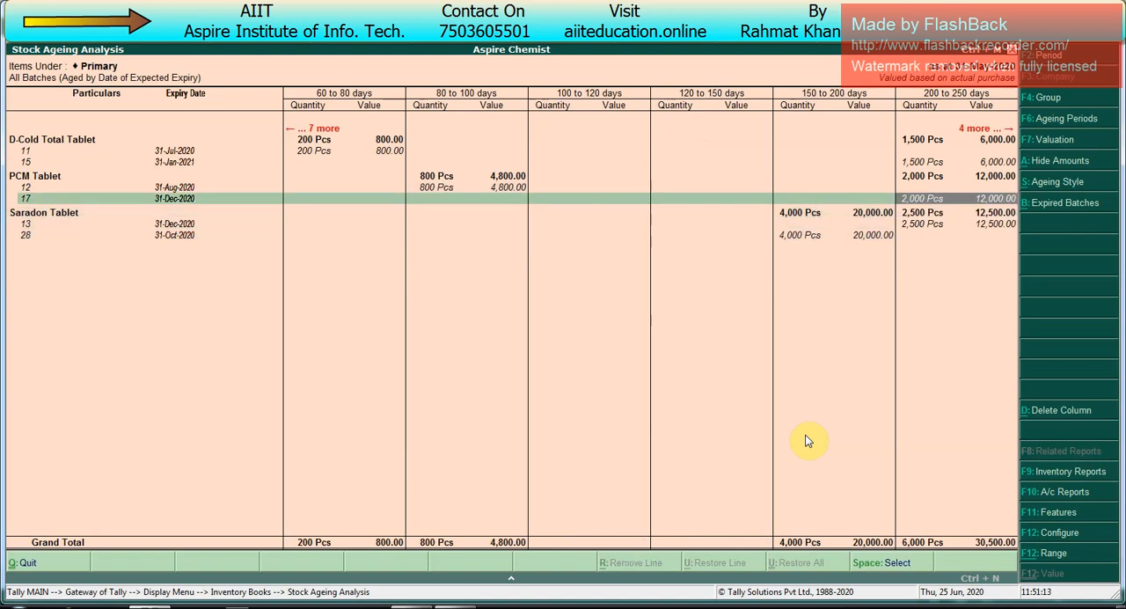
pyautogui.press('Up')
pyautogui.press('Up')
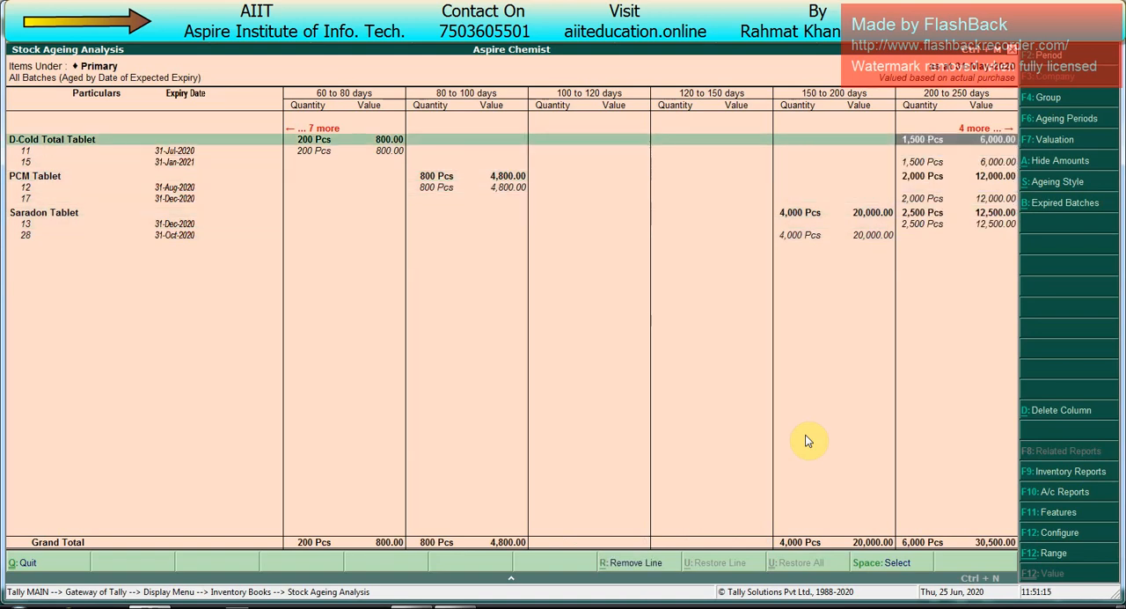
pyautogui.press('Right')
pyautogui.press('Right')
pyautogui.press('Right')
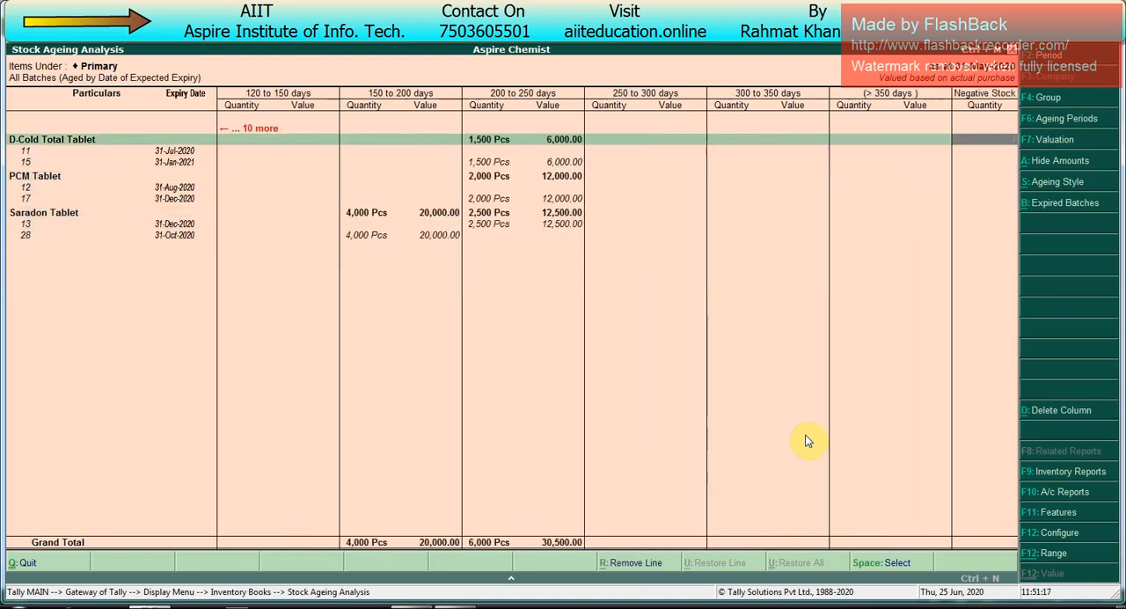
pyautogui.press('Left')
pyautogui.press('Left')
pyautogui.press('Left')
pyautogui.press('Left')
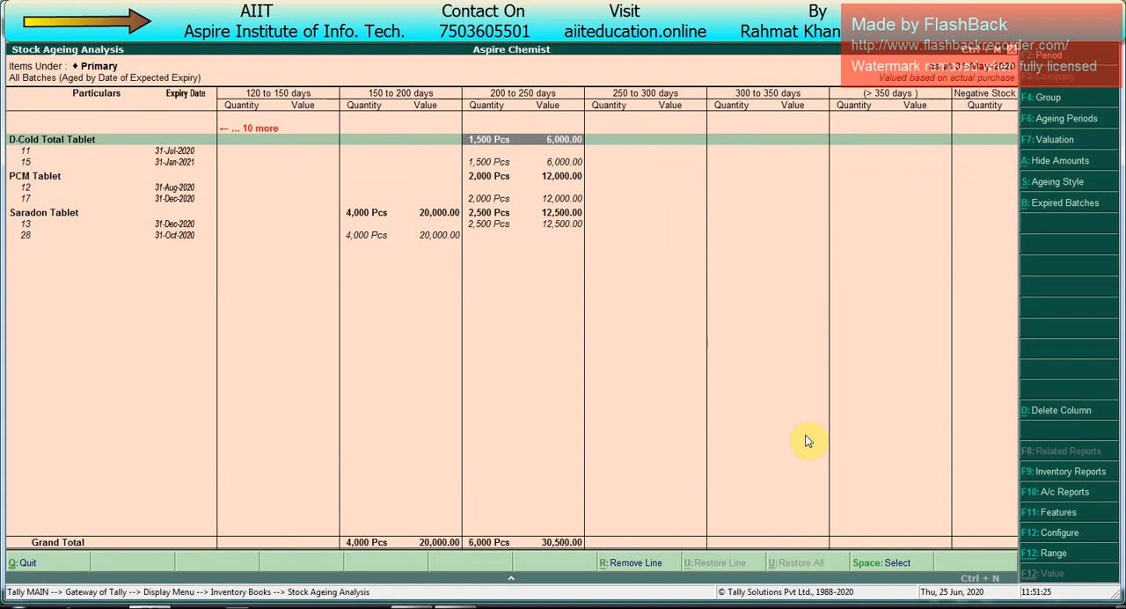
pyautogui.press('Down')
pyautogui.press('Down')
pyautogui.press('Down')
pyautogui.press('Down')
pyautogui.press('Down')
pyautogui.press('Down')
pyautogui.press('Down')
pyautogui.press('Down')
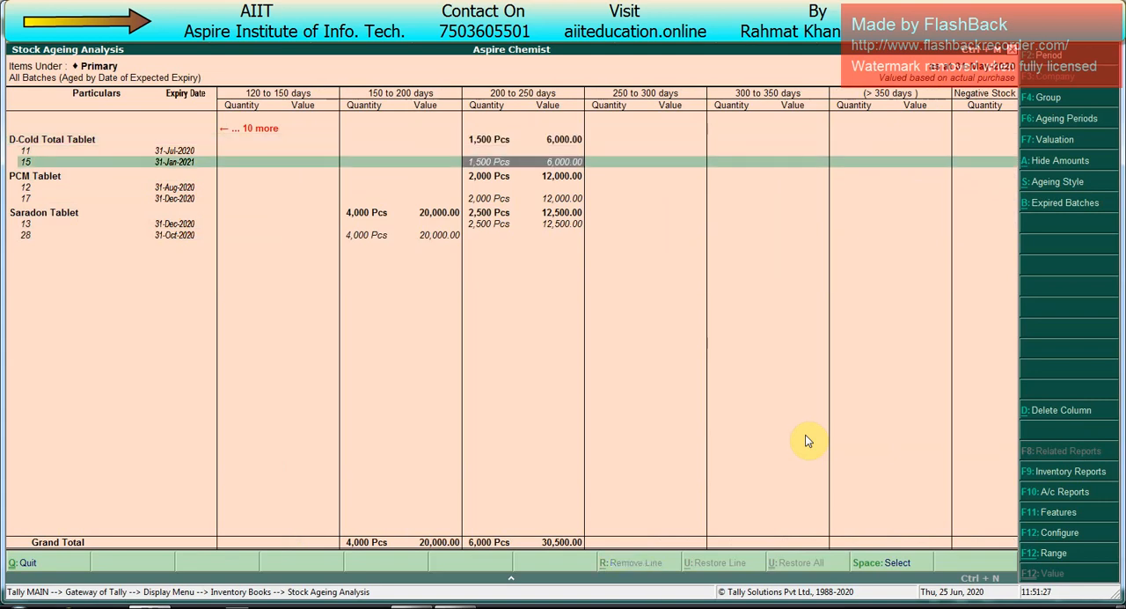
pyautogui.press('Left')
pyautogui.press('Left')
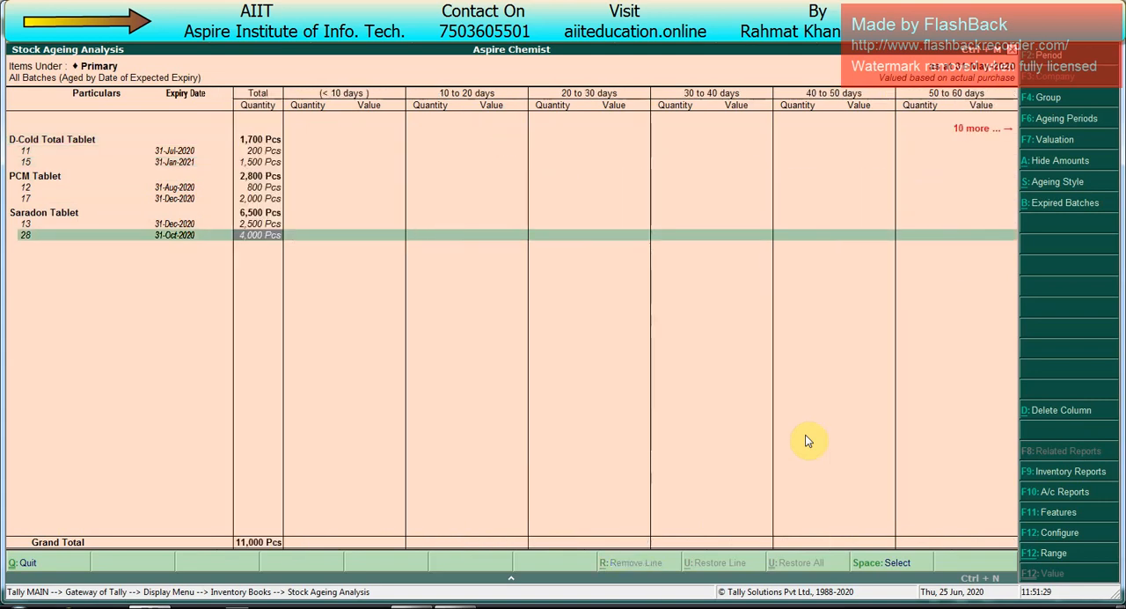
# Step: Set the ageing style to By Expiry Date and show only expired batches
pyautogui.hotkey('alt', 's')
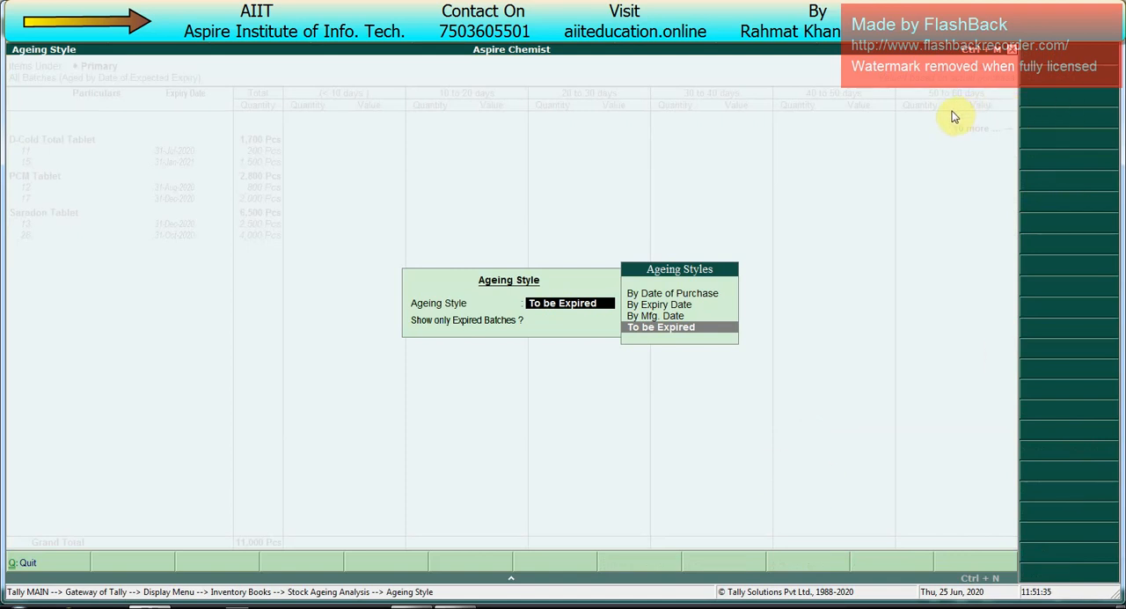
pyautogui.press('Up')
pyautogui.press('Up')
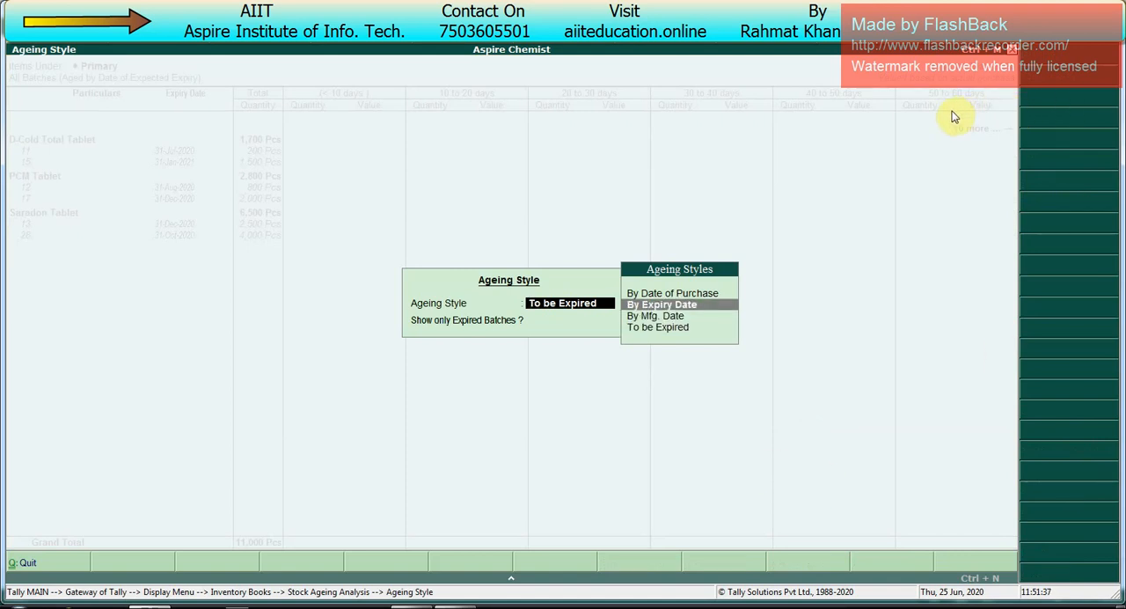
pyautogui.press('Return')
pyautogui.write('yes')
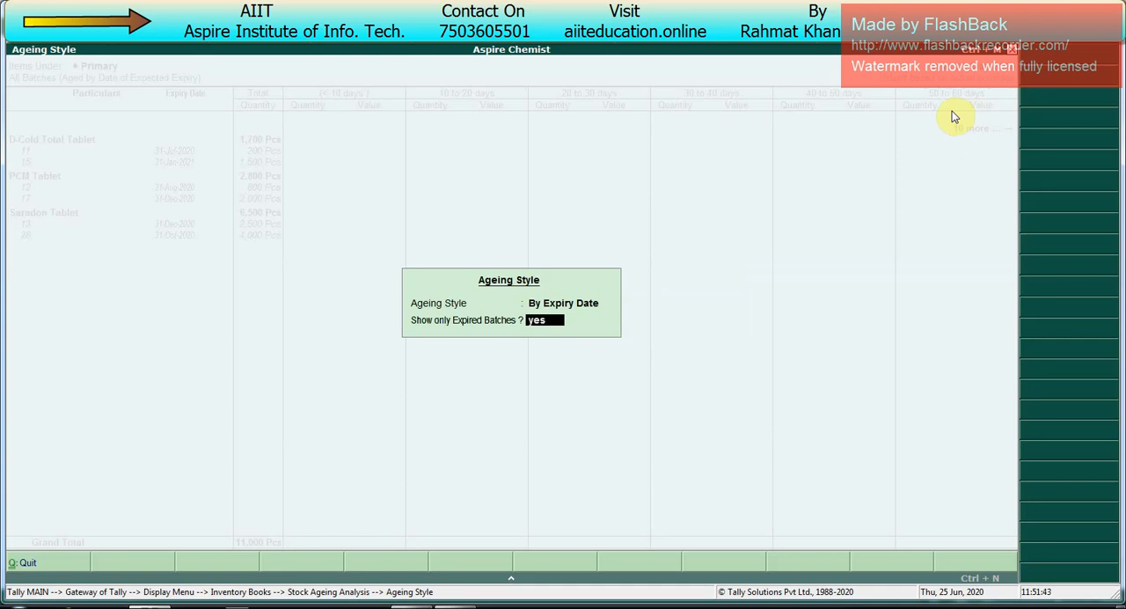
pyautogui.press('Return')
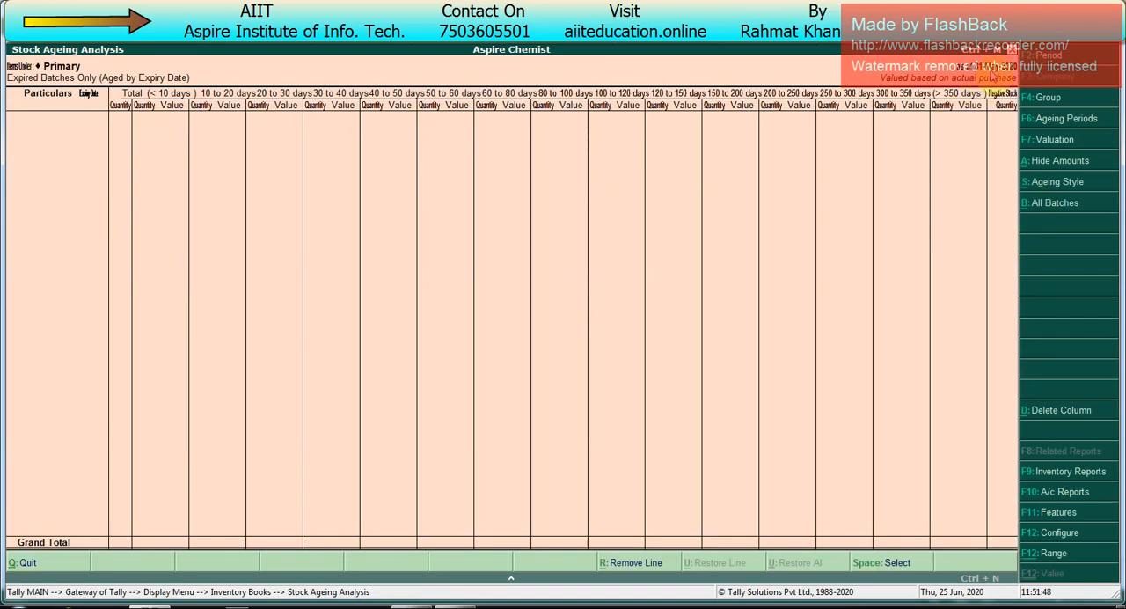
# Step: Change the report period to run from 1-4-2020 to 31-12-2020
pyautogui.press('F2')
pyautogui.press('Return')
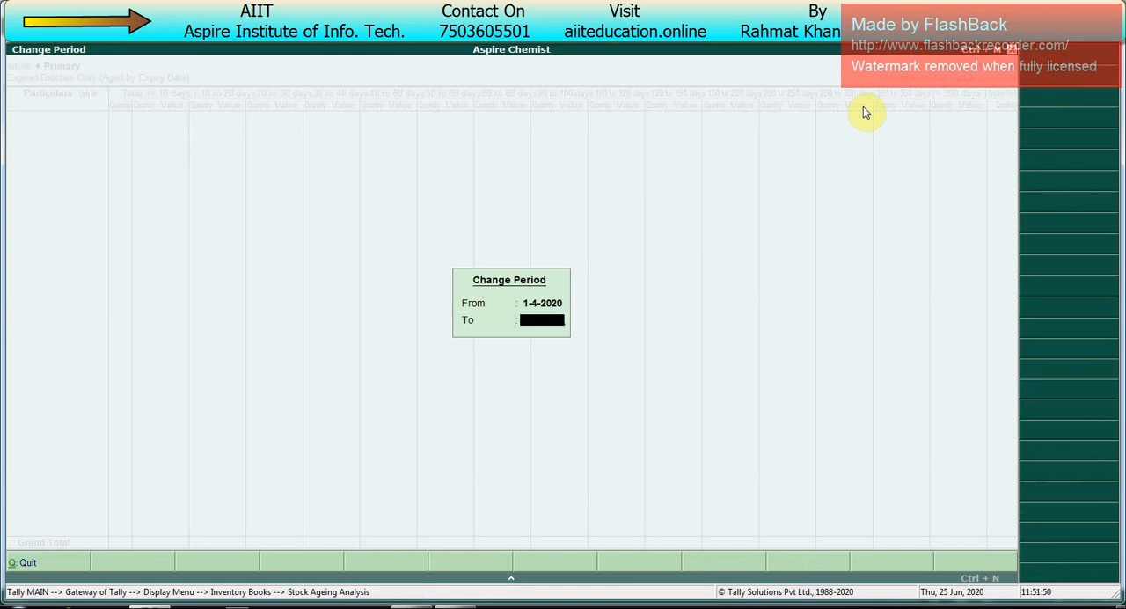
pyautogui.write('31.12')
pyautogui.press('Return')
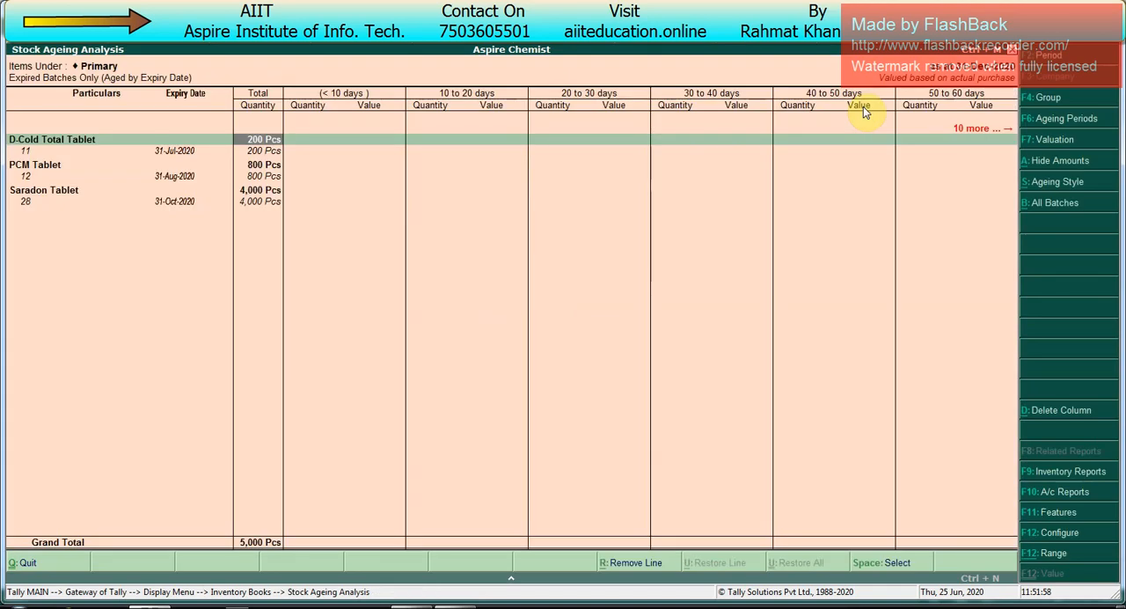
# Step: Examine the list of expired batches and the ageing period of Saradon Tablet's batch 28
pyautogui.press('Down')
pyautogui.press('Down')
pyautogui.press('Down')
pyautogui.press('Down')
pyautogui.press('Down')
pyautogui.press('Up')
pyautogui.press('Up')
pyautogui.press('Up')
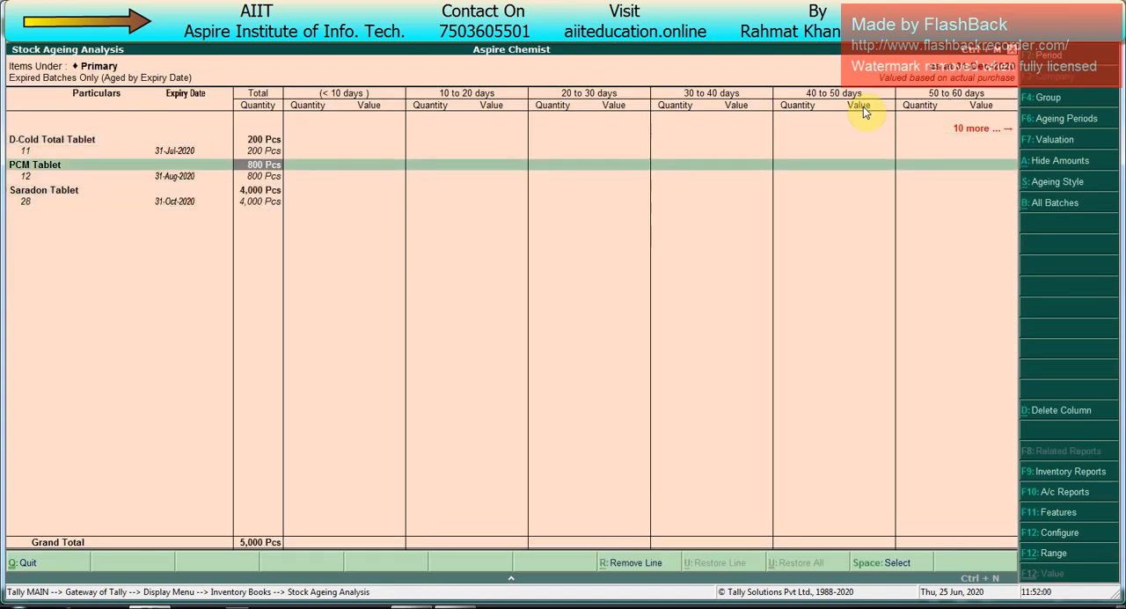
pyautogui.press('Right')
pyautogui.press('Right')
pyautogui.press('Right')
pyautogui.press('Right')
pyautogui.press('Right')
pyautogui.press('Right')
pyautogui.press('Right')
pyautogui.press('Right')
pyautogui.press('Right')
pyautogui.press('Left')
pyautogui.press('Left')
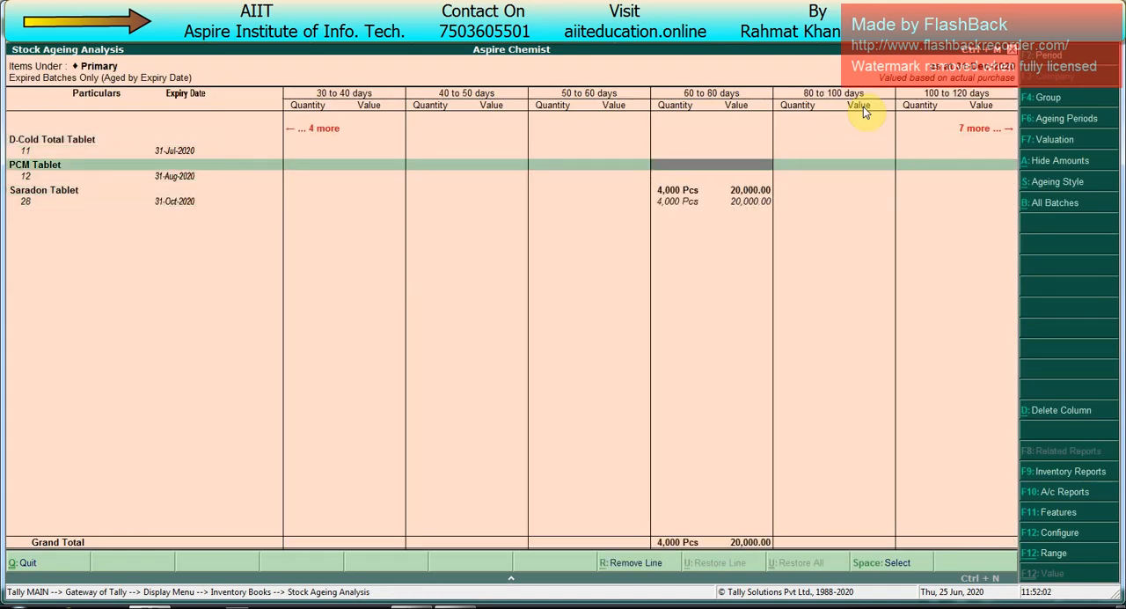
pyautogui.press('Left')
pyautogui.press('Down')
pyautogui.press('Right')
pyautogui.press('Down')
pyautogui.press('Down')
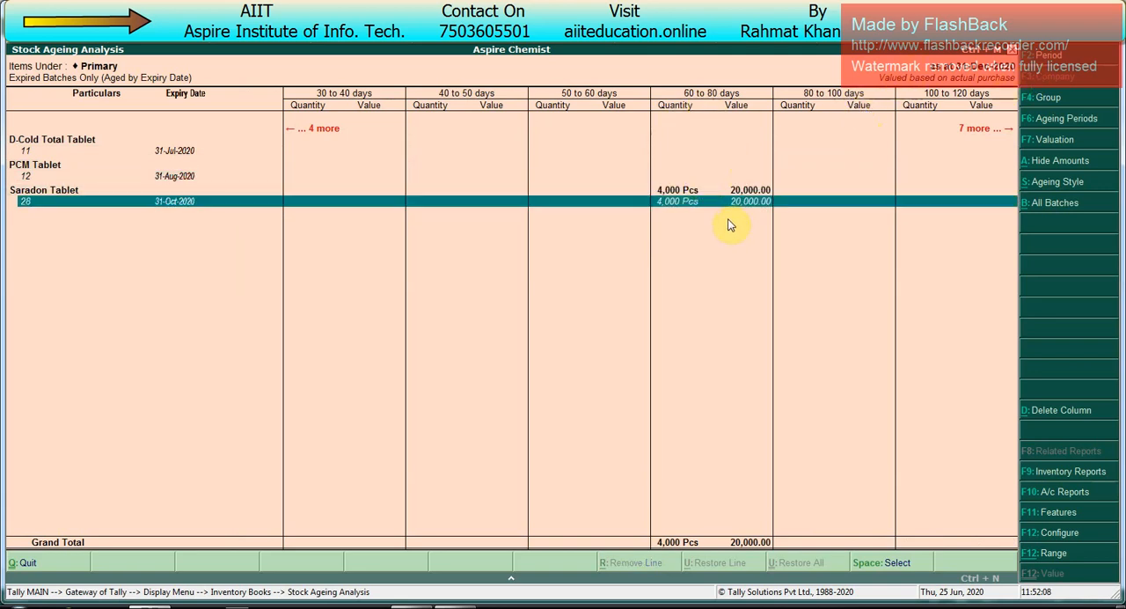
# Step: Examine the ageing periods of the expired batches of PCM Tablet and D-Cold Total Tablet
pyautogui.press('Right')
pyautogui.press('Right')
pyautogui.press('Right')
pyautogui.press('Right')
pyautogui.press('Up')
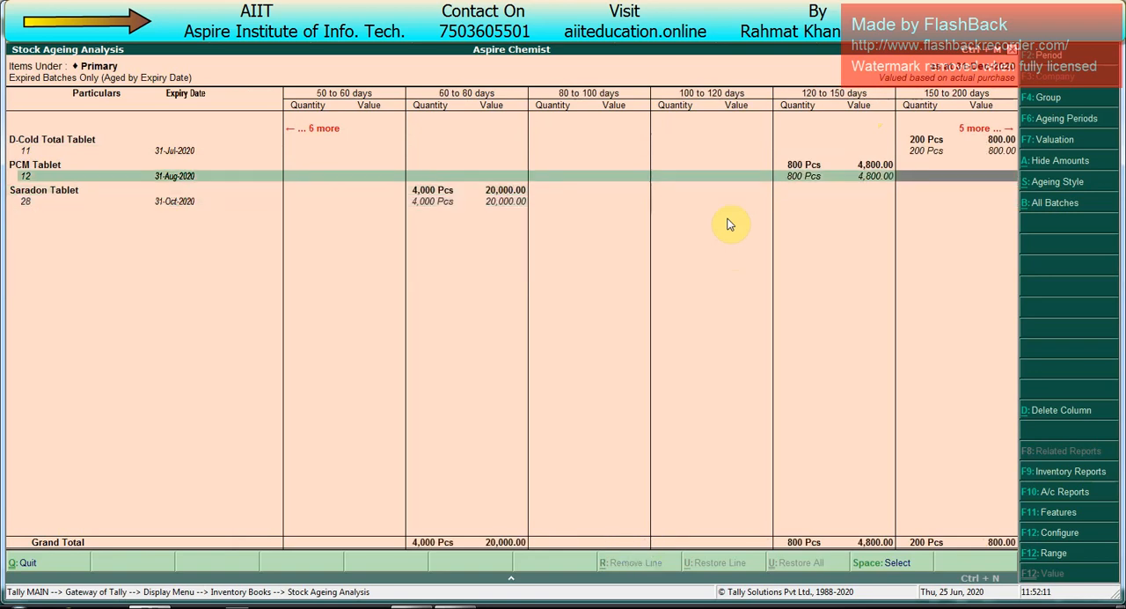
pyautogui.press('space')
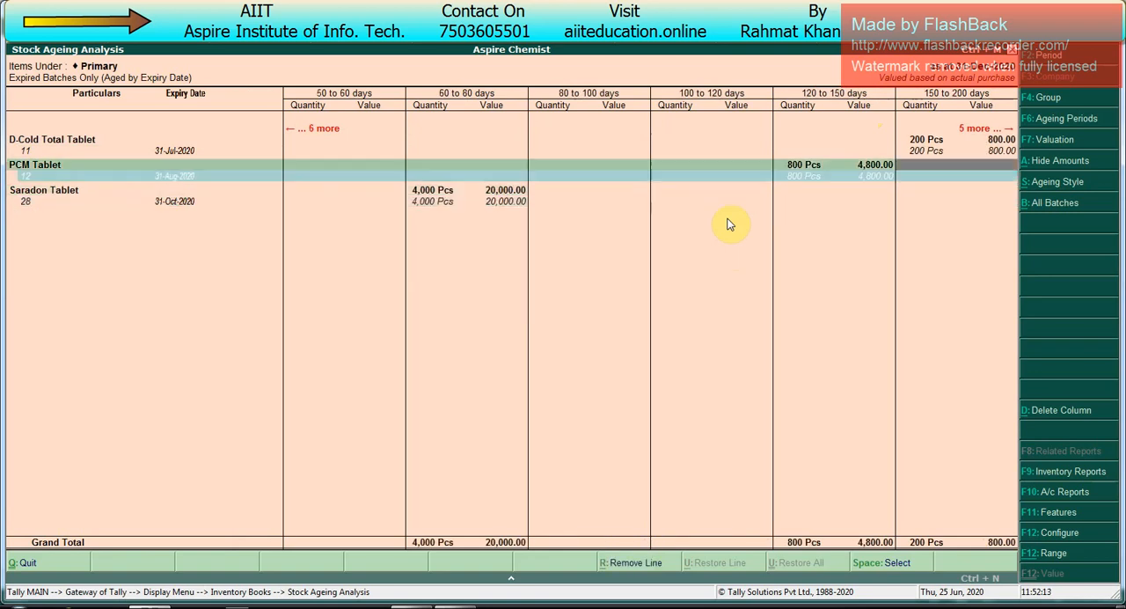
pyautogui.press('Up')
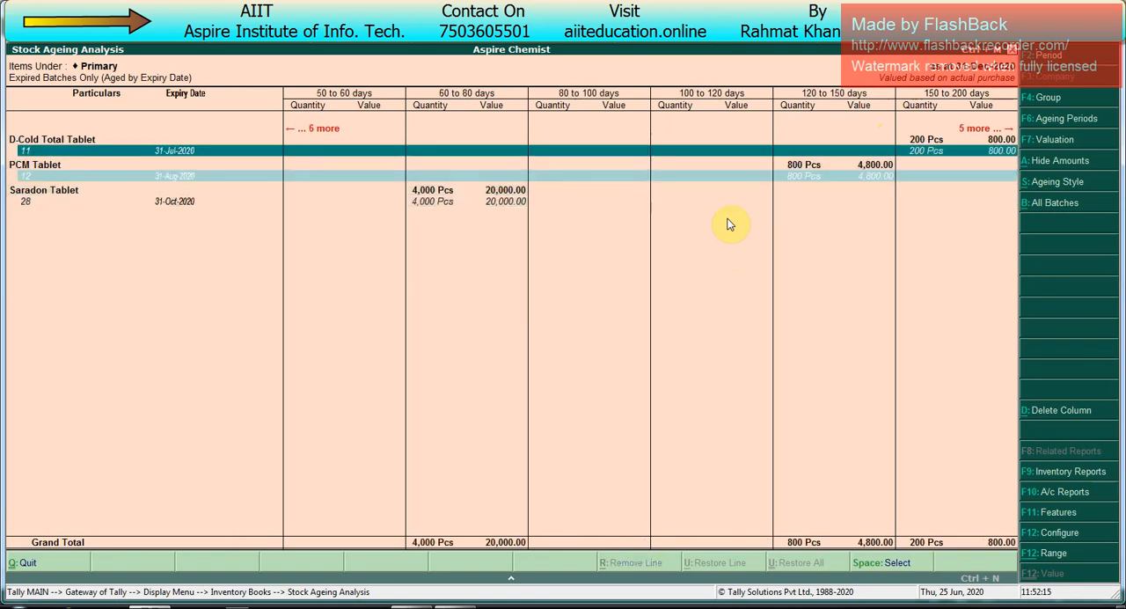
# Step: Leave the Stock Ageing Analysis and return to the Gateway of Tally
pyautogui.press('Escape')
pyautogui.press('Escape')
pyautogui.press('Escape')
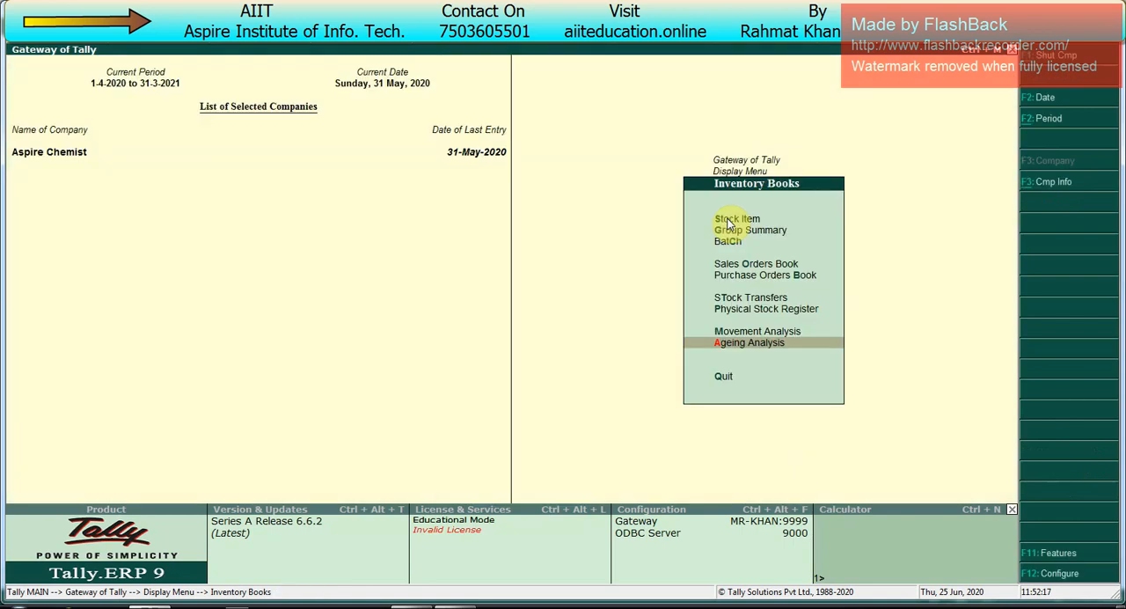
pyautogui.press('Escape')
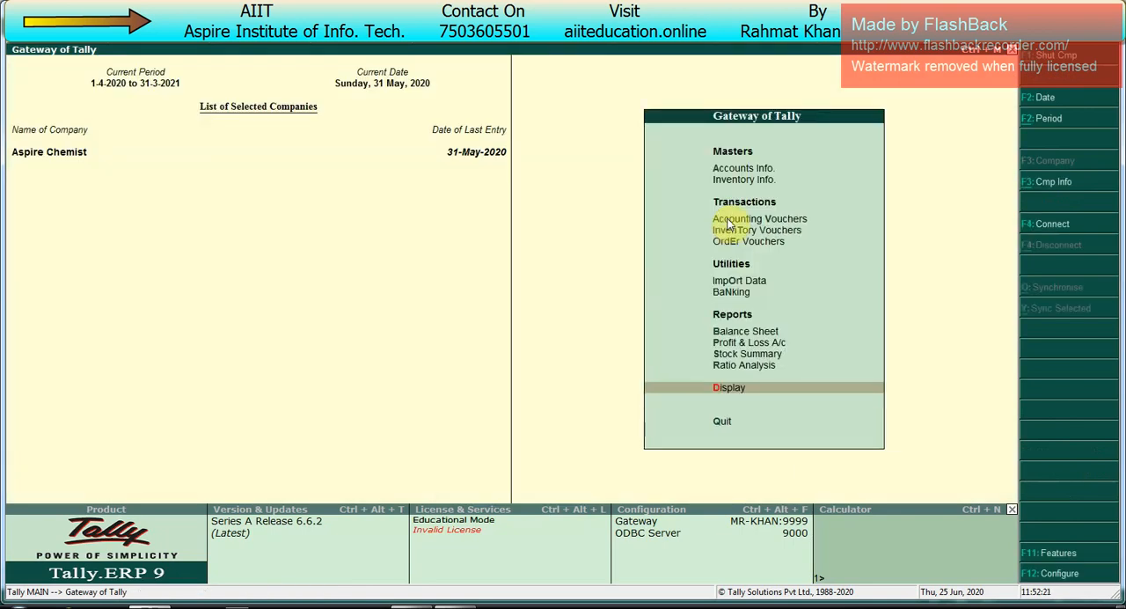
# Step: Switch to the Excel topic list and select the topic Price Level and List on the Class 4 sheet
pyautogui.hotkey('alt', 'Tab')
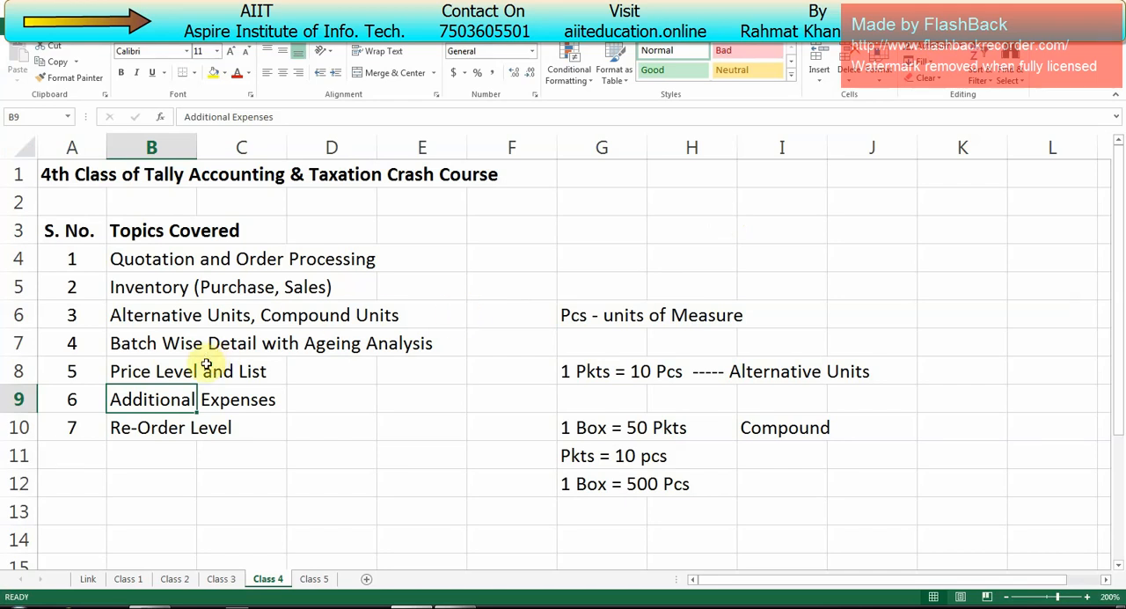
pyautogui.click(150, 376)
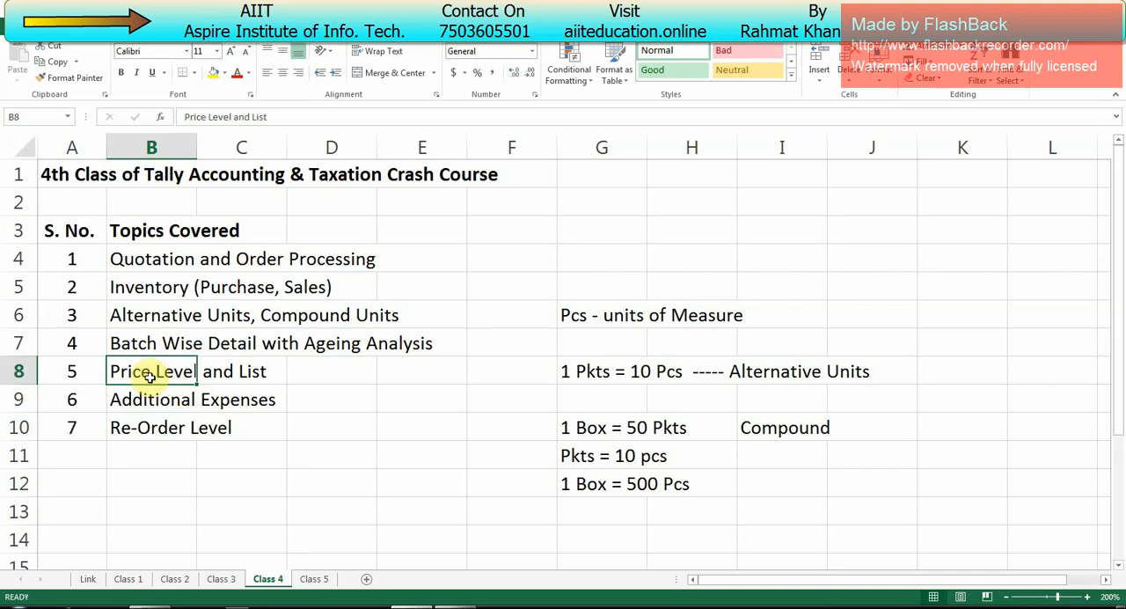
pyautogui.moveTo(445, 606)
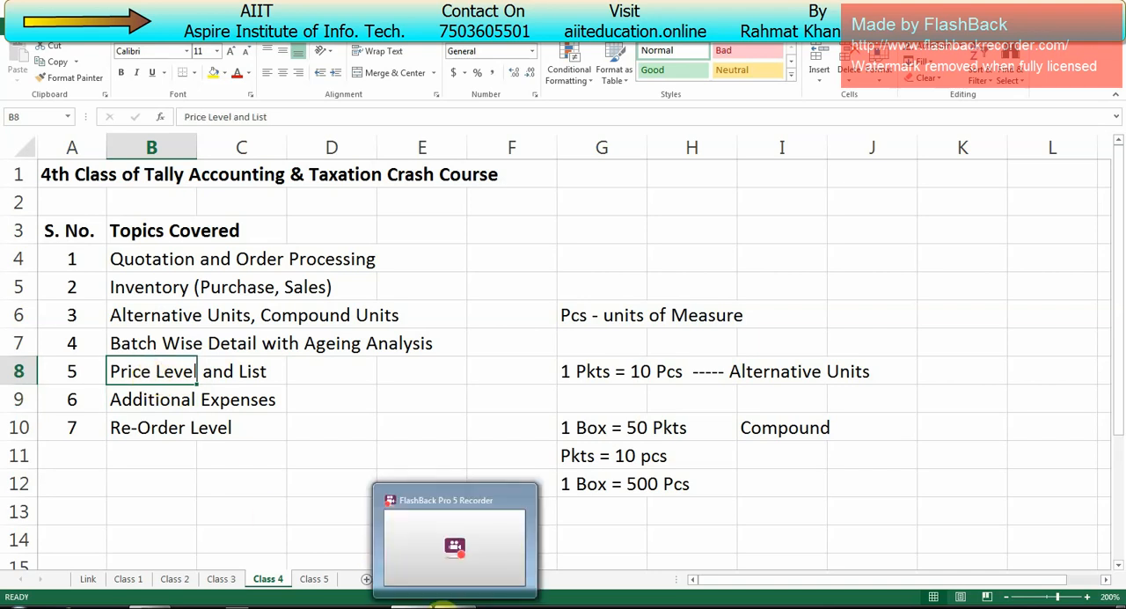
pyautogui.click(356, 396)
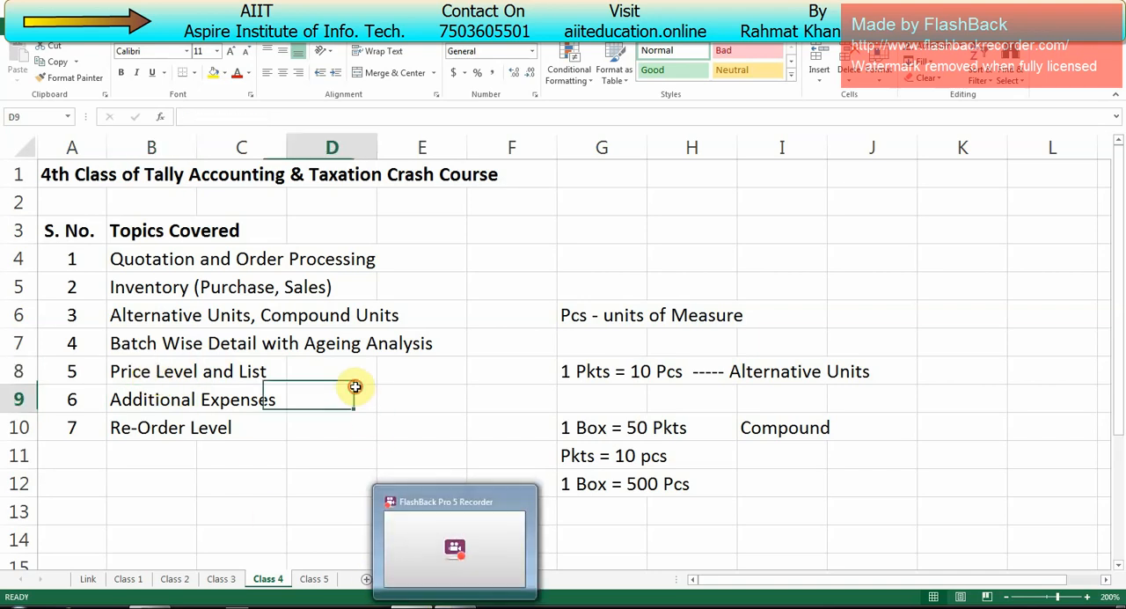
pyautogui.click(219, 369)
pyautogui.click(155, 371)
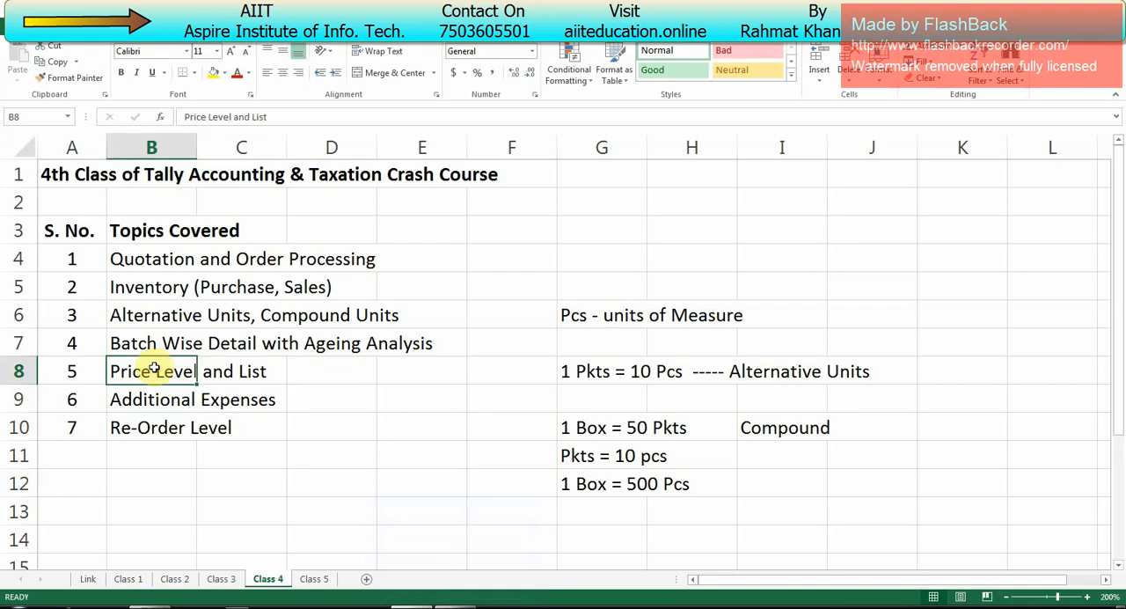
# Step: Switch back to Tally and open the Price List under Inventory Info
pyautogui.hotkey('alt', 'Tab')
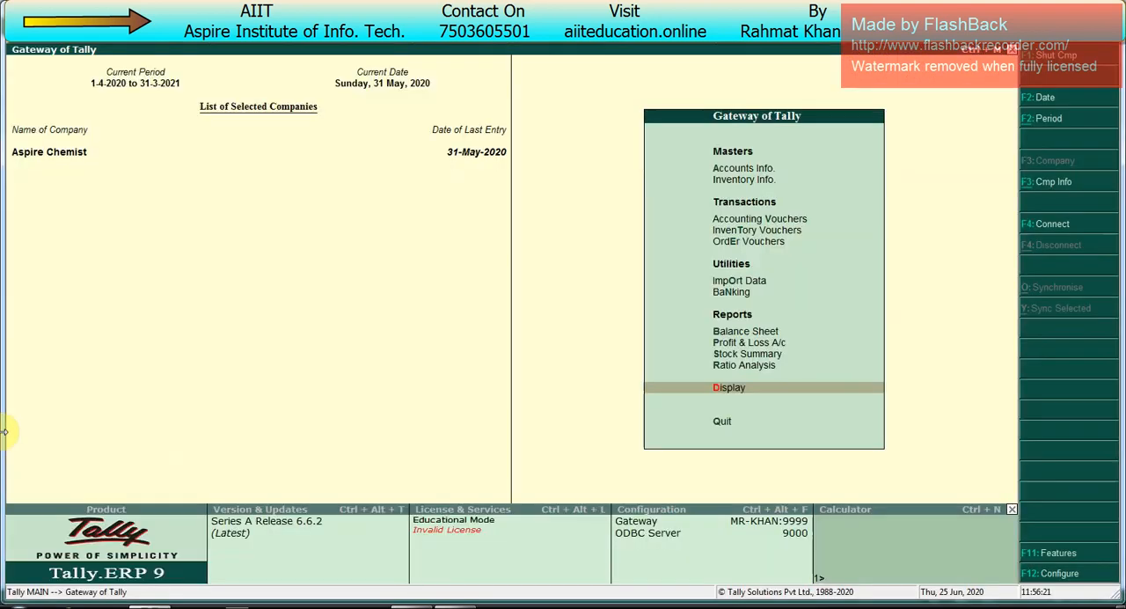
pyautogui.press('Up')
pyautogui.press('Up')
pyautogui.press('Up')
pyautogui.press('Up')
pyautogui.press('Up')
pyautogui.press('Up')
pyautogui.press('Up')
pyautogui.press('Up')
pyautogui.press('Up')
pyautogui.press('Up')
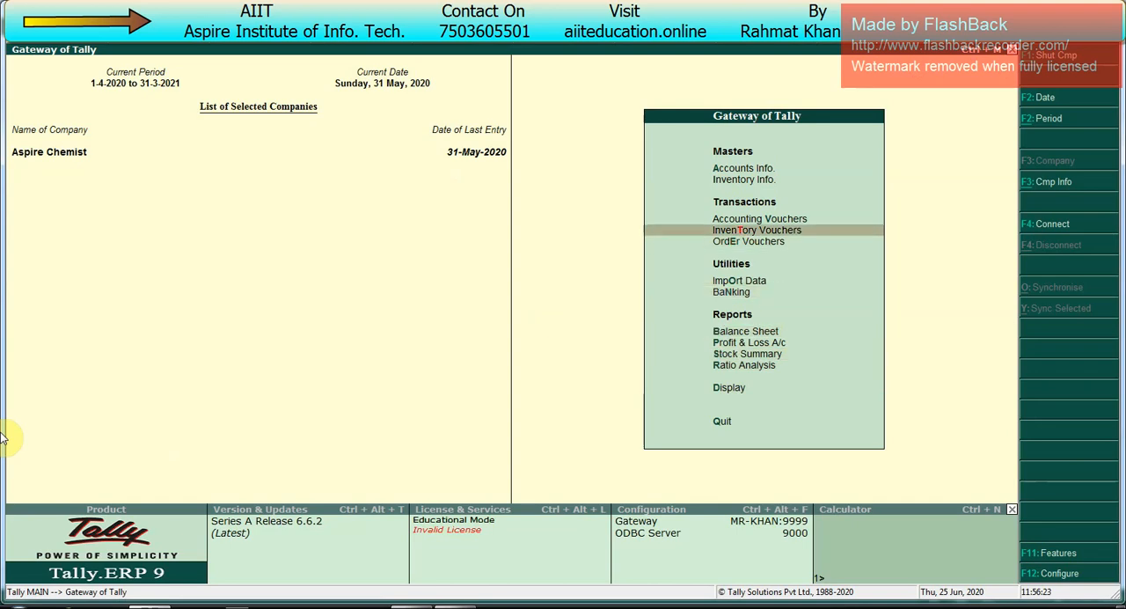
pyautogui.press('Down')
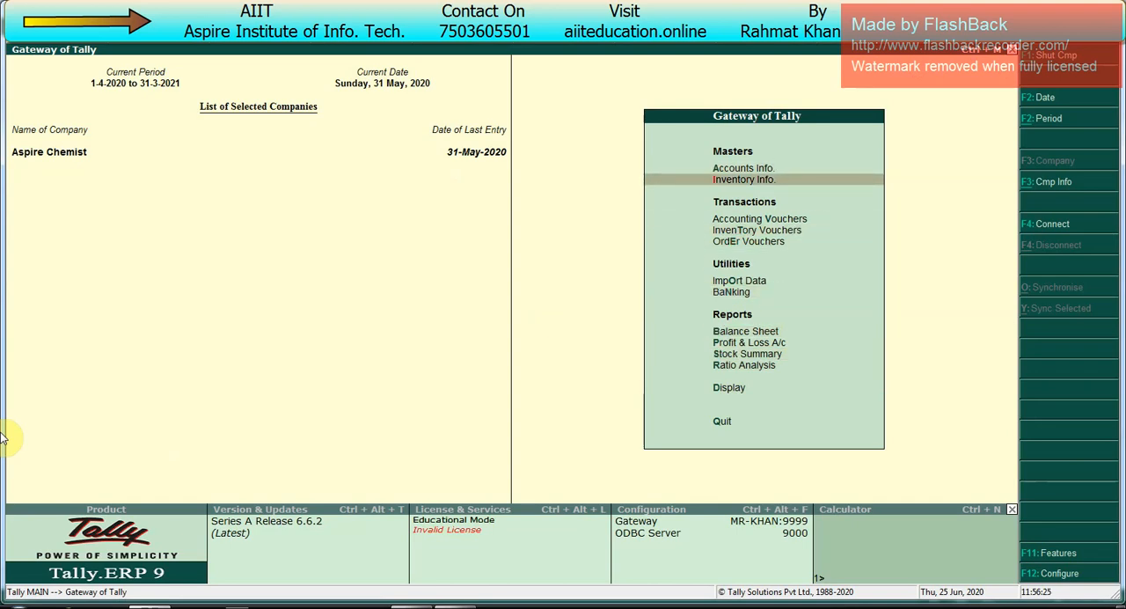
pyautogui.press('Return')
pyautogui.press('Down')
pyautogui.press('Down')
pyautogui.press('Down')
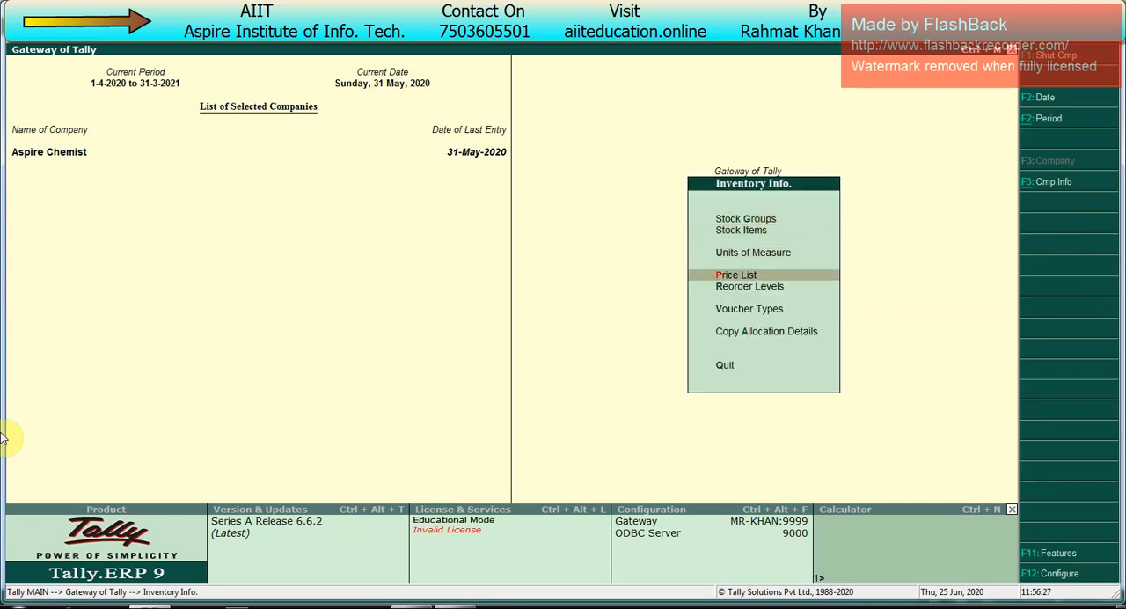
pyautogui.press('Return')
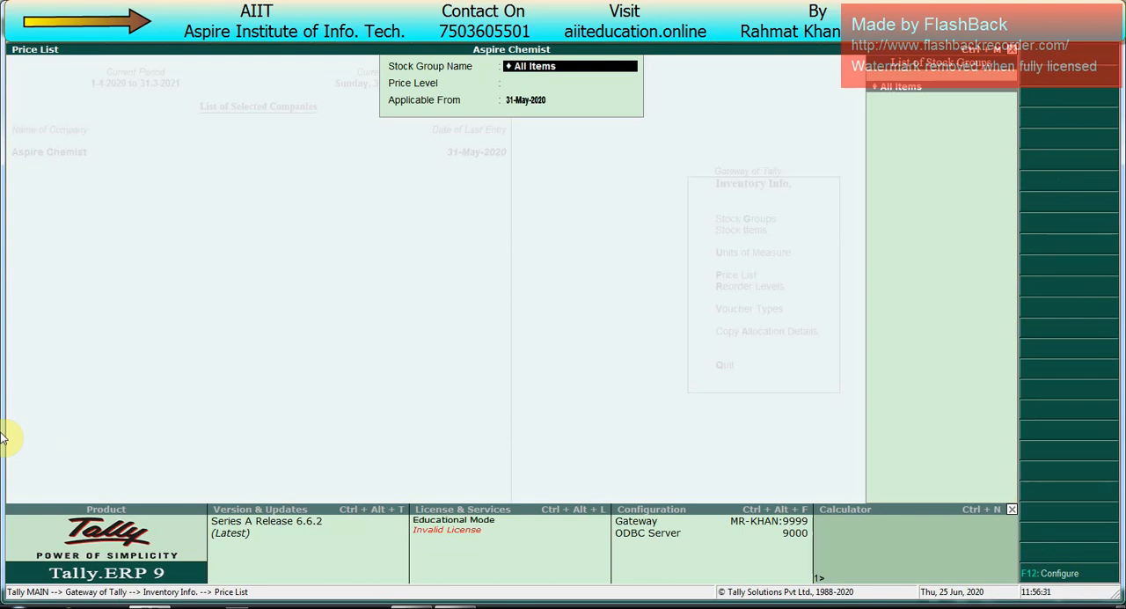
# Step: Set up the price list for All Items at the Whole Seller price level, applicable from 1-Jun-2020
pyautogui.press('Return')
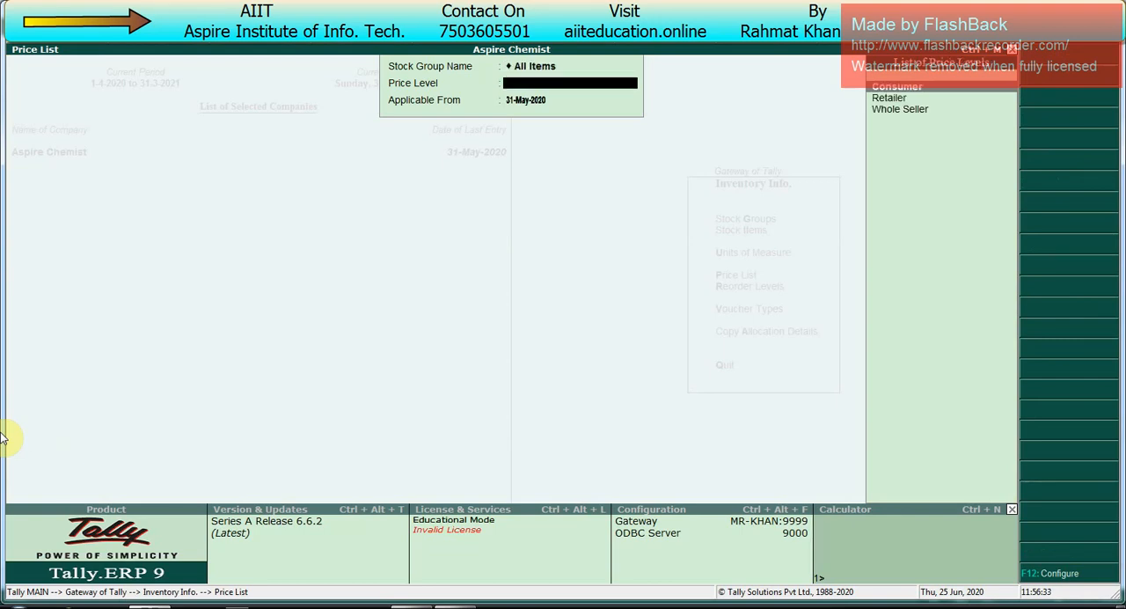
pyautogui.press('Down')
pyautogui.press('Down')
pyautogui.press('Return')
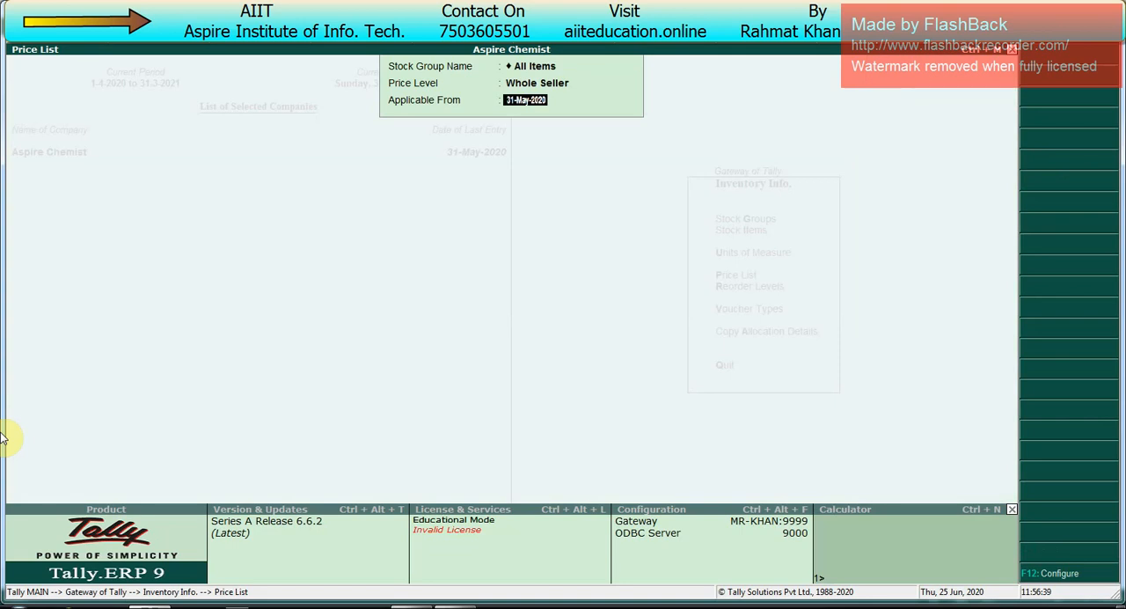
pyautogui.write('1.6')
pyautogui.press('Return')
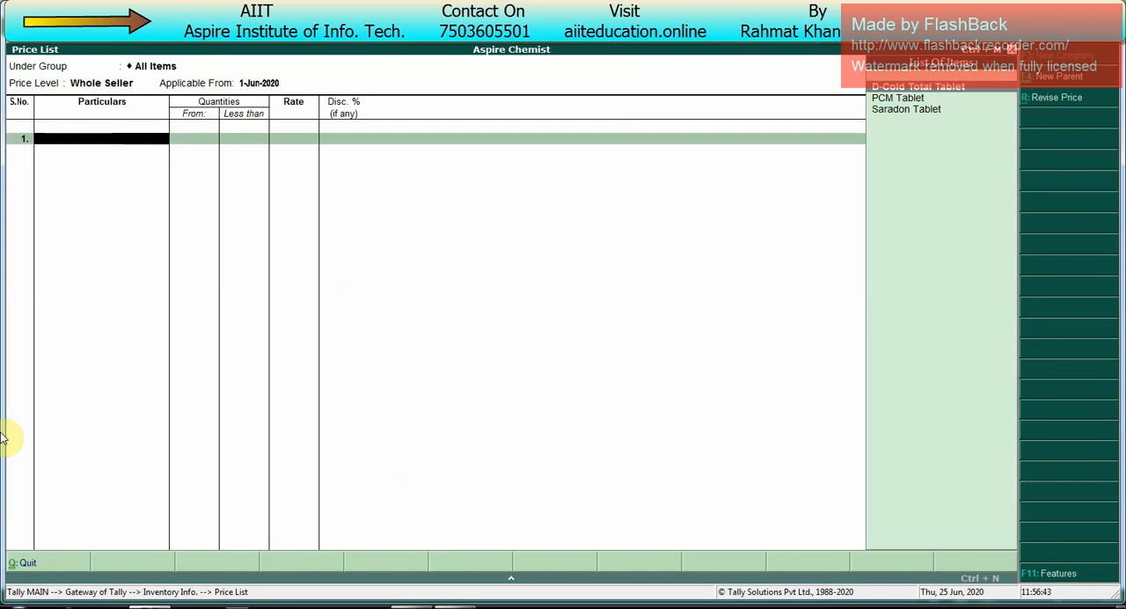
# Step: Look through the stock items and choose D-Cold Total Tablet as the first price list item
pyautogui.press('Down')
pyautogui.press('Down')
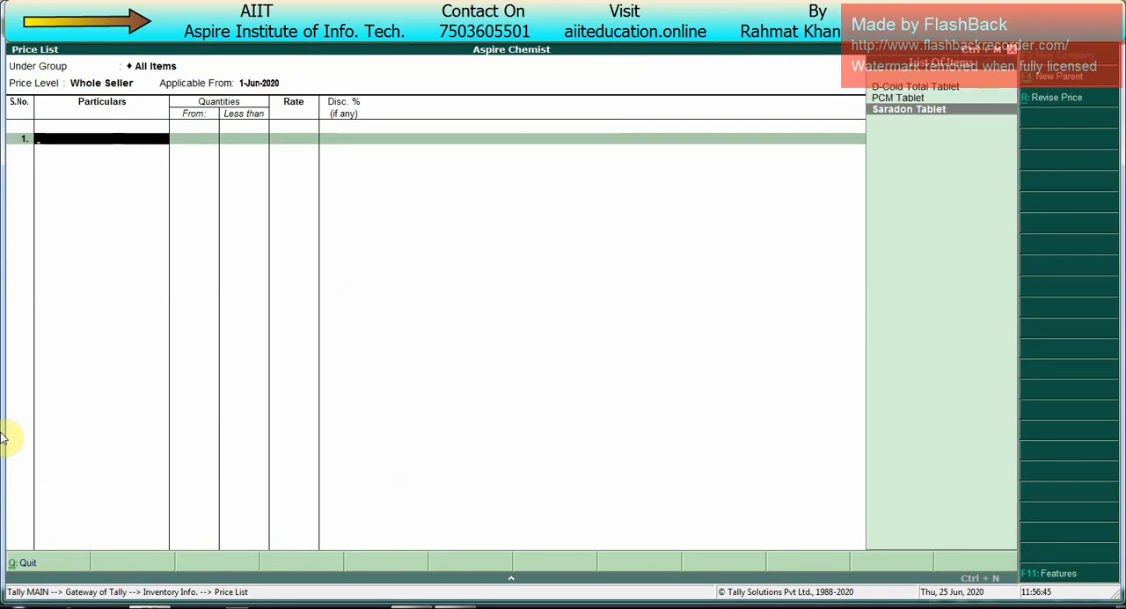
pyautogui.press('Up')
pyautogui.press('Up')
pyautogui.press('Down')
pyautogui.press('Down')
pyautogui.press('Up')
pyautogui.press('Up')
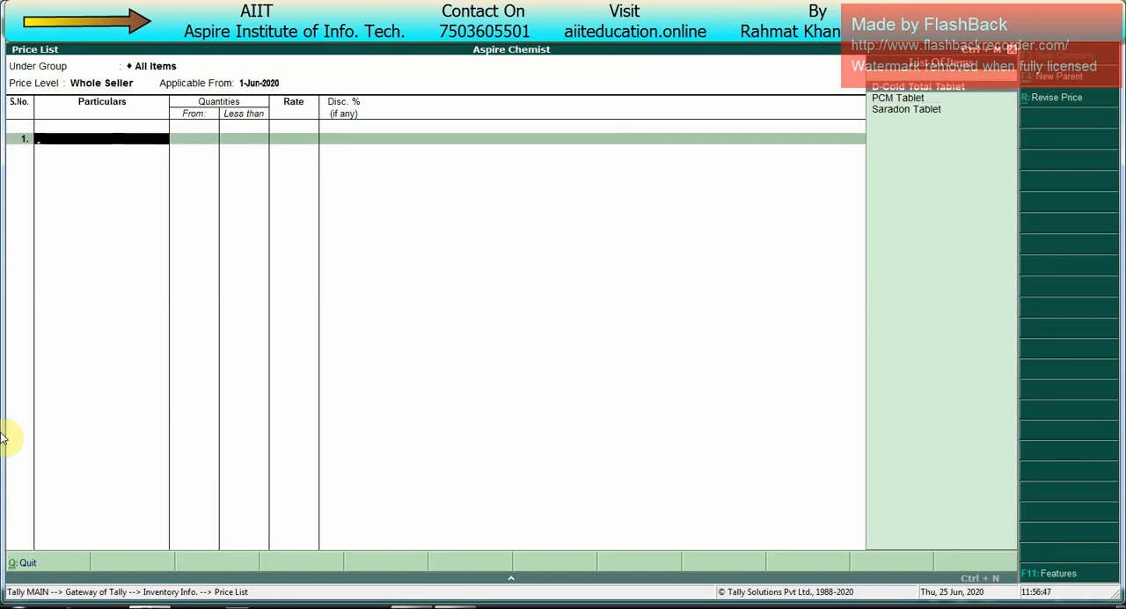
pyautogui.press('Return')
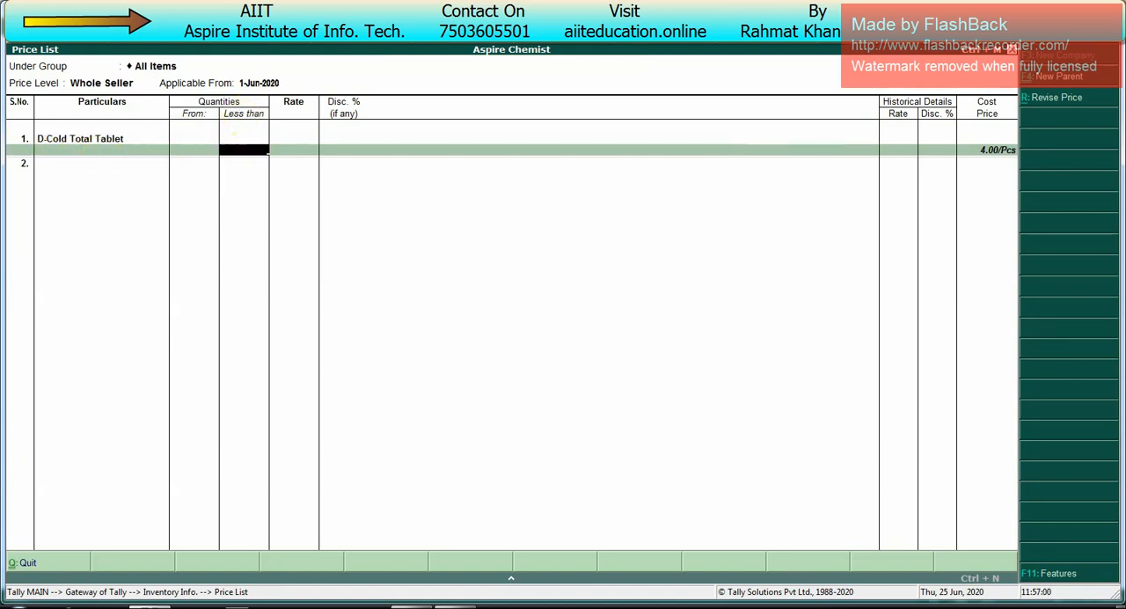
# Step: Price D-Cold Total Tablet at 7.00 per piece for quantities less than 100 Pcs, with no discount
pyautogui.click(1123, 604)
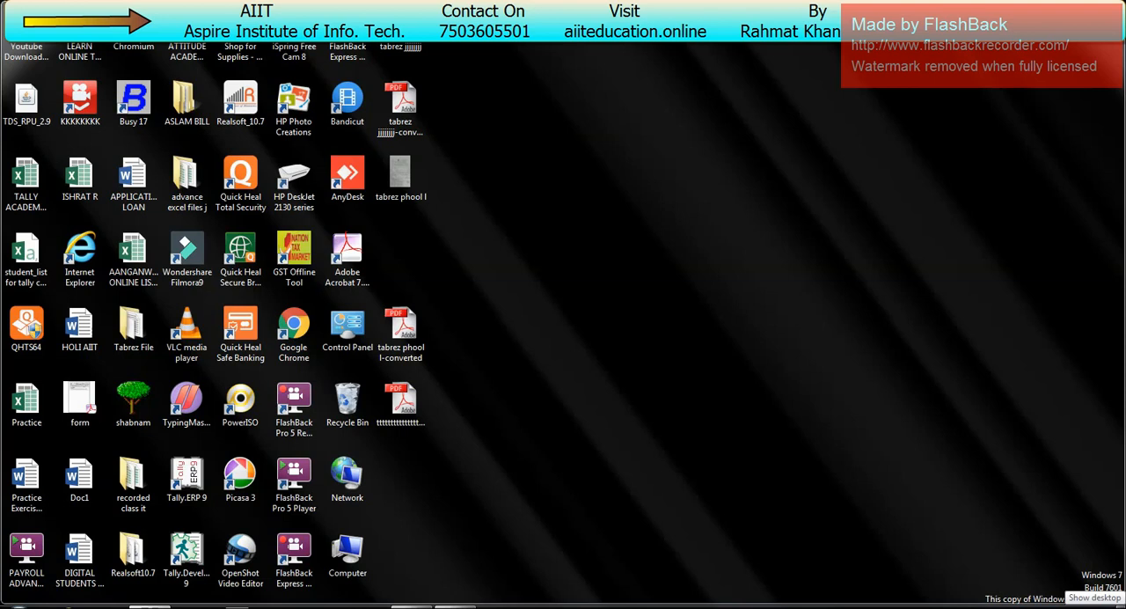
pyautogui.click(1123, 603)
pyautogui.write('100')
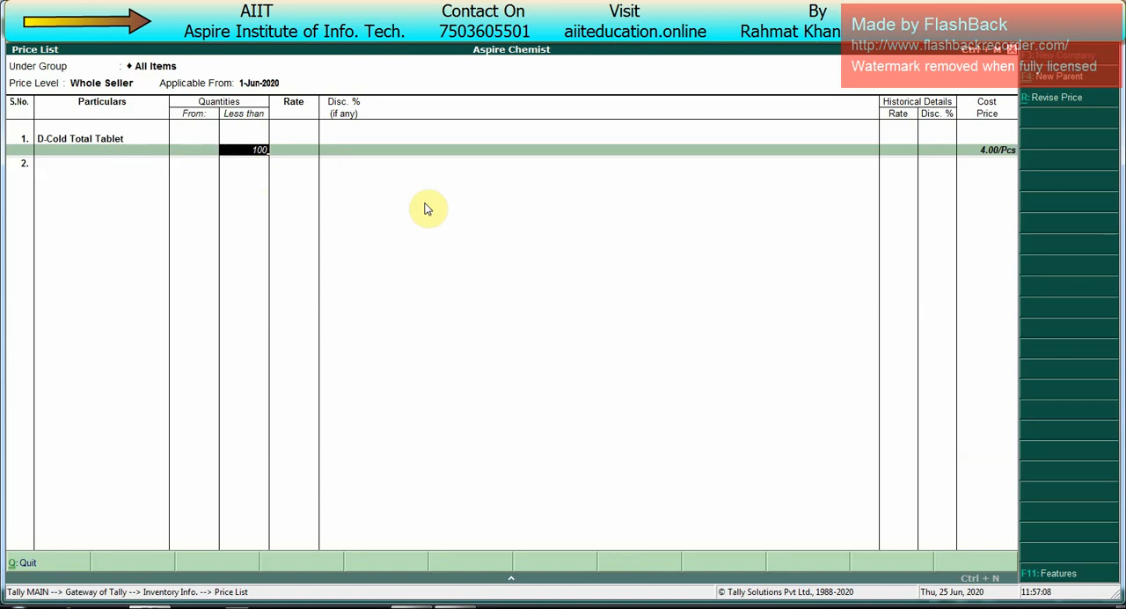
pyautogui.press('Return')
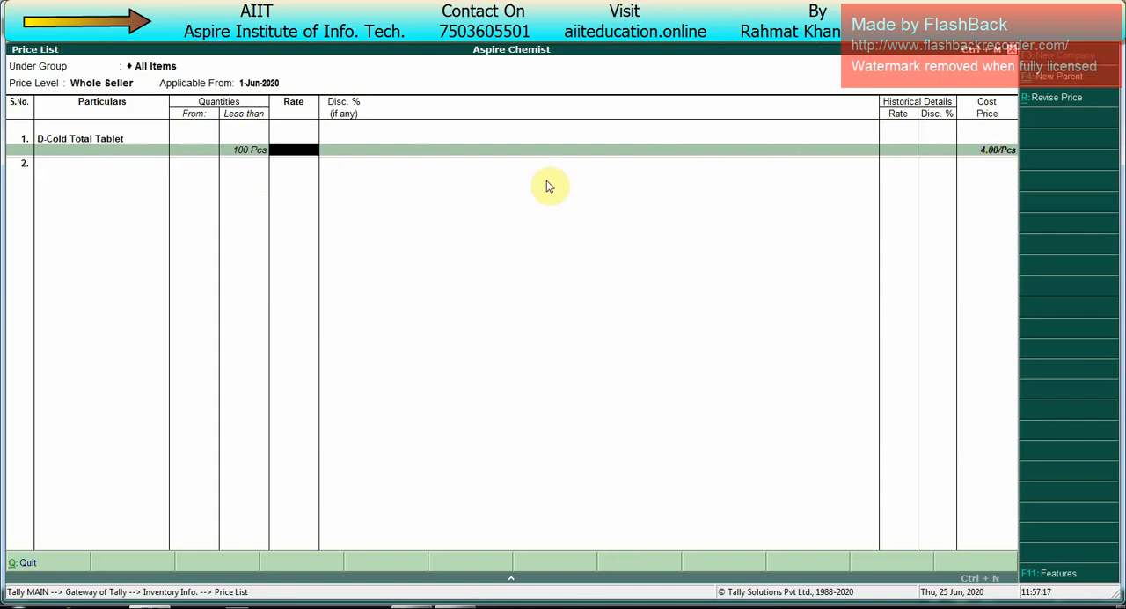
pyautogui.press('Return')
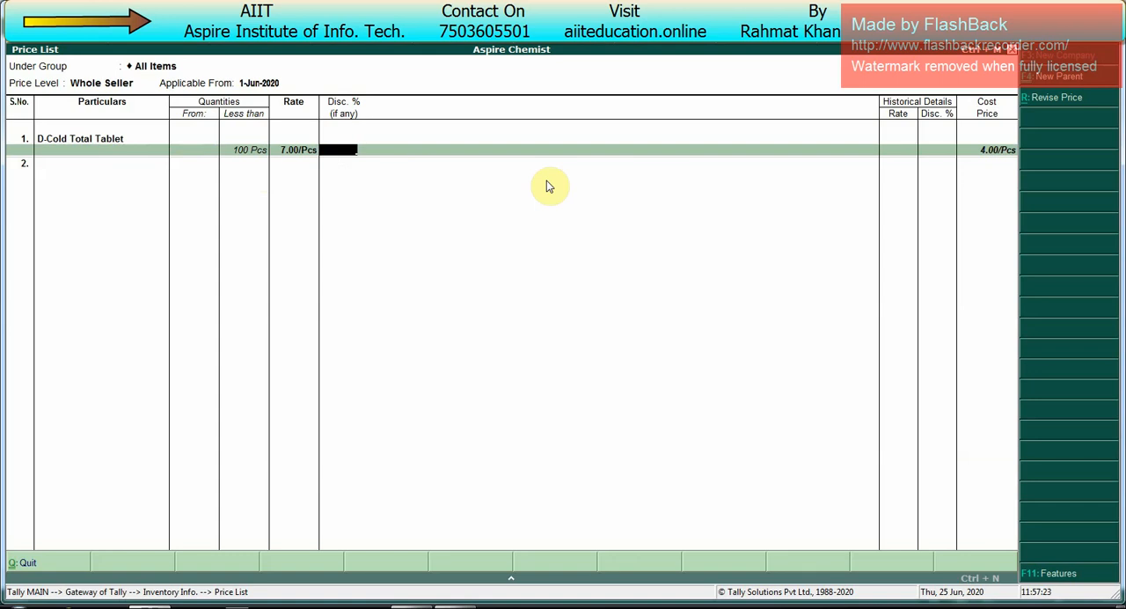
pyautogui.press('Return')
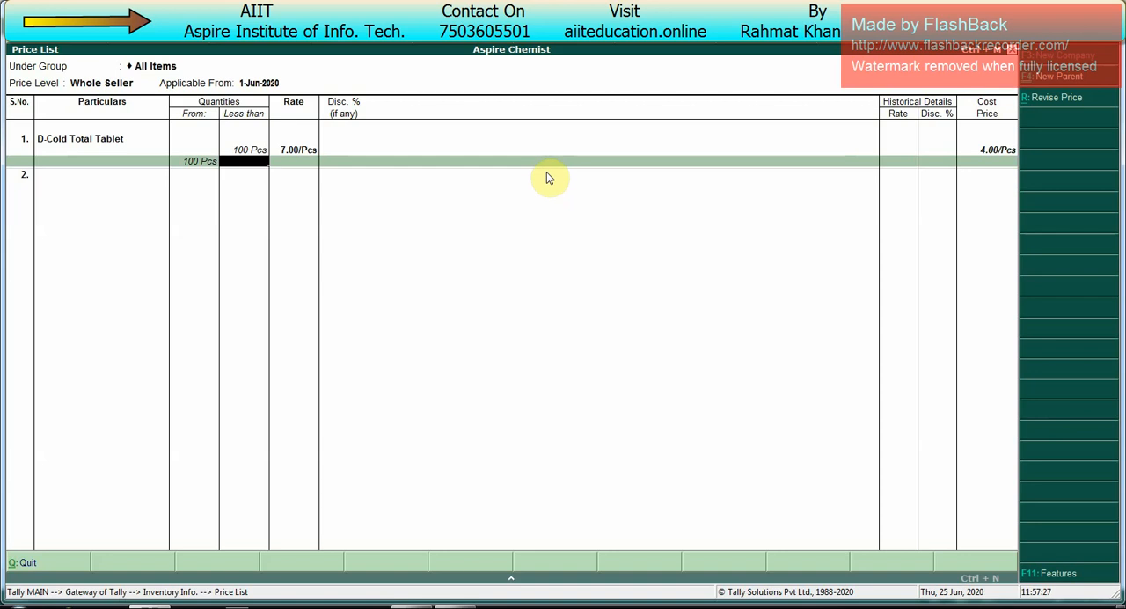
# Step: Price D-Cold Total Tablet from 100 to less than 500 Pcs at 6.80 per piece with a 2% discount
pyautogui.write('500')
pyautogui.press('Return')
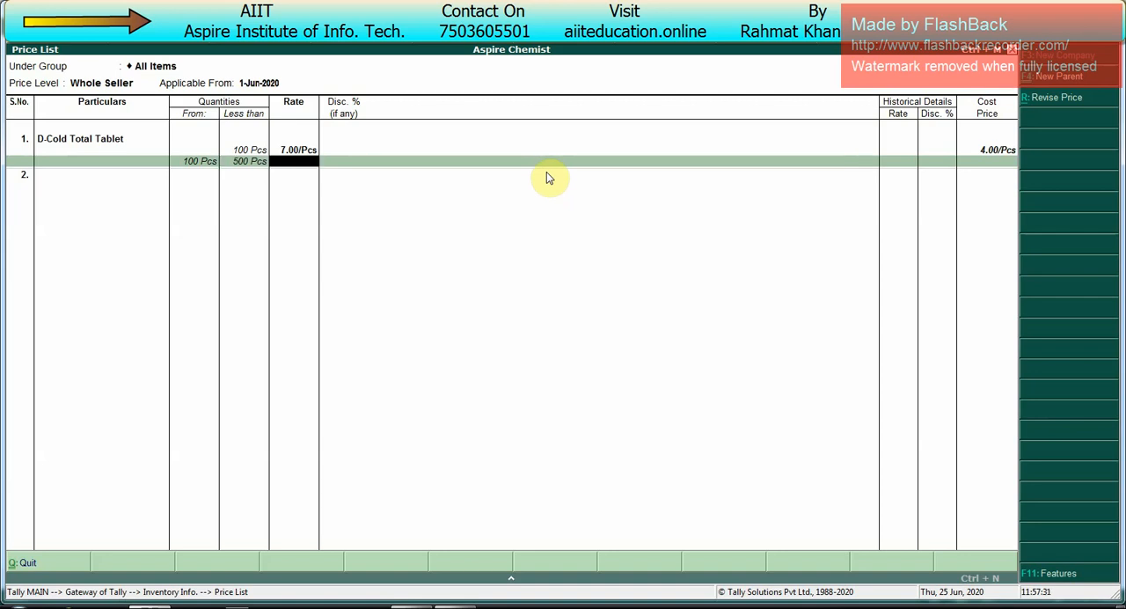
pyautogui.write('6.80')
pyautogui.press('Return')
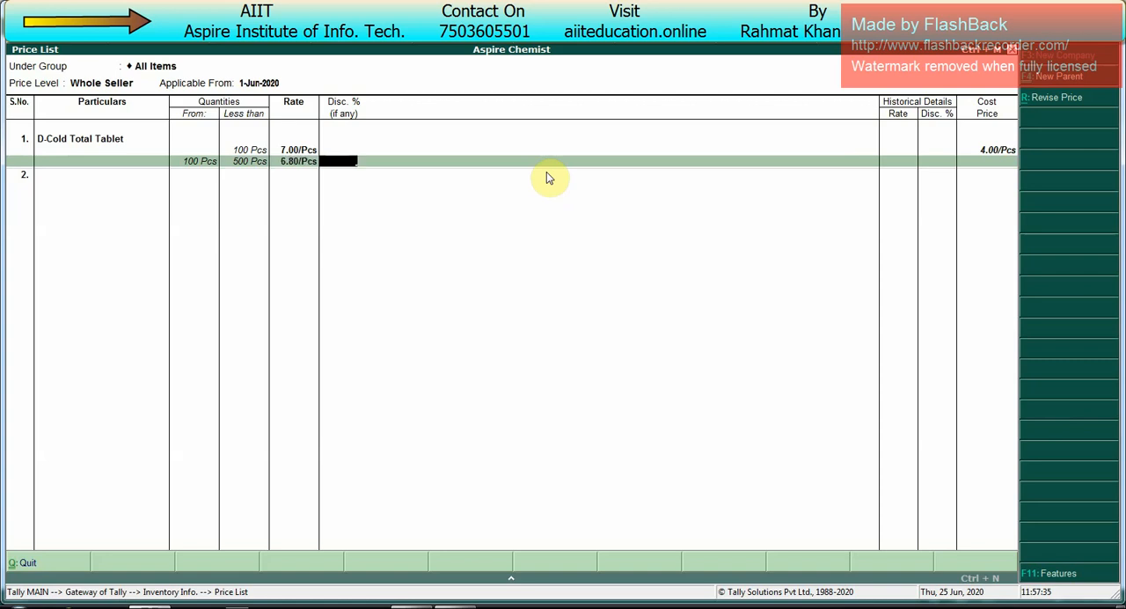
pyautogui.write('2')
pyautogui.press('Return')
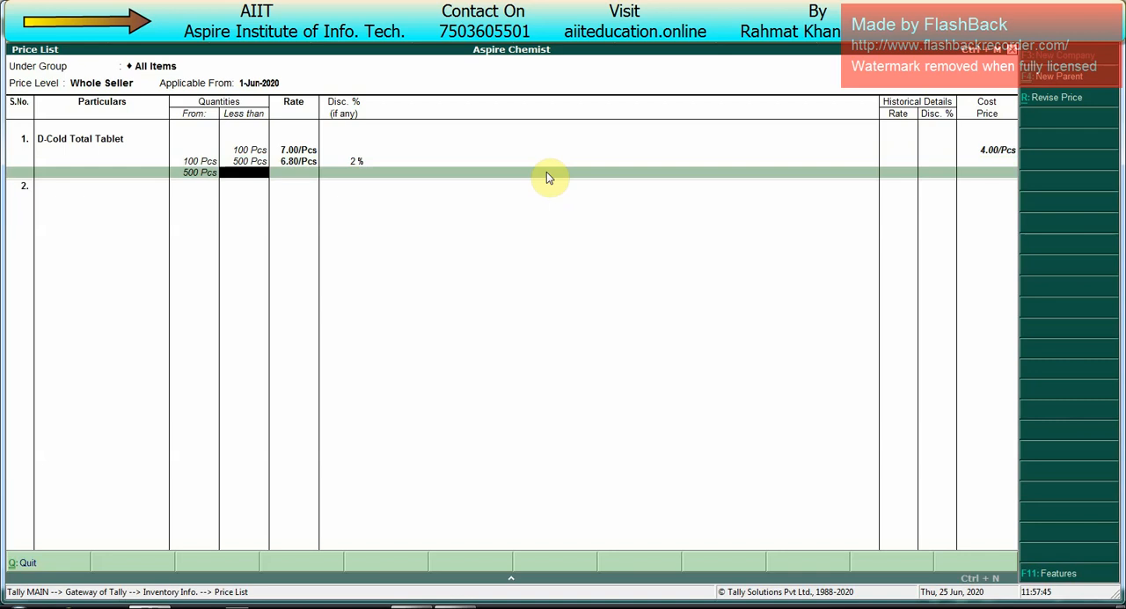
# Step: Price D-Cold Total Tablet from 500 Pcs with no upper limit at 6.50 per piece with a 3% discount
pyautogui.press('Return')
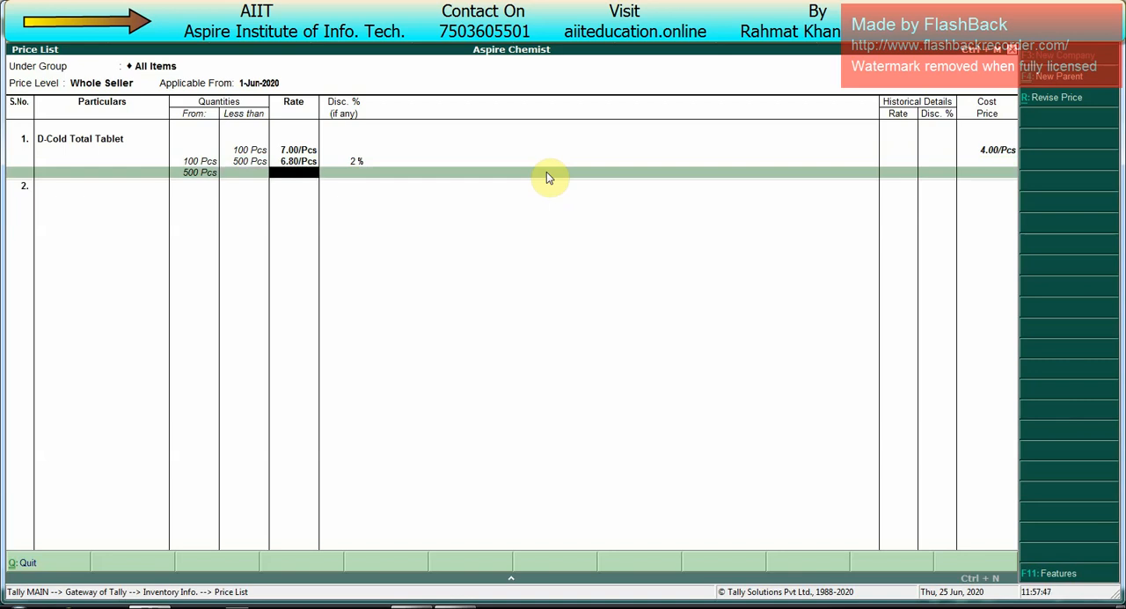
pyautogui.write('6.50')
pyautogui.press('Return')
pyautogui.write('3')
pyautogui.press('Return')
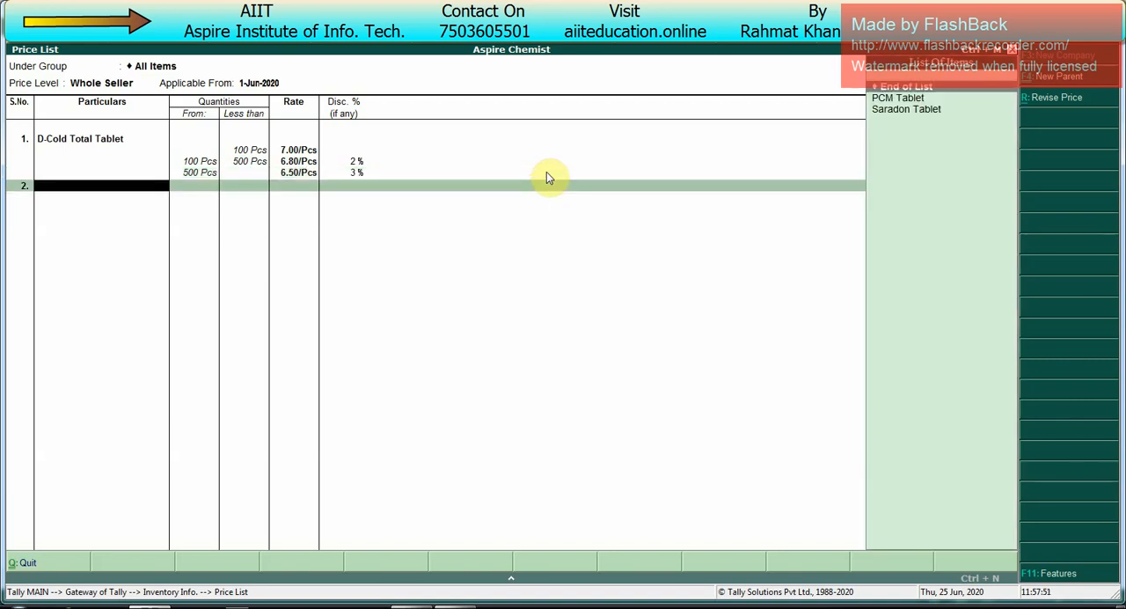
pyautogui.press('BackSpace')
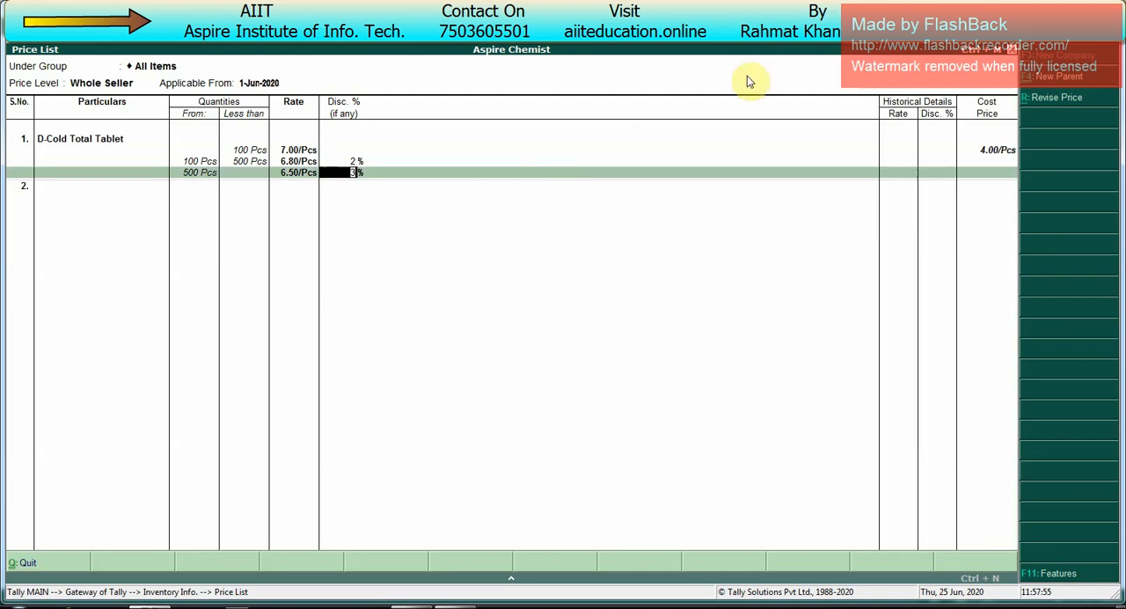
pyautogui.press('Return')
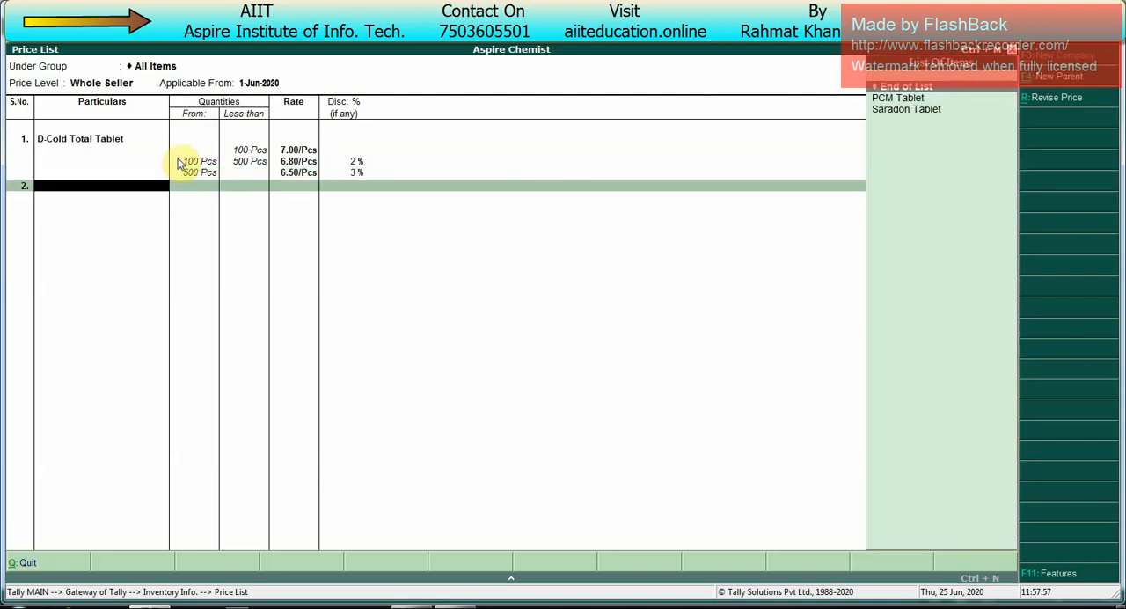
# Step: Add PCM Tablet and price quantities less than 100 Pcs at 9.00 per piece with a 2% discount
pyautogui.press('Return')
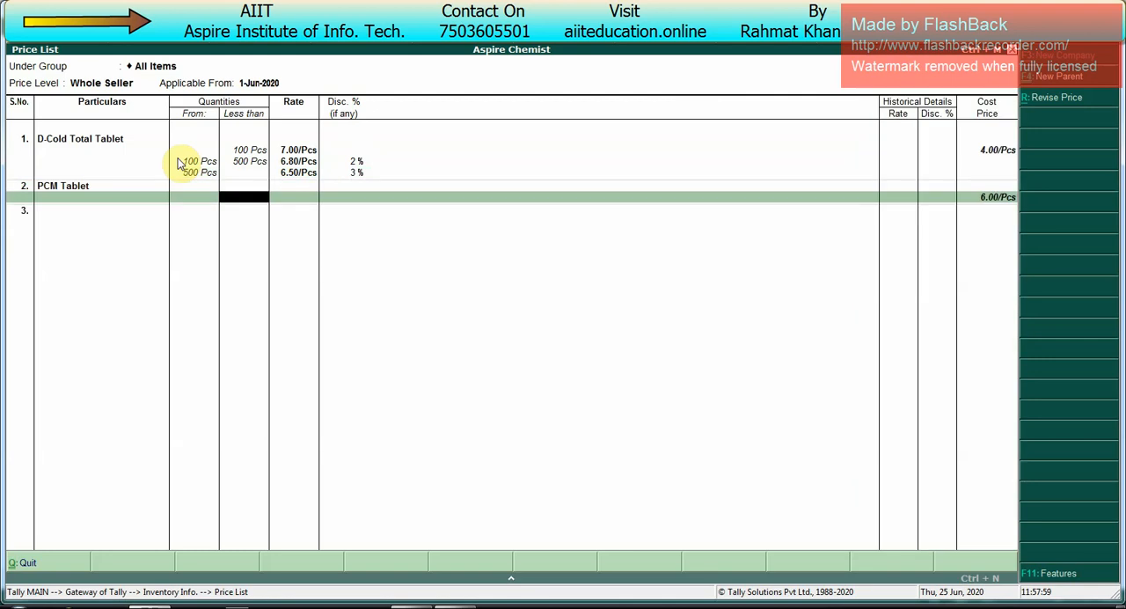
pyautogui.write('100')
pyautogui.press('Return')
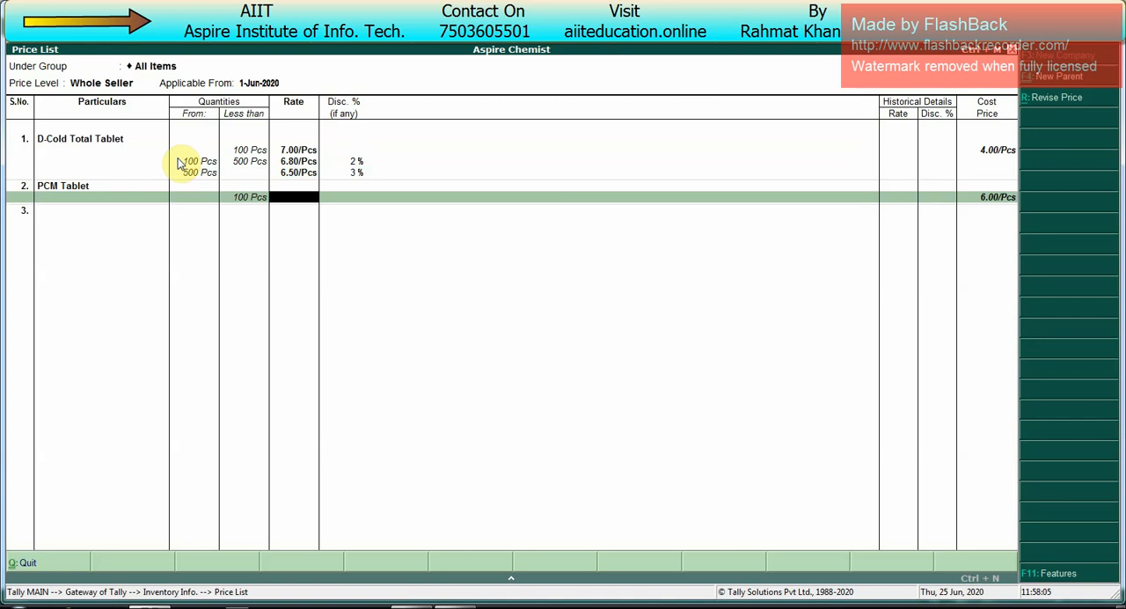
pyautogui.write('9')
pyautogui.press('Return')
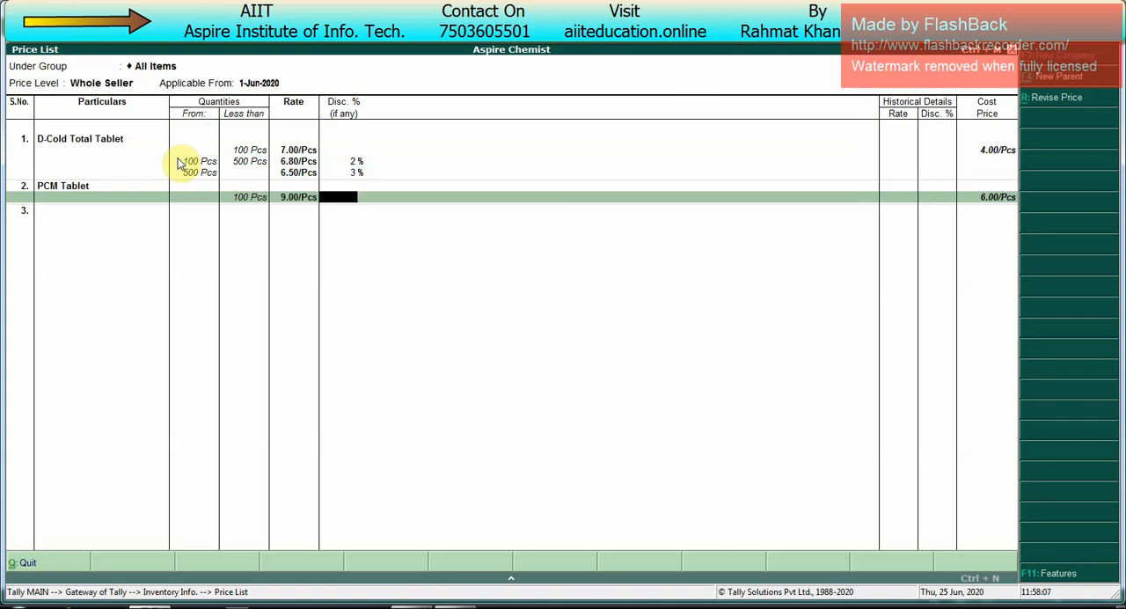
pyautogui.write('2')
pyautogui.press('Return')
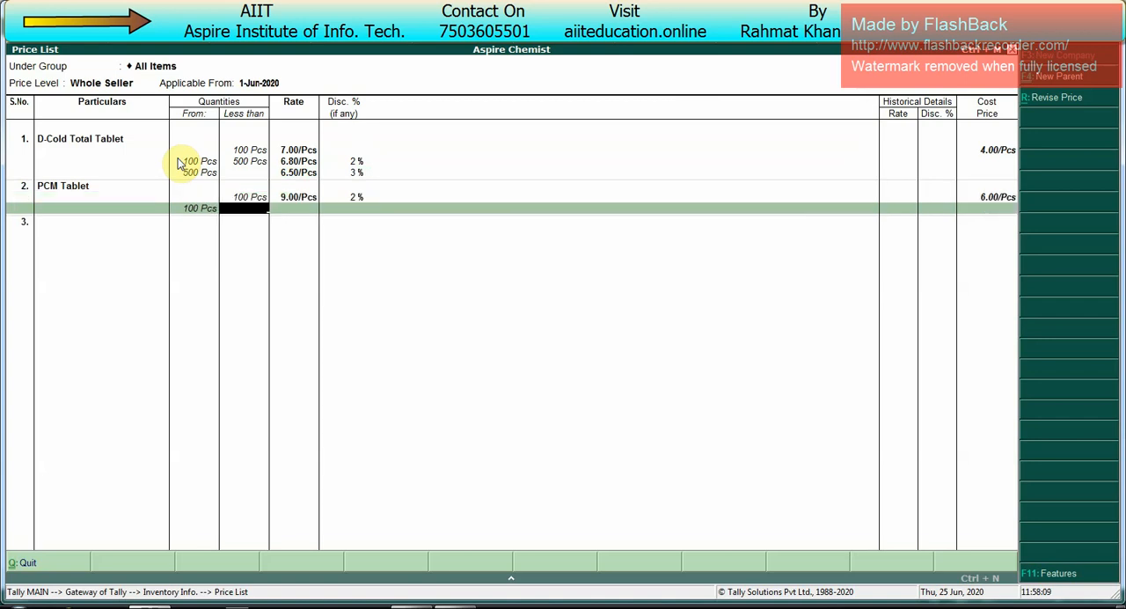
# Step: Price PCM Tablet from 100 to less than 500 Pcs at 8.50 per piece with a 2% discount
pyautogui.write('500')
pyautogui.press('Return')
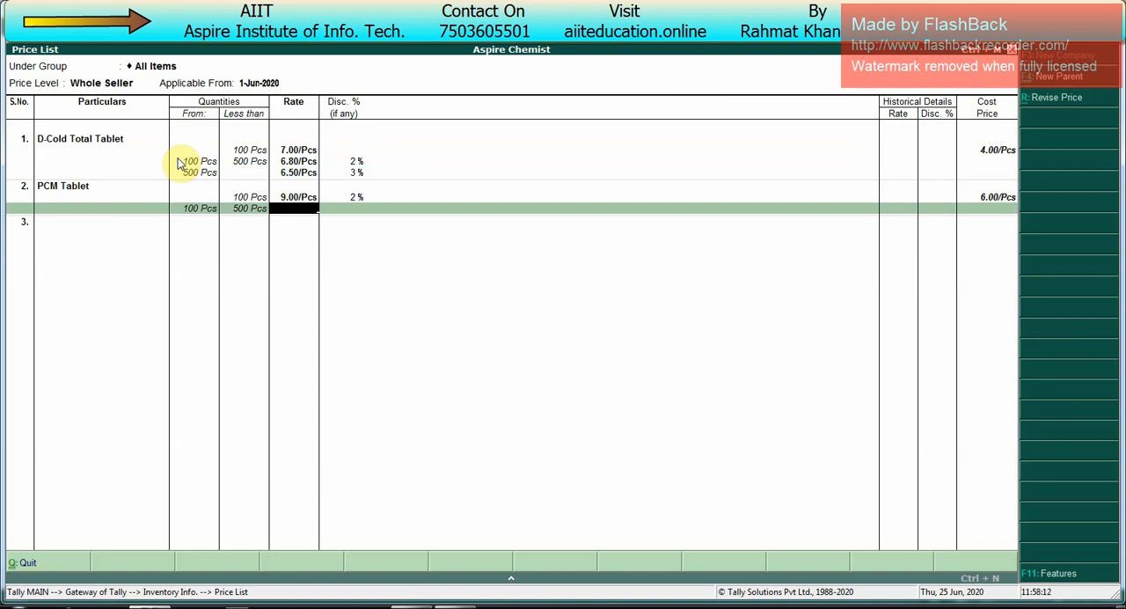
pyautogui.write('8.50')
pyautogui.press('Return')
pyautogui.write('2')
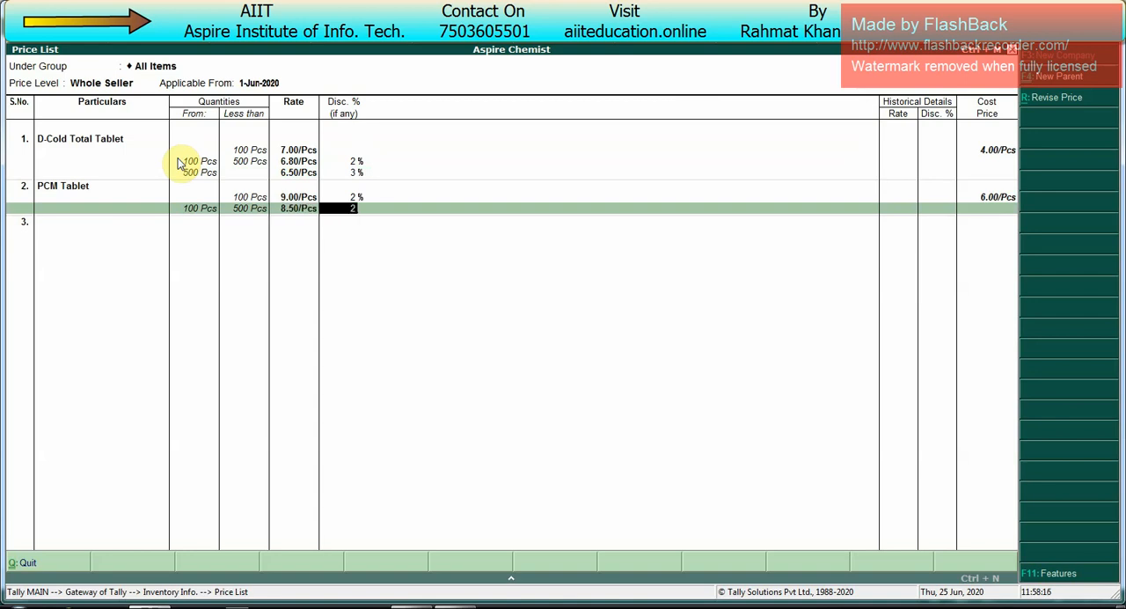
pyautogui.press('Return')
# Step: Price PCM Tablet from 500 Pcs with no upper limit at 8.00 per piece with a 3% discount
pyautogui.press('Return')
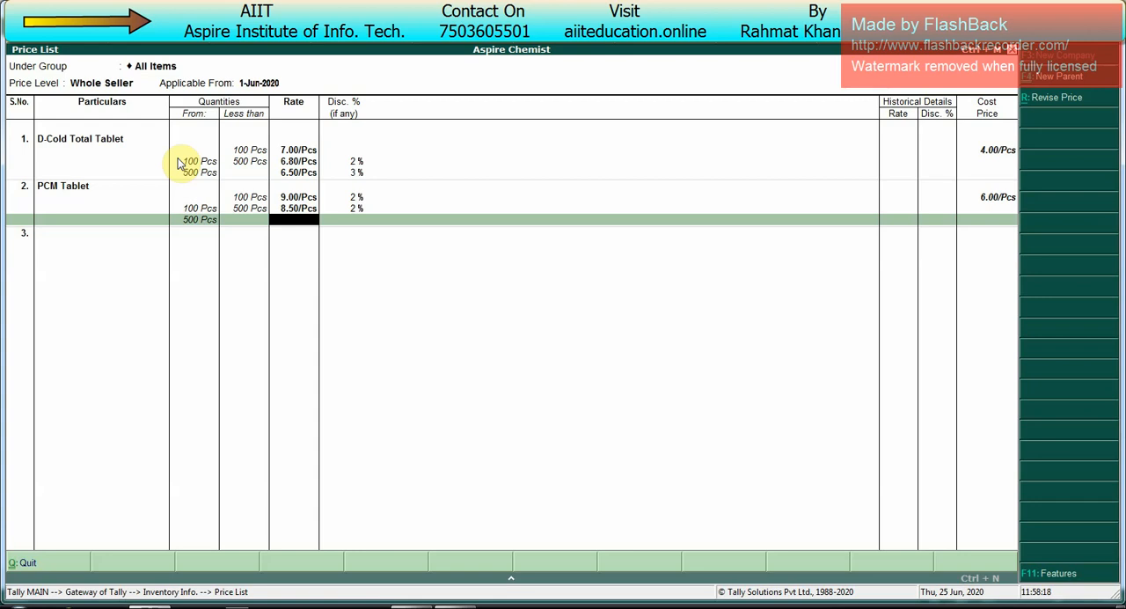
pyautogui.write('8.')
pyautogui.press('Return')
pyautogui.write('3')
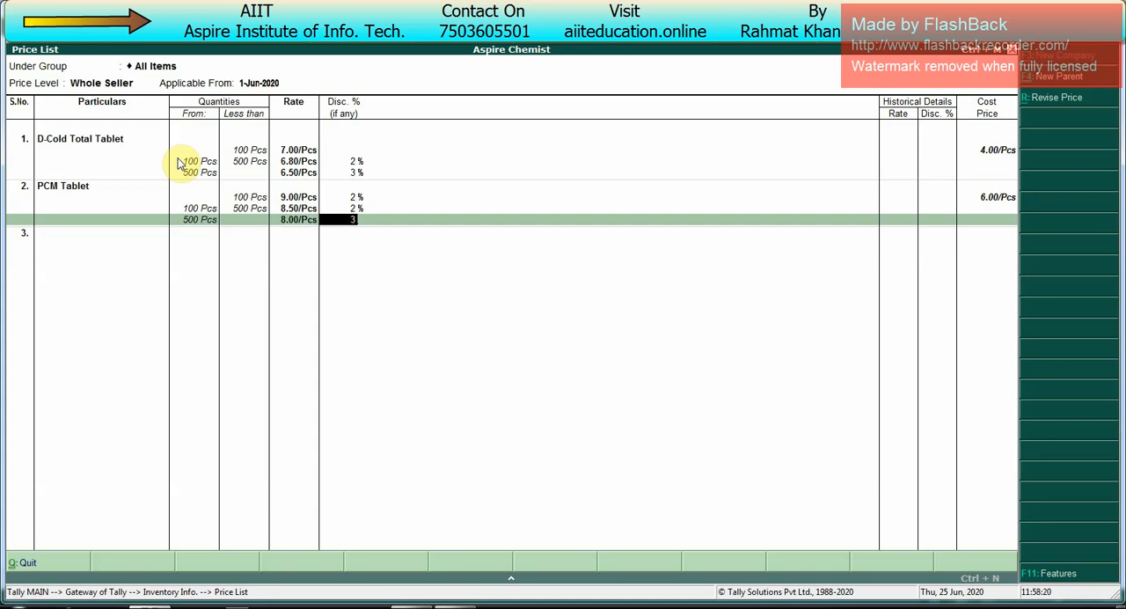
pyautogui.press('Return')
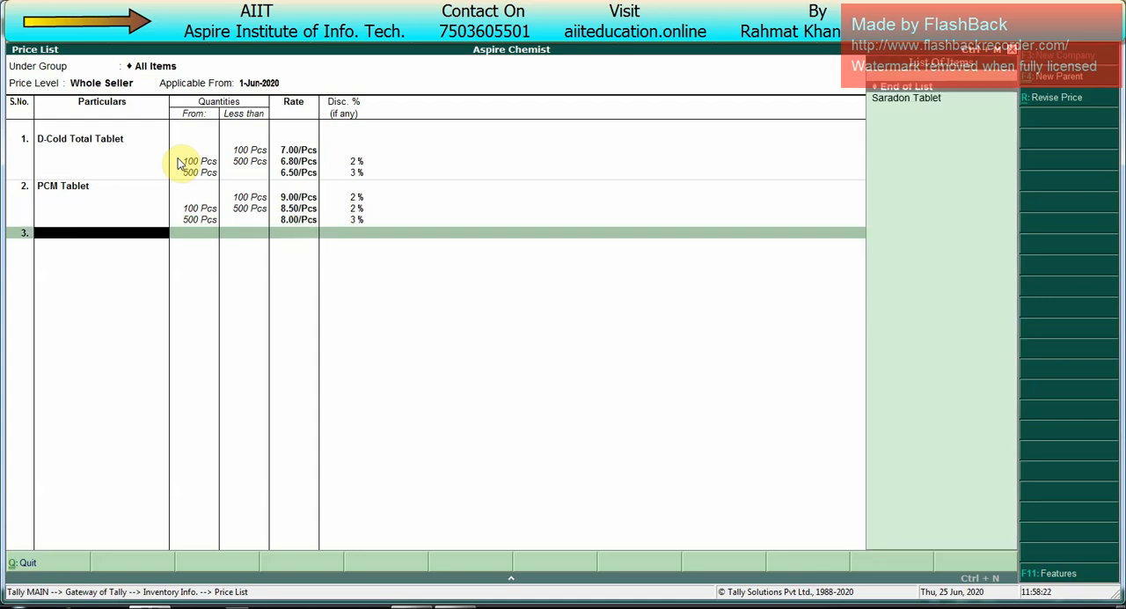
# Step: Add Saradon Tablet to the Whole Seller list and price quantities less than 500 Pcs at 8.00 per piece without a discount
pyautogui.press('Return')
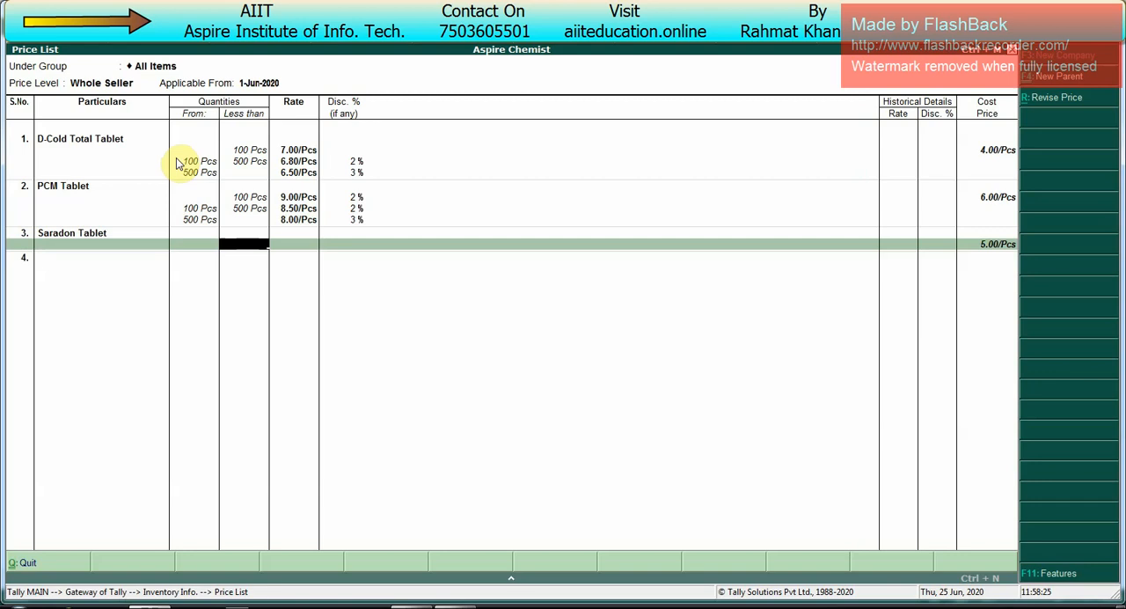
pyautogui.write('500')
pyautogui.press('Return')
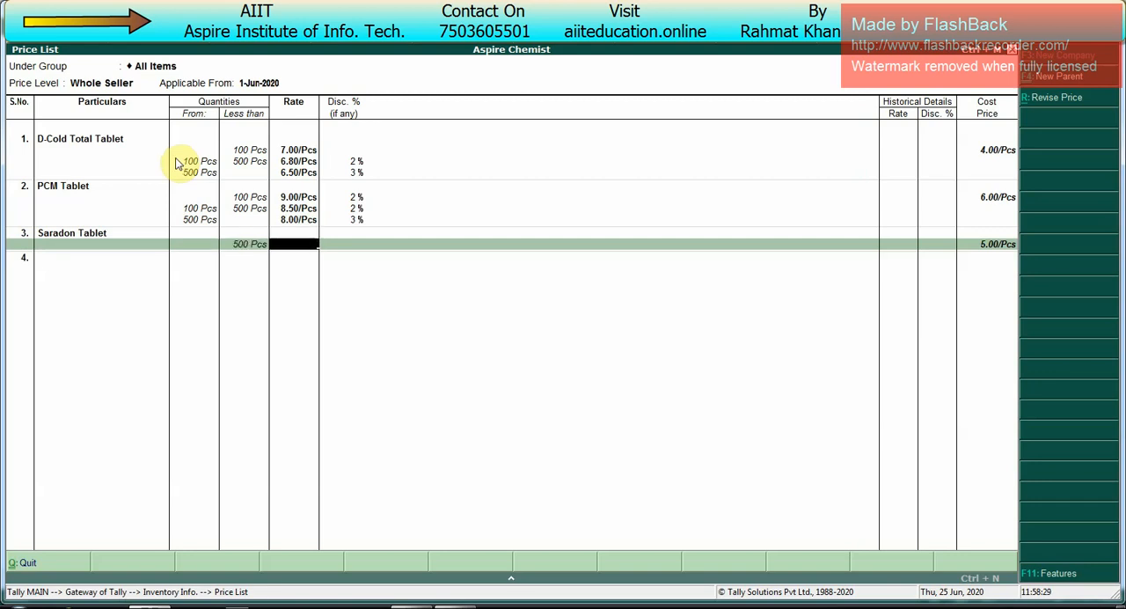
pyautogui.write('8')
pyautogui.press('Return')
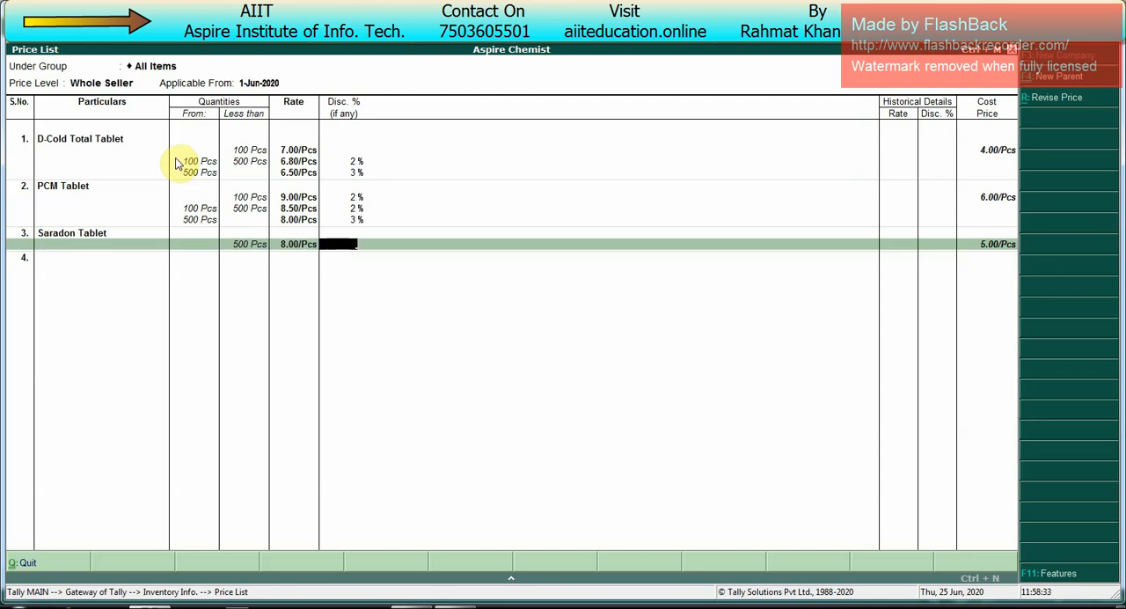
pyautogui.press('Return')
# Step: Price Saradon Tablet from 500 to less than 1,000 Pcs at 7.00 per piece without a discount
pyautogui.write('1000')
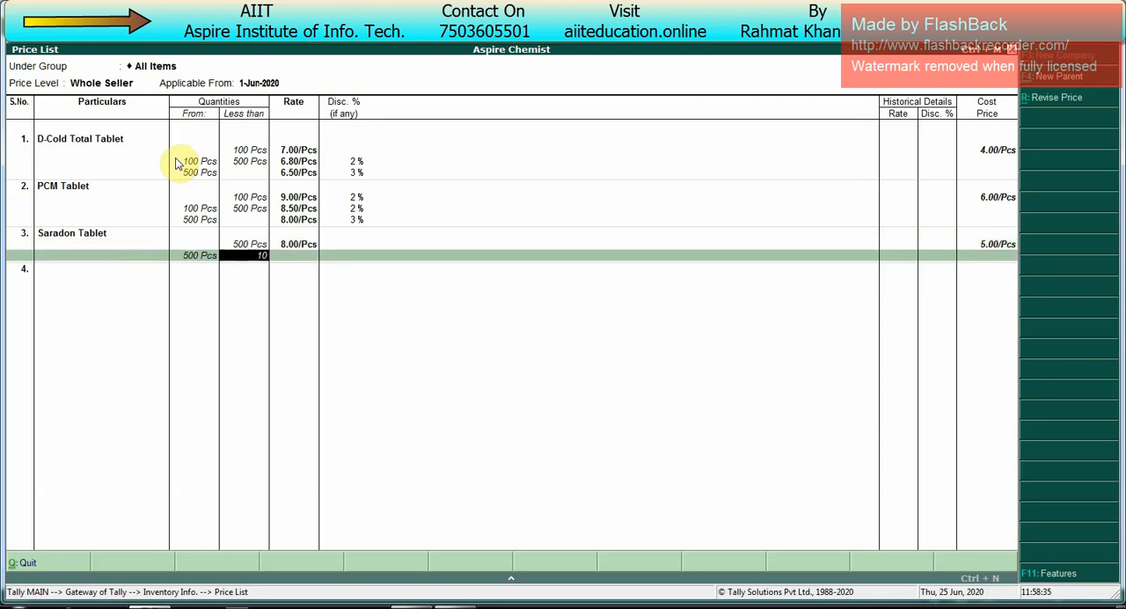
pyautogui.press('Return')
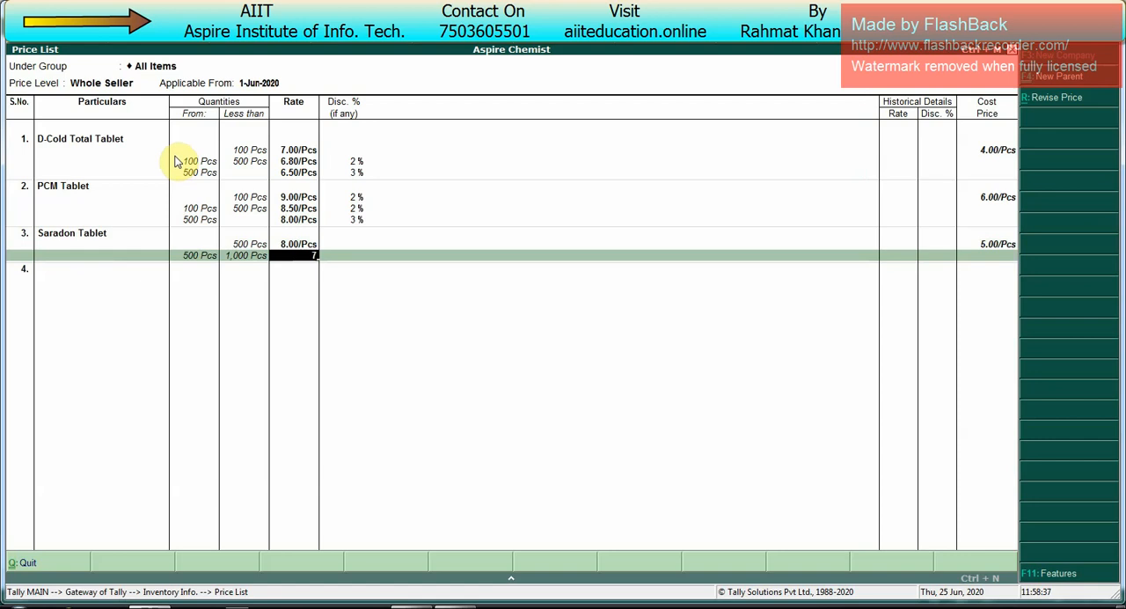
pyautogui.write('7')
pyautogui.press('Return')
# Step: Price Saradon Tablet from 1,000 Pcs with no upper limit at 6.00 per piece without a discount, and save the Whole Seller price list
pyautogui.press('Return')
pyautogui.press('Return')
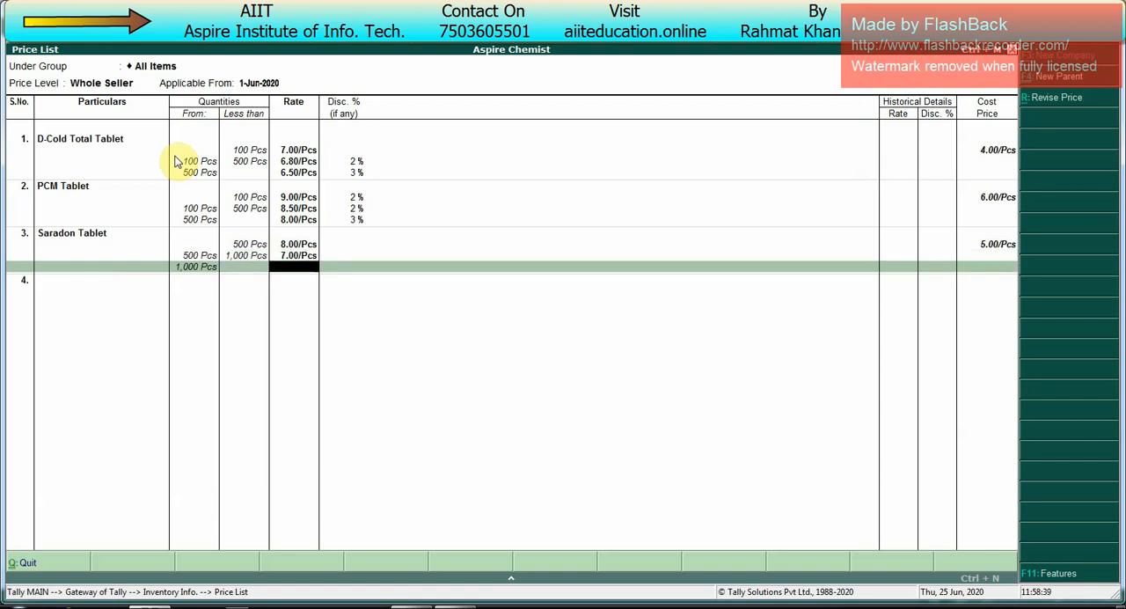
pyautogui.write('6')
pyautogui.press('Return')
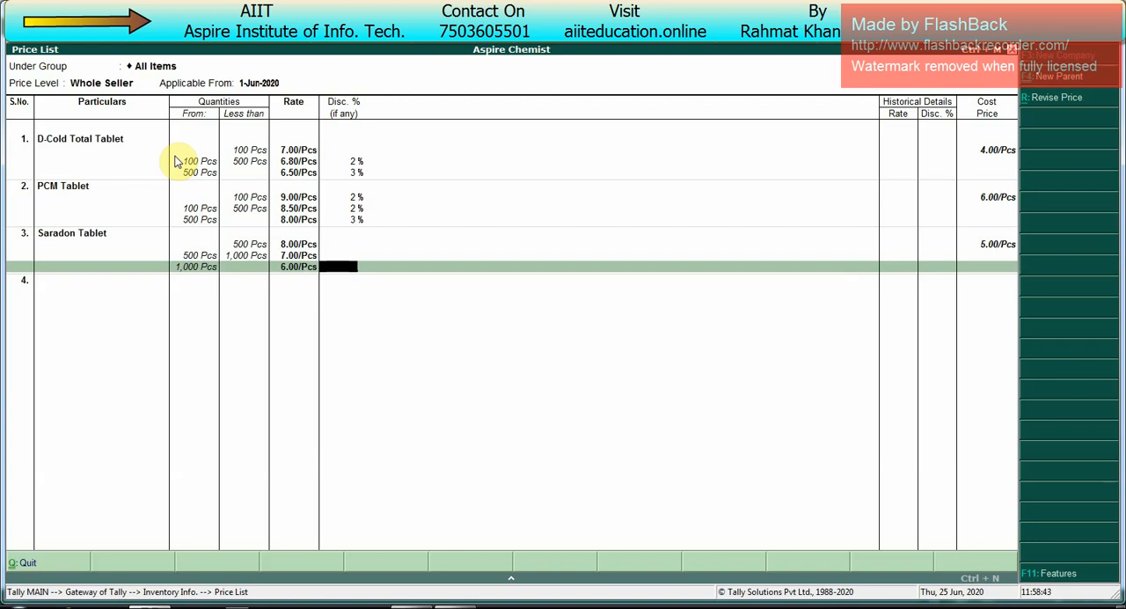
pyautogui.press('Return')
pyautogui.press('Return')
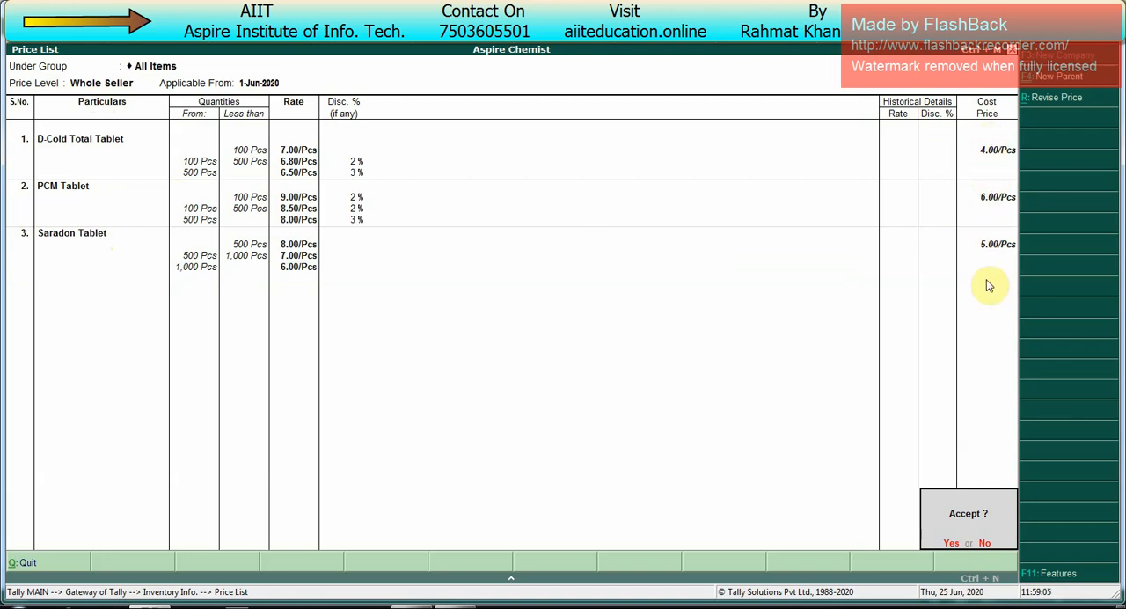
pyautogui.press('Return')
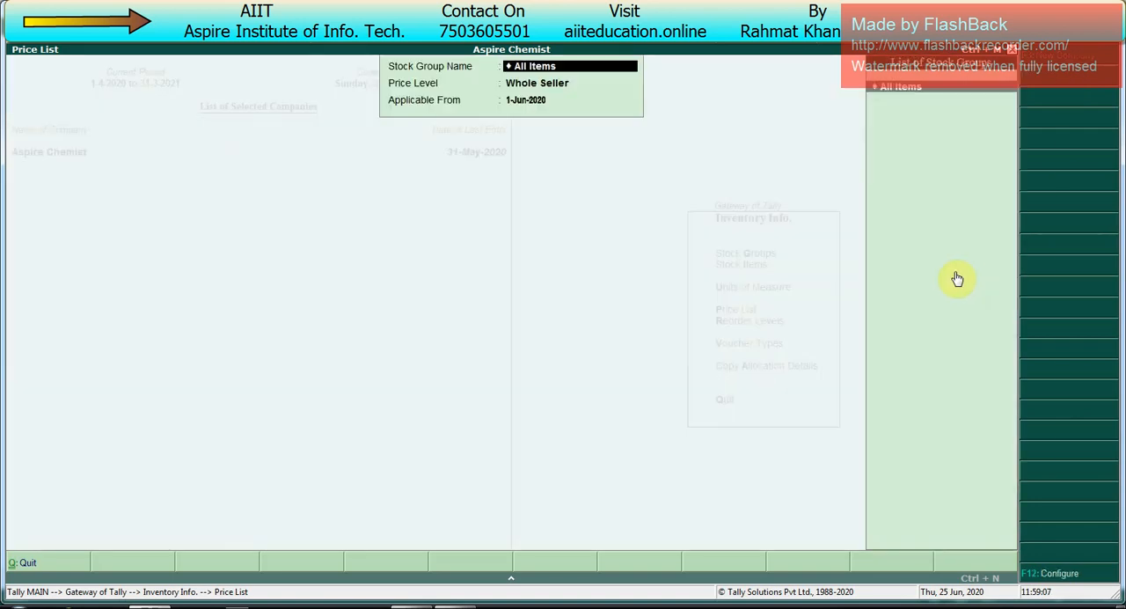
# Step: Start a price list for All Items at the Retailer price level, applicable from 1-Jun-2020
pyautogui.press('Return')
pyautogui.press('Up')
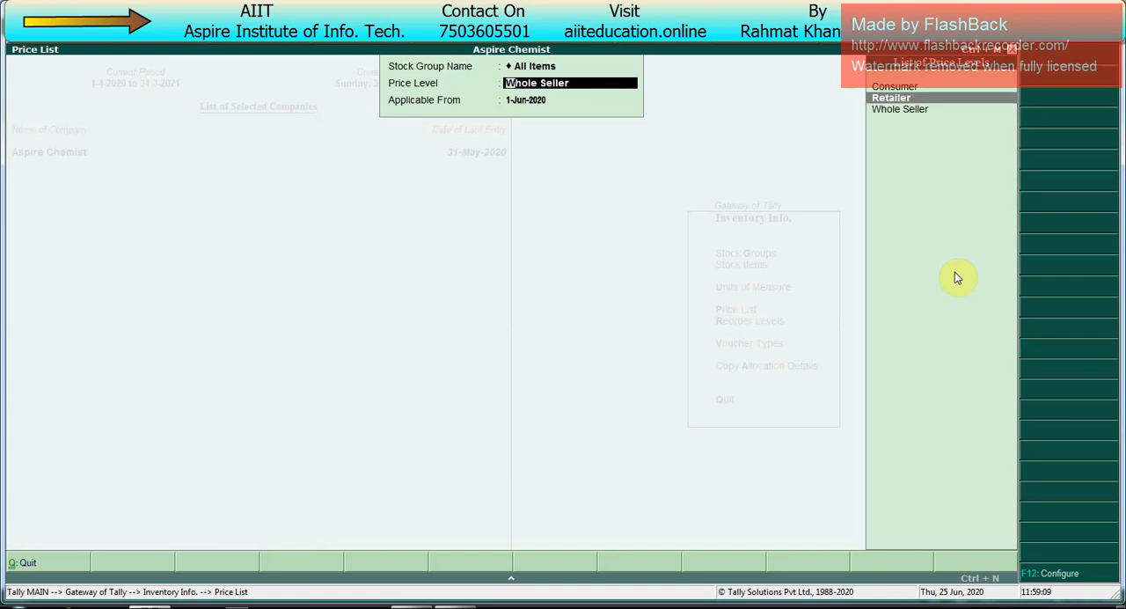
pyautogui.press('Return')
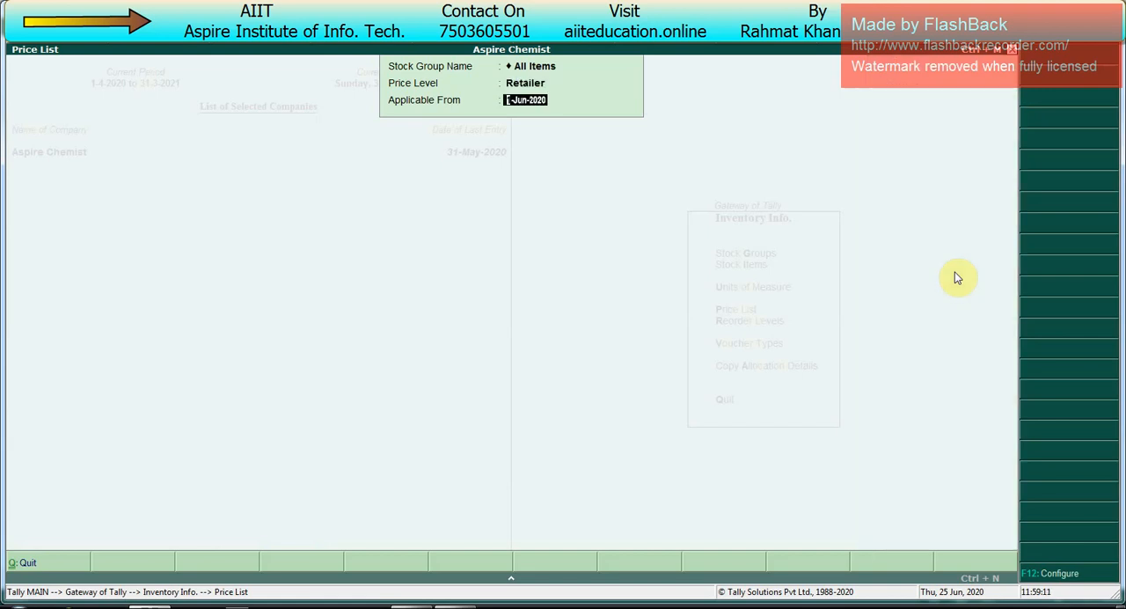
pyautogui.press('Return')
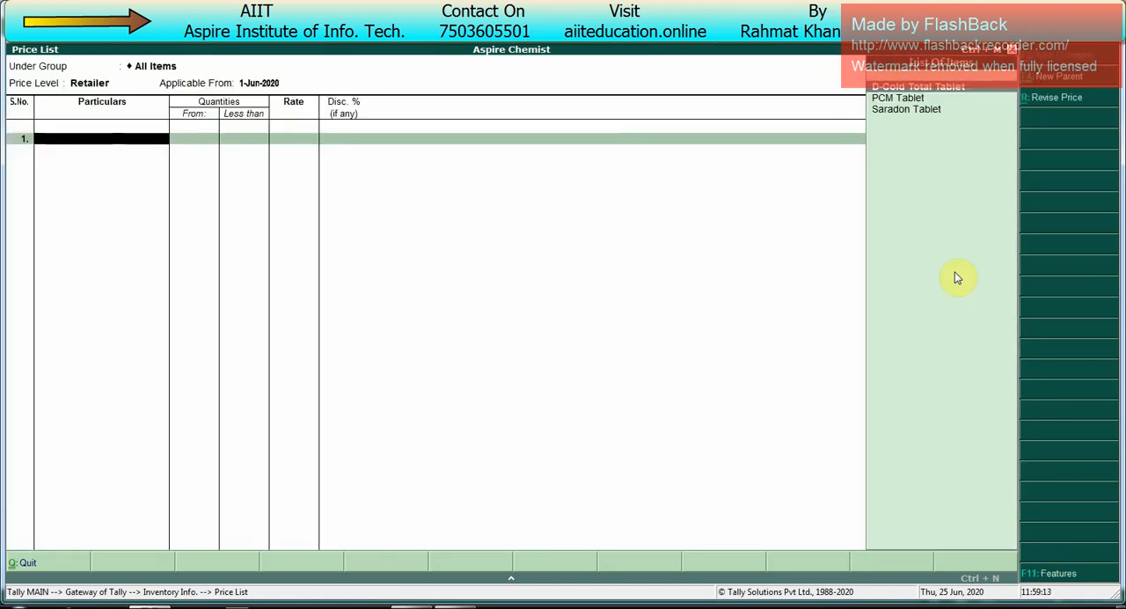
# Step: Add D-Cold Total Tablet and price quantities less than 50 Pcs at 10.00 per piece with a 1% discount
pyautogui.press('Return')
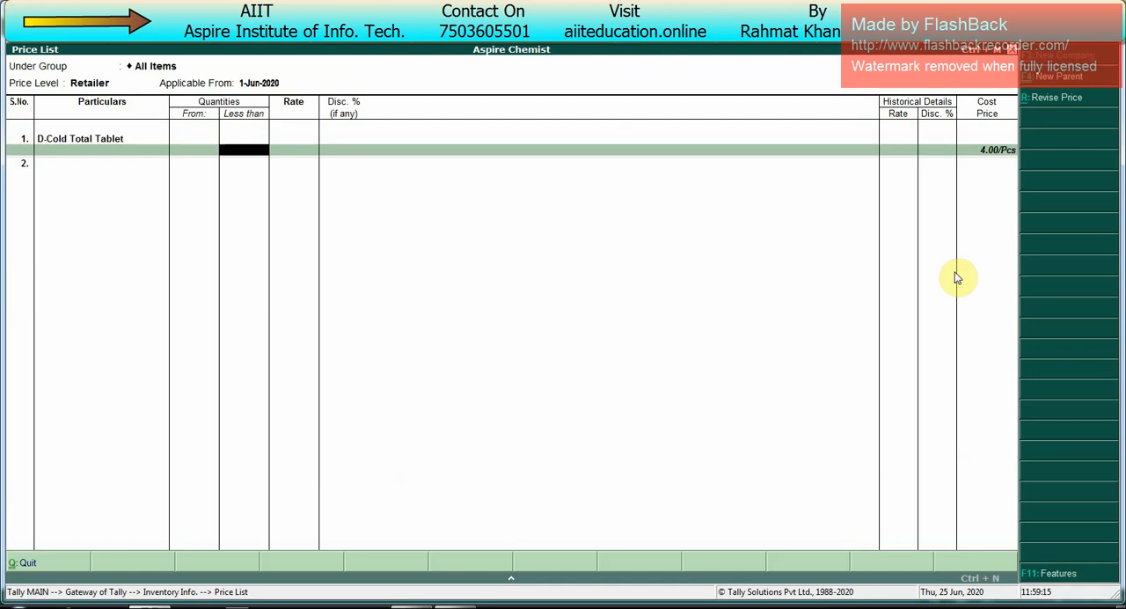
pyautogui.write('50')
pyautogui.press('Return')
pyautogui.write('10')
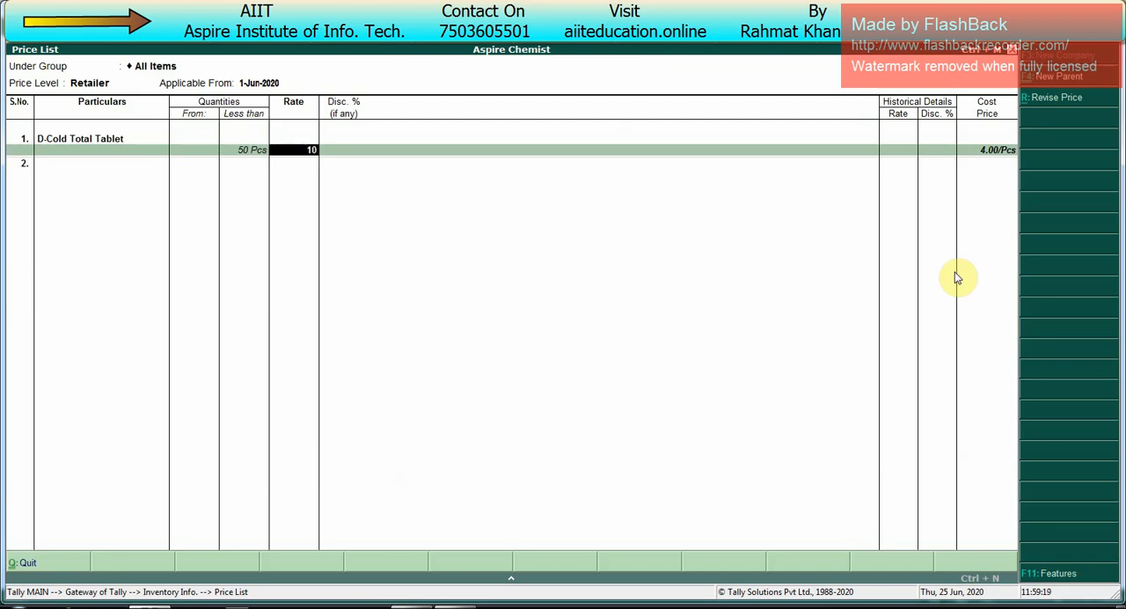
pyautogui.press('Return')
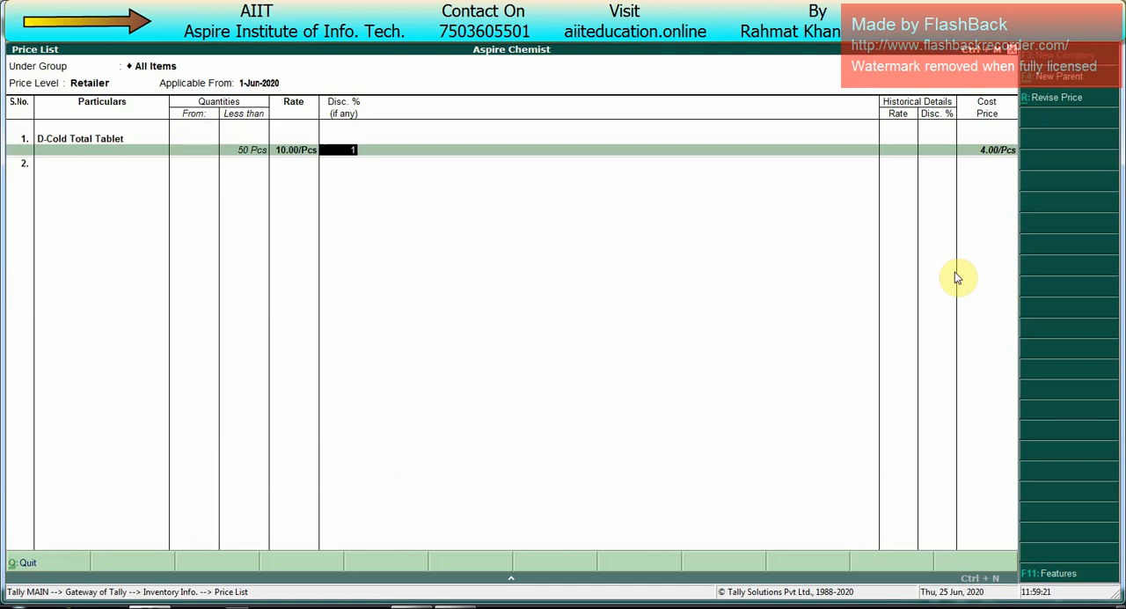
pyautogui.press('Return')
# Step: Price D-Cold Total Tablet from 50 to less than 100 Pcs at 9.50 per piece with a 2% discount
pyautogui.write('100')
pyautogui.press('Return')
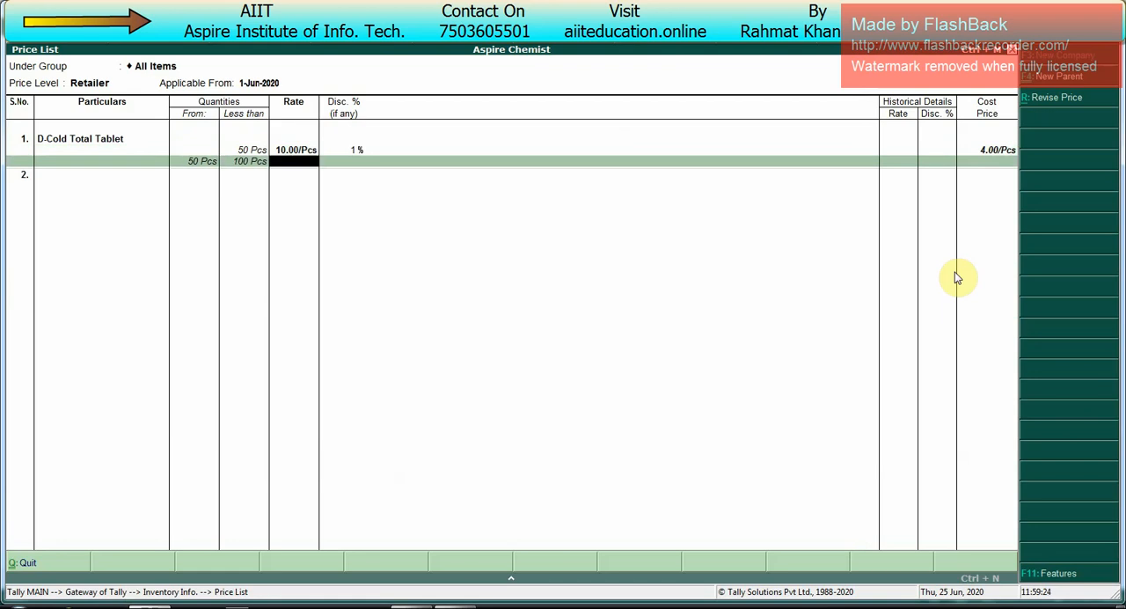
pyautogui.write('9.5')
pyautogui.press('Return')
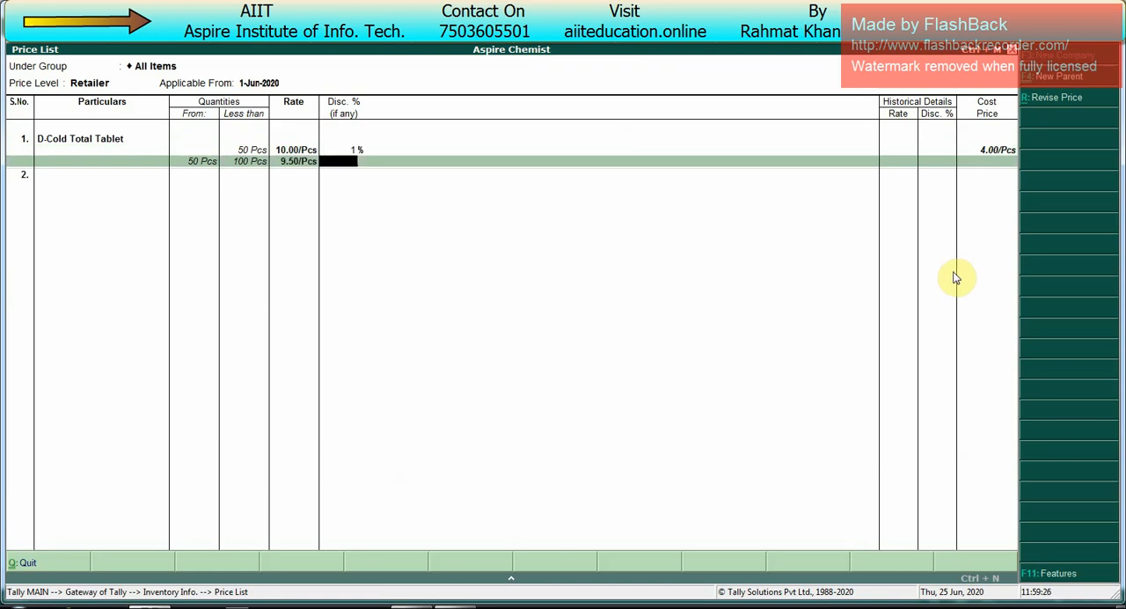
pyautogui.write('2')
pyautogui.press('Return')
# Step: Price D-Cold Total Tablet from 100 Pcs with no upper limit at 9.00 per piece with a 3% discount
pyautogui.press('Return')
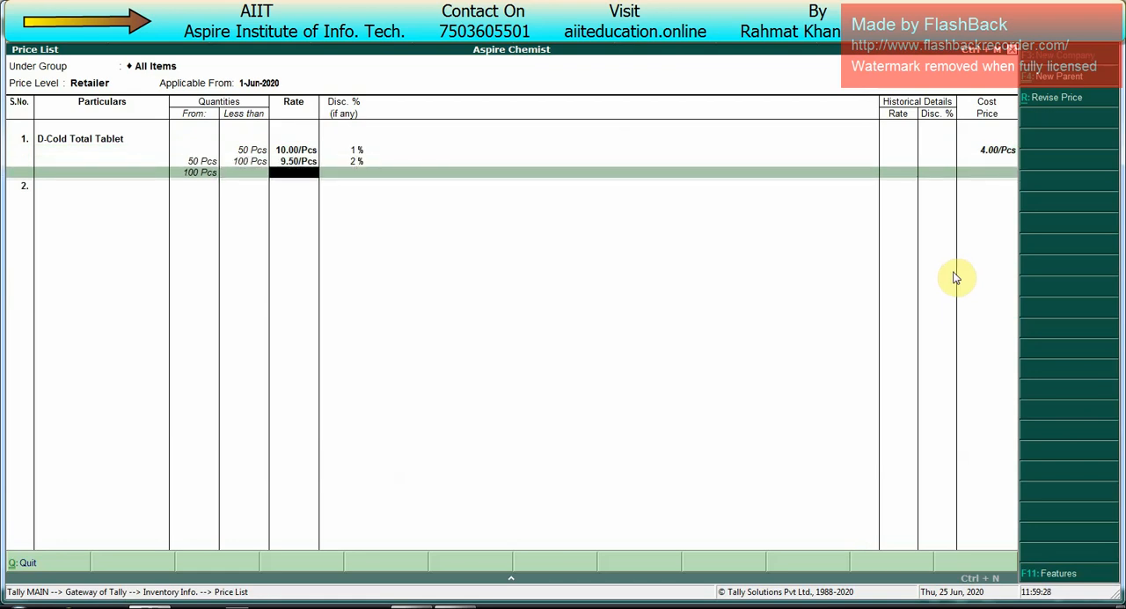
pyautogui.write('9')
pyautogui.press('Return')
pyautogui.write('3')
pyautogui.press('Return')
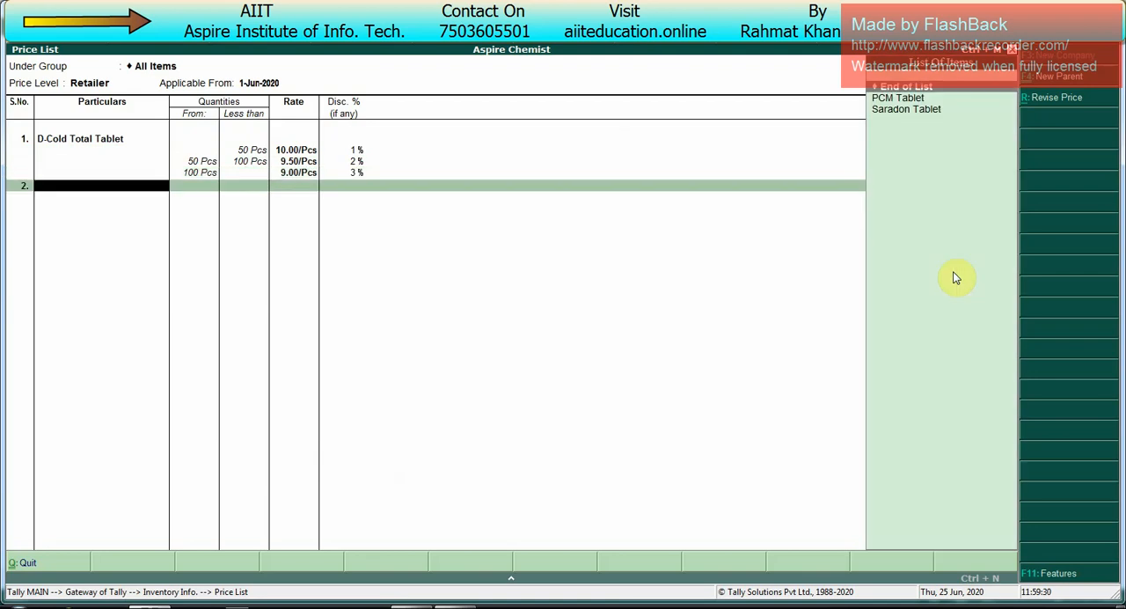
# Step: Add PCM Tablet to the Retailer list and price quantities less than 50 Pcs at 12.00 per piece without a discount
pyautogui.press('Down')
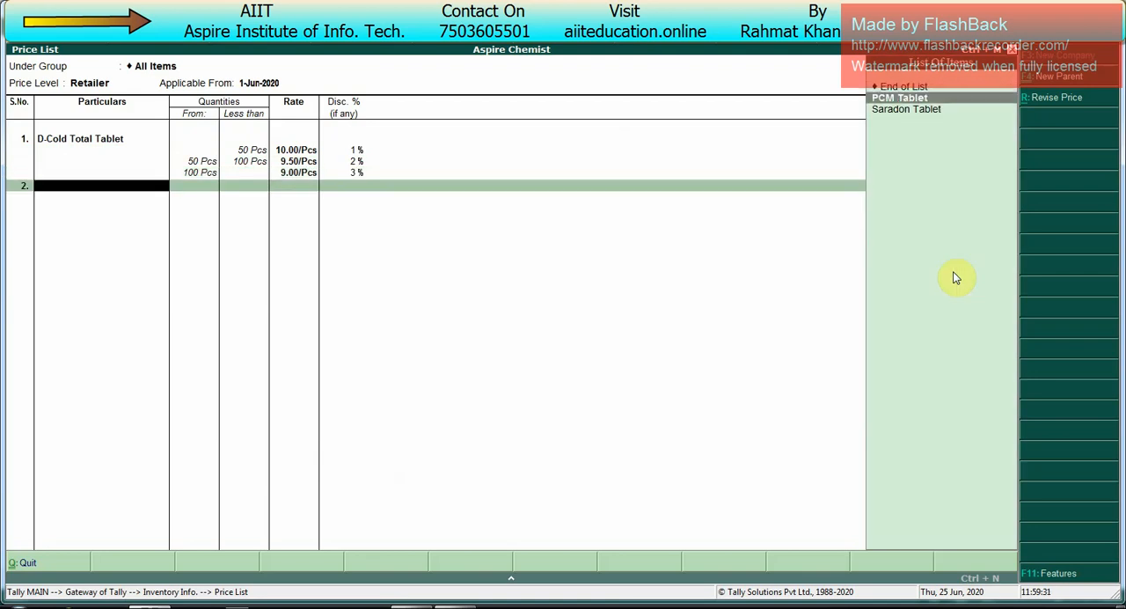
pyautogui.press('Return')
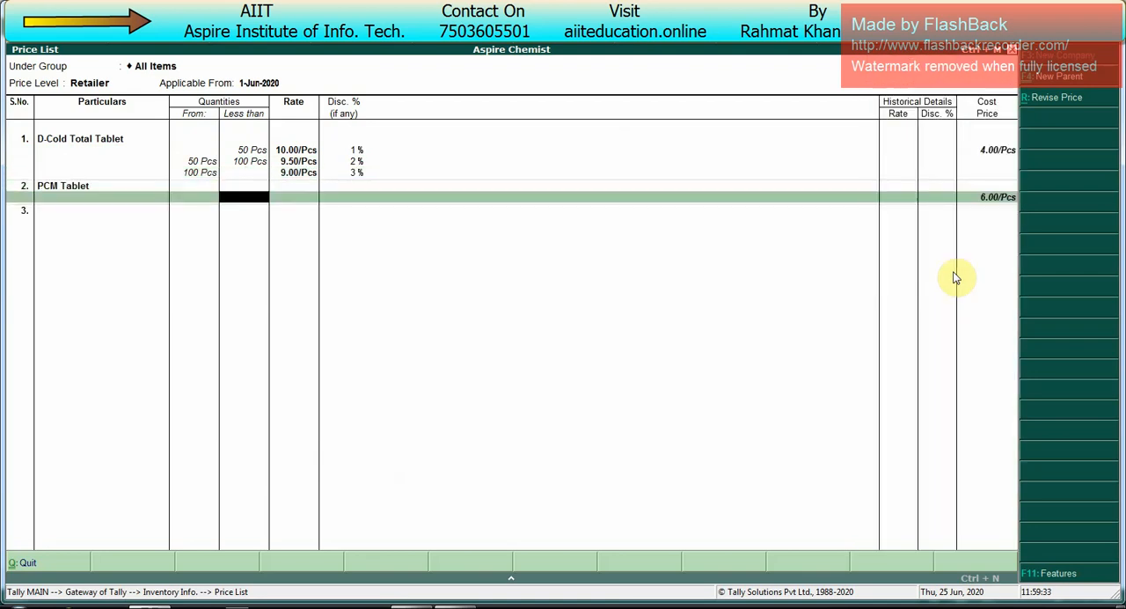
pyautogui.write('50')
pyautogui.press('Return')
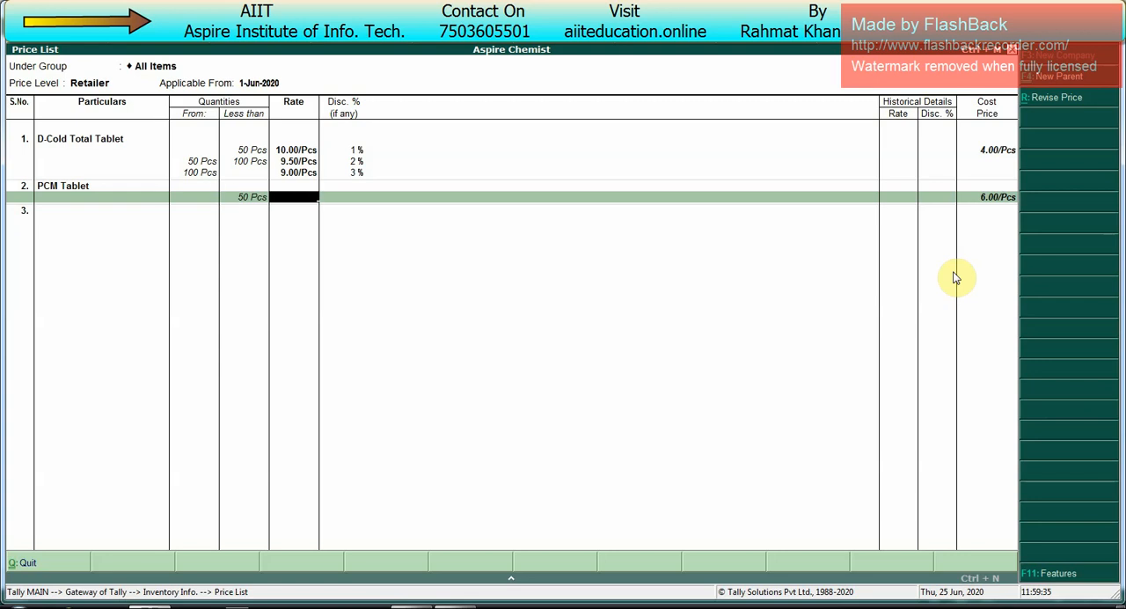
pyautogui.write('12')
pyautogui.press('Return')
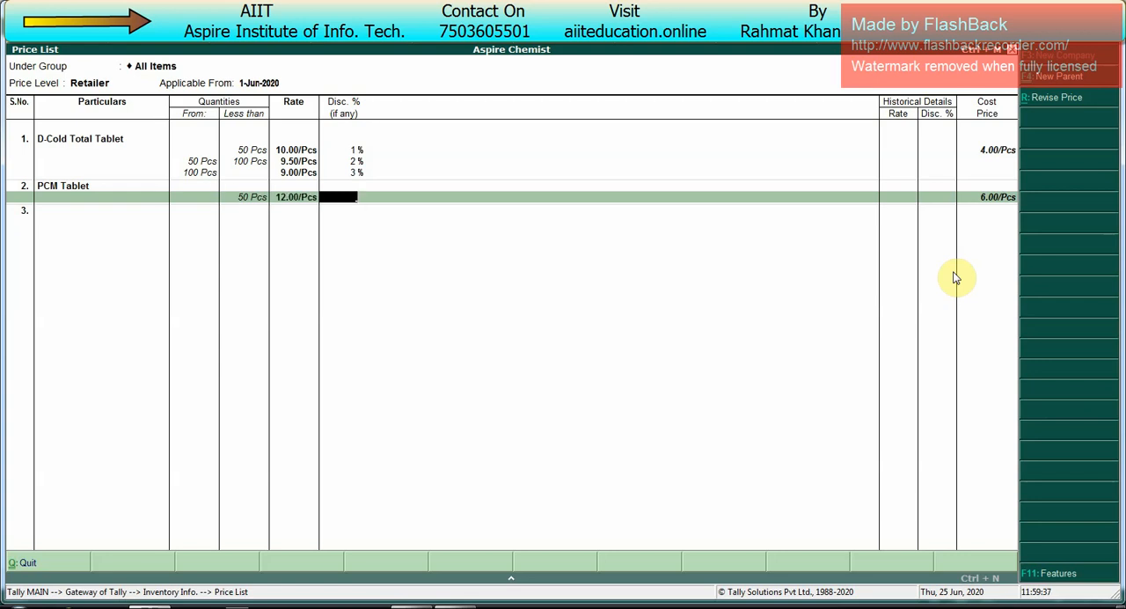
pyautogui.press('Return')
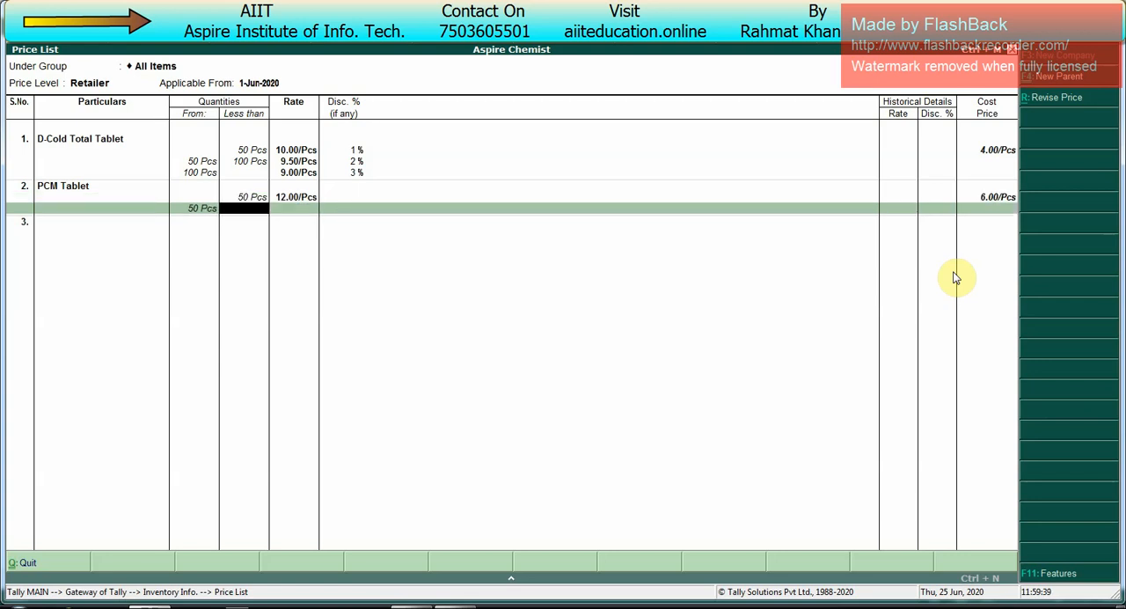
# Step: Price PCM Tablet from 50 to less than 100 Pcs at 11.00 per piece without a discount
pyautogui.write('100')
pyautogui.press('Return')
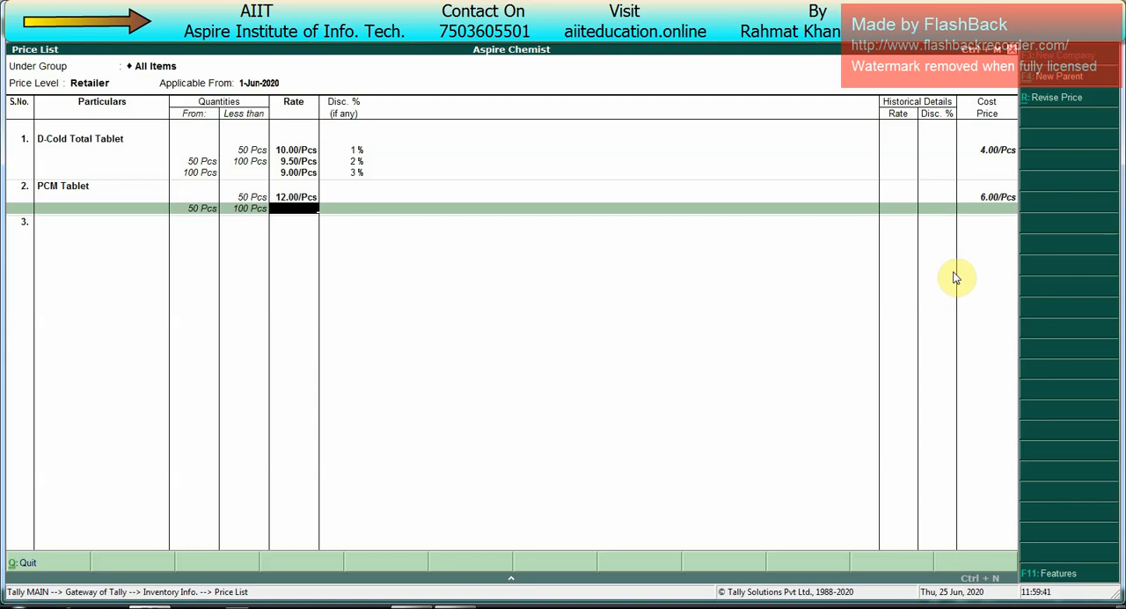
pyautogui.write('11')
pyautogui.press('Return')
# Step: Price PCM Tablet from 100 Pcs with no upper limit at 10.00 per piece with a 2% discount
pyautogui.press('Return')
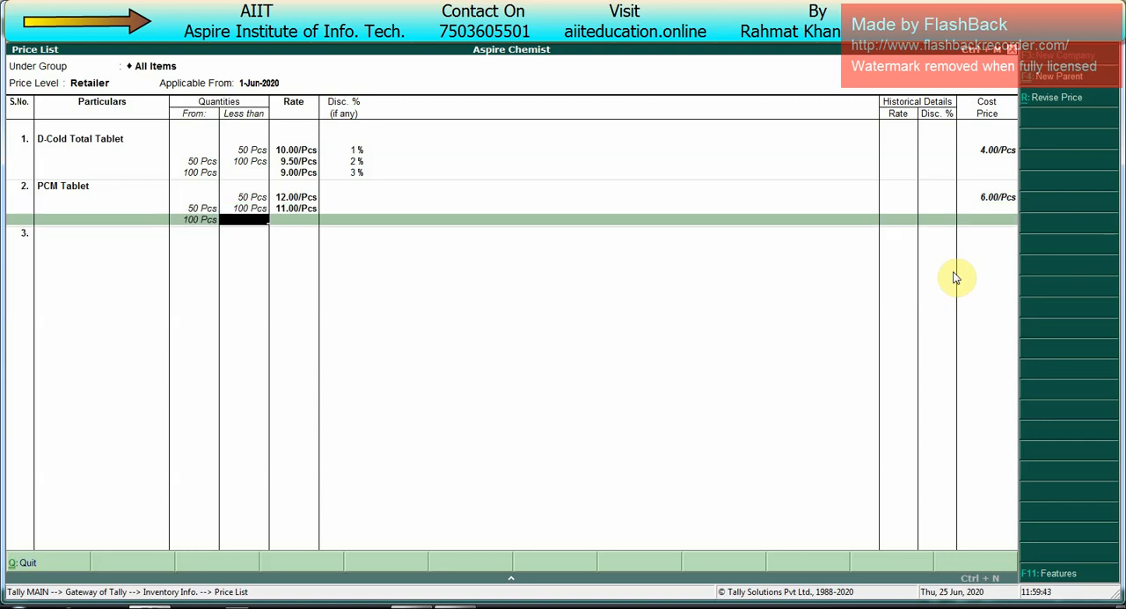
pyautogui.press('Return')
pyautogui.write('10')
pyautogui.press('Return')
pyautogui.write('2')
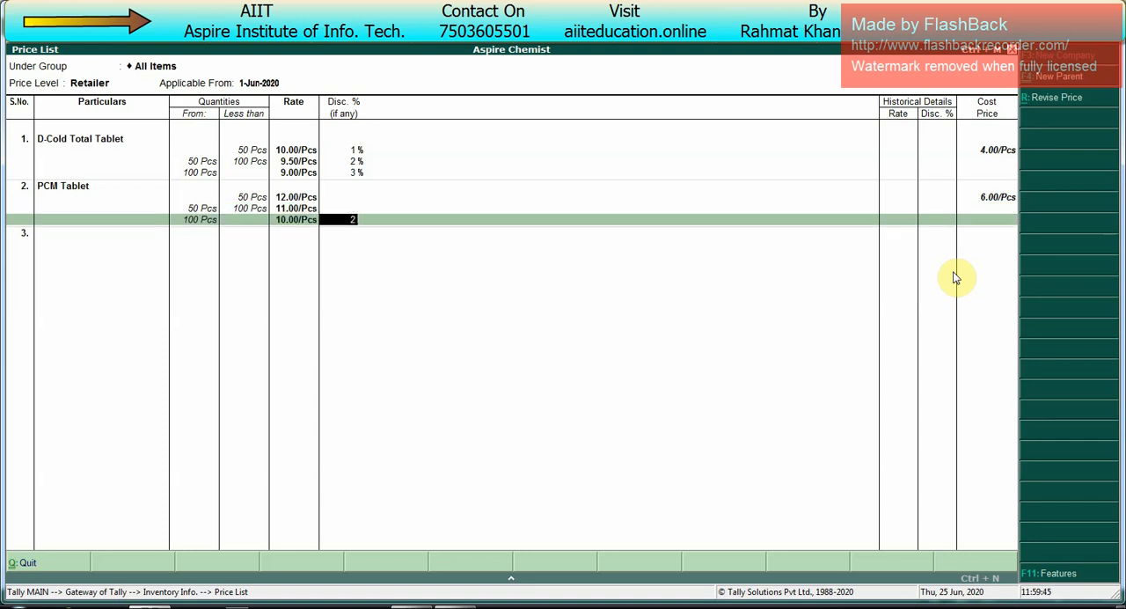
pyautogui.press('Return')
# Step: Add Saradon Tablet to the Retailer list and price quantities less than 50 Pcs at 15.00 per piece with a 2% discount
pyautogui.press('Return')
pyautogui.press('Return')
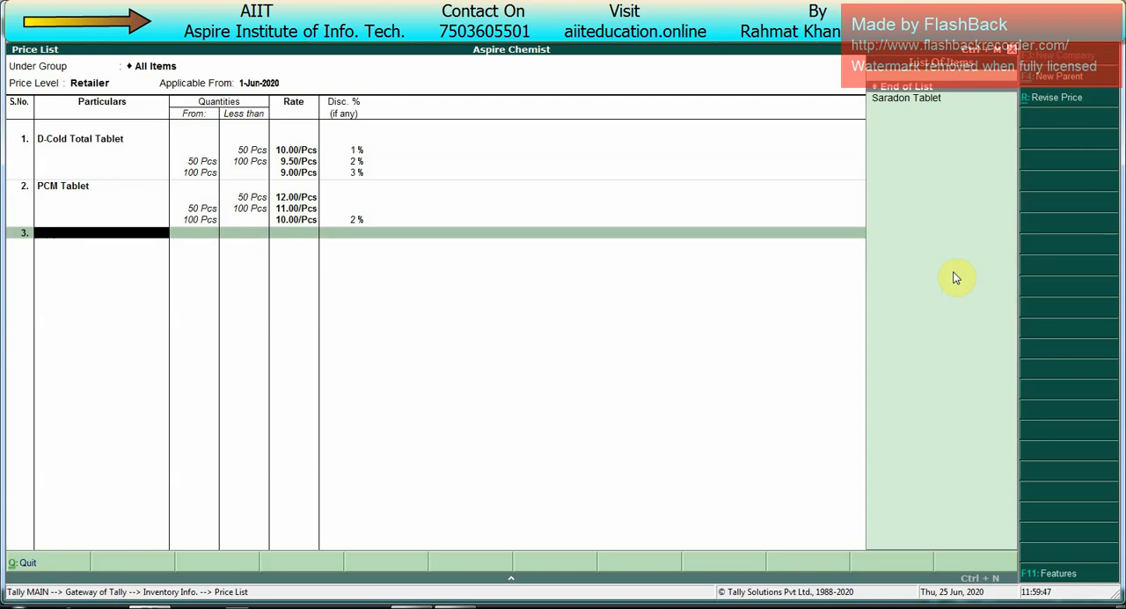
pyautogui.press('Return')
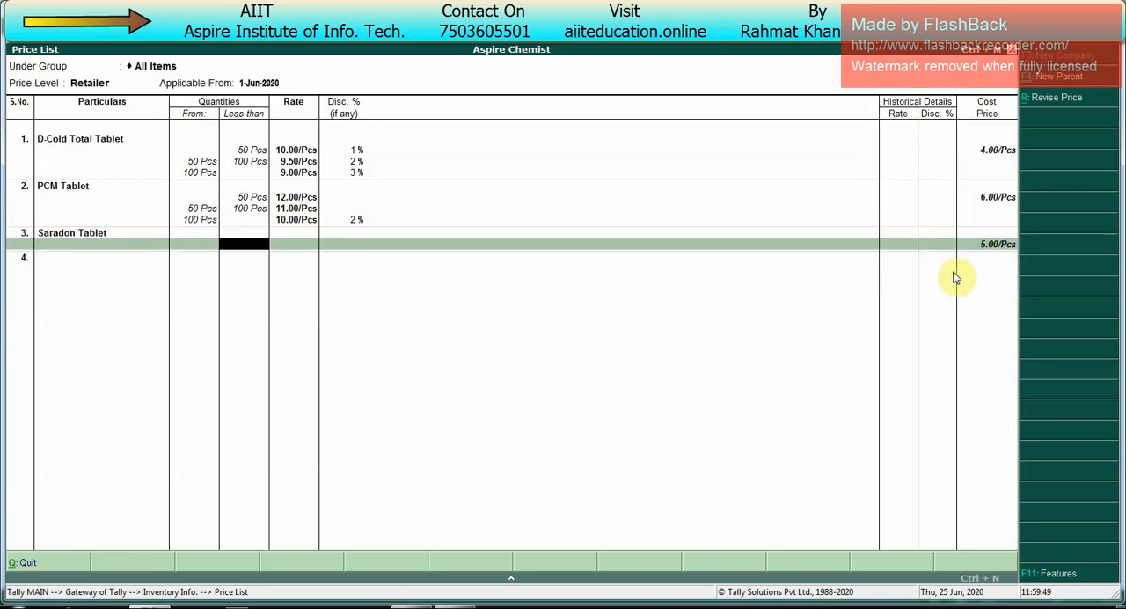
pyautogui.write('50')
pyautogui.press('Return')
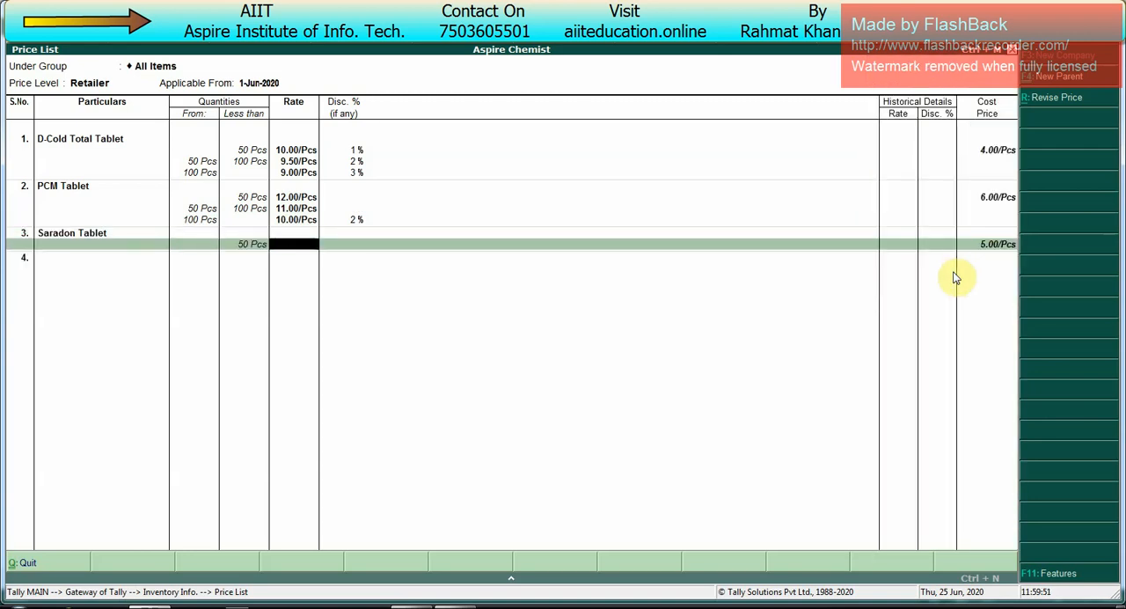
pyautogui.write('15')
pyautogui.press('Return')
pyautogui.write('2')
pyautogui.press('Return')
pyautogui.press('Return')
pyautogui.press('BackSpace')
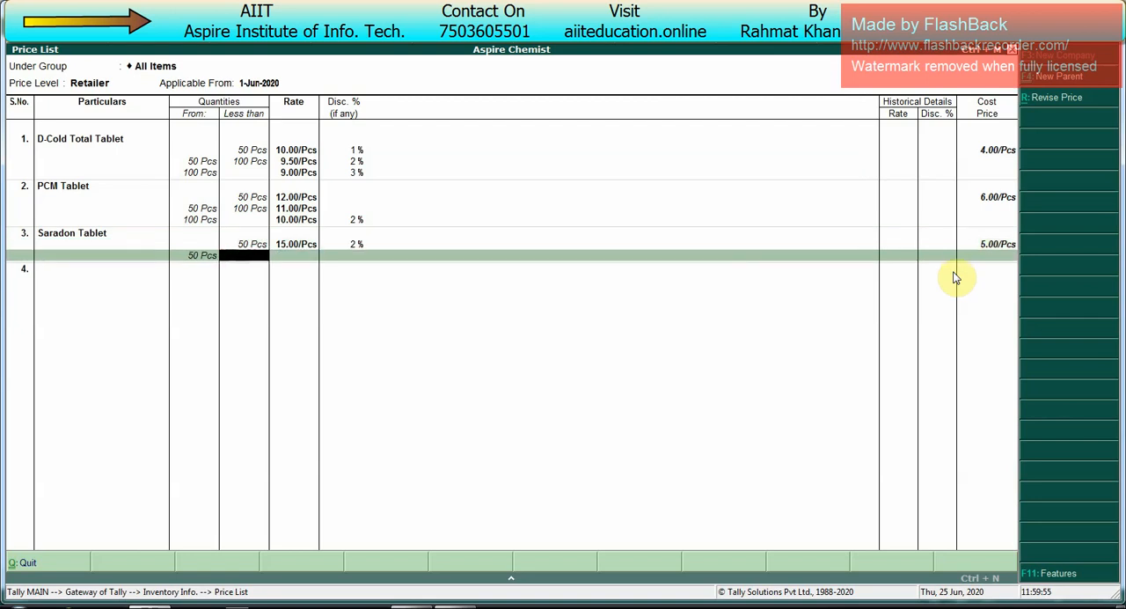
pyautogui.press('BackSpace')
pyautogui.press('BackSpace')
pyautogui.press('BackSpace')
pyautogui.press('Return')
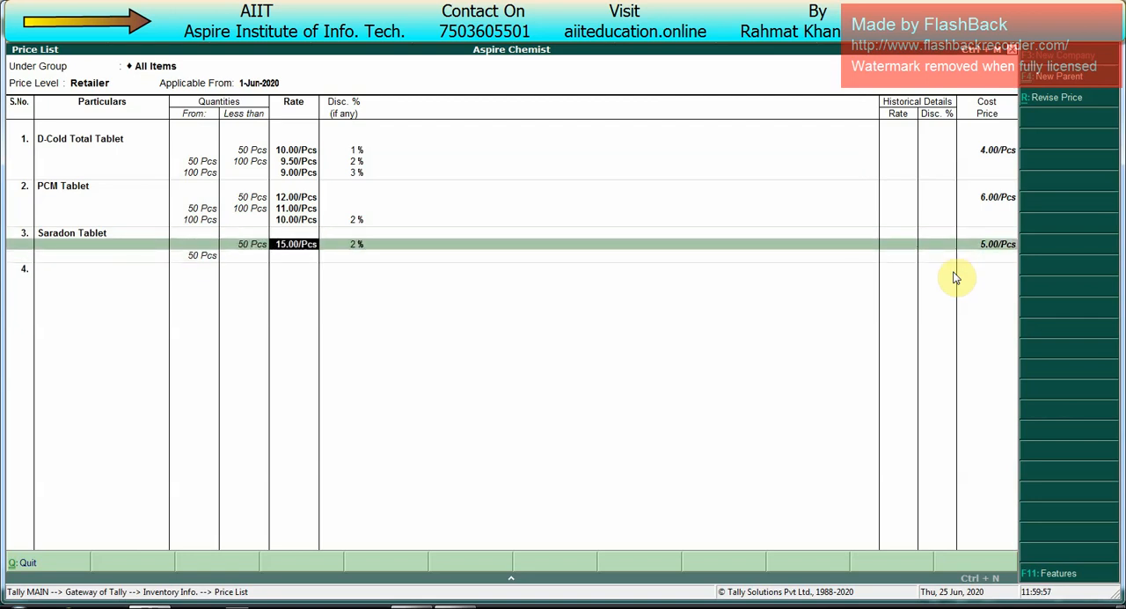
pyautogui.press('Return')
# Step: Price Saradon Tablet from 50 Pcs with no upper limit at 12.00 per piece with a 3% discount
pyautogui.press('Return')
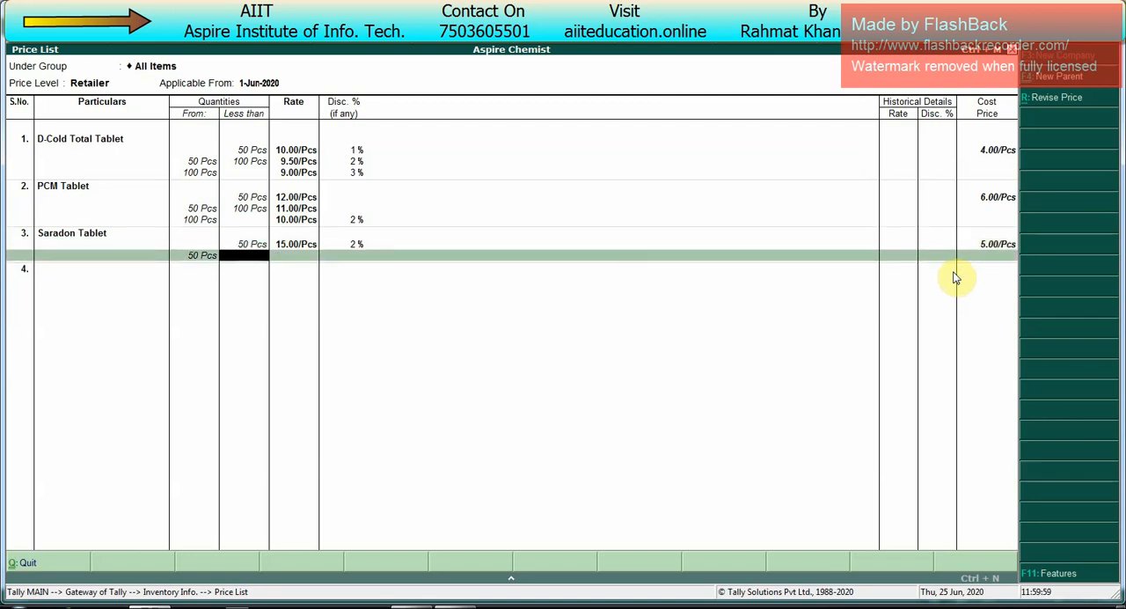
pyautogui.press('Return')
pyautogui.write('12')
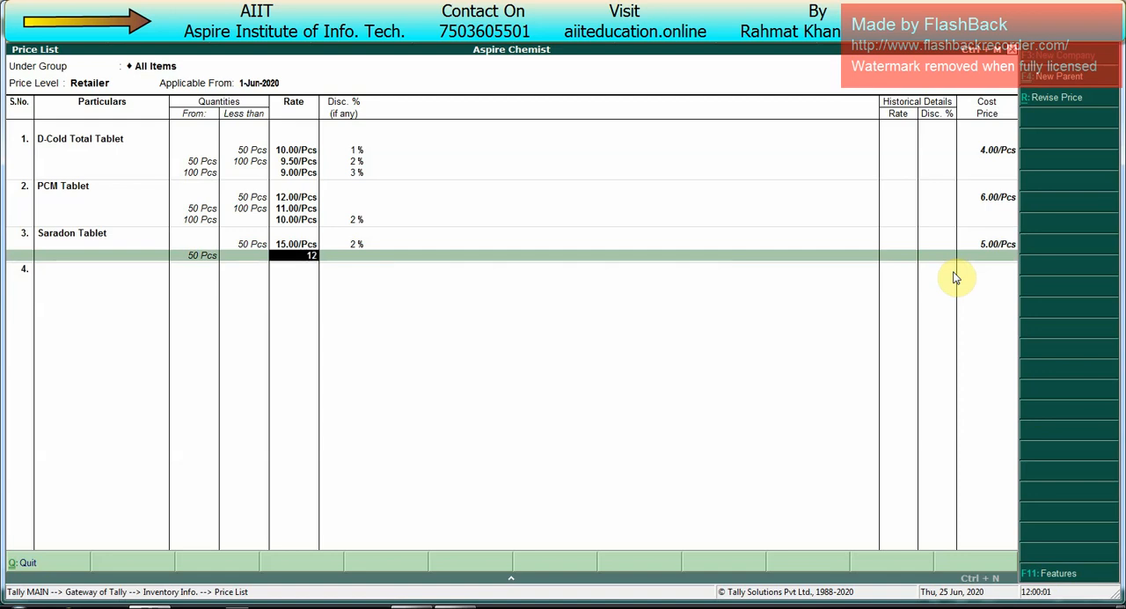
pyautogui.press('Return')
pyautogui.press('Return')
pyautogui.press('Return')
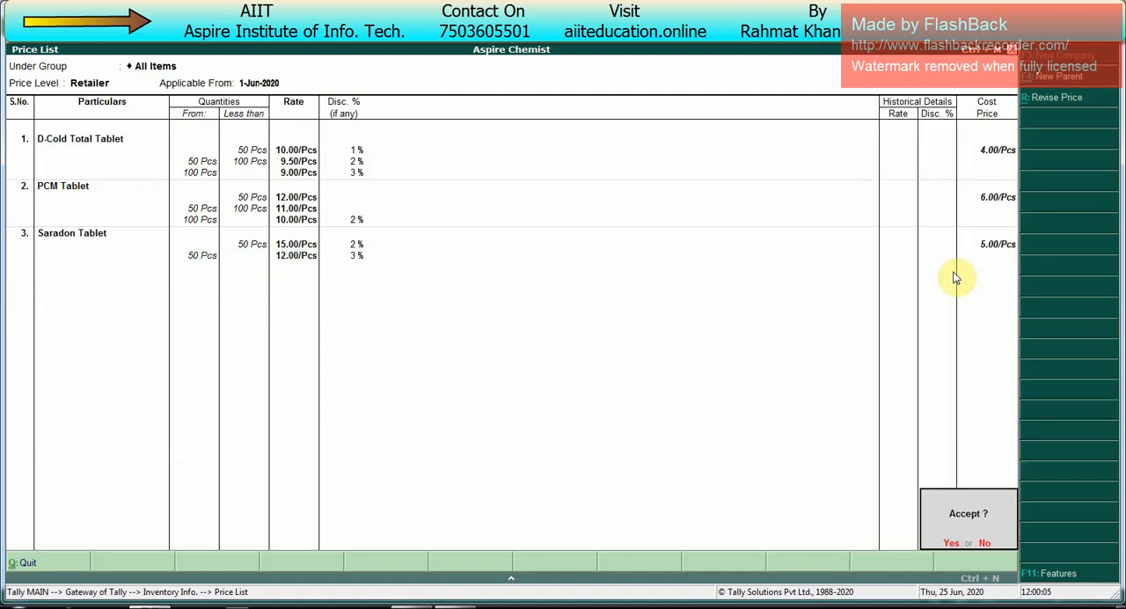
# Step: Save the Retailer price list and start the Consumer price list for All Items, applicable from 1-Jun-2020
pyautogui.press('Return')
pyautogui.press('Return')
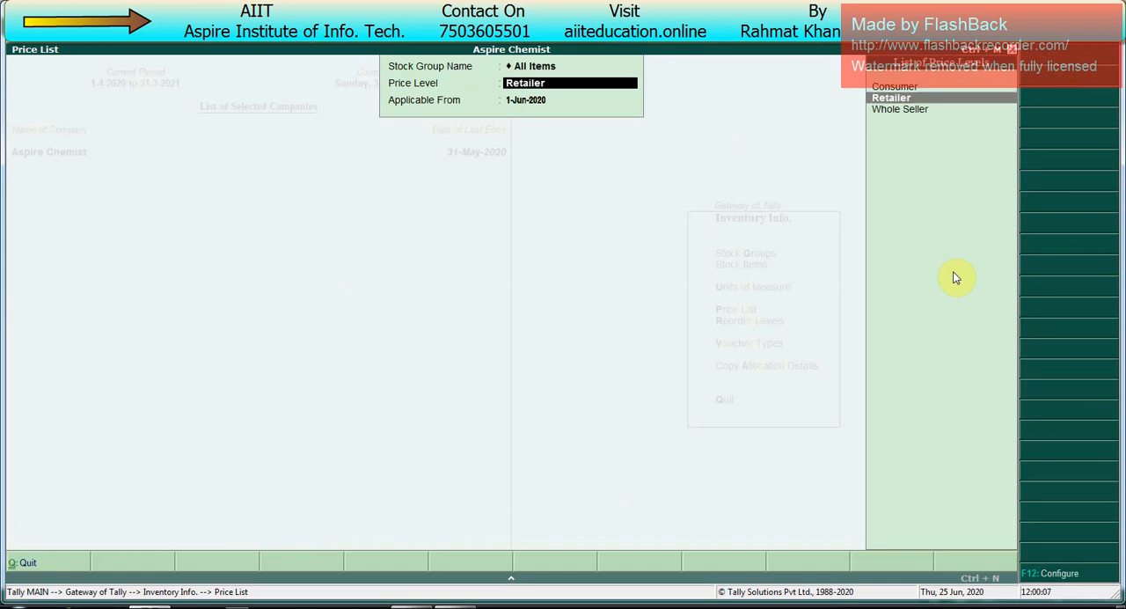
pyautogui.press('Up')
# Step: Add D-Cold Total Tablet to the Consumer list and price quantities less than 10 Pcs at 15.00 per piece with a 2% discount
pyautogui.press('Return')
pyautogui.press('Return')
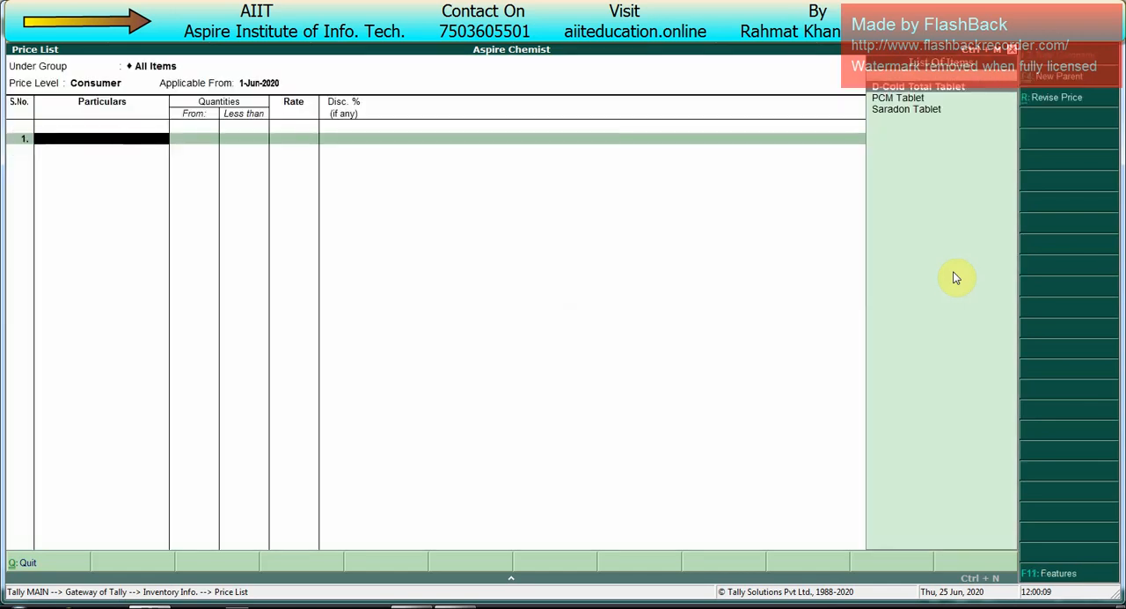
pyautogui.press('Return')
pyautogui.write('10')
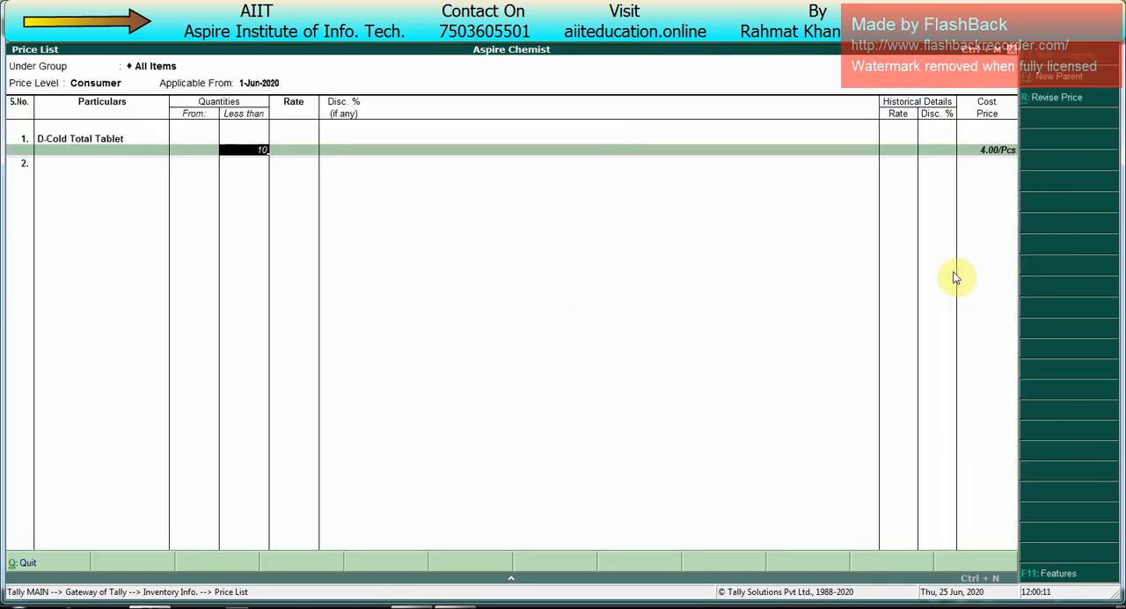
pyautogui.press('Return')
pyautogui.write('15')
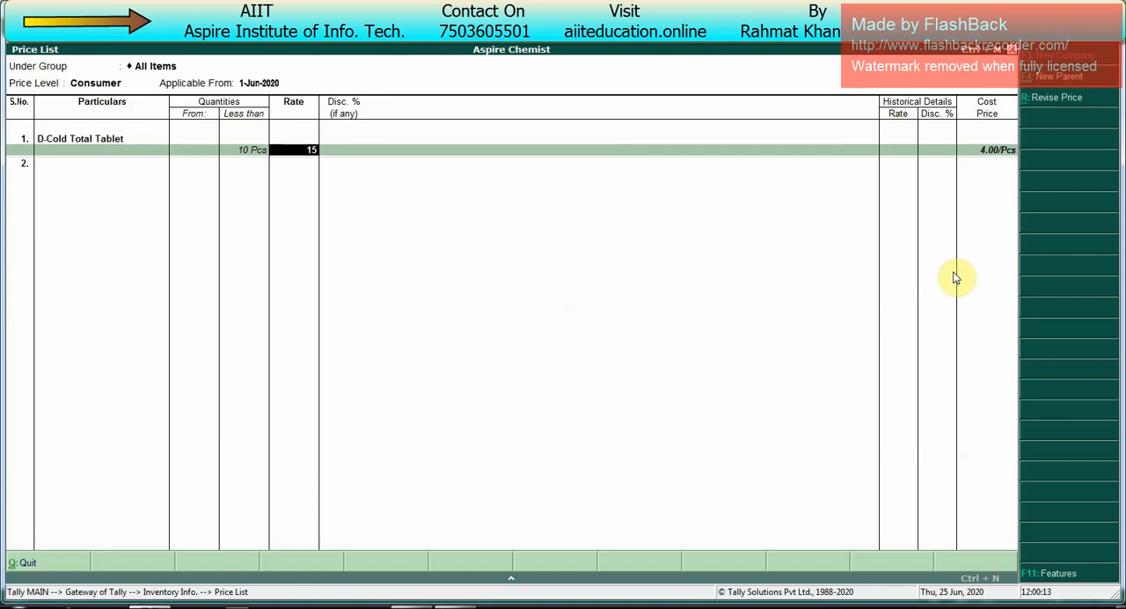
pyautogui.press('Return')
pyautogui.write('2')
pyautogui.press('Return')
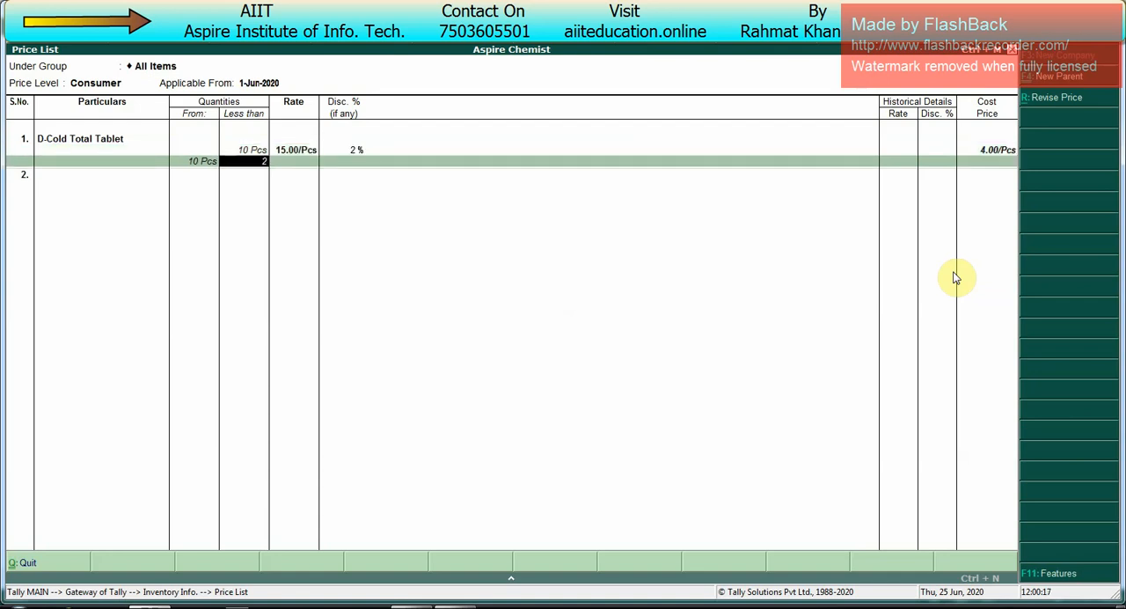
# Step: Price D-Cold Total Tablet from 10 to less than 50 Pcs at 14.00 per piece with a 3% discount
pyautogui.write('50')
pyautogui.press('Return')
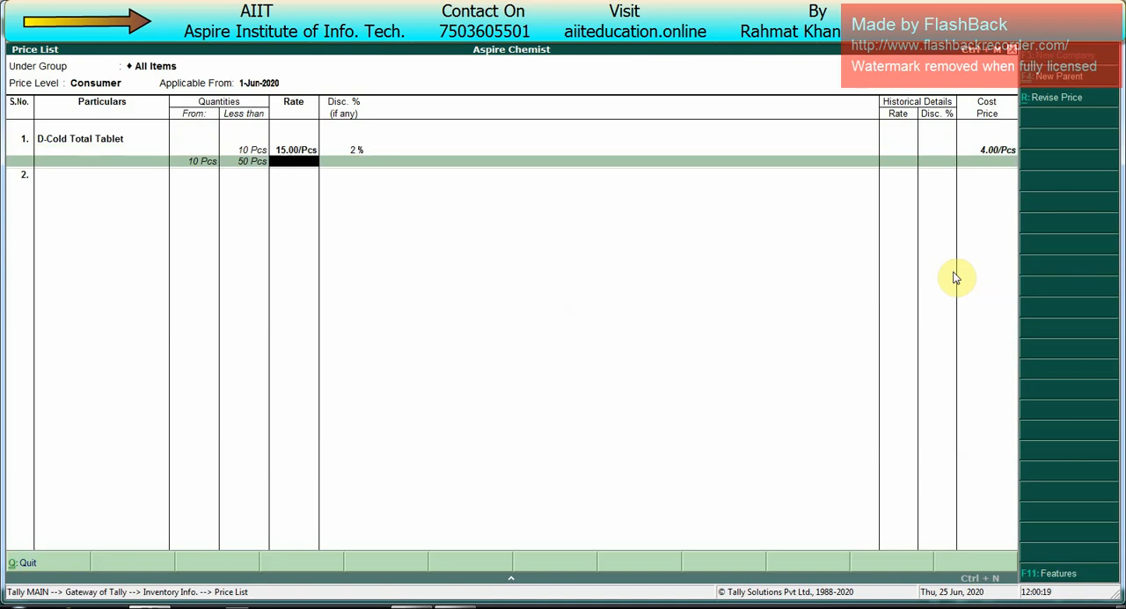
pyautogui.write('14')
pyautogui.press('Return')
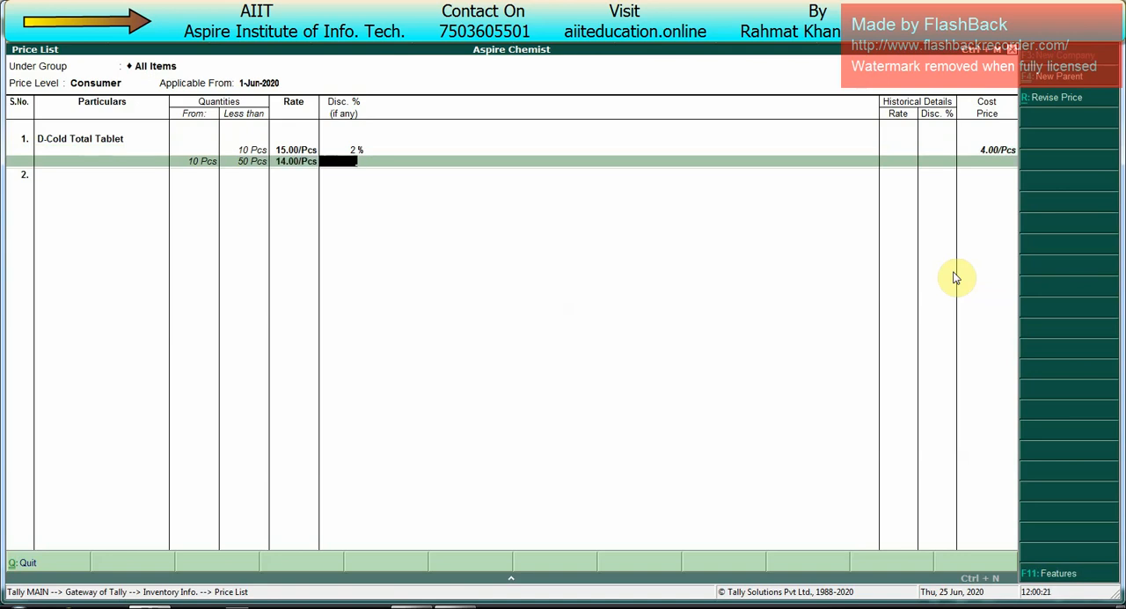
pyautogui.write('3')
pyautogui.press('Return')
# Step: Price D-Cold Total Tablet from 50 Pcs with no upper limit at 12.00 per piece with a 5% discount
pyautogui.press('Return')
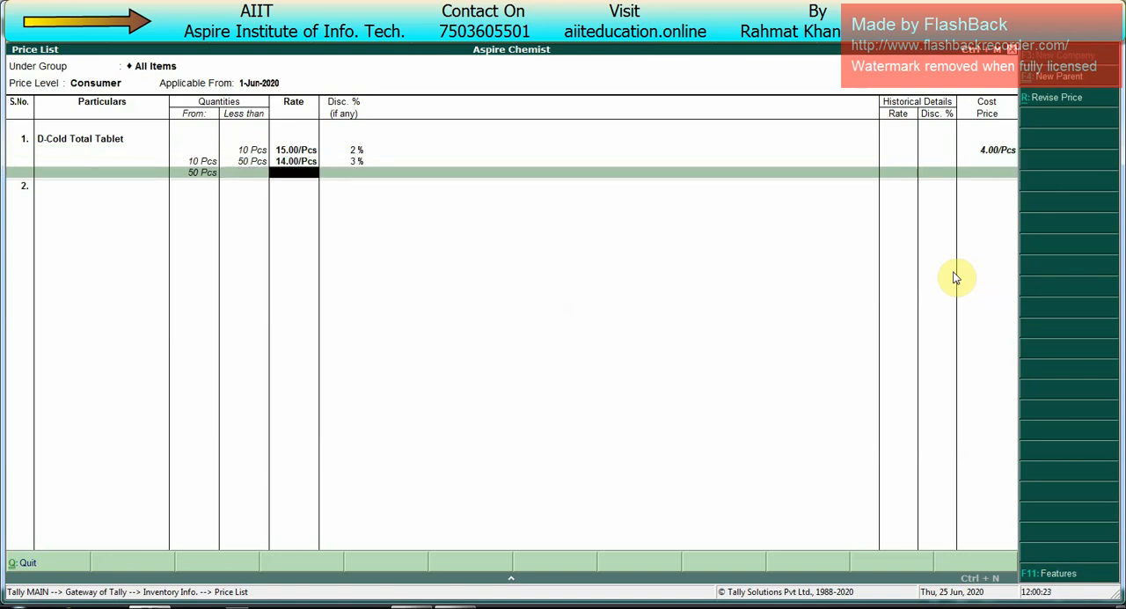
pyautogui.write('12')
pyautogui.press('Return')
pyautogui.write('5')
# Step: Add PCM Tablet to the Consumer list and price quantities less than 10 Pcs at 15.00 per piece without a discount
pyautogui.press('Return')
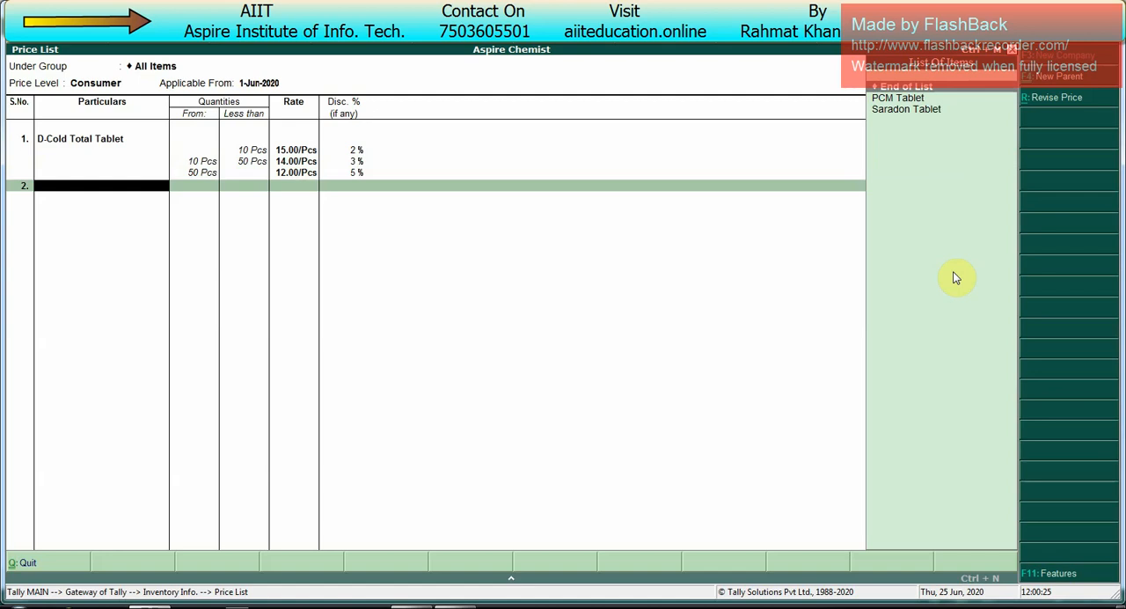
pyautogui.press('Down')
pyautogui.press('Return')
pyautogui.write('1')
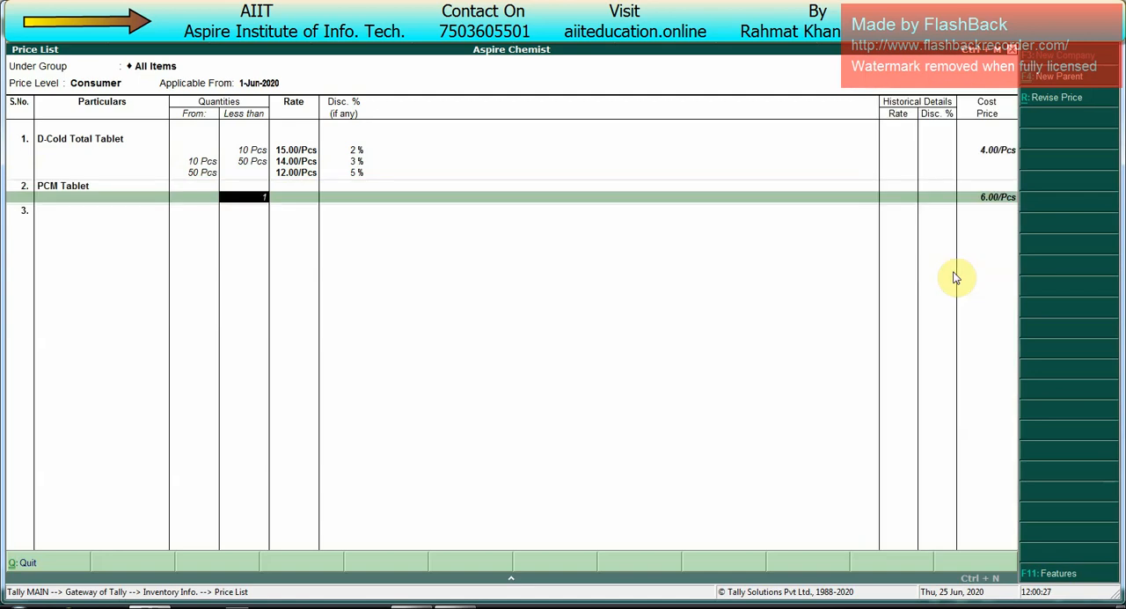
pyautogui.write('0')
pyautogui.press('Return')
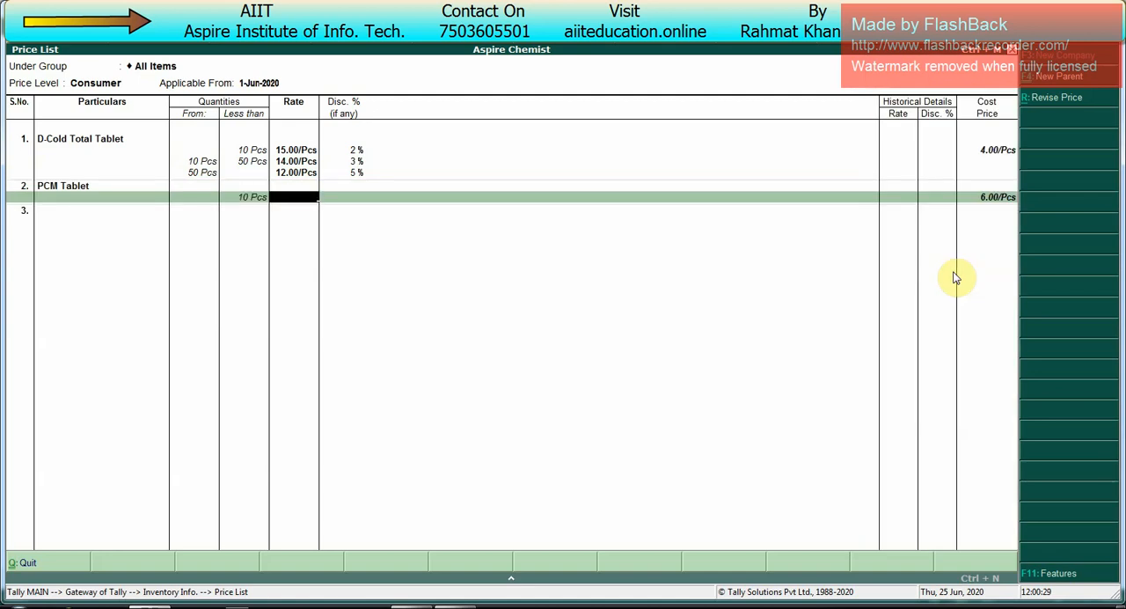
pyautogui.press('Return')
pyautogui.write('15')
pyautogui.press('Return')
# Step: Price PCM Tablet from 10 to less than 50 Pcs at 14.00 per piece without a discount
pyautogui.press('Return')
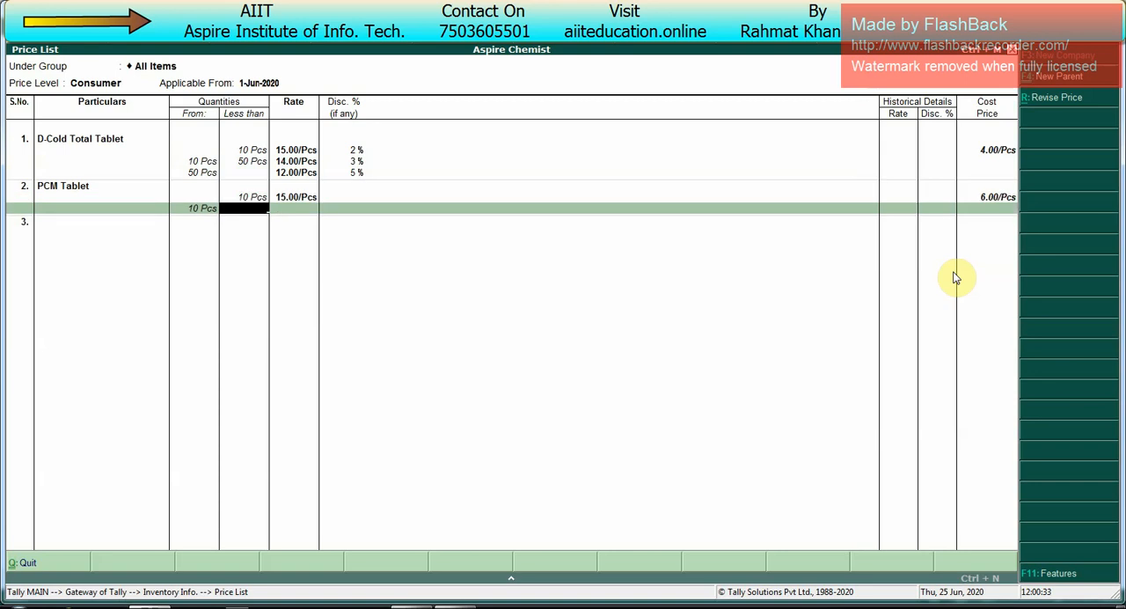
pyautogui.write('50')
pyautogui.press('Return')
pyautogui.write('14')
pyautogui.press('Return')
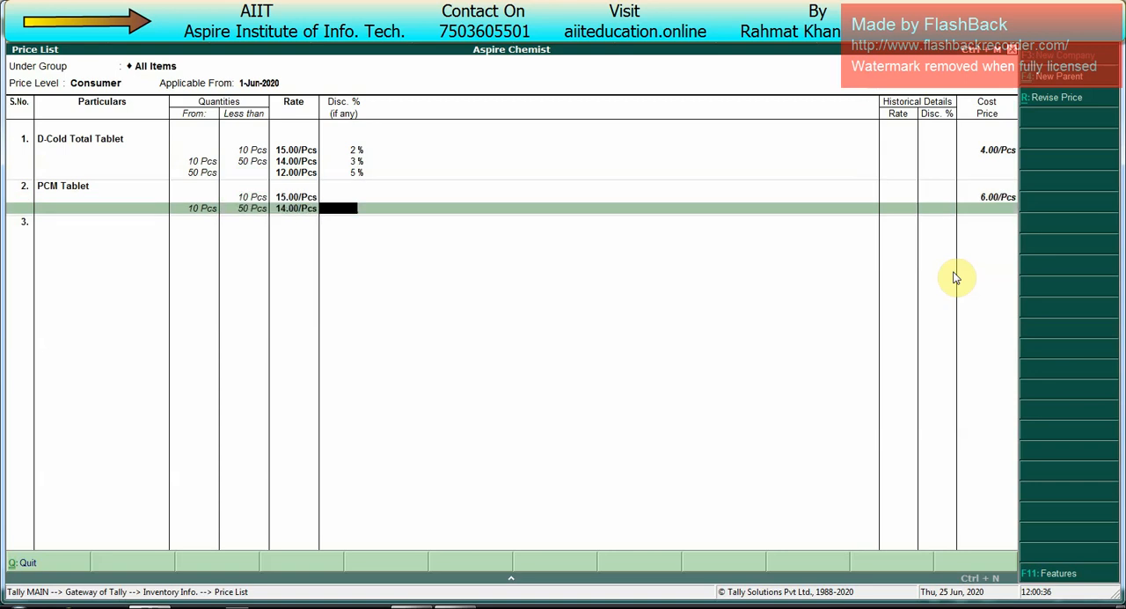
pyautogui.press('Return')
# Step: Price PCM Tablet from 50 Pcs with no upper limit at 12.00 per piece without a discount
pyautogui.press('Return')
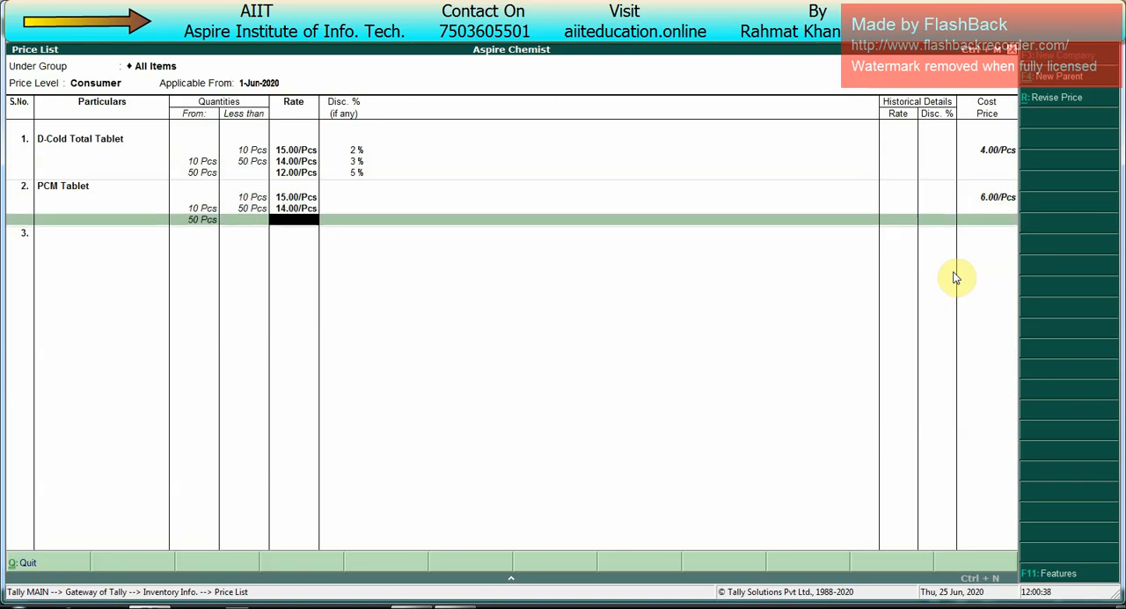
pyautogui.write('12')
# Step: Add Saradon Tablet to the Consumer list and price quantities less than 10 Pcs at 20.00 per piece without a discount
pyautogui.press('Return')
pyautogui.press('Return')
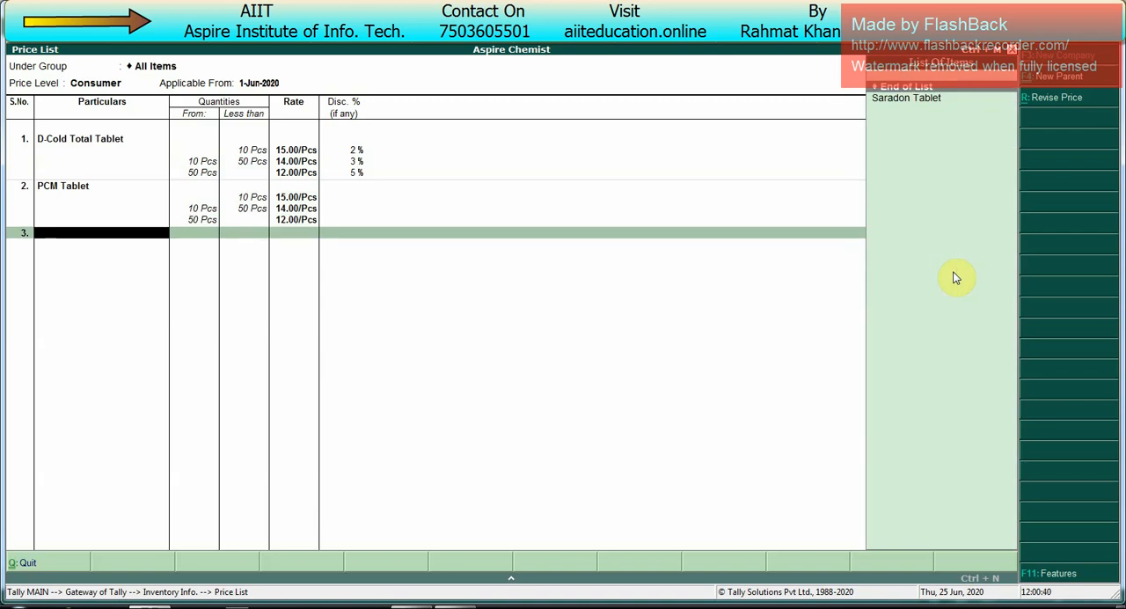
pyautogui.press('Return')
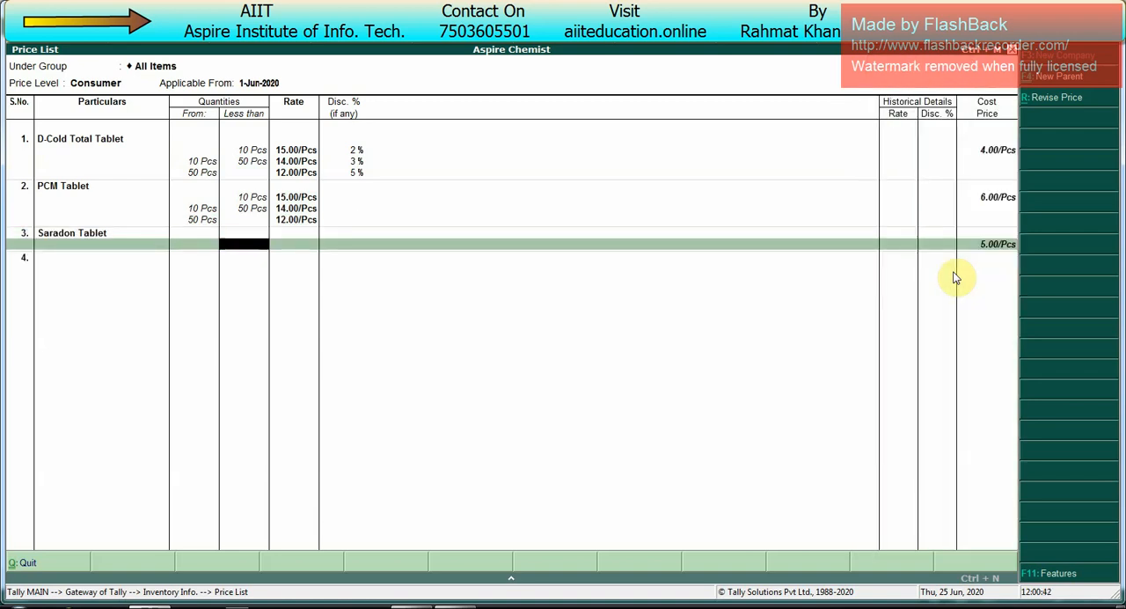
pyautogui.write('10')
pyautogui.press('Return')
pyautogui.write('20')
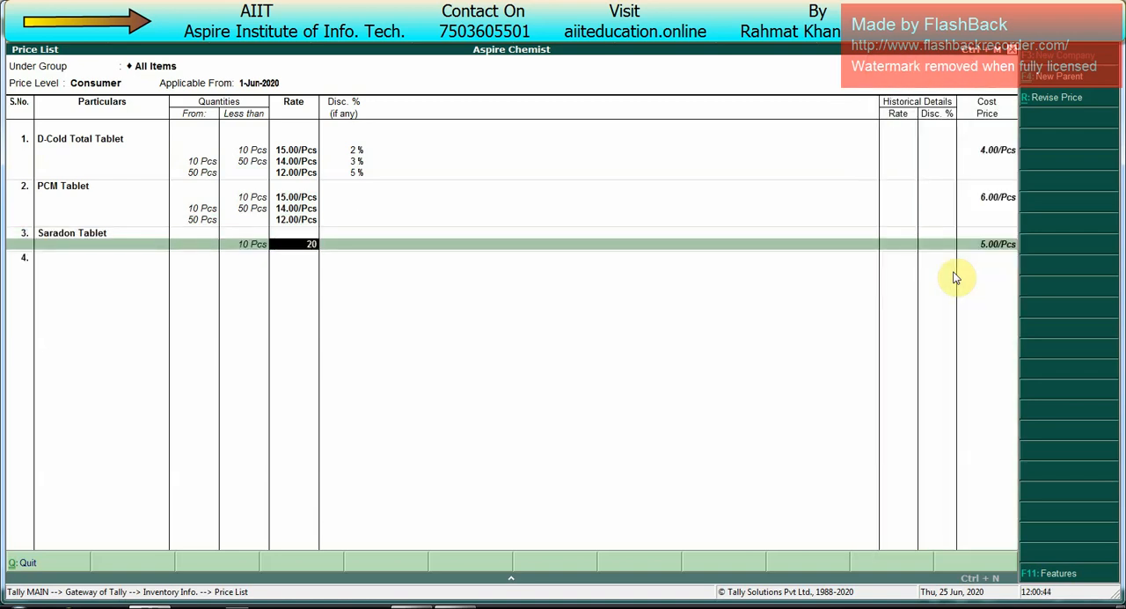
pyautogui.press('Return')
pyautogui.press('Return')
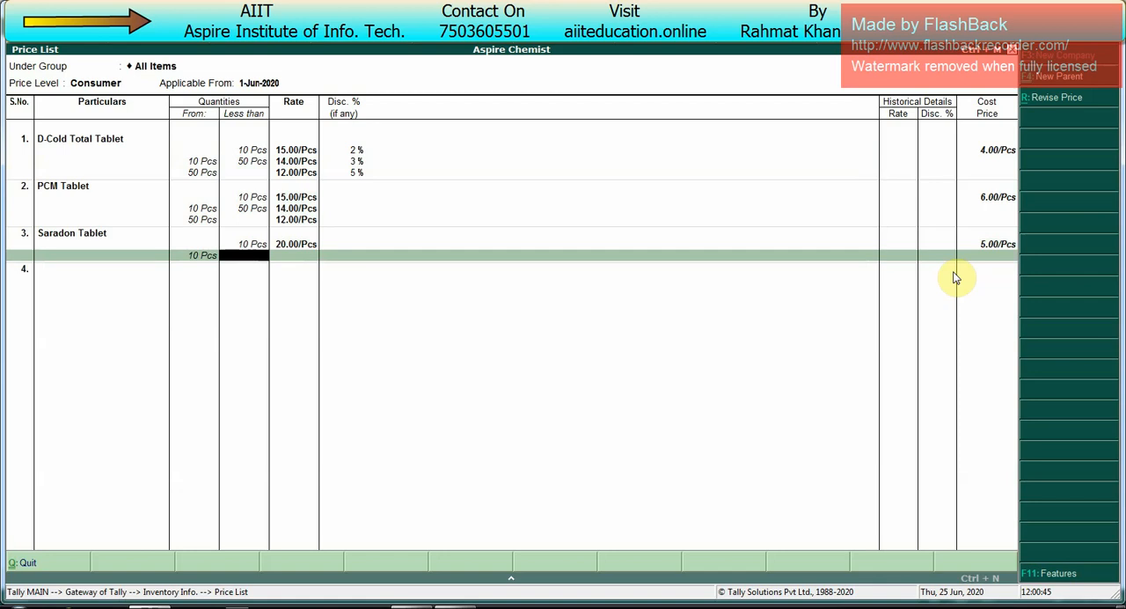
# Step: Price Saradon Tablet from 10 Pcs with no upper limit at 18.00 per piece without a discount and save the Consumer price list
pyautogui.press('Return')
pyautogui.write('18')
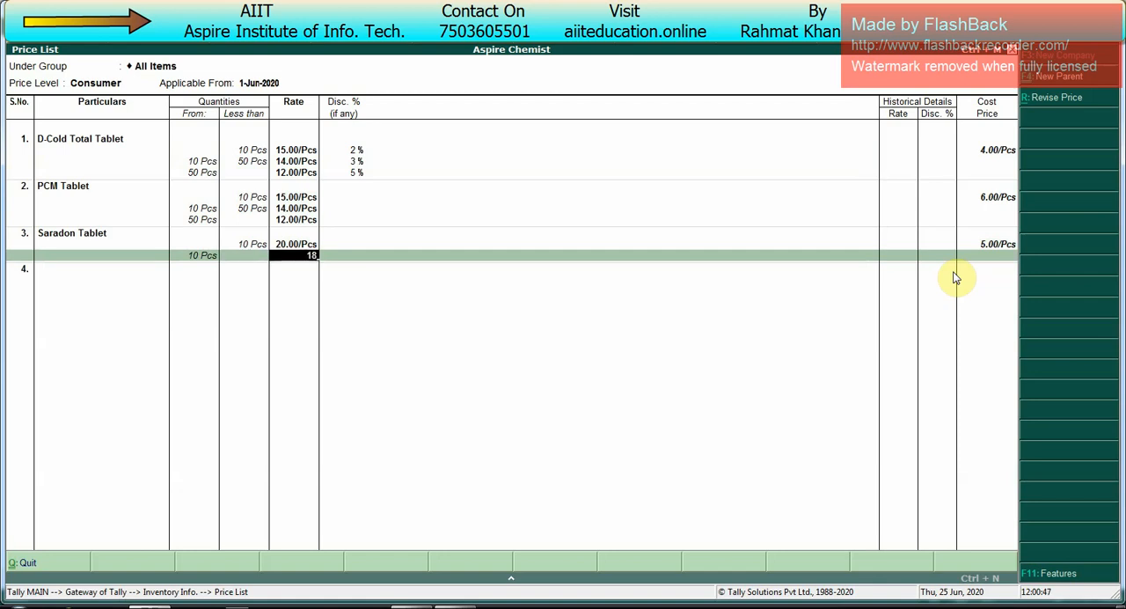
pyautogui.press('Return')
pyautogui.press('Return')
pyautogui.press('Return')
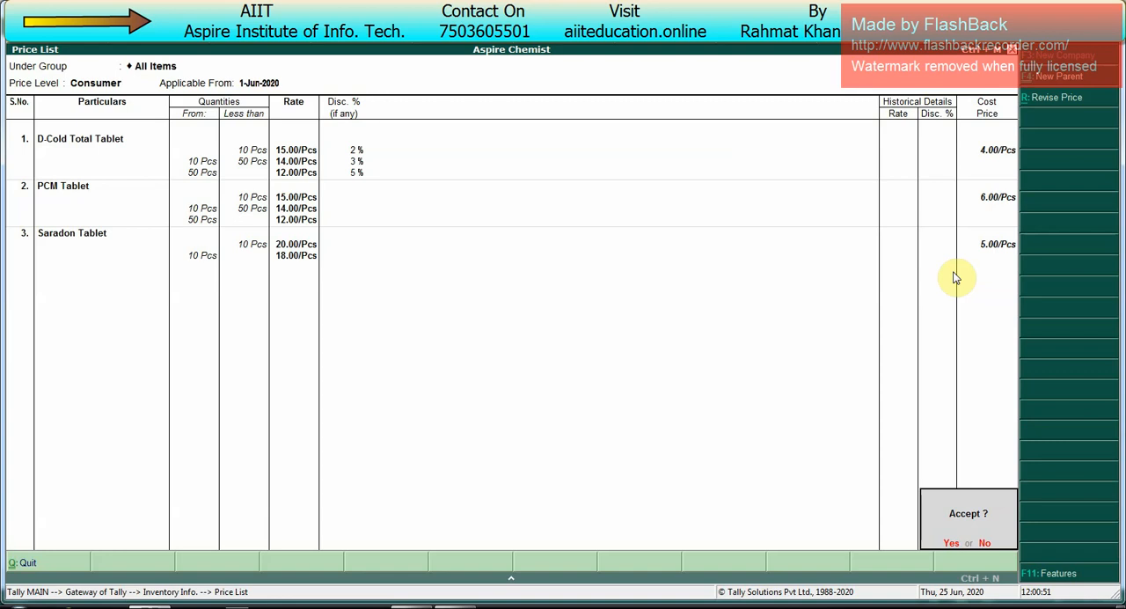
pyautogui.press('Return')
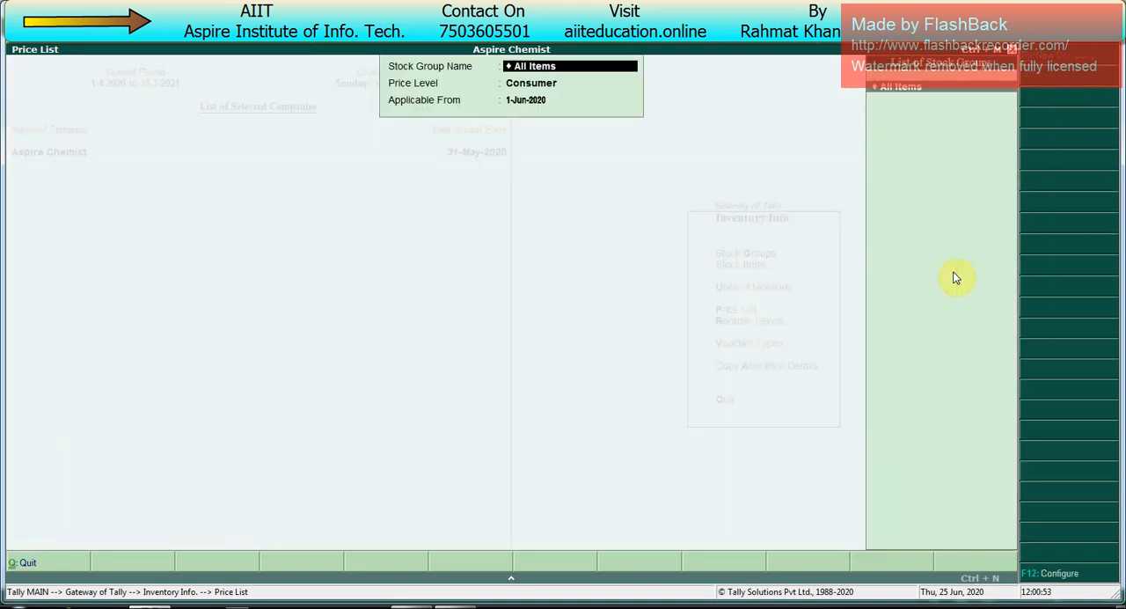
pyautogui.press('Escape')
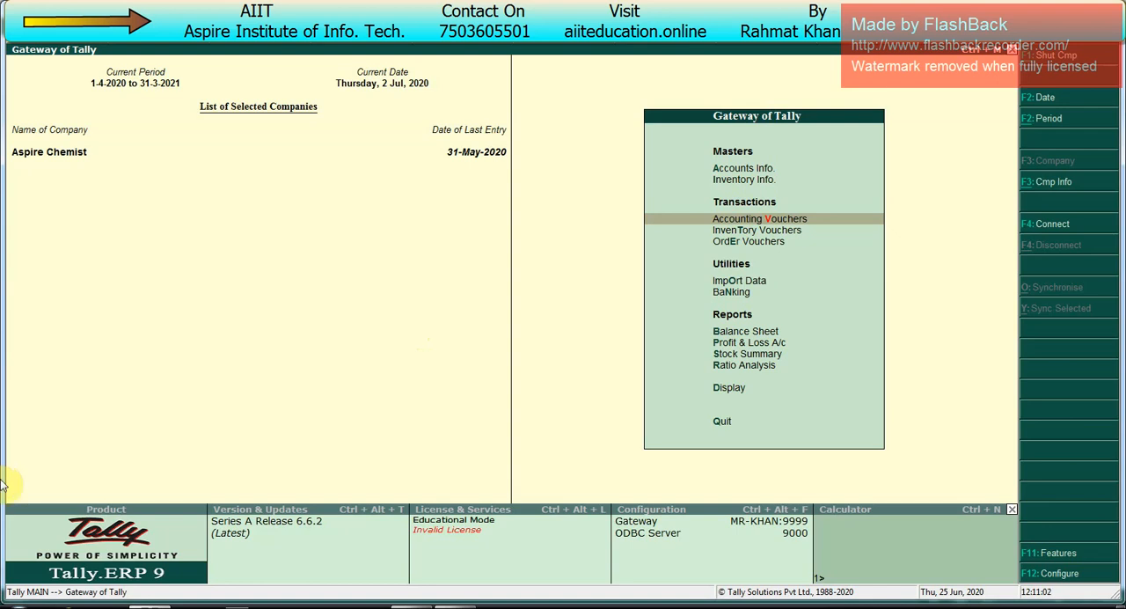
# Step: Set Use reversing journals and optional vouchers to Yes in the company's accounting features and save them
pyautogui.press('F11')
pyautogui.press('Return')
pyautogui.press('Return')
pyautogui.press('Return')
pyautogui.press('Return')
pyautogui.press('Return')
pyautogui.press('Return')
pyautogui.press('Return')
pyautogui.press('Return')
pyautogui.press('Return')
pyautogui.press('Return')
pyautogui.press('Return')
pyautogui.press('Return')
pyautogui.press('Return')
pyautogui.press('Return')
pyautogui.press('Return')
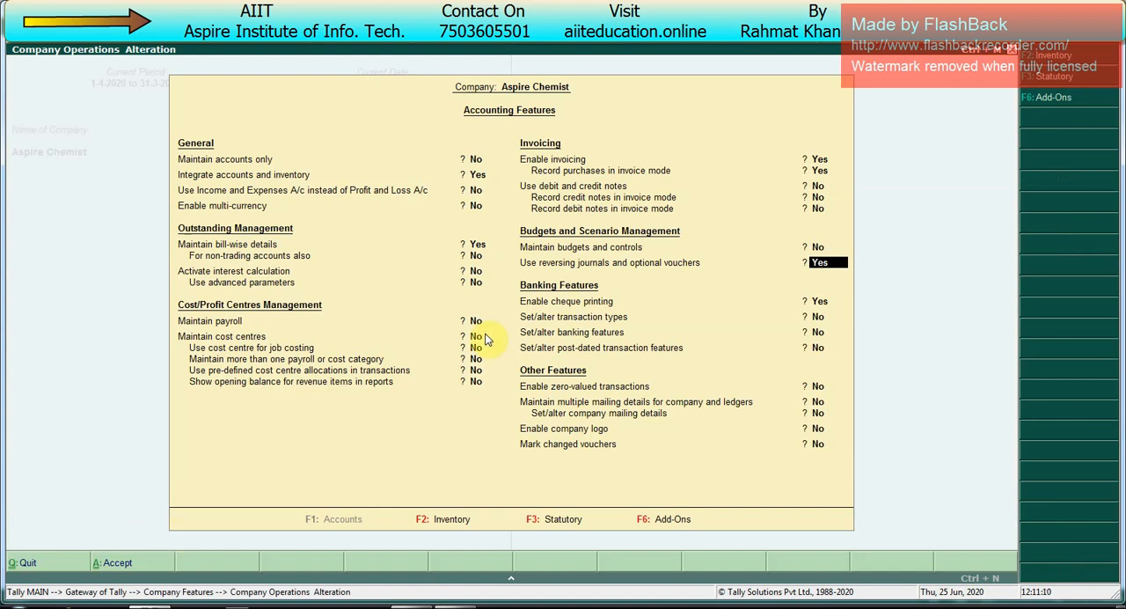
pyautogui.press('Return')
pyautogui.hotkey('ctrl', 'a')
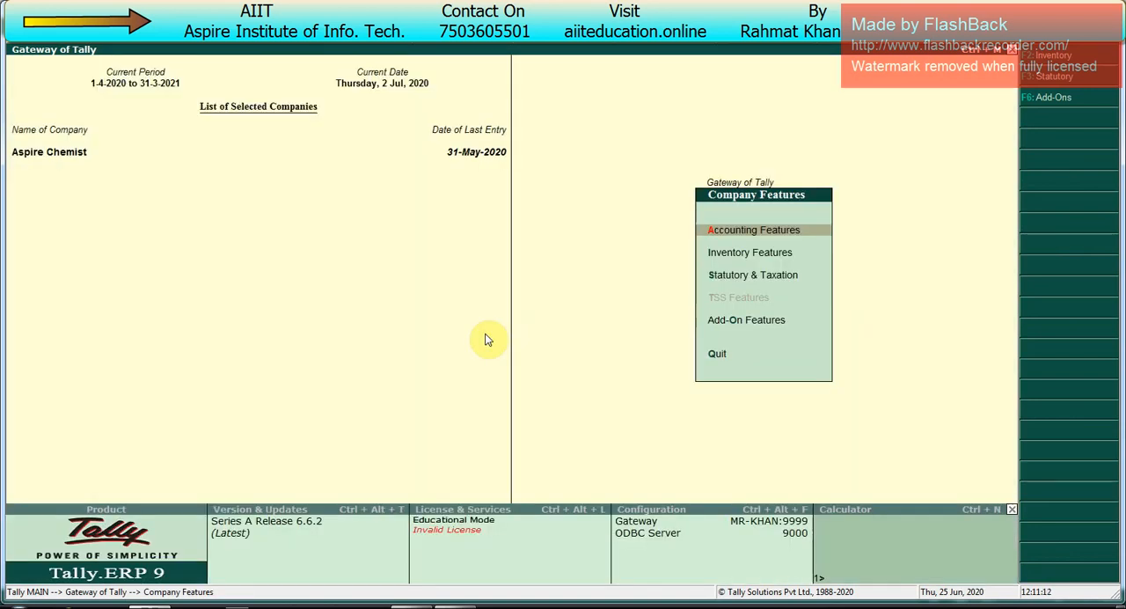
# Step: Return to the Gateway of Tally and open a new sales order voucher
pyautogui.press('Escape')
pyautogui.press('Return')
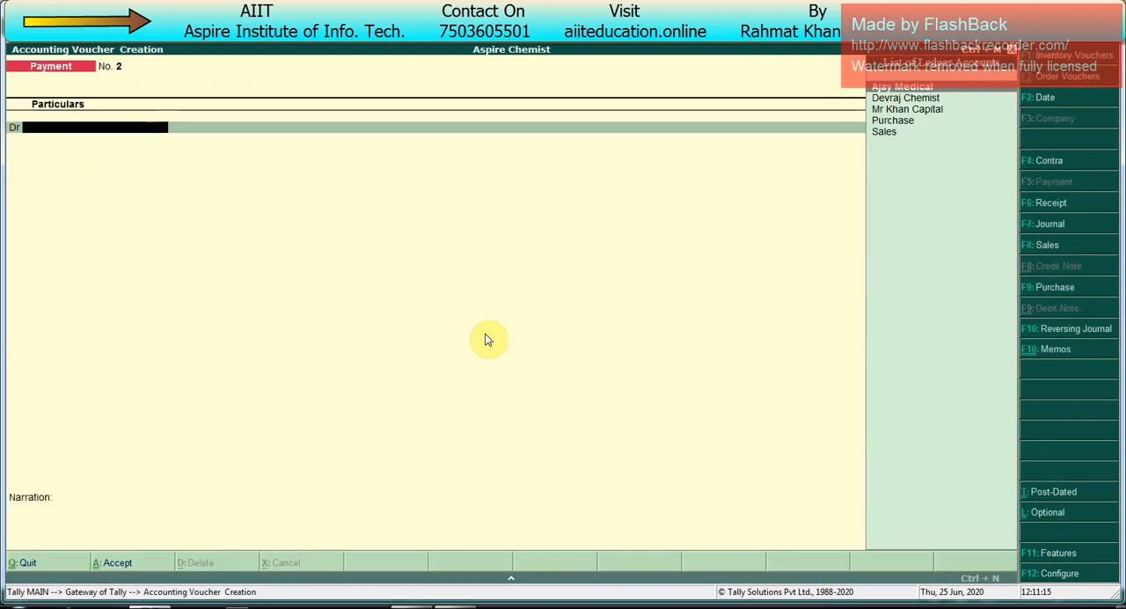
pyautogui.hotkey('alt', 'F5')
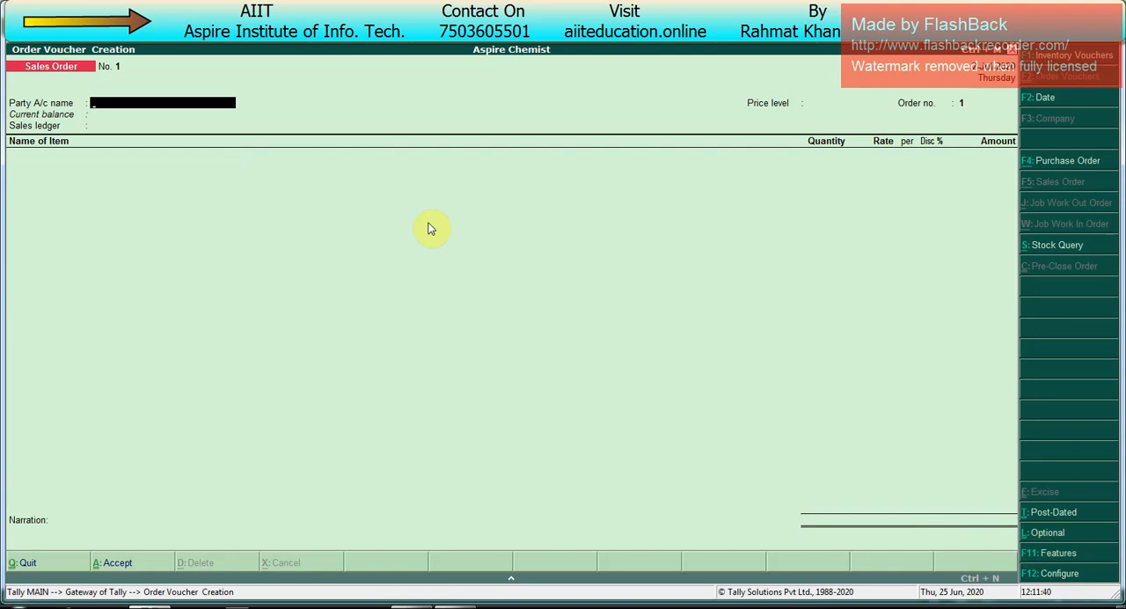
# Step: Mark the sales order for Ajay Medical as optional and preview its printed quotation
pyautogui.hotkey('ctrl', 'l')
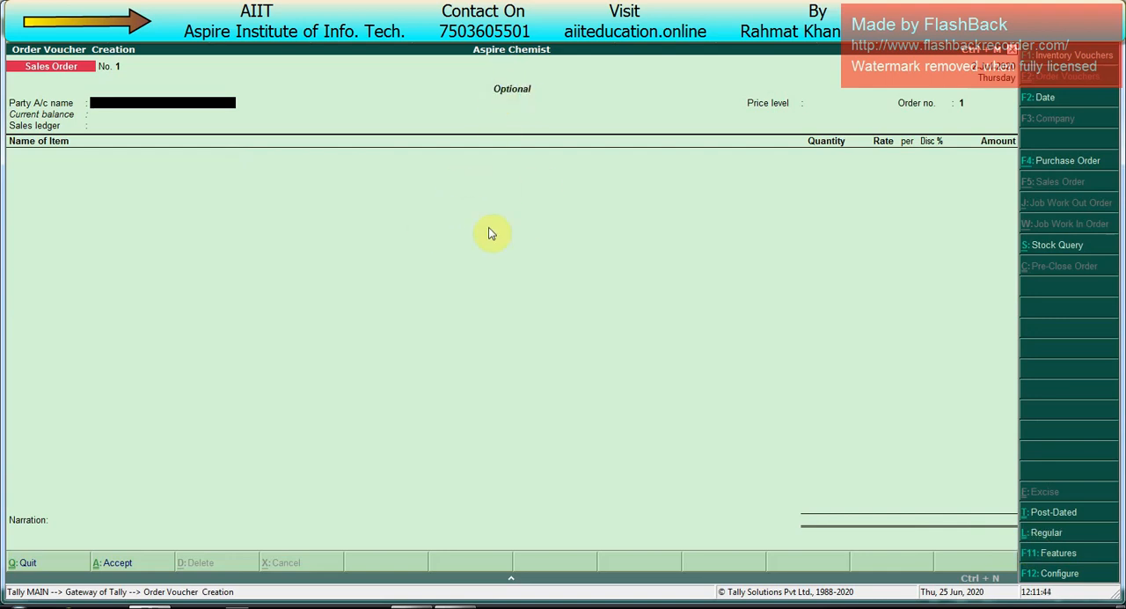
pyautogui.hotkey('alt', 'p')
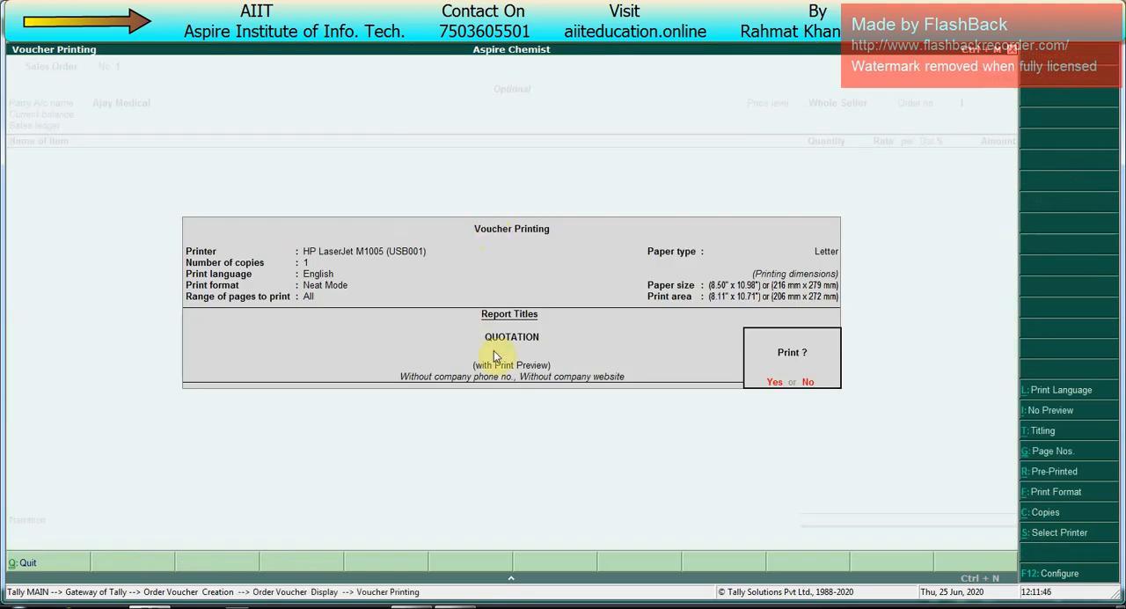
pyautogui.press('Return')
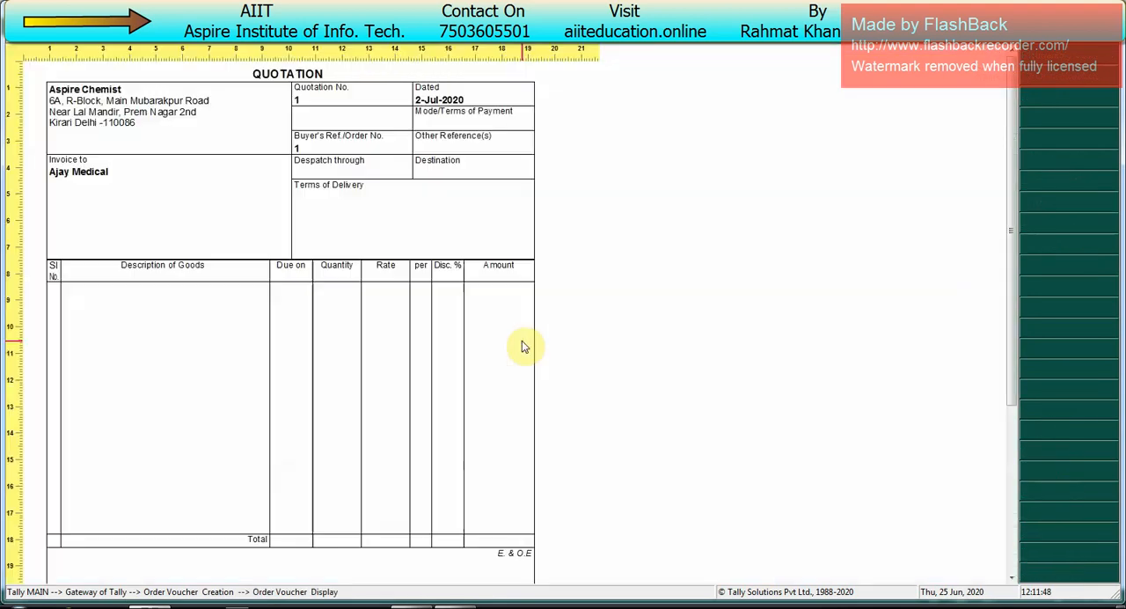
pyautogui.press('Escape')
pyautogui.press('Escape')
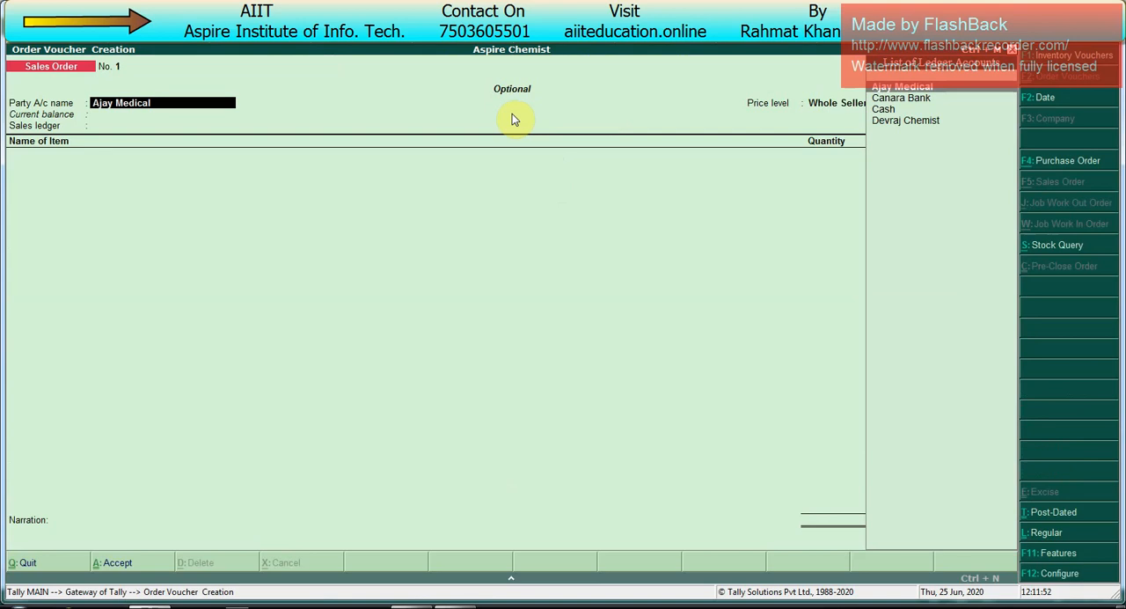
# Step: Switch the voucher back to regular and preview its printed sales order for comparison
pyautogui.hotkey('ctrl', 'l')
pyautogui.hotkey('alt', 'p')
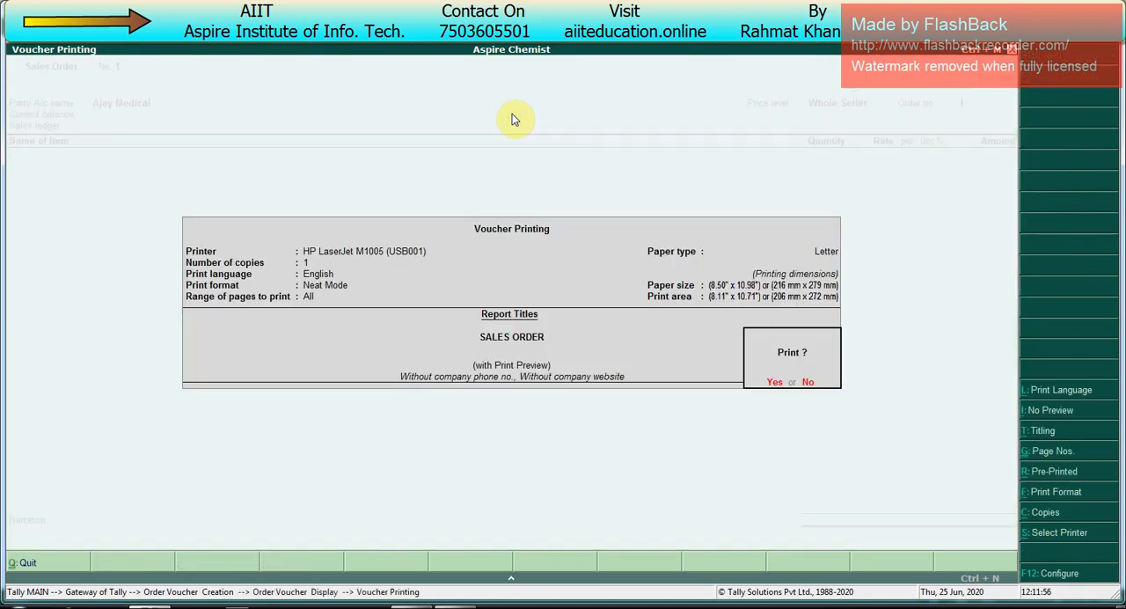
pyautogui.press('Return')
pyautogui.click(515, 352)
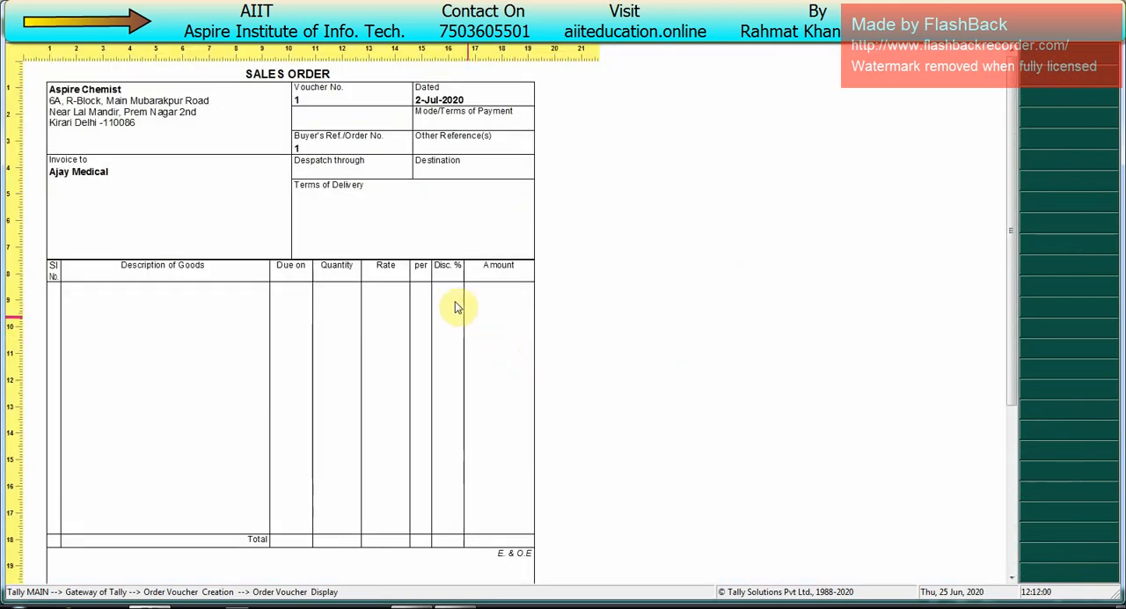
pyautogui.click(305, 88)
pyautogui.press('Escape')
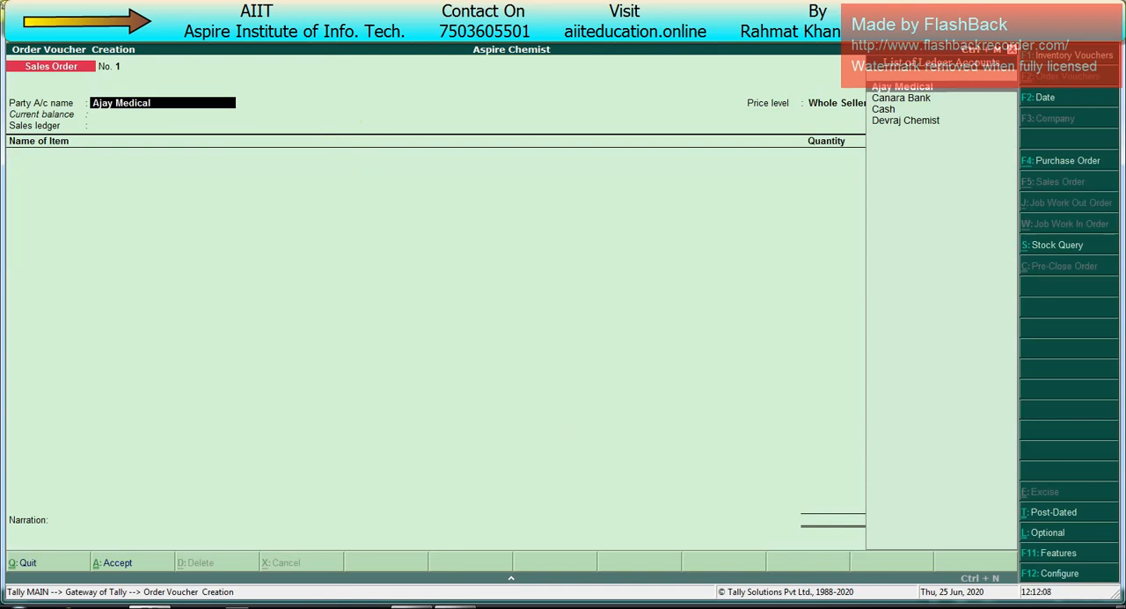
# Step: Mark the voucher as optional again, keep Ajay Medical with the Whole Seller price level, and enter the order number
pyautogui.hotkey('ctrl', 'l')
pyautogui.press('Return')
pyautogui.press('Return')
pyautogui.press('Return')
pyautogui.hotkey('ctrl', 'a')
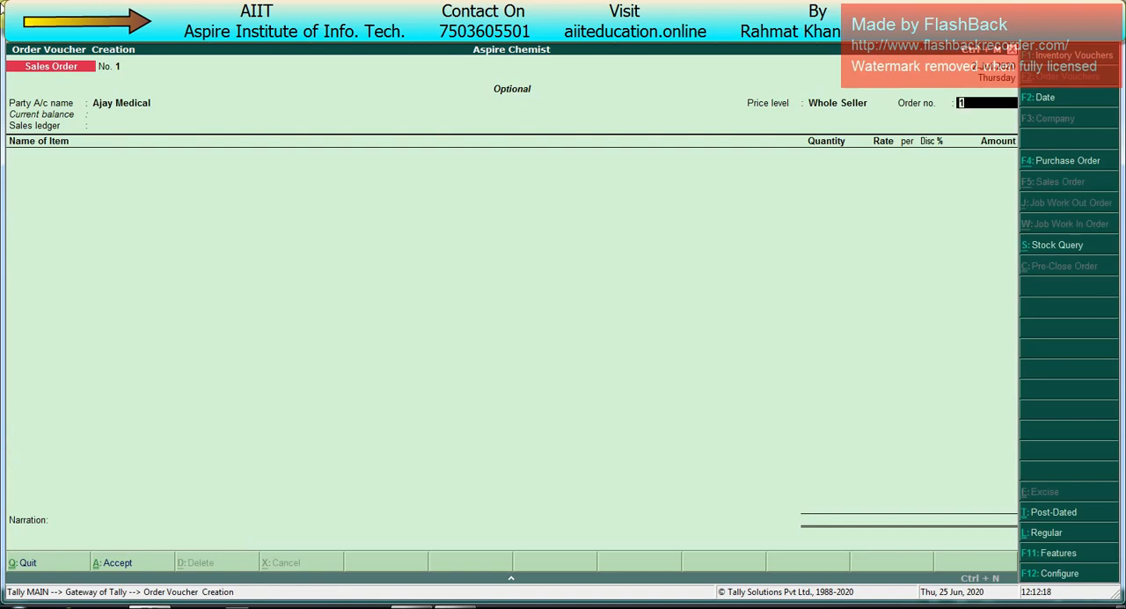
pyautogui.press('Return')
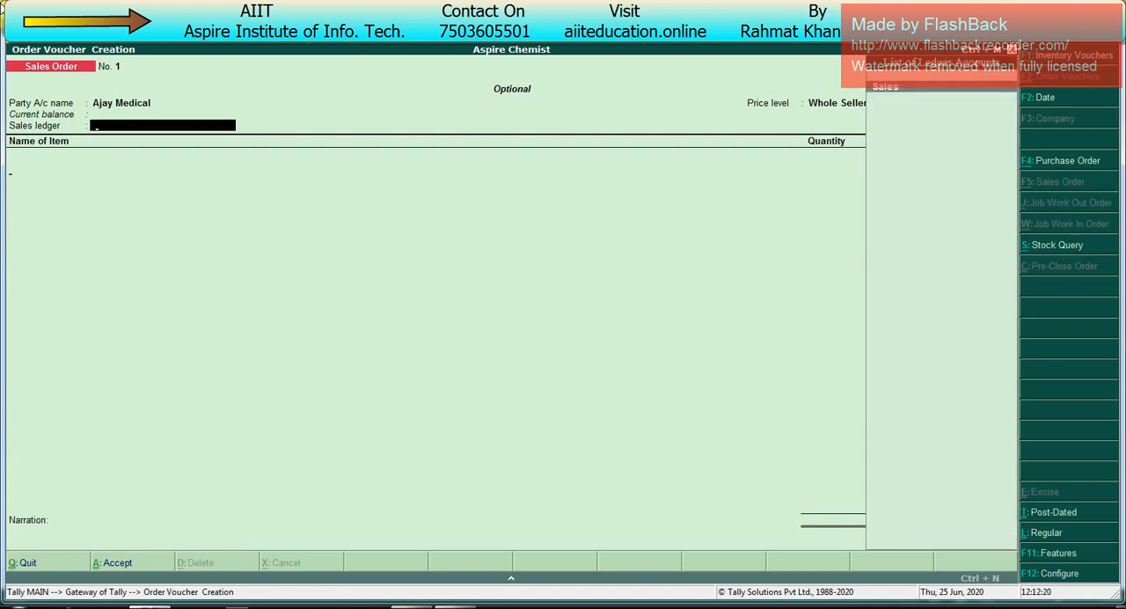
# Step: Assign the Sales ledger to the optional order and add D-Cold Total Tablet as its first item
pyautogui.press('Return')
pyautogui.press('Down')
pyautogui.press('Up')
pyautogui.press('Return')
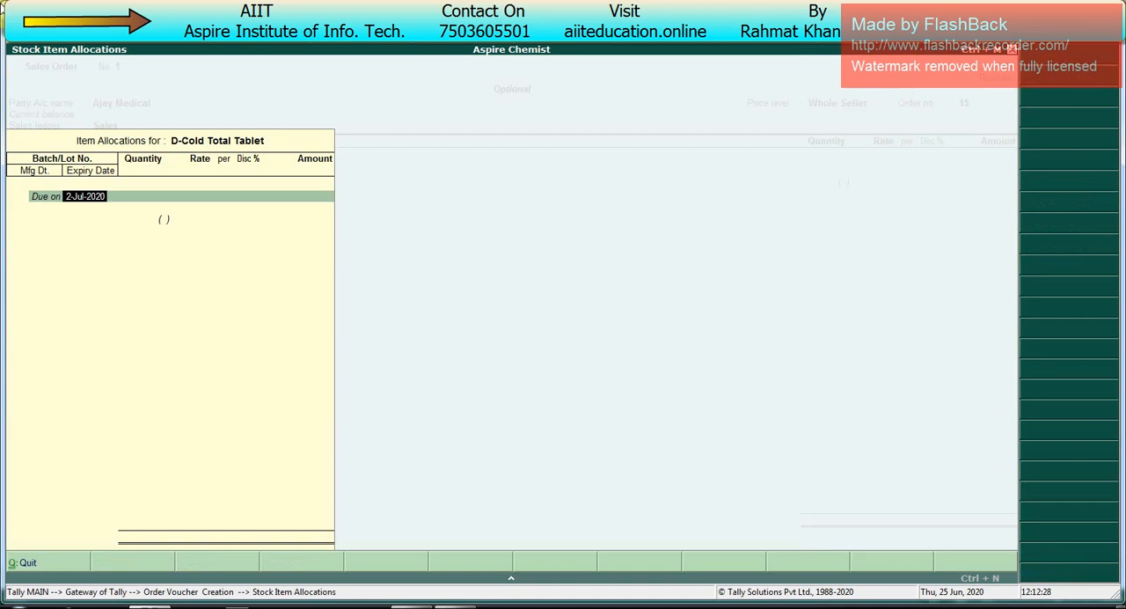
# Step: Allocate 1,000 Pcs of D-Cold Total Tablet from batch 15, due on 2-Jul-2020, keeping the price-list rate and discount
pyautogui.press('Return')
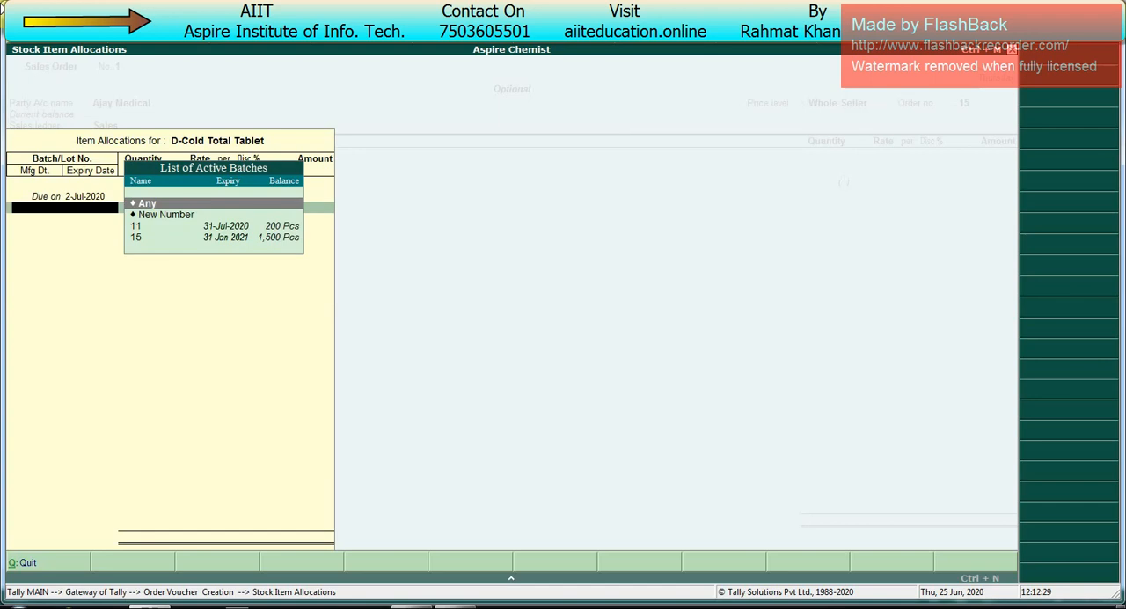
pyautogui.press('Down')
pyautogui.press('Down')
pyautogui.press('Down')
pyautogui.press('Return')
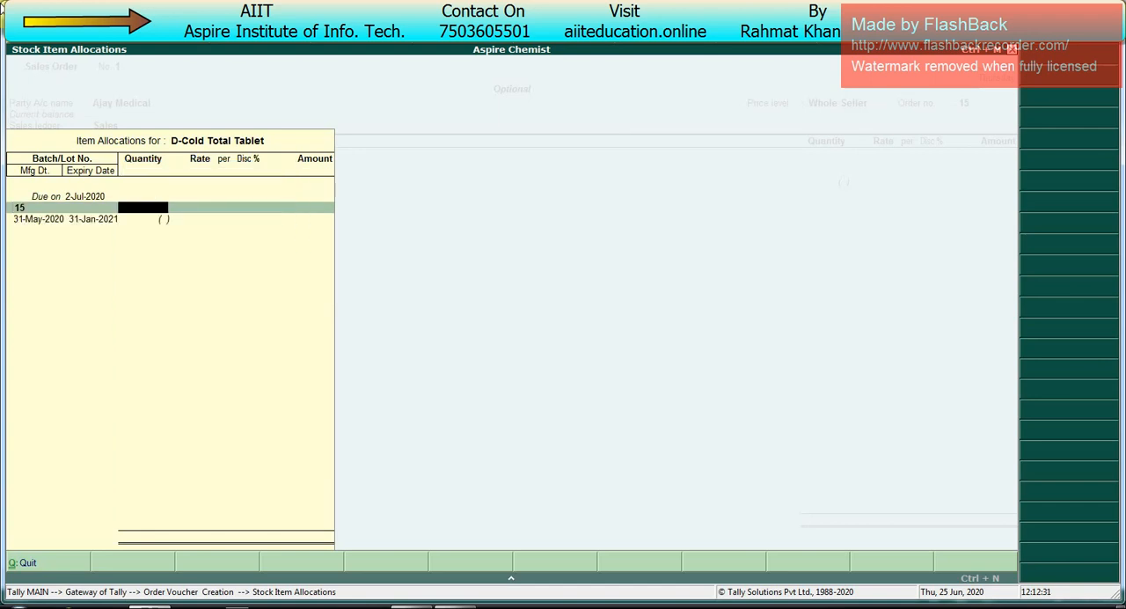
pyautogui.write('1000')
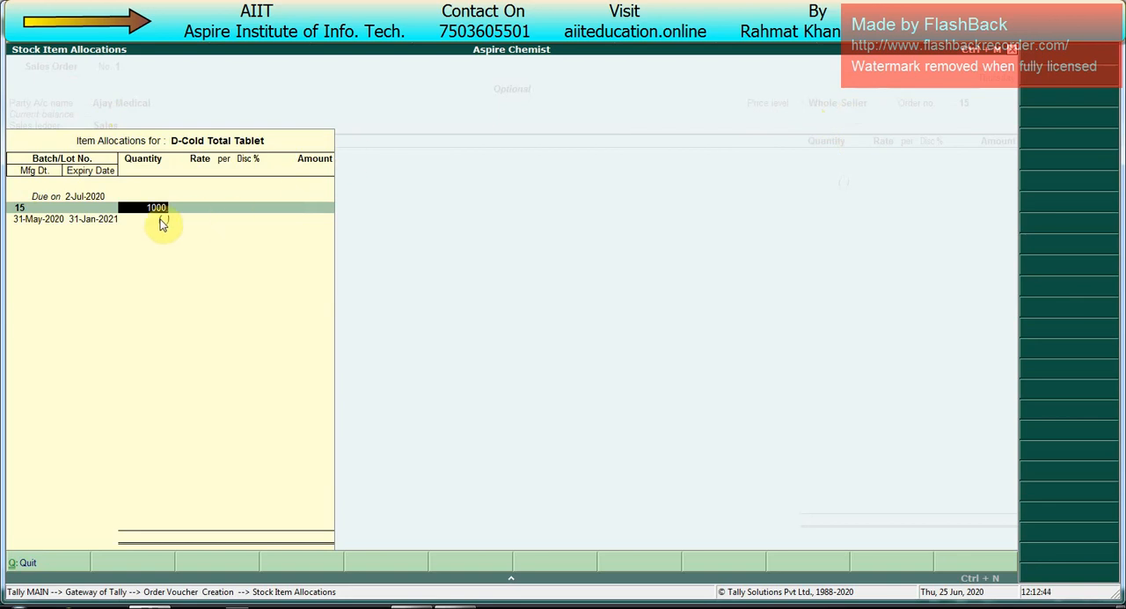
pyautogui.press('Return')
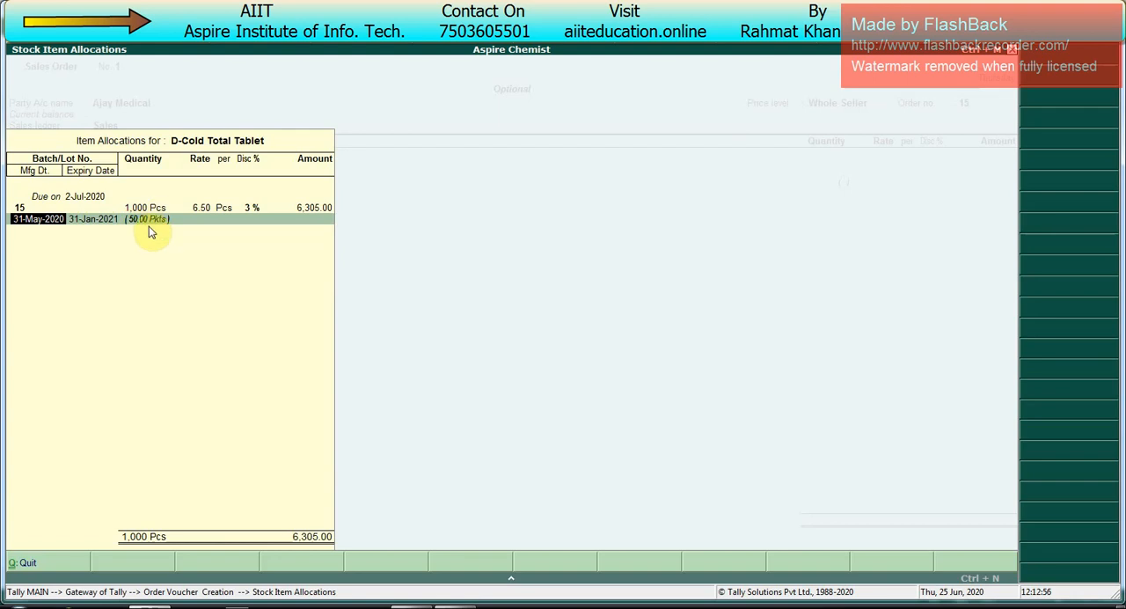
pyautogui.press('Return')
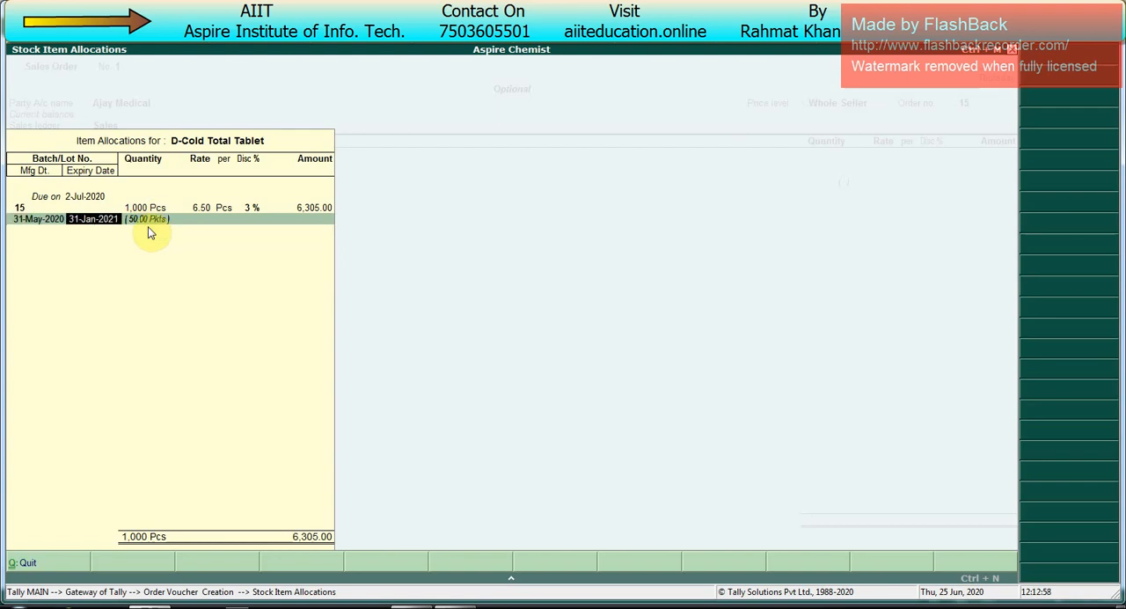
pyautogui.press('Return')
pyautogui.press('Return')
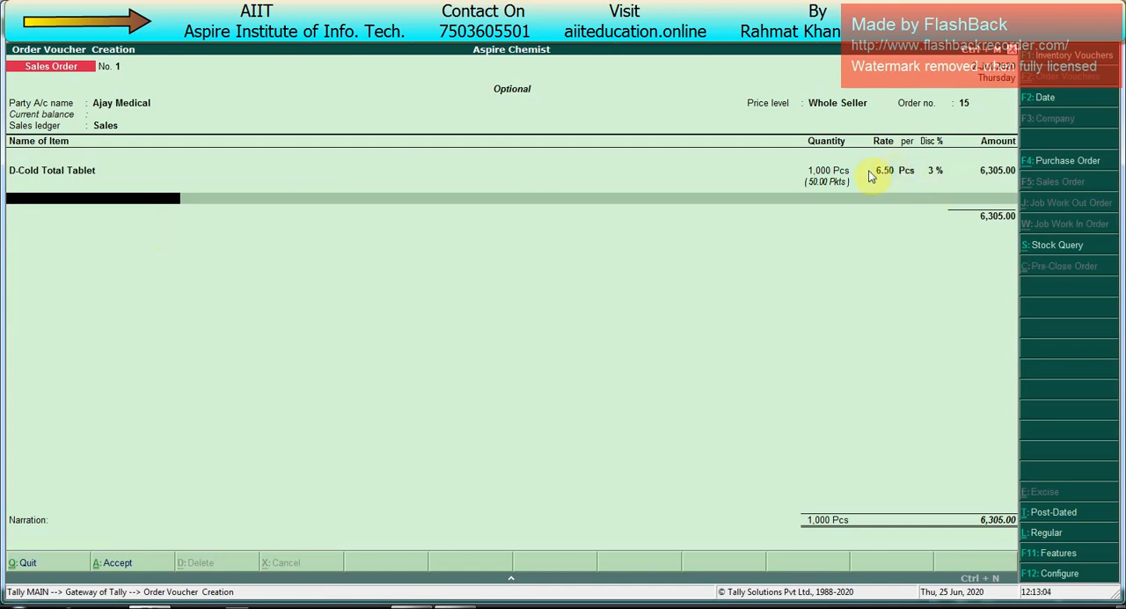
# Step: Add PCM Tablet as the second item of the order
pyautogui.press('space')
pyautogui.press('Up')
pyautogui.press('Up')
pyautogui.press('Up')
pyautogui.press('Down')
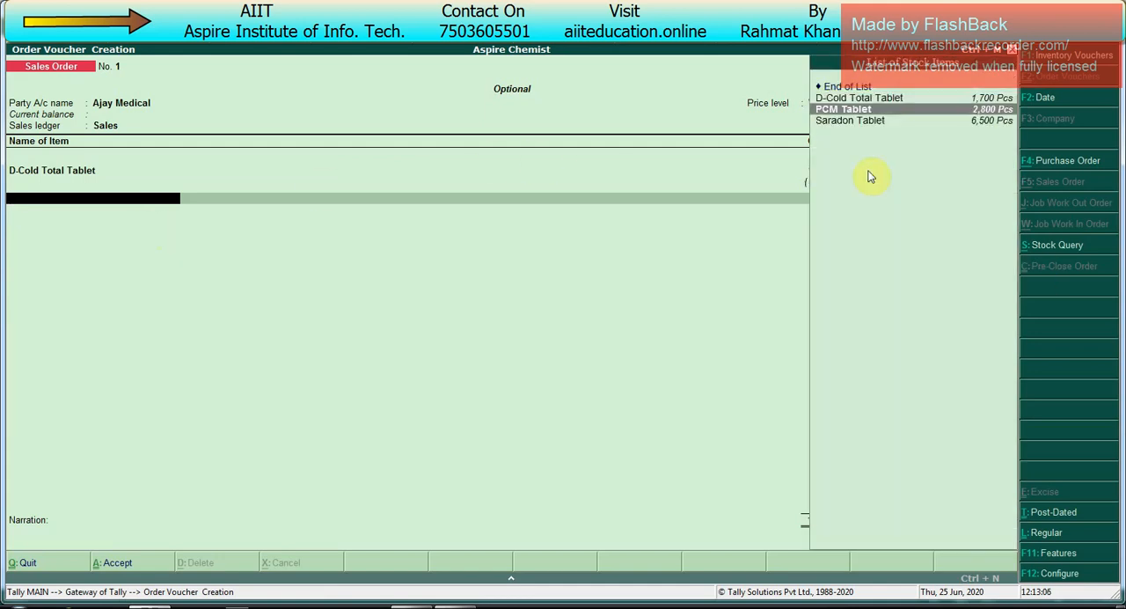
pyautogui.press('Return')
# Step: Allocate 1,000 Pcs of PCM Tablet from batch 17, due on 2-Jul-2020, keeping the price-list rate and discount
pyautogui.press('Return')
pyautogui.press('Down')
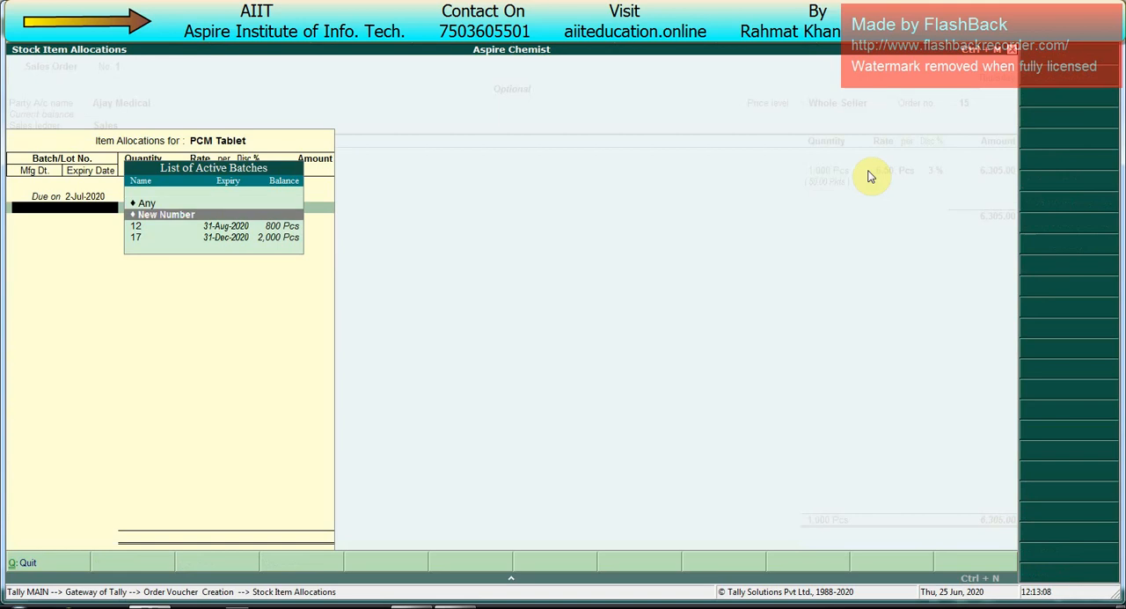
pyautogui.press('Down')
pyautogui.press('Down')
pyautogui.press('Return')
pyautogui.write('1000')
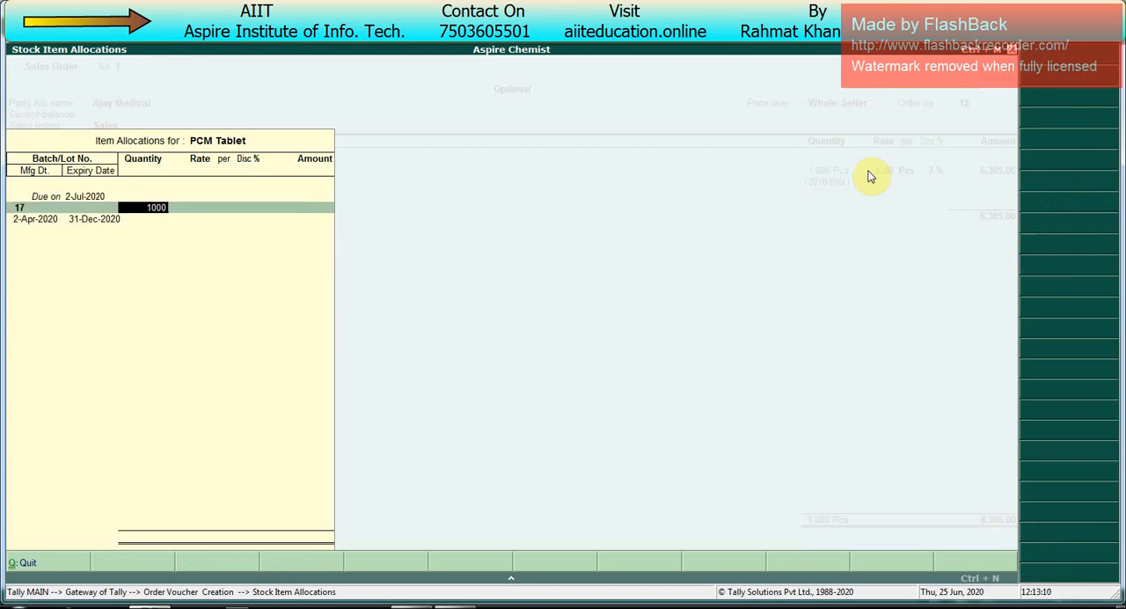
pyautogui.press('Return')
pyautogui.press('Return')
pyautogui.press('Return')
pyautogui.press('Return')
pyautogui.press('Return')
pyautogui.press('Return')
pyautogui.press('Return')
pyautogui.press('Return')
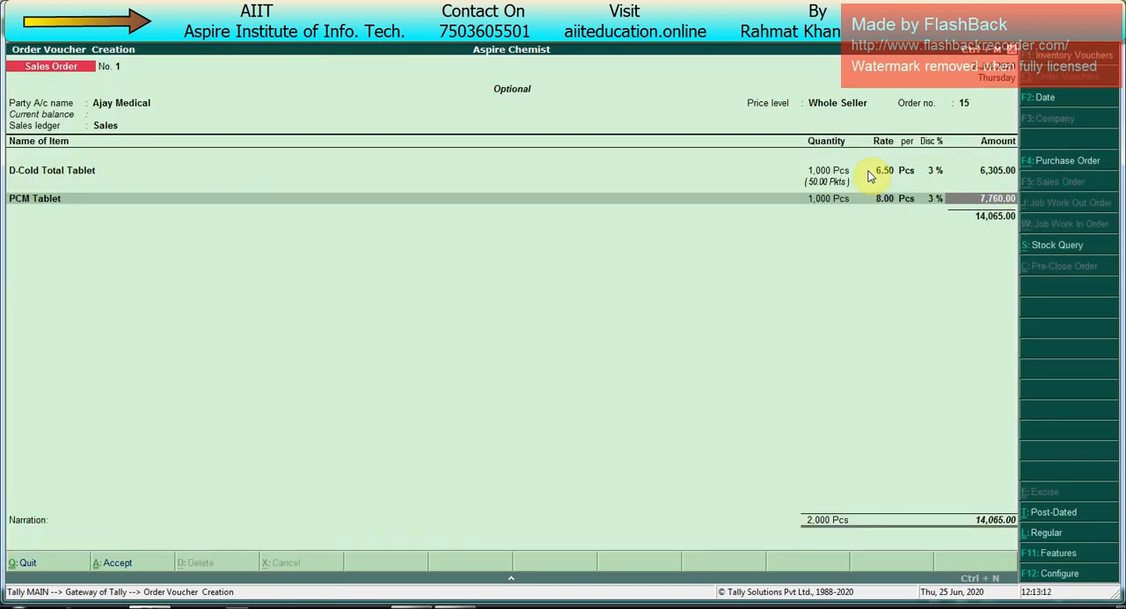
pyautogui.press('Return')
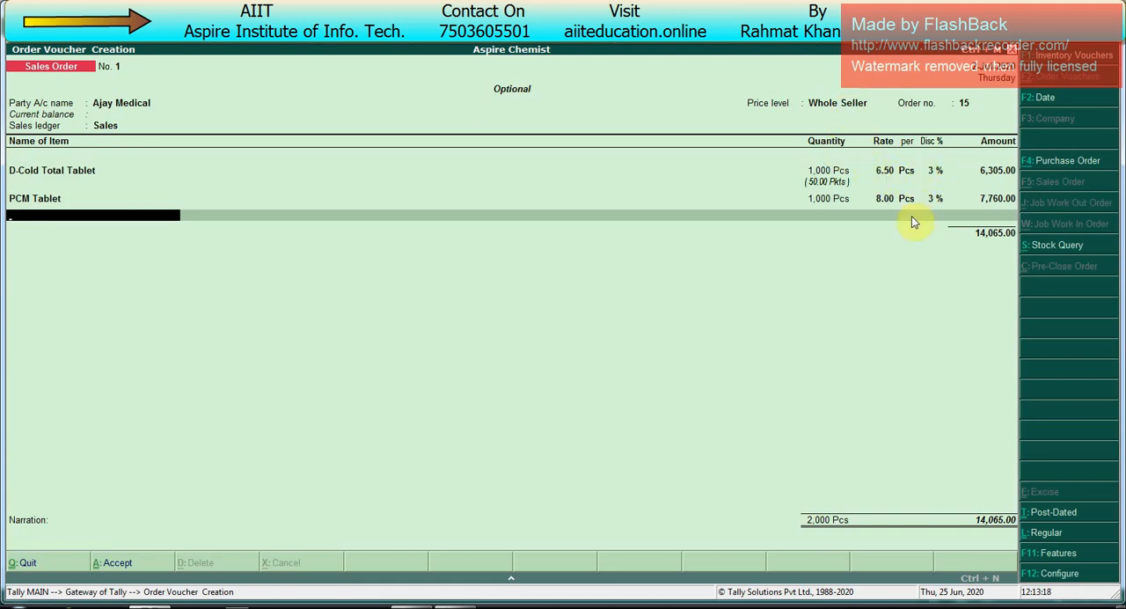
# Step: Add Saradon Tablet as the third item, below PCM Tablet
pyautogui.press('Return')
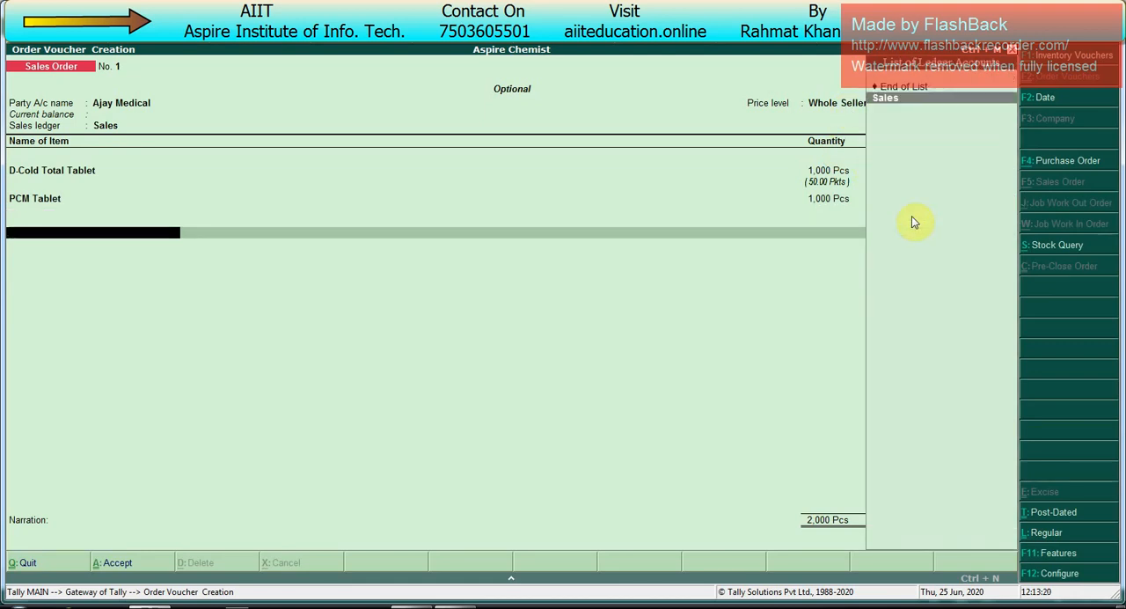
pyautogui.press('Up')
pyautogui.press('Return')
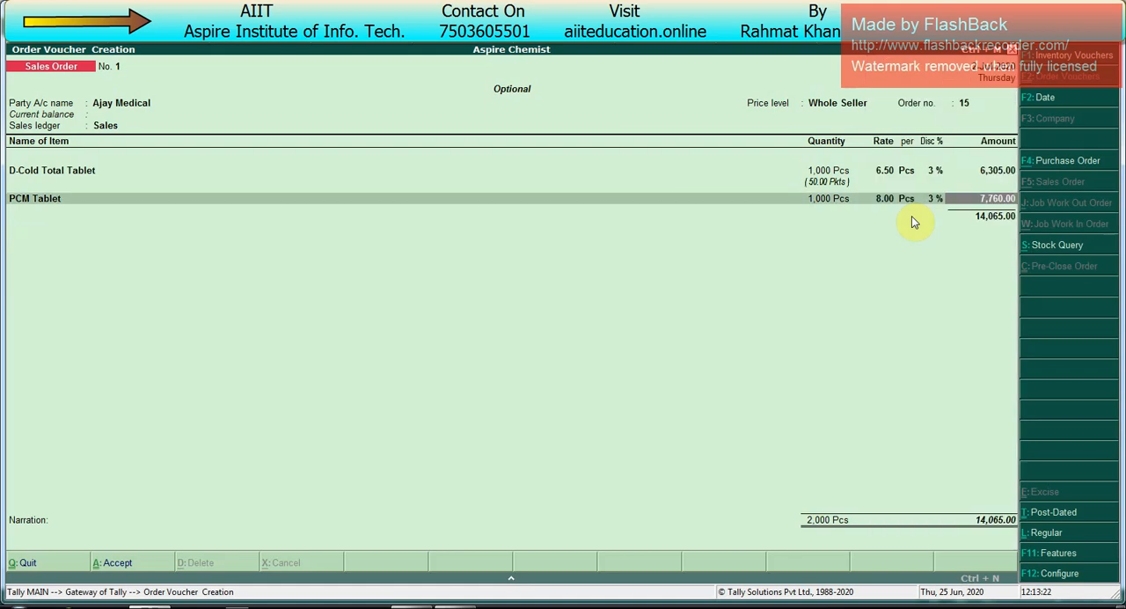
pyautogui.press('Return')
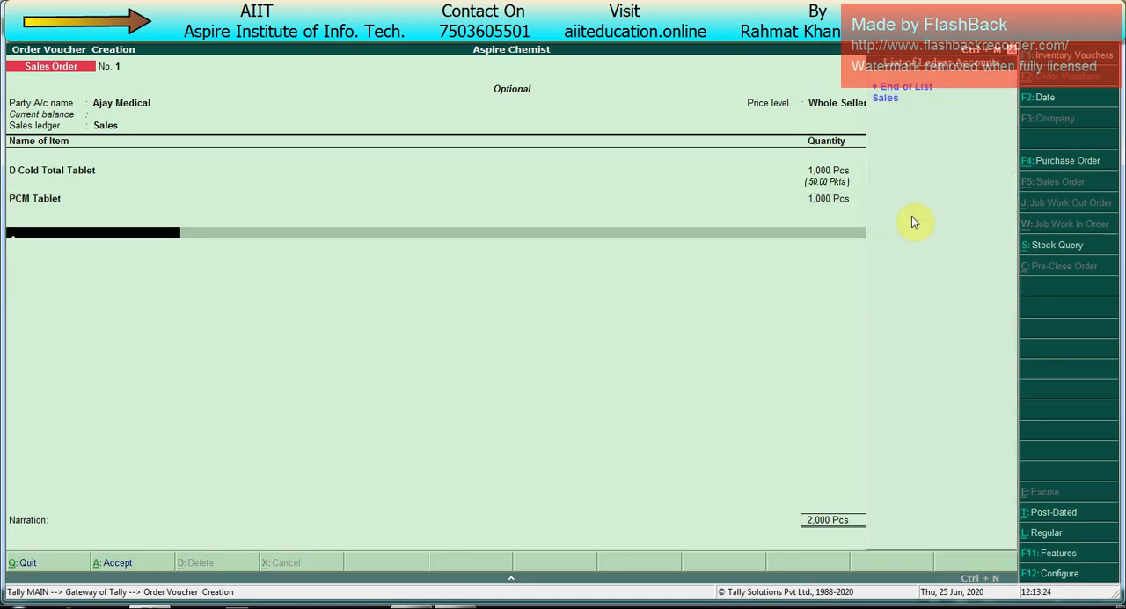
pyautogui.press('BackSpace')
pyautogui.press('Return')
pyautogui.press('Down')
pyautogui.press('Down')
pyautogui.press('Down')
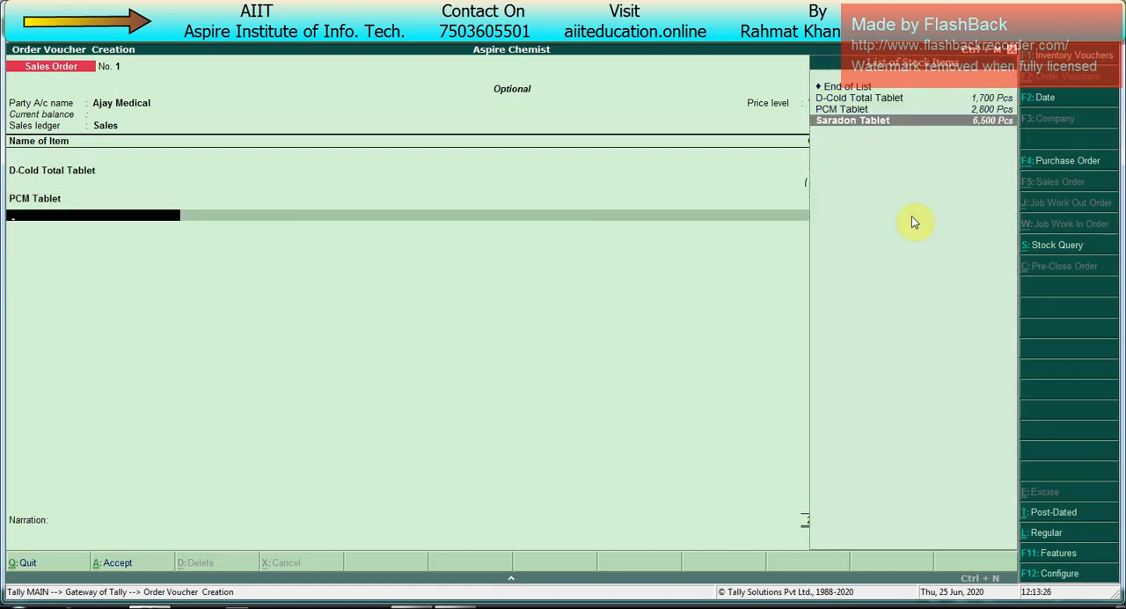
pyautogui.press('Return')
# Step: Allocate 100 Pcs of Saradon Tablet from batch 28, due on 2-Jul-2020, and end the voucher's item and ledger entries
pyautogui.press('Return')
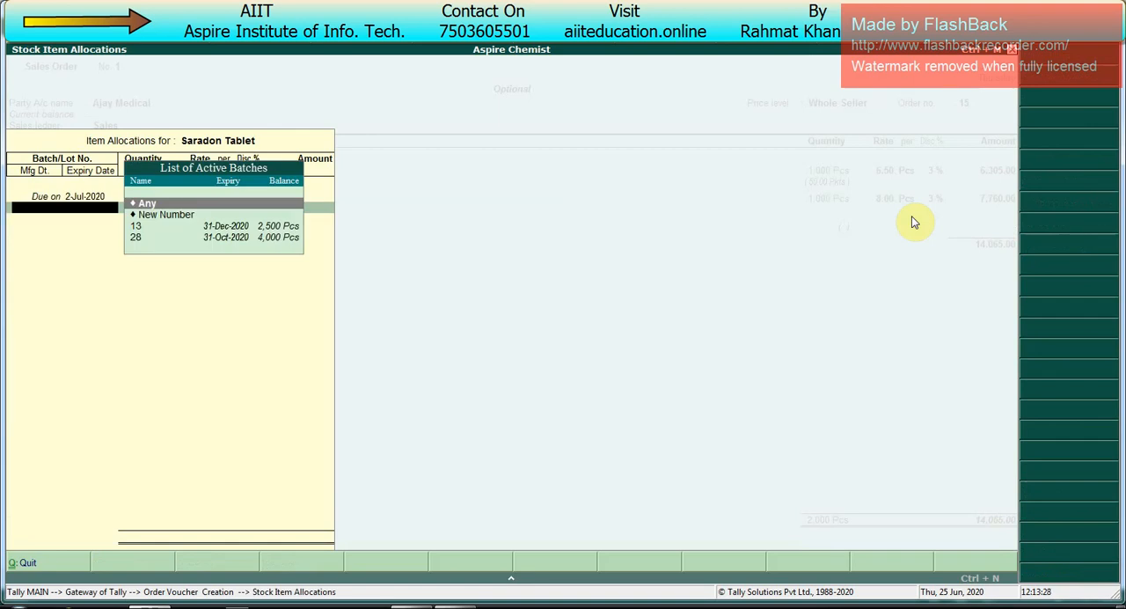
pyautogui.press('Down')
pyautogui.press('Down')
pyautogui.press('Down')
pyautogui.press('Return')
pyautogui.write('100')
pyautogui.press('Return')
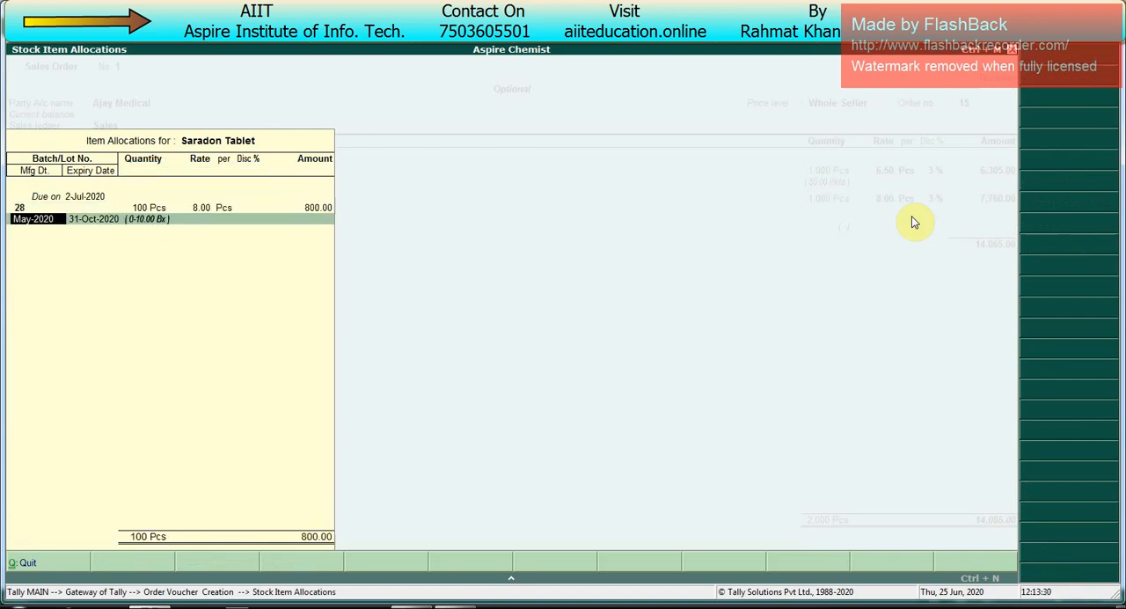
pyautogui.press('Return')
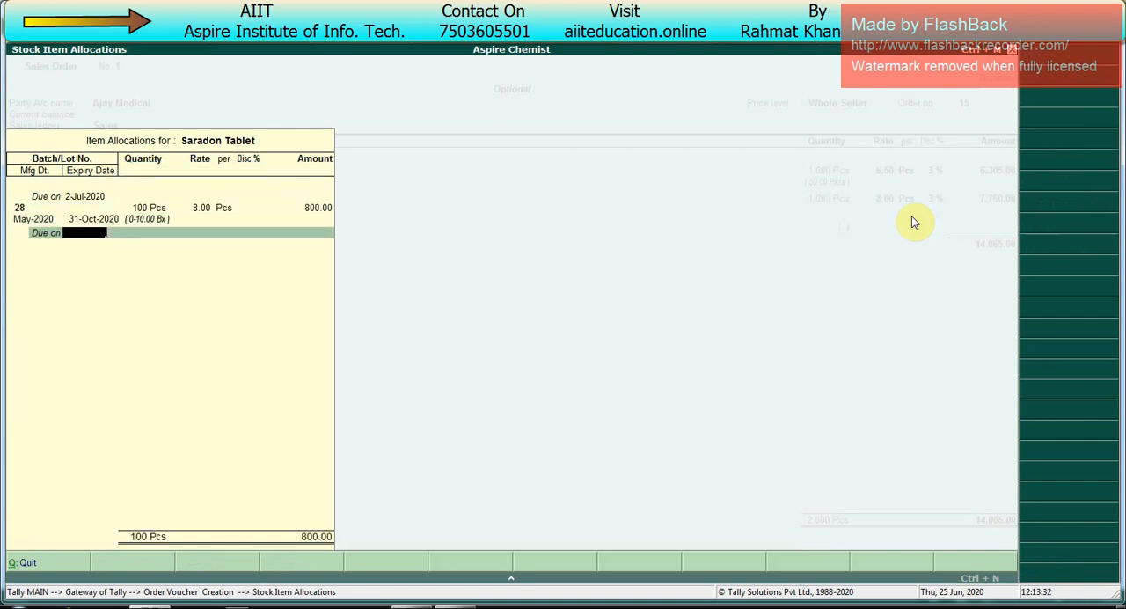
pyautogui.press('Return')
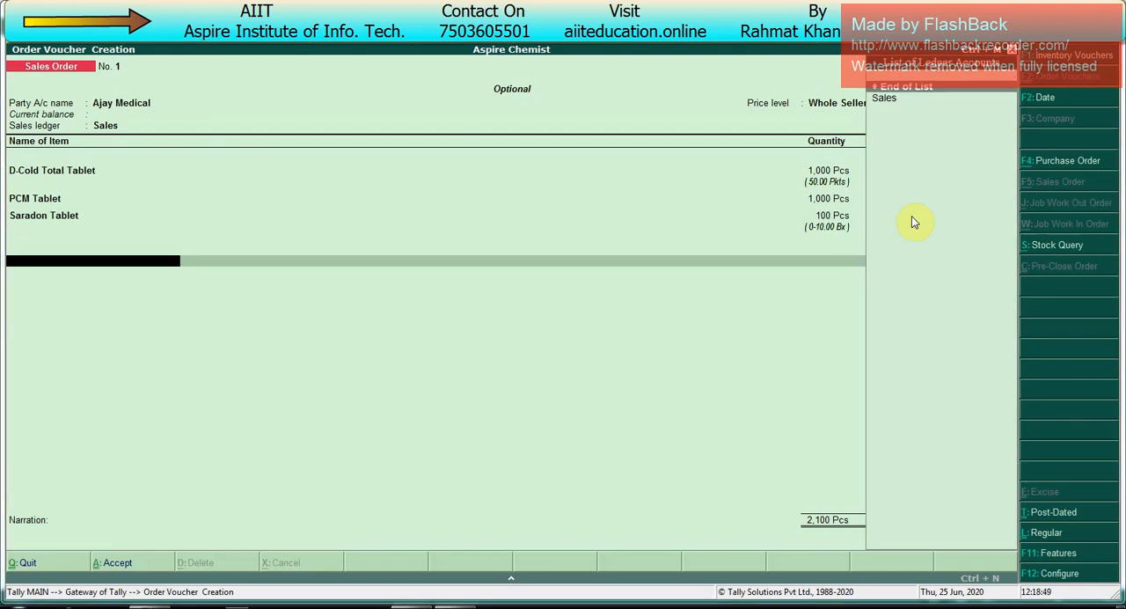
pyautogui.hotkey('alt', 'Tab')
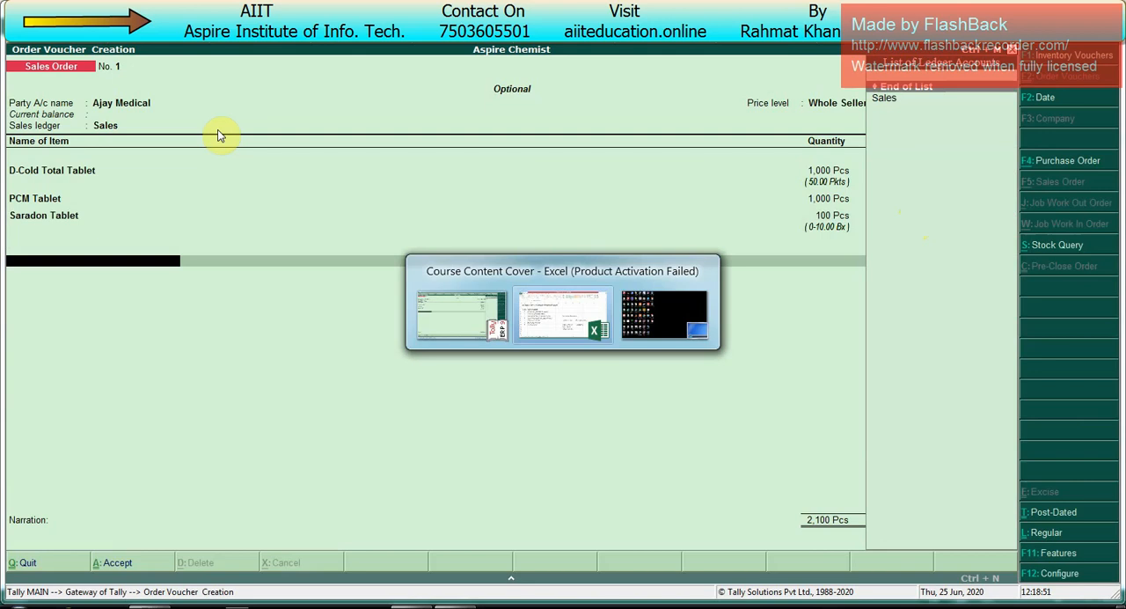
pyautogui.press('Tab')
pyautogui.press('Tab')
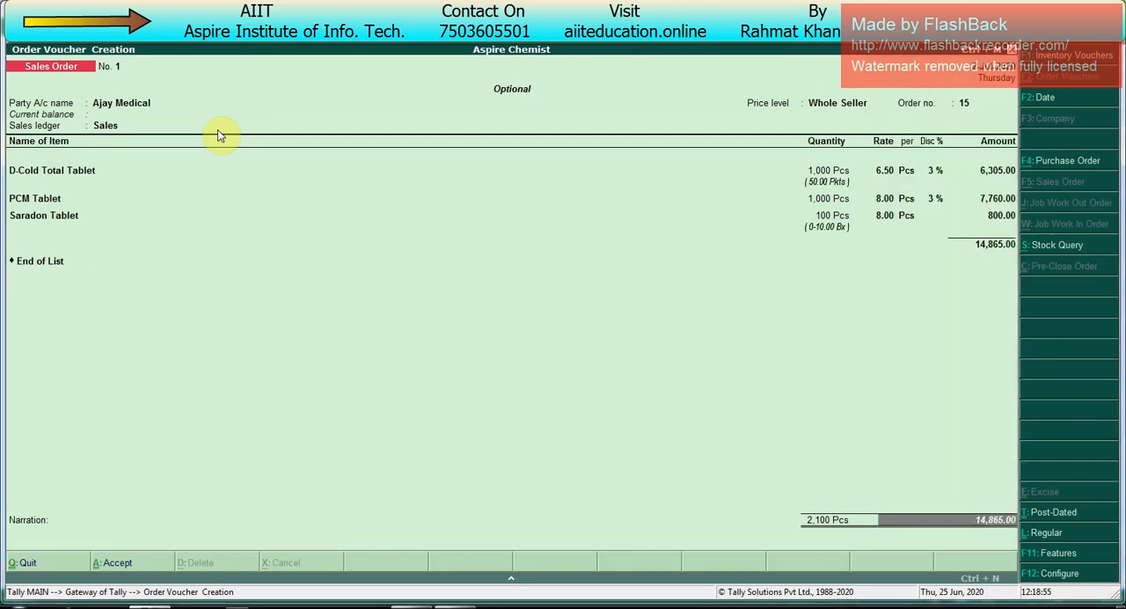
# Step: Switch to the Course Content Cover workbook in Excel and move the "Additional Expenses" topic from Class 4 to cell B3 of Class 5
pyautogui.hotkey('alt', 'Tab')
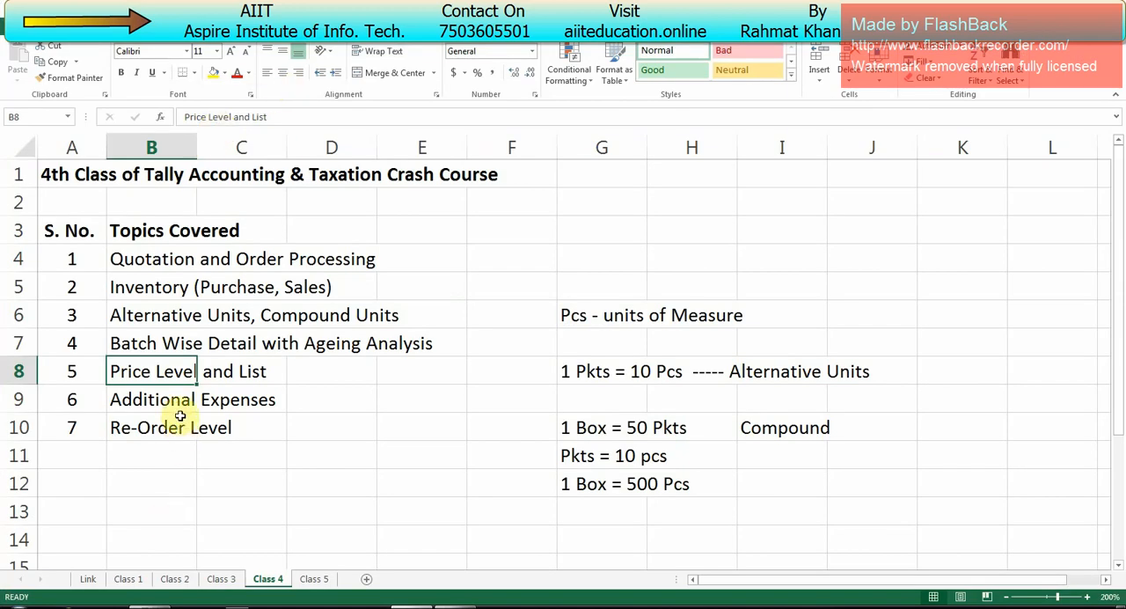
pyautogui.click(208, 404)
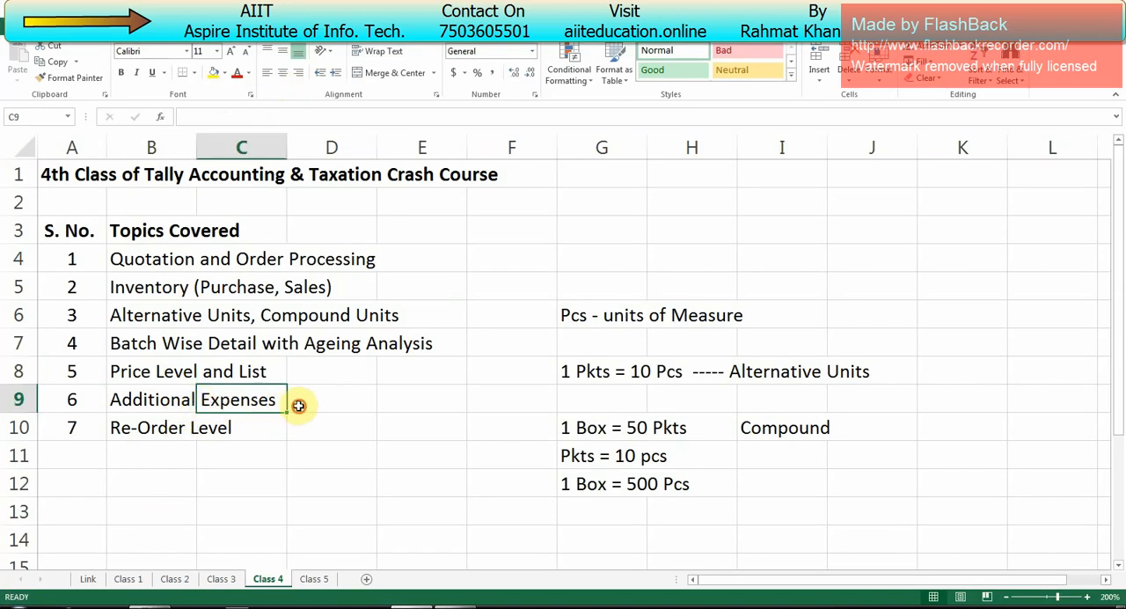
pyautogui.moveTo(296, 407); pyautogui.dragTo(75, 398)
pyautogui.click(162, 398)
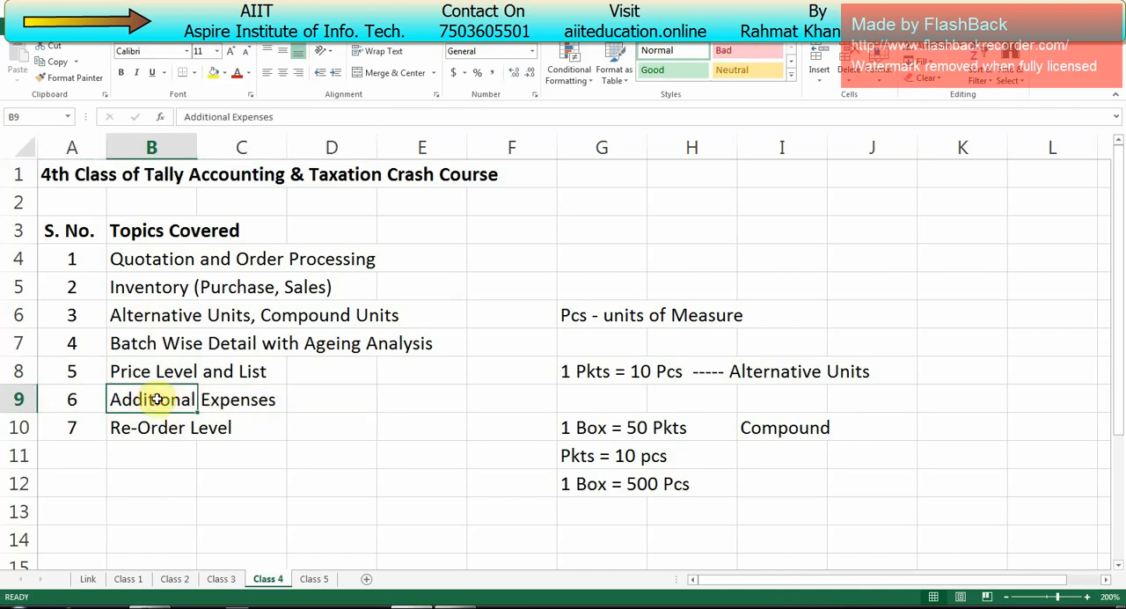
pyautogui.hotkey('ctrl', 'c')
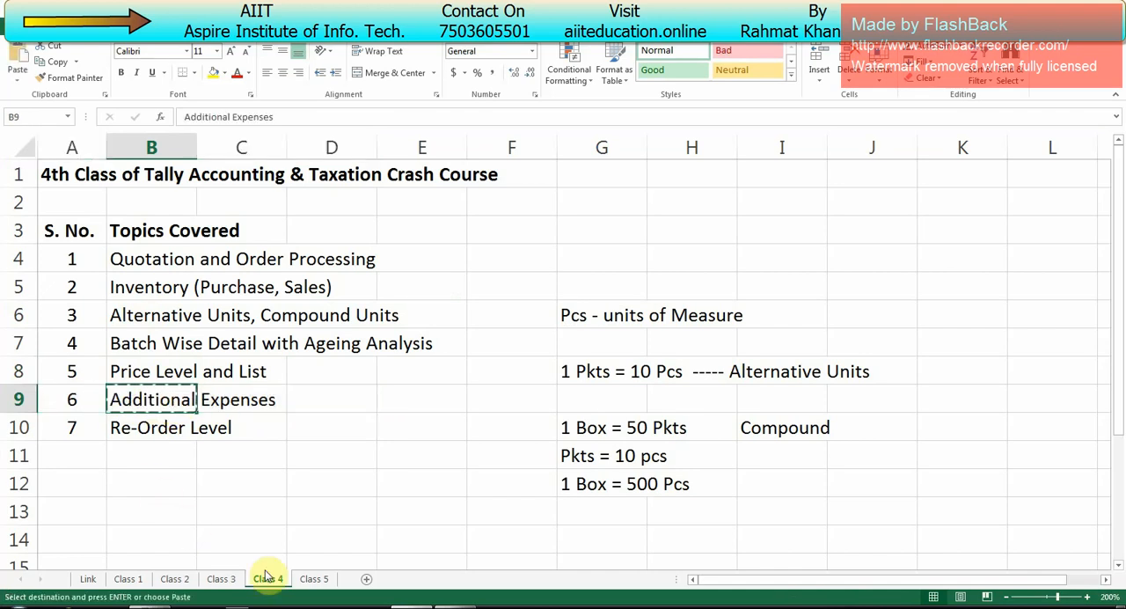
pyautogui.click(313, 579)
pyautogui.click(84, 181)
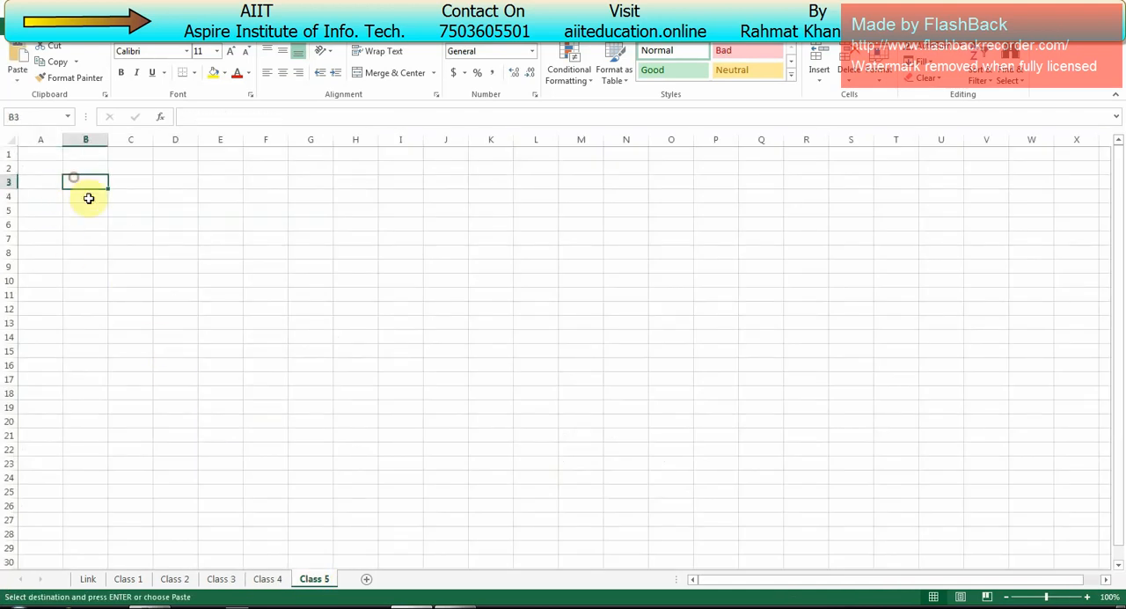
pyautogui.hotkey('ctrl', 'v')
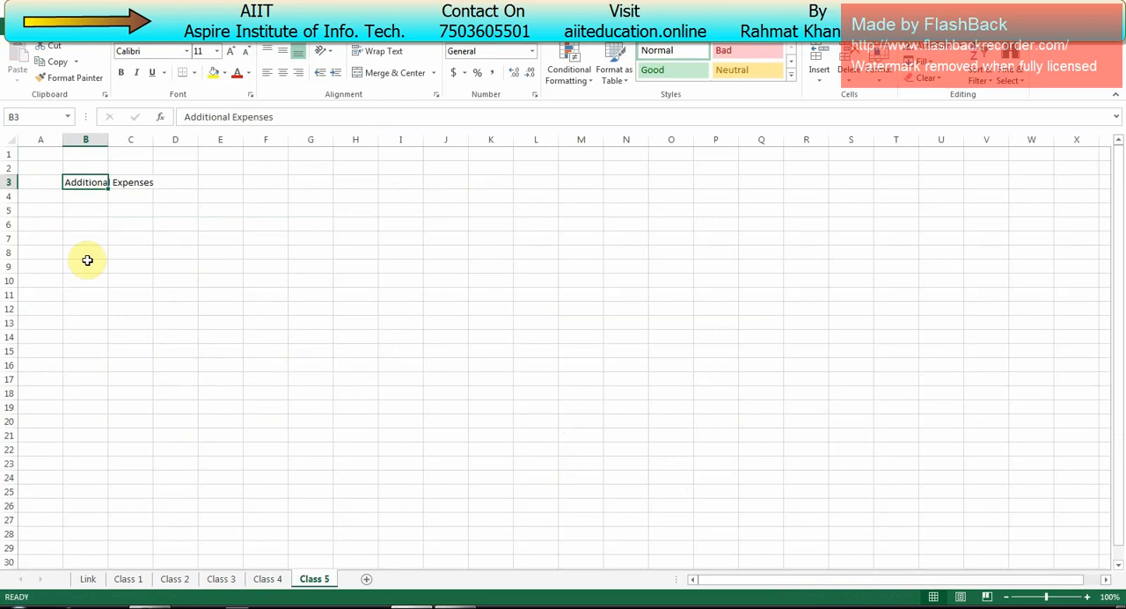
# Step: On the Class 4 sheet, move "Re-Order Level" up to row 9 and delete serial number 7 from A10
pyautogui.click(267, 578)
pyautogui.moveTo(238, 440); pyautogui.dragTo(143, 429)
pyautogui.hotkey('ctrl', 'c')
pyautogui.click(137, 394)
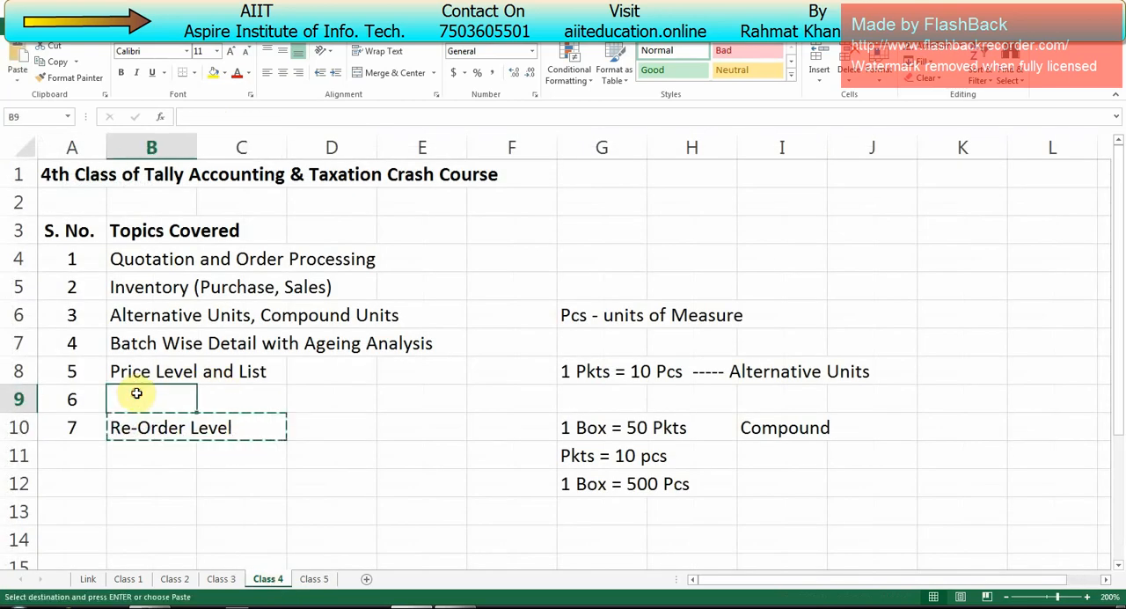
pyautogui.hotkey('ctrl', 'v')
pyautogui.click(81, 430)
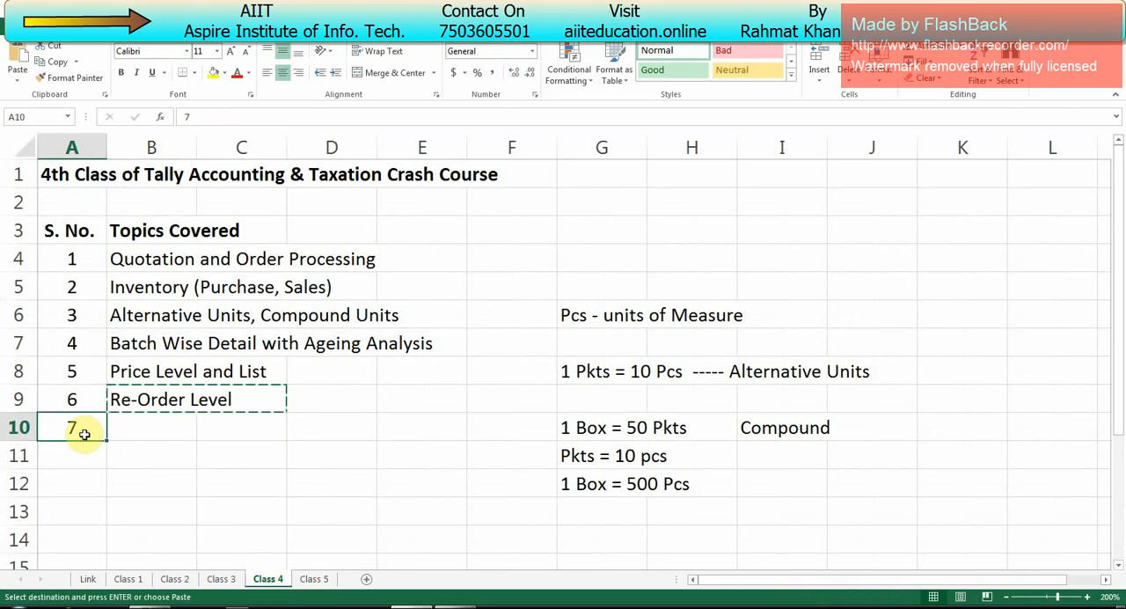
pyautogui.press('Delete')
pyautogui.click(221, 374)
# Step: Switch back to Tally, preview the printed quotation for Ajay Medical without saving the voucher, and return to the voucher
pyautogui.hotkey('alt', 'Tab')
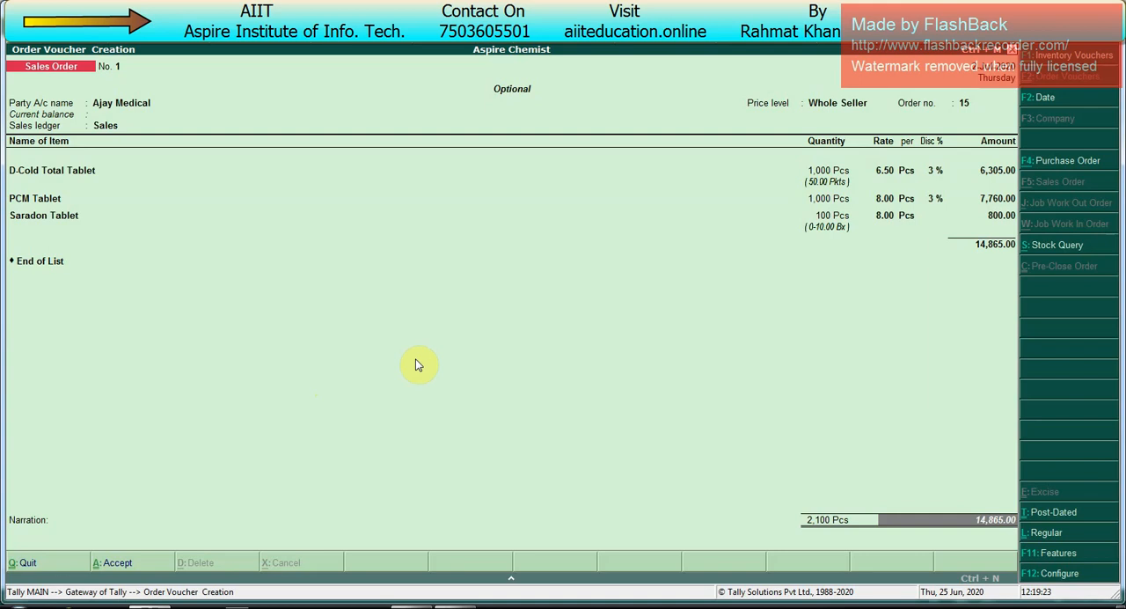
pyautogui.press('Return')
pyautogui.press('Return')
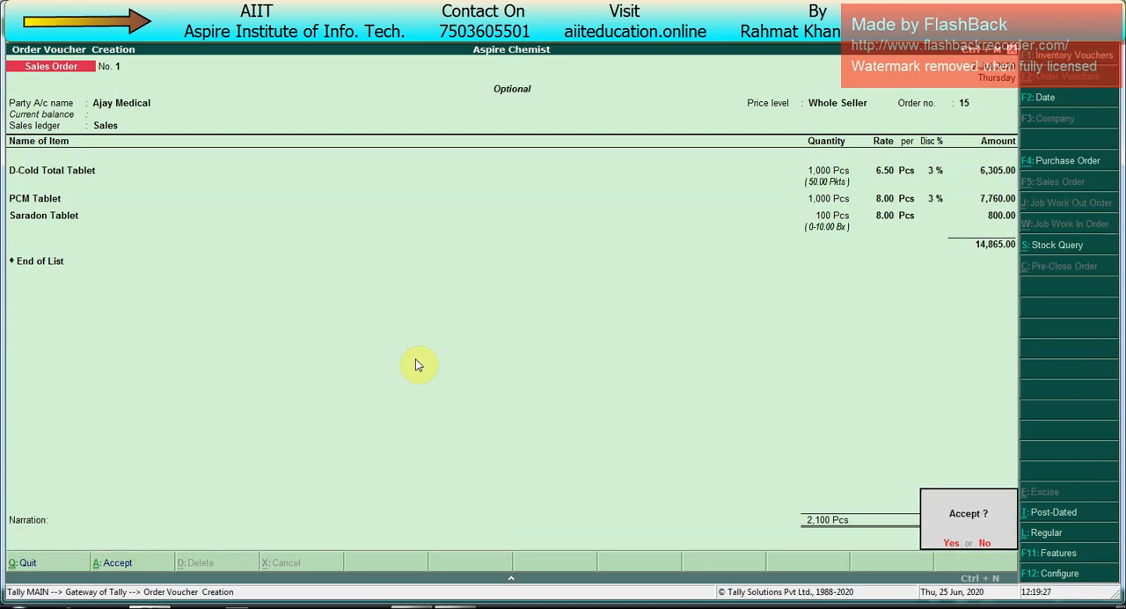
pyautogui.press('Escape')
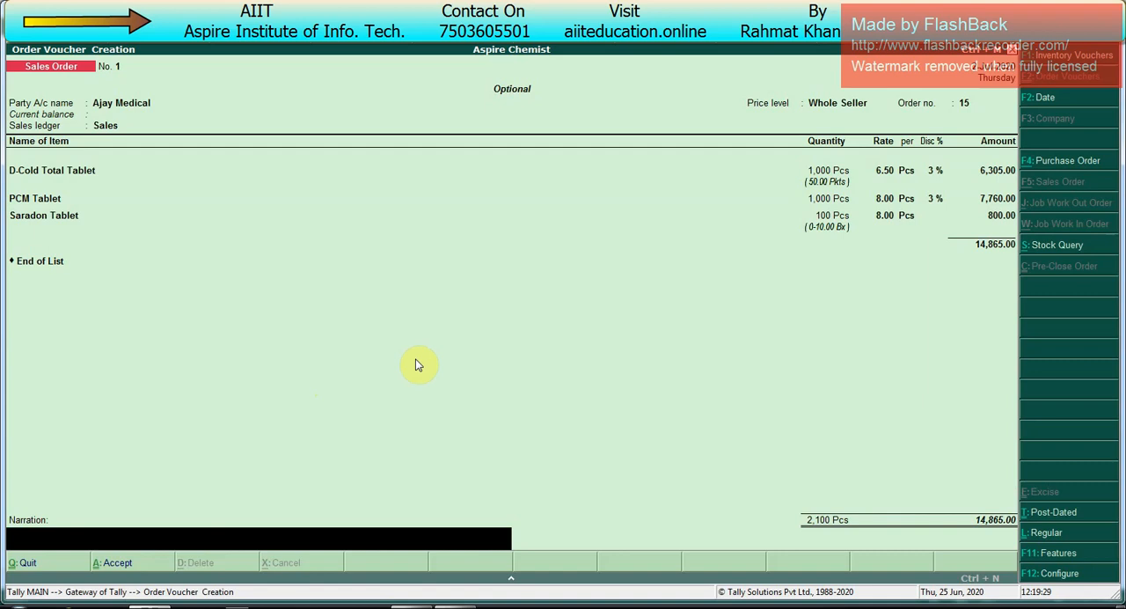
pyautogui.hotkey('alt', 'p')
pyautogui.hotkey('alt', 'i')
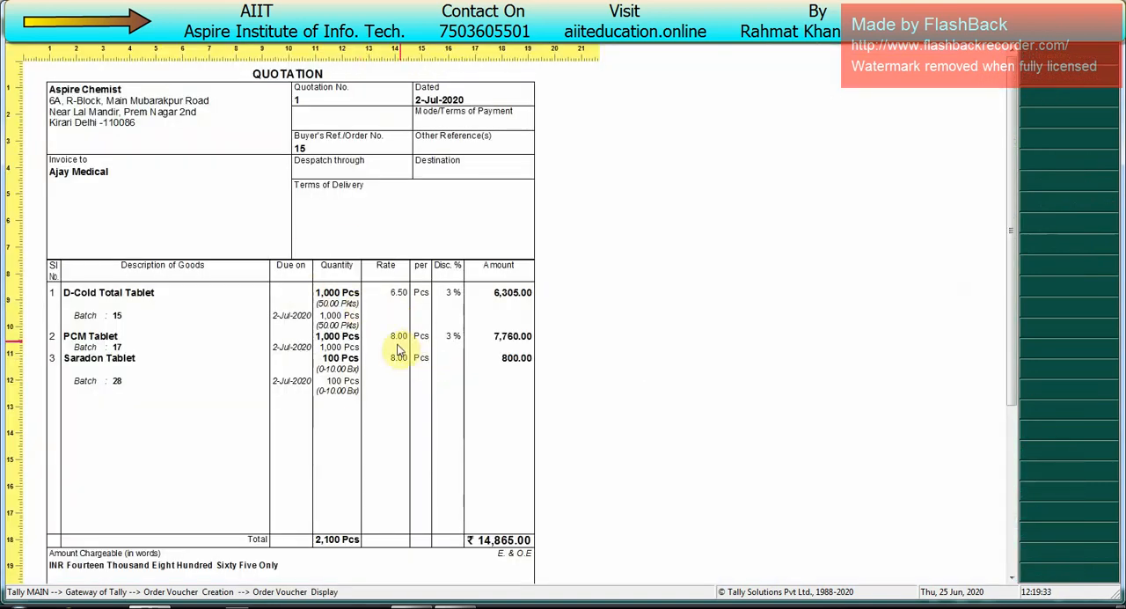
pyautogui.hotkey('alt', 'z')
pyautogui.press('Escape')
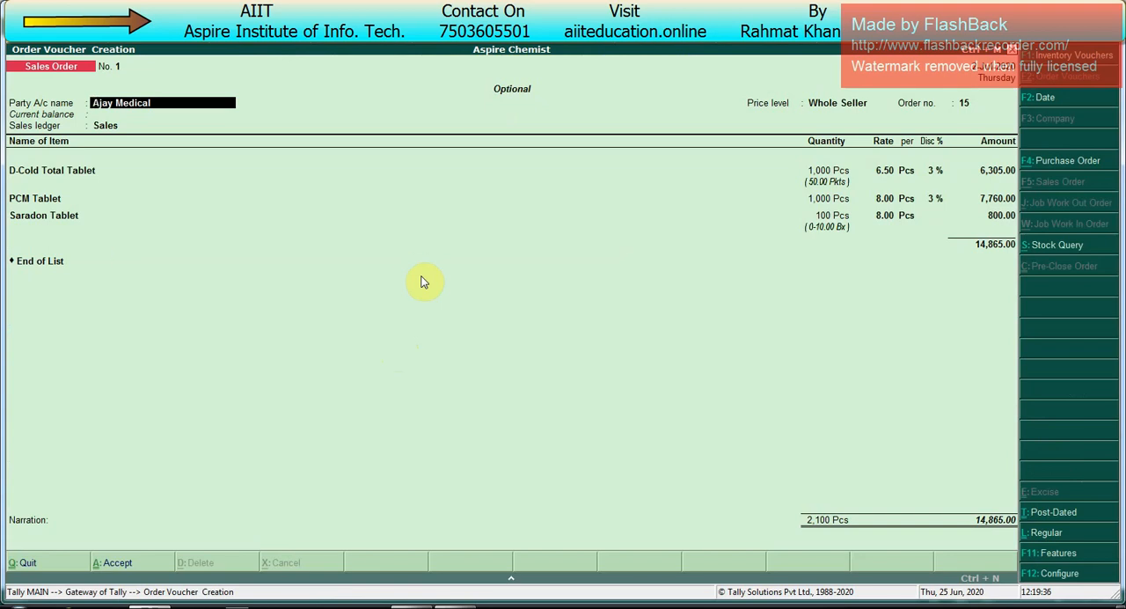
# Step: Leave the optional sales order without saving it and start a new sales order dated 31-Jul-2020
pyautogui.press('Escape')
pyautogui.press('Escape')
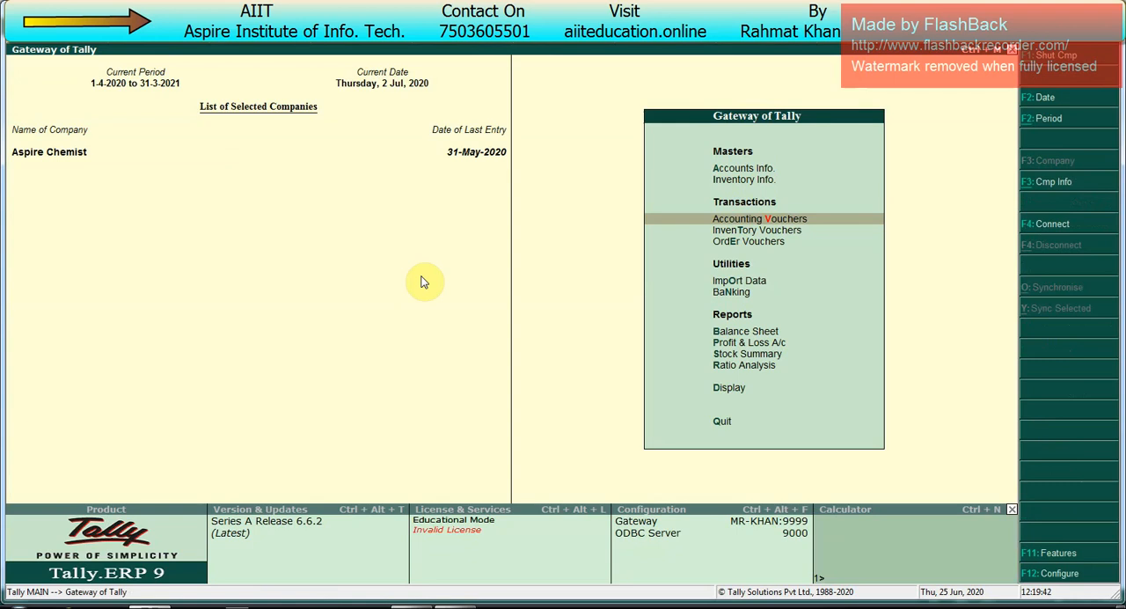
pyautogui.press('Escape')
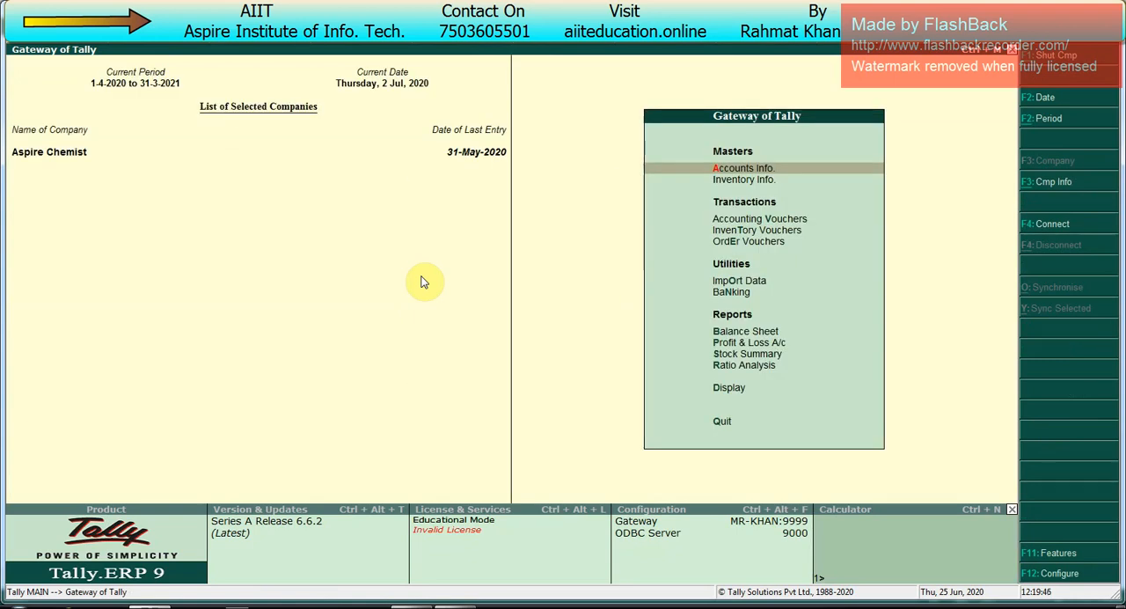
pyautogui.press('v')
pyautogui.hotkey('ctrl', 'F8')
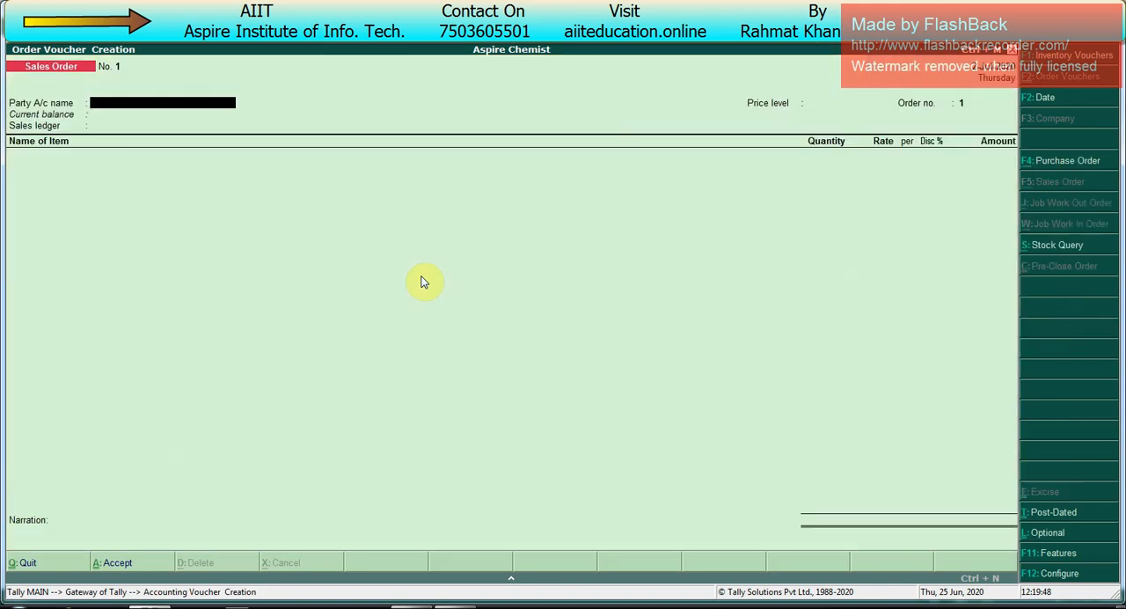
pyautogui.press('F2')
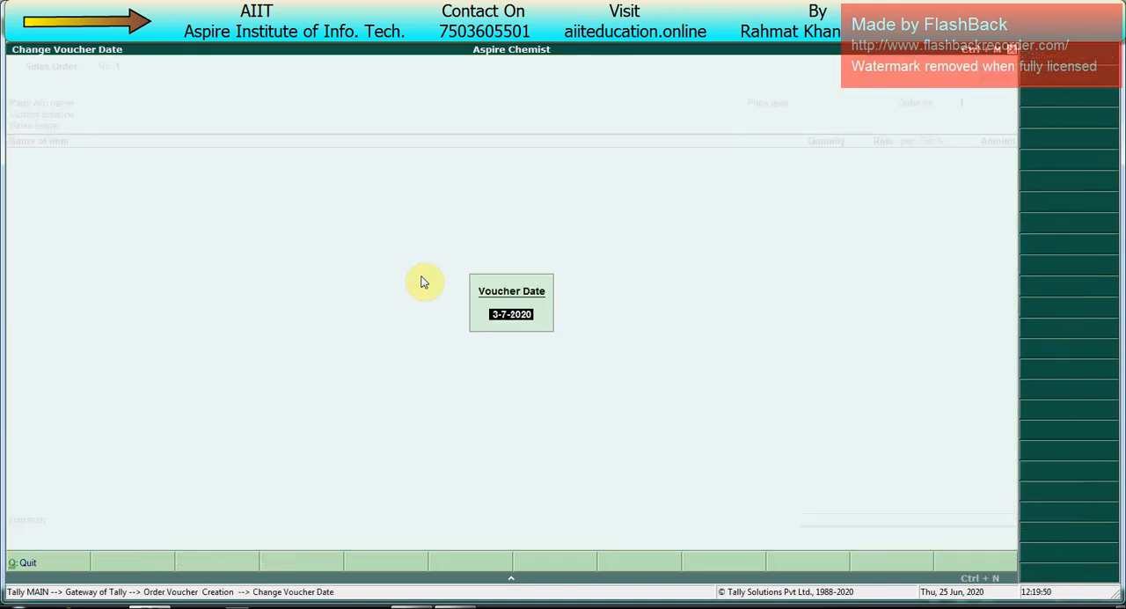
pyautogui.write('31.7')
pyautogui.press('Return')
# Step: Choose Ajay Medical as the party with its default details, enter order number 45, and use the Sales ledger
pyautogui.press('Up')
pyautogui.press('Return')
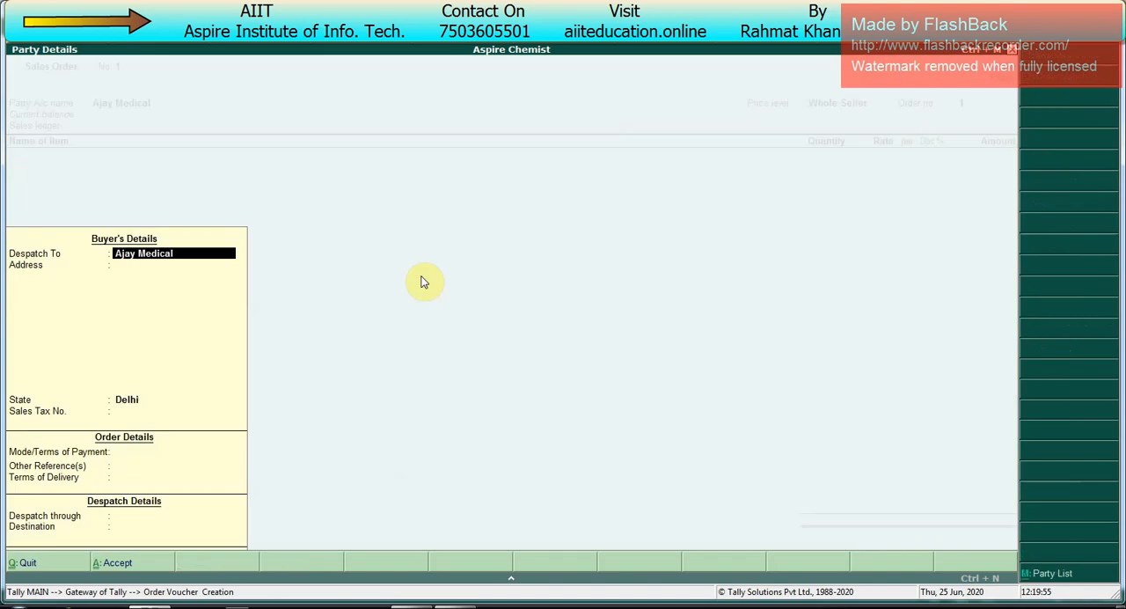
pyautogui.press('Return')
pyautogui.press('Return')
pyautogui.press('Return')
pyautogui.press('Return')
pyautogui.press('Return')
pyautogui.press('Return')
pyautogui.press('Return')
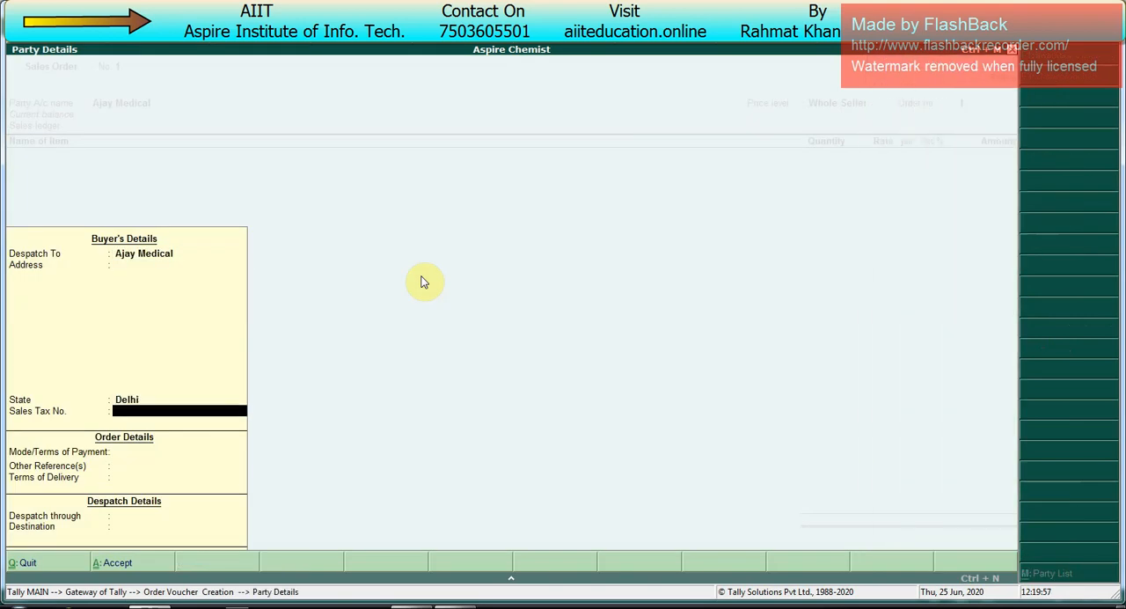
pyautogui.press('Return')
pyautogui.press('Return')
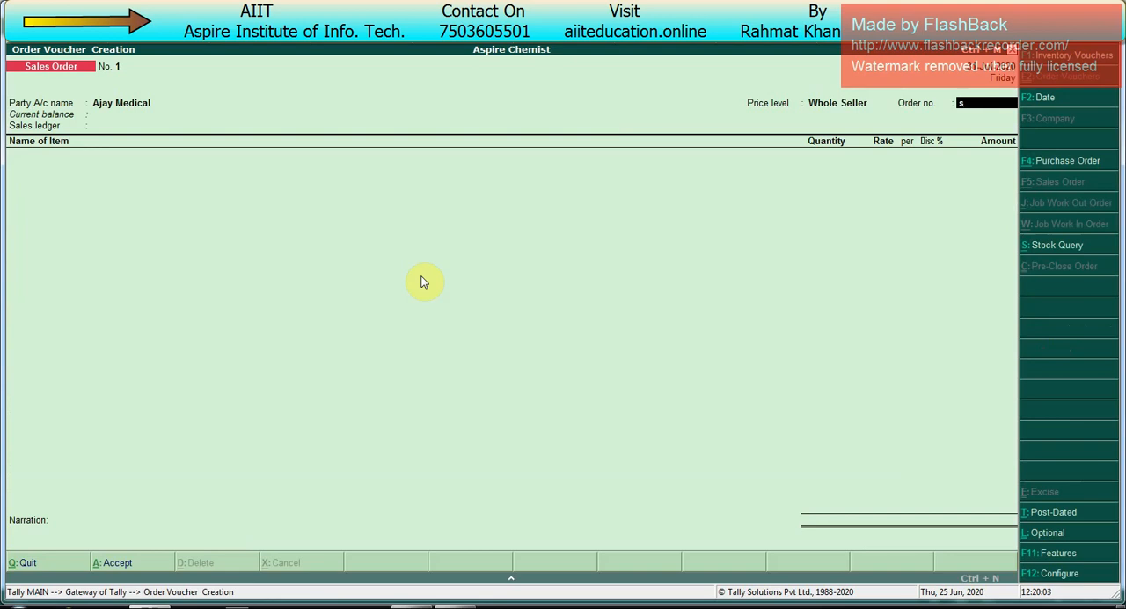
pyautogui.write('45')
pyautogui.press('Return')
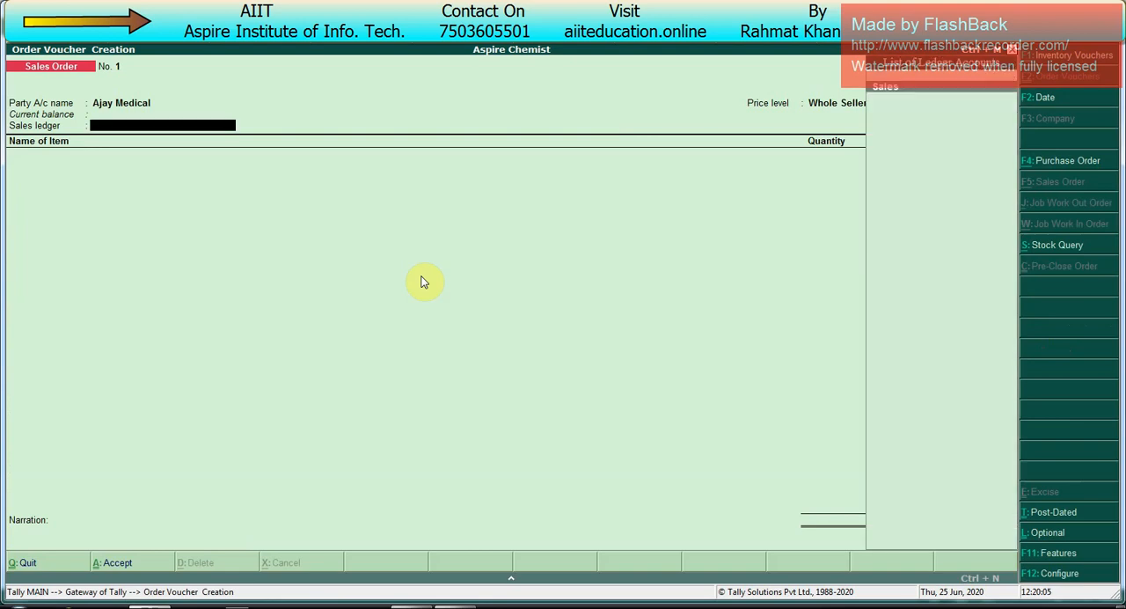
pyautogui.press('Return')
# Step: Add D-Cold Total Tablet to the sales order with 1,000 Pcs from batch 15, due on 31-Jul-2020
pyautogui.press('Down')
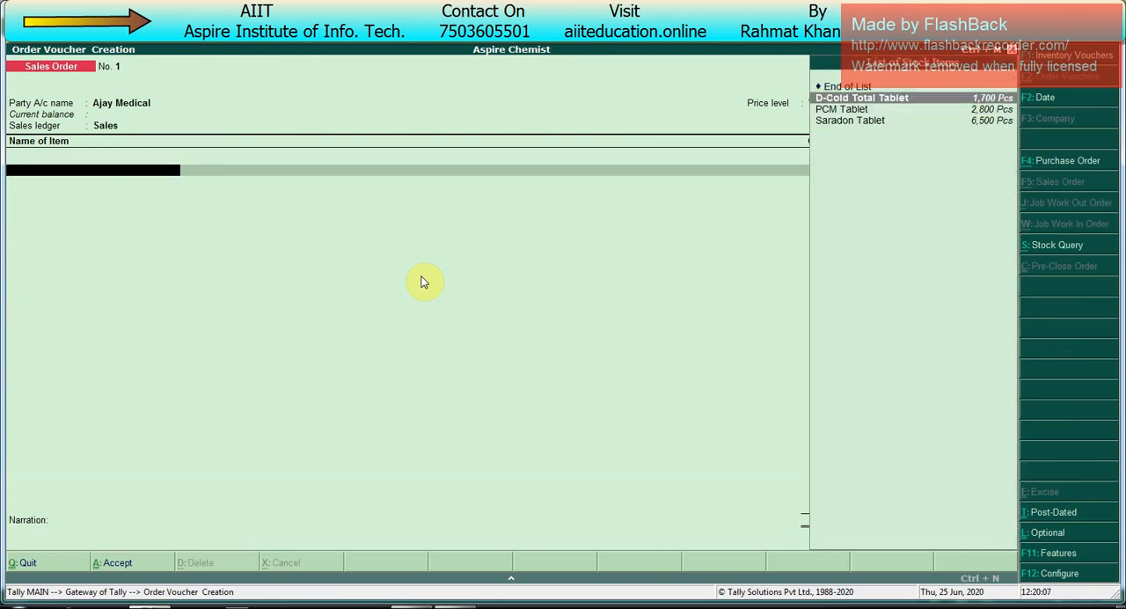
pyautogui.press('Return')
pyautogui.press('Return')
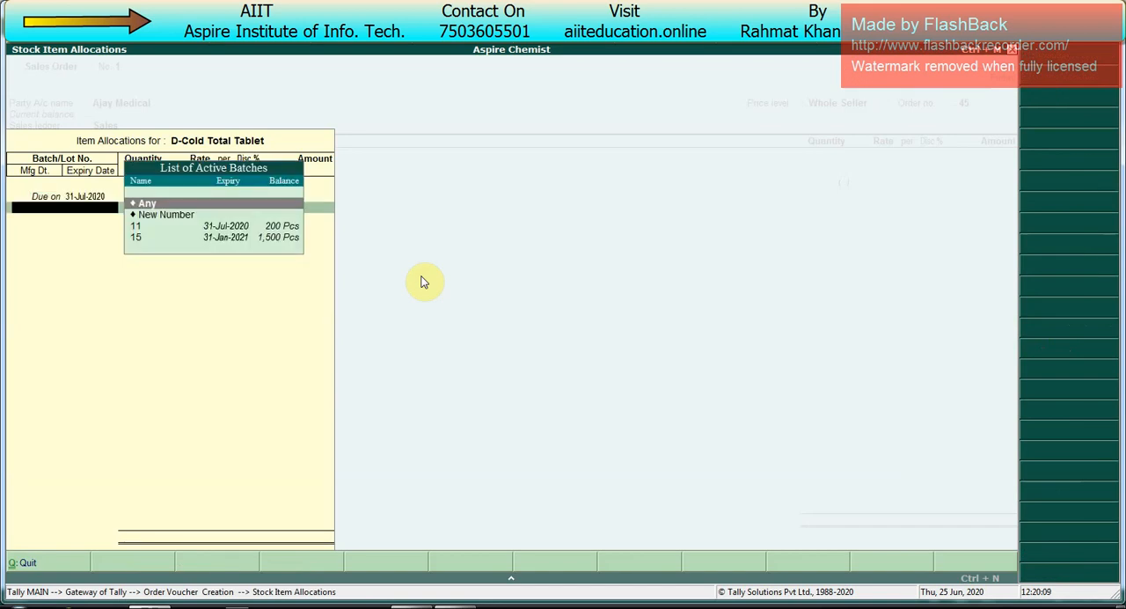
pyautogui.press('Down')
pyautogui.press('Down')
pyautogui.press('Down')
pyautogui.press('Return')
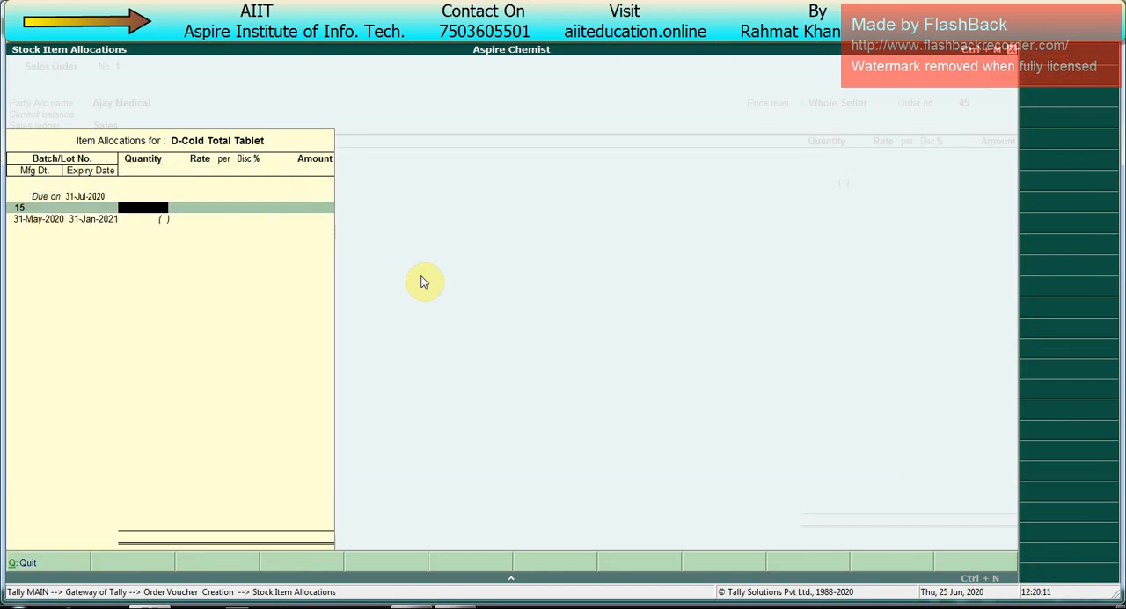
pyautogui.write('1,000')
pyautogui.press('Return')
pyautogui.press('Return')
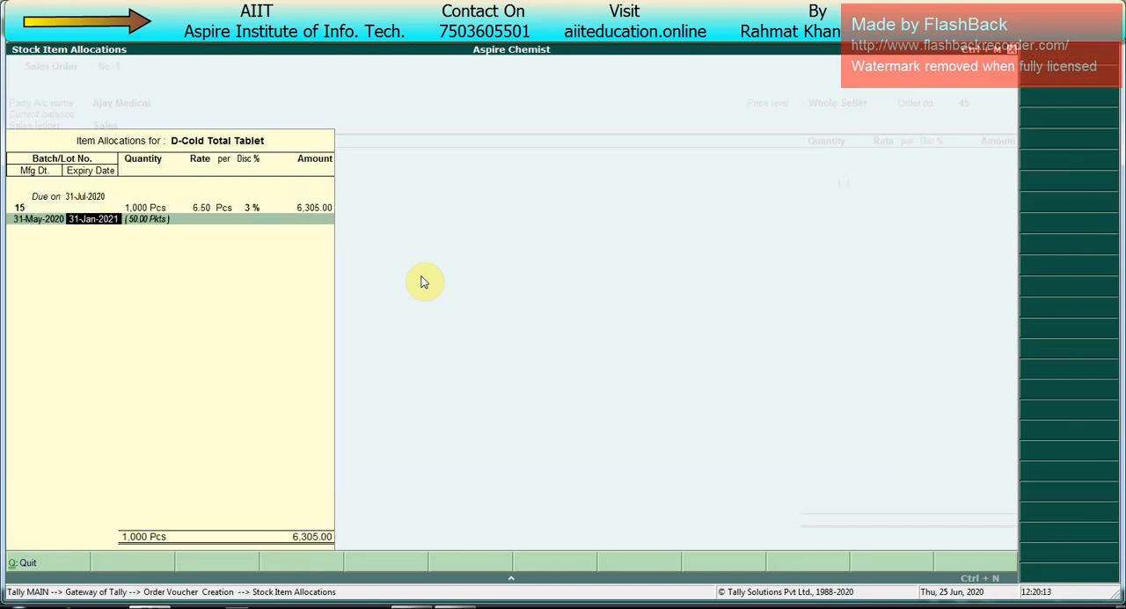
pyautogui.press('Return')
# Step: Add PCM Tablet to the sales order with 1,000 Pcs from batch 17, due on 31-Jul-2020
pyautogui.press('Return')
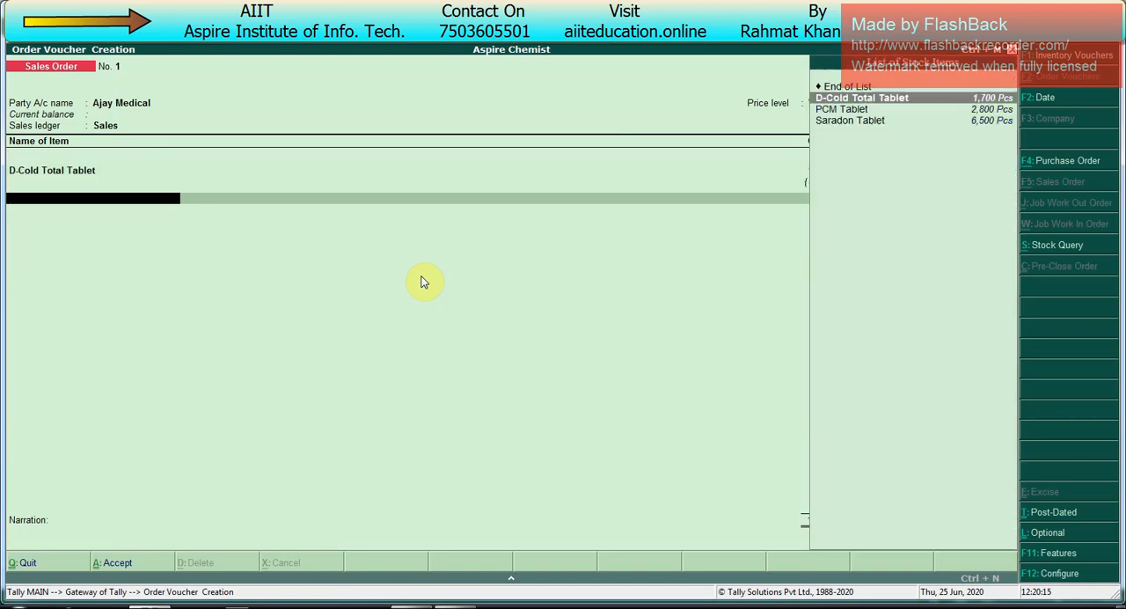
pyautogui.press('Down')
pyautogui.press('Return')
pyautogui.press('Return')
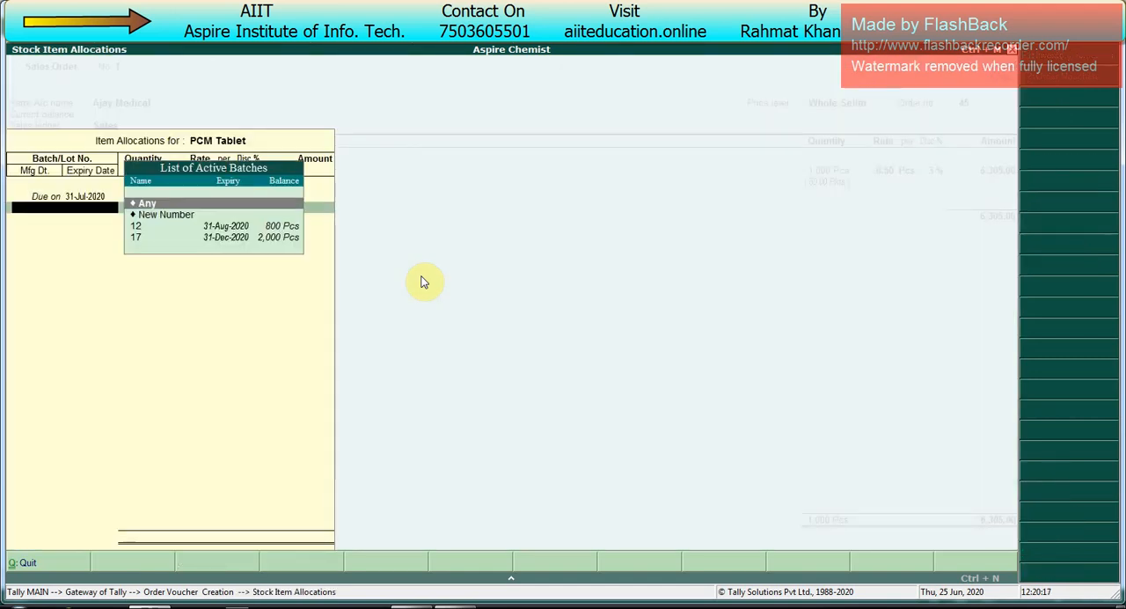
pyautogui.press('Down')
pyautogui.press('Down')
pyautogui.press('Down')
pyautogui.press('Return')
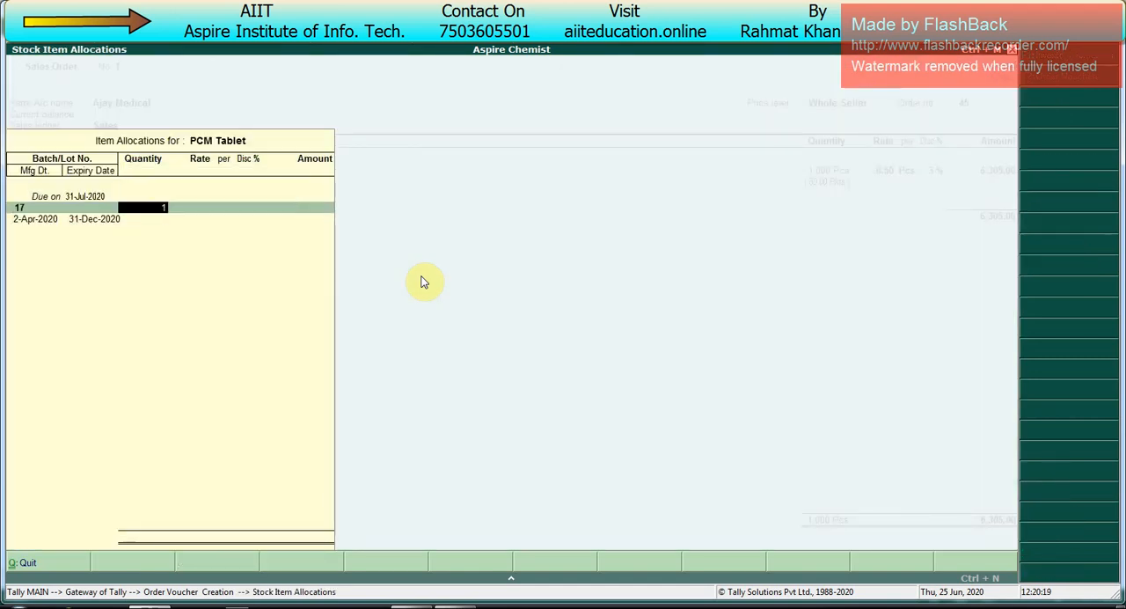
pyautogui.write('000')
# Step: Add Saradon Tablet to the sales order with 1,000 Pcs from batch 28, due on 31-Jul-2020
pyautogui.press('Return')
pyautogui.press('Return')
pyautogui.press('Return')
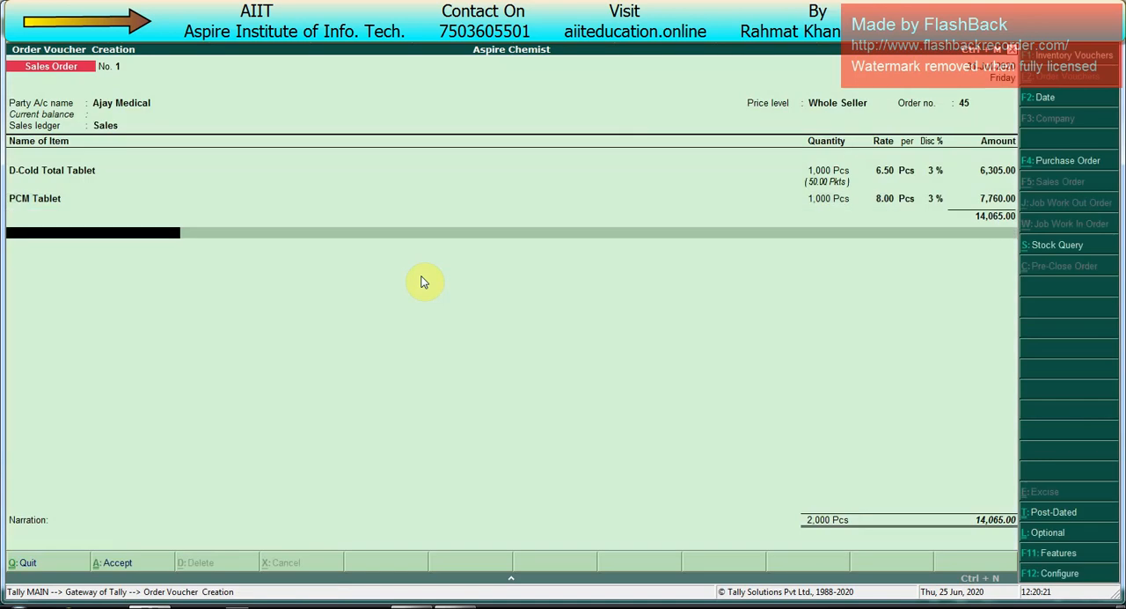
pyautogui.press('BackSpace')
pyautogui.press('Return')
pyautogui.press('Down')
pyautogui.press('Down')
pyautogui.press('Down')
pyautogui.press('Return')
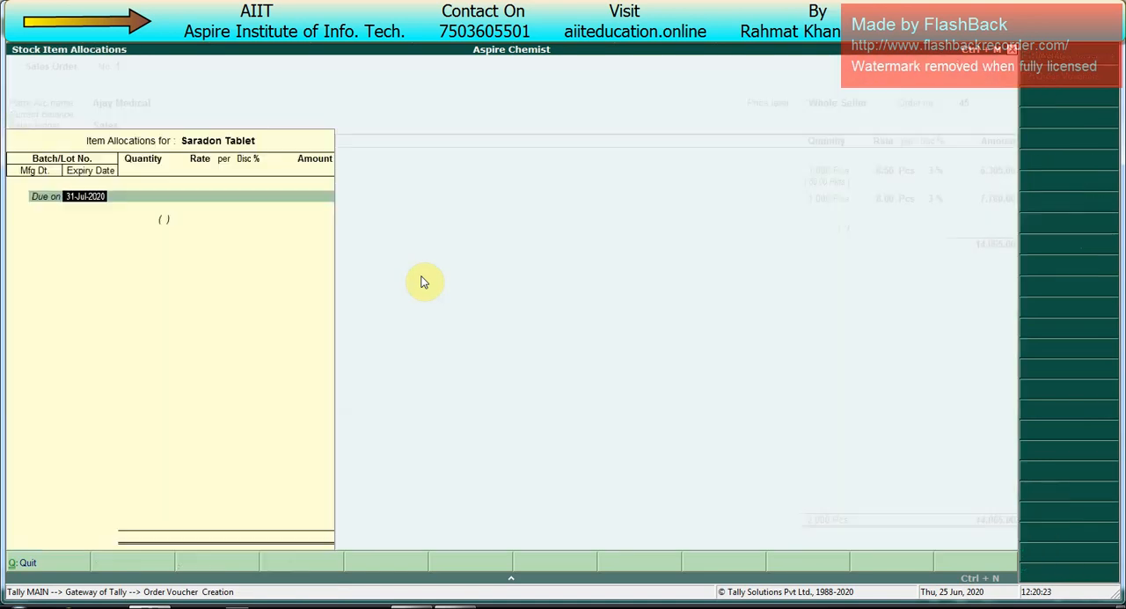
pyautogui.press('Return')
pyautogui.press('Down')
pyautogui.press('Down')
pyautogui.press('Down')
pyautogui.press('Return')
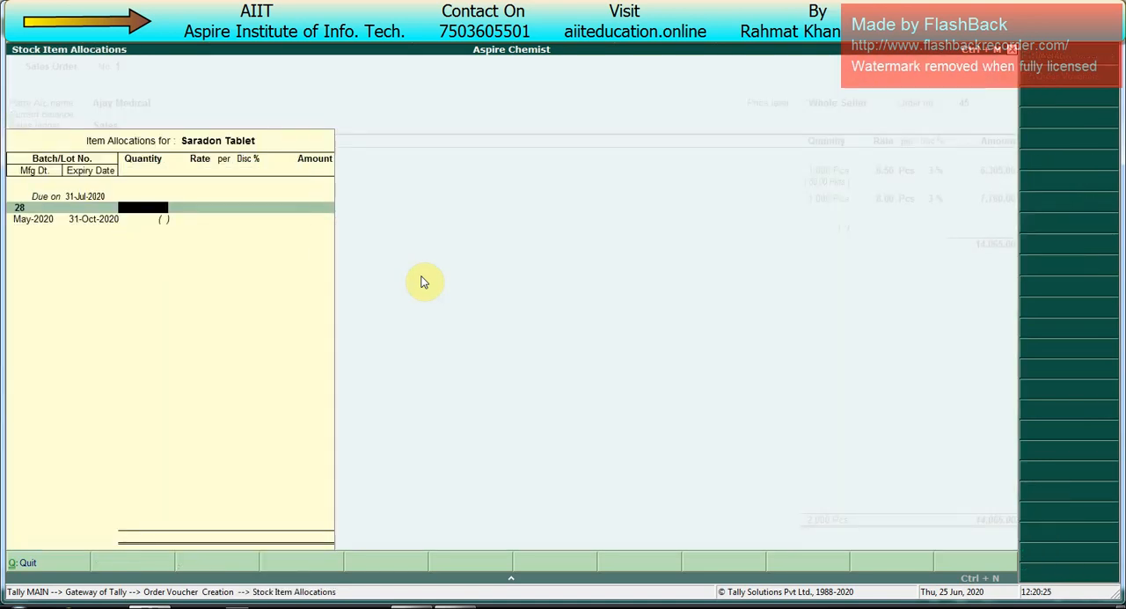
pyautogui.write('1,000')
# Step: End the item list and save the sales order for Ajay Medical, view its printed form, and return to the Gateway of Tally
pyautogui.press('Return')
pyautogui.press('Return')
pyautogui.press('Return')
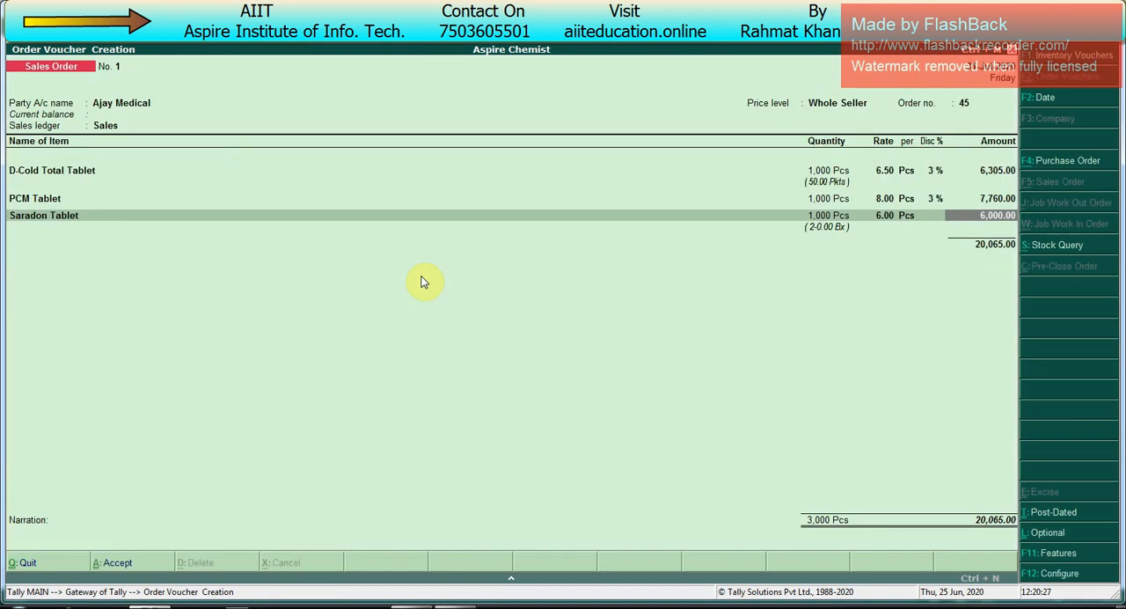
pyautogui.press('Return')
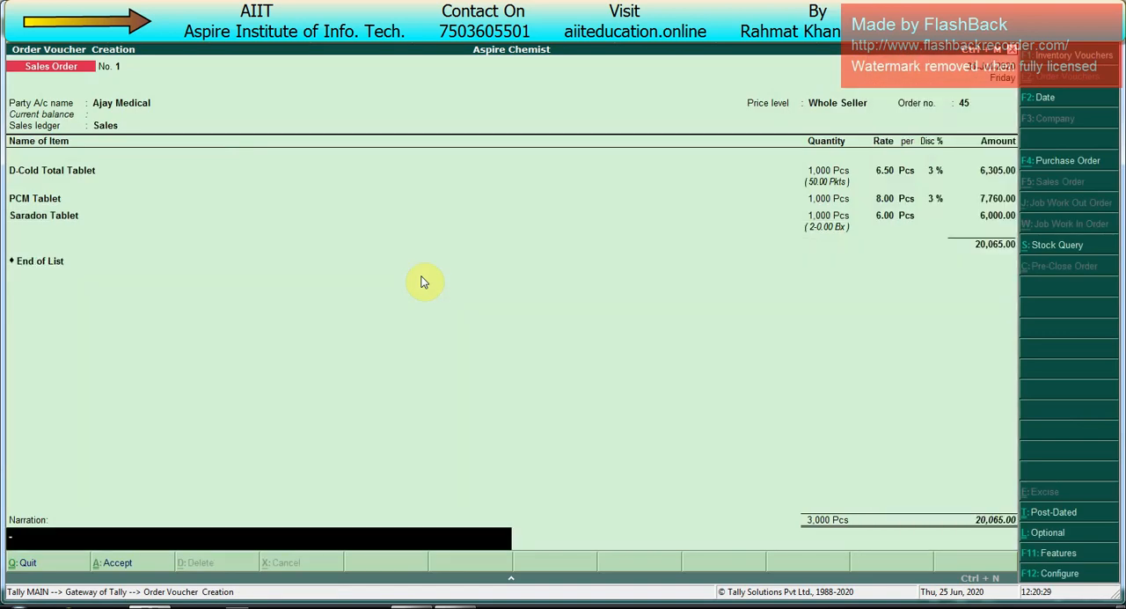
pyautogui.press('Return')
pyautogui.press('Return')
pyautogui.press('Return')
pyautogui.press('Return')
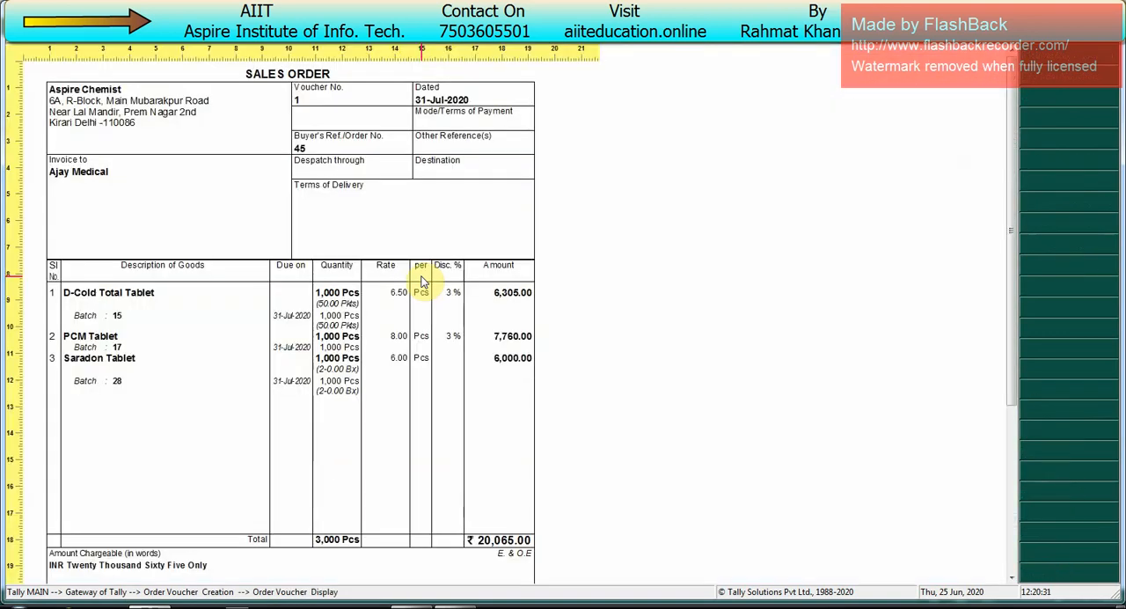
pyautogui.press('Escape')
pyautogui.press('Escape')
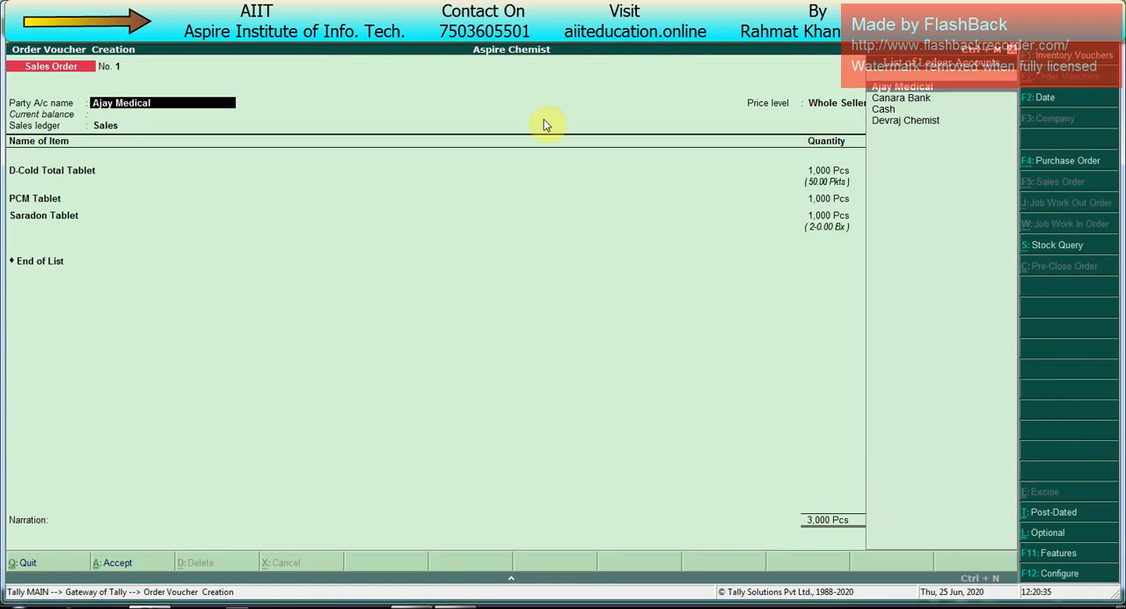
pyautogui.press('Escape')
pyautogui.press('Escape')
pyautogui.press('Return')
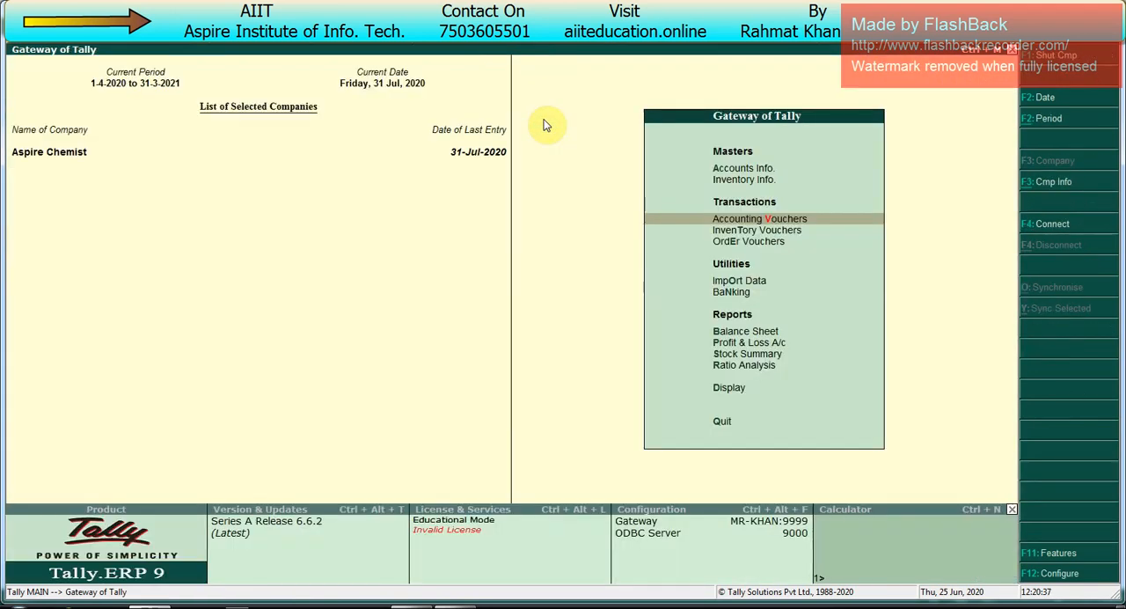
# Step: Examine the batch-wise closing quantities of the three tablets in the Stock Summary, and close the report
pyautogui.press('Up')
pyautogui.press('Up')
pyautogui.press('Up')
pyautogui.press('Up')
pyautogui.press('Up')
pyautogui.press('Up')
pyautogui.press('Up')
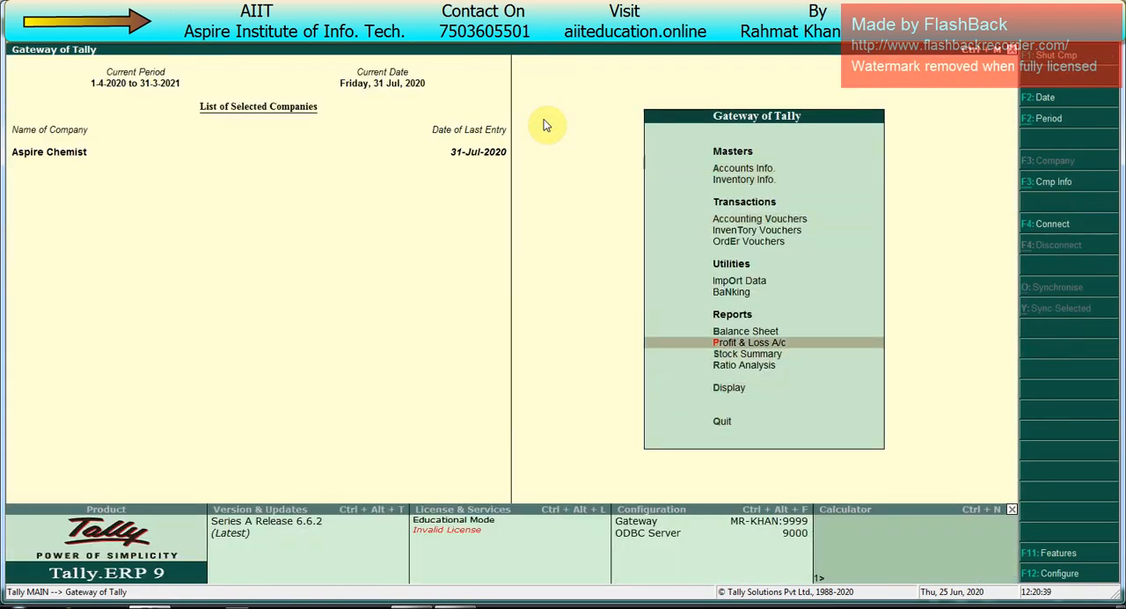
pyautogui.press('Down')
pyautogui.press('Down')
pyautogui.press('Down')
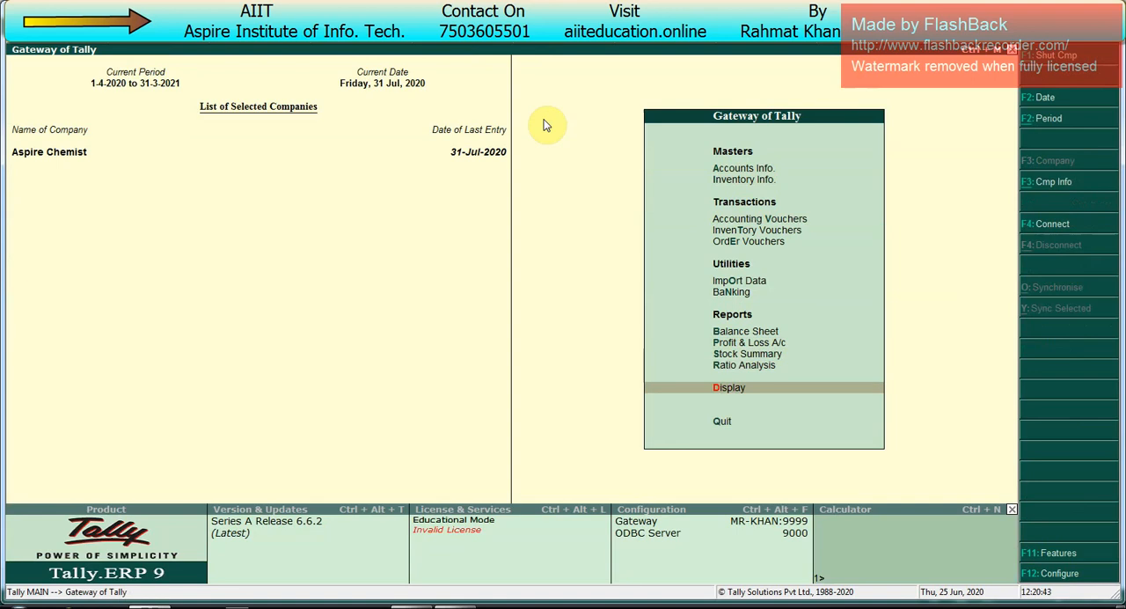
pyautogui.press('Up')
pyautogui.press('Up')
pyautogui.press('Up')
pyautogui.press('Down')
pyautogui.press('Return')
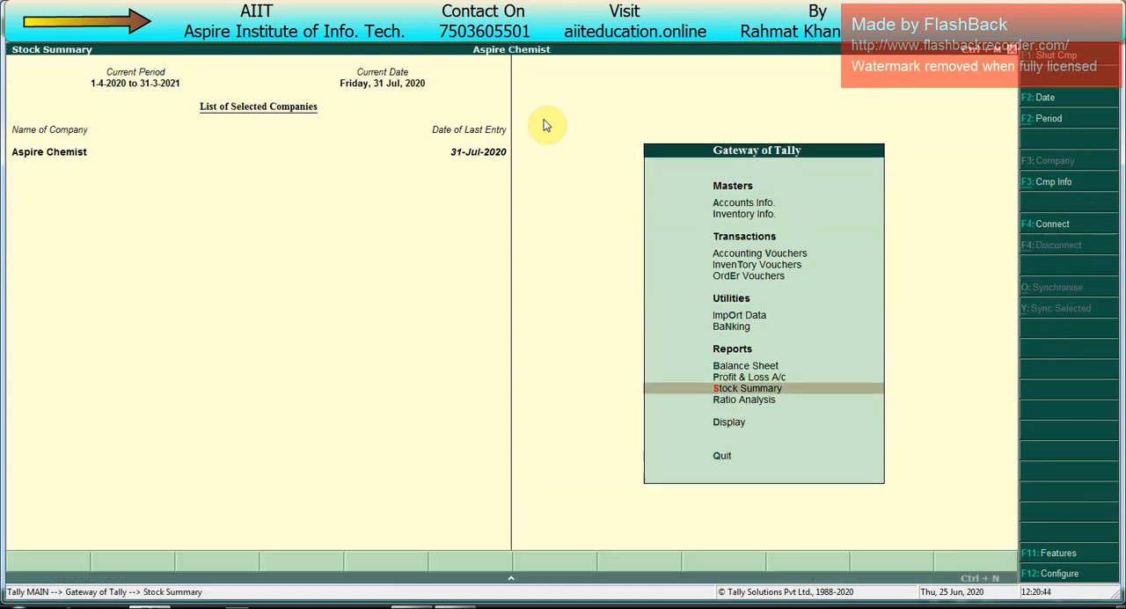
pyautogui.press('Down')
pyautogui.press('Down')
pyautogui.press('Down')
pyautogui.press('Down')
pyautogui.press('Down')
pyautogui.press('Down')
pyautogui.press('Down')
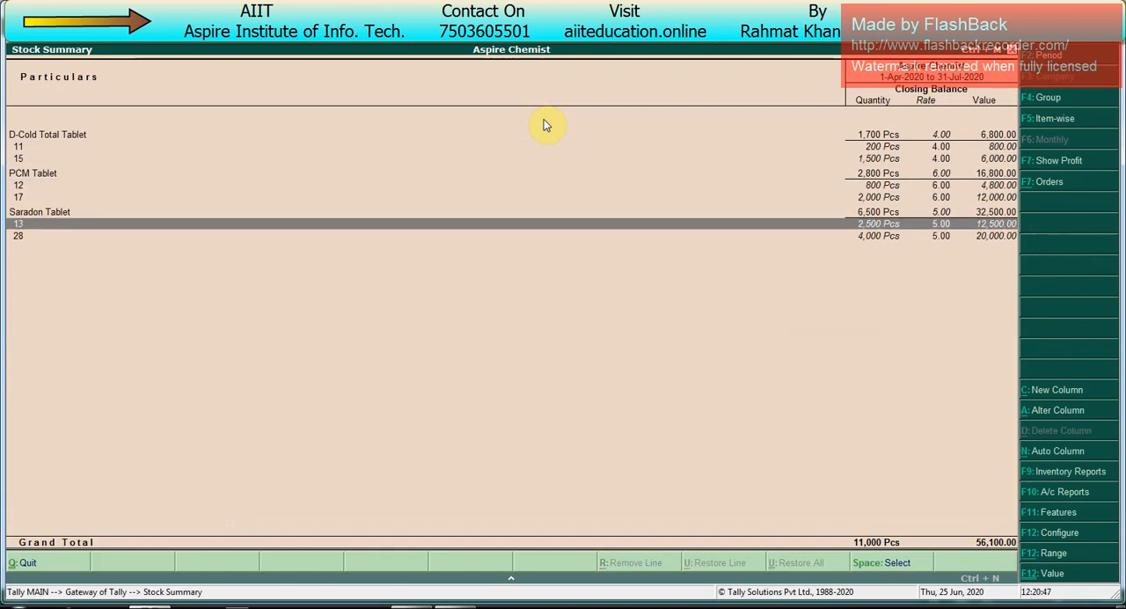
pyautogui.press('Escape')
# Step: Open the Statements of Inventory reports under Display
pyautogui.press('Down')
pyautogui.press('Down')
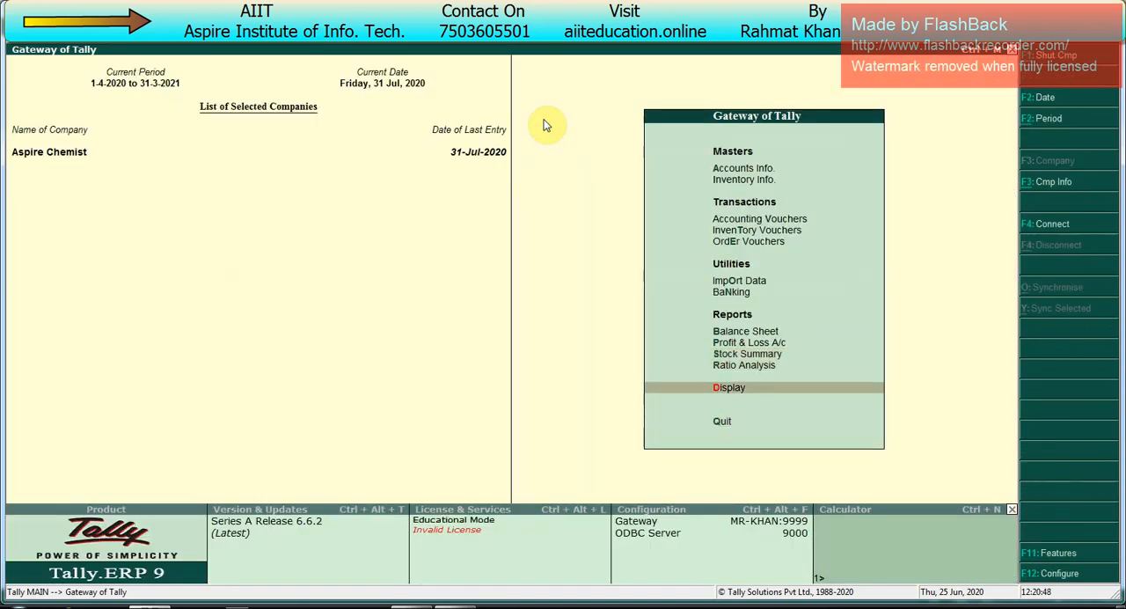
pyautogui.press('Return')
pyautogui.press('Down')
pyautogui.press('Down')
pyautogui.press('Down')
pyautogui.press('Down')
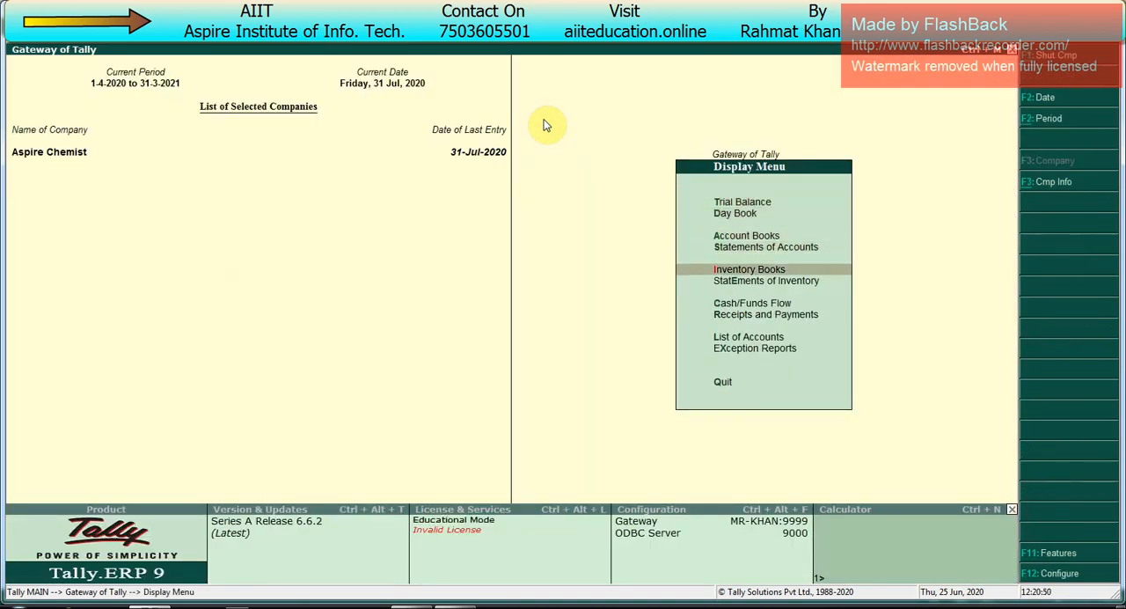
pyautogui.press('Down')
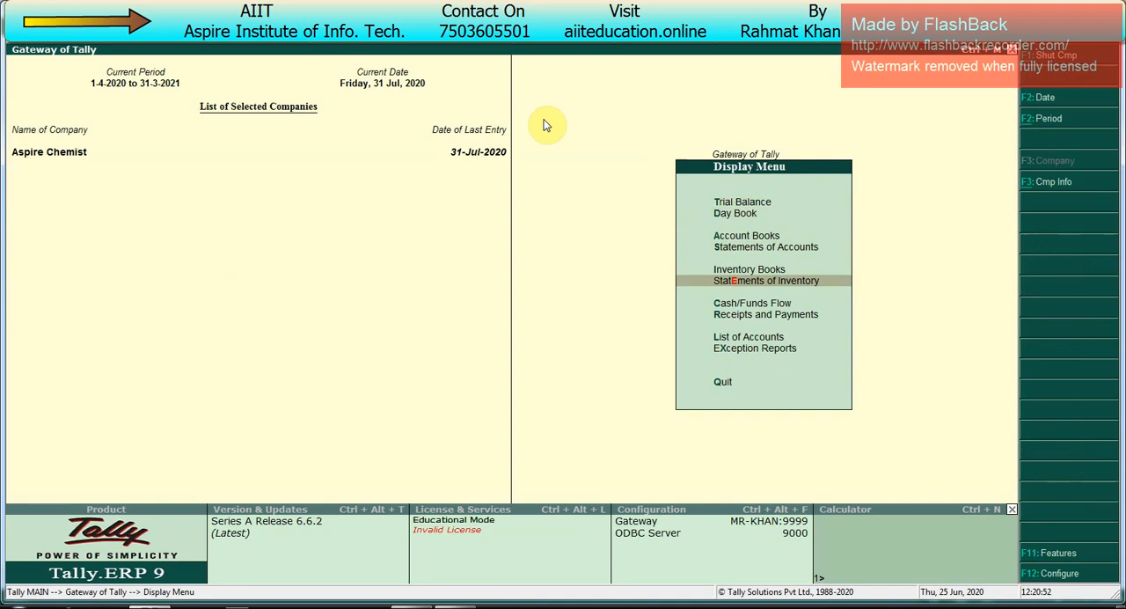
pyautogui.press('Return')
# Step: Open the ledger-wise Sales Order Outstandings report for Ajay Medical
pyautogui.press('Down')
pyautogui.press('Down')
pyautogui.press('Down')
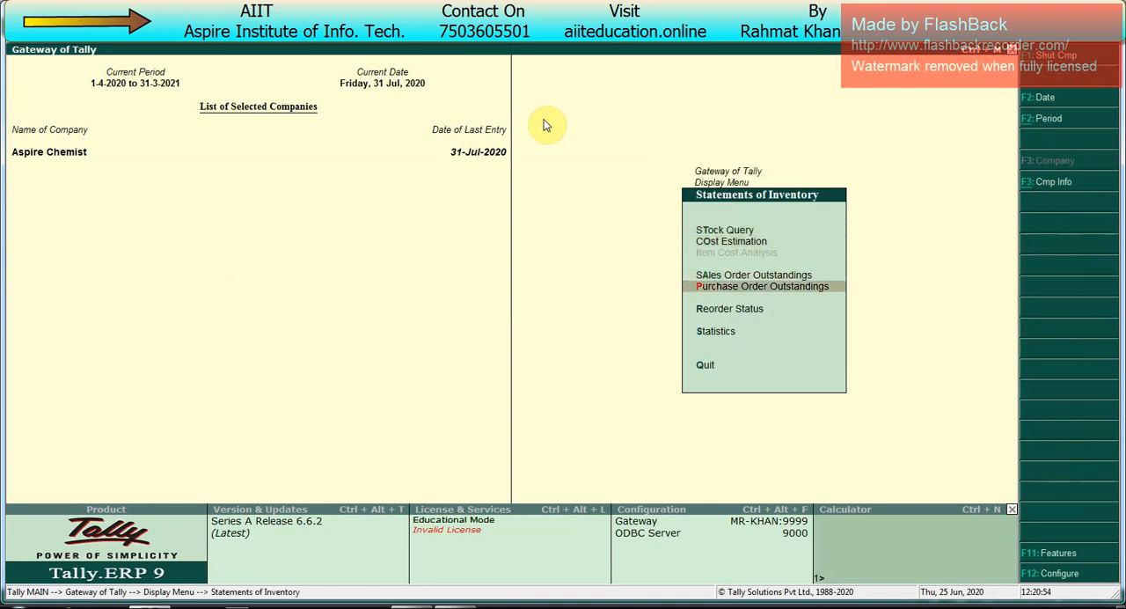
pyautogui.press('Up')
pyautogui.press('Return')
pyautogui.press('Down')
pyautogui.press('Down')
pyautogui.press('Down')
pyautogui.press('Return')
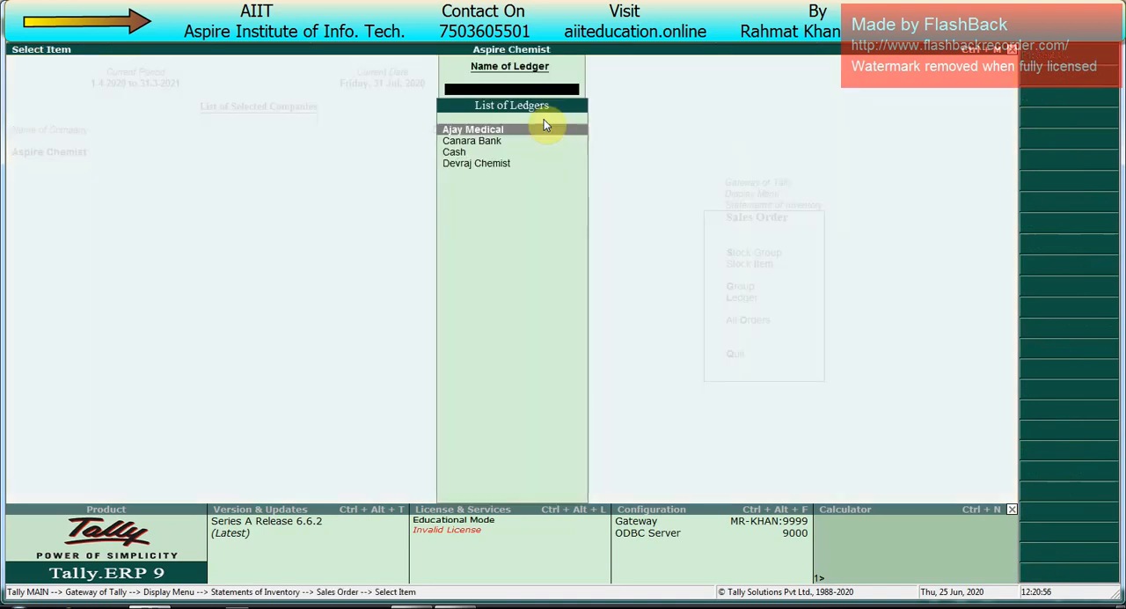
pyautogui.press('Up')
pyautogui.press('Up')
pyautogui.press('Return')
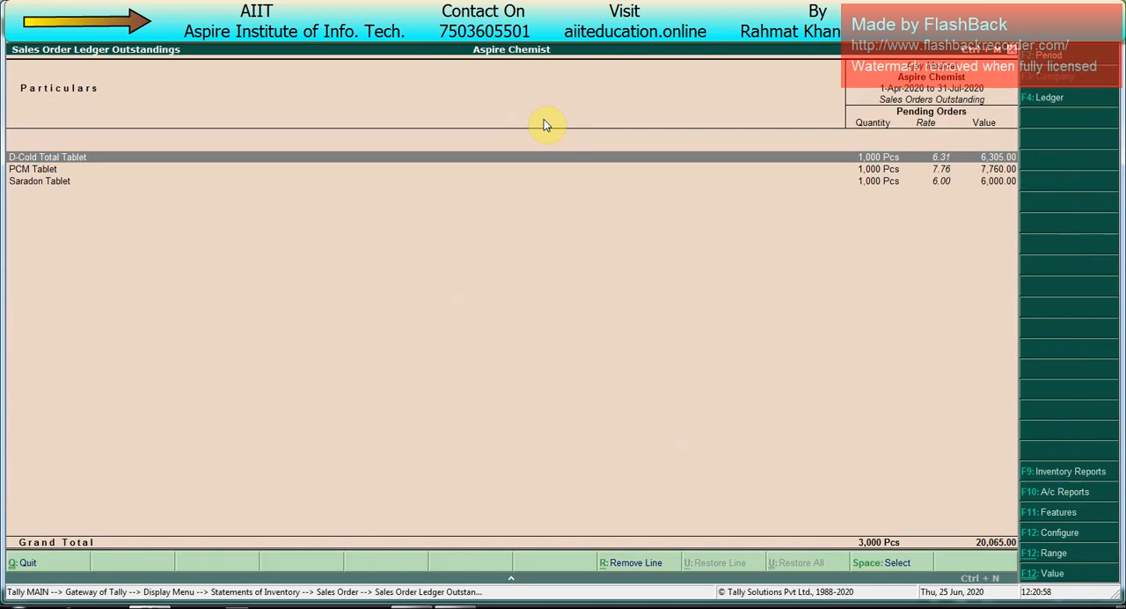
# Step: Examine the pending order quantity, rate and value of each tablet for Ajay Medical, and return to the Gateway of Tally
pyautogui.press('Down')
pyautogui.press('Down')
pyautogui.press('Up')
pyautogui.press('Up')
pyautogui.press('Down')
pyautogui.press('Down')
pyautogui.press('Up')
pyautogui.press('Up')
pyautogui.press('Down')
pyautogui.press('Up')
pyautogui.press('Escape')
pyautogui.press('Escape')
pyautogui.press('Escape')
pyautogui.press('Escape')
pyautogui.press('Escape')
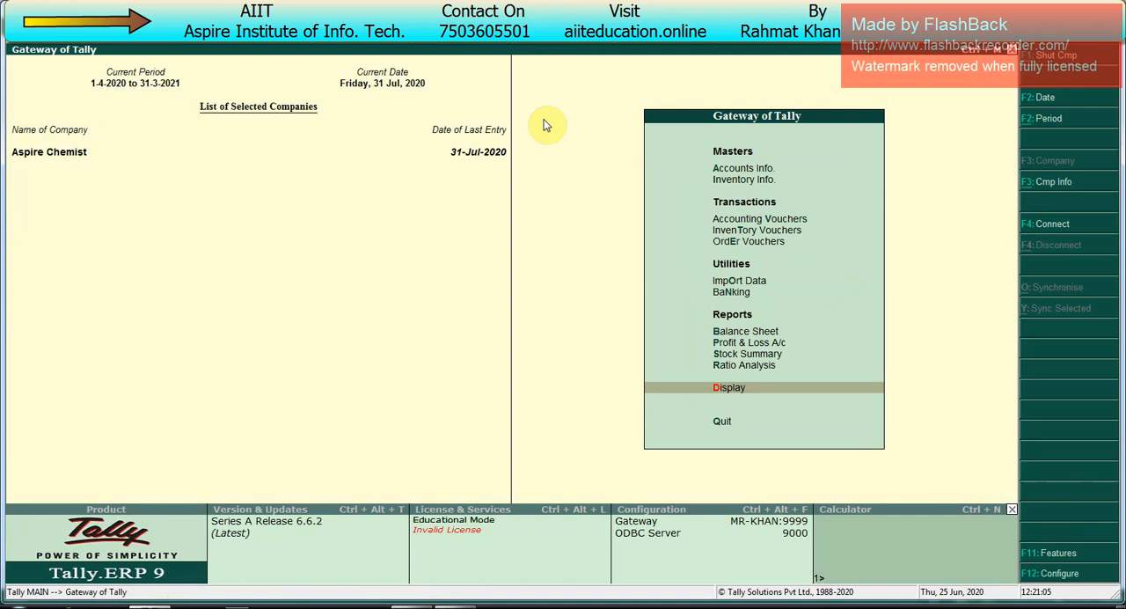
# Step: Start a receipt voucher dated 1-8-2020 and credit Ajay Medical with 5,000
pyautogui.press('v')
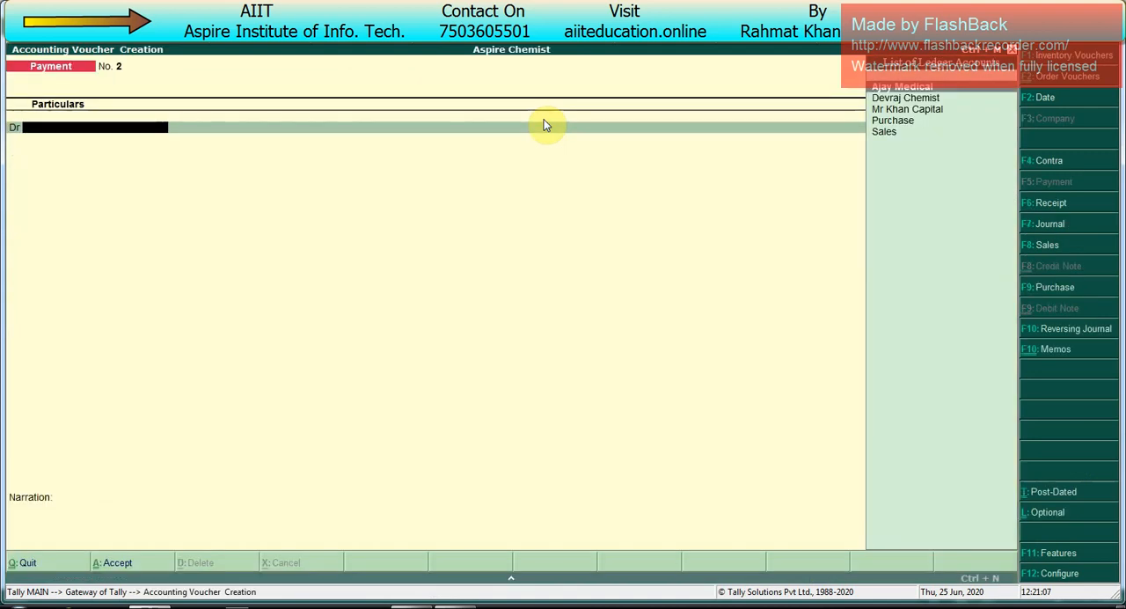
pyautogui.press('F6')
pyautogui.press('F2')
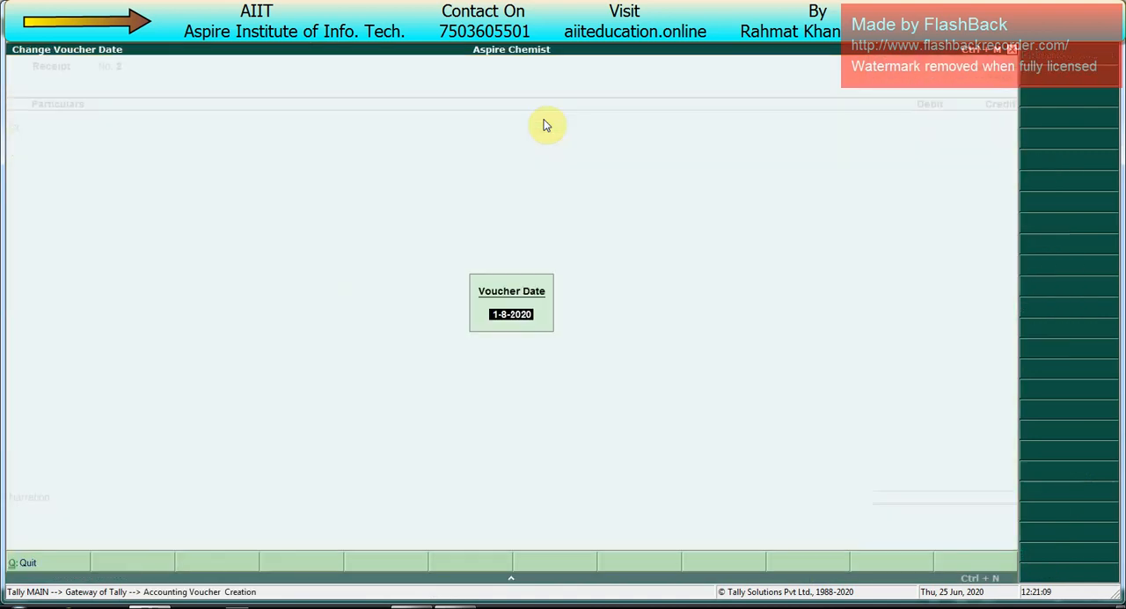
pyautogui.press('Return')
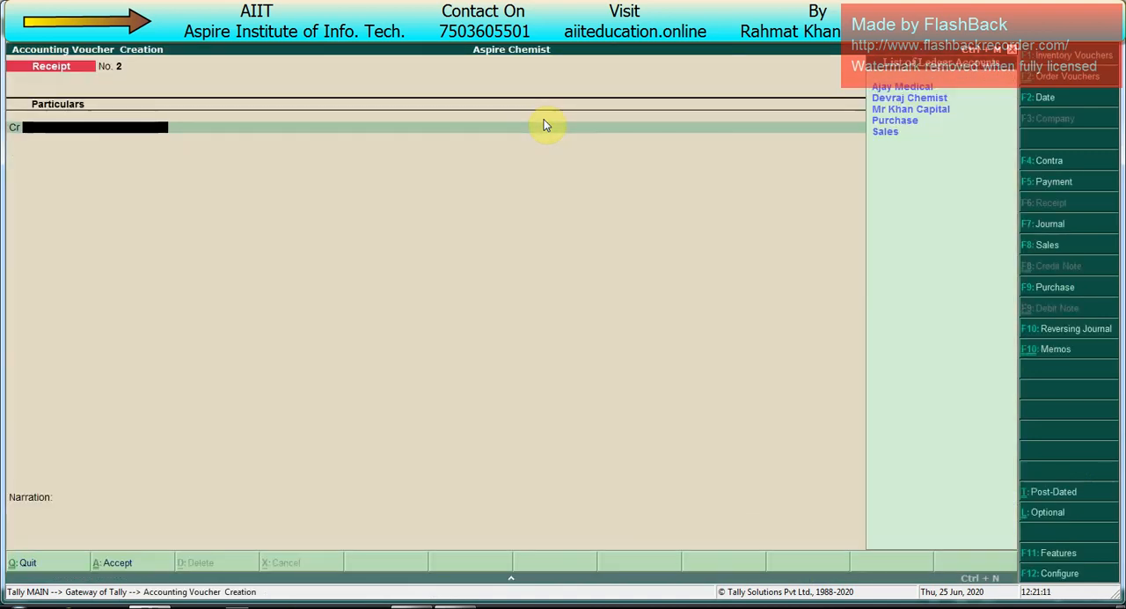
pyautogui.press('Return')
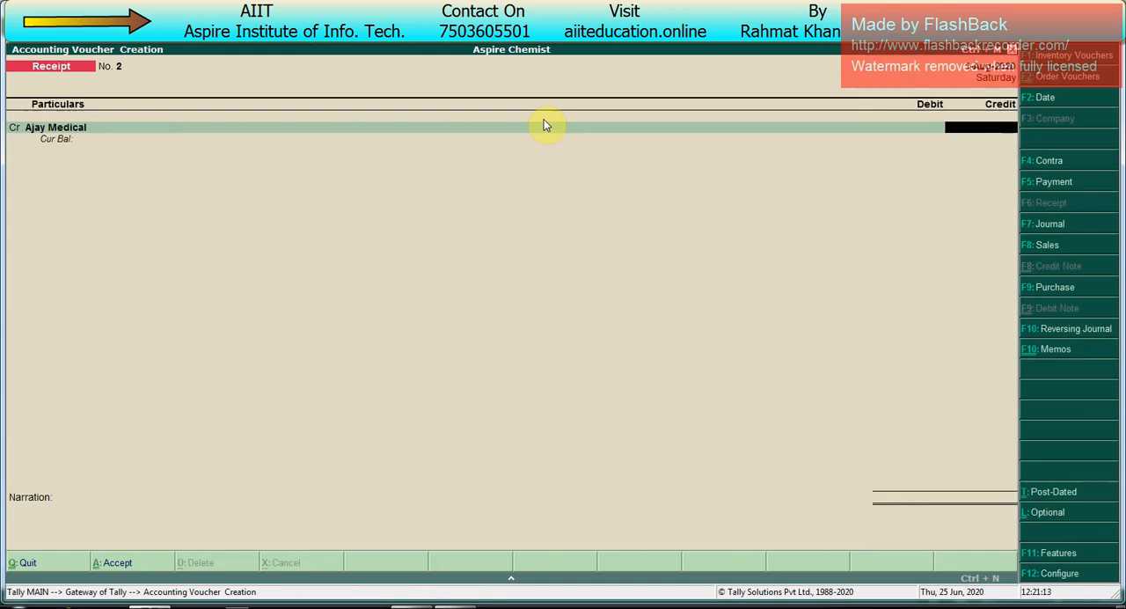
pyautogui.write('5000')
pyautogui.press('Return')
# Step: Allocate Ajay Medical's 5,000 credit bill-wise as an Advance with reference 2
pyautogui.press('Return')
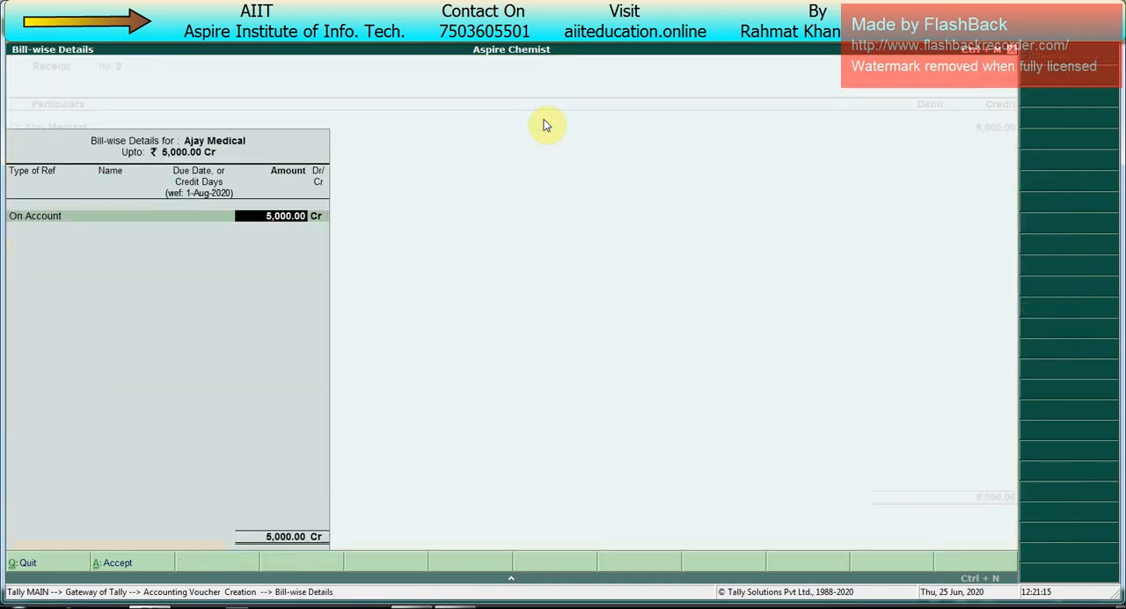
pyautogui.press('BackSpace')
pyautogui.press('Up')
pyautogui.press('Up')
pyautogui.press('Up')
pyautogui.press('Return')
pyautogui.press('Return')
# Step: Debit Cash with 5,000 and save the receipt voucher without a narration
pyautogui.press('Return')
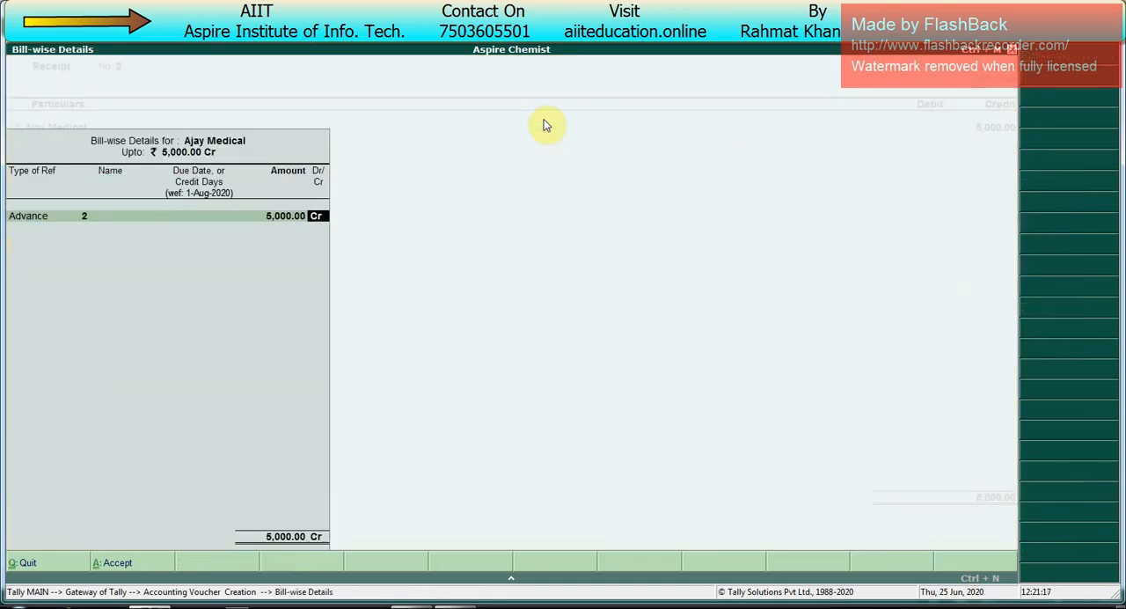
pyautogui.press('Return')
pyautogui.press('Down')
pyautogui.press('Down')
pyautogui.press('Return')
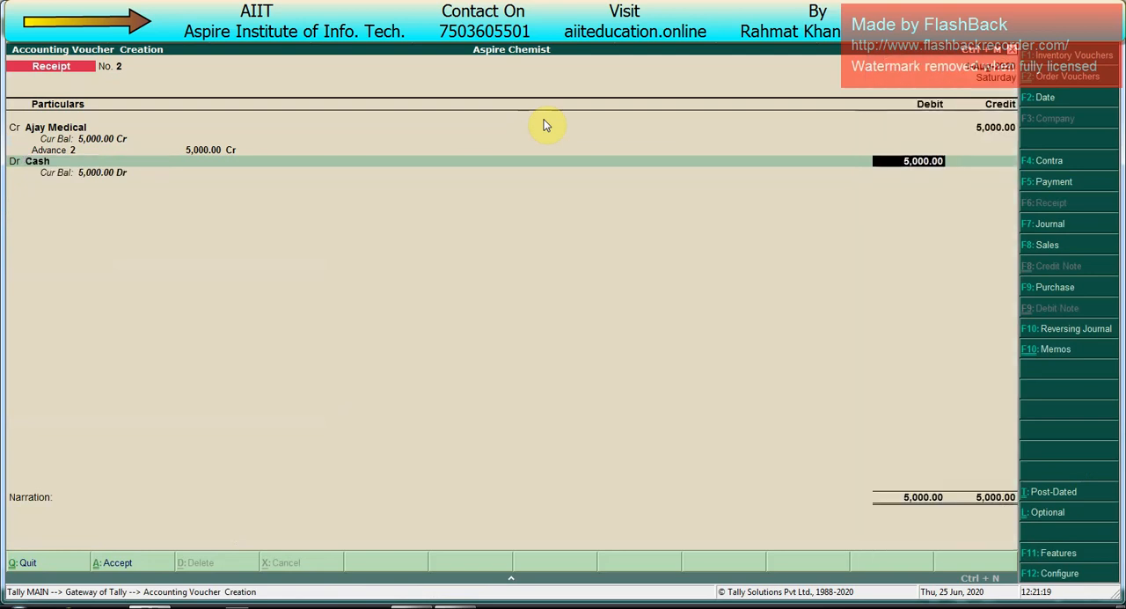
pyautogui.press('Return')
pyautogui.press('Return')
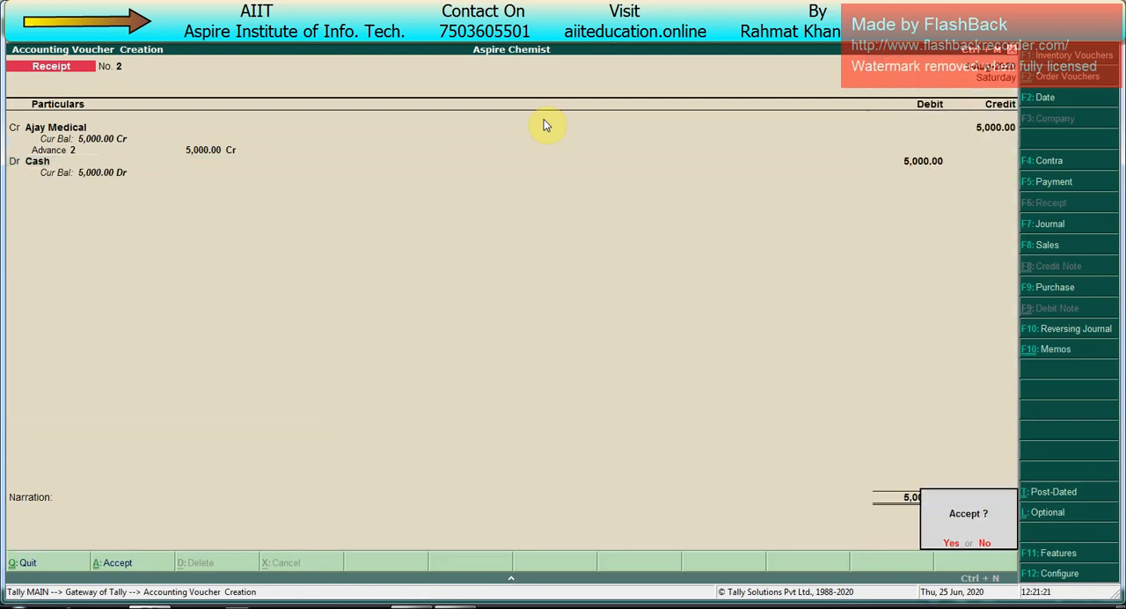
# Step: Change the voucher date to 31-8-2020 and return to the Gateway of Tally
pyautogui.press('Return')
pyautogui.press('F2')
pyautogui.write('29')
pyautogui.press('Return')
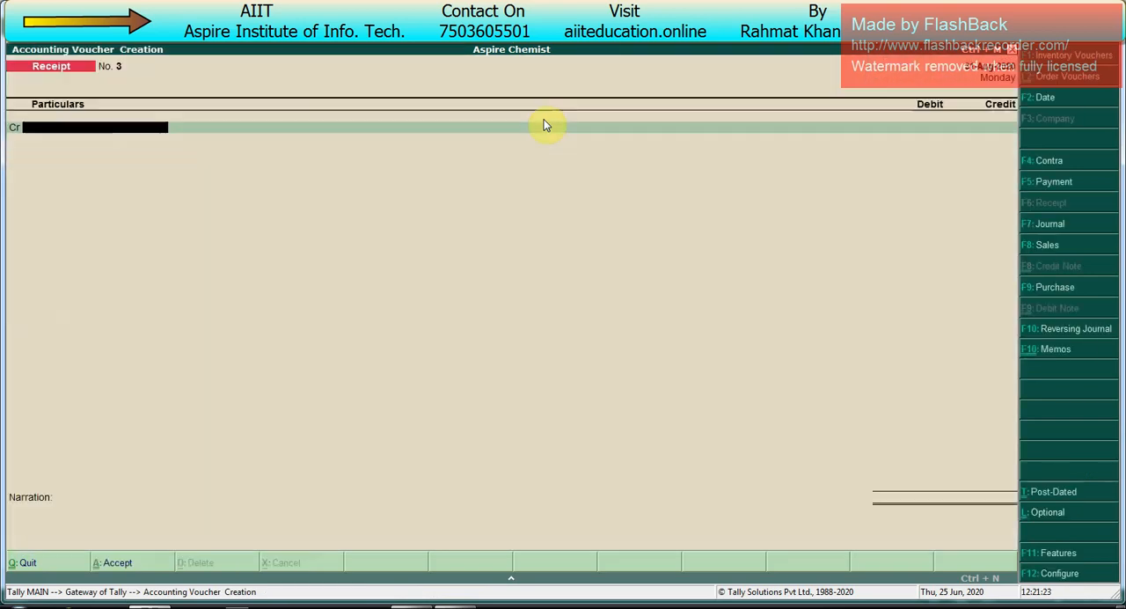
pyautogui.press('Escape')
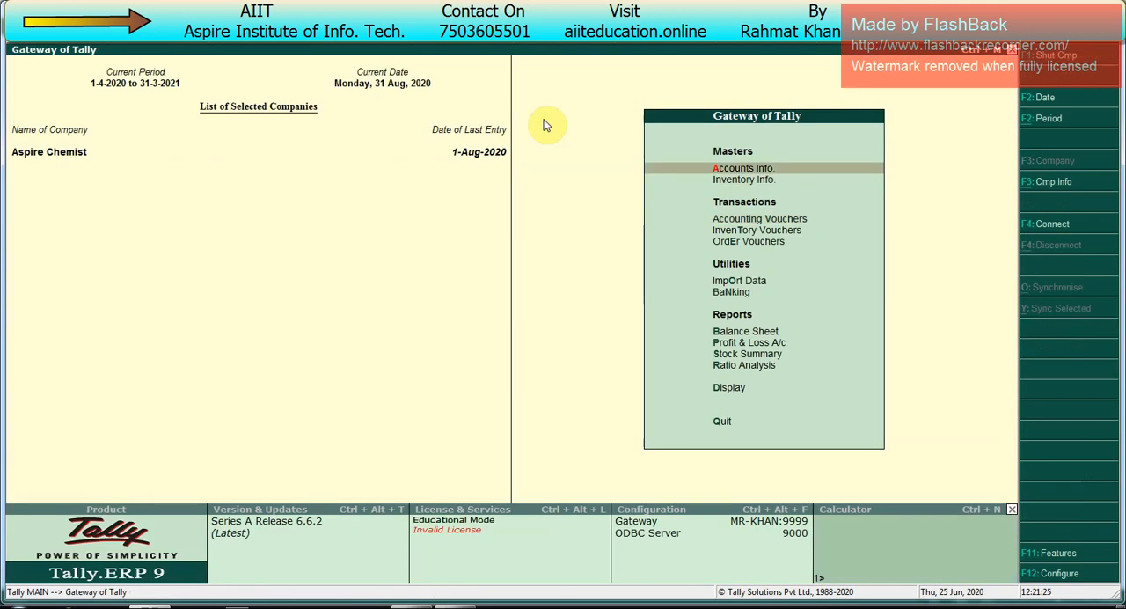
# Step: Open the Statements of Accounts reports under Display
pyautogui.press('Up')
pyautogui.press('Up')
pyautogui.press('Up')
pyautogui.press('Down')
pyautogui.press('Return')
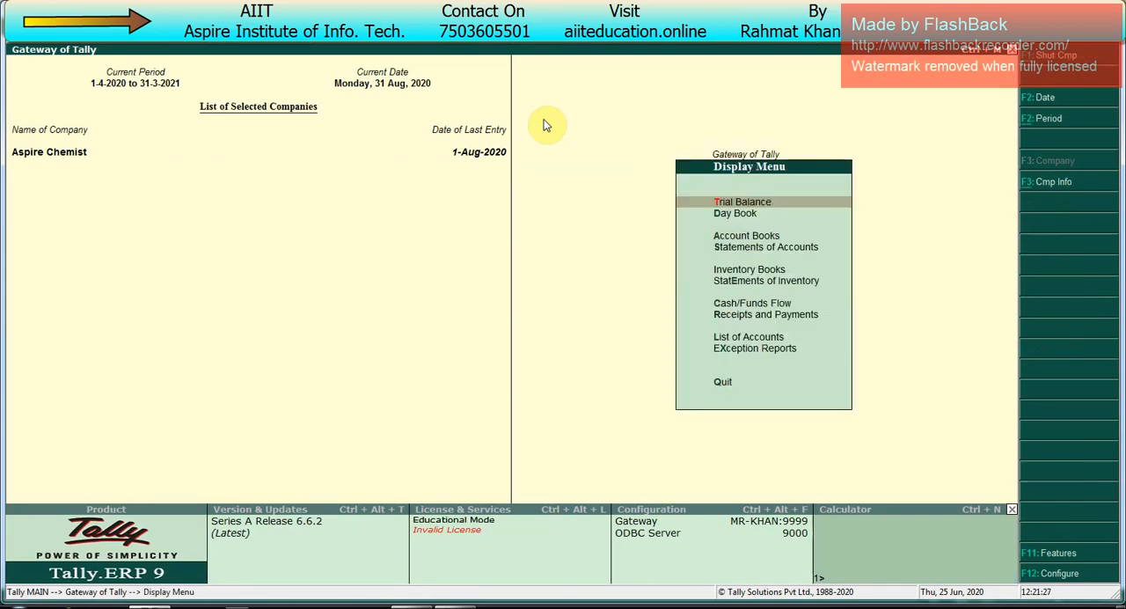
pyautogui.press('Down')
pyautogui.press('Down')
# Step: Open the ledger-wise Outstandings report for Ajay Medical in detailed form
pyautogui.press('Down')
pyautogui.press('Return')
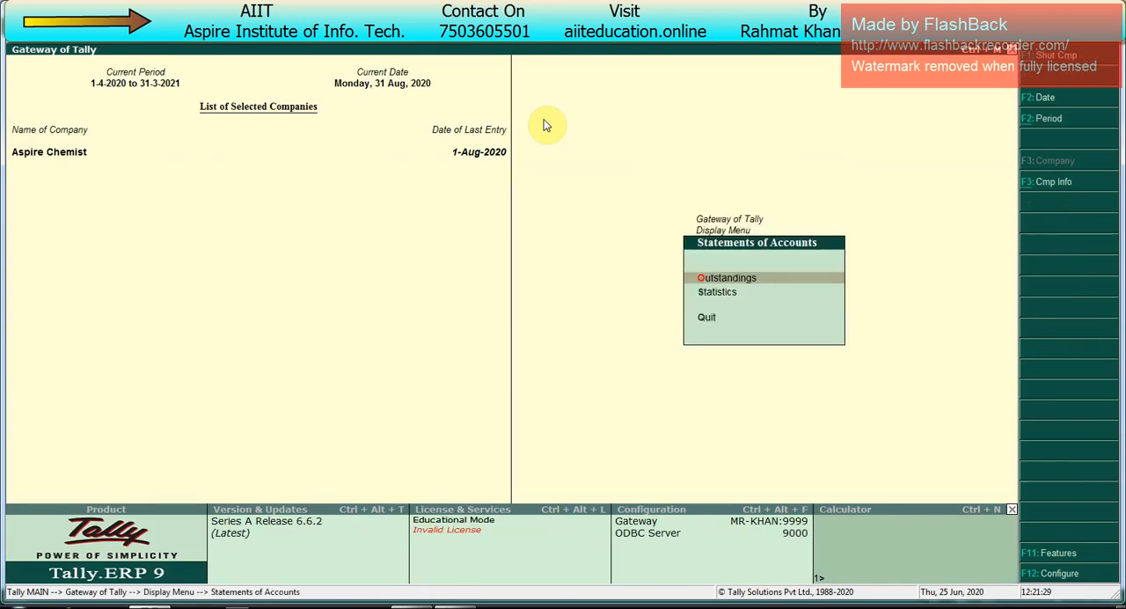
pyautogui.press('Return')
pyautogui.press('Down')
pyautogui.press('Down')
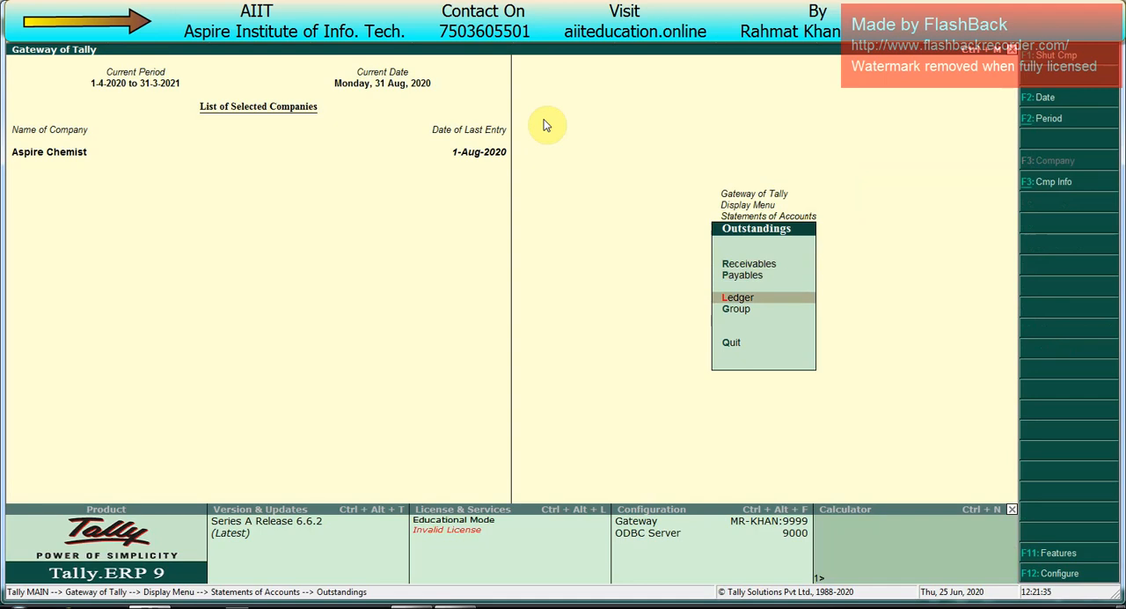
pyautogui.press('Return')
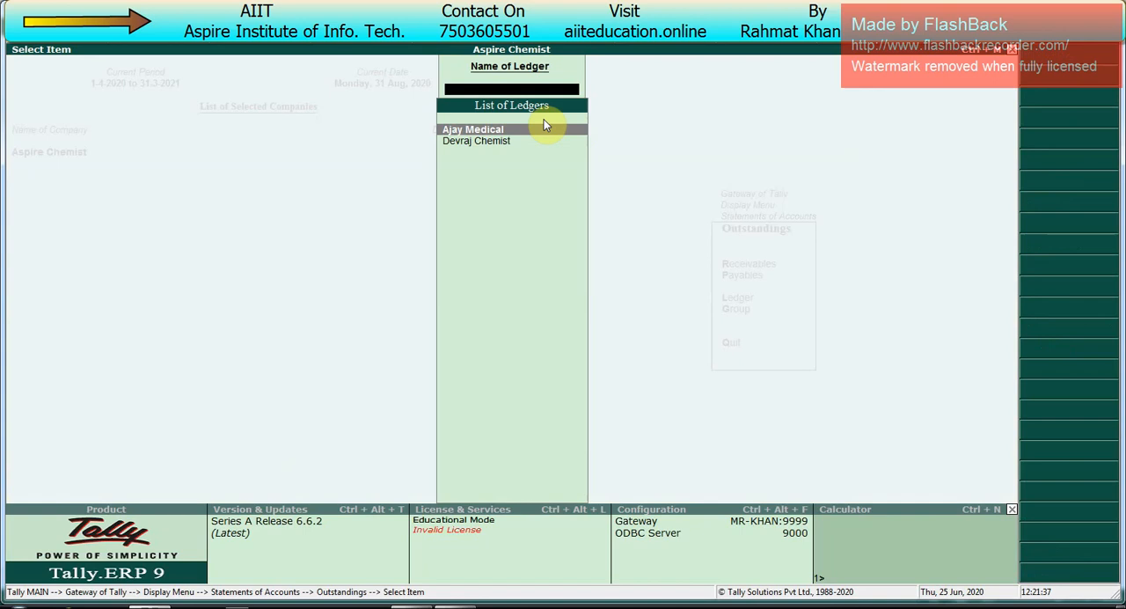
pyautogui.press('Return')
pyautogui.hotkey('alt', 'F1')
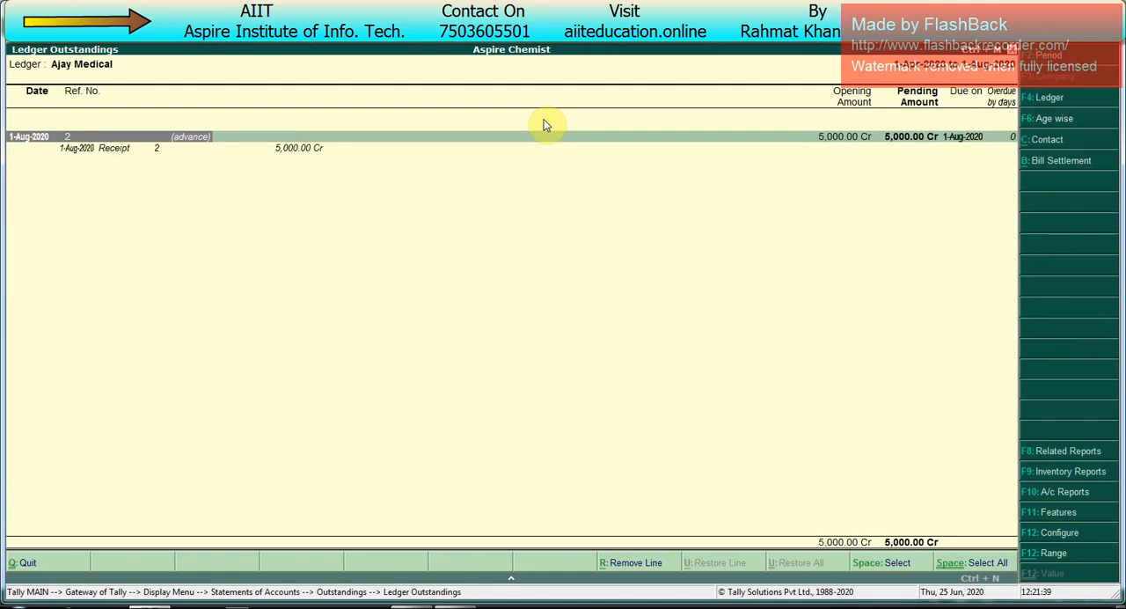
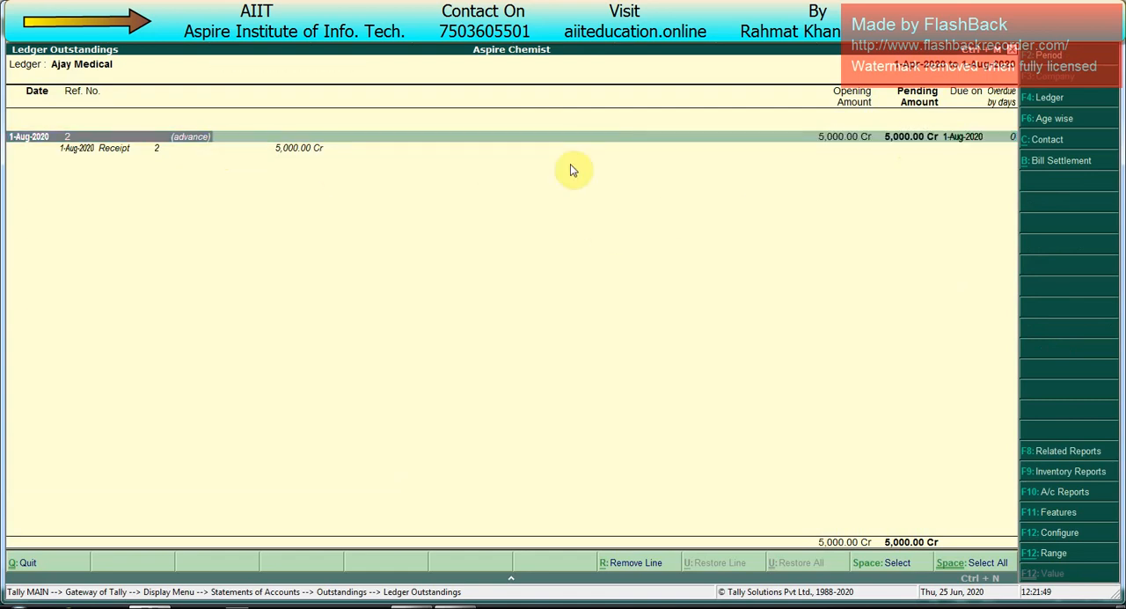
# Step: Close the outstanding report and start a new sales voucher dated 31-8-2020
pyautogui.press('Escape')
pyautogui.press('Escape')
pyautogui.press('Escape')
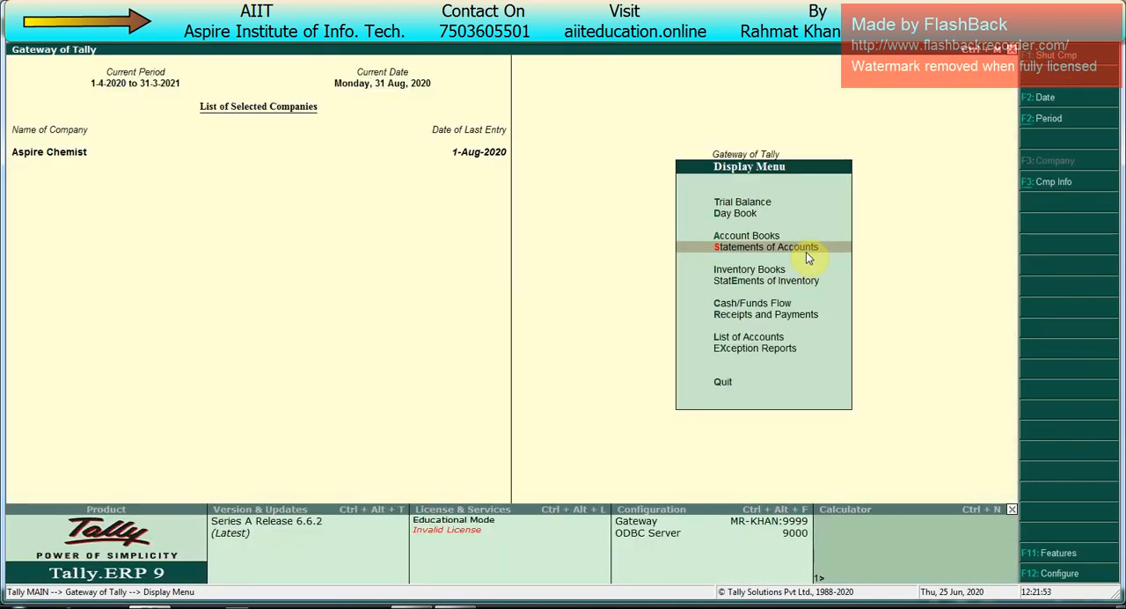
pyautogui.press('F2')
pyautogui.press('Escape')
pyautogui.press('Escape')
pyautogui.press('v')
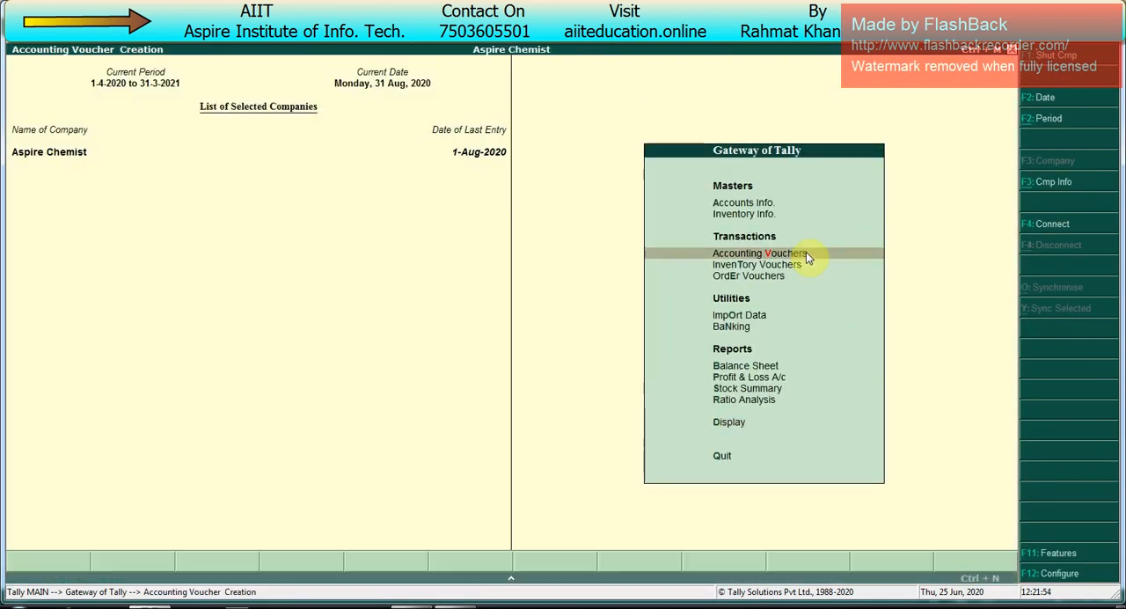
pyautogui.press('F2')
pyautogui.write('31.8')
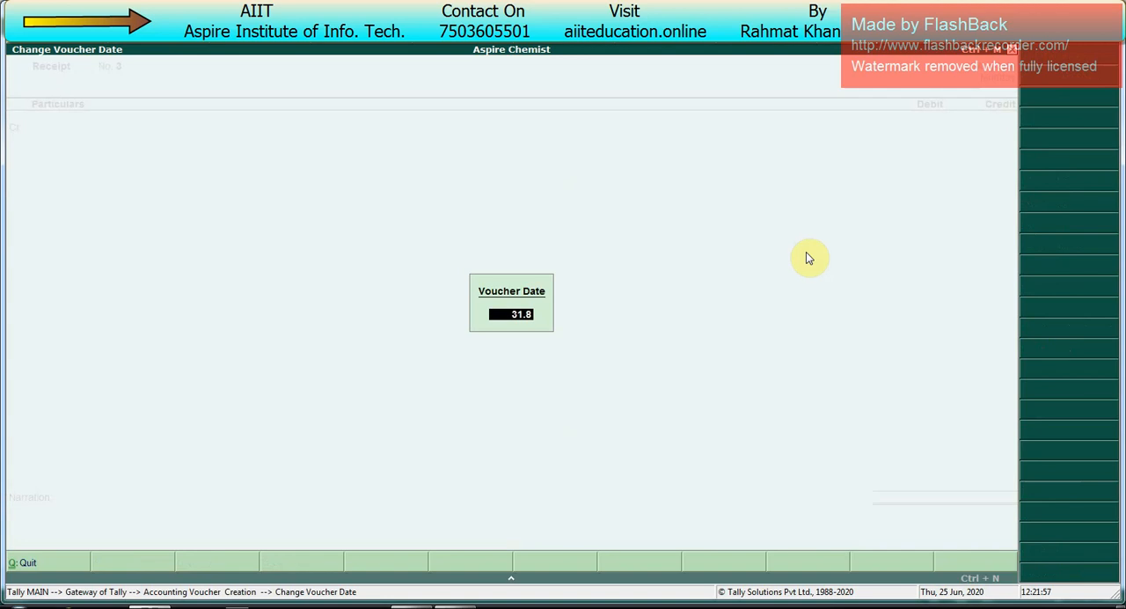
pyautogui.press('Return')
pyautogui.press('F8')
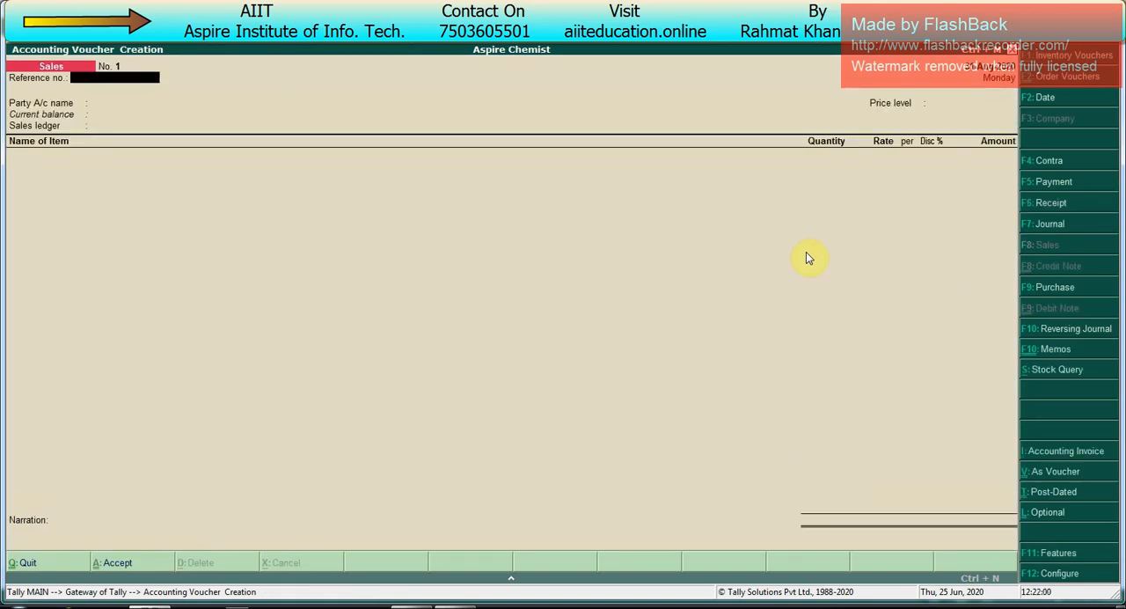
# Step: Enter reference number 1, choose Ajay Medical as the party and leave the despatch details blank
pyautogui.write('1')
pyautogui.press('Return')
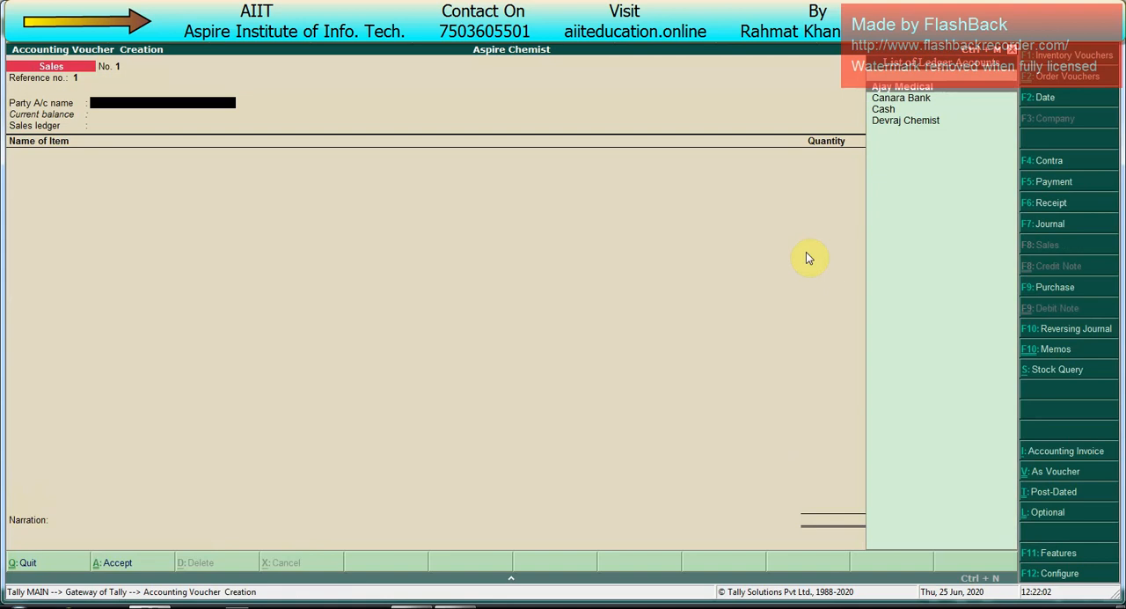
pyautogui.press('Return')
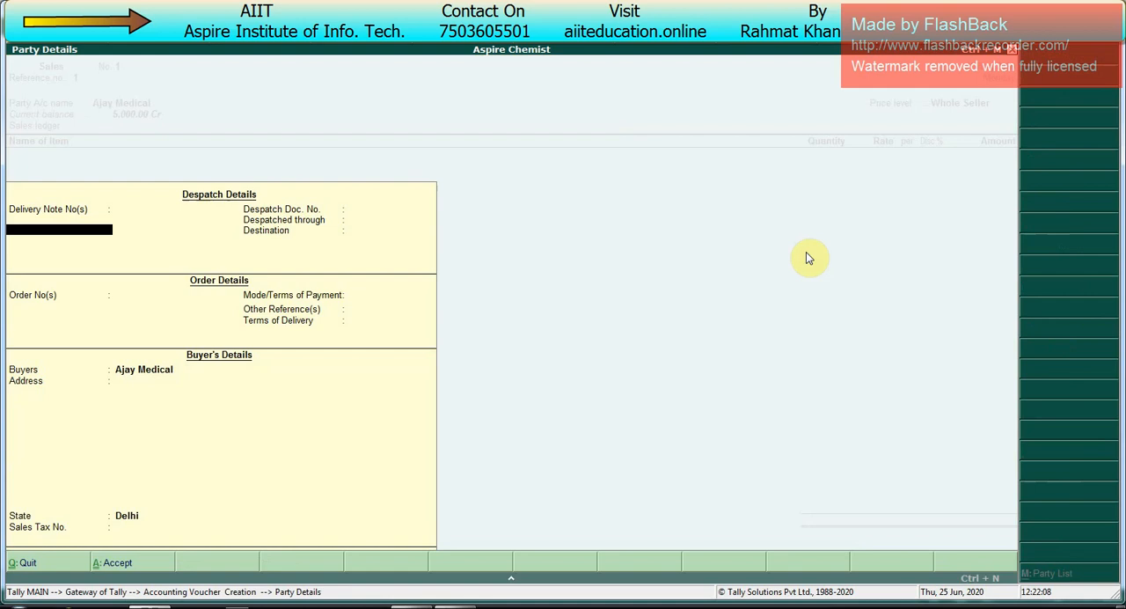
pyautogui.press('Return')
# Step: Link the sales voucher to Ajay Medical's pending sales order and end the order list
pyautogui.press('Return')
pyautogui.press('Return')
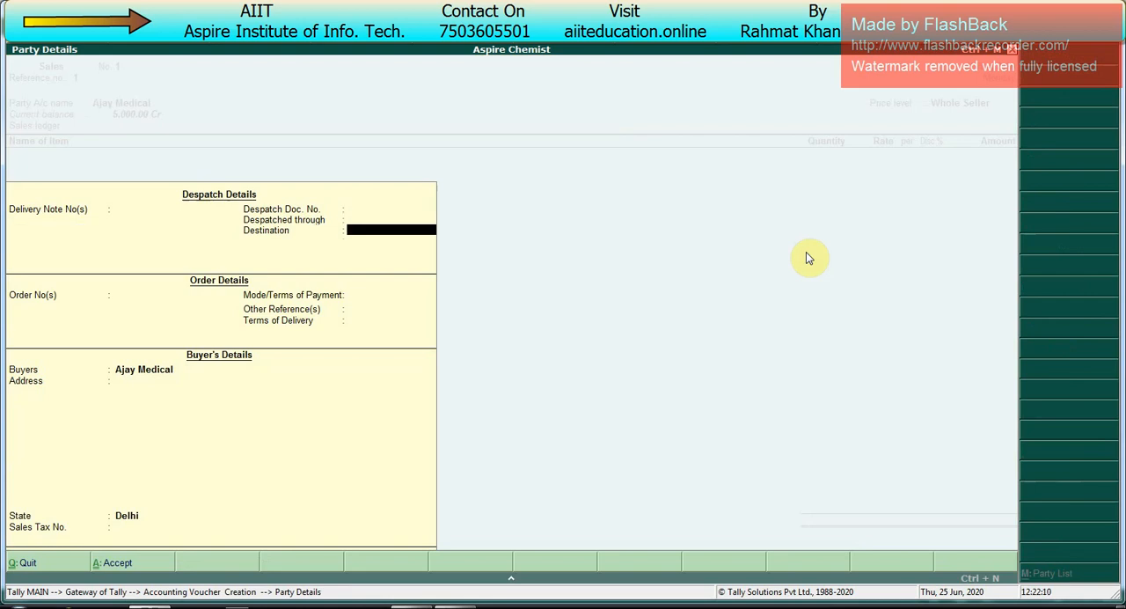
pyautogui.press('Return')
pyautogui.press('Down')
pyautogui.press('Down')
pyautogui.press('Down')
pyautogui.press('Return')
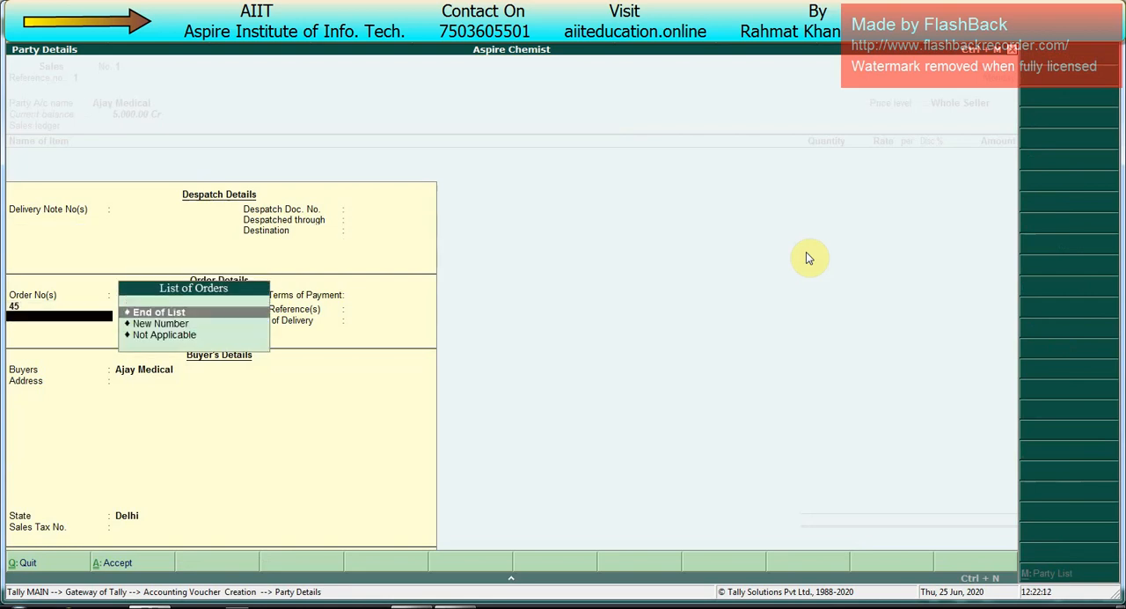
pyautogui.press('Return')
pyautogui.press('Return')
pyautogui.press('Return')
pyautogui.press('Return')
pyautogui.press('Return')
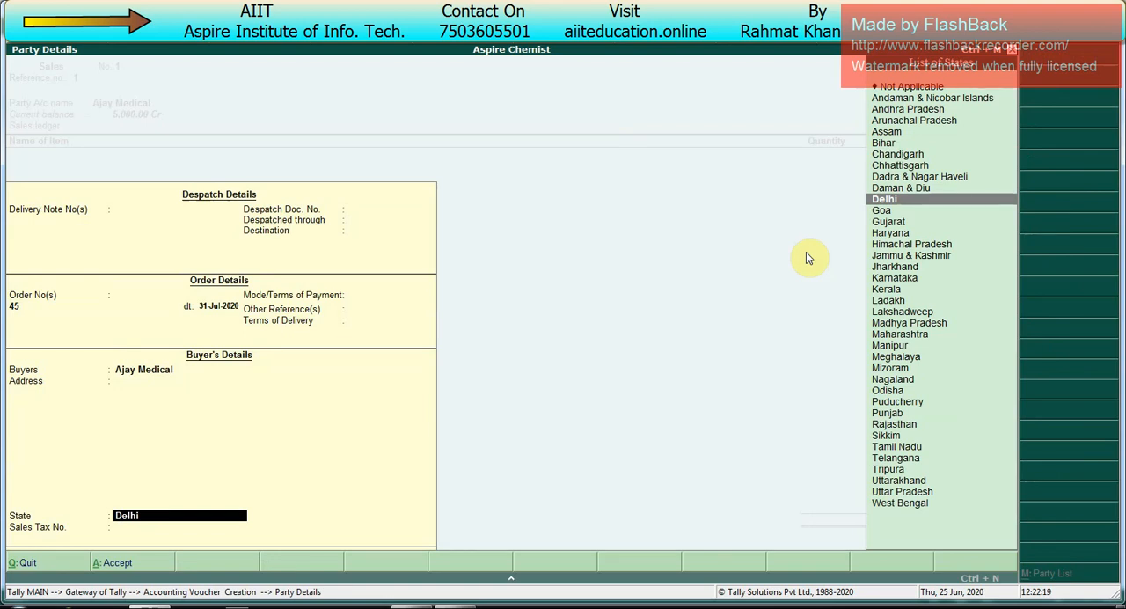
# Step: Accept the order and buyer's details with state Delhi, and use Sales as the sales ledger
pyautogui.press('Return')
pyautogui.press('Return')
pyautogui.press('Return')
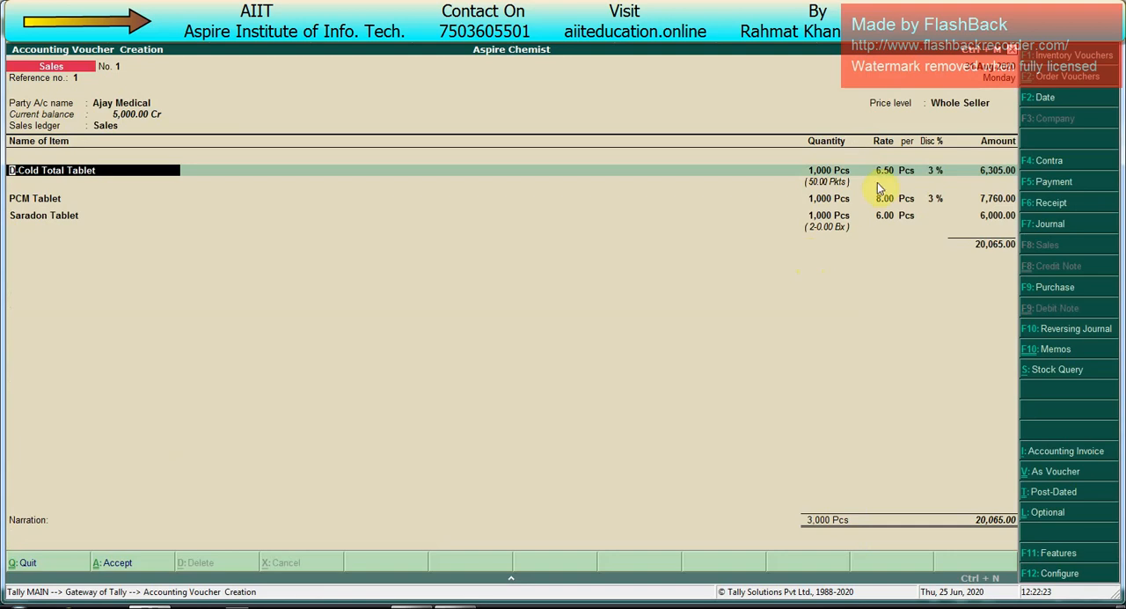
# Step: Accept the order-linked batch allocations of 1,000 Pcs each for D-Cold Total Tablet, PCM Tablet and Saradon Tablet
pyautogui.press('Return')
pyautogui.press('Return')
pyautogui.press('Return')
pyautogui.press('Return')
pyautogui.press('Return')
pyautogui.press('Return')
pyautogui.press('Return')
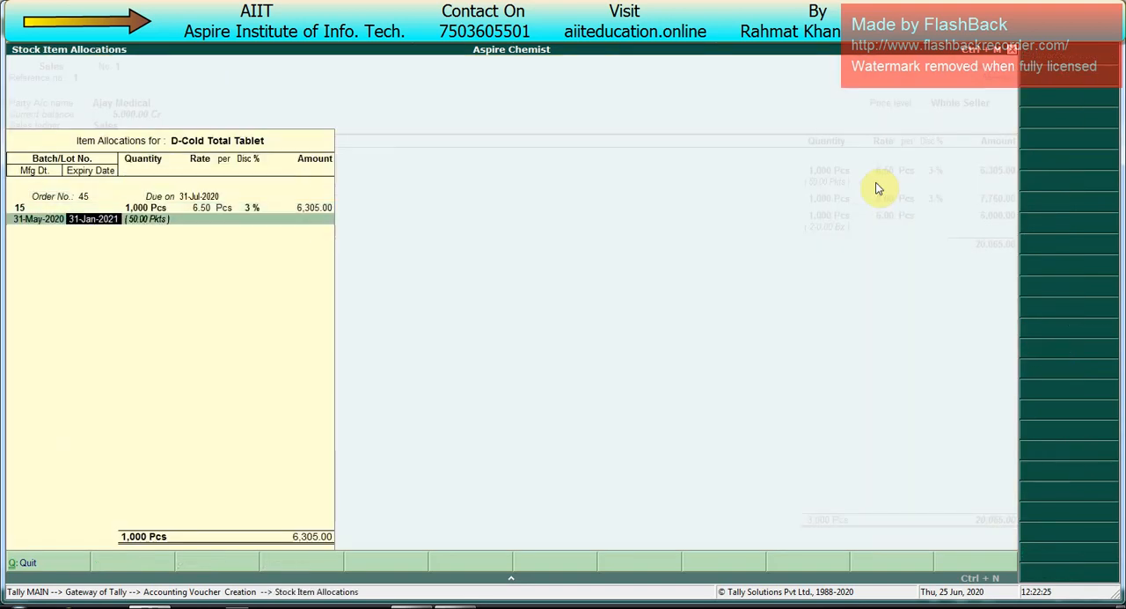
pyautogui.press('Return')
pyautogui.press('Return')
pyautogui.press('Return')
pyautogui.press('Return')
pyautogui.press('Return')
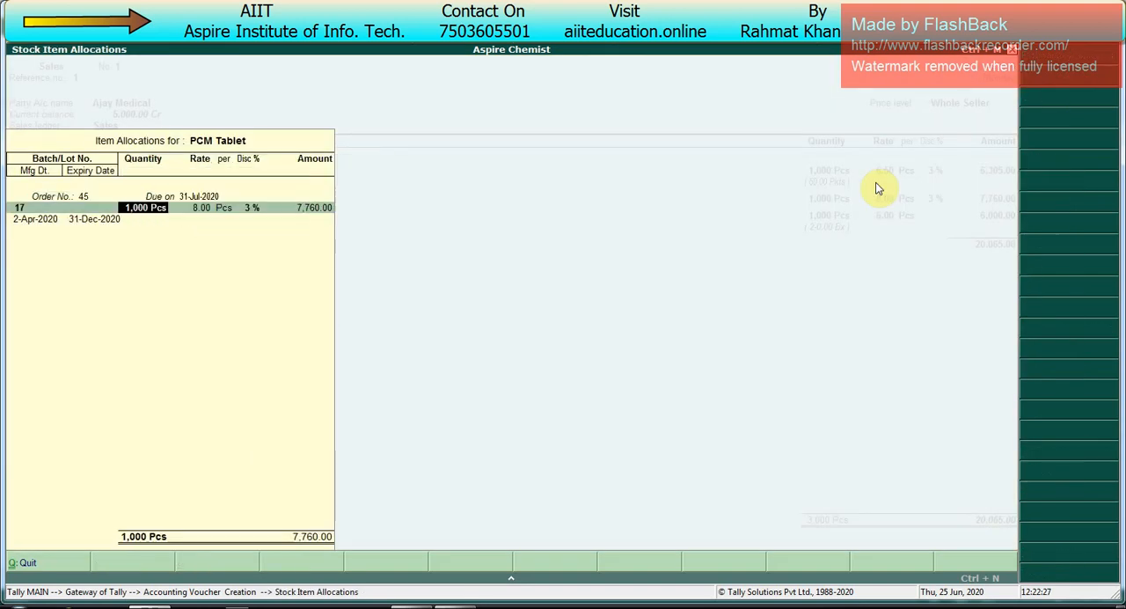
pyautogui.press('Return')
pyautogui.press('Return')
pyautogui.press('Return')
pyautogui.press('Return')
pyautogui.press('Return')
pyautogui.press('Return')
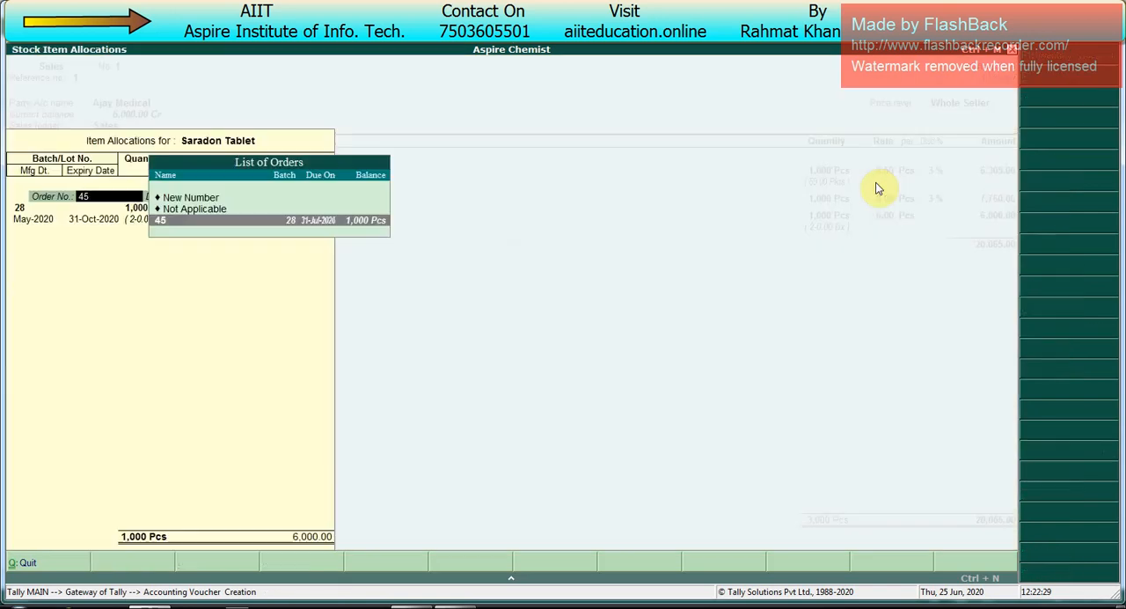
# Step: End the item list and adjust 5,000 of the bill as Agst Ref against advance 2
pyautogui.press('Return')
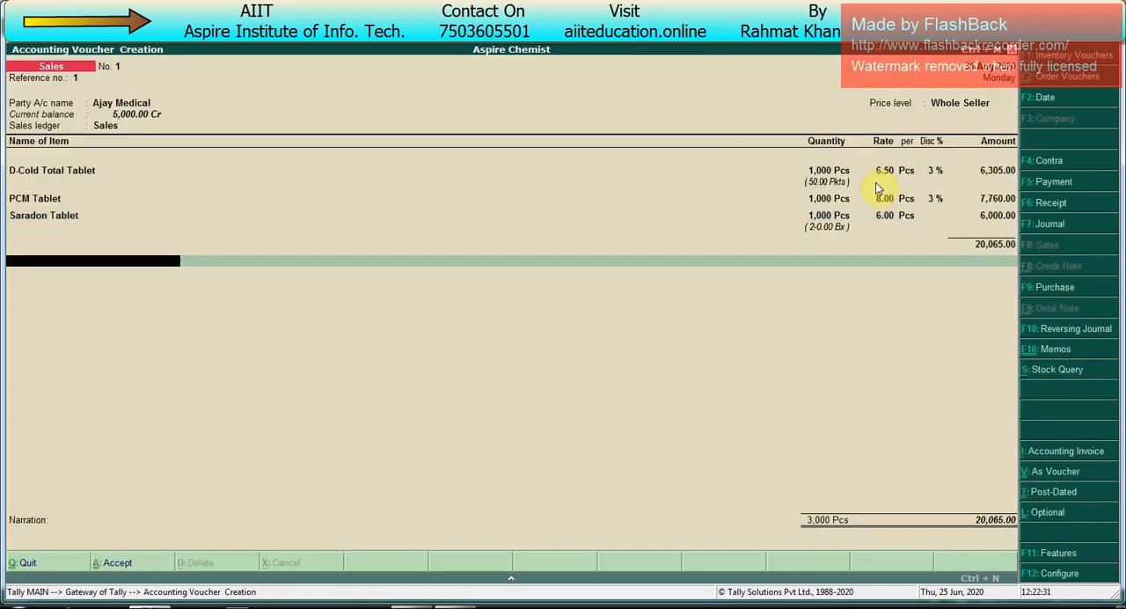
pyautogui.press('Return')
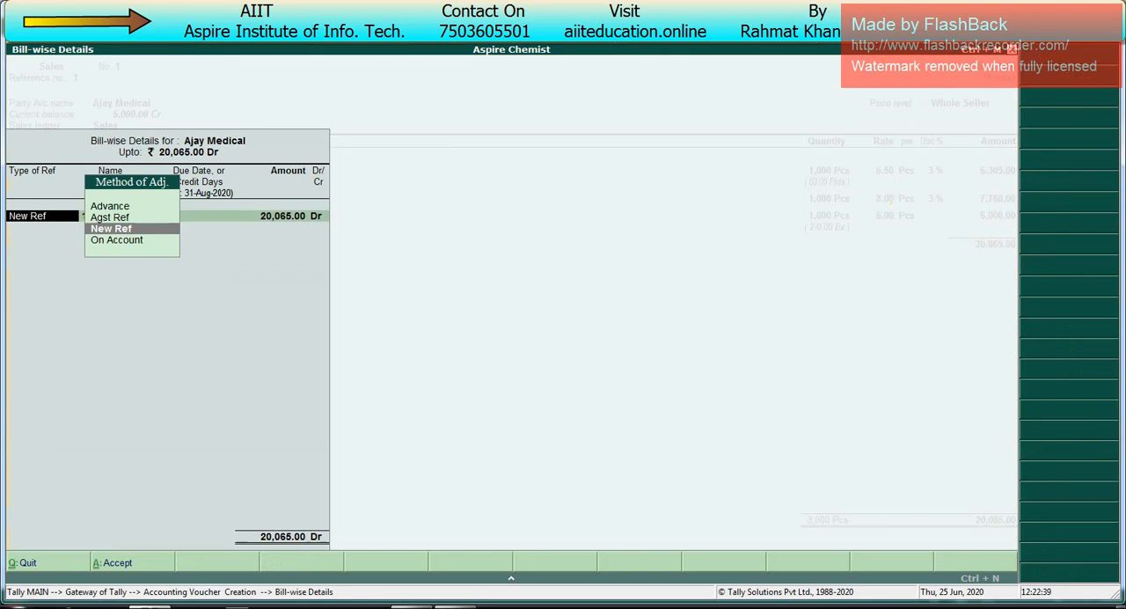
pyautogui.press('Up')
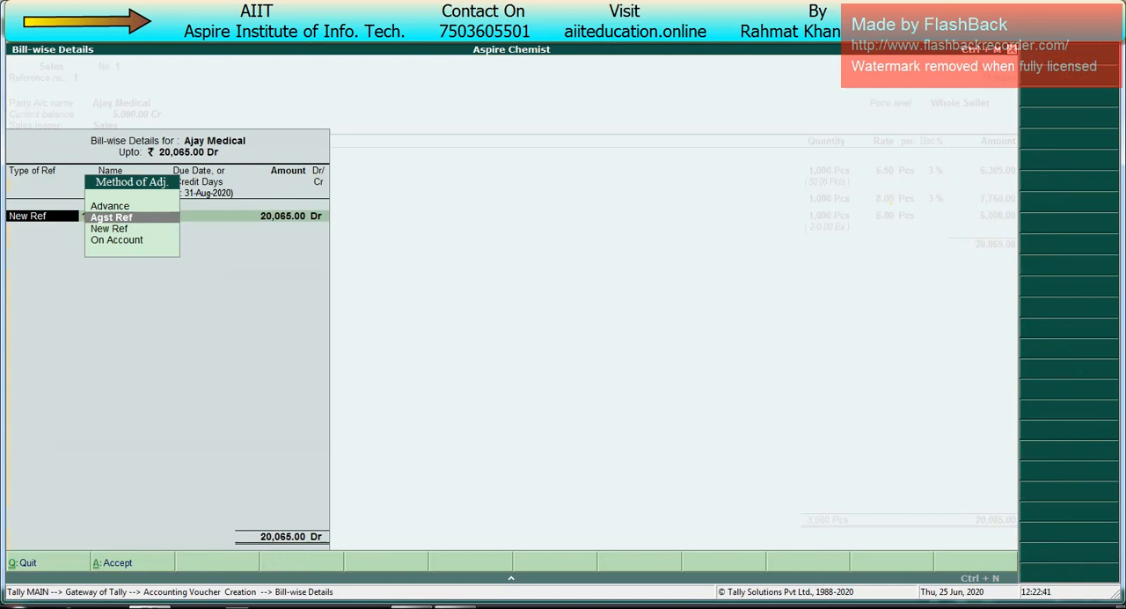
pyautogui.press('Return')
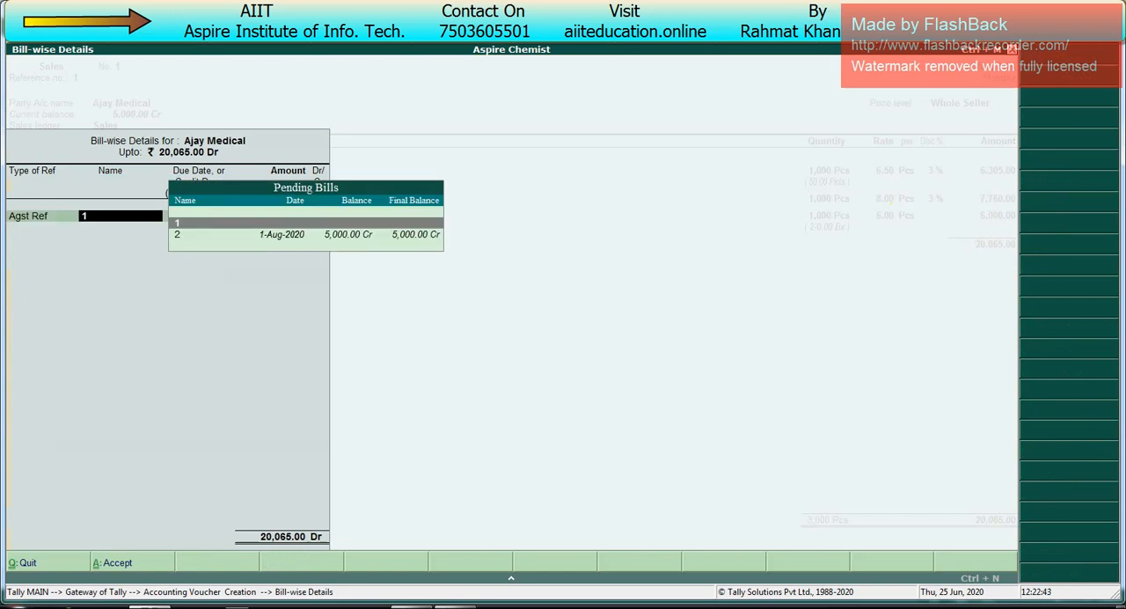
pyautogui.press('Down')
pyautogui.press('Return')
pyautogui.write('5000')
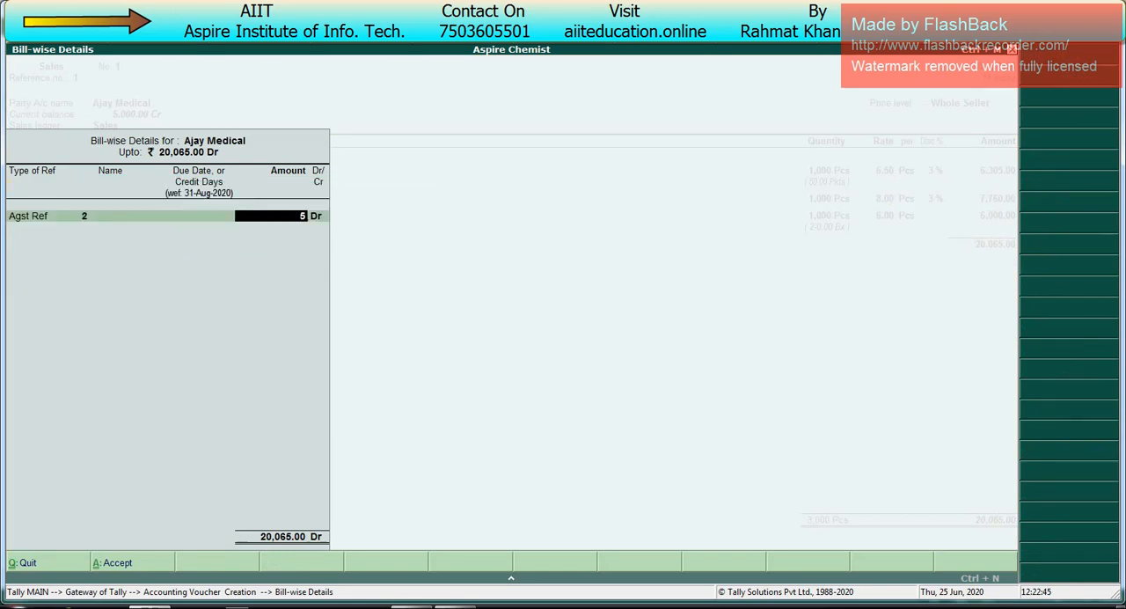
pyautogui.press('Return')
pyautogui.press('Return')
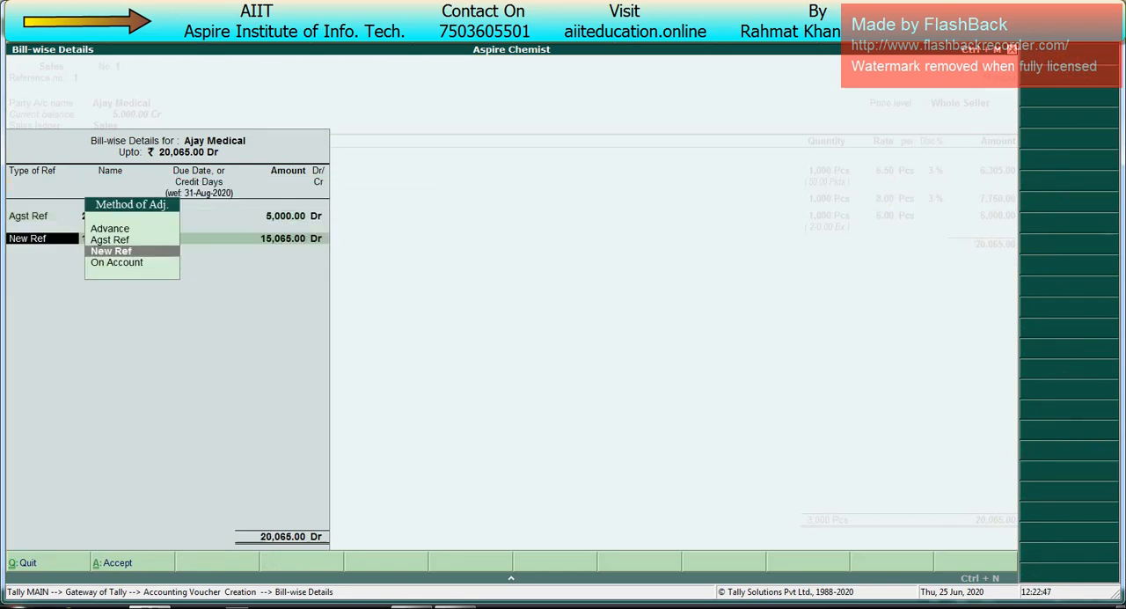
# Step: Allocate the remaining 15,065 to New Ref 1, save the sales voucher and return to the Gateway of Tally
pyautogui.press('Return')
pyautogui.press('Return')
pyautogui.press('Return')
pyautogui.press('Return')
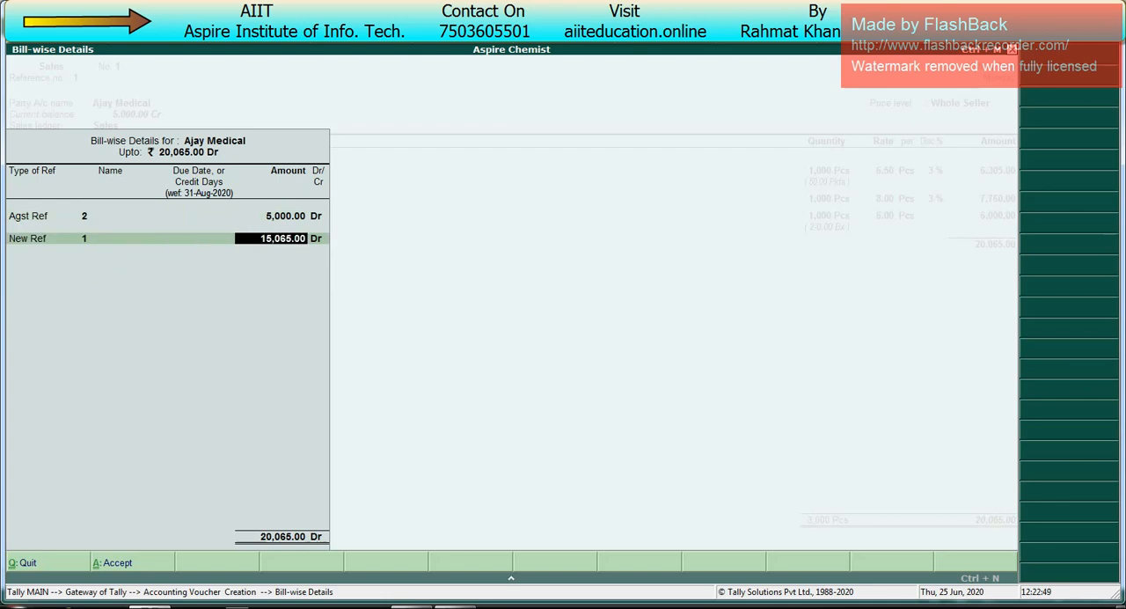
pyautogui.press('Return')
pyautogui.press('Return')
pyautogui.press('Return')
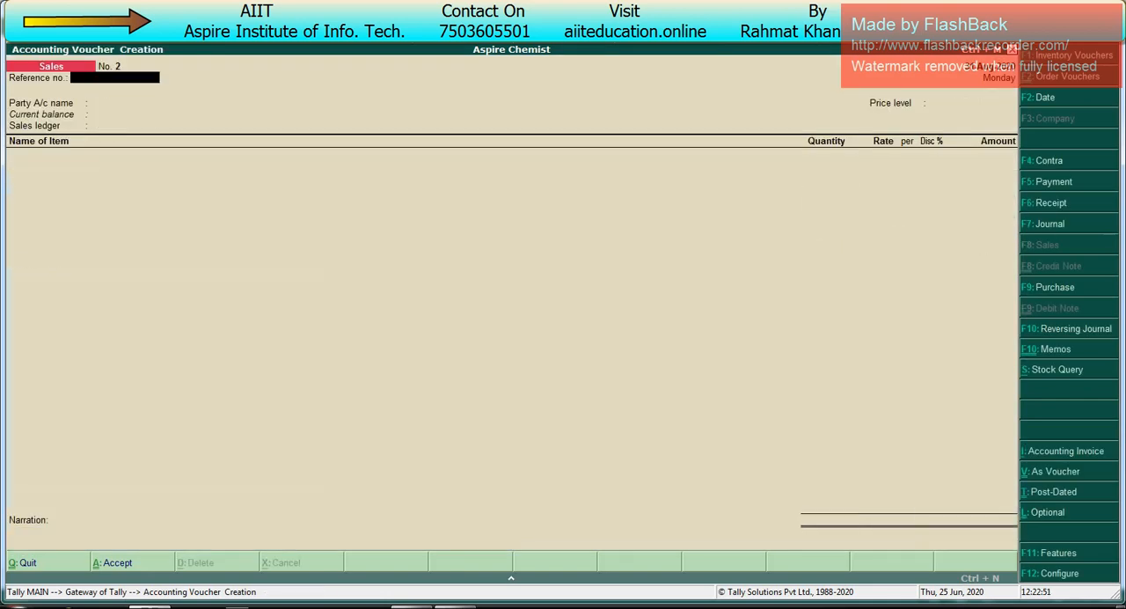
pyautogui.press('Escape')
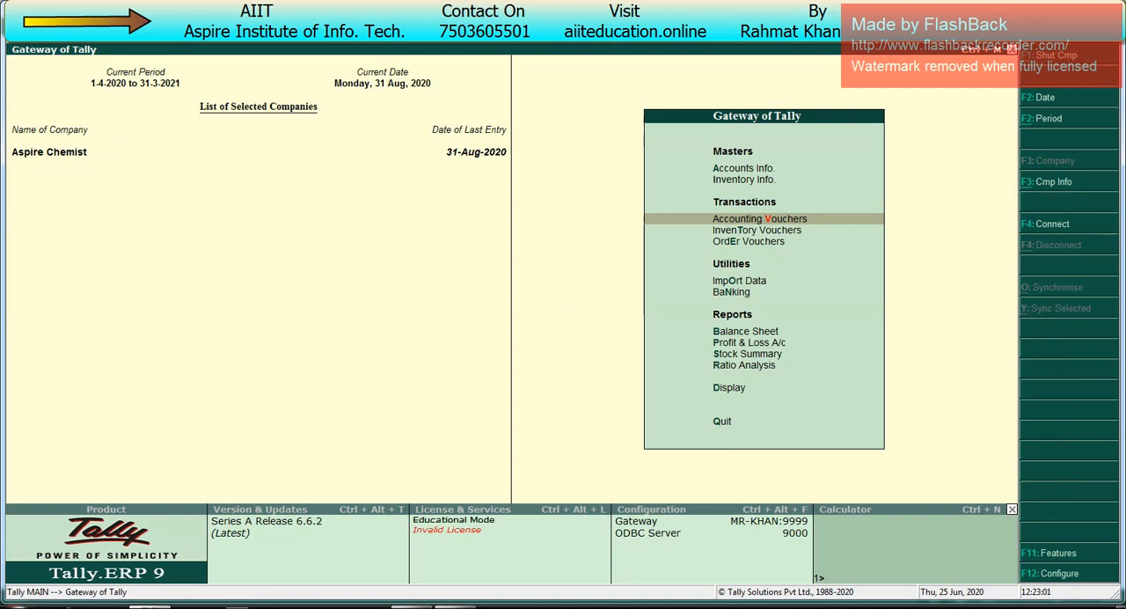
# Step: Open the Outstandings reports under Statements of Accounts
pyautogui.press('Down')
pyautogui.press('Down')
pyautogui.press('Down')
pyautogui.press('Down')
pyautogui.press('Down')
pyautogui.press('Down')
pyautogui.press('Down')
pyautogui.press('Down')
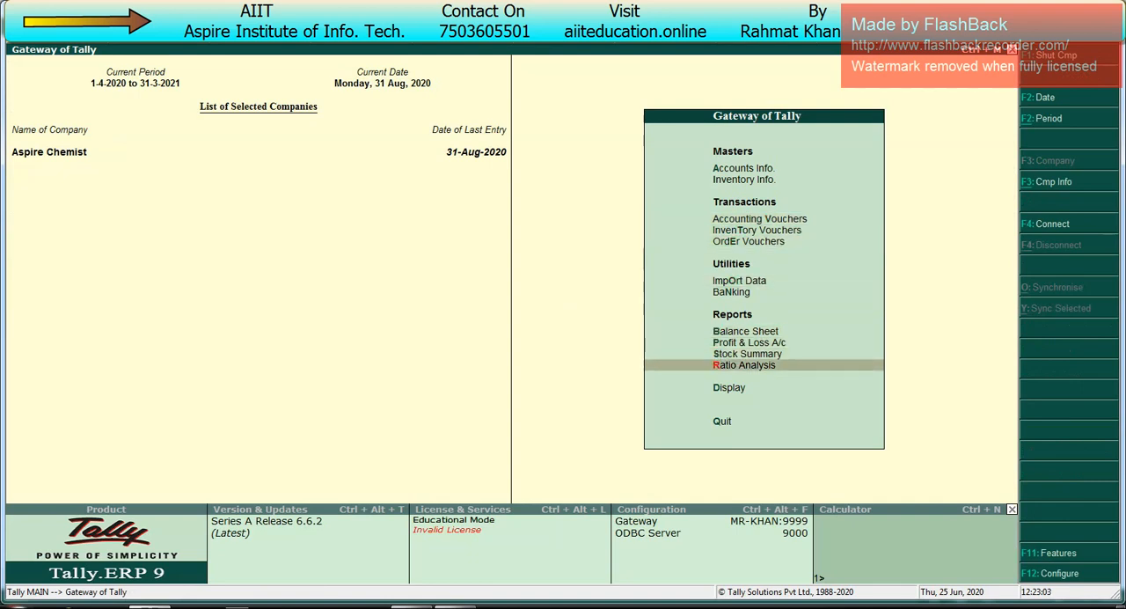
pyautogui.press('Down')
pyautogui.press('Return')
pyautogui.press('Down')
pyautogui.press('Down')
pyautogui.press('Down')
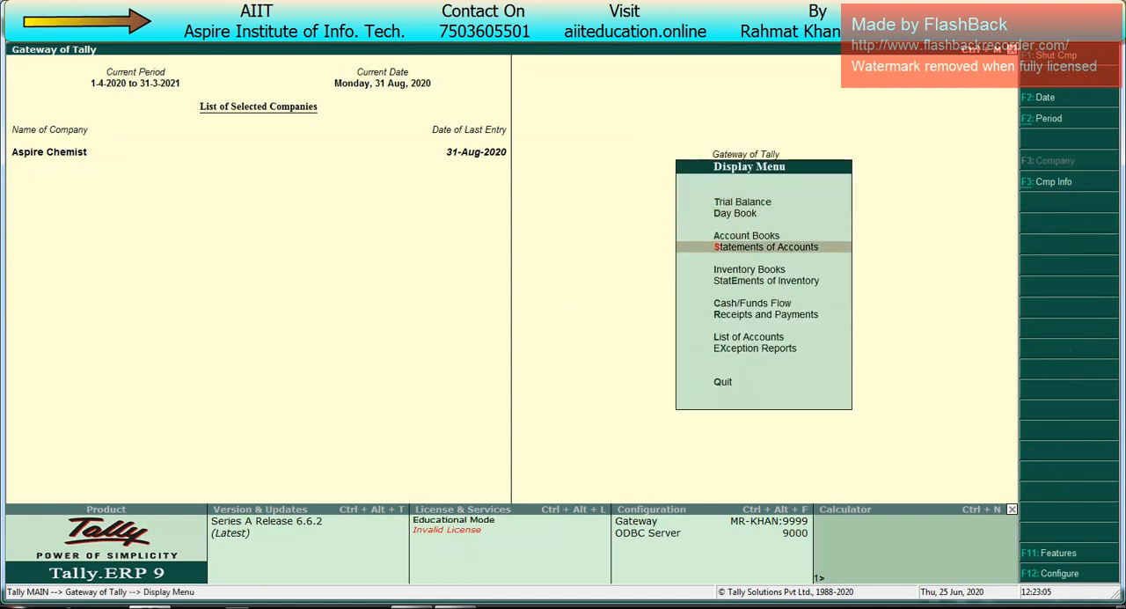
pyautogui.press('Return')
# Step: View Ajay Medical's ledger outstandings with bill and item details, then close the report
pyautogui.press('Return')
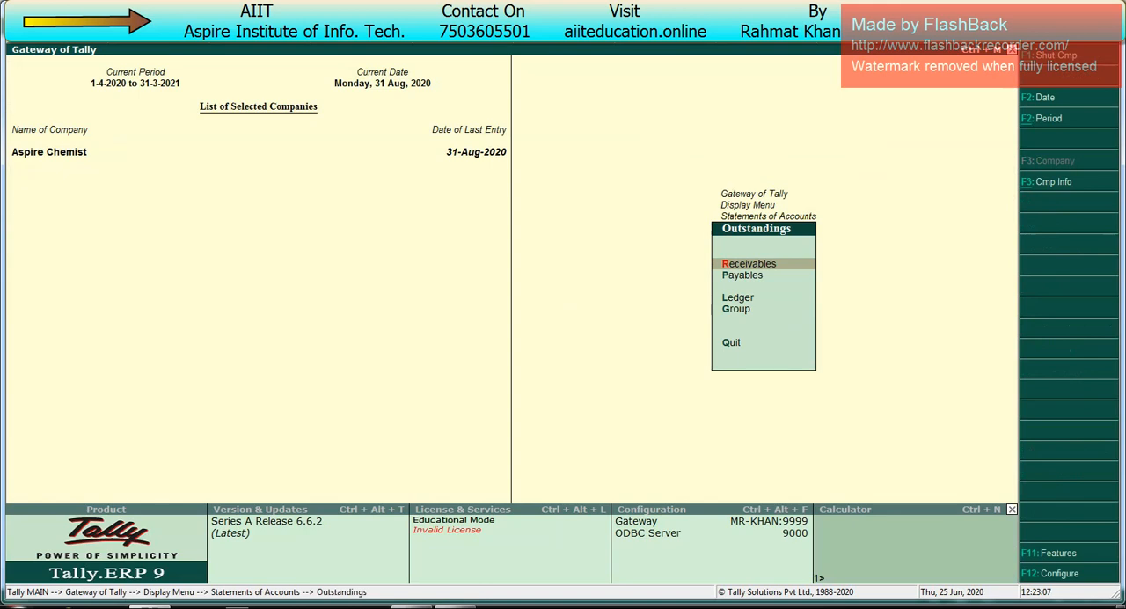
pyautogui.press('Down')
pyautogui.press('Down')
pyautogui.press('Return')
pyautogui.press('Return')
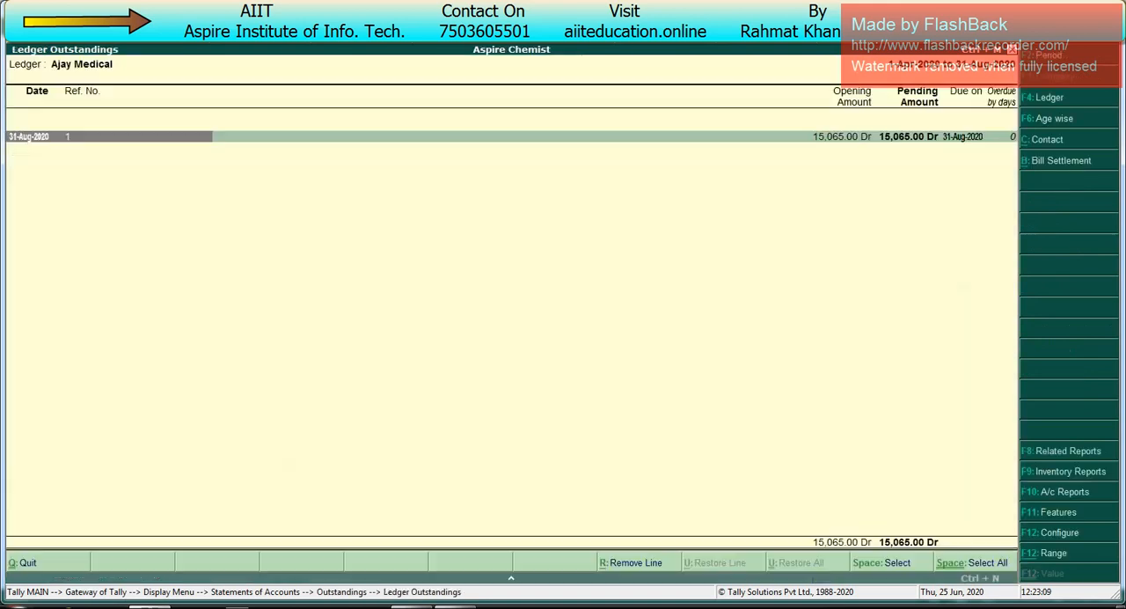
pyautogui.press('Right')
pyautogui.press('Right')
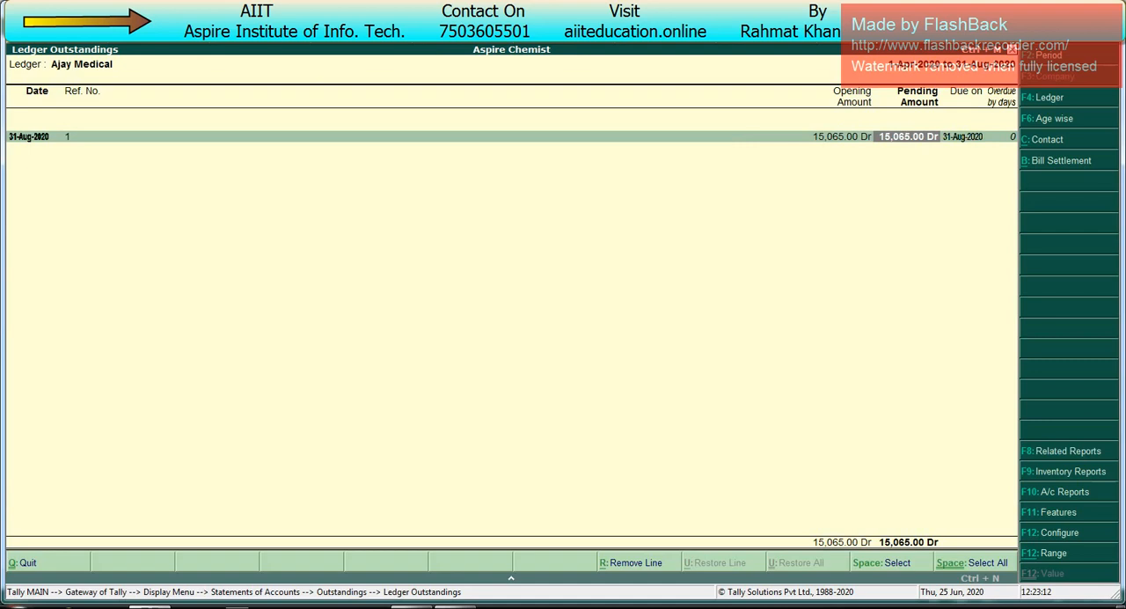
pyautogui.hotkey('alt', 'F1')
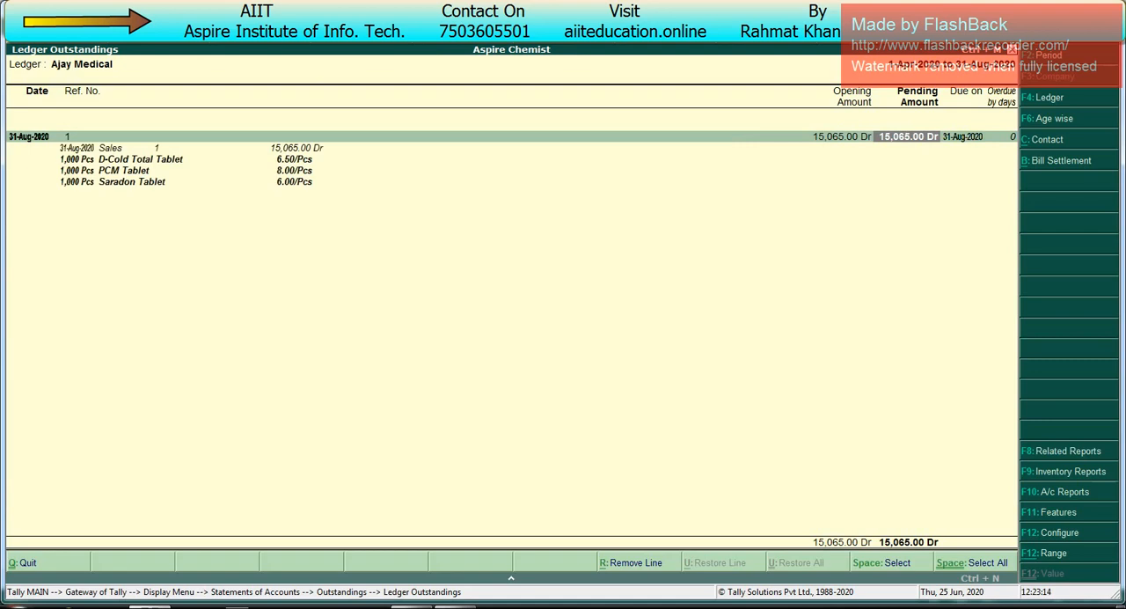
pyautogui.press('Escape')
pyautogui.press('Escape')
pyautogui.press('Escape')
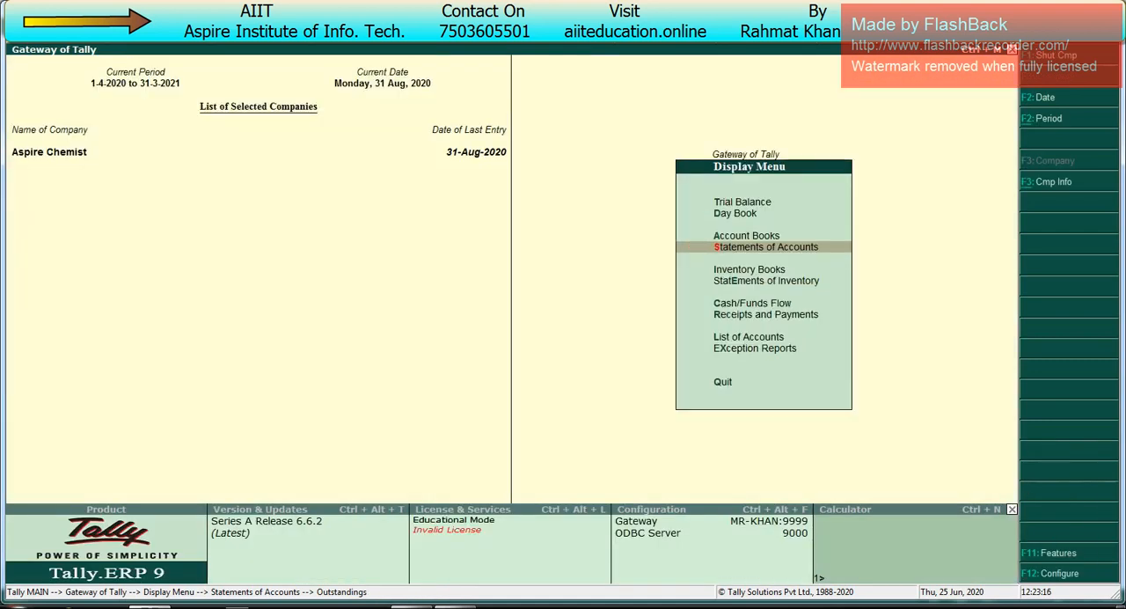
# Step: Open the Sales Order Outstandings reports under Statements of Inventory
pyautogui.press('Down')
pyautogui.press('Down')
pyautogui.press('Return')
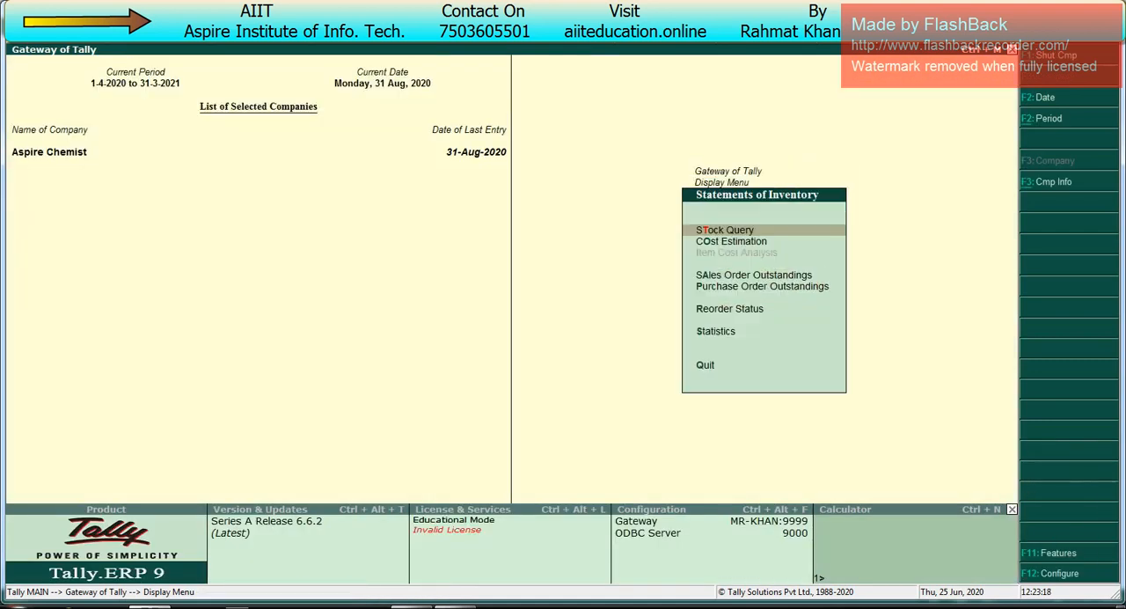
pyautogui.press('Down')
pyautogui.press('Down')
pyautogui.press('Down')
pyautogui.press('Up')
pyautogui.press('Return')
# Step: Check the ledger-wise pending sales orders for Ajay Medical and return to the Gateway of Tally
pyautogui.press('Down')
pyautogui.press('Down')
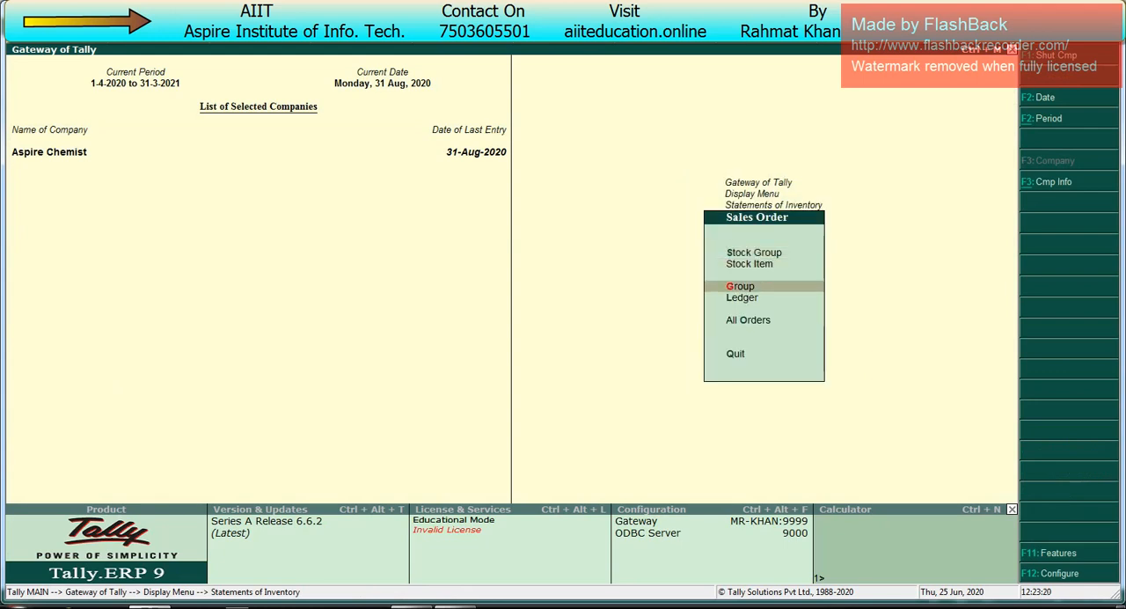
pyautogui.press('Down')
pyautogui.press('Return')
pyautogui.press('Return')
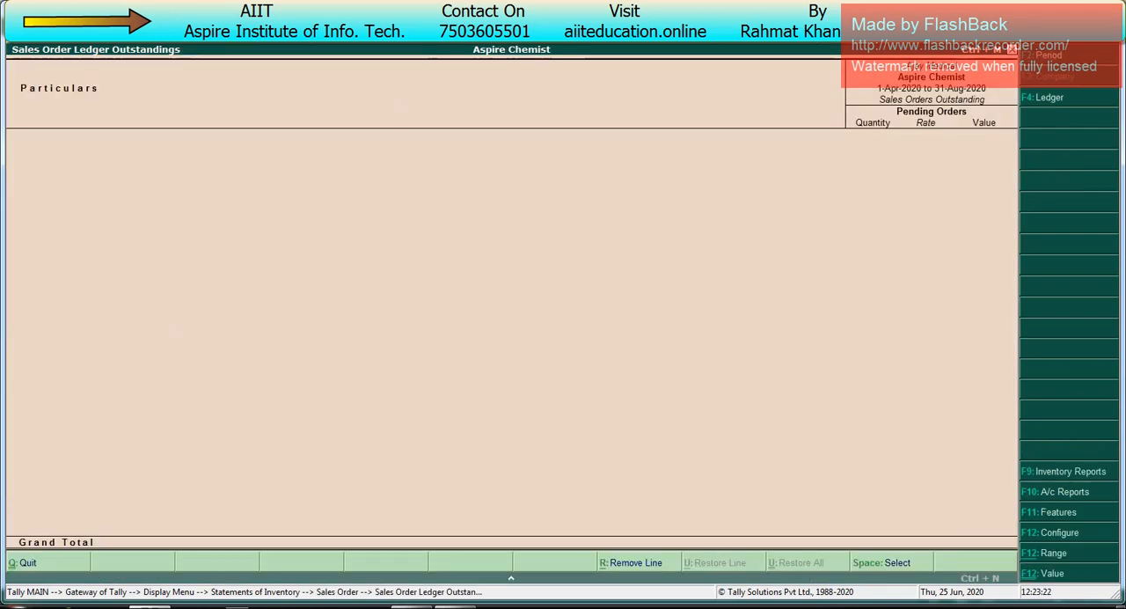
pyautogui.press('Escape')
pyautogui.press('Escape')
pyautogui.press('Escape')
pyautogui.press('Escape')
pyautogui.press('Escape')
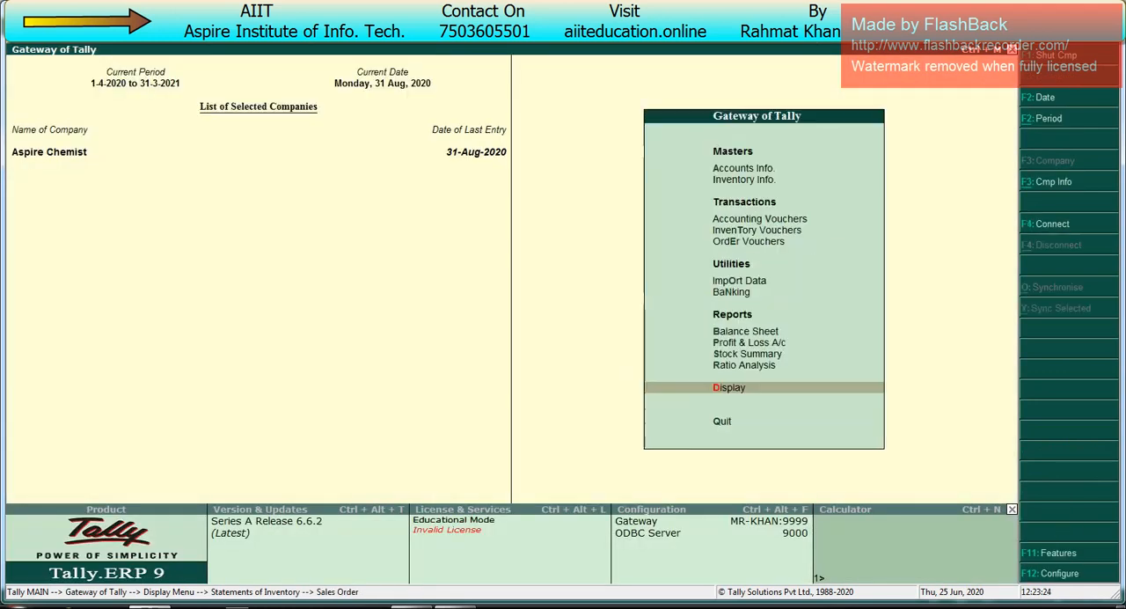
# Step: Start a new receipt voucher dated 1-9-2020
pyautogui.press('v')
pyautogui.press('F6')
pyautogui.press('F2')
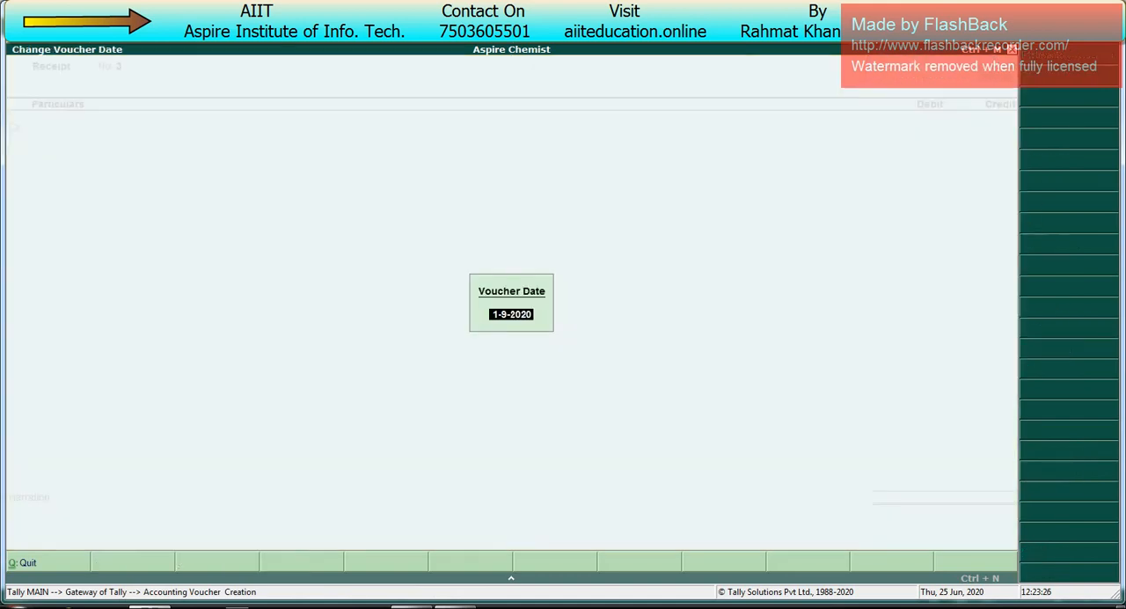
pyautogui.press('Return')
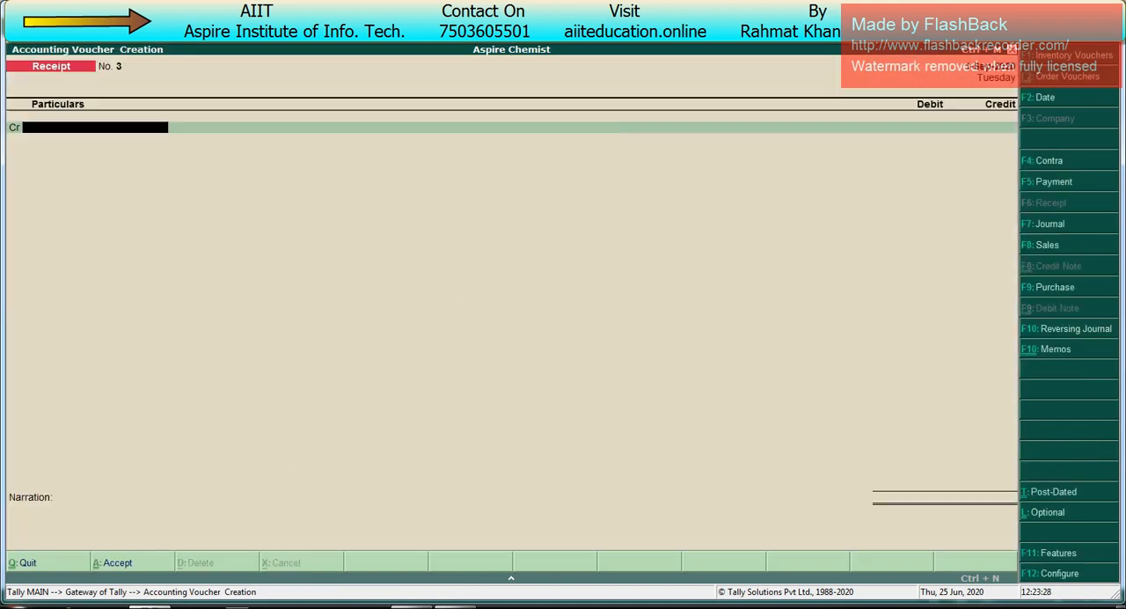
# Step: Credit Ajay Medical with 15,065 in the receipt voucher and allocate the full amount as Agst Ref to bill 1
pyautogui.press('Return')
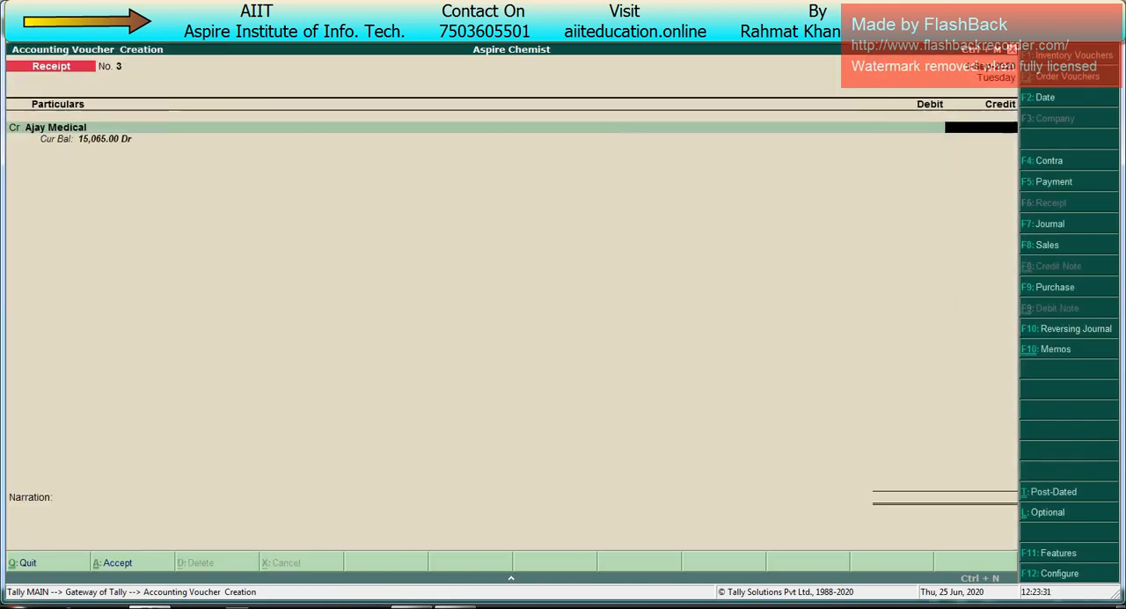
pyautogui.write('15,065')
pyautogui.press('Return')
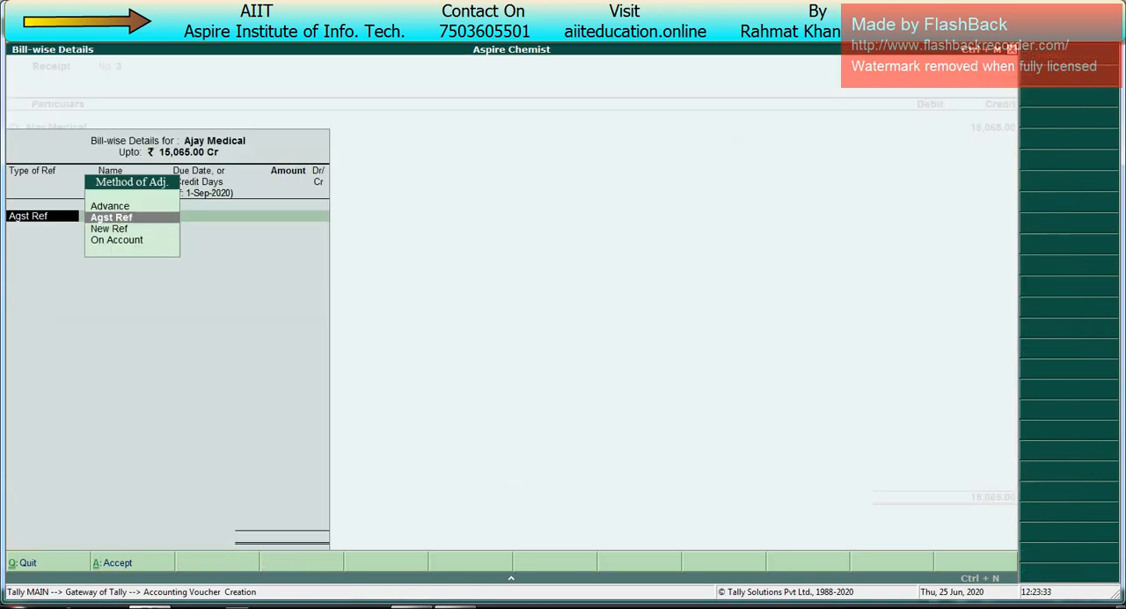
pyautogui.press('Return')
pyautogui.press('Return')
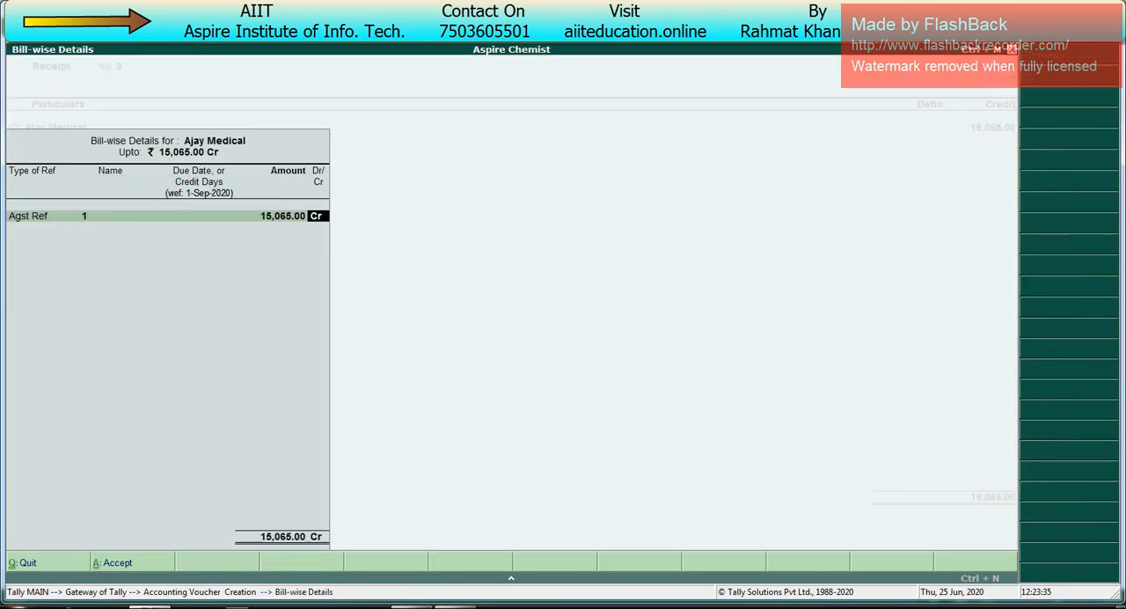
pyautogui.press('Return')
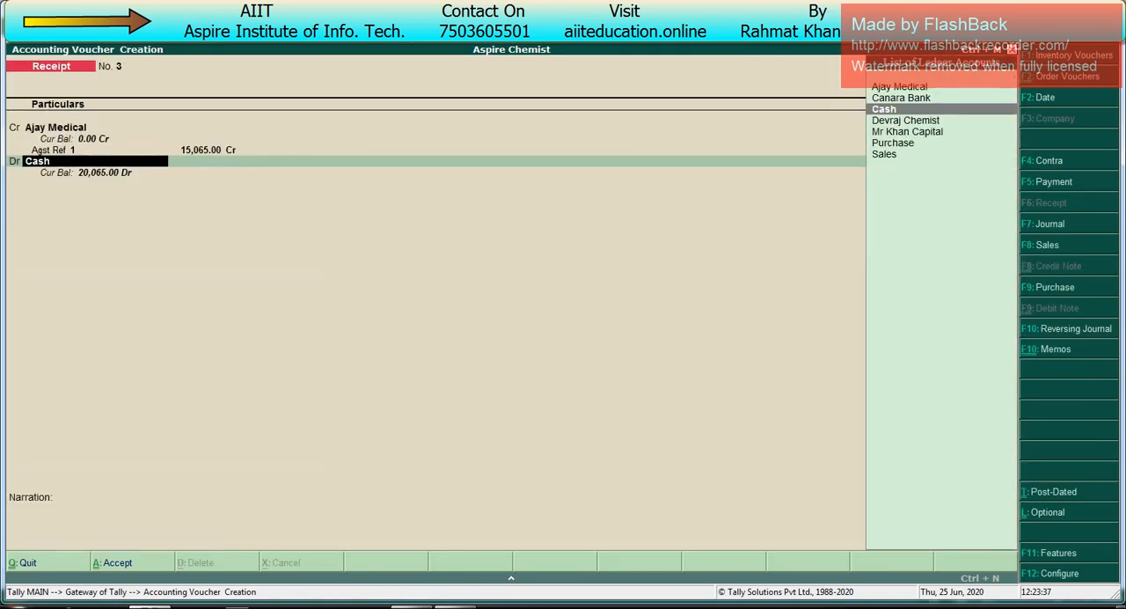
# Step: Debit Cash for 15,065, accept the receipt without a narration, and return to the Gateway of Tally
pyautogui.press('Return')
pyautogui.press('Return')
pyautogui.press('Return')
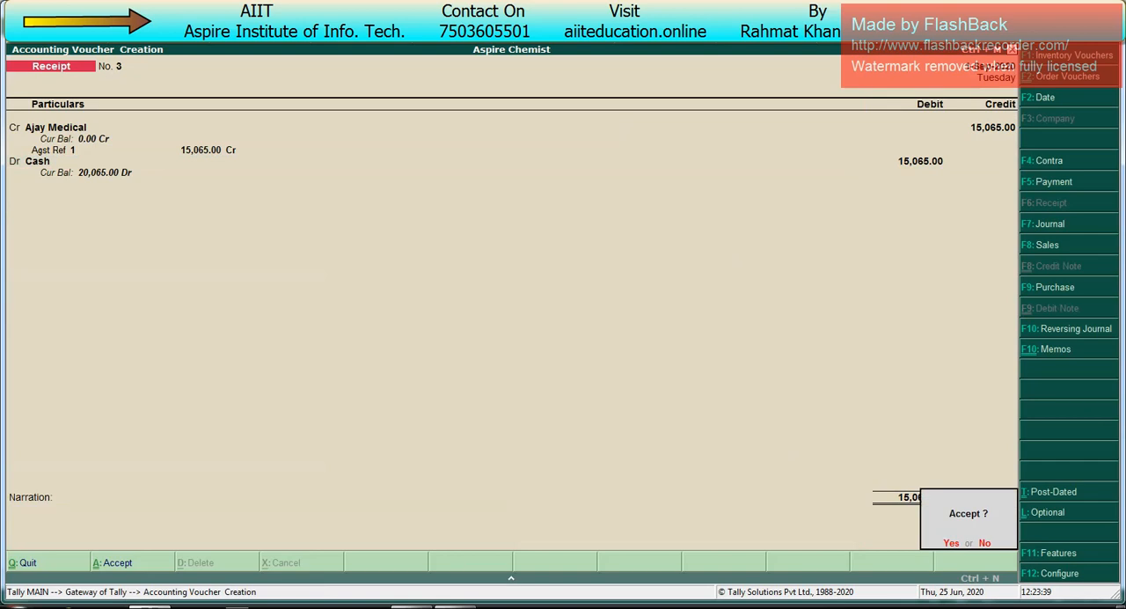
pyautogui.press('Return')
pyautogui.press('Escape')
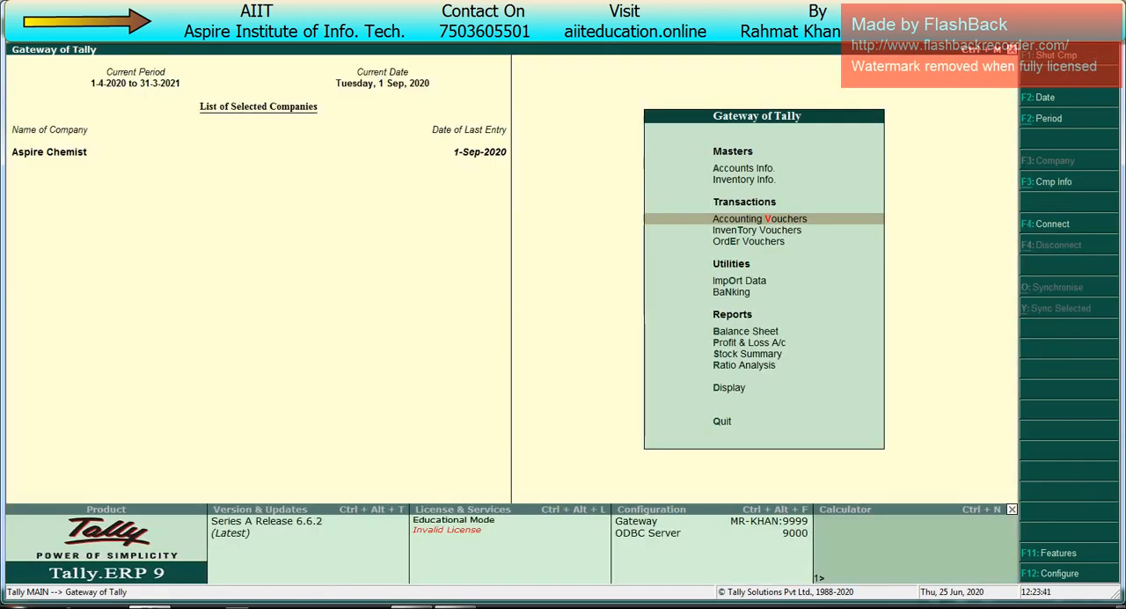
# Step: Open the Stock Summary in detailed format and review the batch-wise closing quantities, rates and values of each tablet
pyautogui.press('Up')
pyautogui.press('Up')
pyautogui.press('Up')
pyautogui.press('Up')
pyautogui.press('Up')
pyautogui.press('Up')
pyautogui.press('Up')
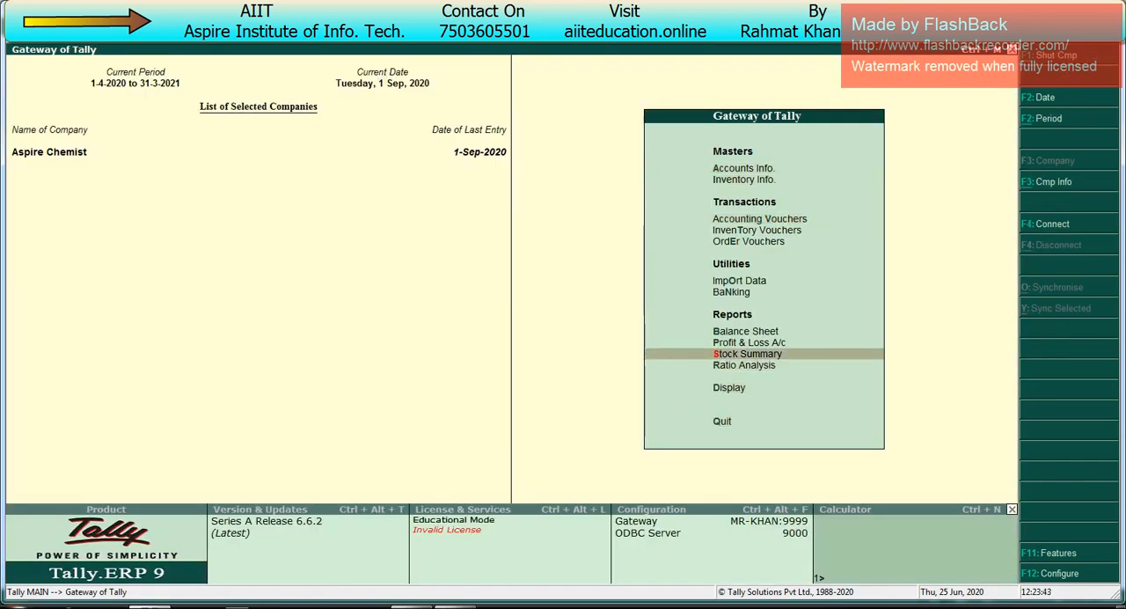
pyautogui.press('Return')
pyautogui.hotkey('alt', 'F1')
pyautogui.press('Down')
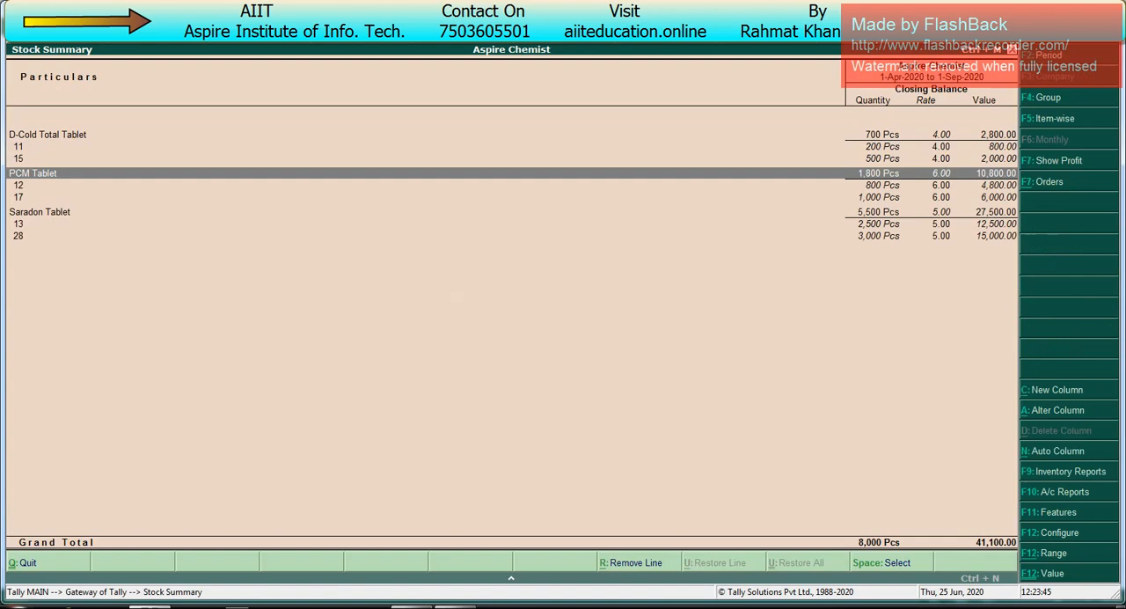
pyautogui.press('Down')
pyautogui.press('Down')
pyautogui.press('Down')
pyautogui.press('Up')
pyautogui.press('Up')
pyautogui.press('Up')
pyautogui.press('Up')
pyautogui.press('Up')
pyautogui.press('Up')
pyautogui.press('Up')
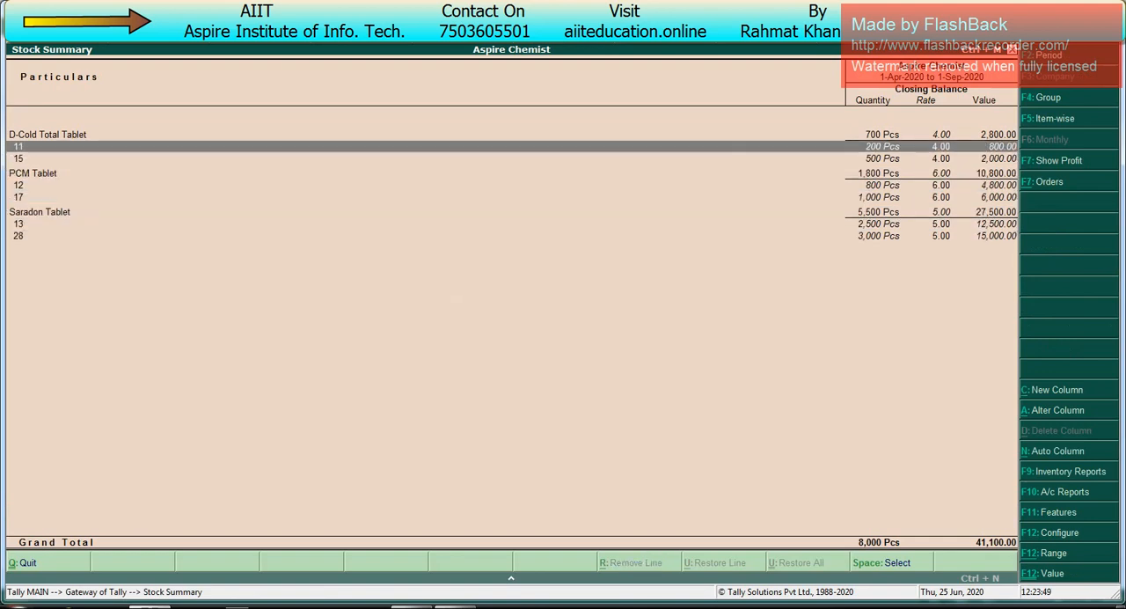
# Step: Set Show Mfg Date and Expiry Date to Yes in the Stock Summary configuration and check the batch lines
pyautogui.press('F12')
pyautogui.press('Down')
pyautogui.press('Down')
pyautogui.press('Down')
pyautogui.press('Down')
pyautogui.press('Down')
pyautogui.press('Down')
pyautogui.press('Down')
pyautogui.press('Down')
pyautogui.press('Down')
pyautogui.press('Down')
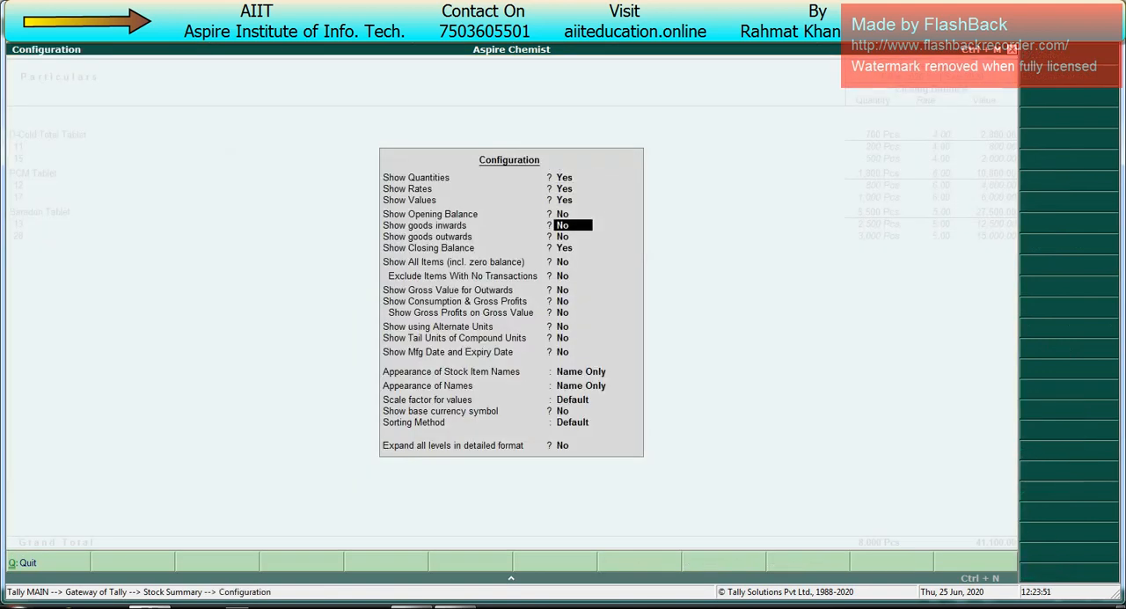
pyautogui.press('Down')
pyautogui.press('Down')
pyautogui.press('Down')
pyautogui.press('Down')
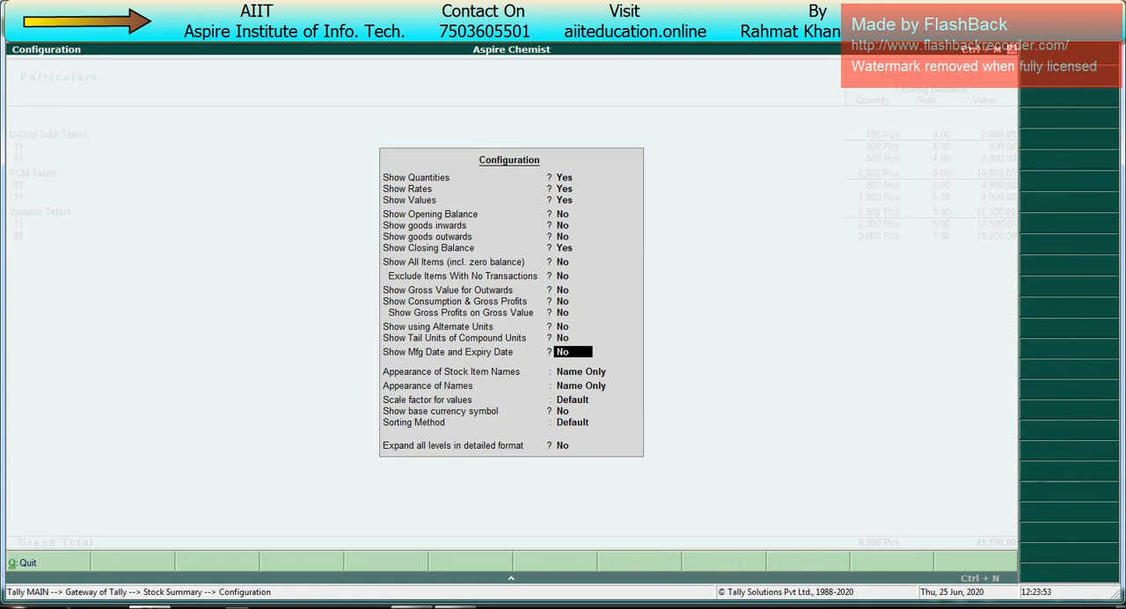
pyautogui.press('y')
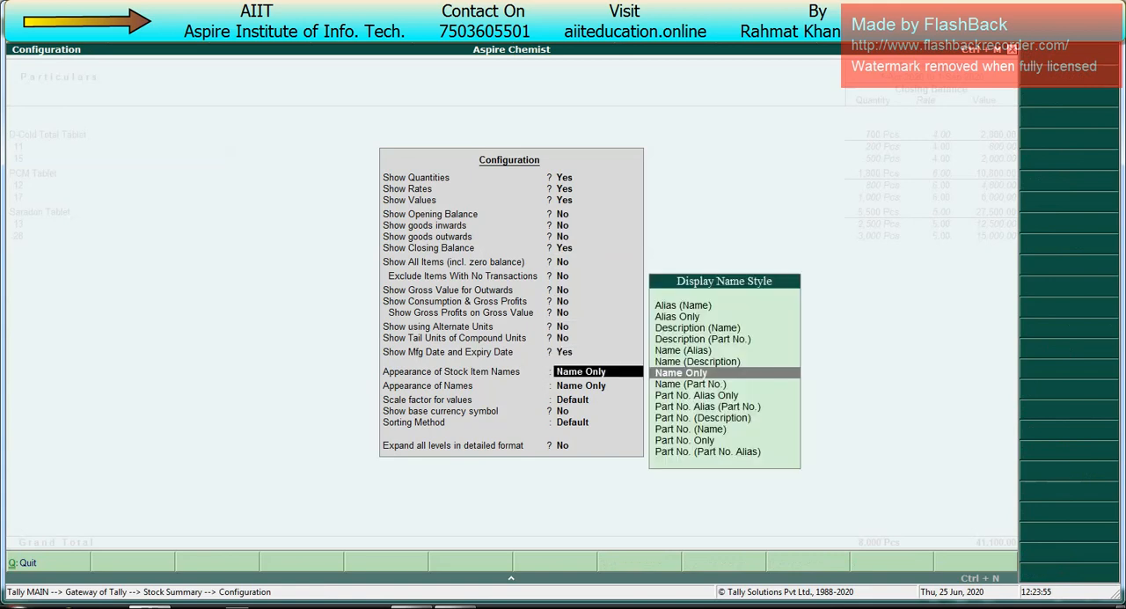
pyautogui.hotkey('ctrl', 'a')
pyautogui.press('Down')
pyautogui.press('Down')
pyautogui.press('Down')
pyautogui.press('Down')
pyautogui.press('Down')
pyautogui.press('Down')
pyautogui.press('Down')
pyautogui.press('Down')
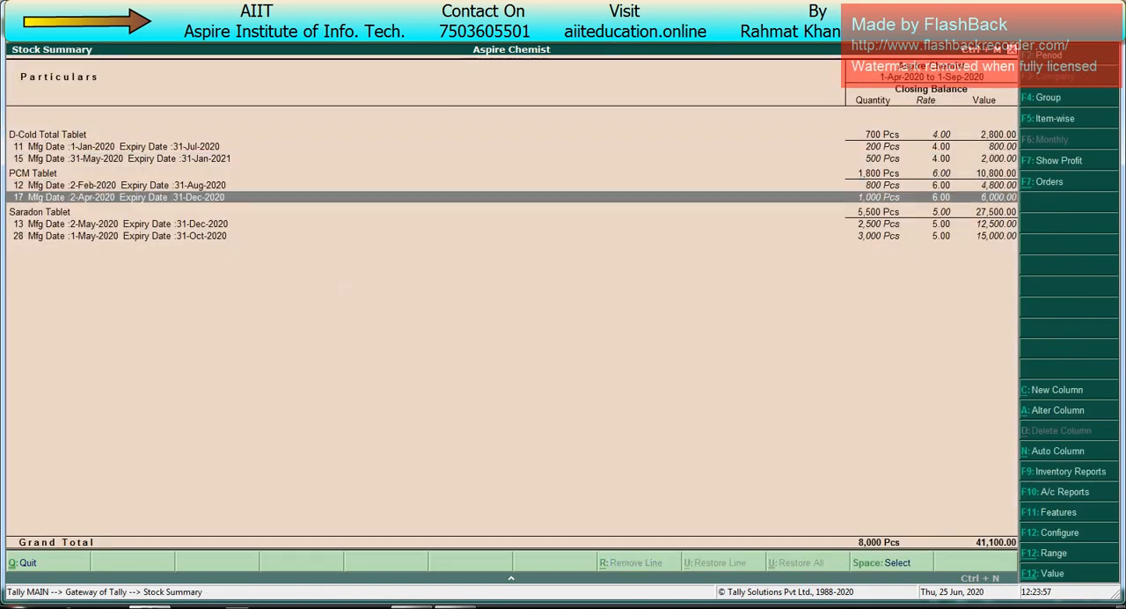
pyautogui.press('Up')
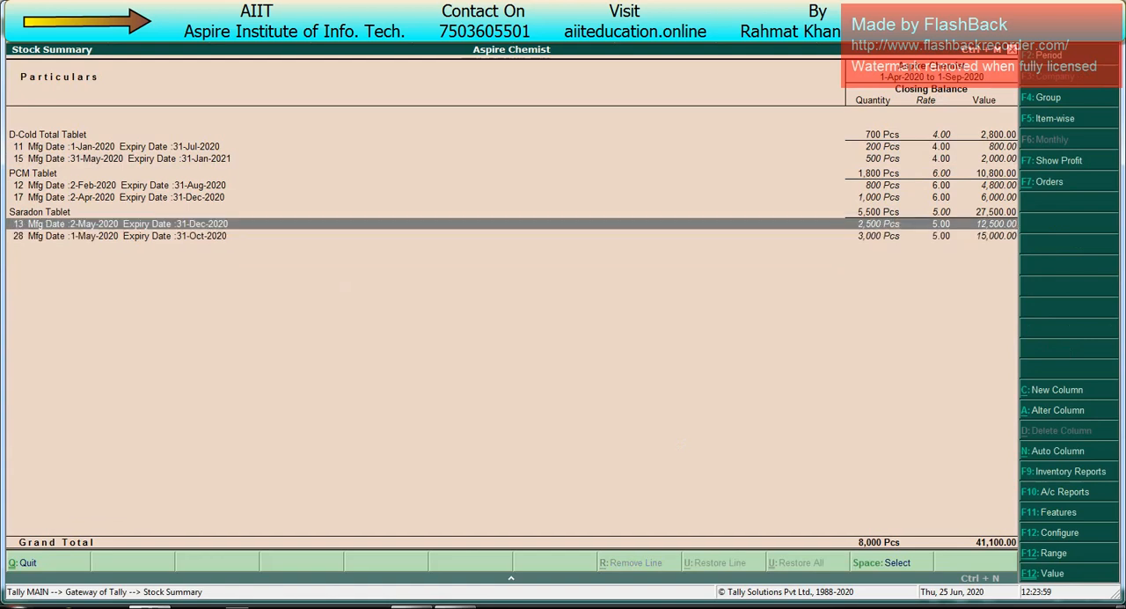
# Step: Set Show Tail Units of Compound Units to Yes in the Stock Summary configuration
pyautogui.press('F12')
pyautogui.press('Down')
pyautogui.press('Down')
pyautogui.press('Down')
pyautogui.press('Down')
pyautogui.press('Down')
pyautogui.press('Down')
pyautogui.press('Down')
pyautogui.press('Down')
pyautogui.press('Down')
pyautogui.press('Down')
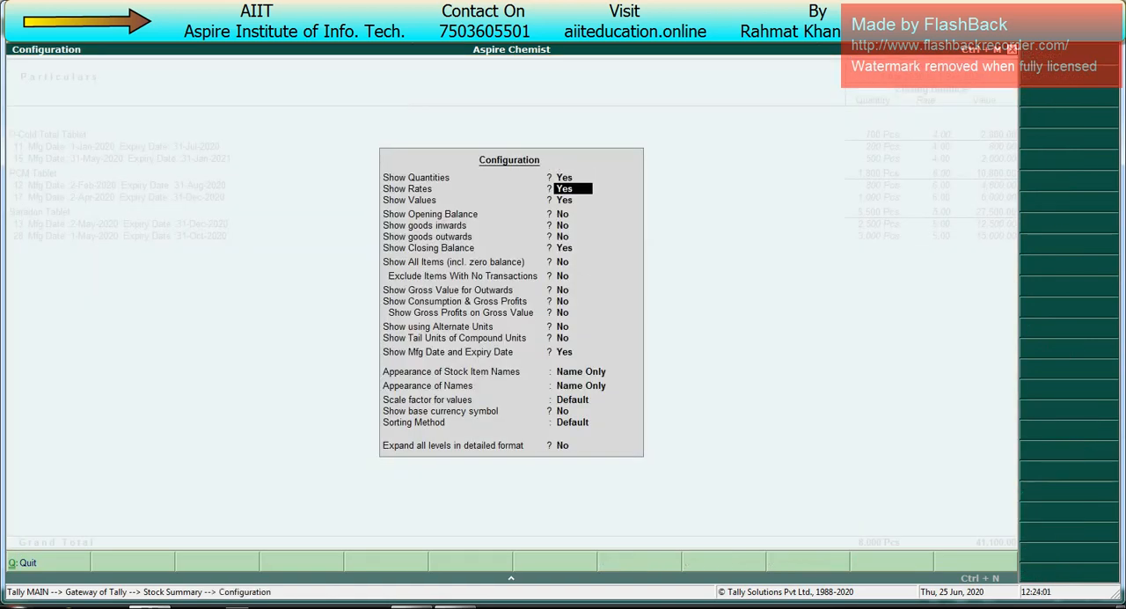
pyautogui.press('Down')
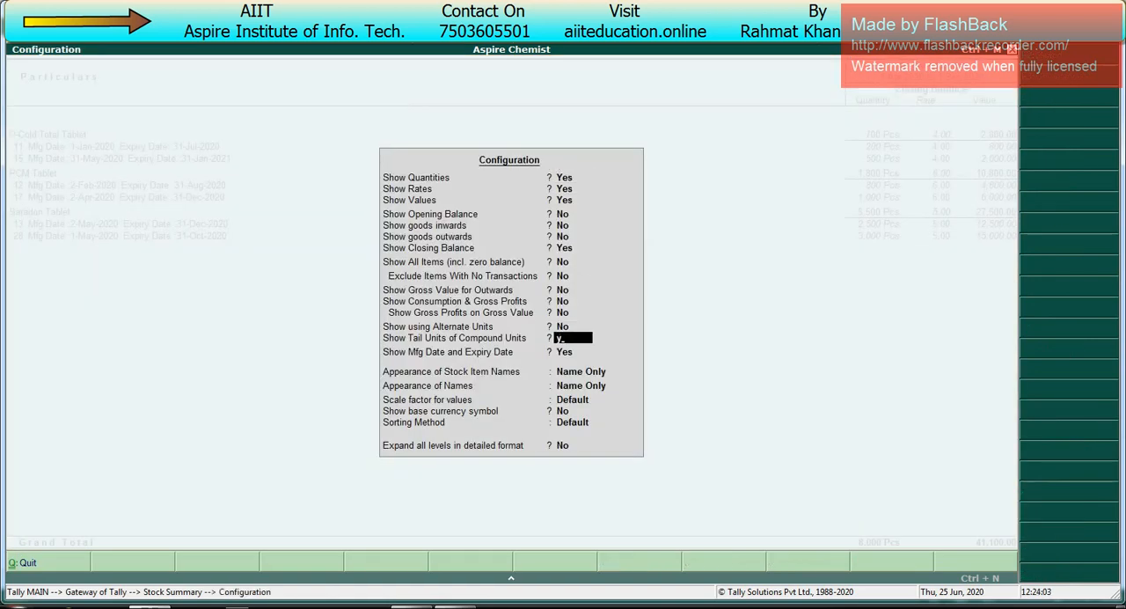
pyautogui.press('Down')
pyautogui.hotkey('ctrl', 'a')
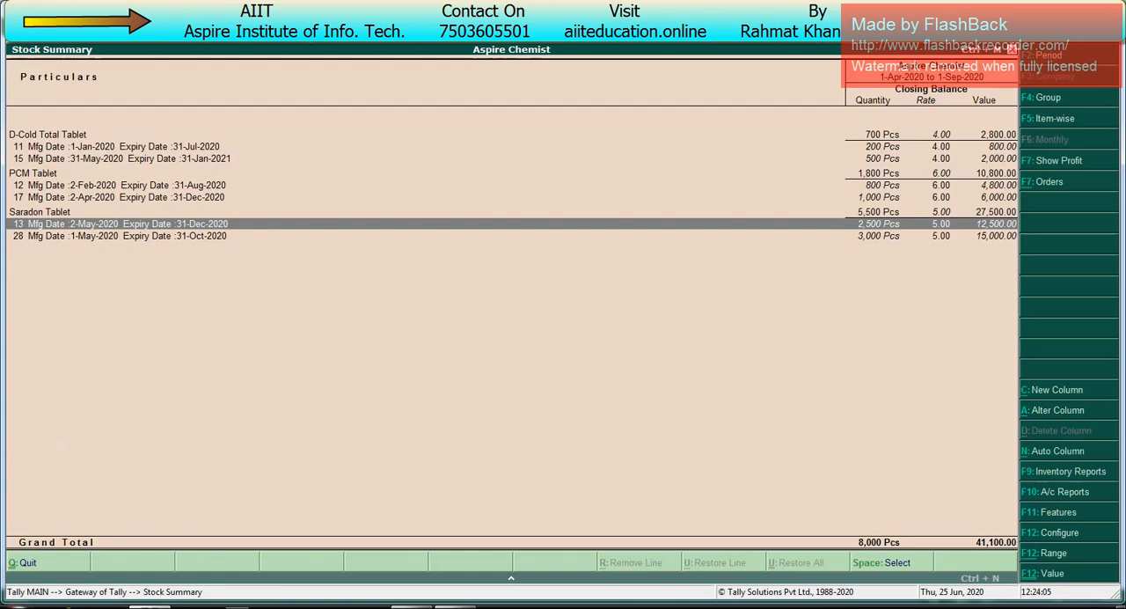
# Step: Set Show using Alternate Units to Yes and Show Tail Units of Compound Units to No in the Stock Summary configuration
pyautogui.press('F12')
pyautogui.press('Down')
pyautogui.press('Down')
pyautogui.press('Down')
pyautogui.press('Down')
pyautogui.press('Down')
pyautogui.press('Down')
pyautogui.press('Down')
pyautogui.press('Down')
pyautogui.press('Down')
pyautogui.press('Down')
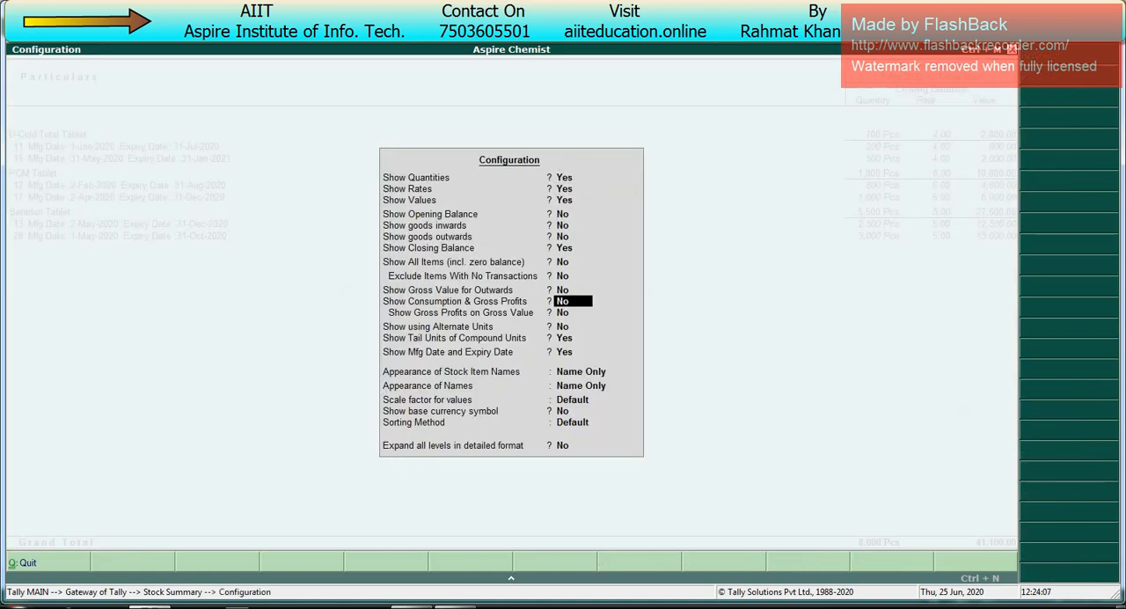
pyautogui.press('Down')
pyautogui.write('y')
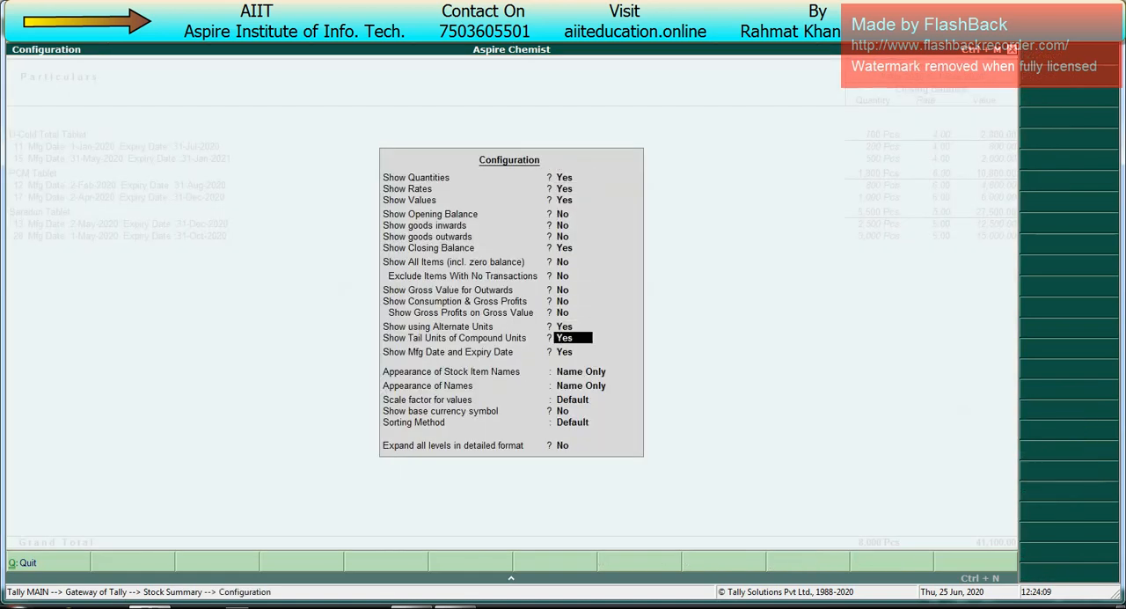
pyautogui.write('n')
pyautogui.press('Return')
pyautogui.hotkey('ctrl', 'a')
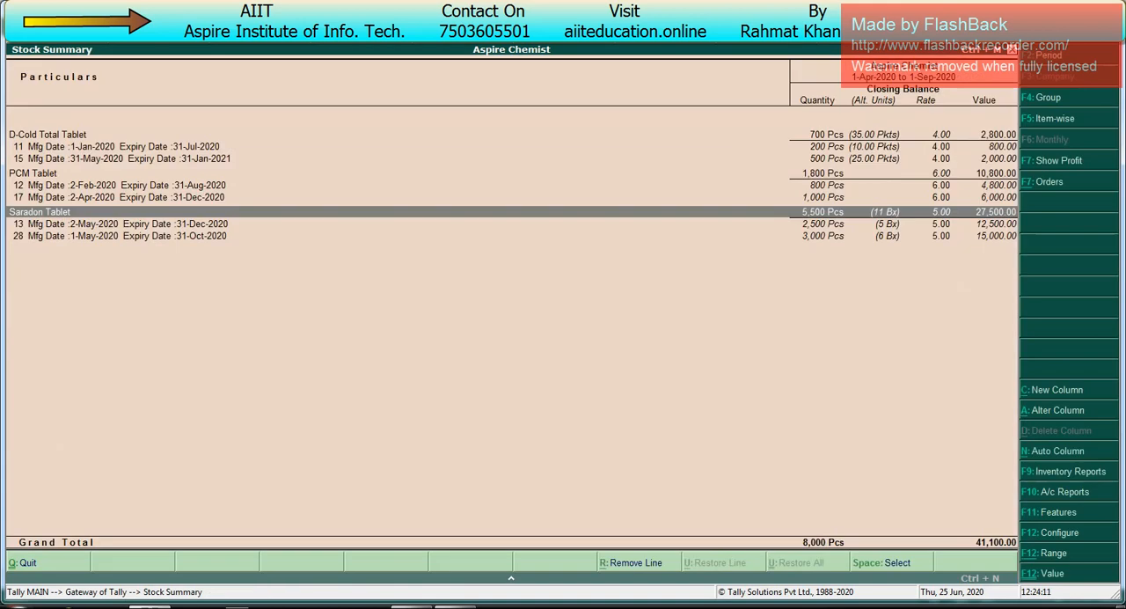
# Step: Review the alternate-unit closing quantities of the tablets and their batches, then close the Stock Summary
pyautogui.press('Up')
pyautogui.press('Up')
pyautogui.press('Up')
pyautogui.press('Up')
pyautogui.press('Up')
pyautogui.press('Up')
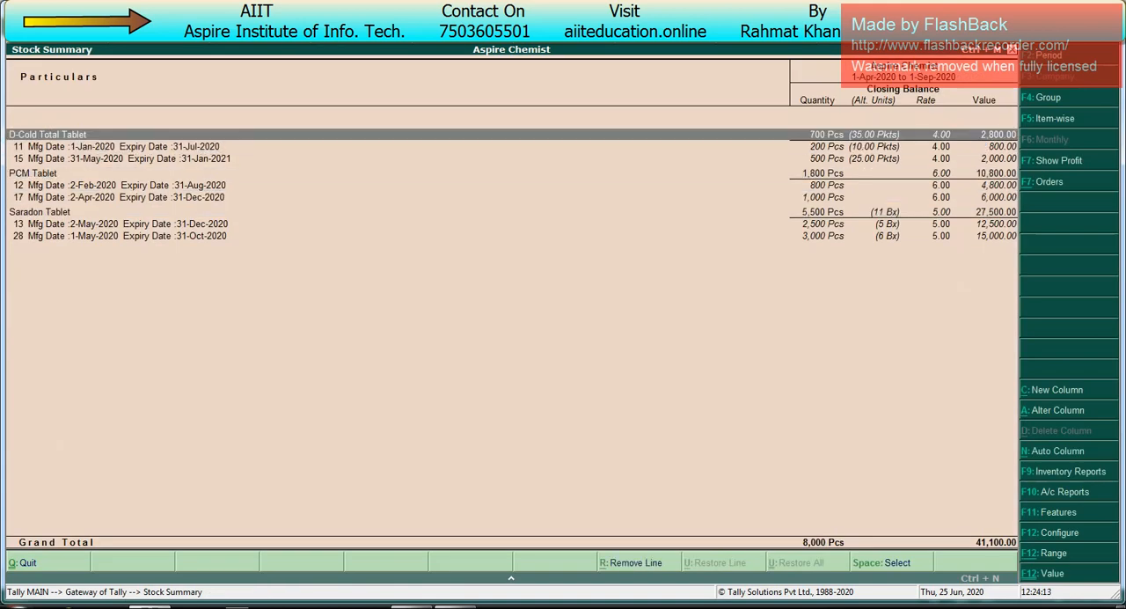
pyautogui.press('Down')
pyautogui.press('Down')
pyautogui.press('Down')
pyautogui.press('Down')
pyautogui.press('Down')
pyautogui.press('Down')
pyautogui.press('Down')
pyautogui.press('Down')
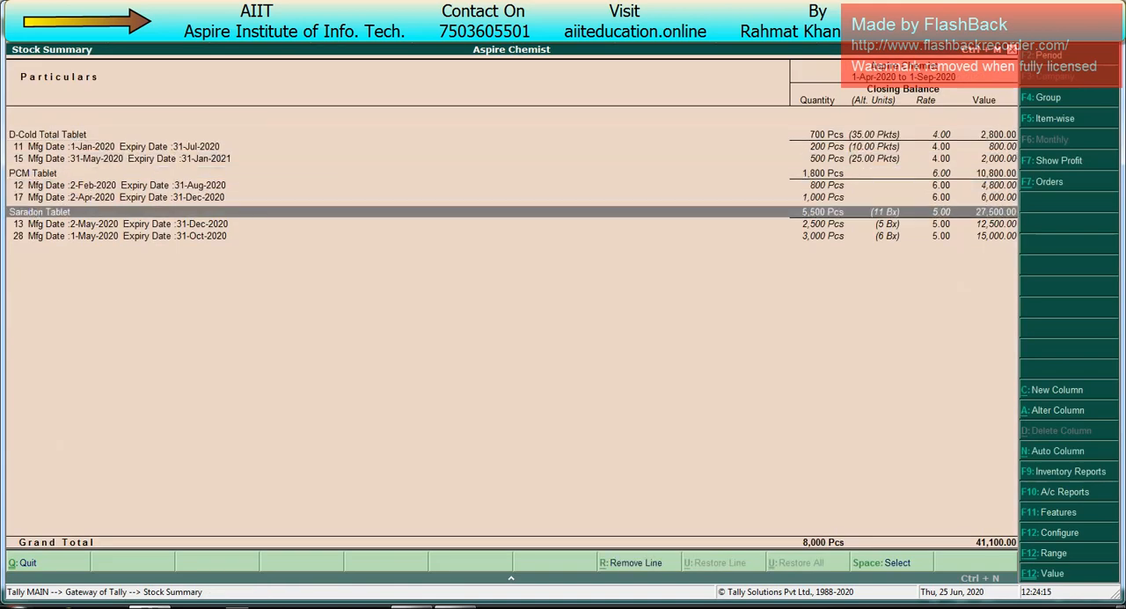
pyautogui.press('Up')
pyautogui.press('Up')
pyautogui.press('Up')
pyautogui.press('Up')
pyautogui.press('Up')
pyautogui.press('Up')
pyautogui.press('Up')
pyautogui.press('Up')
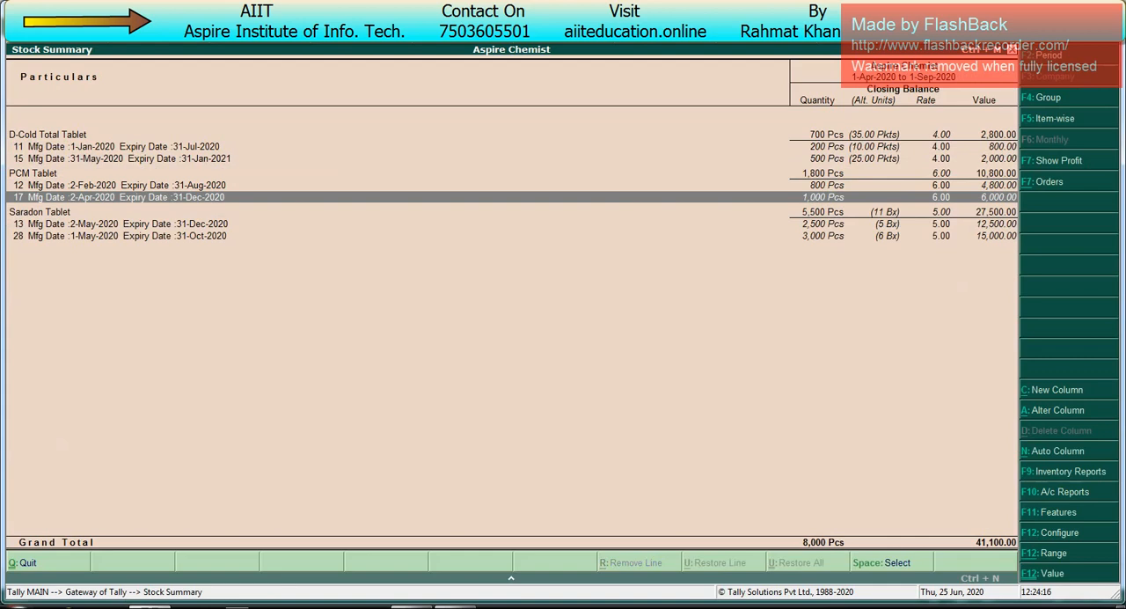
pyautogui.press('Escape')
# Step: Open the Profit & Loss A/c, examine its purchase, sales, stock and profit figures, then close it
pyautogui.press('Up')
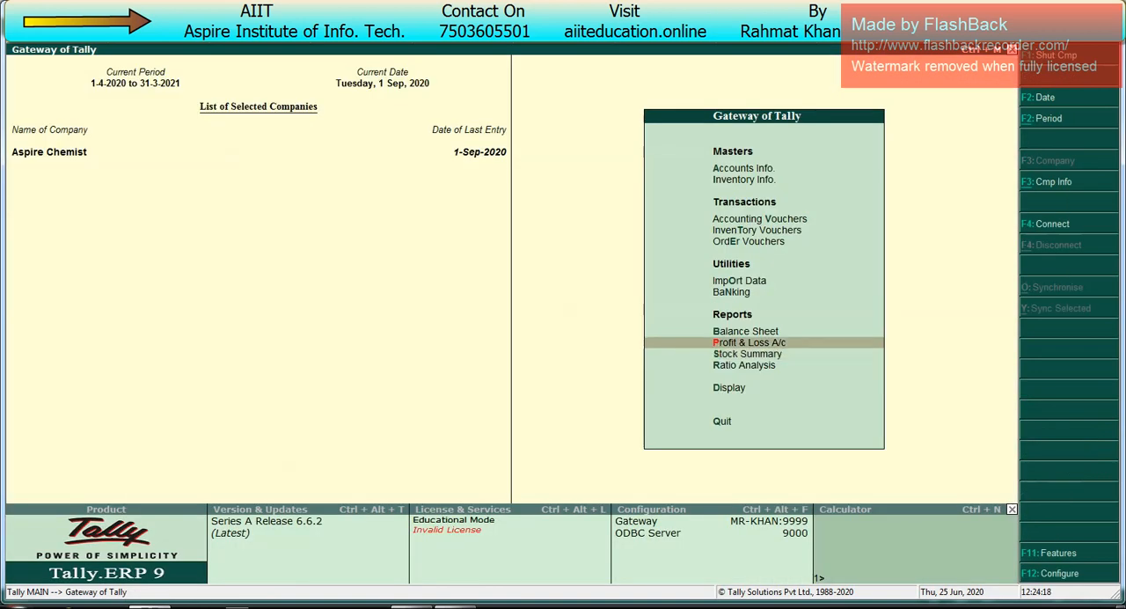
pyautogui.press('Return')
pyautogui.press('Down')
pyautogui.press('Down')
pyautogui.press('Down')
pyautogui.press('Down')
pyautogui.press('Down')
pyautogui.press('Down')
pyautogui.press('Down')
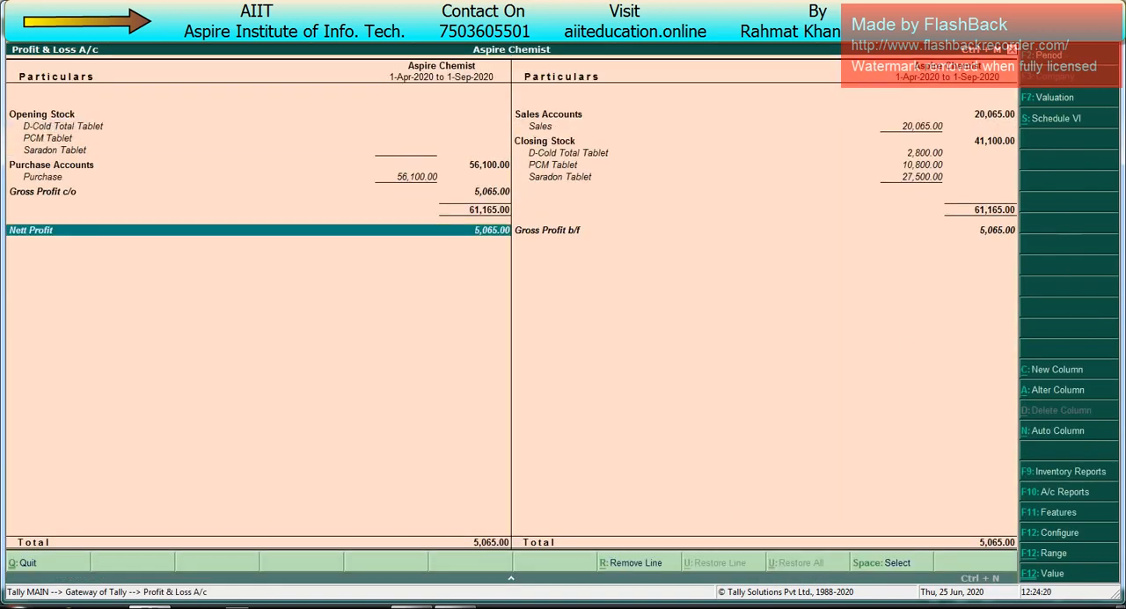
pyautogui.press('space')
pyautogui.press('Escape')
# Step: Open the Balance Sheet and go through the capital, current liabilities and Profit & Loss entries under Liabilities
pyautogui.press('Up')
pyautogui.press('Return')
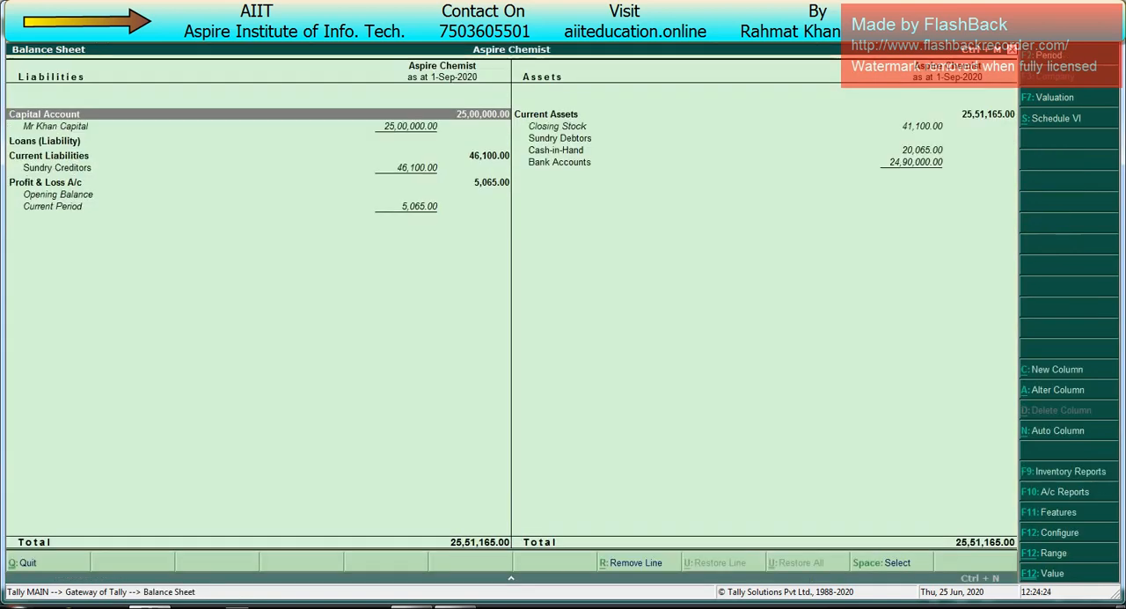
pyautogui.press('Down')
pyautogui.press('Down')
pyautogui.press('Down')
pyautogui.press('Down')
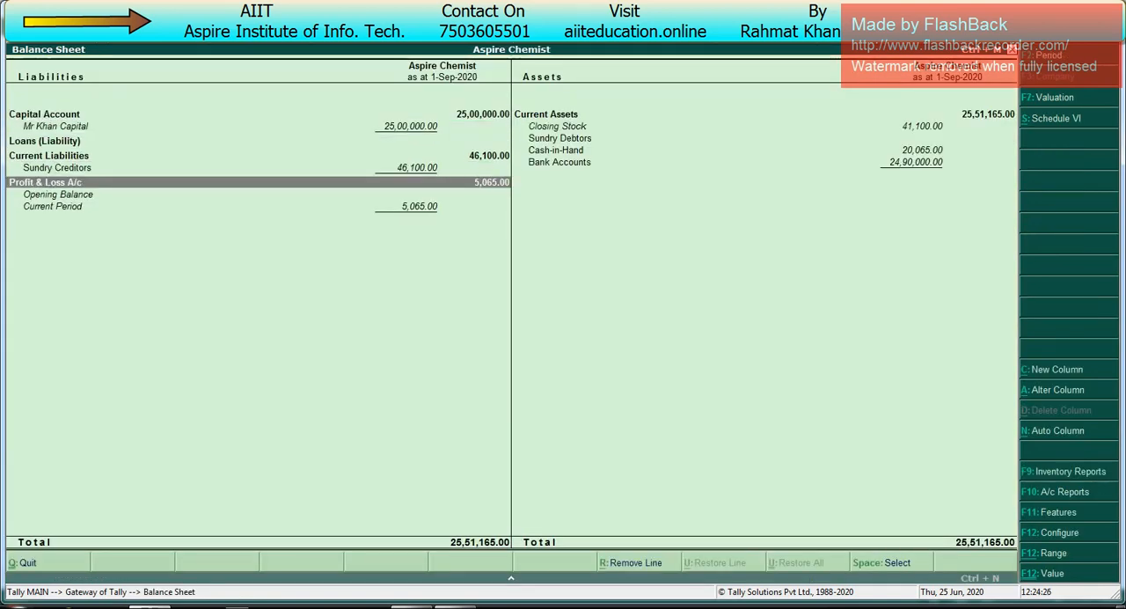
pyautogui.press('Up')
pyautogui.press('Up')
pyautogui.press('Up')
pyautogui.press('Up')
pyautogui.press('Up')
pyautogui.press('Down')
pyautogui.press('Down')
pyautogui.press('Down')
pyautogui.press('Down')
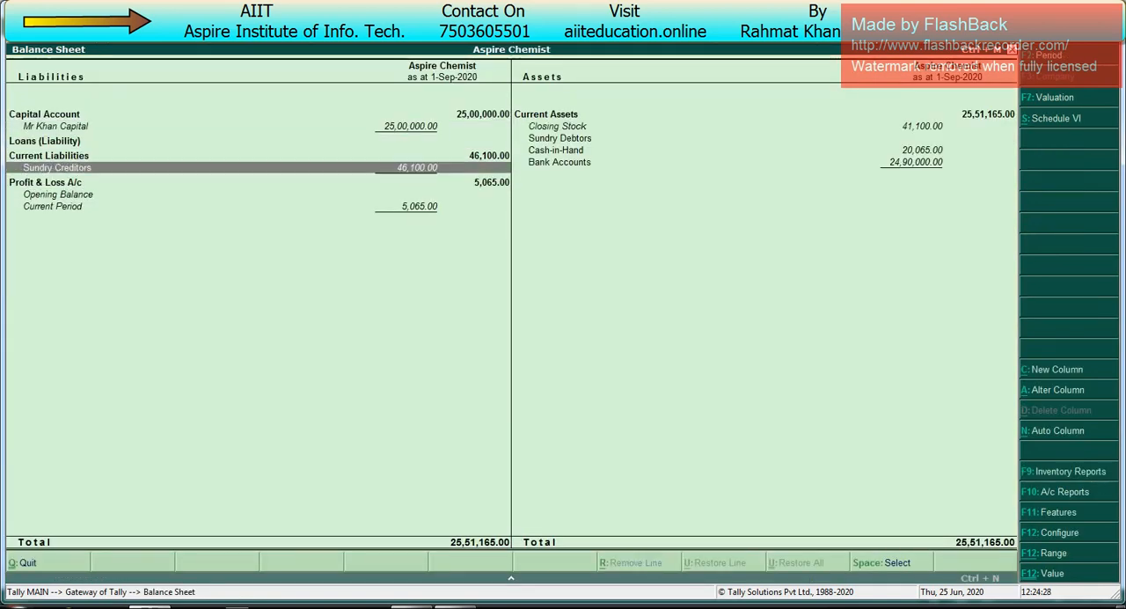
pyautogui.press('Down')
# Step: Examine the current assets in the Balance Sheet, then close the report
pyautogui.press('Right')
pyautogui.press('Up')
pyautogui.press('Up')
pyautogui.press('Up')
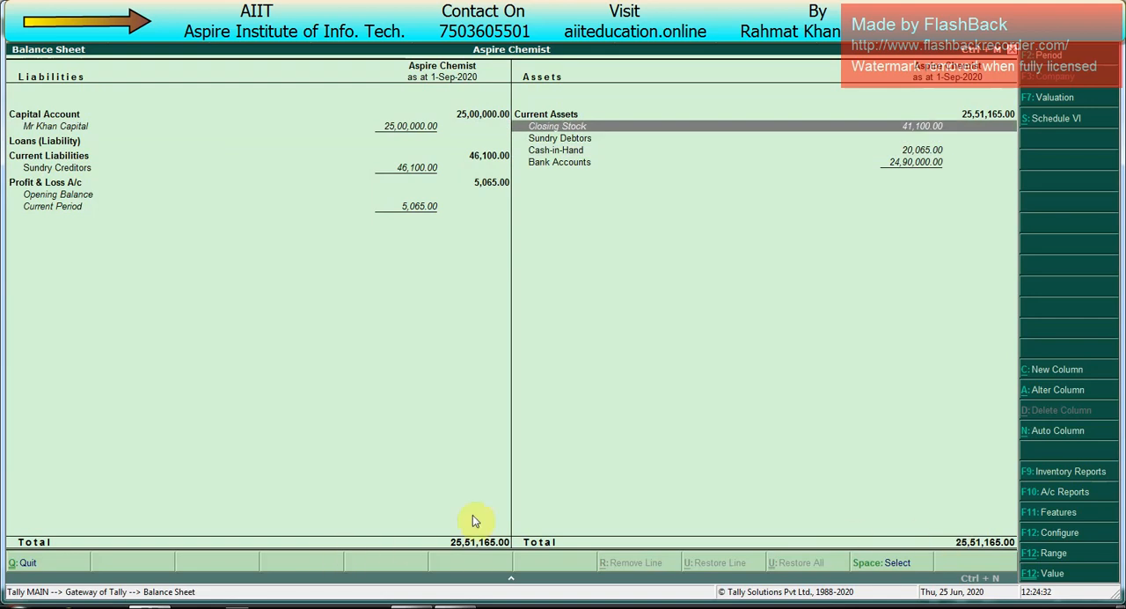
pyautogui.press('Escape')
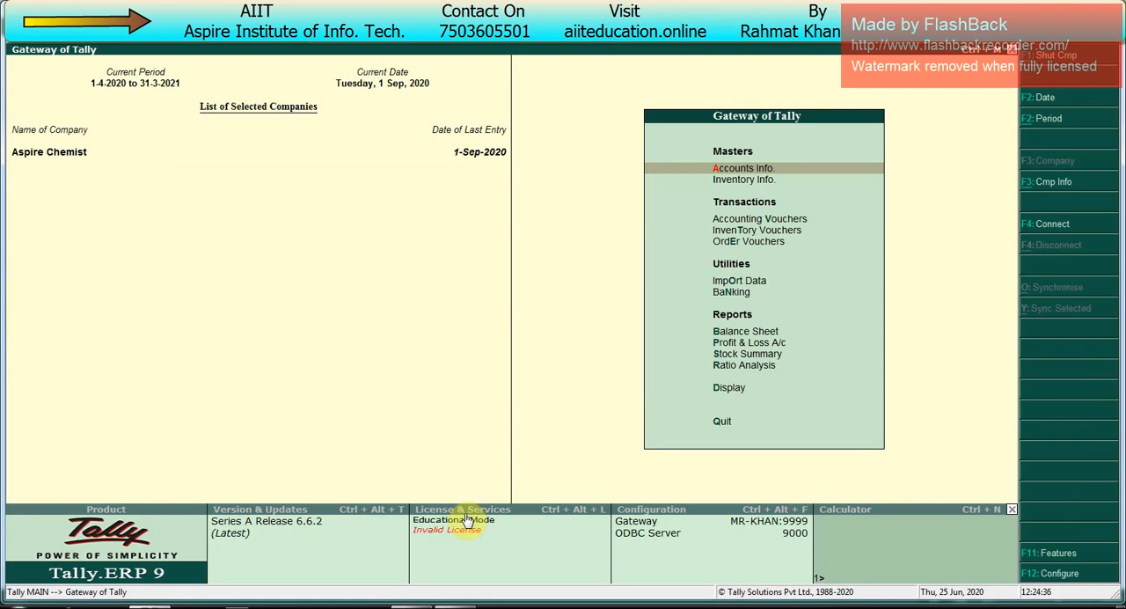
# Step: Open the Statements of Inventory reports from the display reports
pyautogui.press('Up')
pyautogui.press('Up')
pyautogui.press('Up')
pyautogui.press('Down')
pyautogui.press('Return')
pyautogui.press('Down')
pyautogui.press('Down')
pyautogui.press('Down')
pyautogui.press('Down')
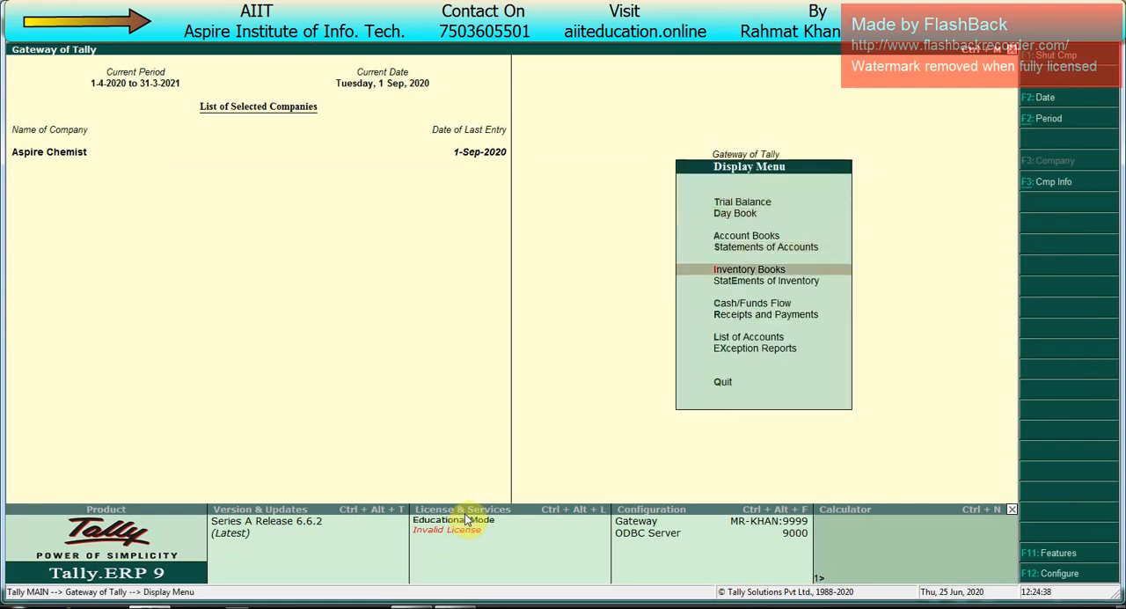
# Step: View the Reorder Status for the Primary group, checking each item's shortfall and order quantity, then close the inventory statements
pyautogui.press('Down')
pyautogui.press('Return')
pyautogui.press('Down')
pyautogui.press('Down')
pyautogui.press('Down')
pyautogui.press('Down')
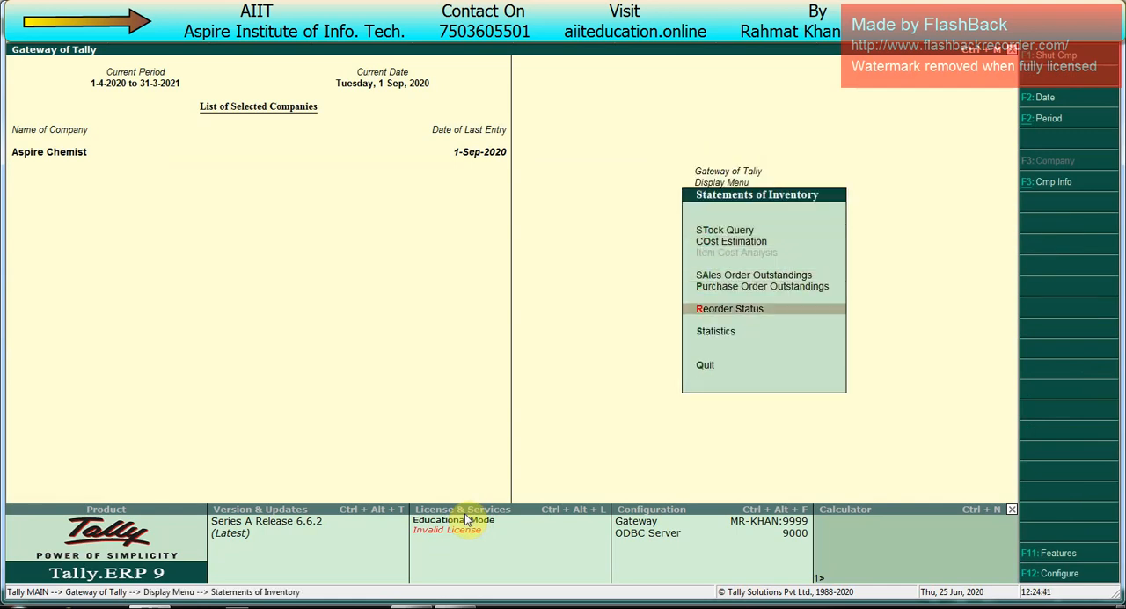
pyautogui.press('Return')
pyautogui.press('Return')
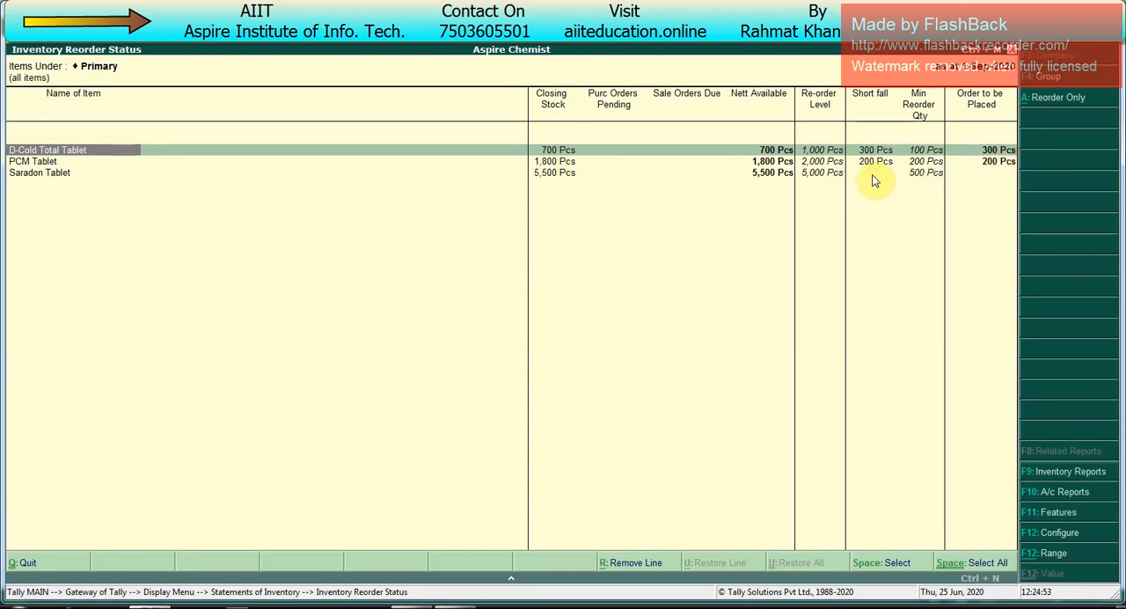
pyautogui.press('Escape')
# Step: Leave the display reports and switch to the Excel workbook showing the Class 4 topics
pyautogui.press('Escape')
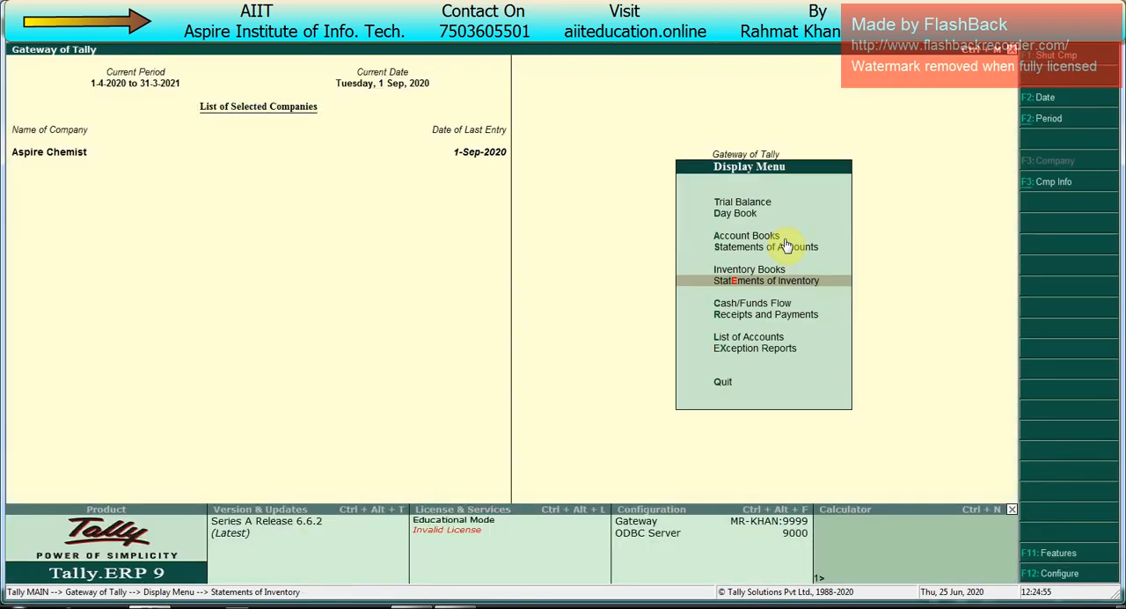
pyautogui.press('Escape')
pyautogui.press('Escape')
pyautogui.press('Escape')
pyautogui.click(413, 607)
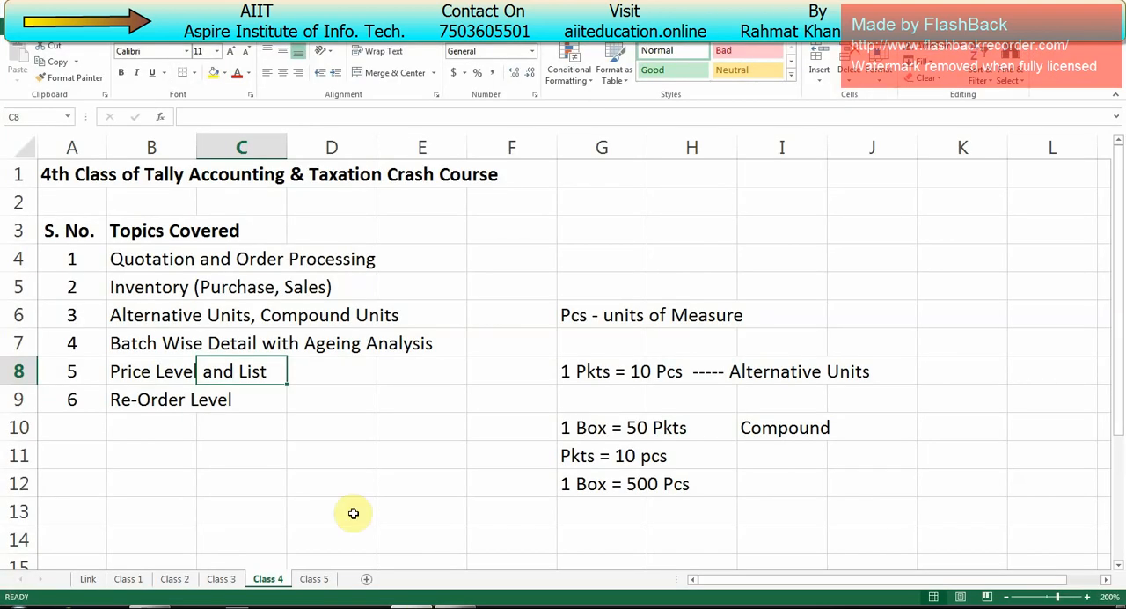
# Step: Review the Class 4 topics one by one, from Quotation and Order Processing down to Re-Order Level
pyautogui.click(193, 264)
pyautogui.click(277, 261)
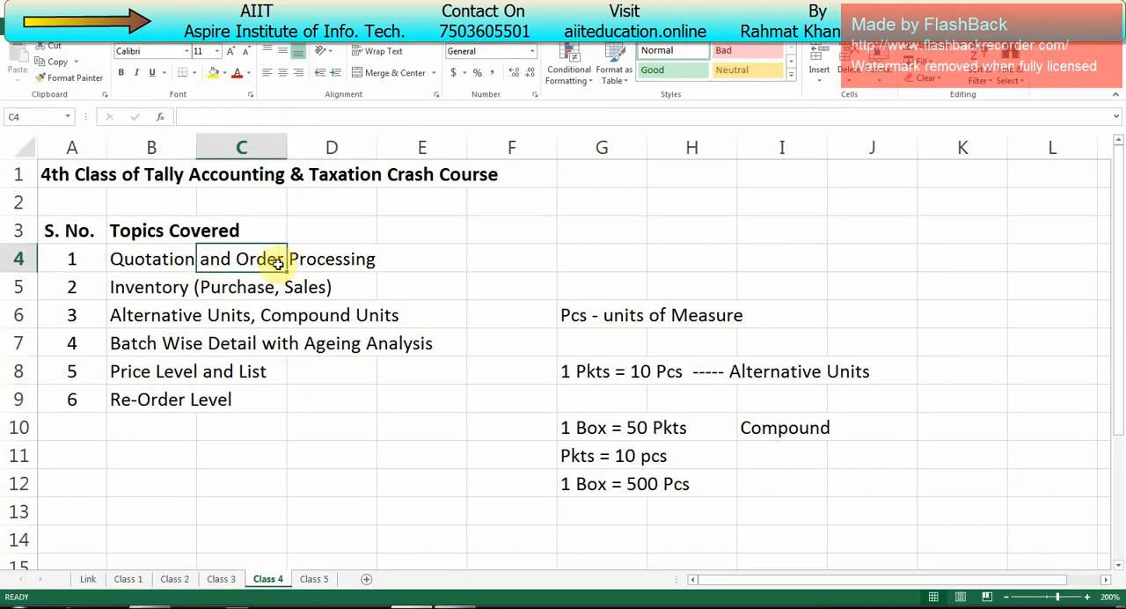
pyautogui.click(242, 286)
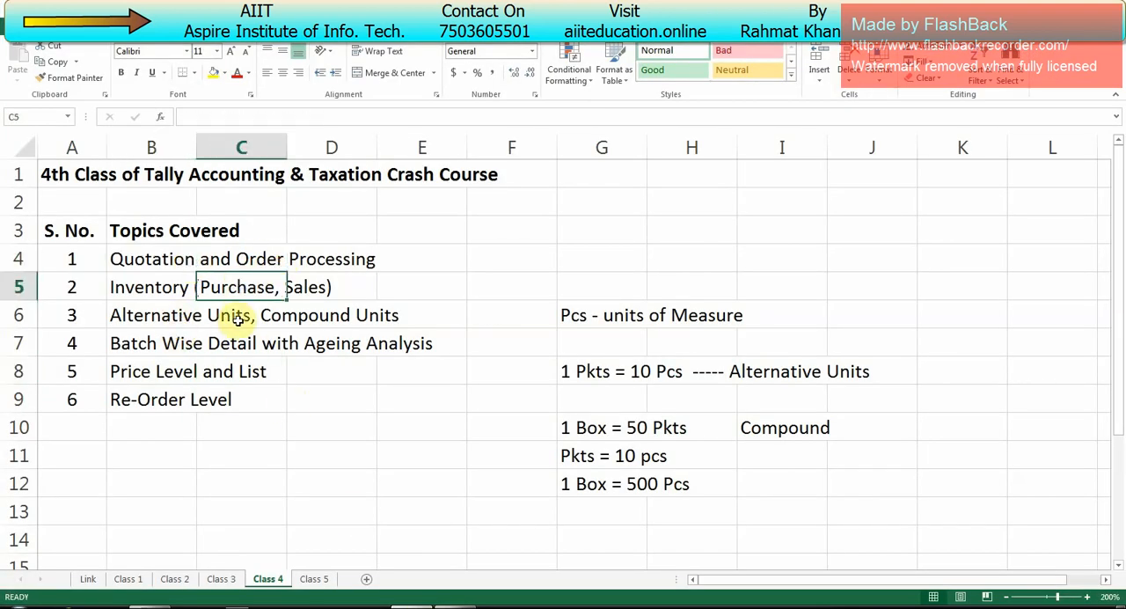
pyautogui.click(238, 318)
pyautogui.click(294, 319)
pyautogui.click(183, 349)
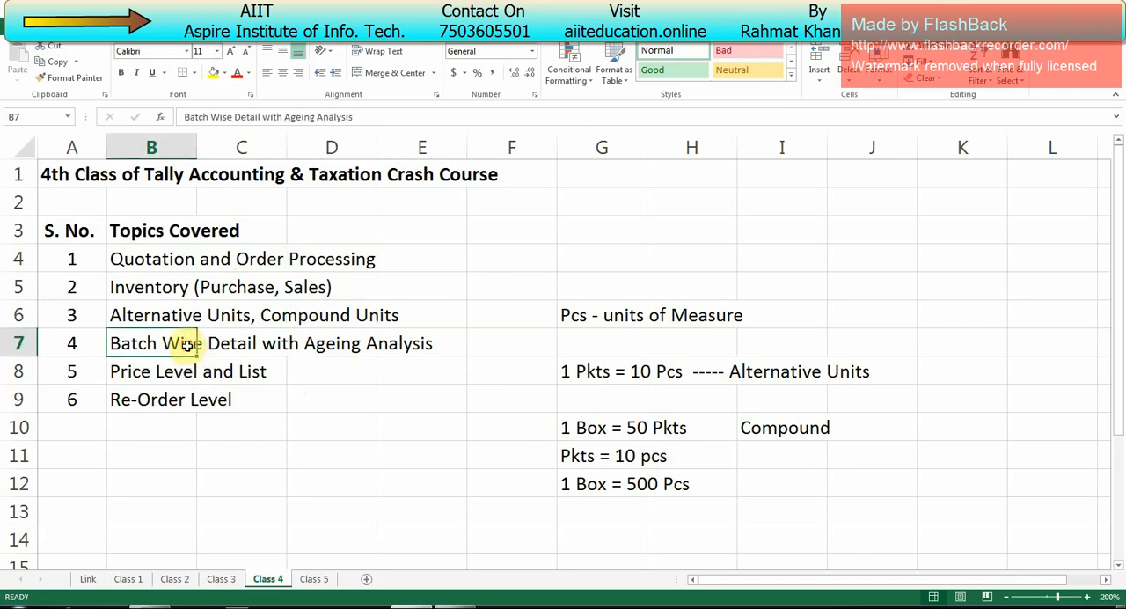
pyautogui.click(361, 351)
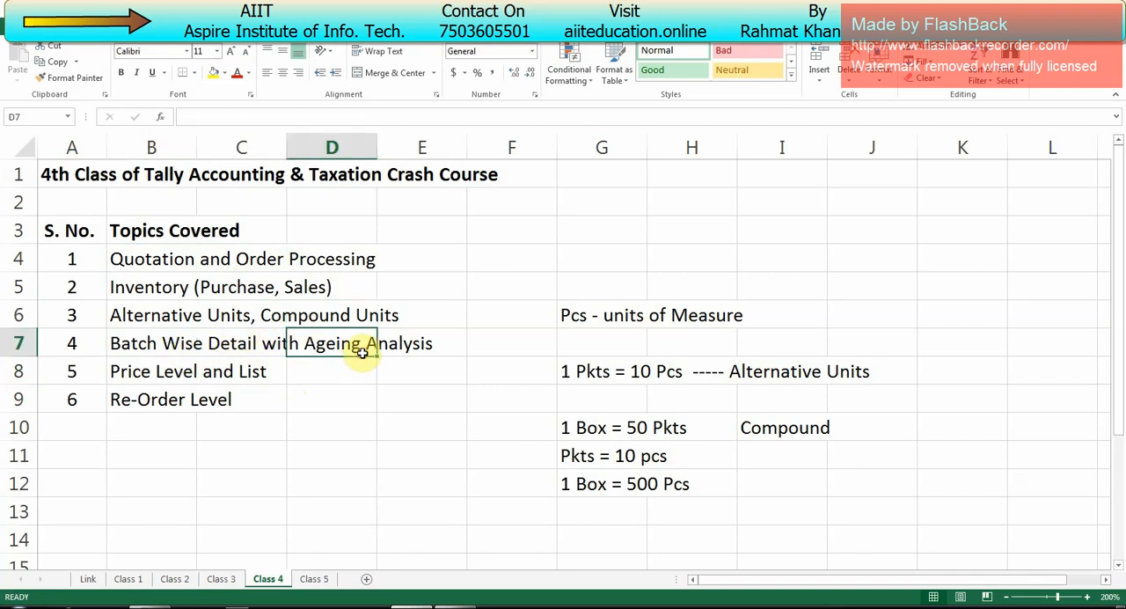
pyautogui.click(178, 372)
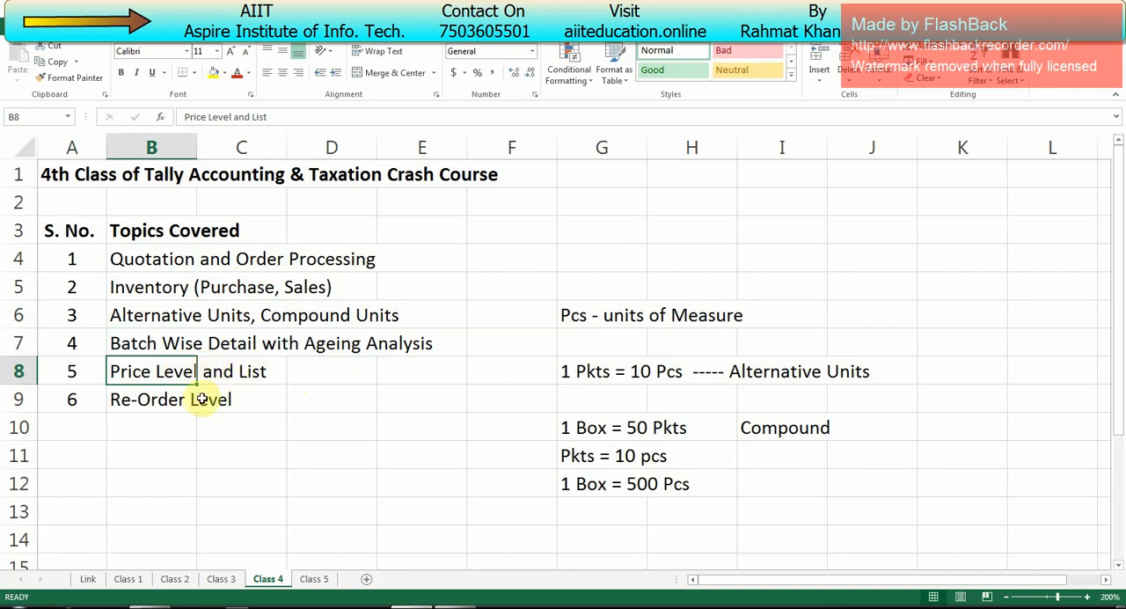
pyautogui.click(193, 401)
# Step: Highlight the whole Class 4 topic list as a recap and return to the Quotation and Order Processing topic
pyautogui.moveTo(255, 403); pyautogui.dragTo(70, 237)
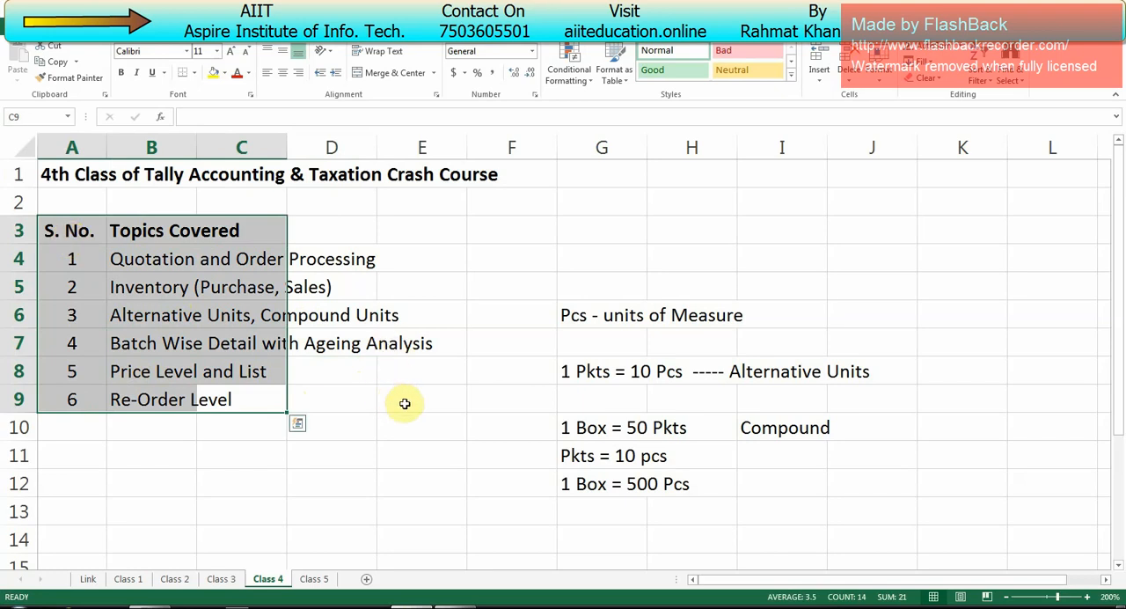
pyautogui.click(416, 404)
pyautogui.moveTo(418, 405); pyautogui.dragTo(63, 203)
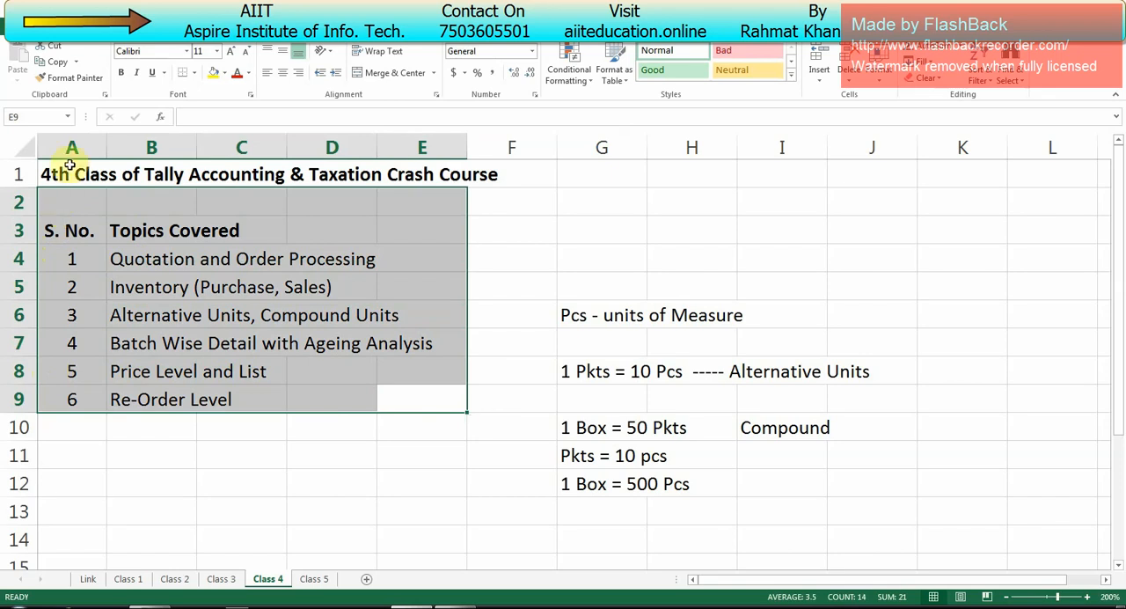
pyautogui.click(151, 261)
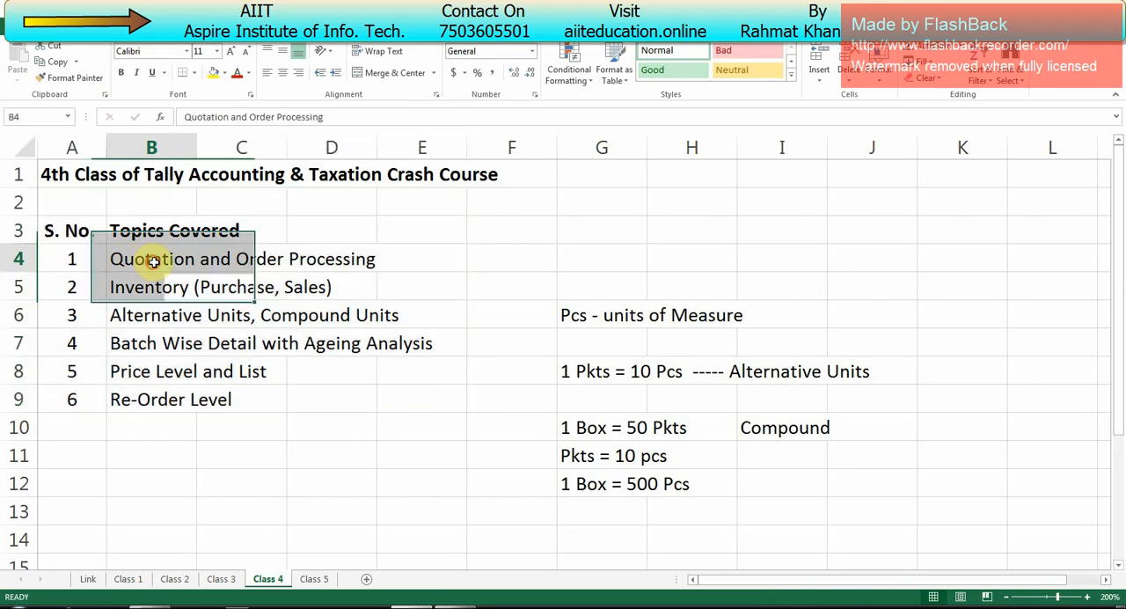
pyautogui.click(251, 264)
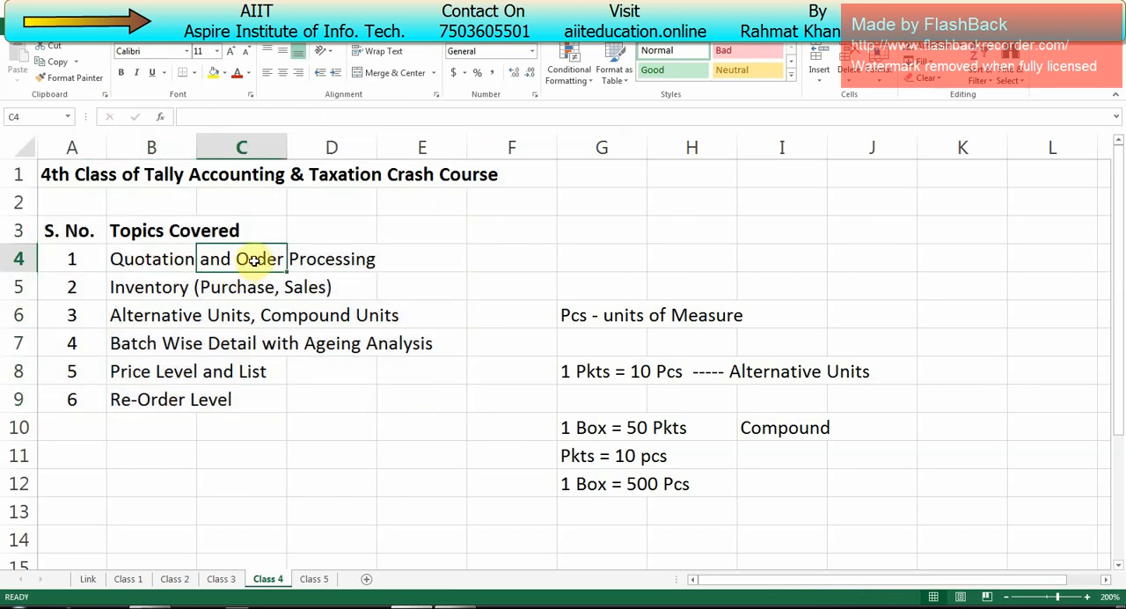